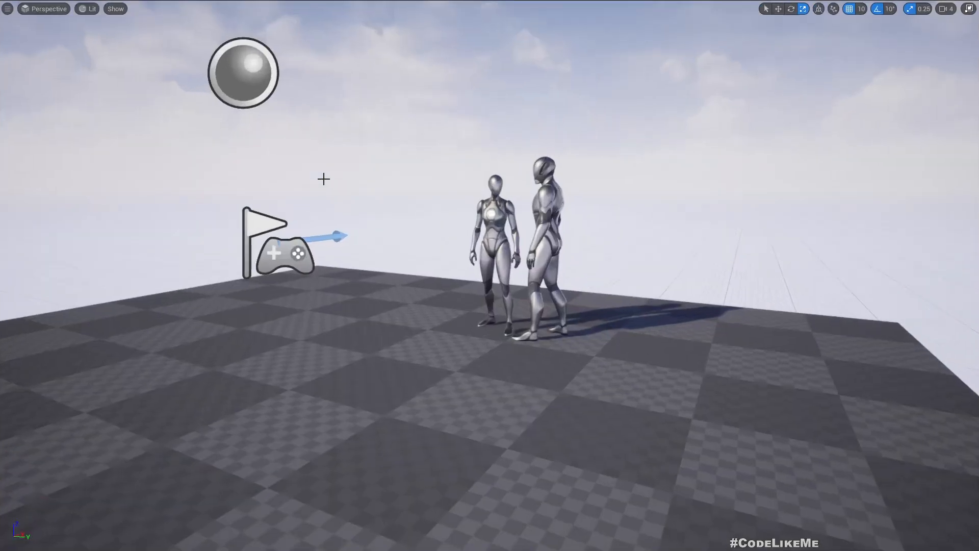
- Play the main menu level in the editor and check the game's graphics settings screen before returning to the main menu
key("alt+p")
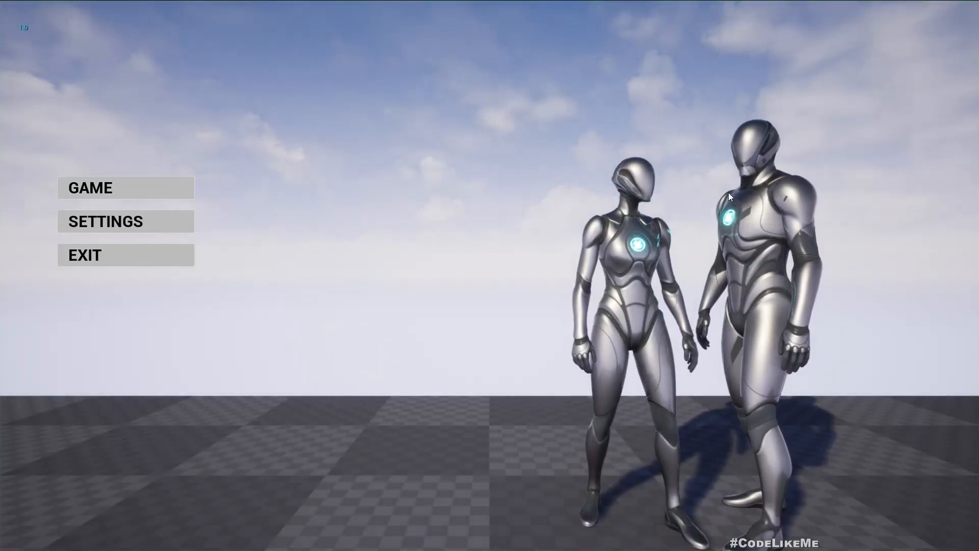
left_click(144, 227)
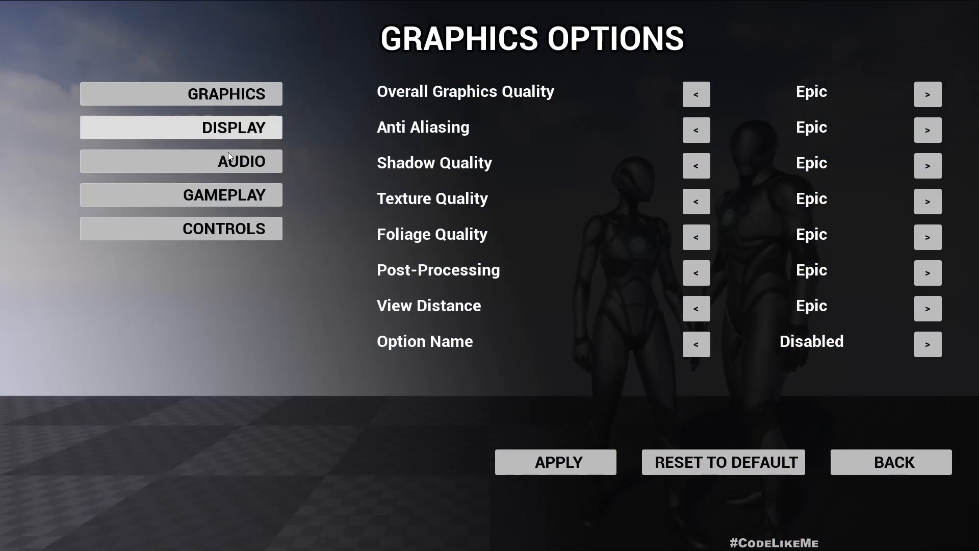
left_click(887, 458)
- Start a new game from the main menu and run the character around the level
left_click(100, 191)
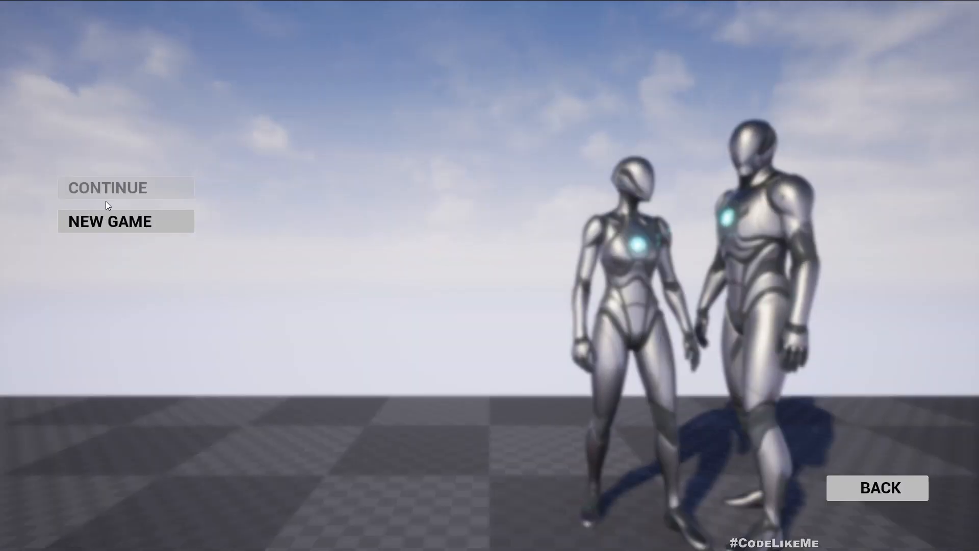
left_click(115, 224)
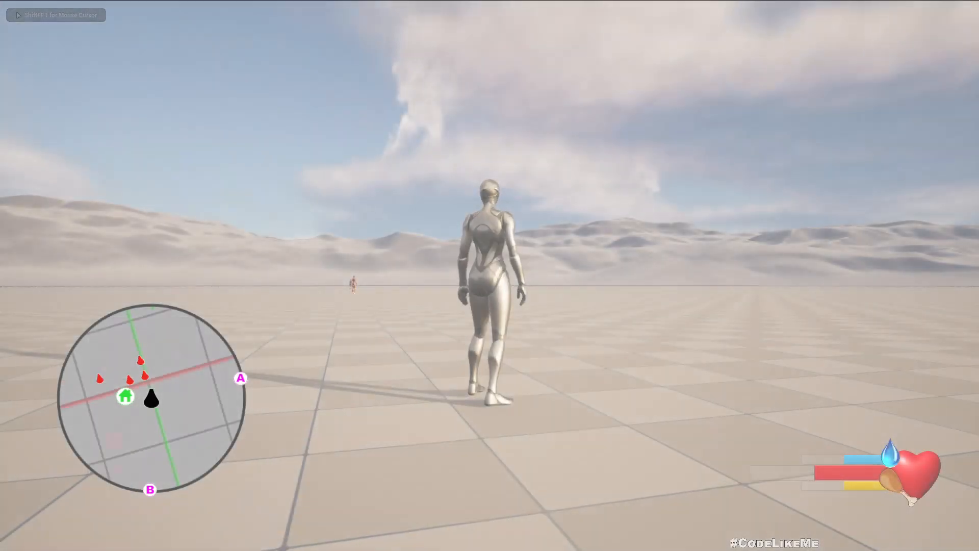
key("w")
key("d")
key("a")
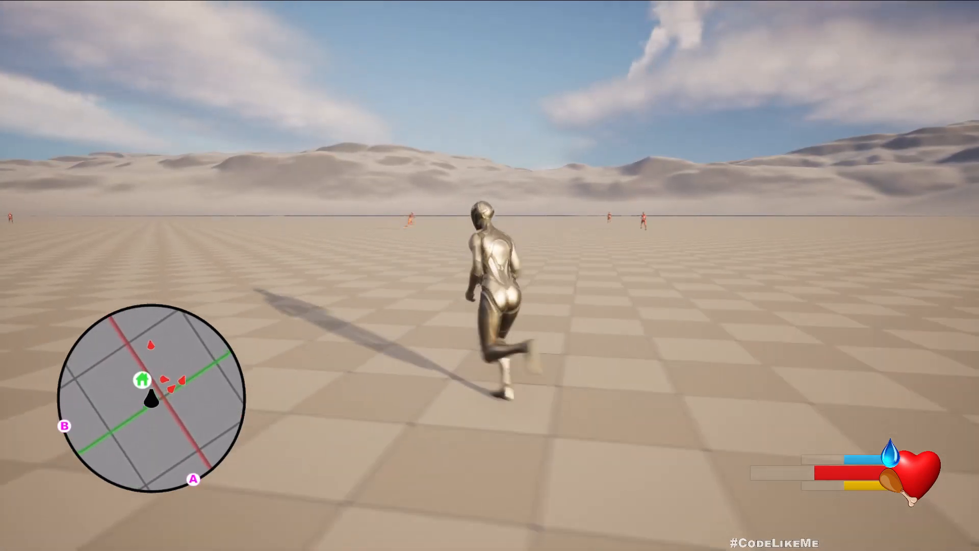
- Place a custom waypoint northeast of the home icon on the full map, close the map and run the character
key("m")
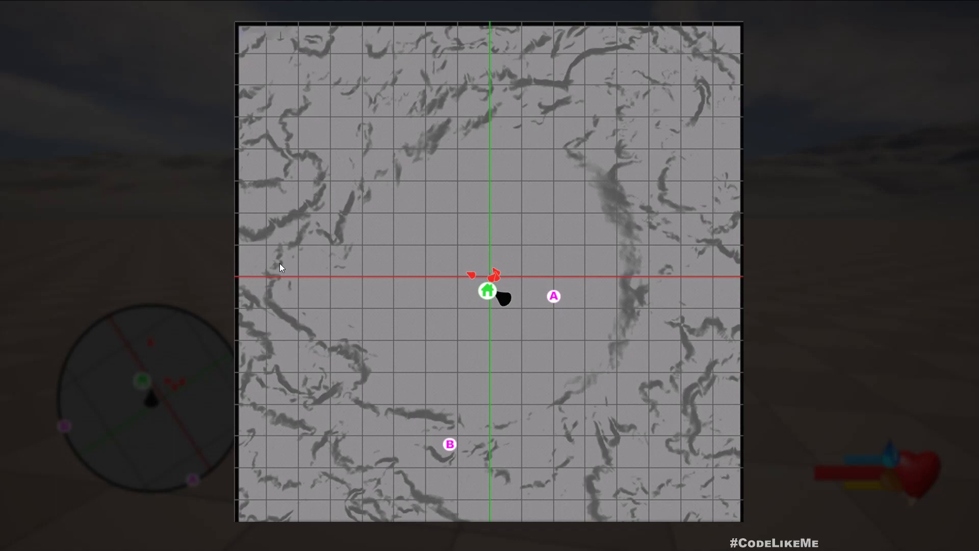
left_click(424, 185)
left_click(562, 222)
key("m")
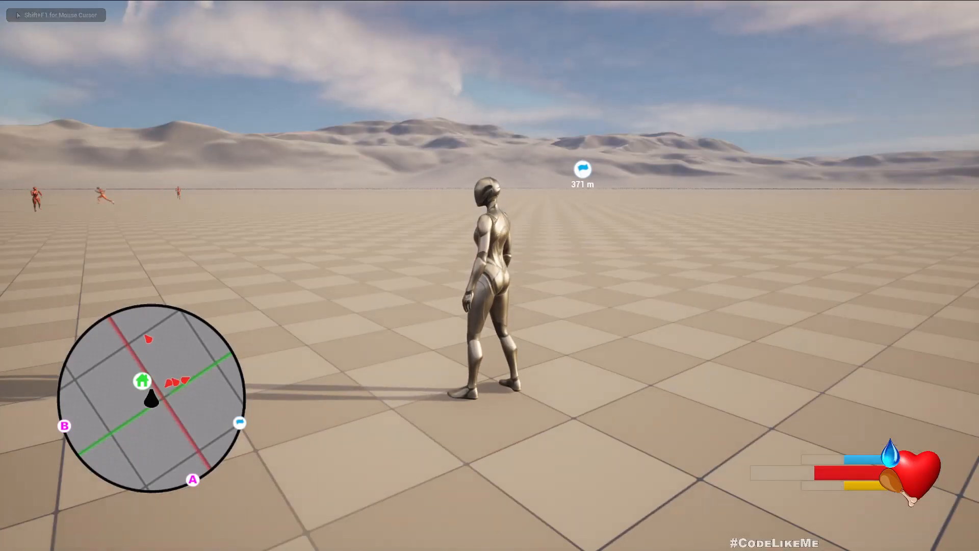
key("w")
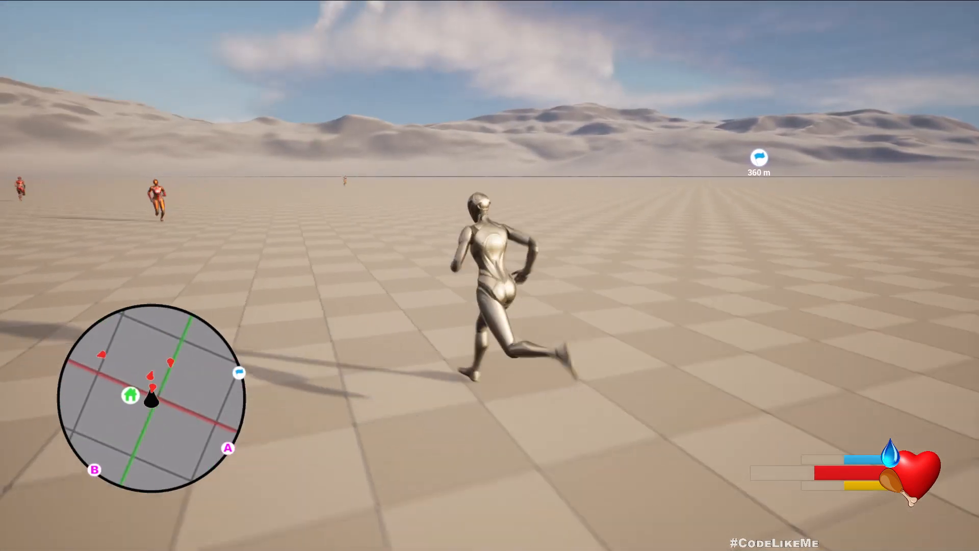
- Pause the game, set Overall Graphics Quality to Low, apply it and resume play
key("Escape")
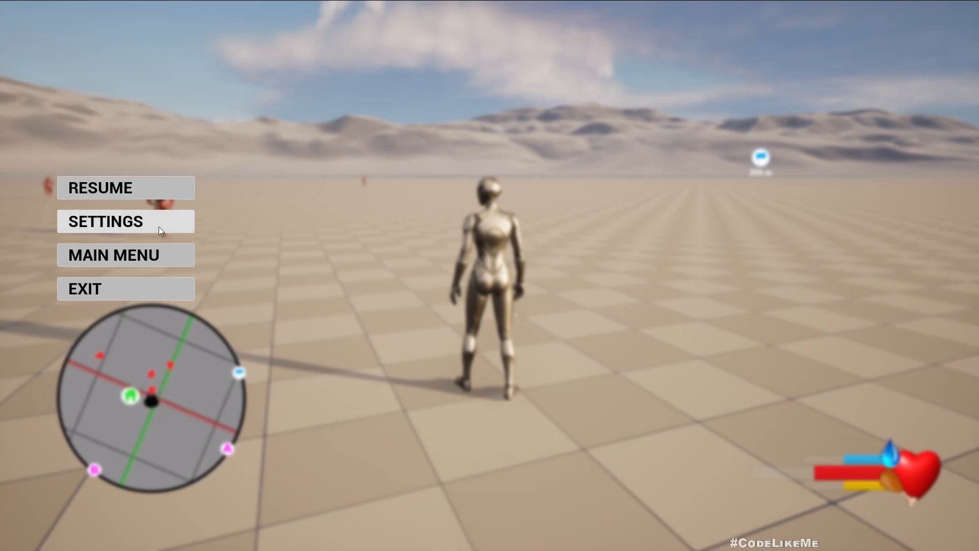
left_click(109, 224)
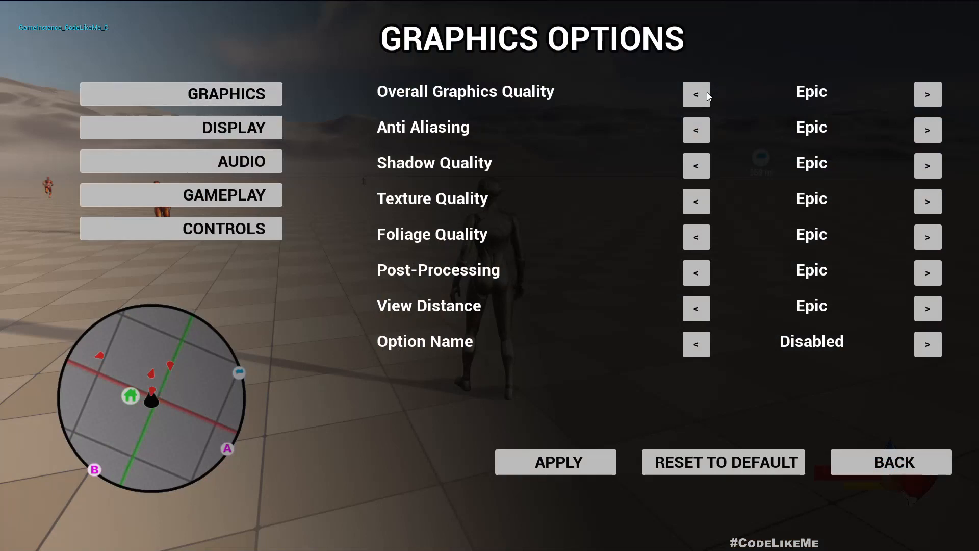
left_click(707, 96)
left_click(927, 96)
left_click(927, 96)
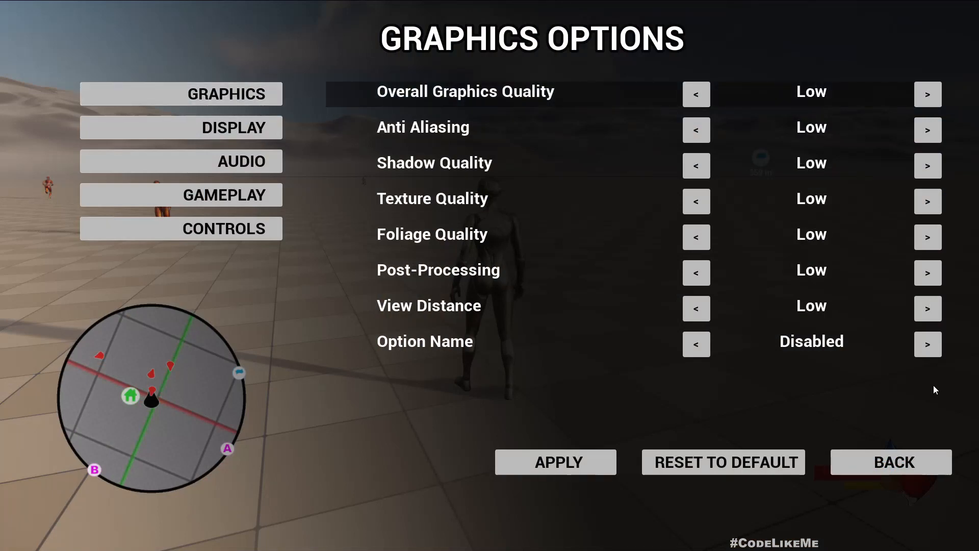
left_click(582, 457)
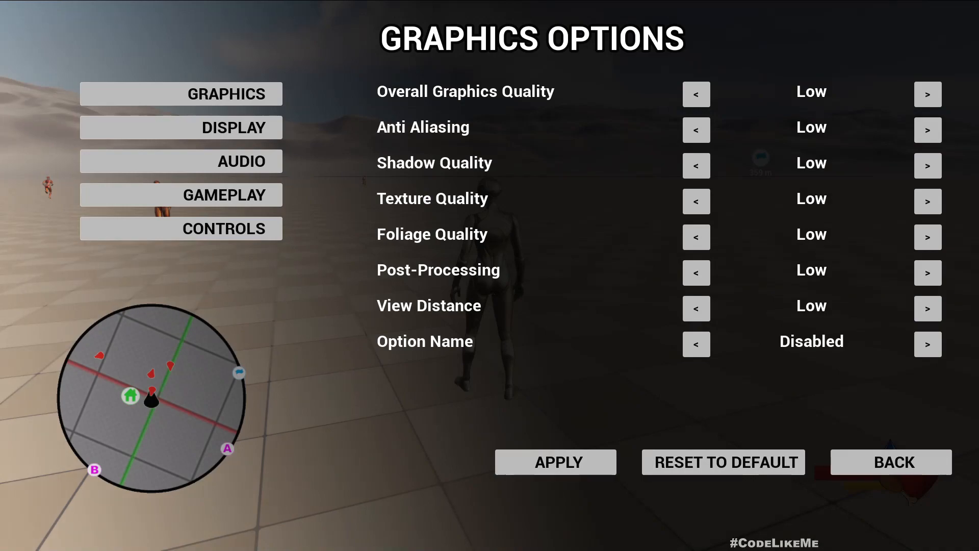
left_click(914, 462)
left_click(104, 187)
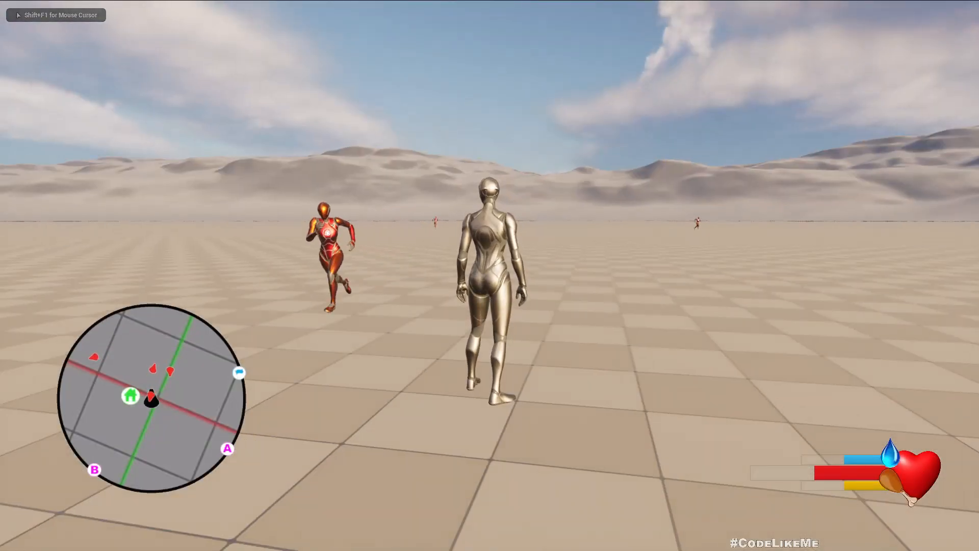
- Pause the game again and set Overall Graphics Quality to Epic, applying the change
key("Escape")
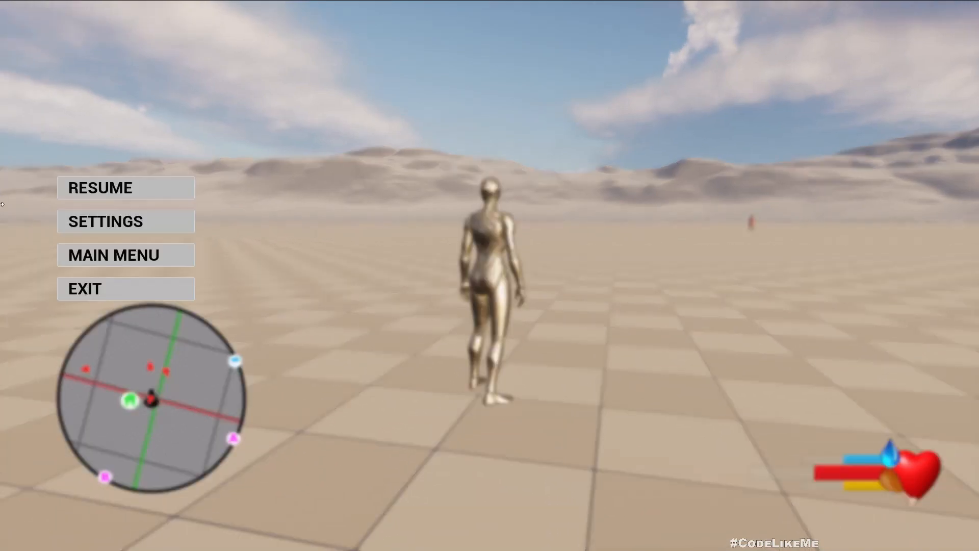
left_click(182, 215)
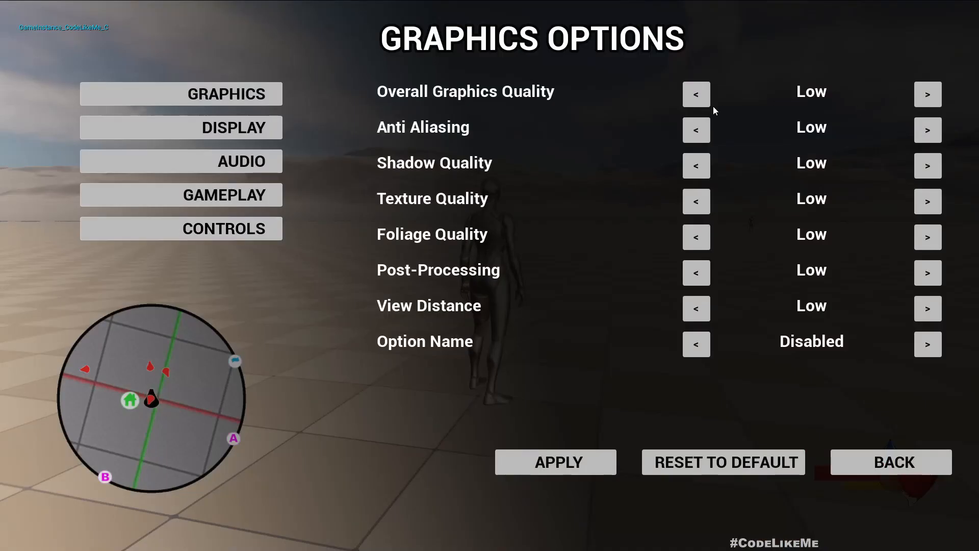
left_click(695, 93)
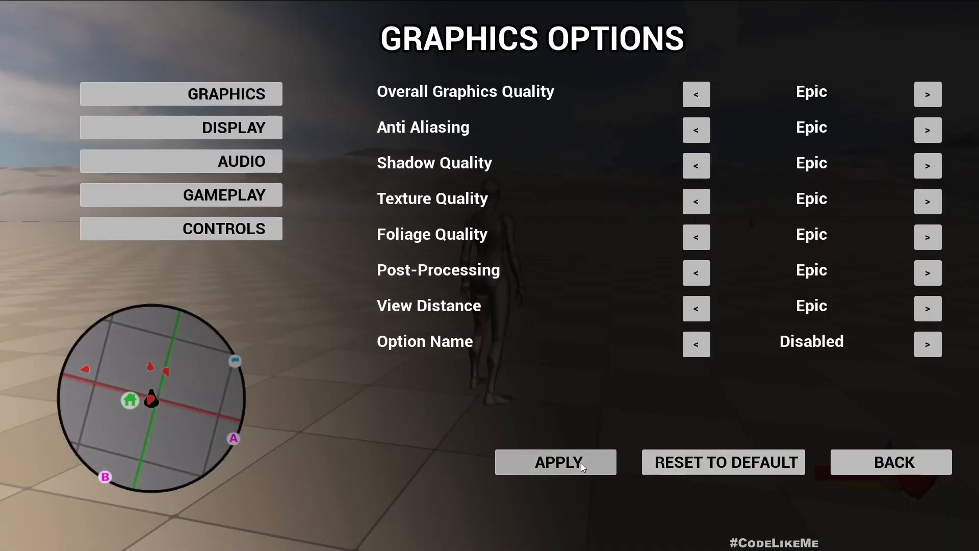
- Look through the display, audio, gameplay and controls options, then return to the pause menu
left_click(144, 127)
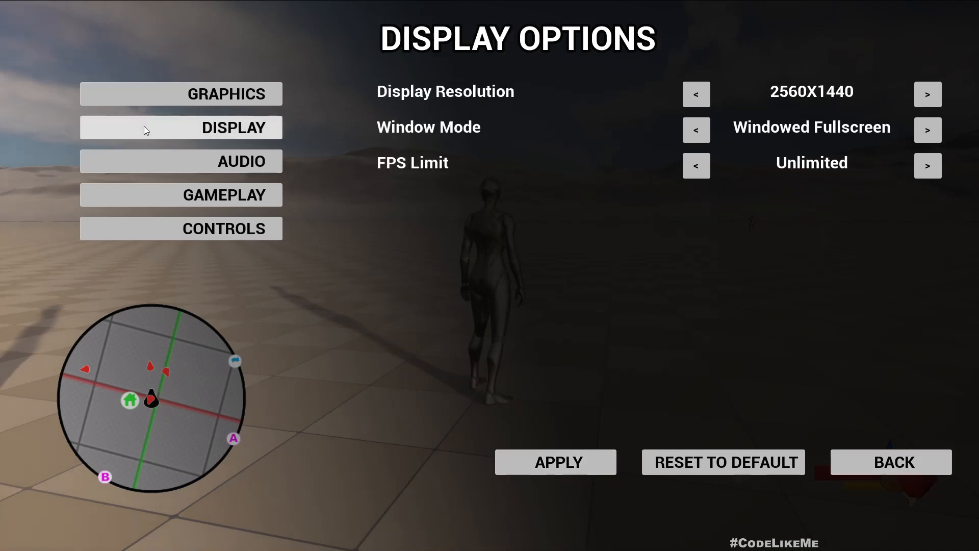
left_click(173, 165)
left_click(190, 200)
left_click(195, 234)
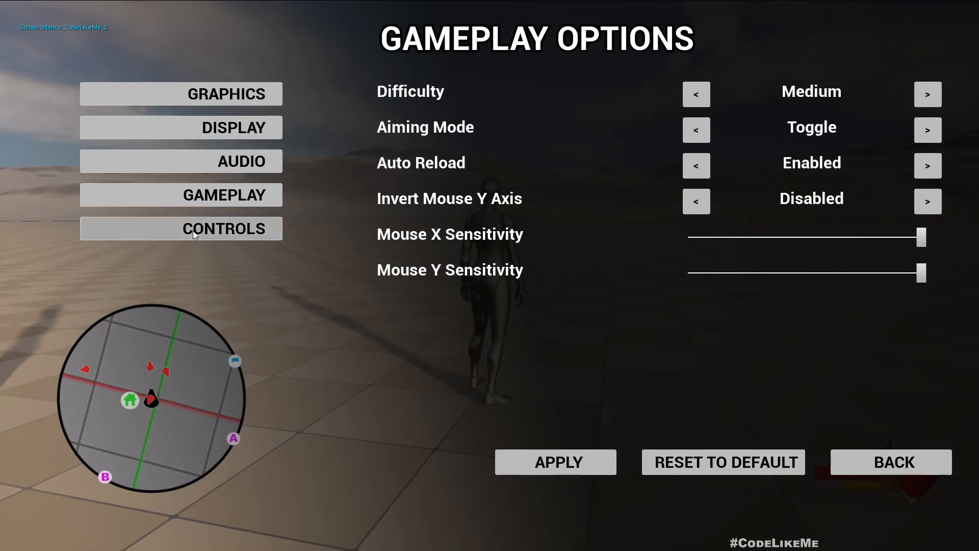
left_click(881, 462)
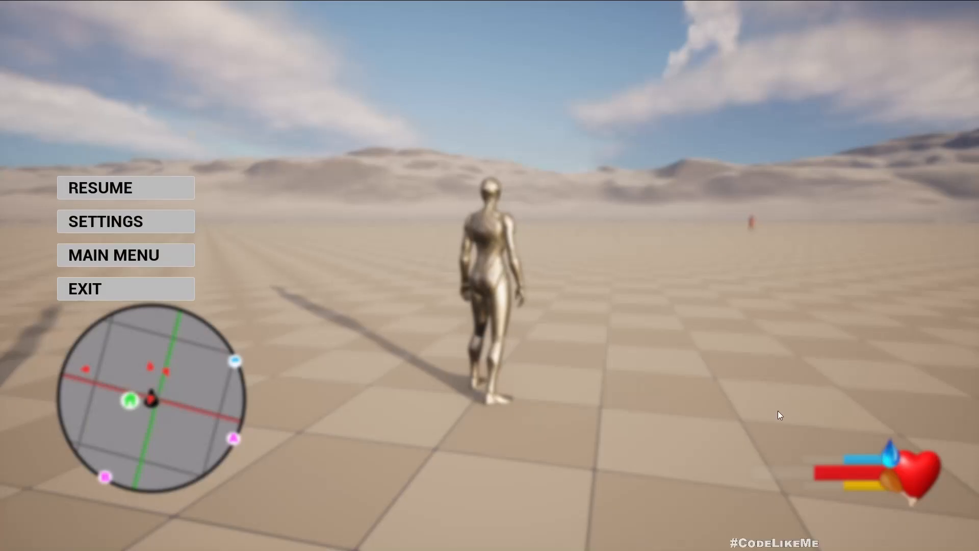
- Leave the current game for the main menu and start a new game
left_click(117, 258)
left_click(377, 313)
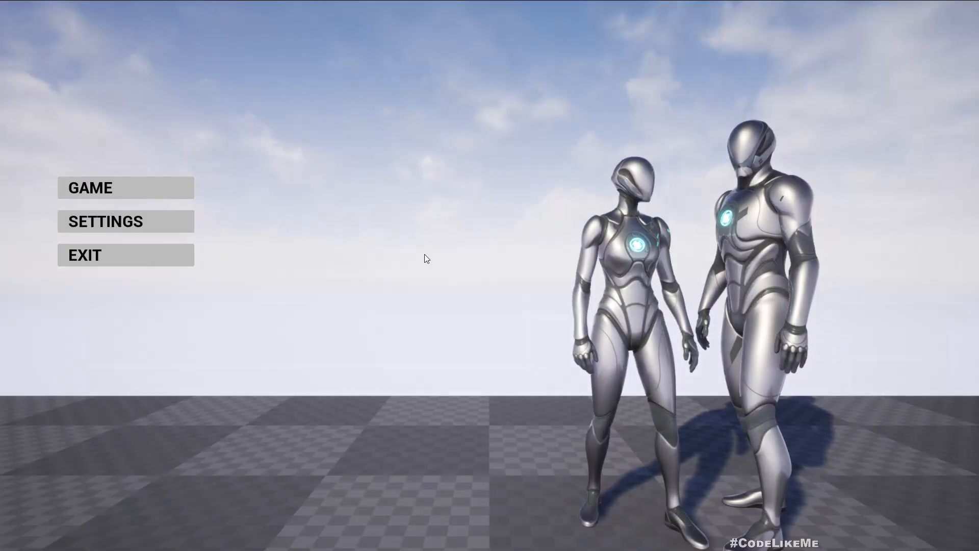
left_click(116, 189)
left_click(117, 221)
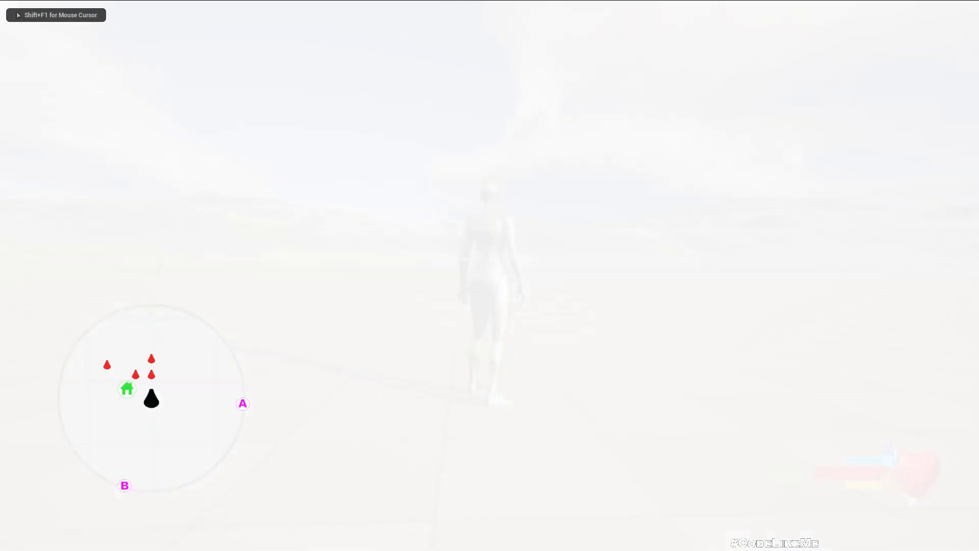
- Run the character around the level in several directions, then leave the running game
key("w")
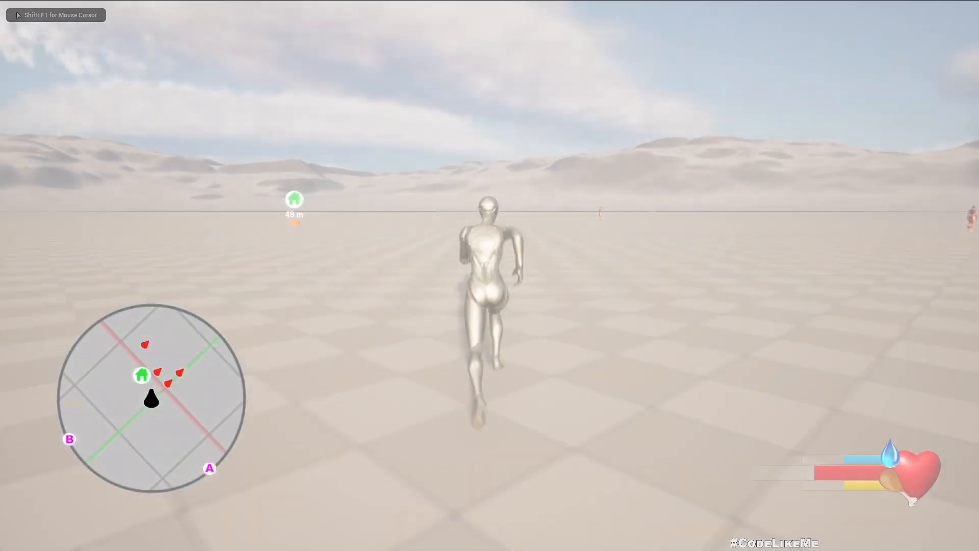
key("a")
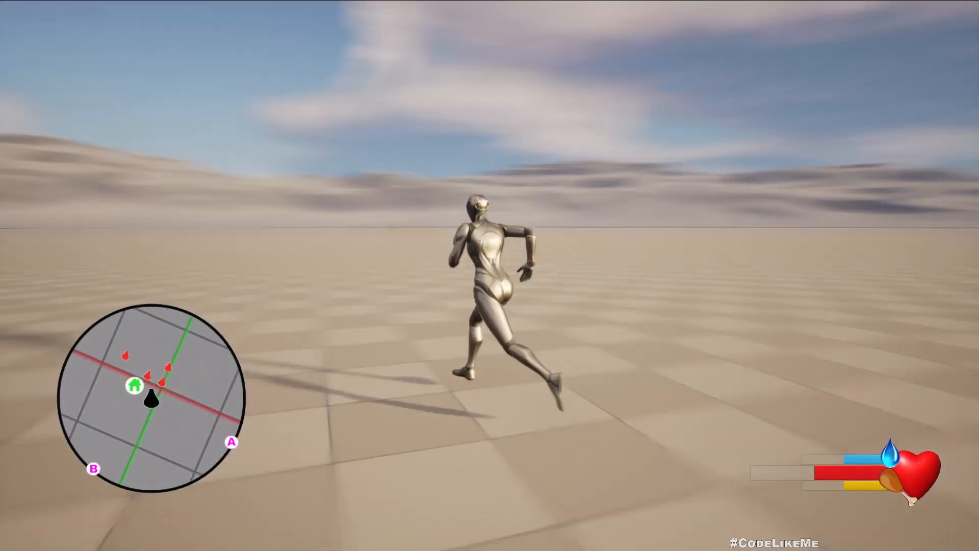
key("d")
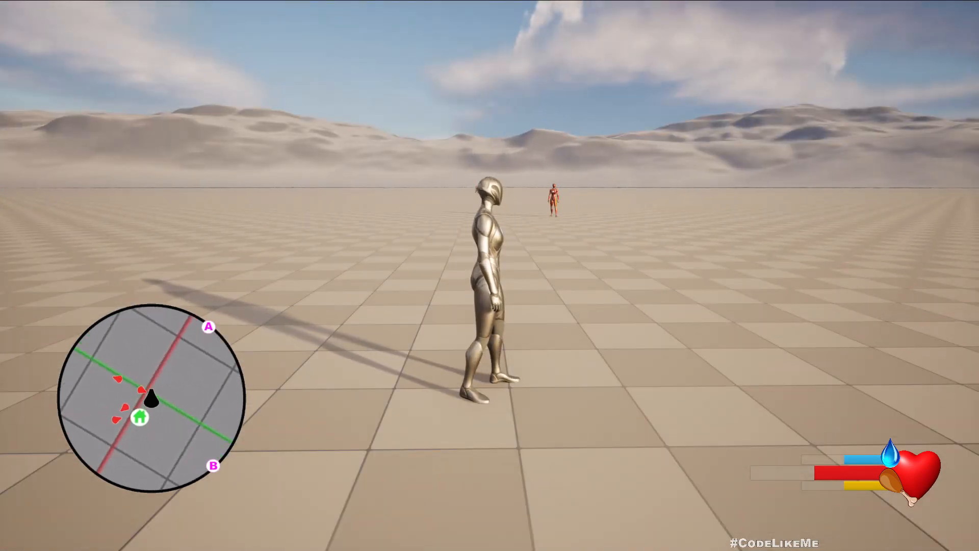
key("w")
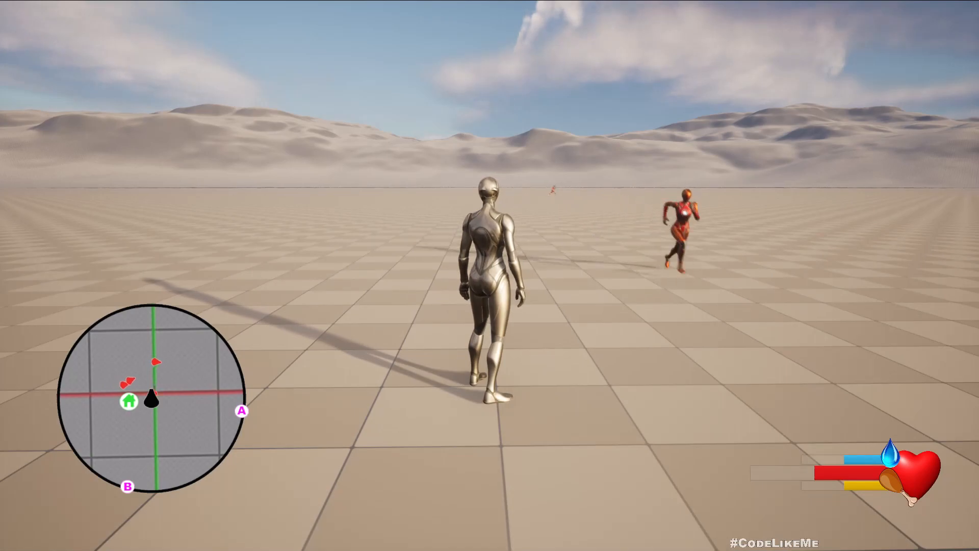
key("Escape")
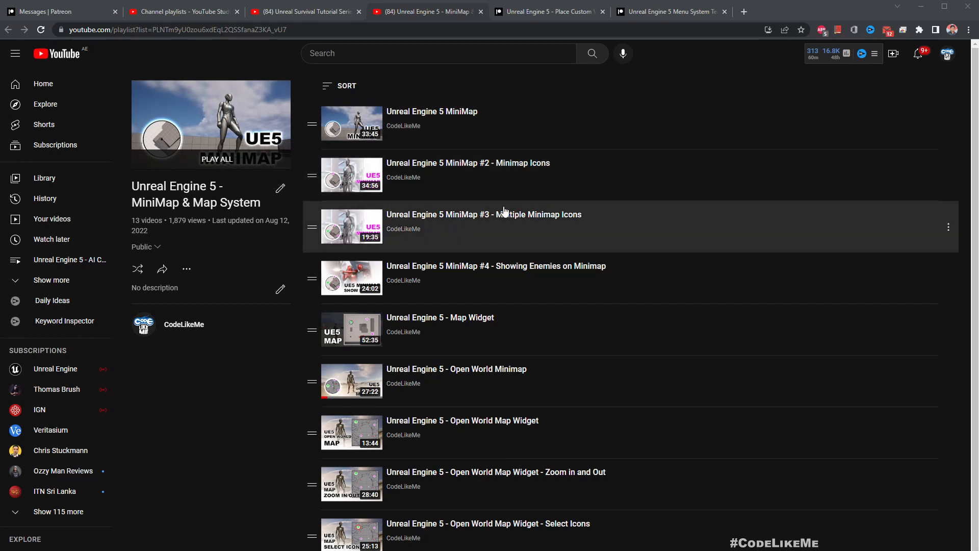
- In the YouTube browser window, look through the episodes of the "Unreal Engine 5 - MiniMap & Map System" playlist
scroll(510, 199, "down", 2)
scroll(509, 199, "up", 2)
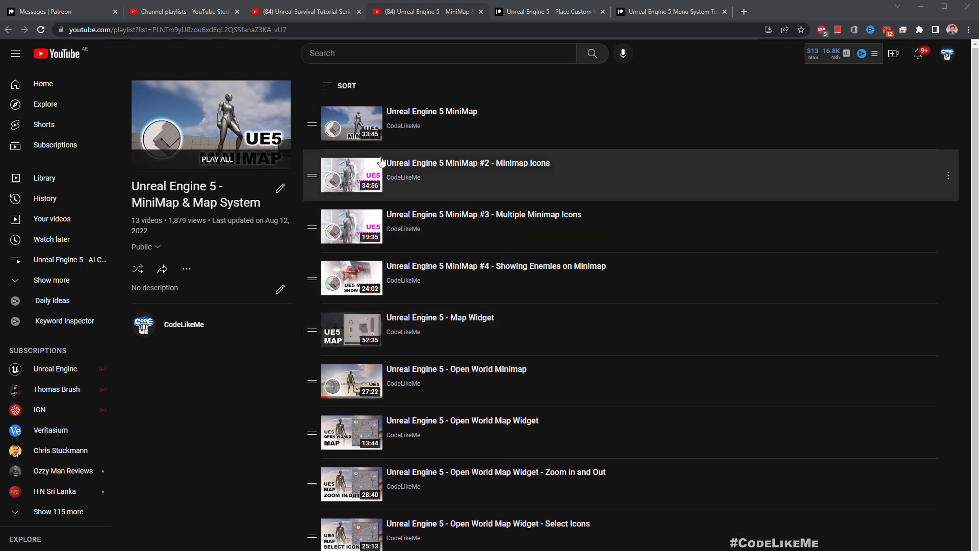
scroll(408, 112, "down", 2)
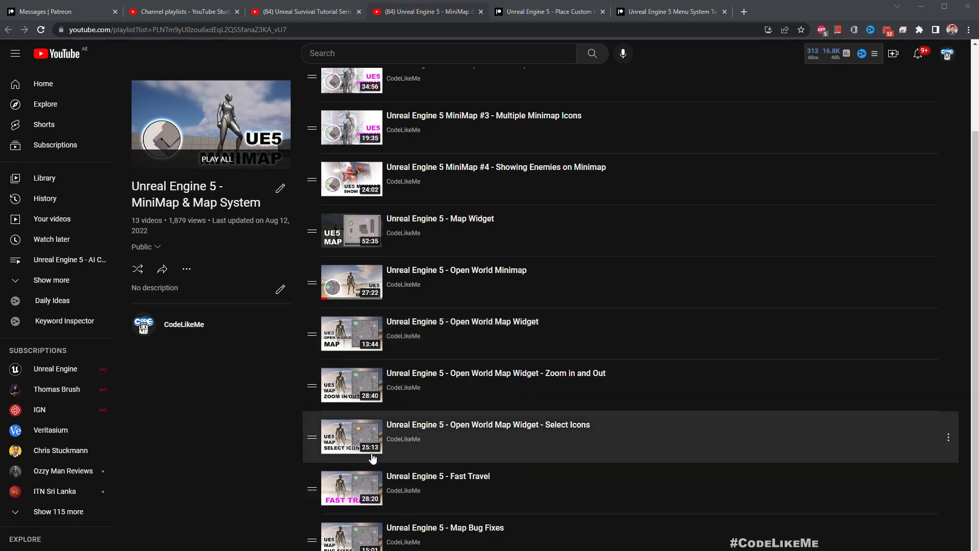
scroll(605, 363, "up", 2)
scroll(605, 363, "down", 3)
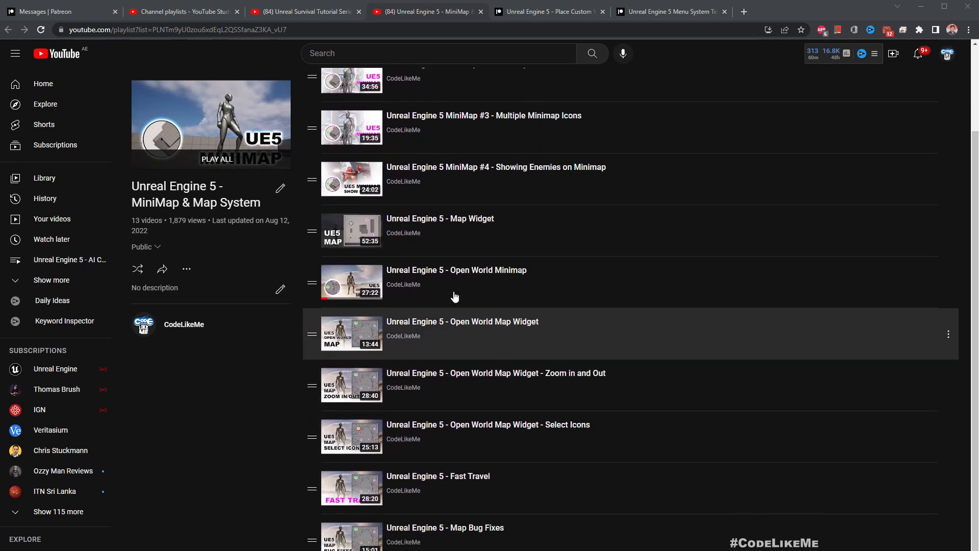
scroll(455, 295, "up", 3)
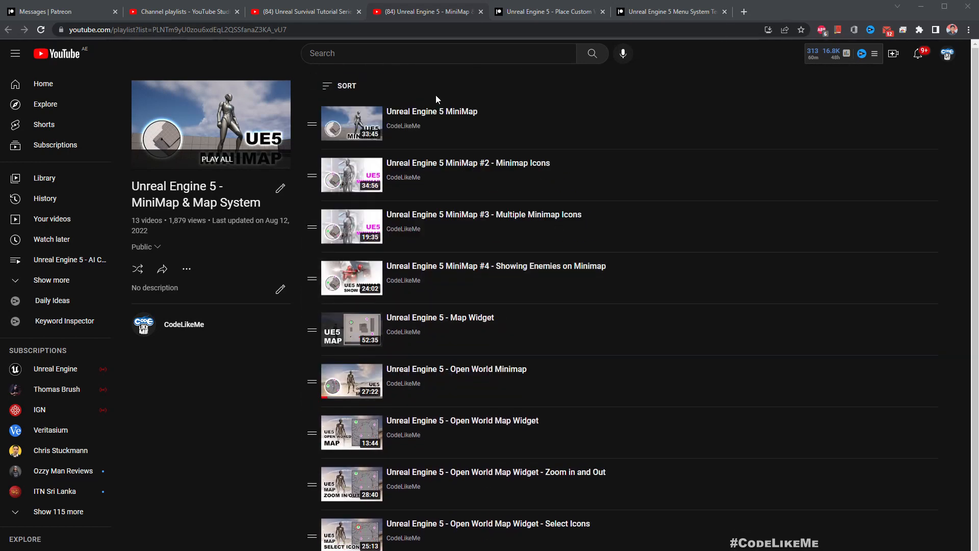
- Review the Patreon post "Unreal Engine 5 Menu System Template" and the menu and settings episodes in the "Unreal Survival Tutorial Series" playlist
left_click(645, 15)
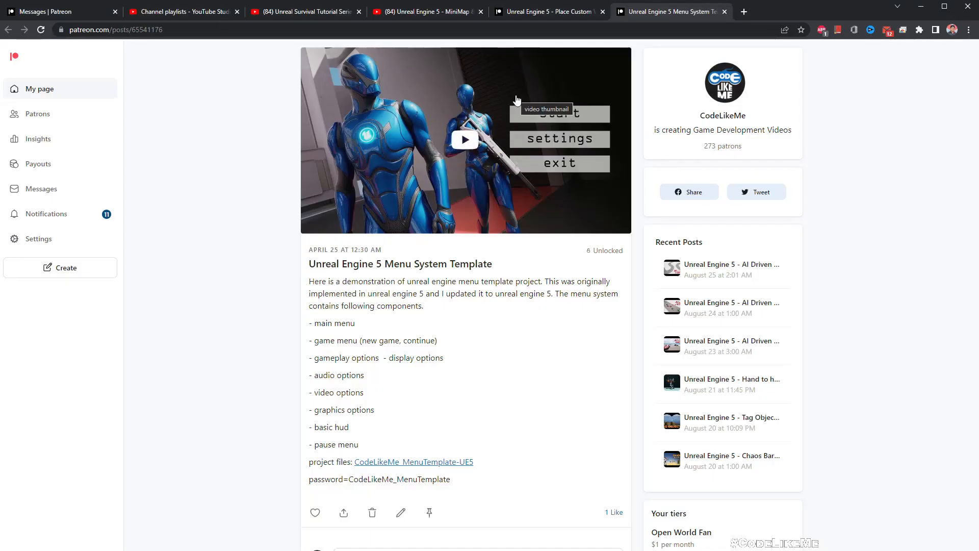
left_click(309, 13)
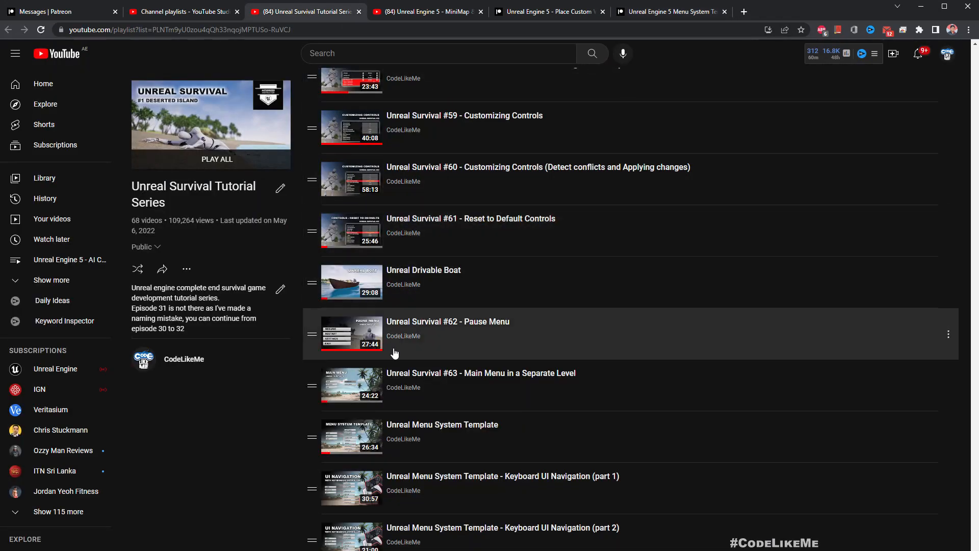
scroll(410, 357, "up", 6)
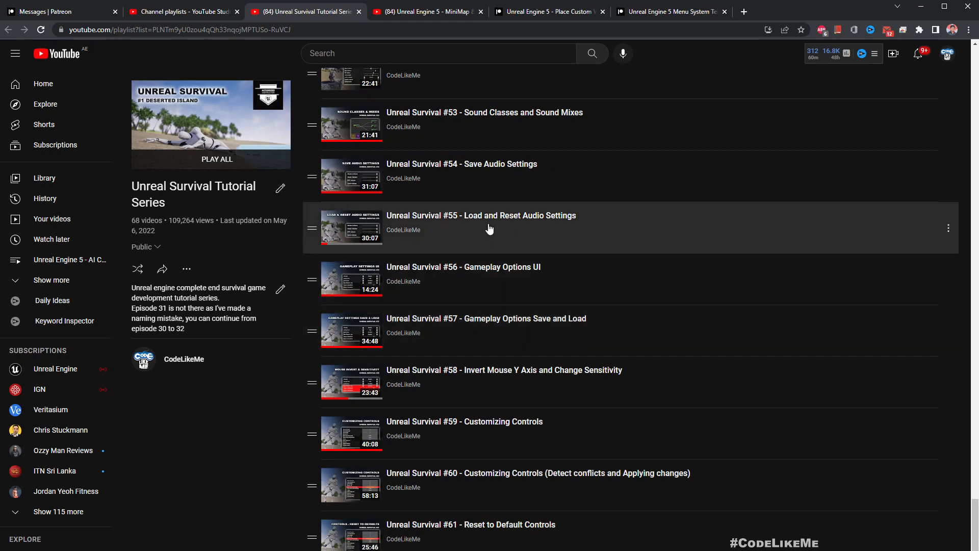
scroll(510, 278, "down", 6)
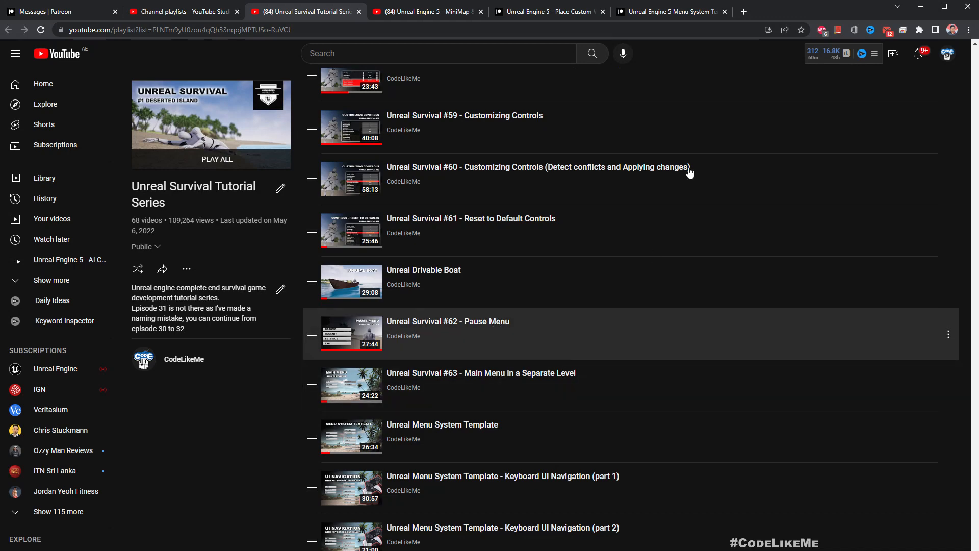
left_click(640, 14)
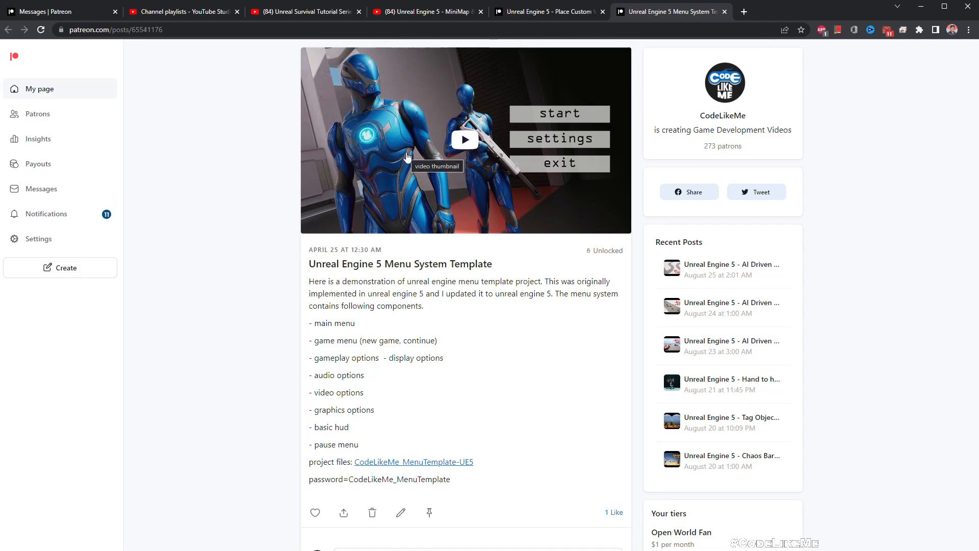
- Switch to the CodeLikeMe_Minimap project, play the OpenWorld level full screen and run the character around to show the minimap
key("super+Tab")
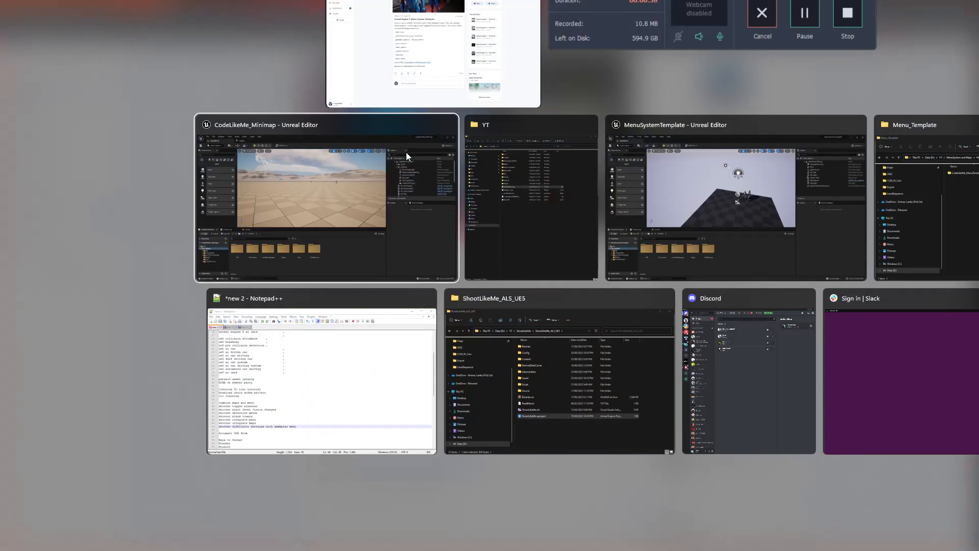
left_click(406, 152)
mouse_move(468, 252)
right_mouse_down()
mouse_move(403, 251)
mouse_move(467, 252)
right_mouse_up()
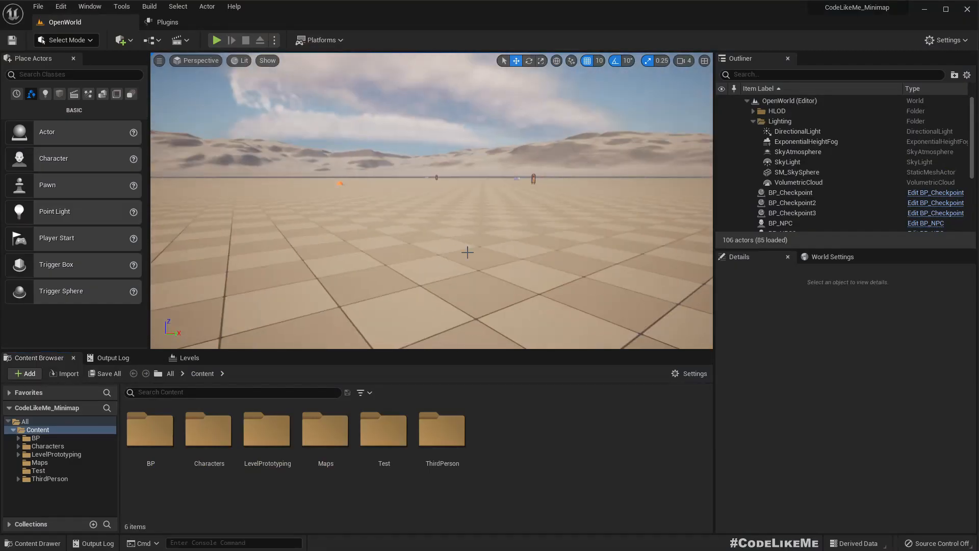
key("F11")
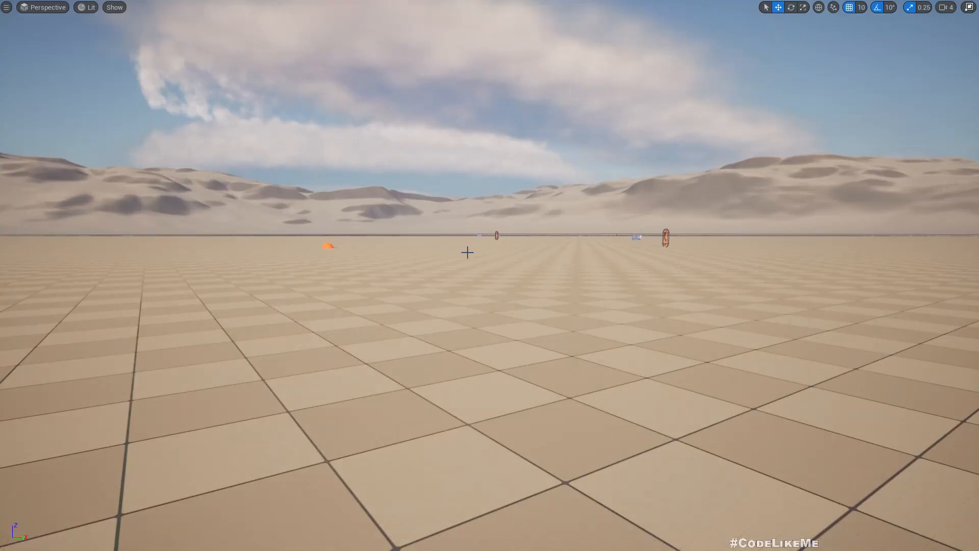
key("alt+p")
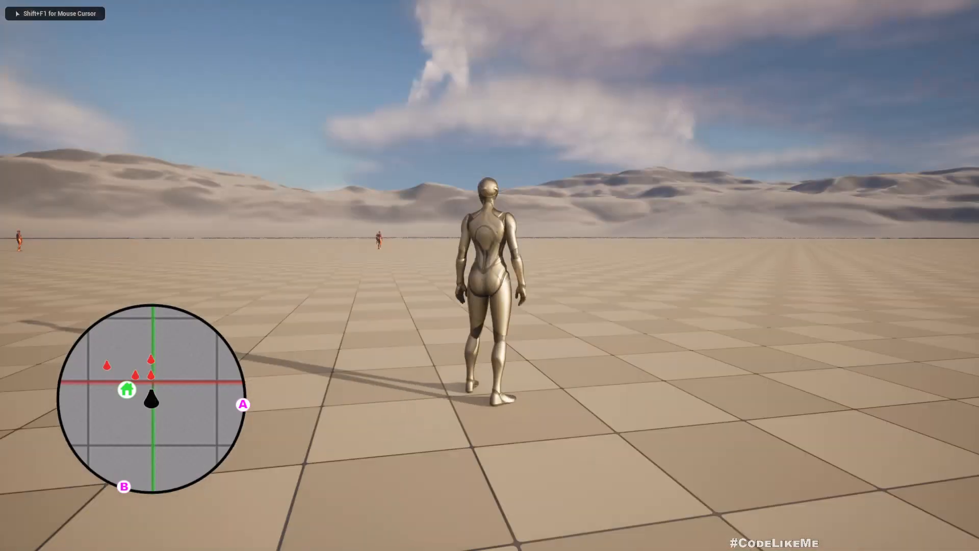
key("w")
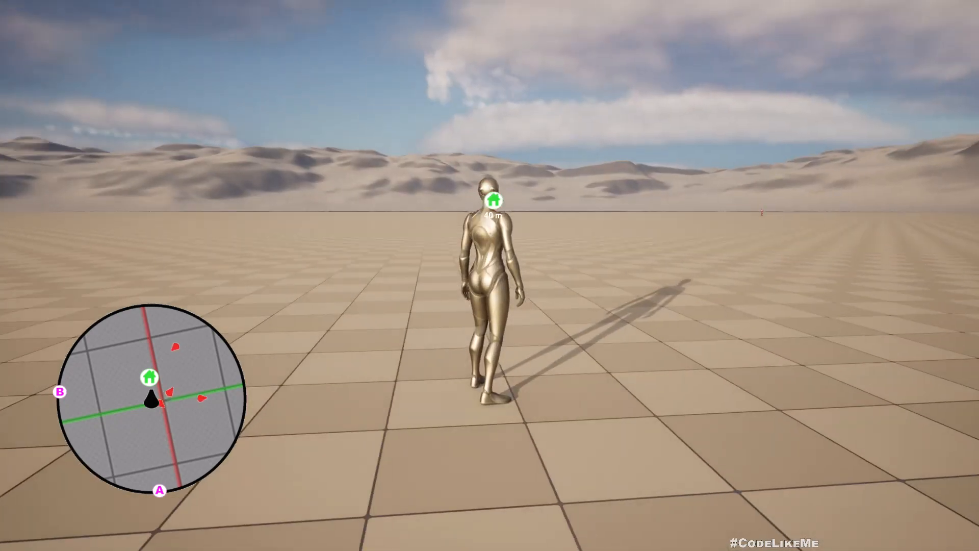
key("w")
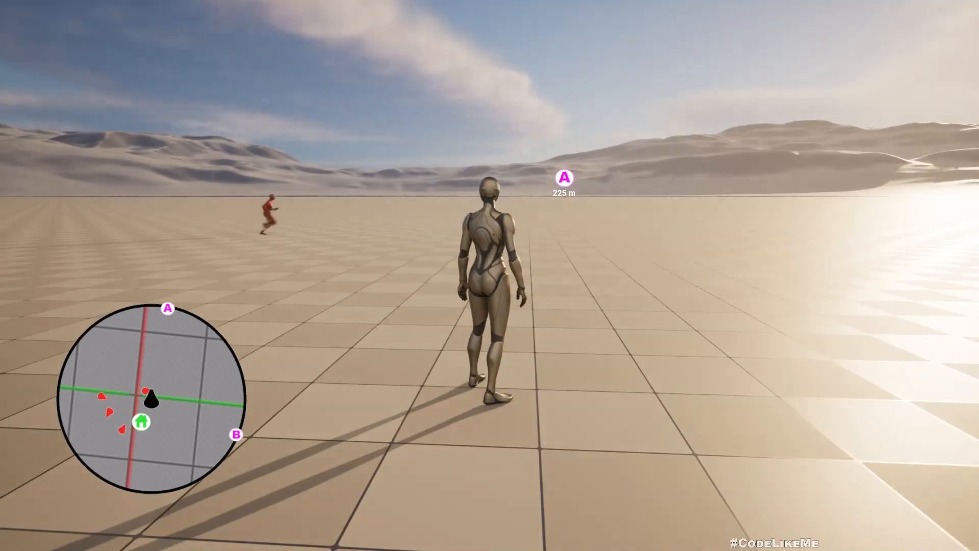
- Place a custom waypoint on the full map northeast of the home marker, then stop the game and restore the editor layout
key("m")
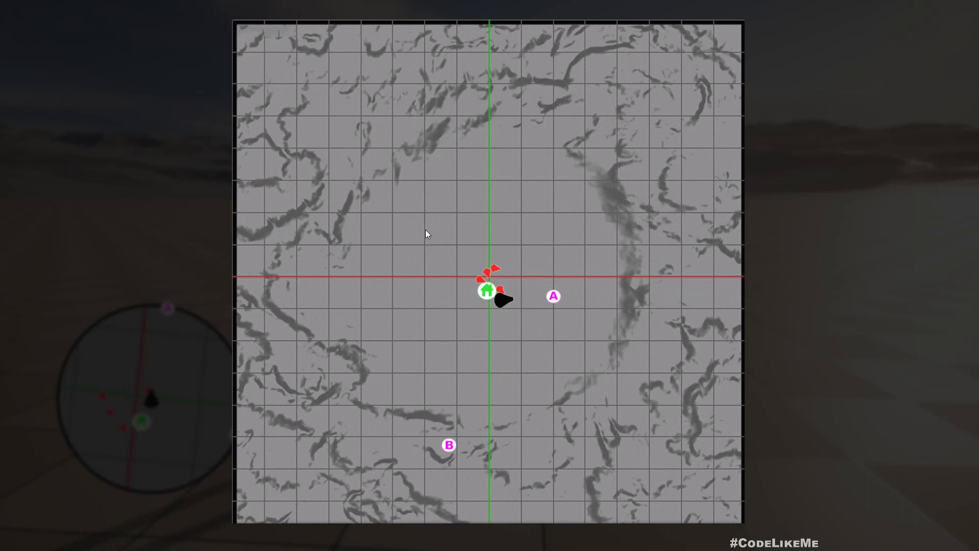
left_click(553, 217)
key("m")
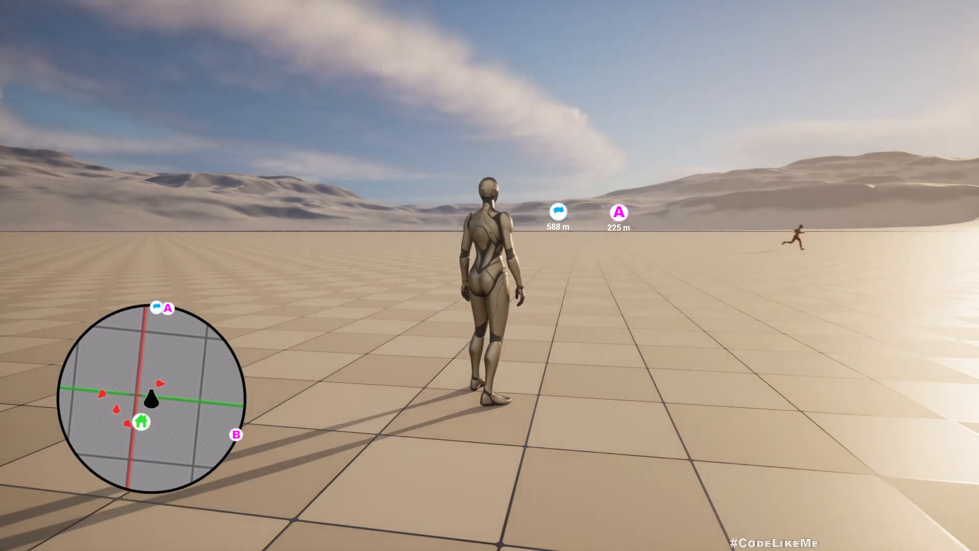
key("Escape")
key("F11")
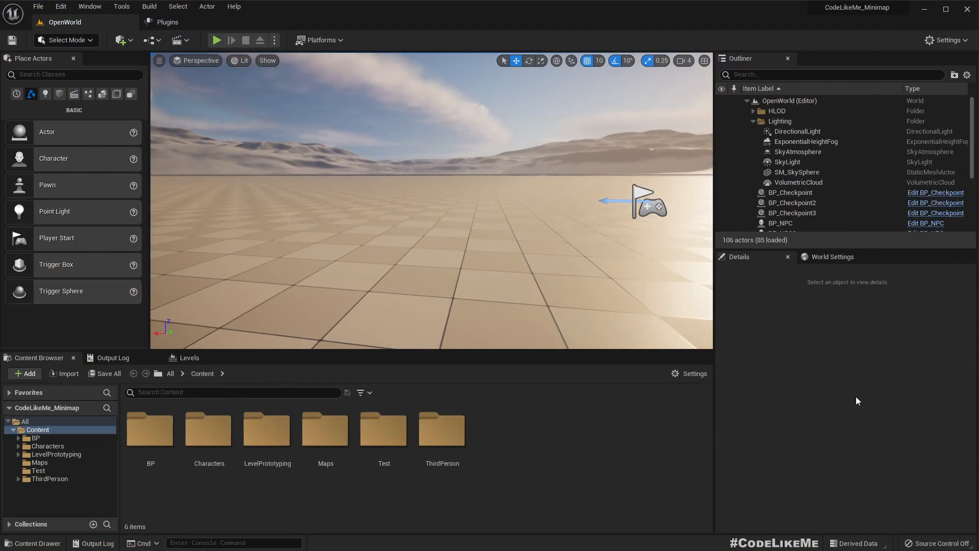
- Switch to the MenuSystemTemplate project and play the MainMenu level full screen
key("super+Tab")
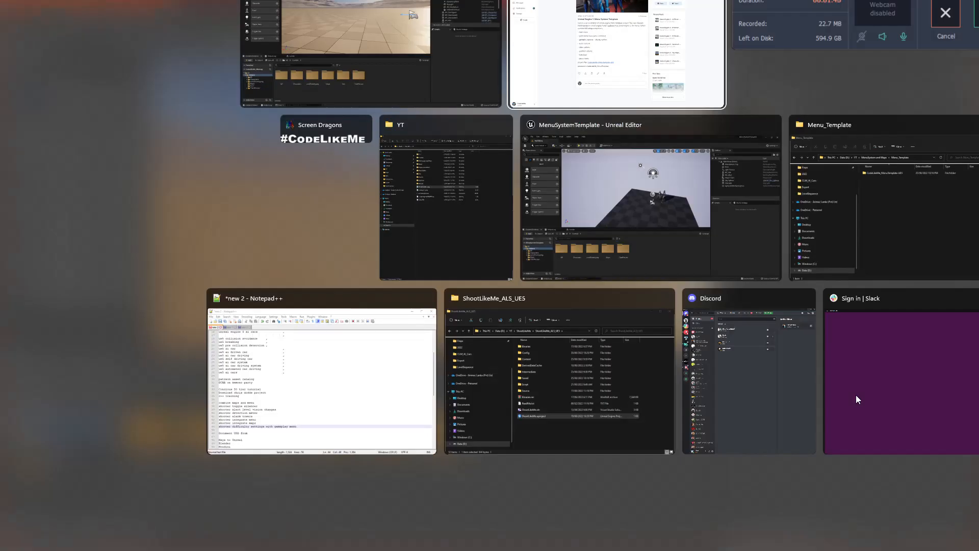
left_click(689, 228)
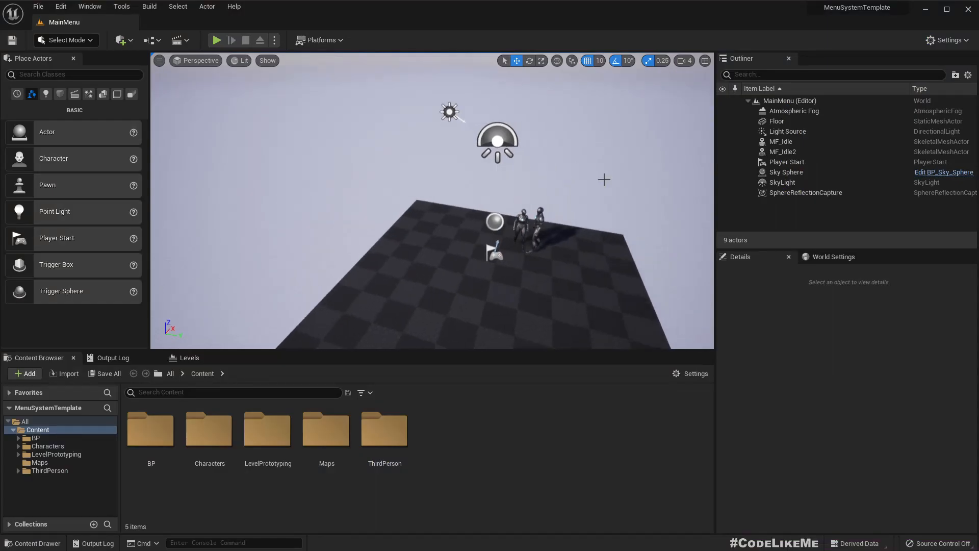
key("alt+p")
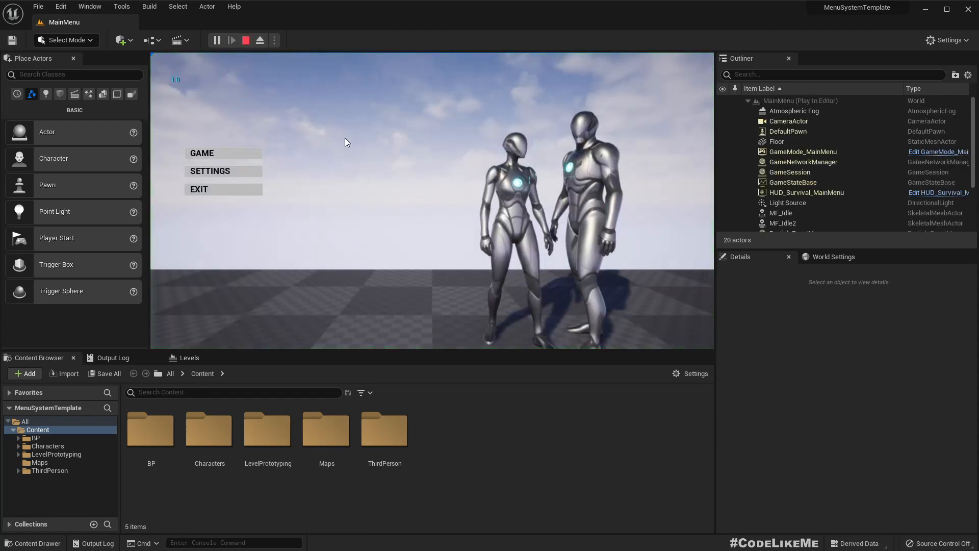
key("Escape")
key("F11")
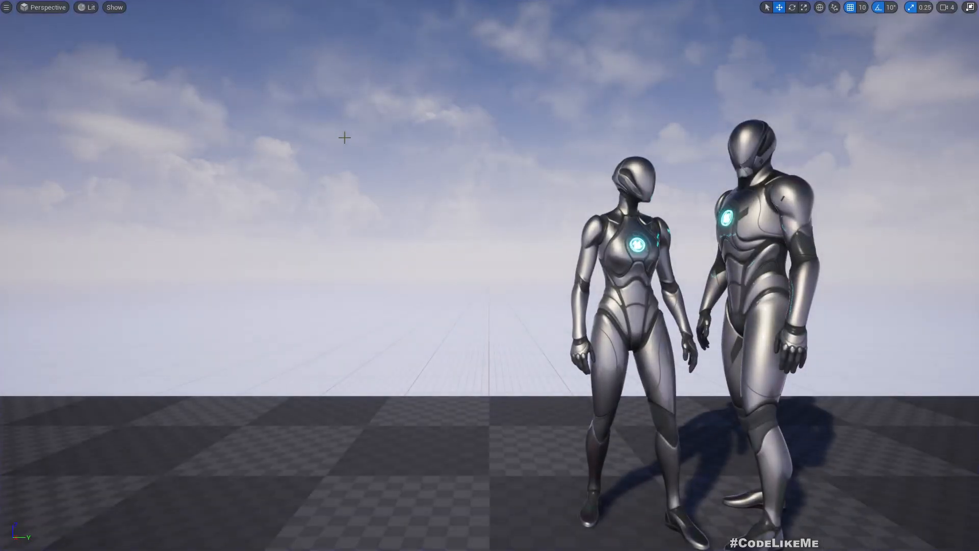
right_click_drag(345, 138, 318, 148)
key("alt+p")
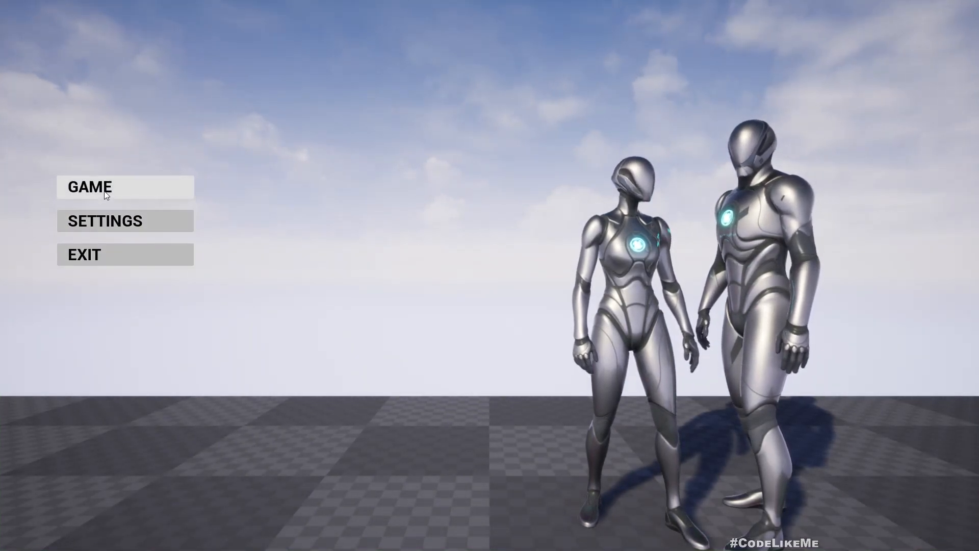
- Look through the main menu's graphics, display, audio, gameplay and controls settings without applying changes, and return to the main menu
left_click(105, 218)
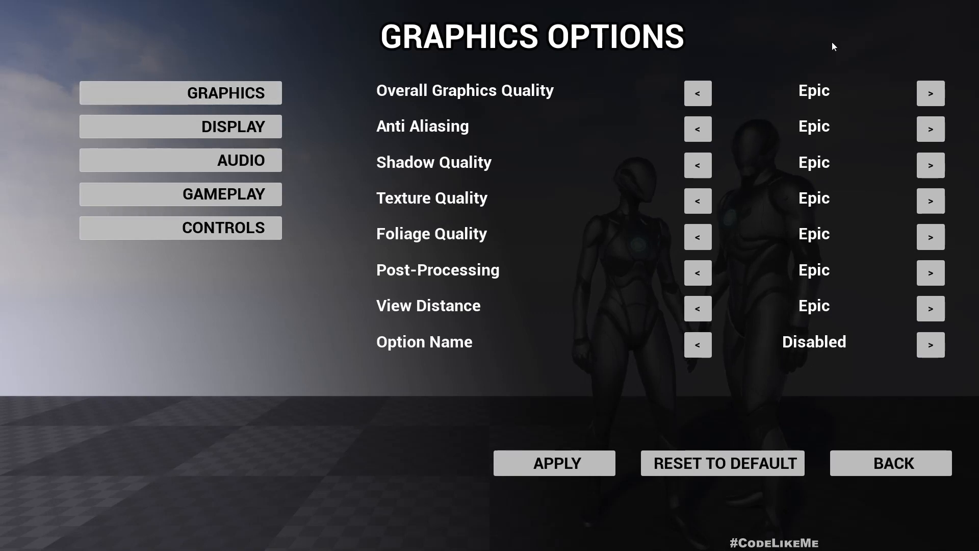
left_click(231, 133)
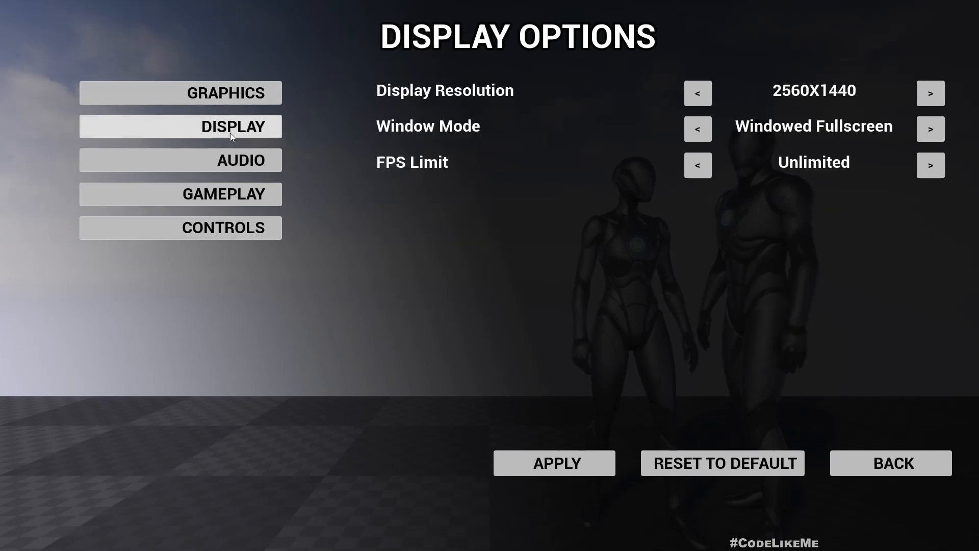
left_click(225, 155)
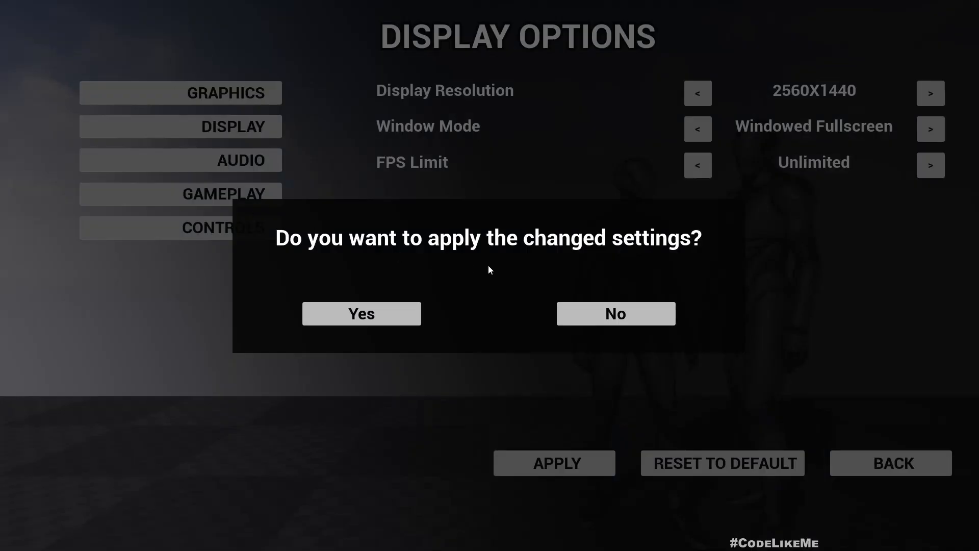
left_click(619, 305)
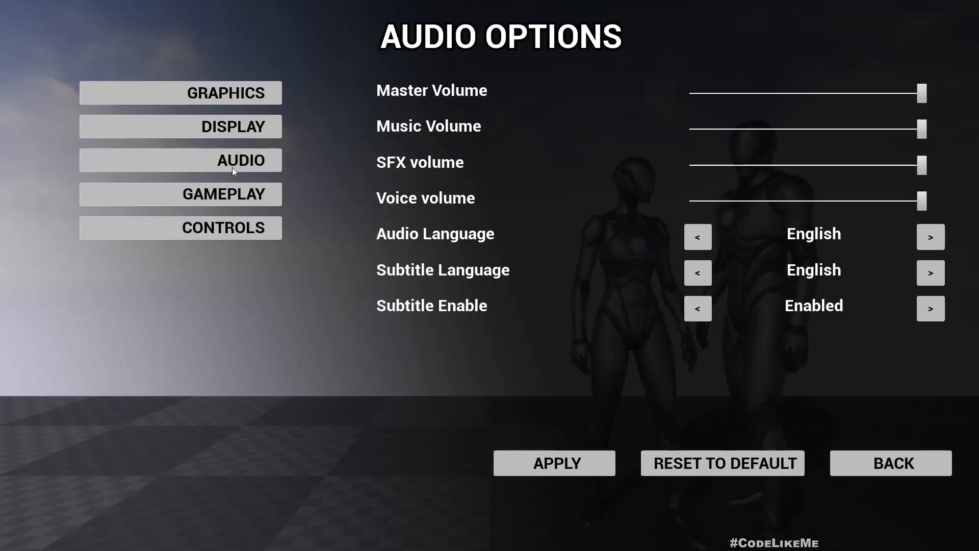
left_click(235, 194)
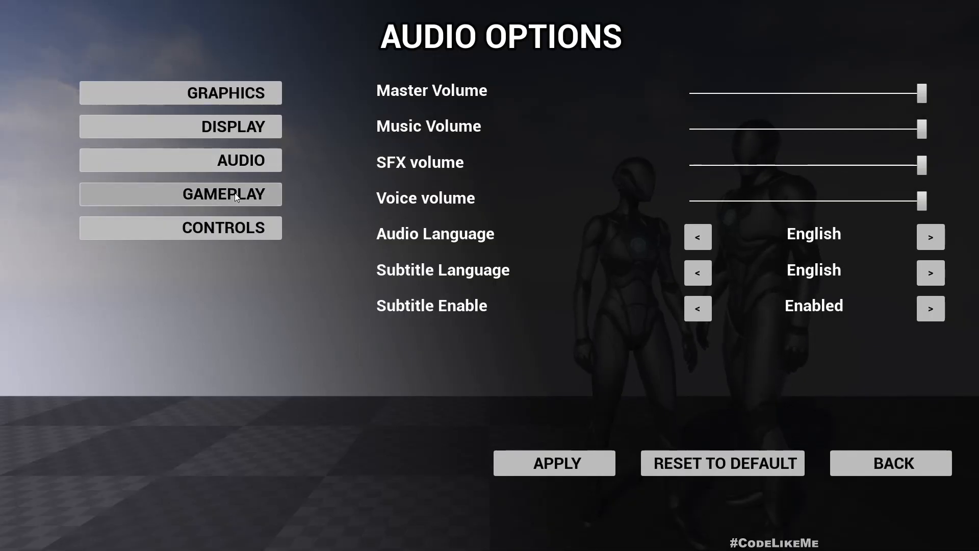
left_click(237, 227)
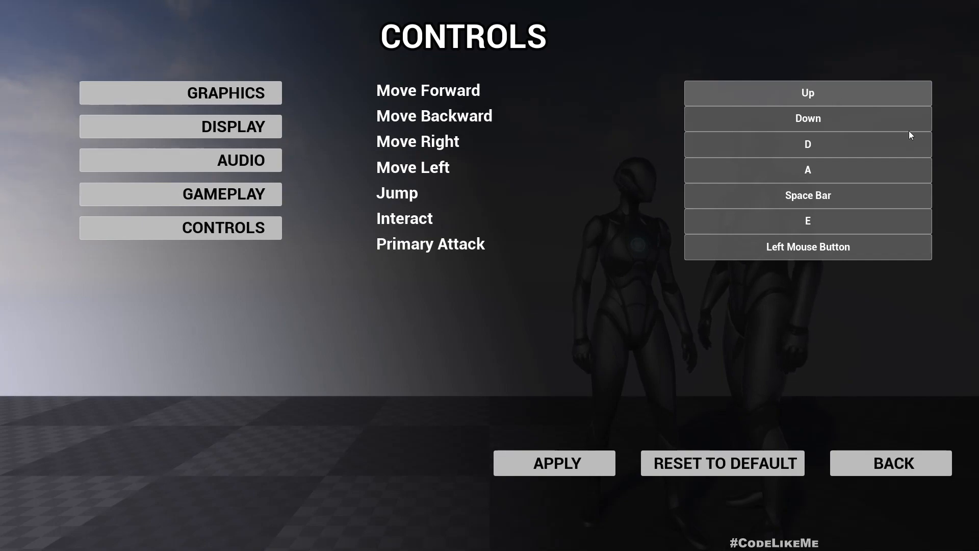
left_click(869, 458)
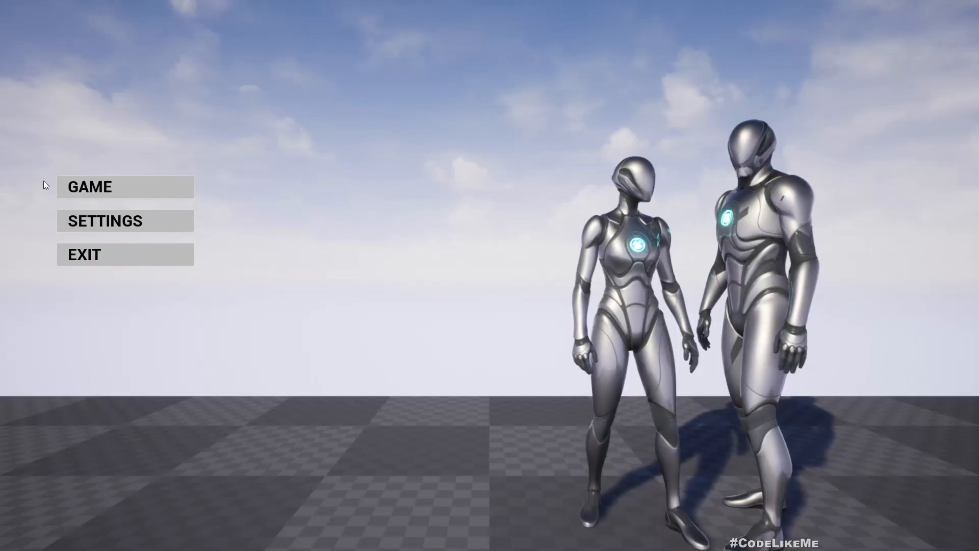
- Start a game from the main menu, run the character across the ramps and jump near the wall
left_click(82, 187)
left_click(137, 217)
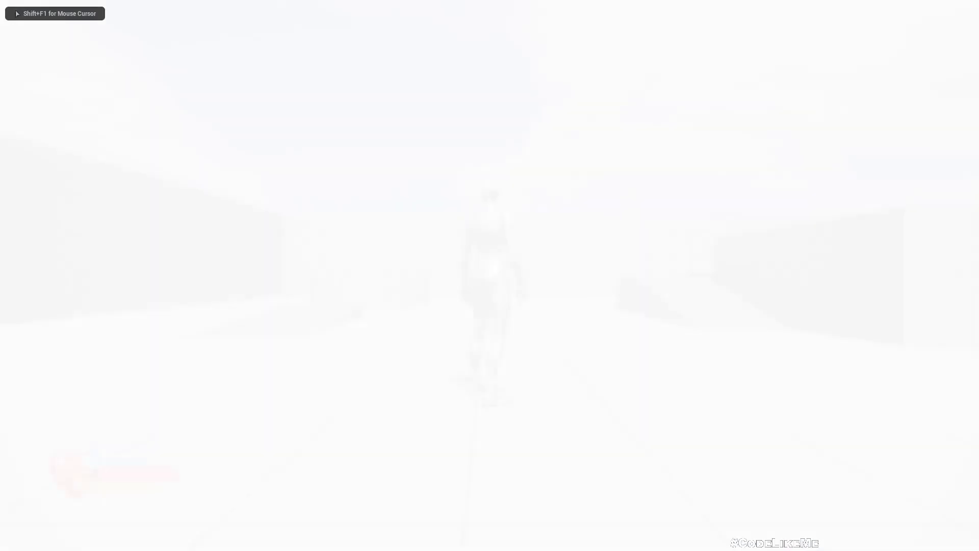
key("w")
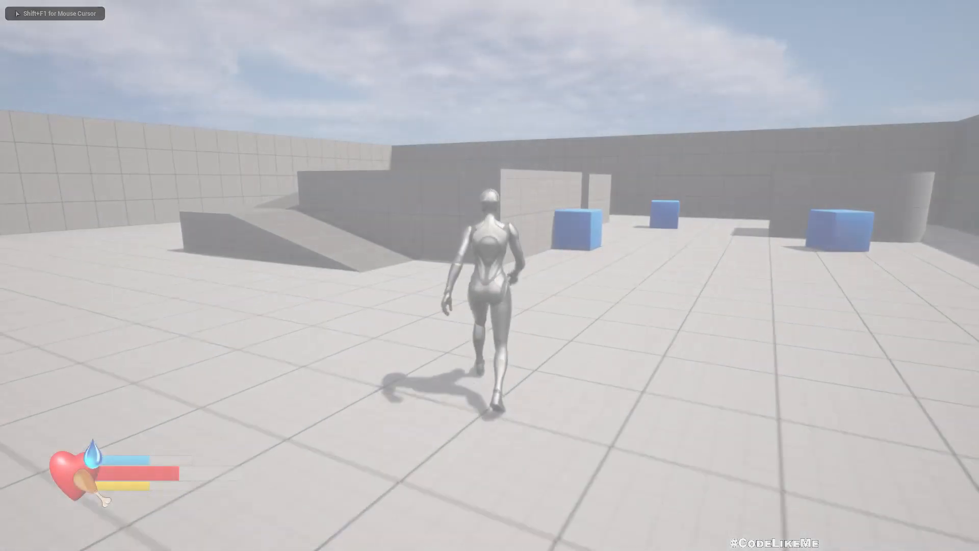
key("w")
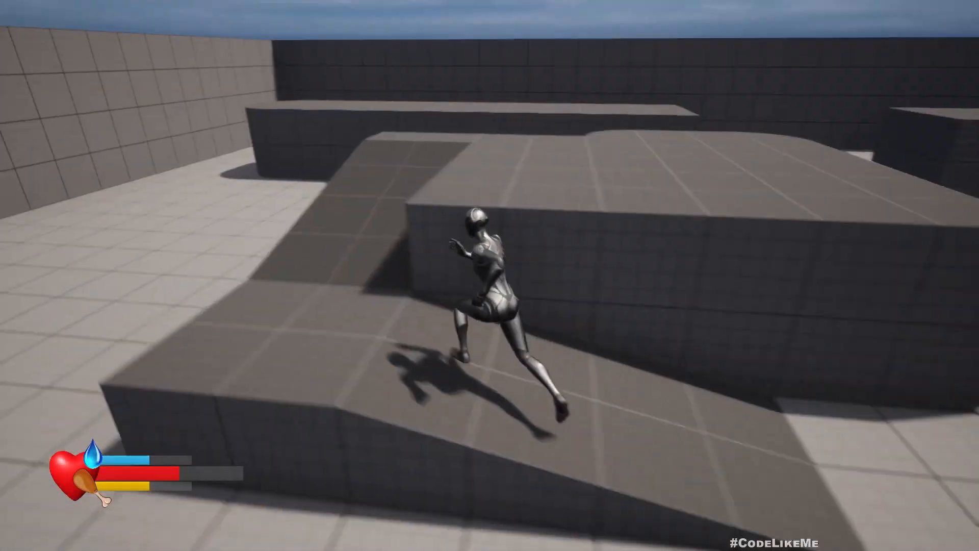
key("w")
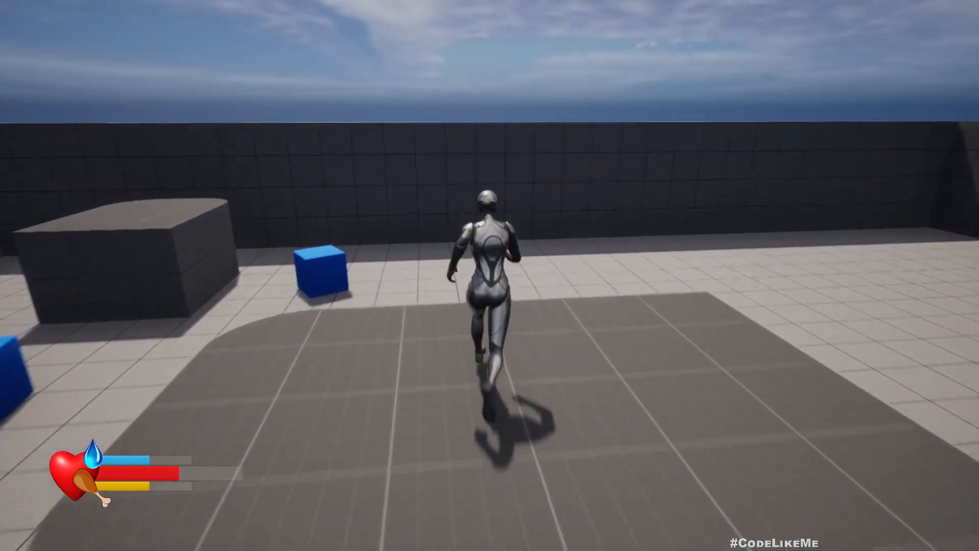
key("space")
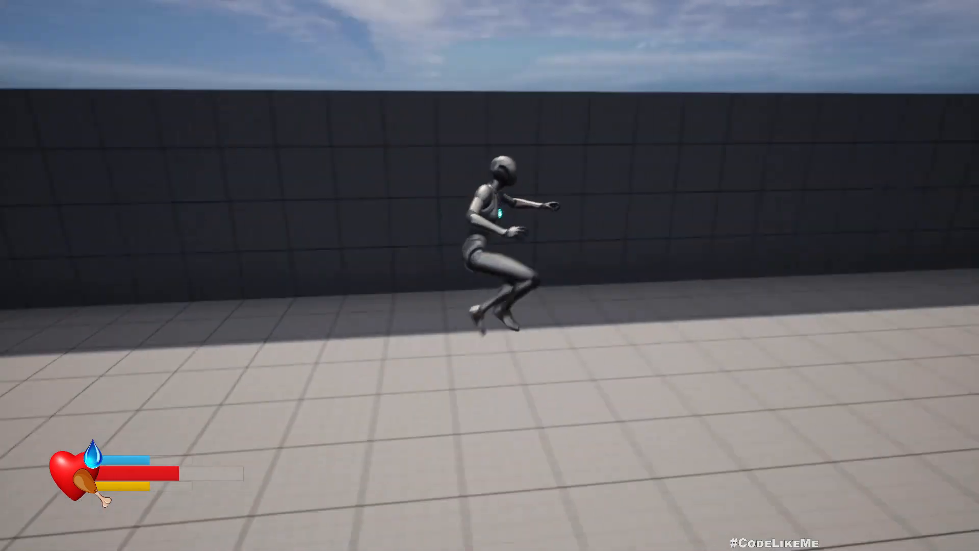
- Pause the game, look through its graphics, audio, gameplay and controls settings, and resume playing
key("Escape")
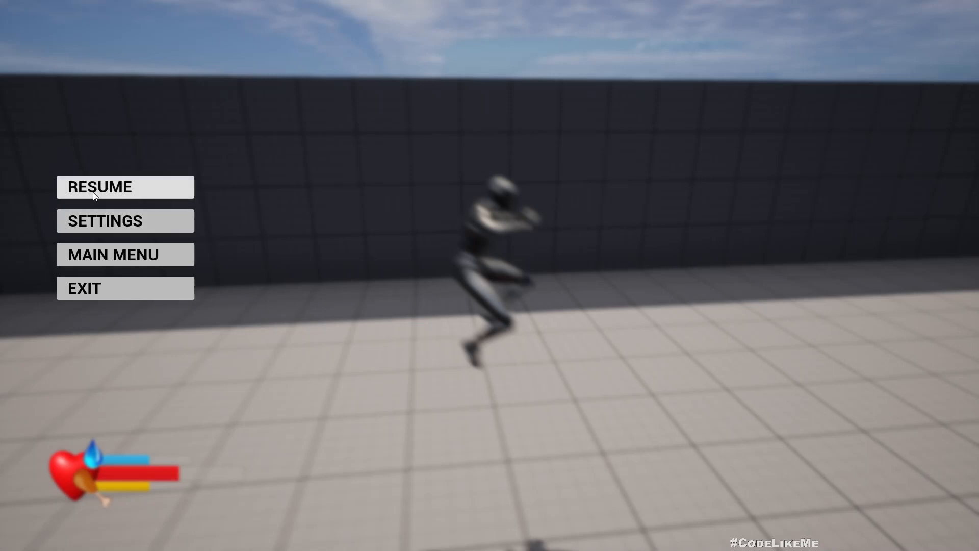
left_click(96, 217)
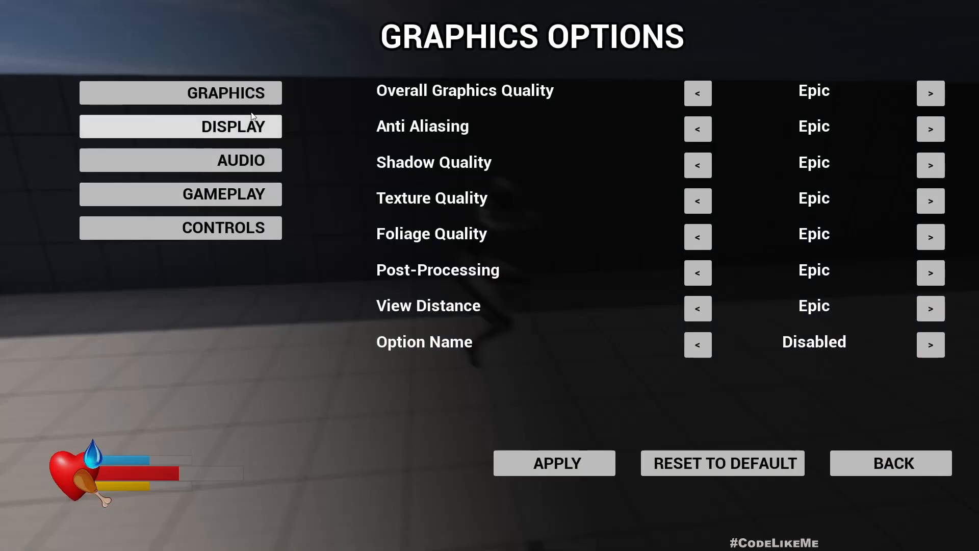
left_click(219, 161)
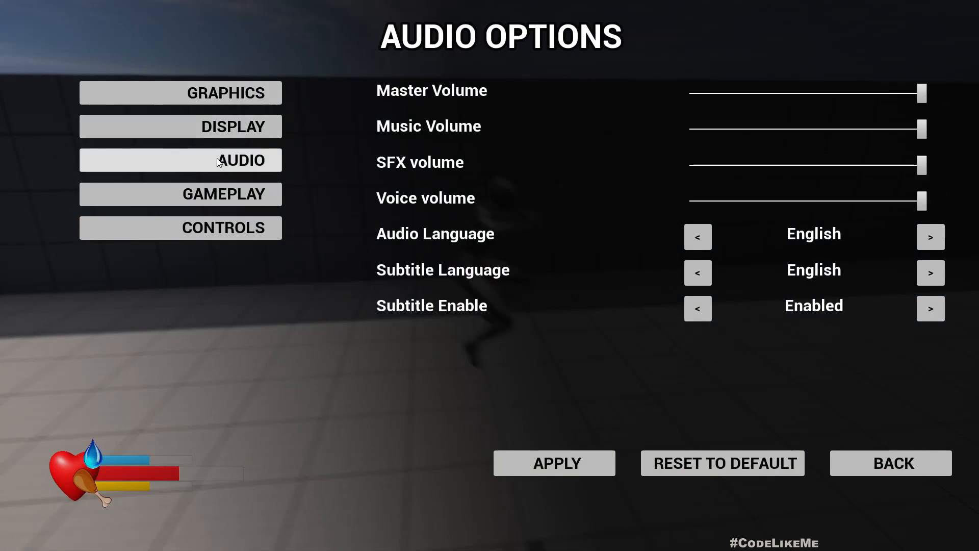
left_click(220, 194)
left_click(224, 228)
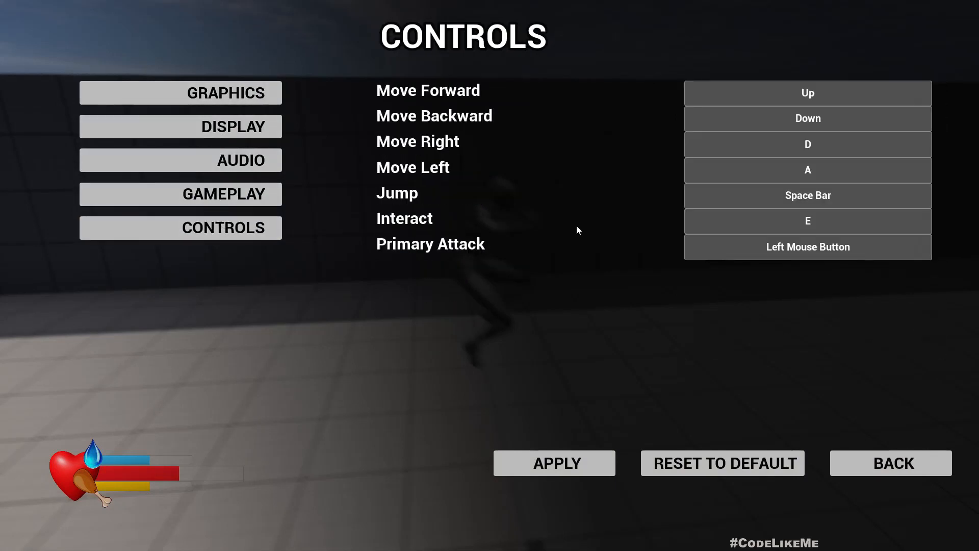
left_click(888, 470)
left_click(122, 187)
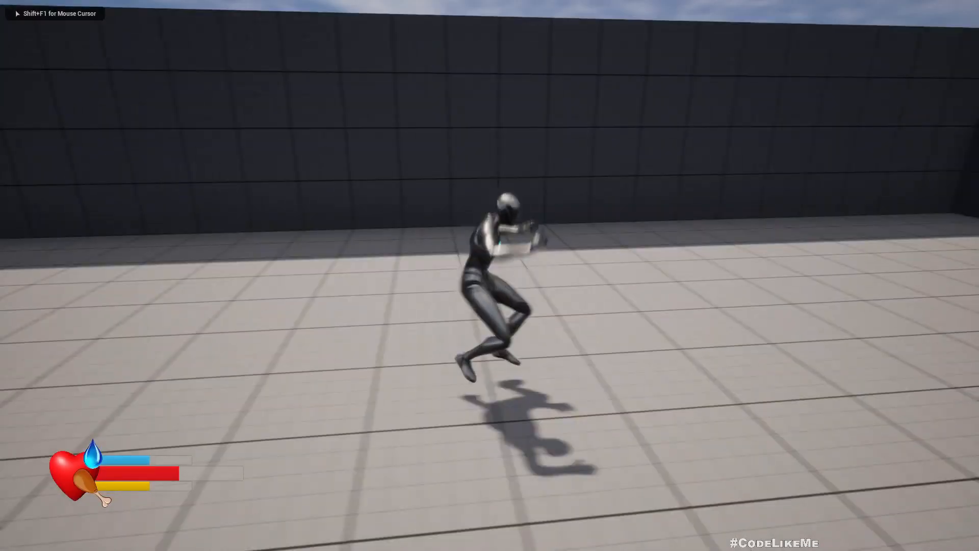
- Return to the CodeLikeMe_Minimap project, enlarge the Content Browser and select BPI_Map in the BP folder
key("Escape")
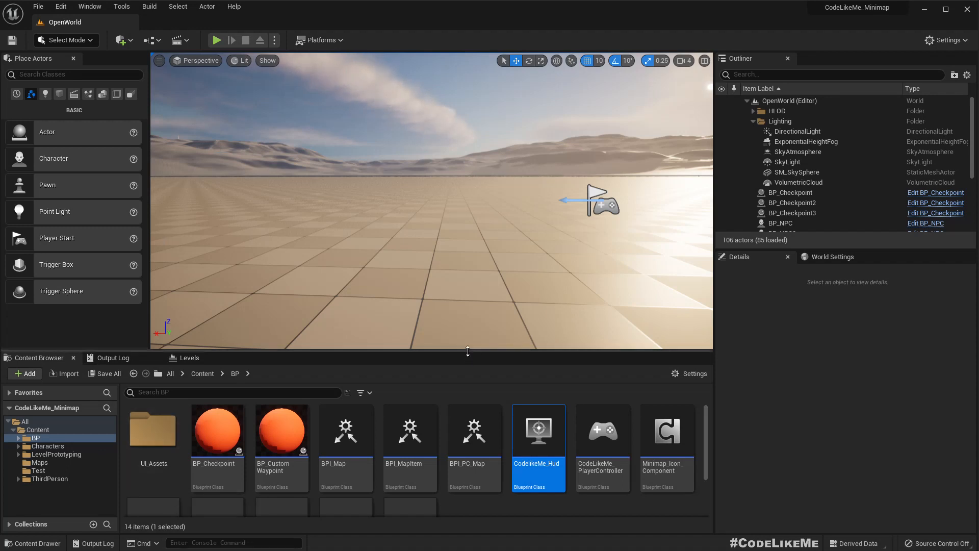
left_click_drag(468, 351, 469, 252)
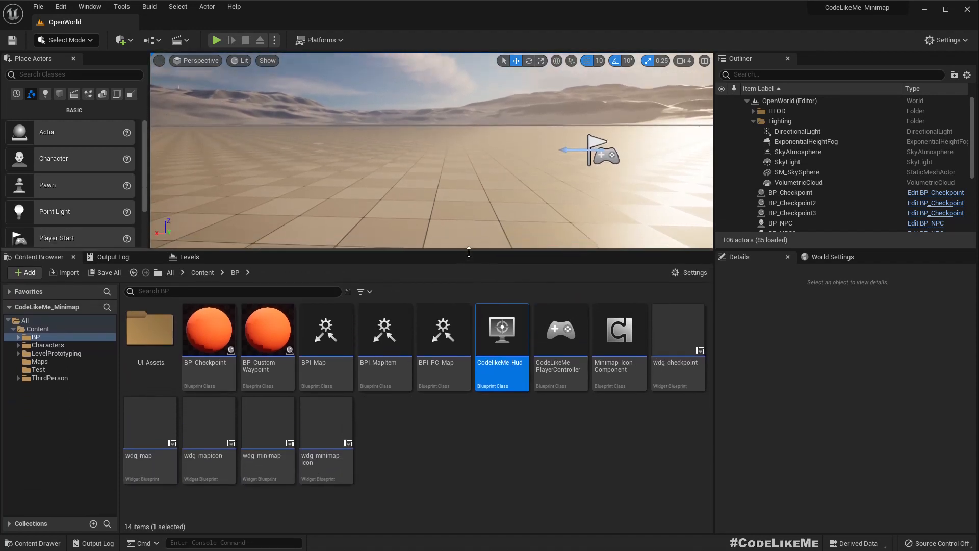
left_click(464, 469)
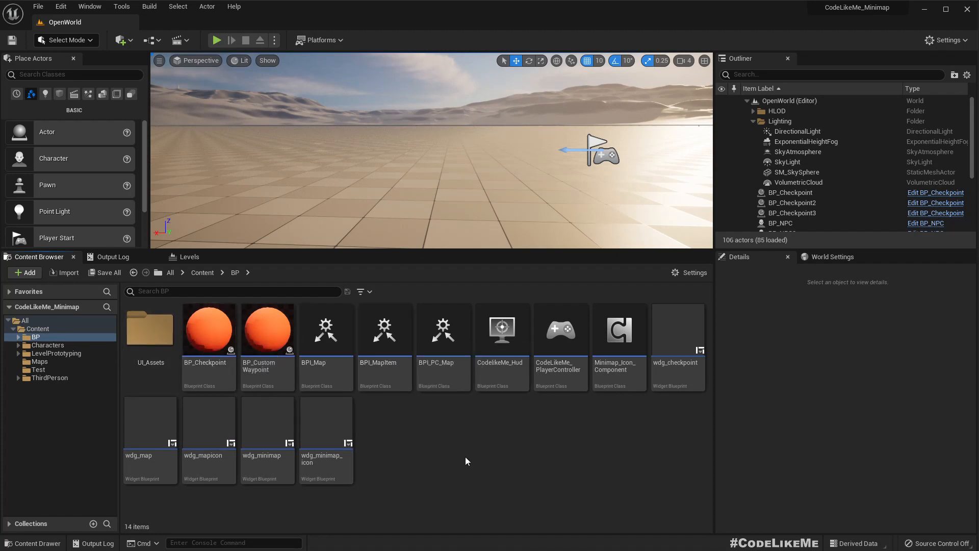
left_click(321, 359)
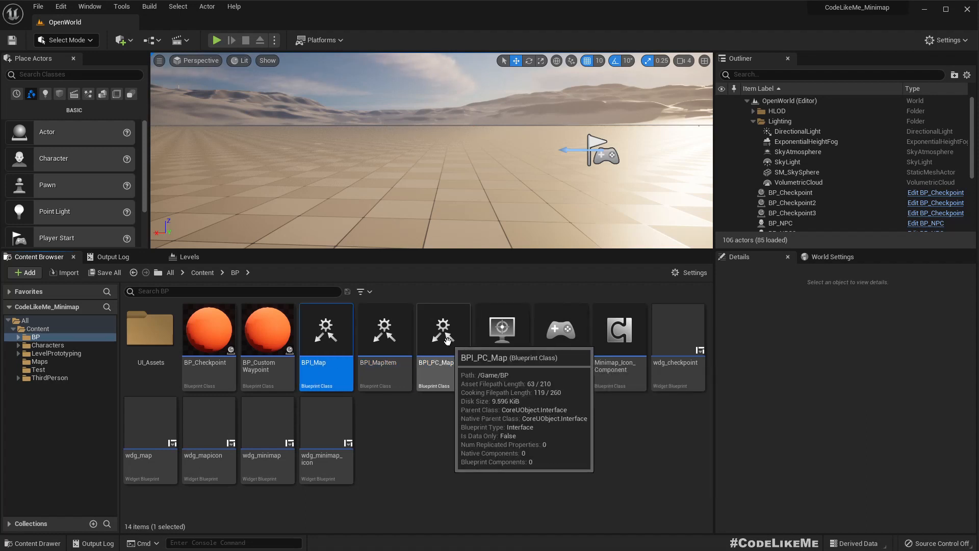
- Review the CodelikeMe_Hud and CodeLikeMe_PlayerController blueprints in the minimap project's BP folder
left_click(522, 436)
left_click(500, 332)
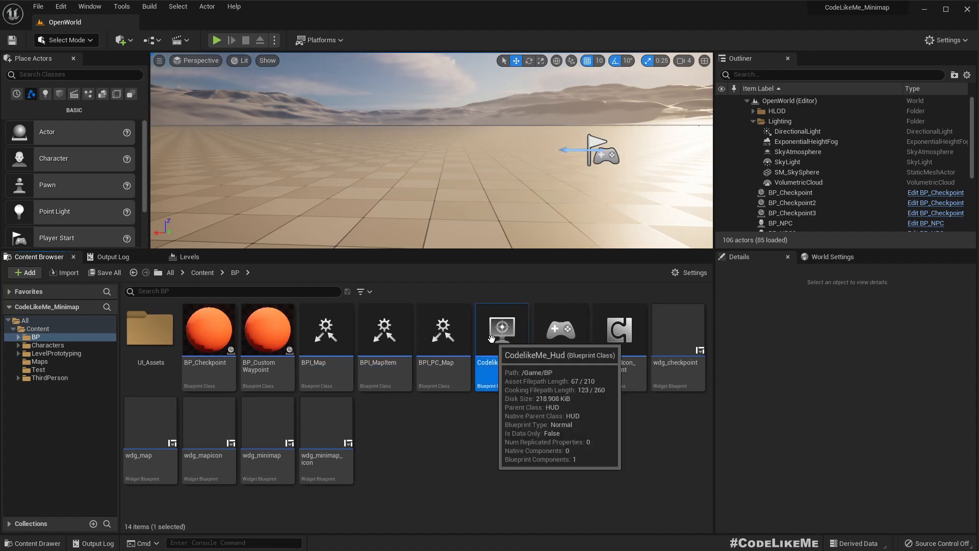
left_click(573, 380)
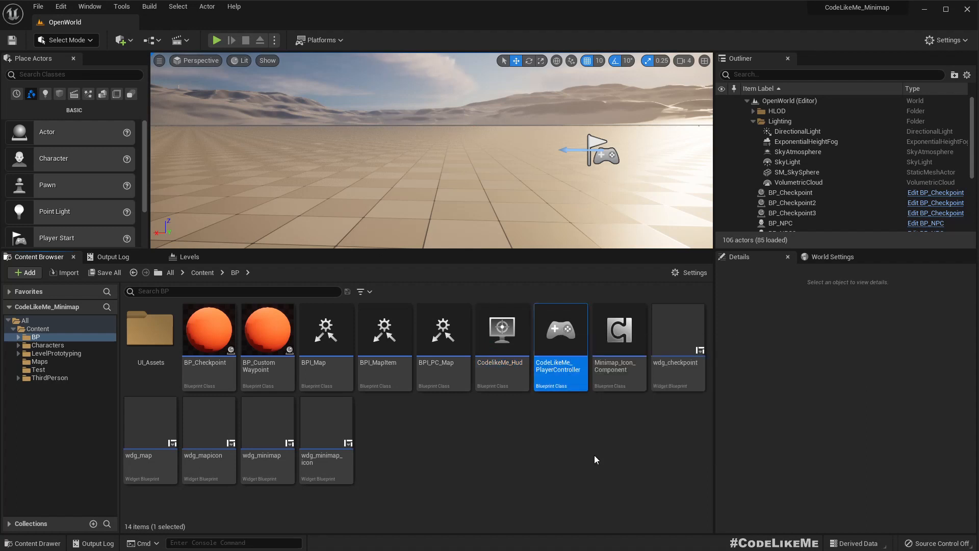
left_click(504, 370)
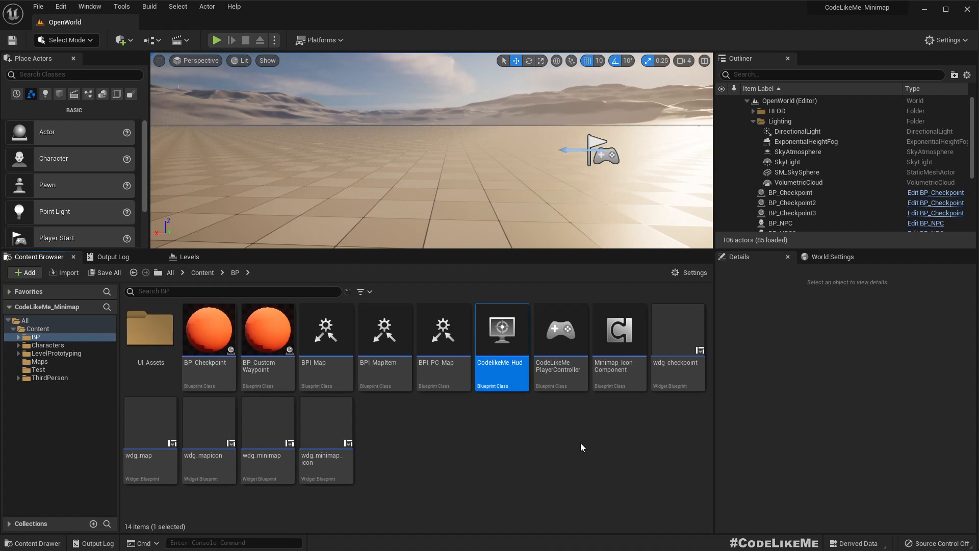
- Rename the BP folder to MapSystem and fix up redirectors in the Content folder
left_click(54, 332)
left_click(60, 339)
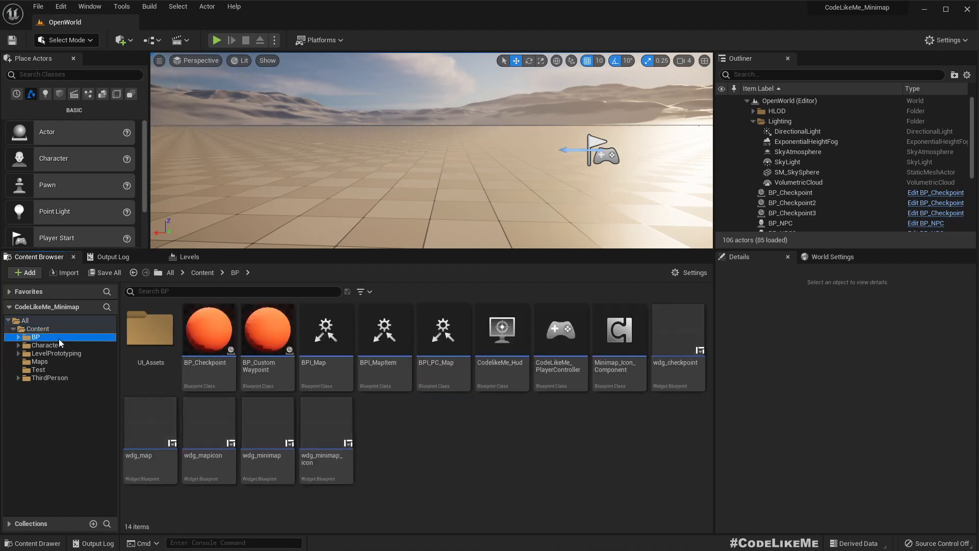
left_click(59, 339)
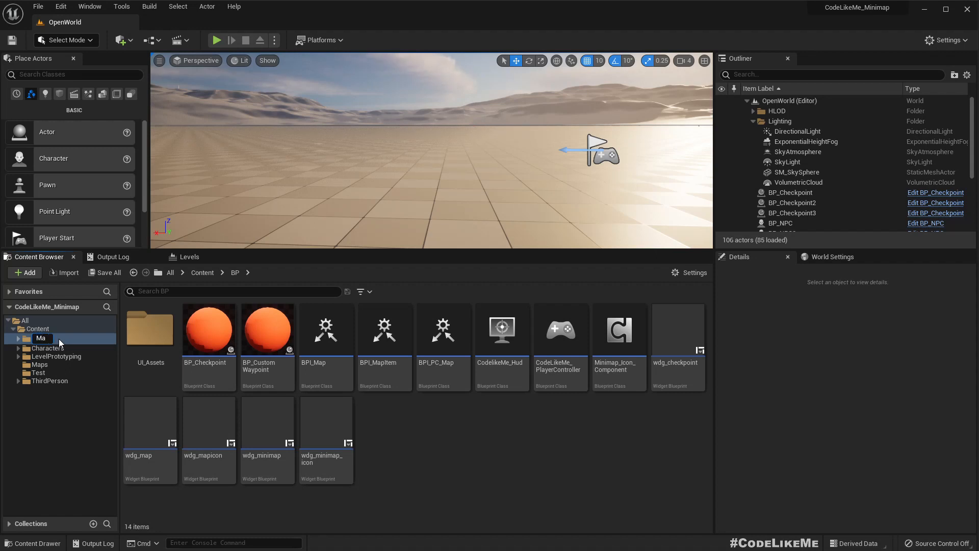
type("MapSystem")
key("Return")
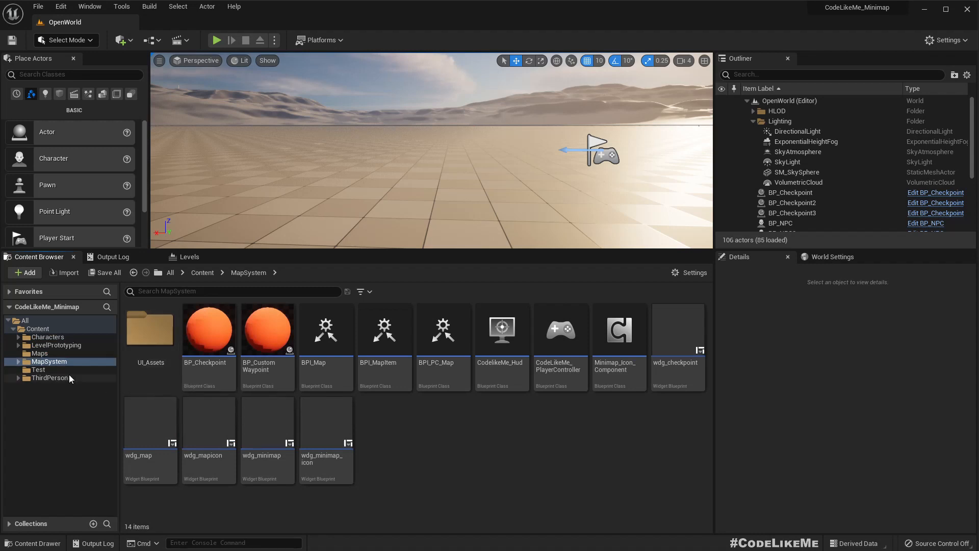
right_click(36, 332)
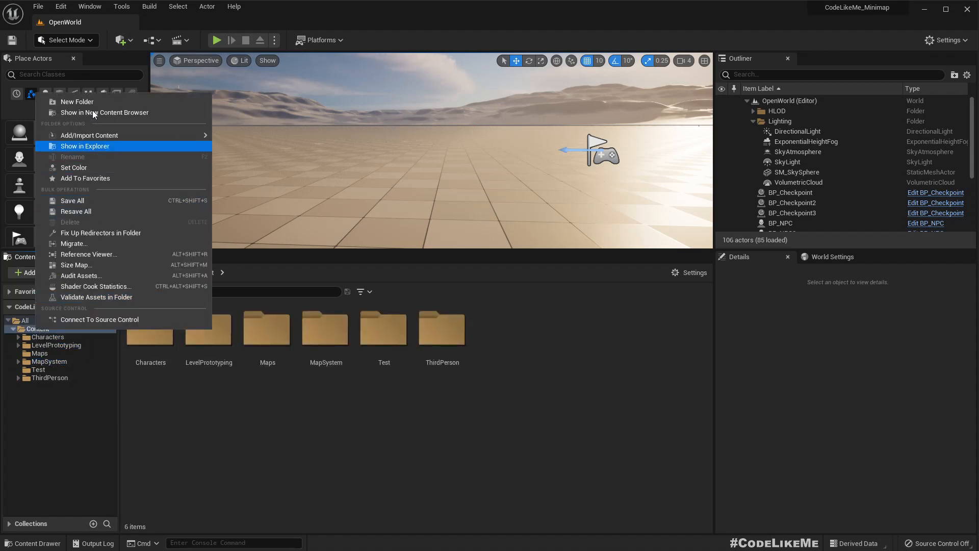
left_click(93, 233)
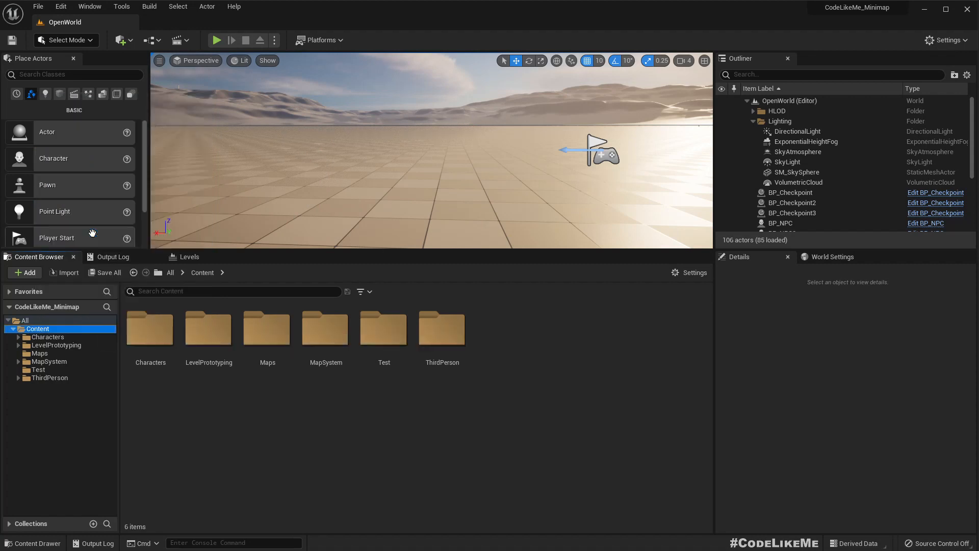
- Play the OpenWorld level in full screen and run the character around to test the minimap
right_click_drag(389, 198, 388, 197)
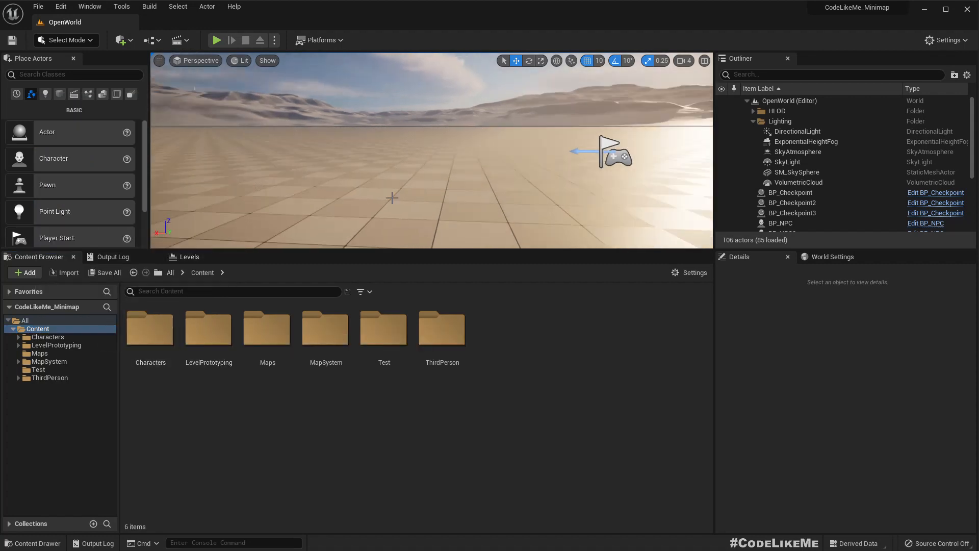
key("alt+p")
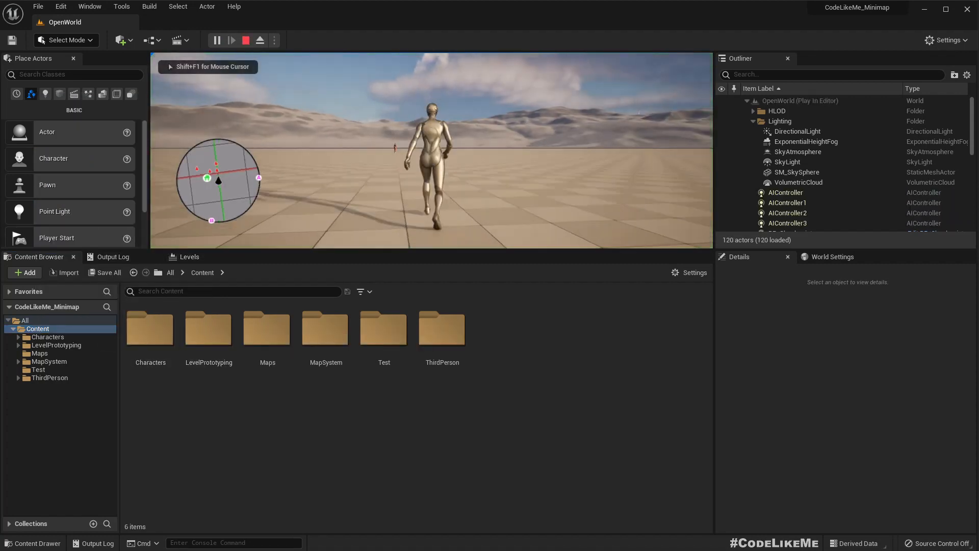
key("F11")
left_click(851, 210)
key("w")
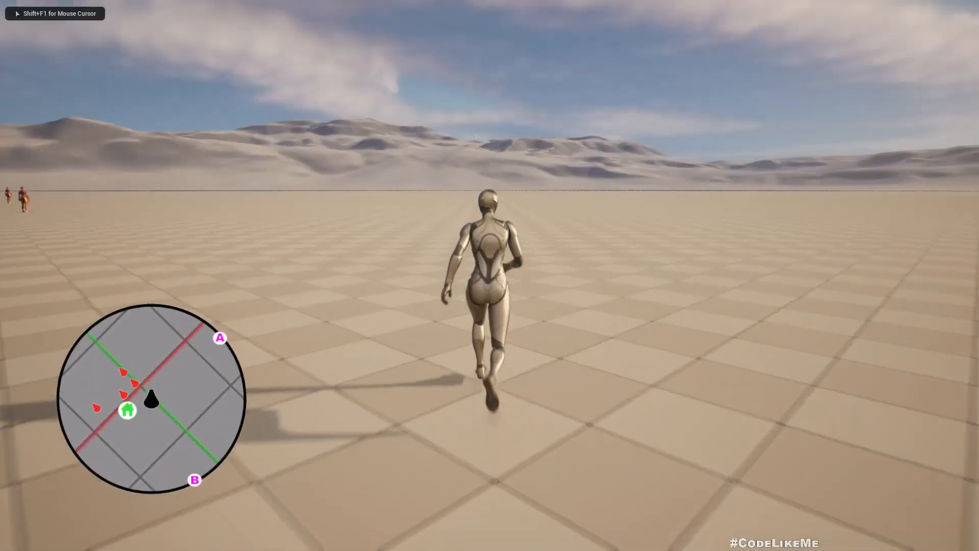
key("d")
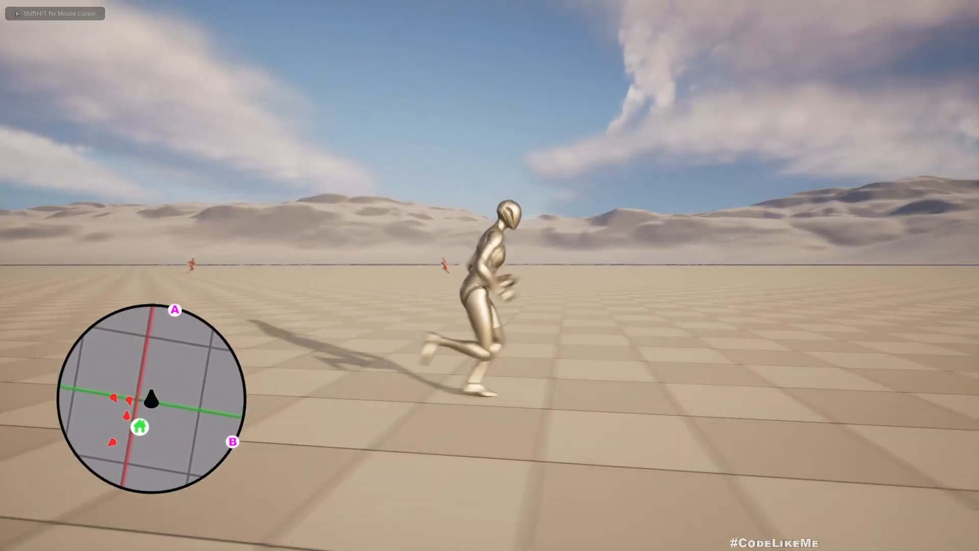
key("space")
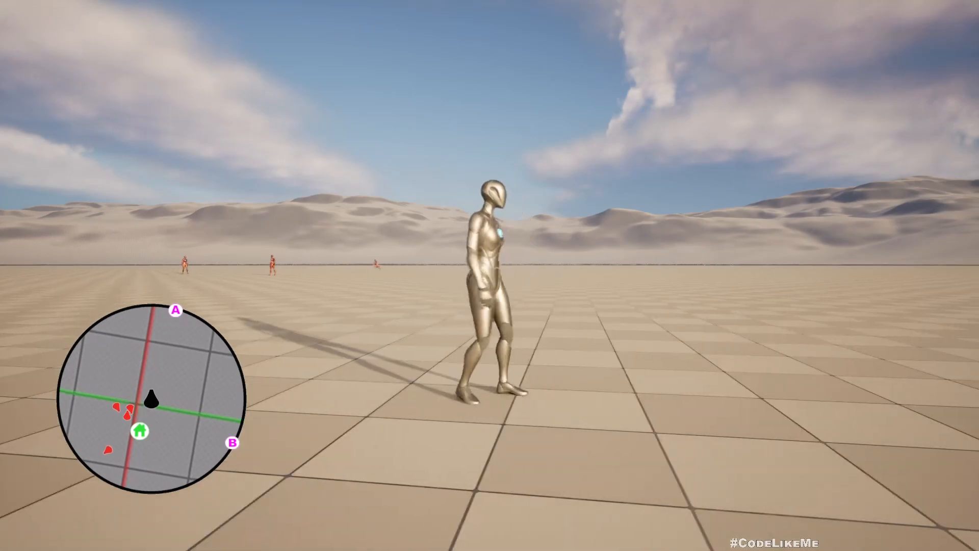
key("d")
- Open the full map, place a custom waypoint northwest of the home marker, close the map and stop playing
key("Escape")
key("m")
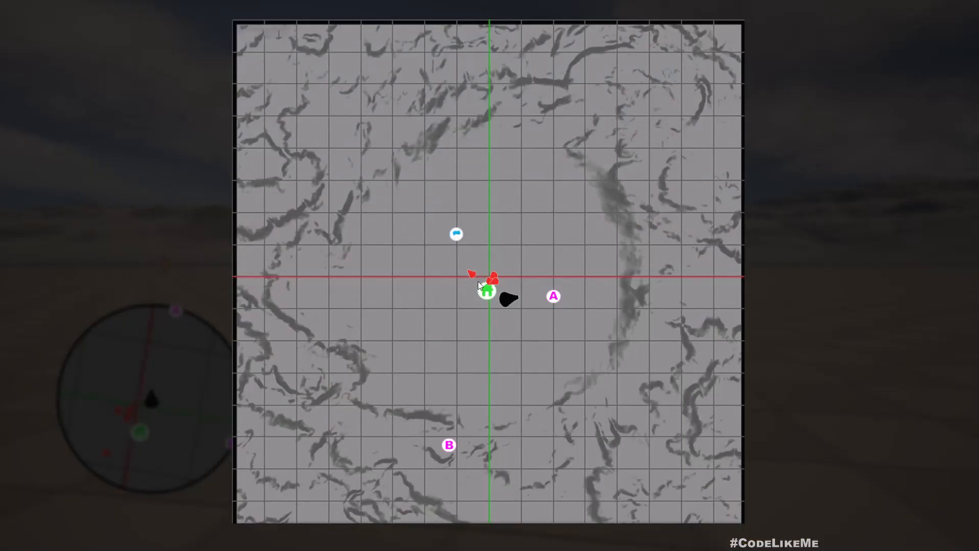
key("m")
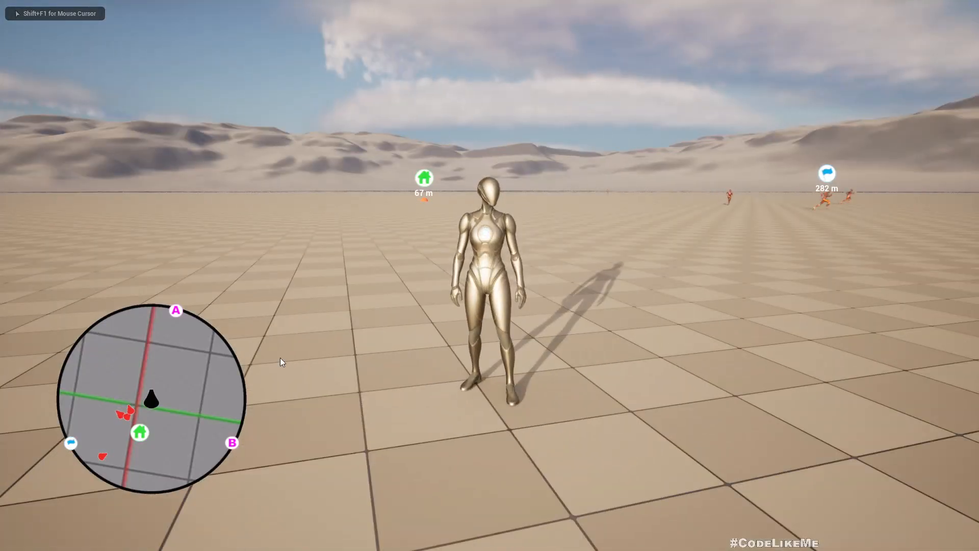
key("Escape")
- Switch to the MenuSystemTemplate project and review the game instance, GameMode_MainMenu, Inventory and player controller blueprints in its BP folder
mouse_move(707, 550)
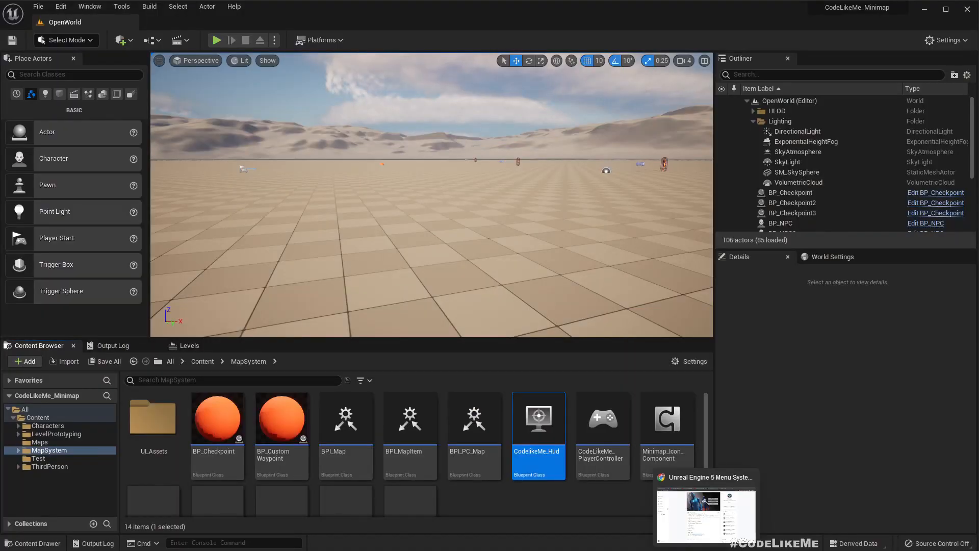
left_click(681, 484)
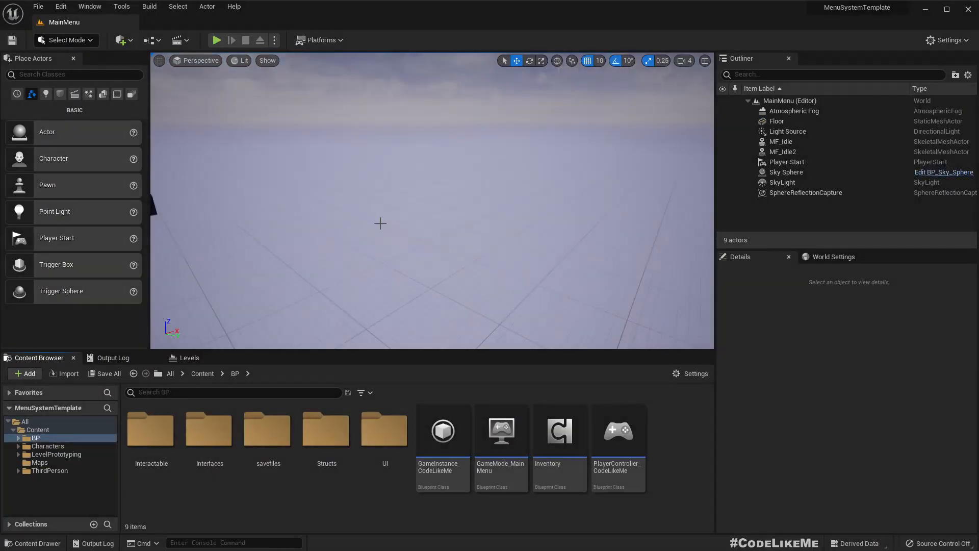
left_click(458, 424)
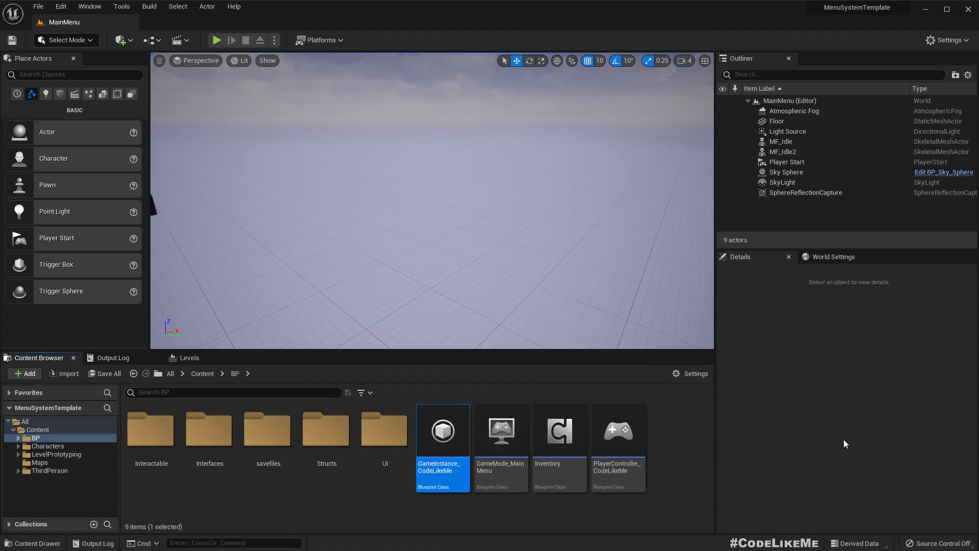
key("Right")
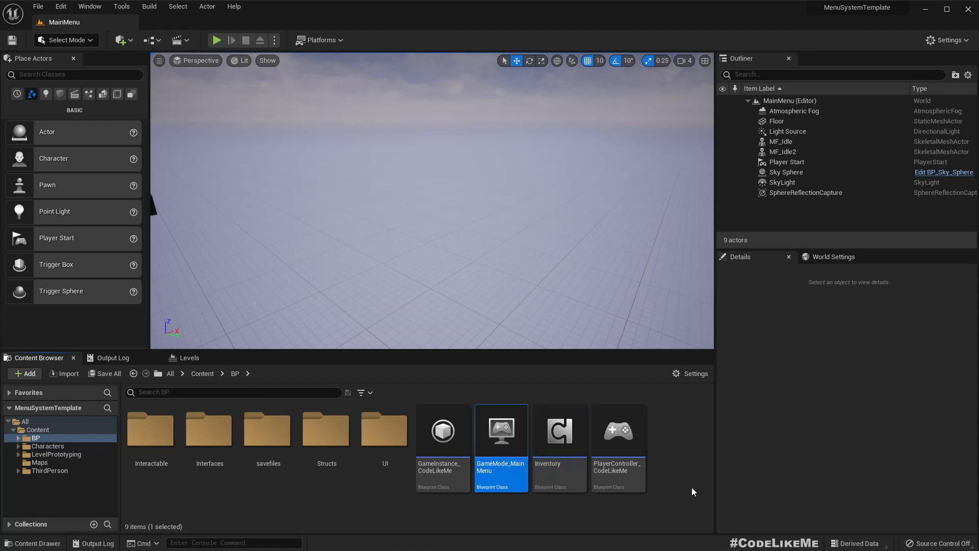
double_click(487, 430)
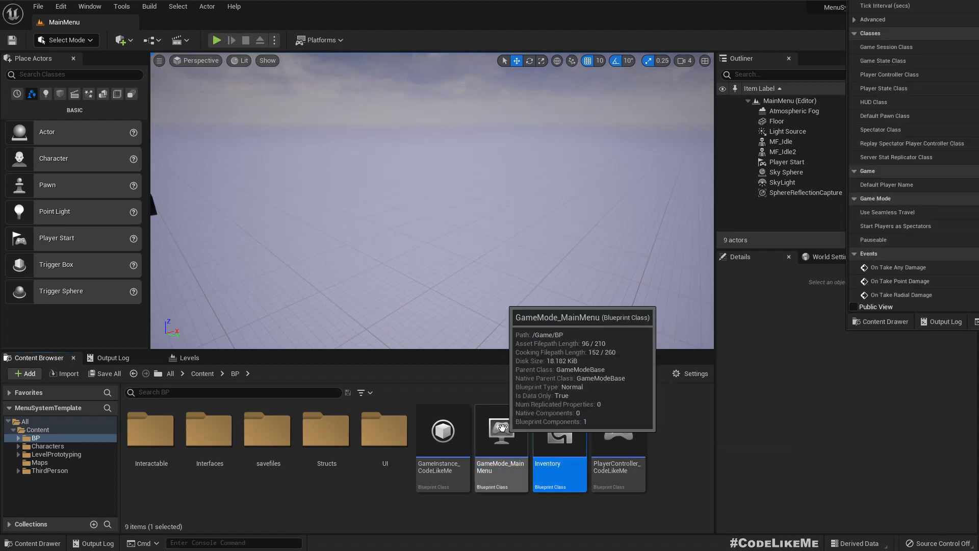
left_click(560, 431)
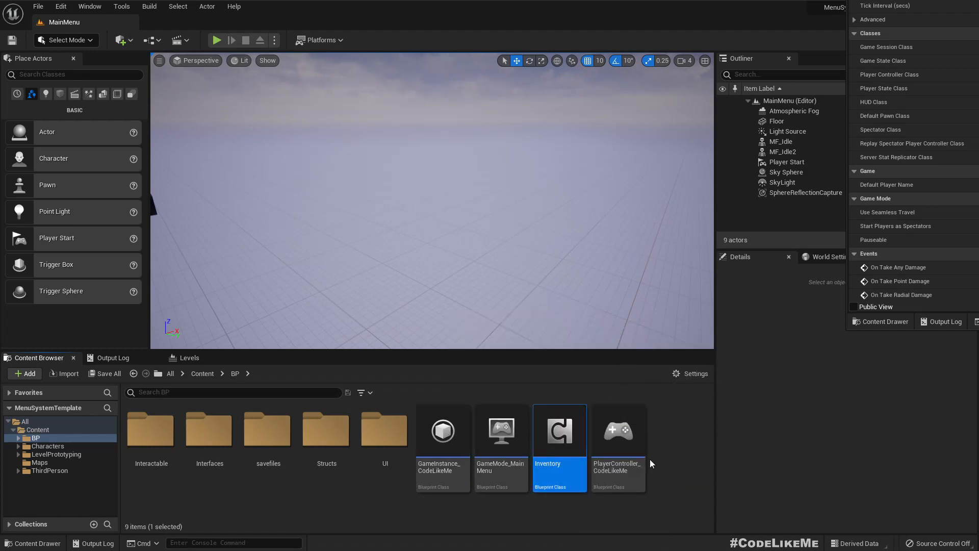
left_click(624, 442)
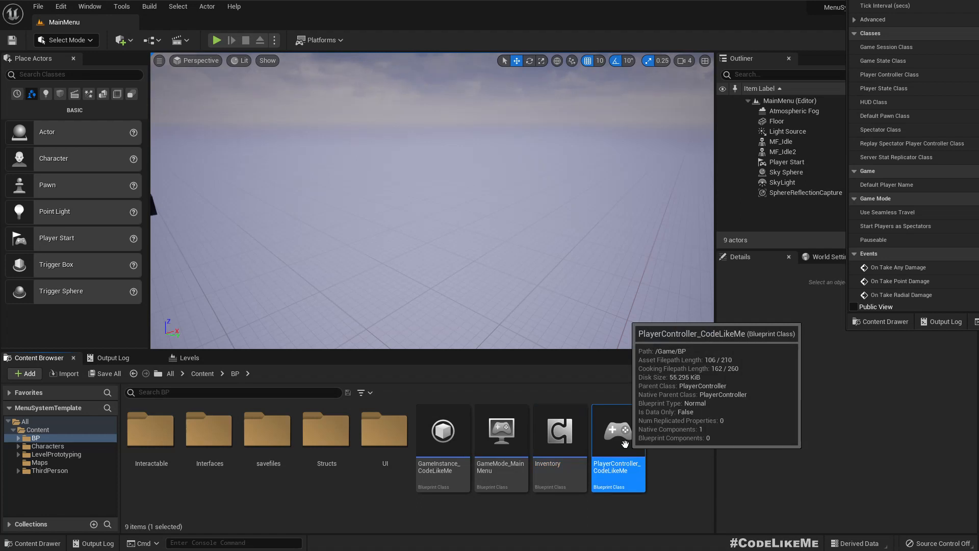
- Rename the BP folder to MenuSystem, accepting the reference warning, and fix up redirectors in the Content folder
left_click(35, 439)
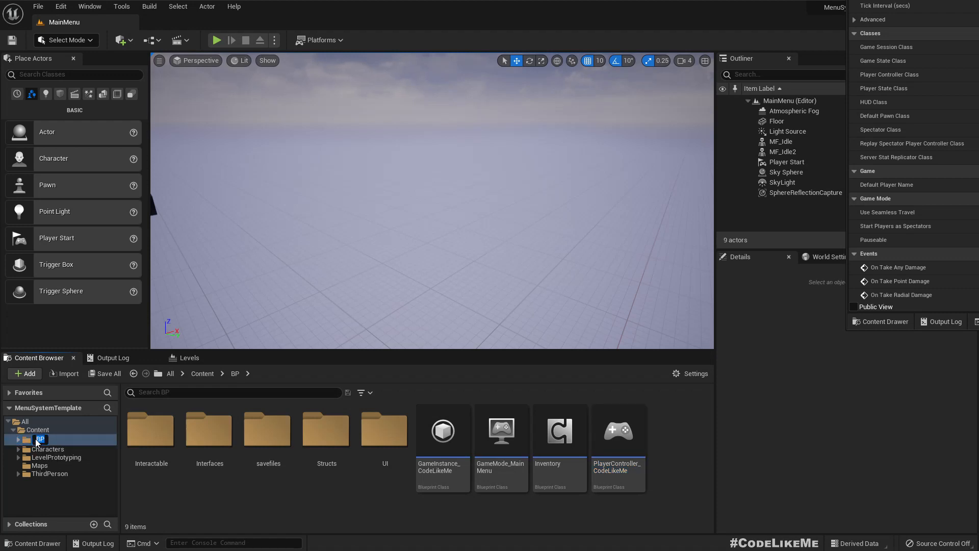
type("MenuSystem")
key("Return")
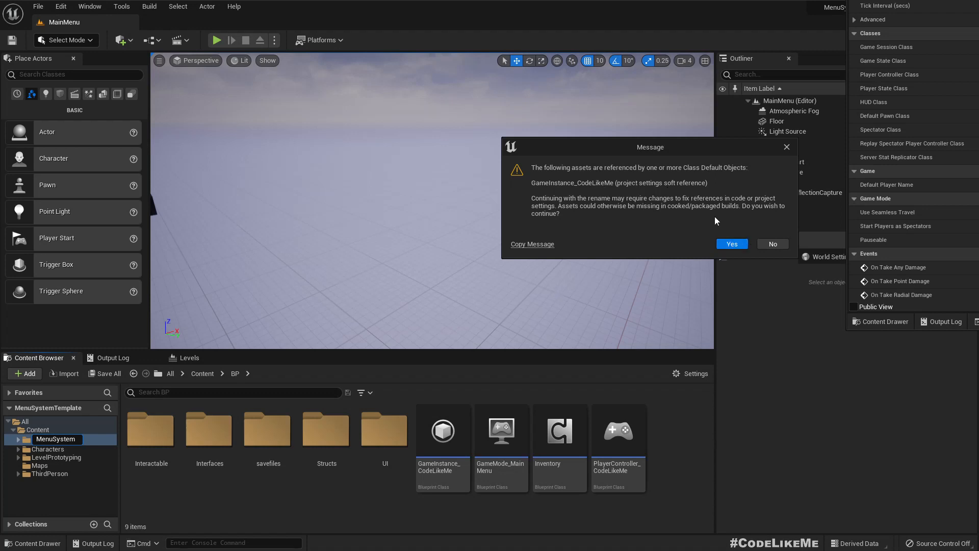
left_click(733, 245)
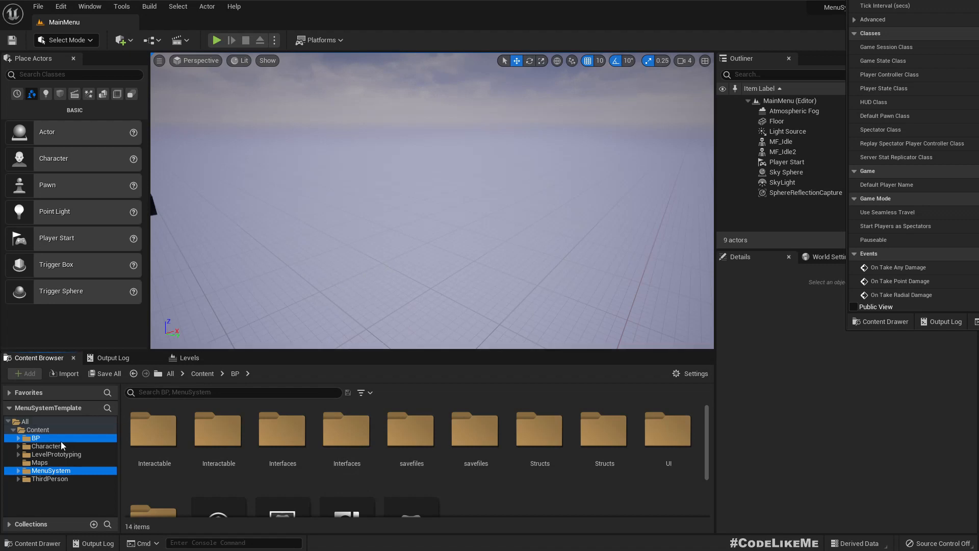
right_click(37, 429)
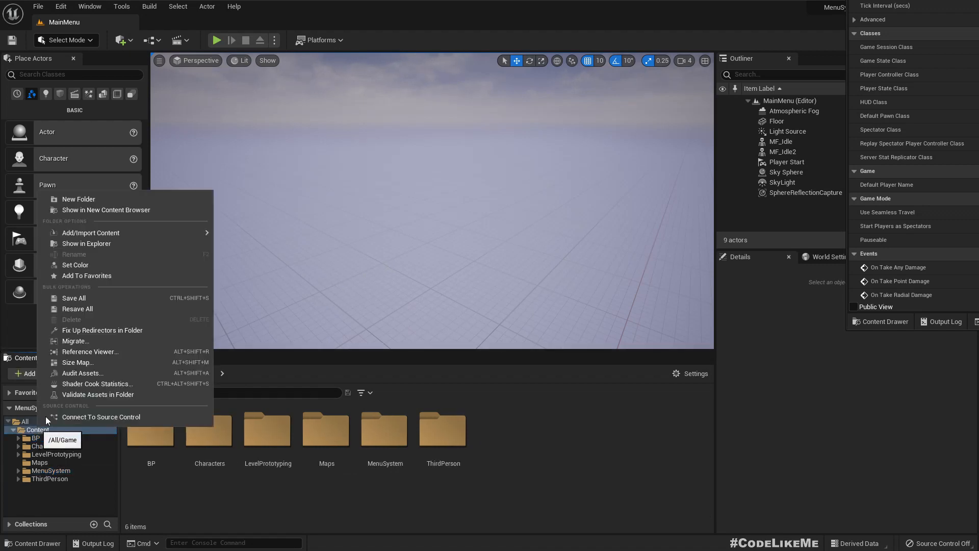
mouse_move(109, 233)
left_click(102, 331)
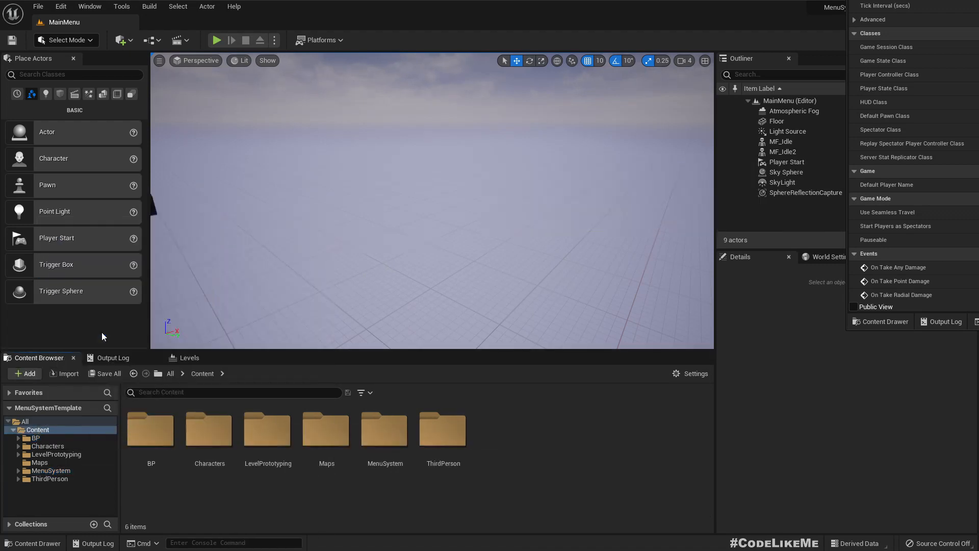
- Play the MainMenu level, check the settings screen, and start the game from the menu to run the character
right_click_drag(633, 277, 623, 274)
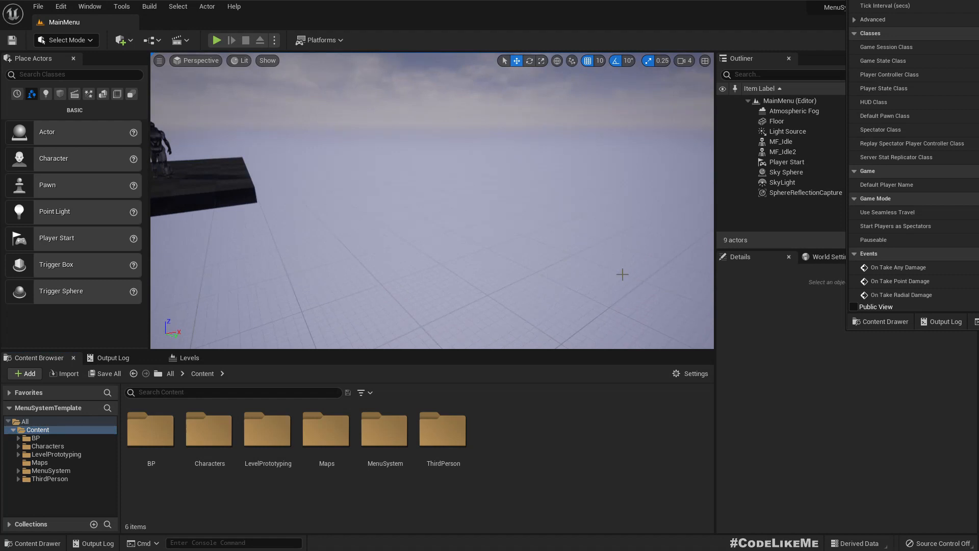
key("alt+p")
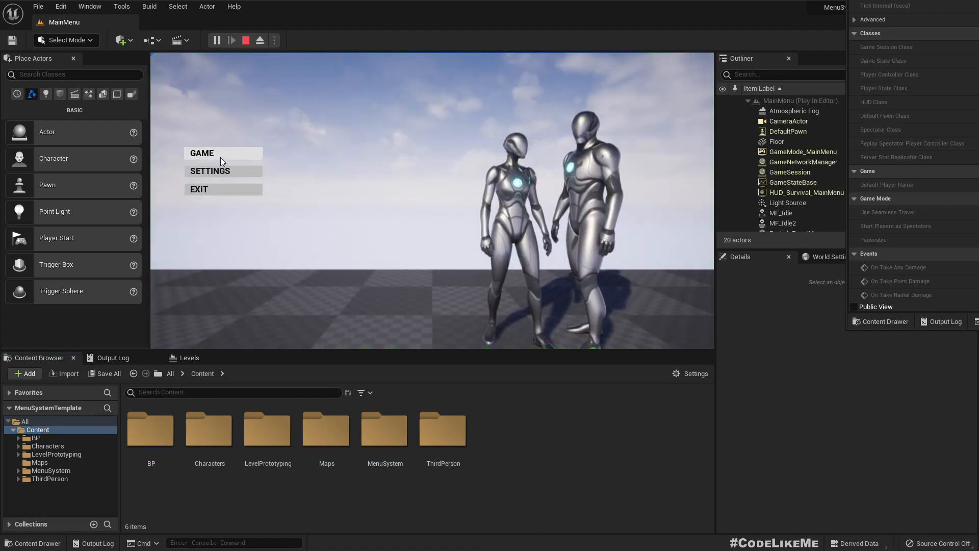
left_click(219, 172)
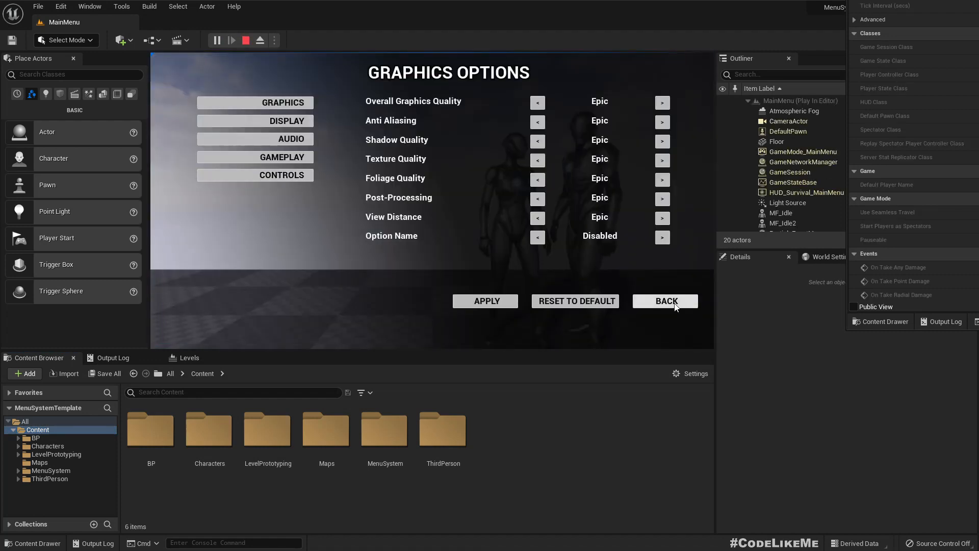
left_click(675, 306)
left_click(225, 149)
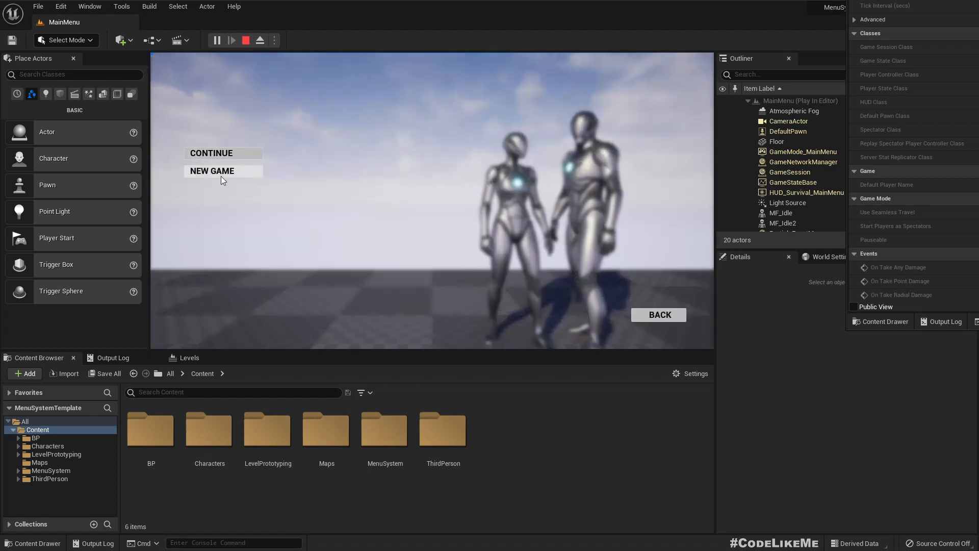
left_click(210, 152)
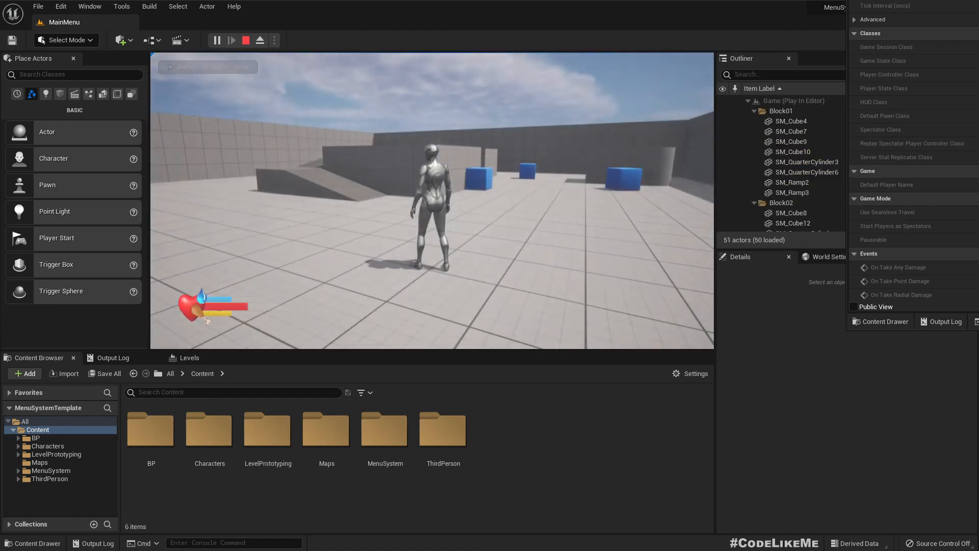
key("w")
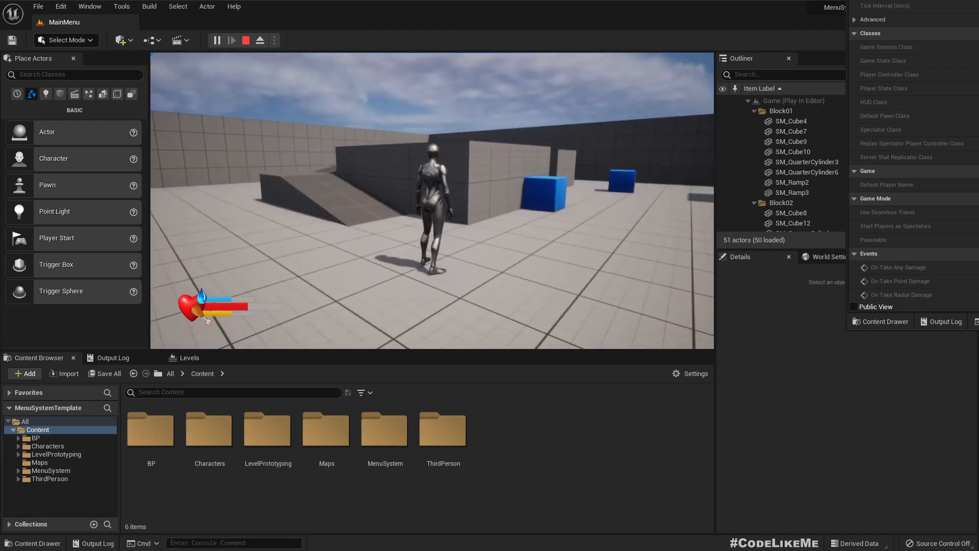
- Stop the play session and examine the Play In Editor runtime errors in the message log
key("p")
key("Escape")
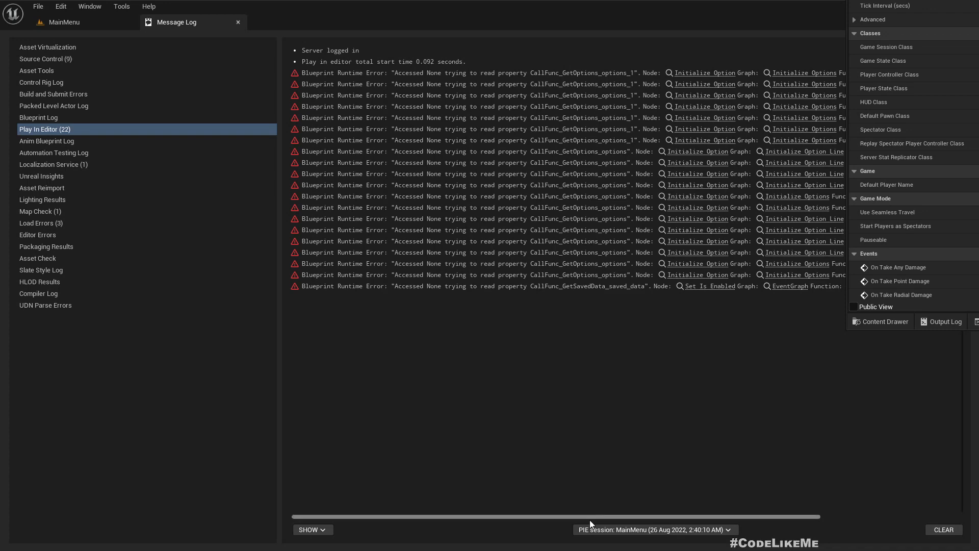
left_click_drag(589, 519, 833, 501)
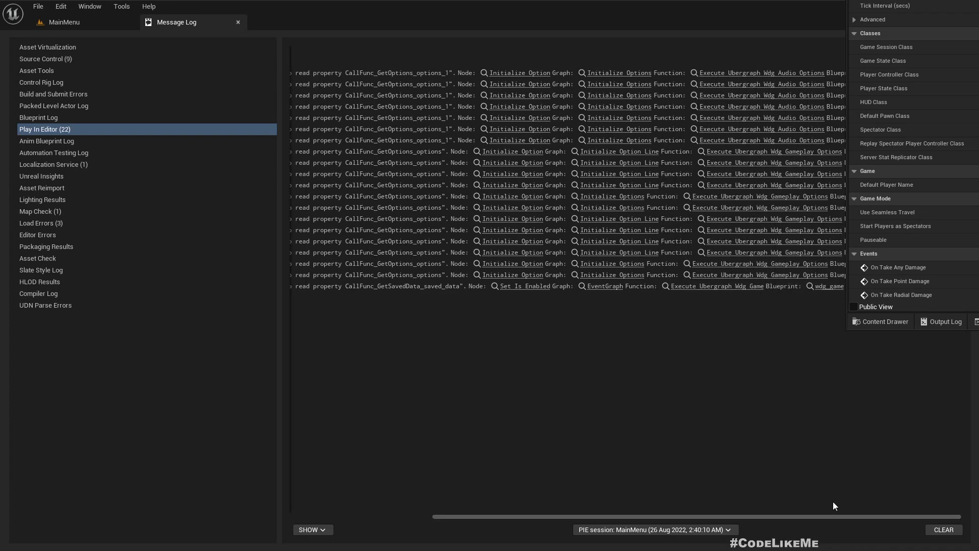
- Open the failing Initialize Option node in wdg_GameplayOptions from the message log and examine the Initialize Options graph
left_click(505, 230)
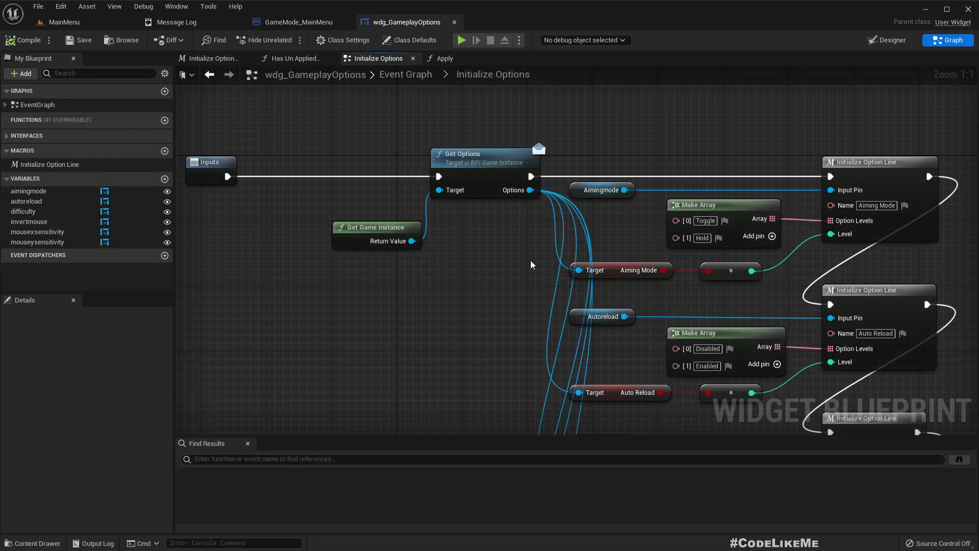
right_click_drag(633, 367, 617, 205)
scroll(703, 316, "up", 5)
scroll(703, 316, "down", 4)
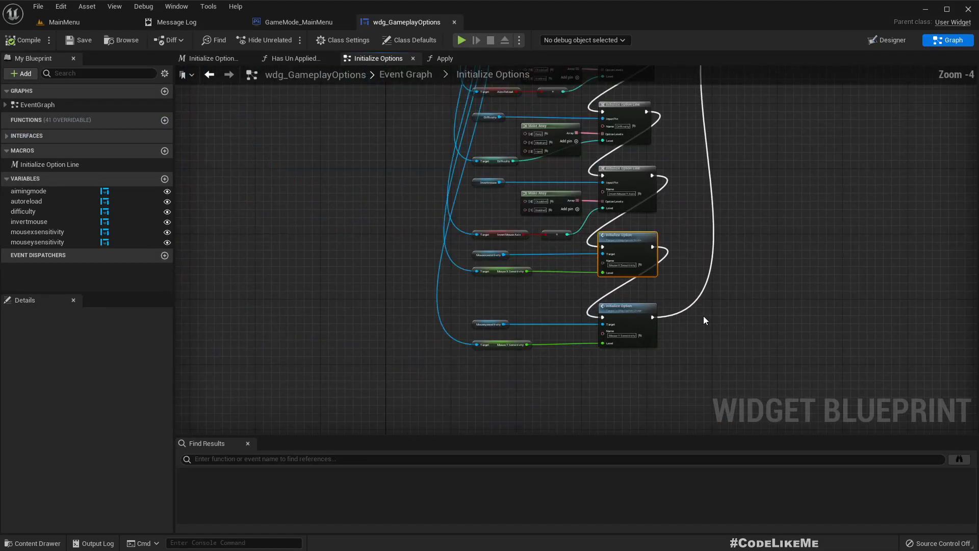
right_click_drag(510, 161, 556, 459)
scroll(451, 301, "up", 4)
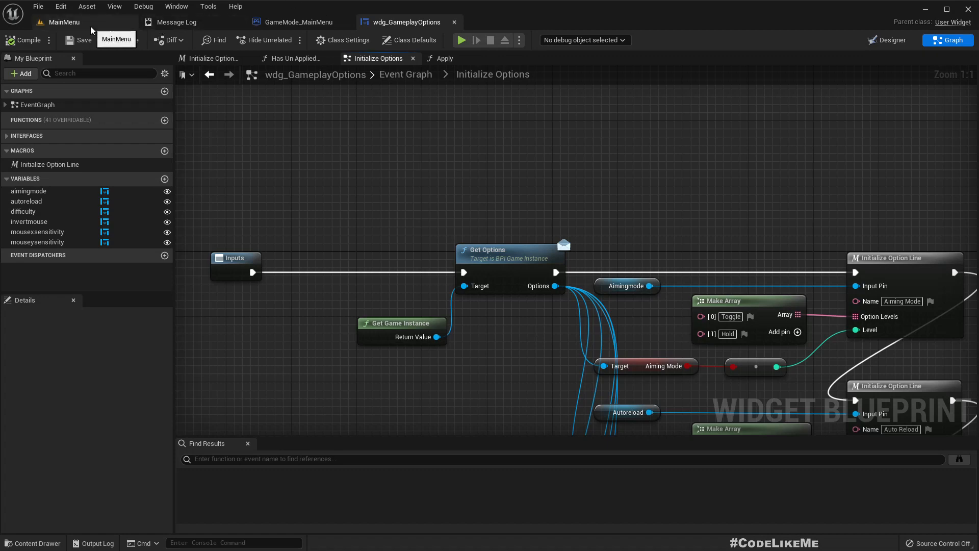
- Set the Game Instance Class to GameInstance_CodeLikeMe in the Maps & Modes project settings
left_click(65, 22)
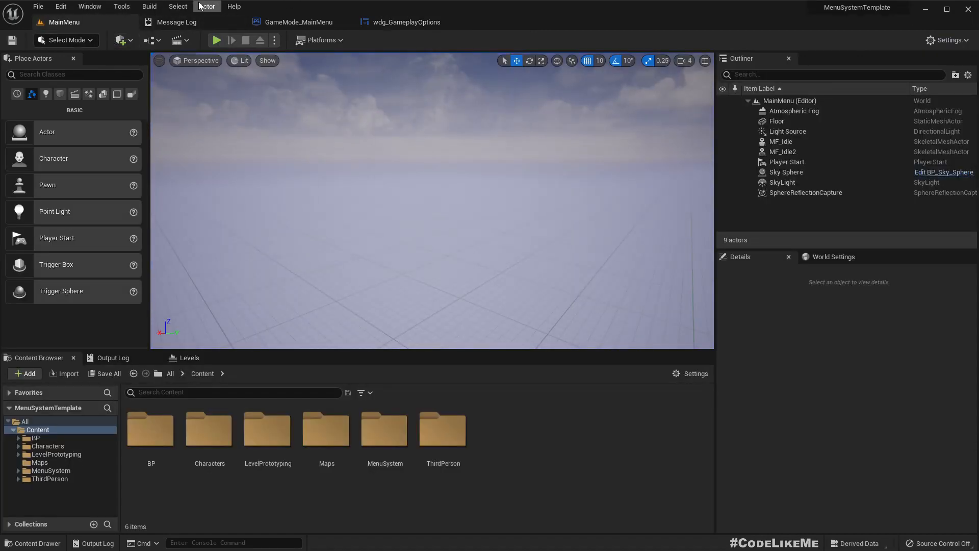
left_click(944, 40)
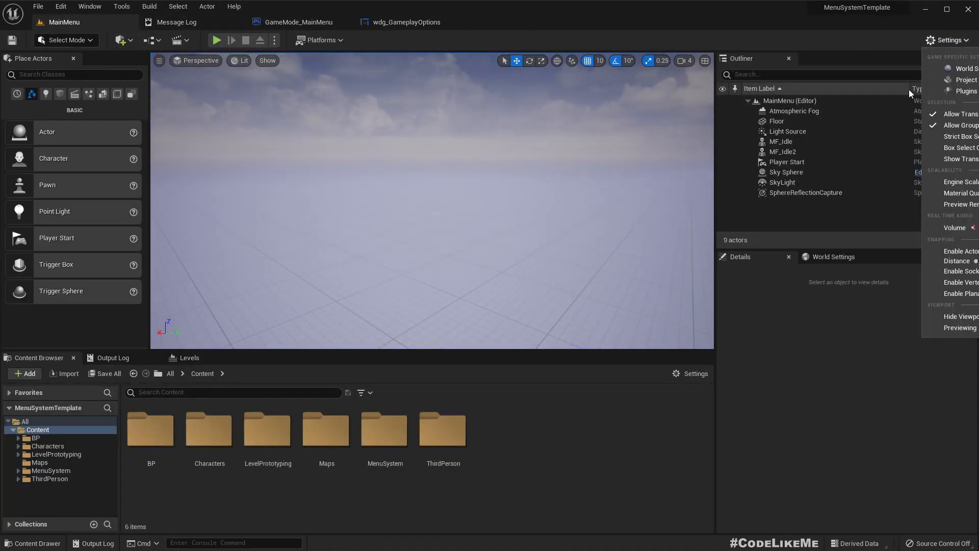
left_click(971, 82)
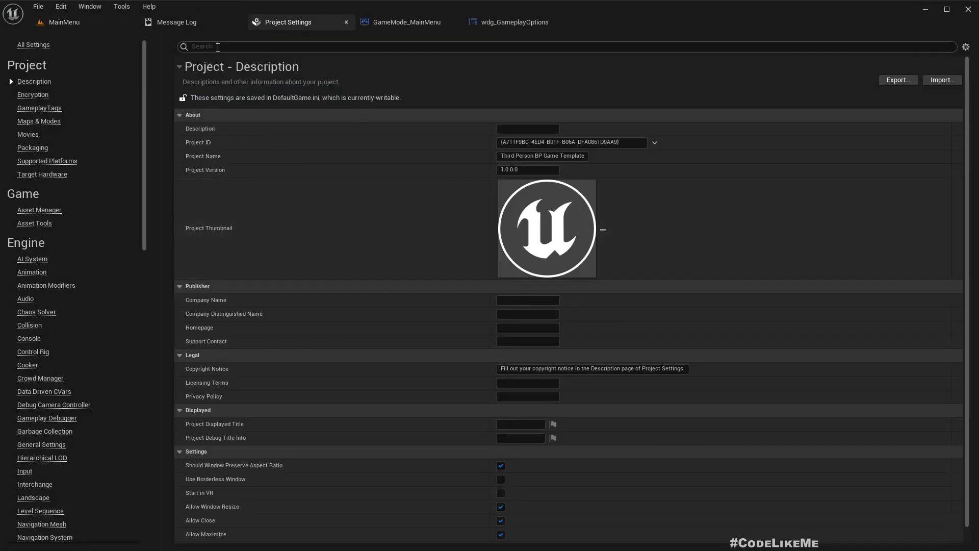
left_click(39, 121)
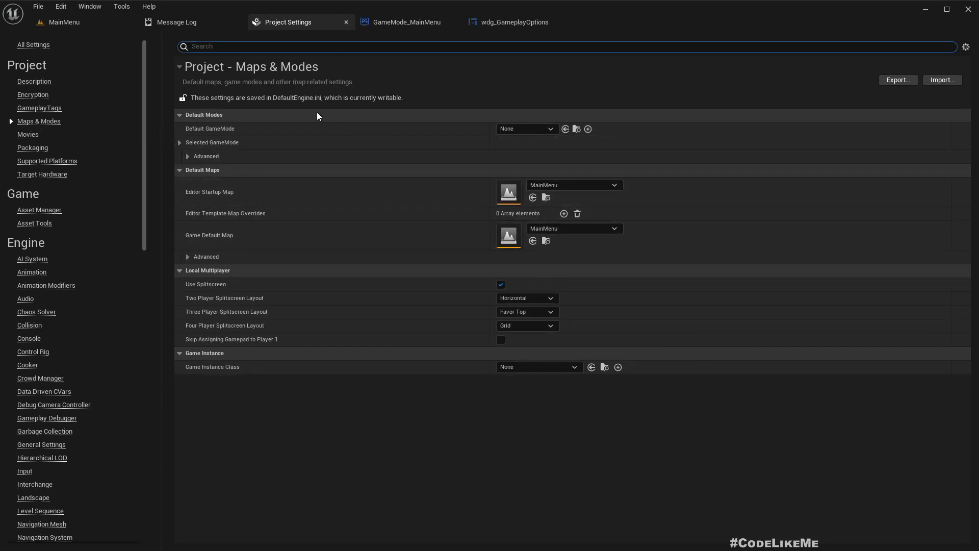
left_click(536, 367)
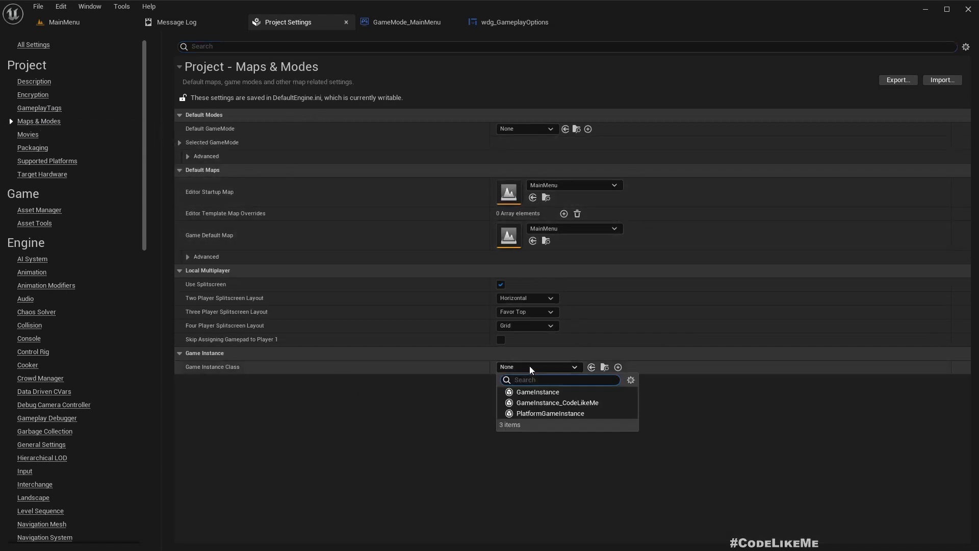
left_click(541, 403)
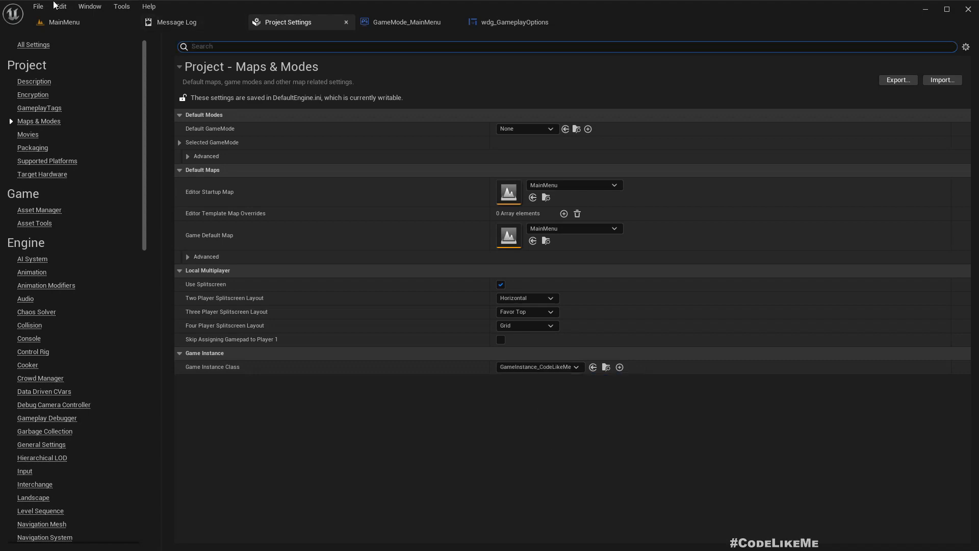
- Play the MainMenu level, start the game, open the settings from the pause menu, and stop the session
left_click(64, 22)
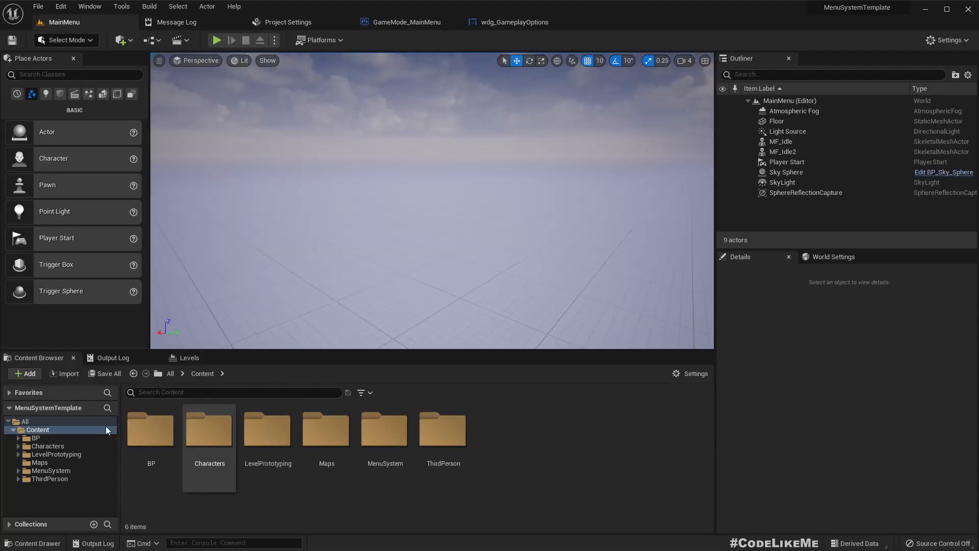
left_click(217, 40)
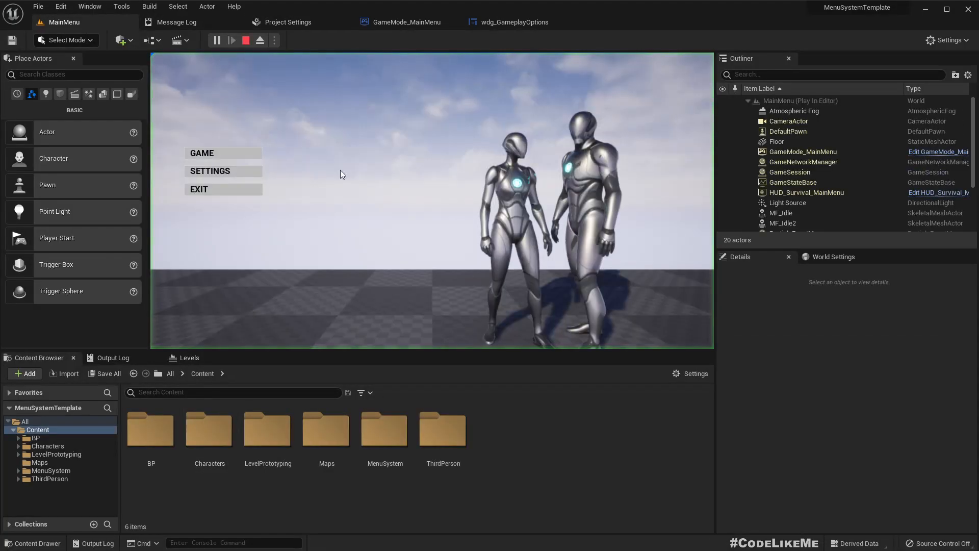
left_click(204, 154)
left_click(212, 171)
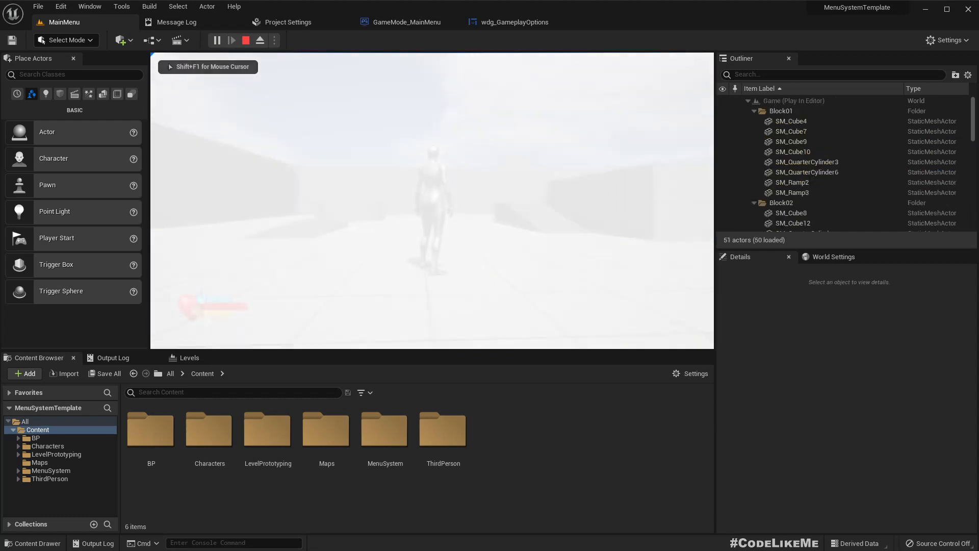
key("p")
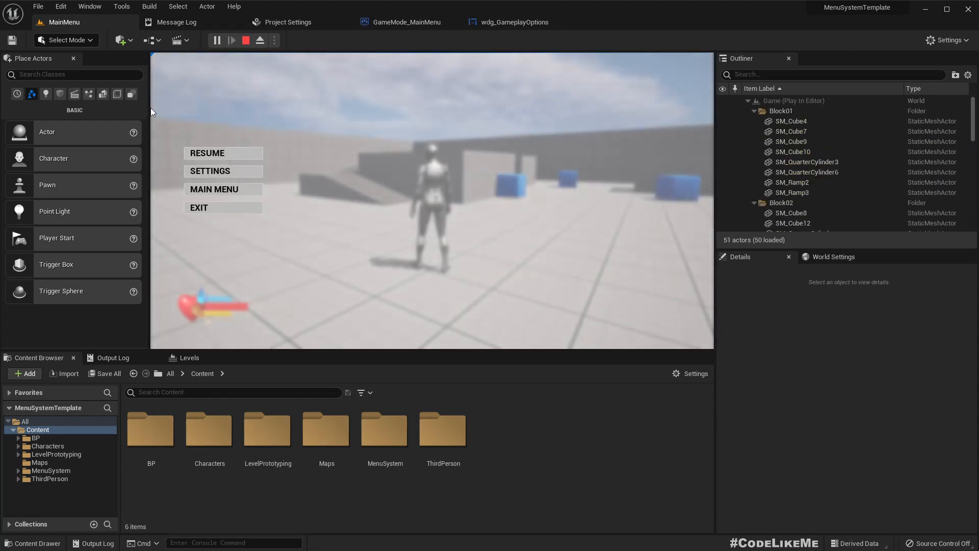
left_click(206, 169)
key("Escape")
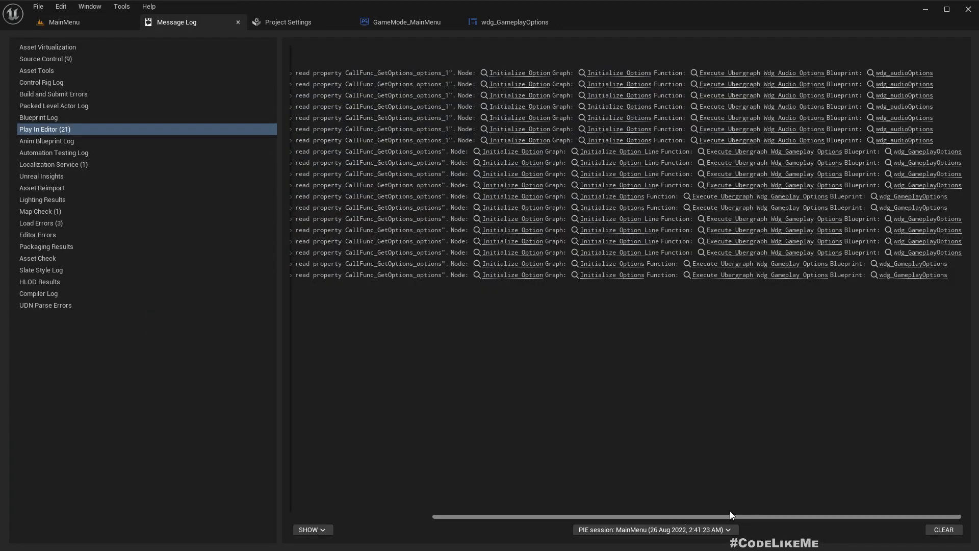
- Review the Play In Editor errors and inspect the failing Initialize Option node in wdg_audioOptions
left_click_drag(730, 515, 443, 520)
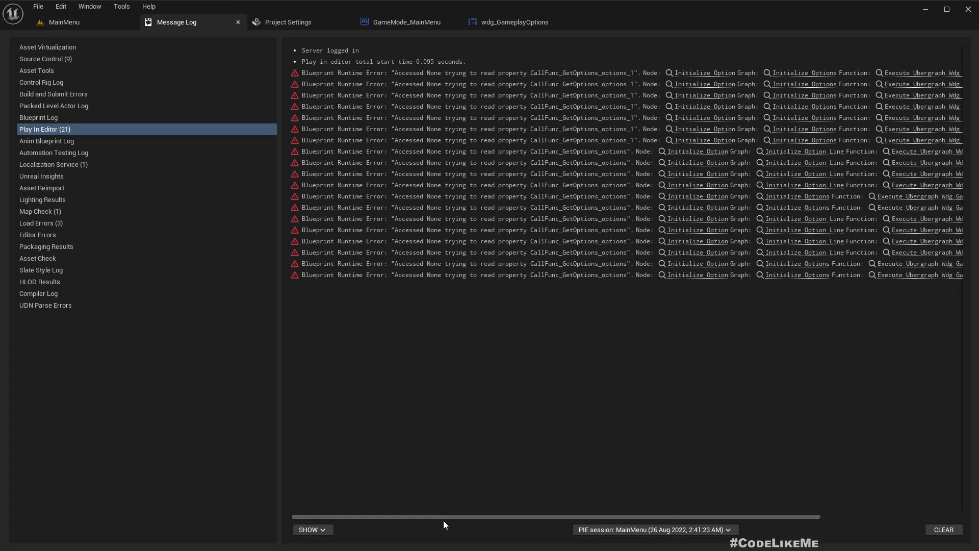
left_click(694, 73)
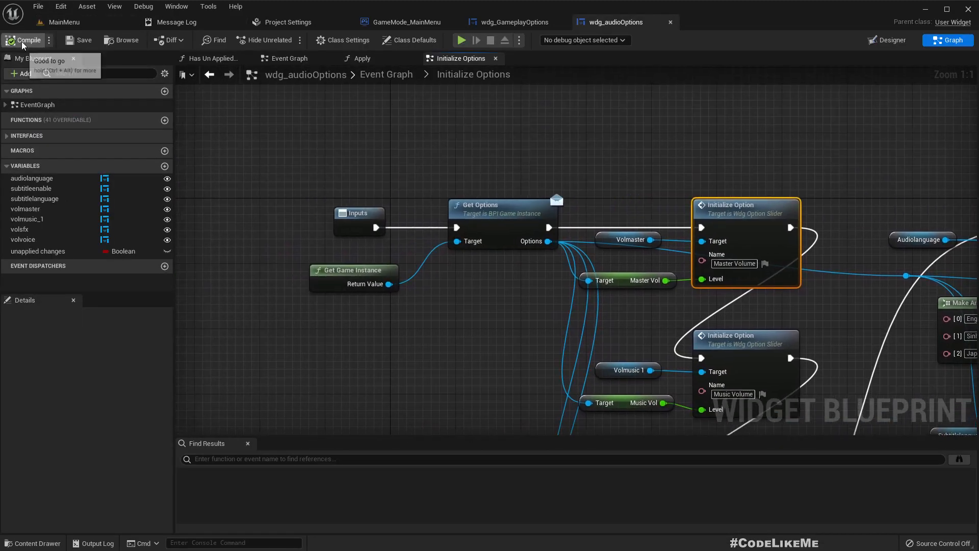
right_click_drag(584, 155, 550, 147)
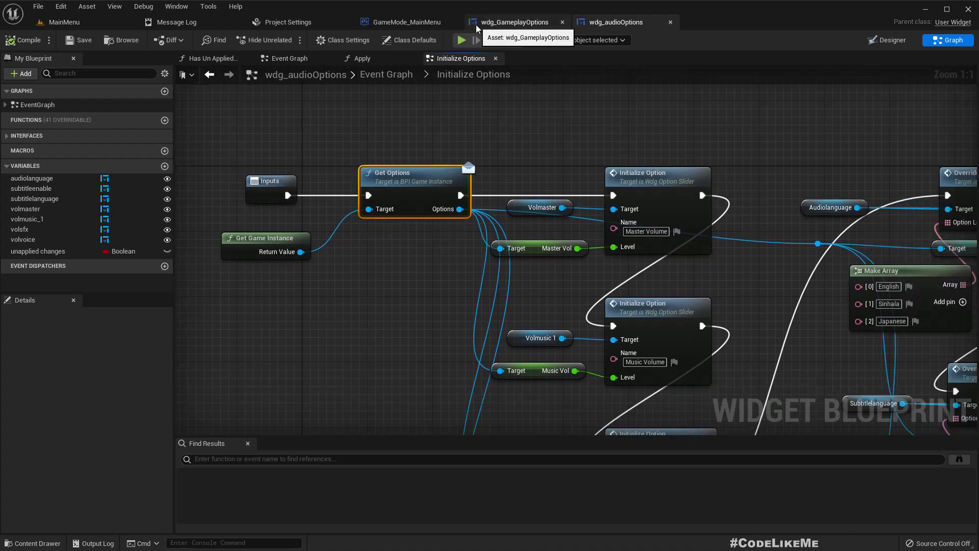
- Inspect the leftover BP folder's Interactable, Interfaces, savefiles, Structs and UI subfolders for remaining assets
left_click(67, 22)
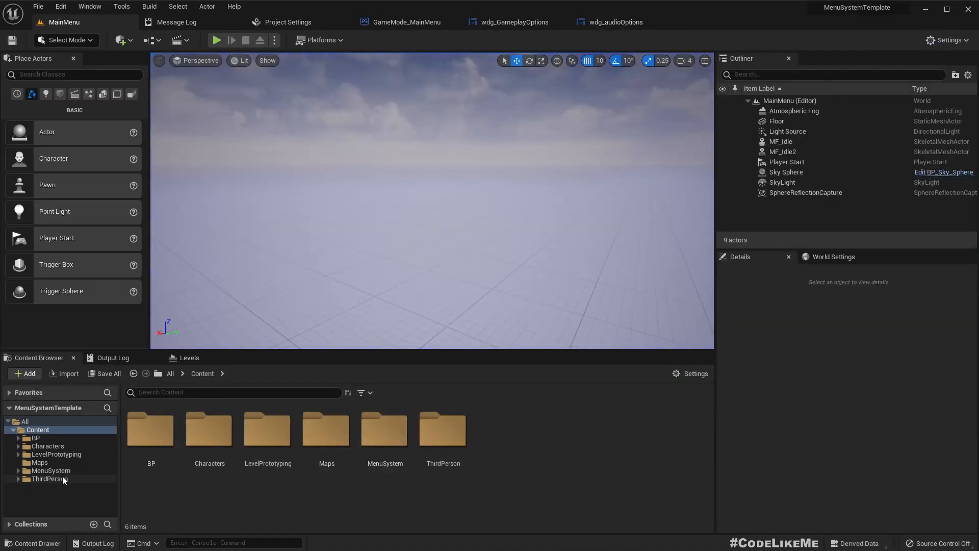
left_click(45, 438)
right_click(45, 439)
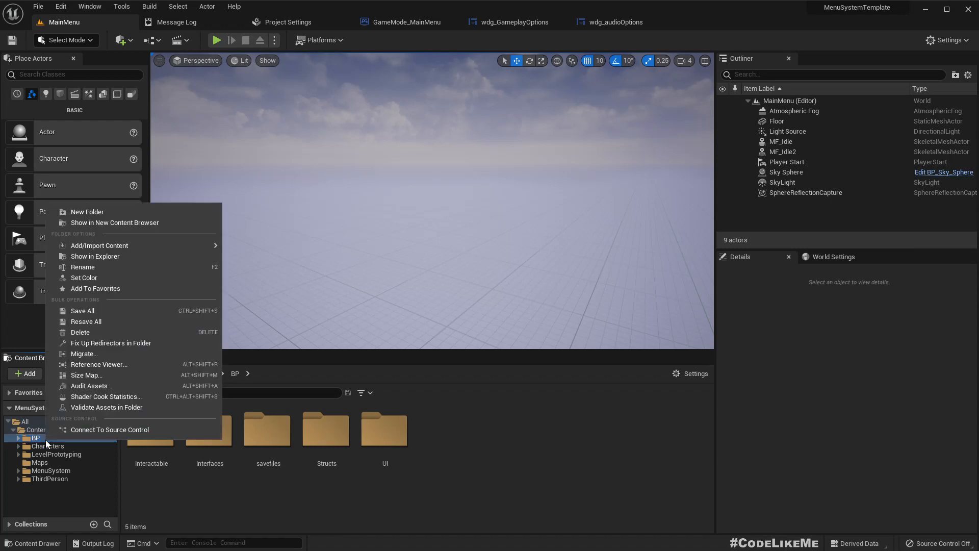
left_click(19, 438)
left_click(56, 445)
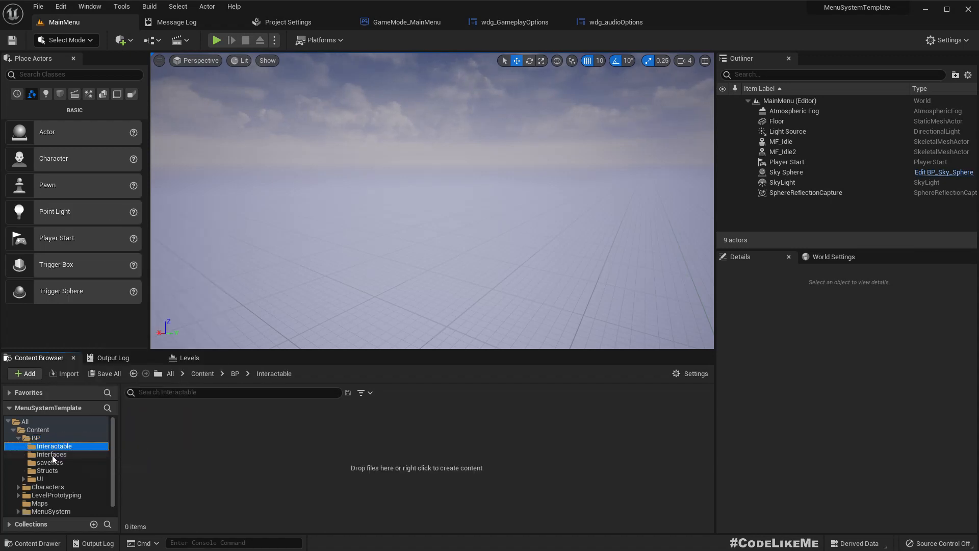
left_click(52, 455)
left_click(51, 464)
left_click(50, 472)
left_click(49, 478)
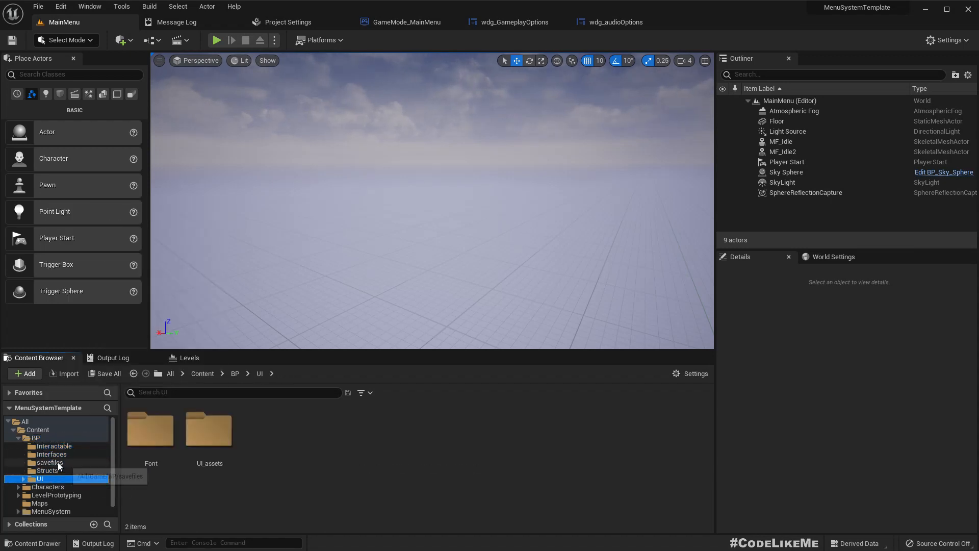
- Fix up redirectors in the whole Content folder
scroll(51, 444, "down", 1)
right_click(48, 421)
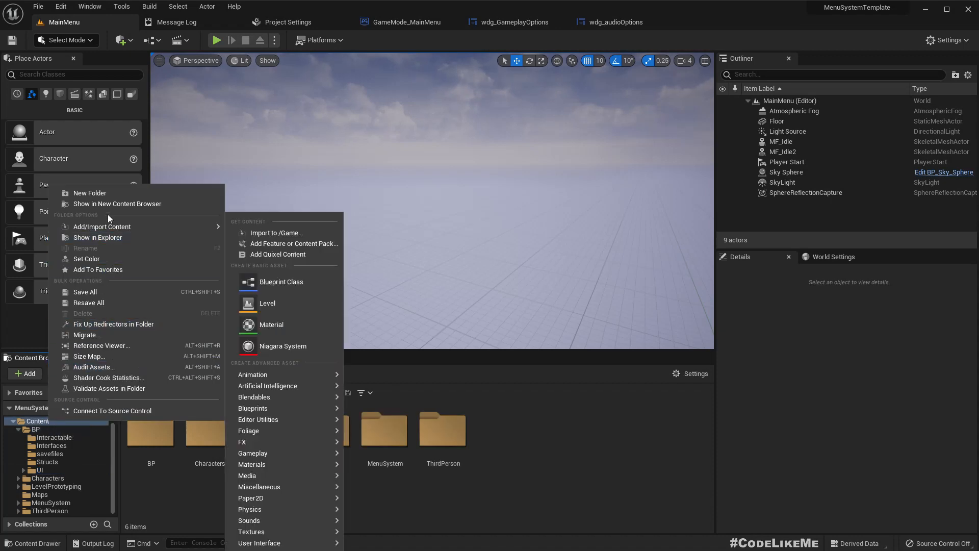
left_click(105, 324)
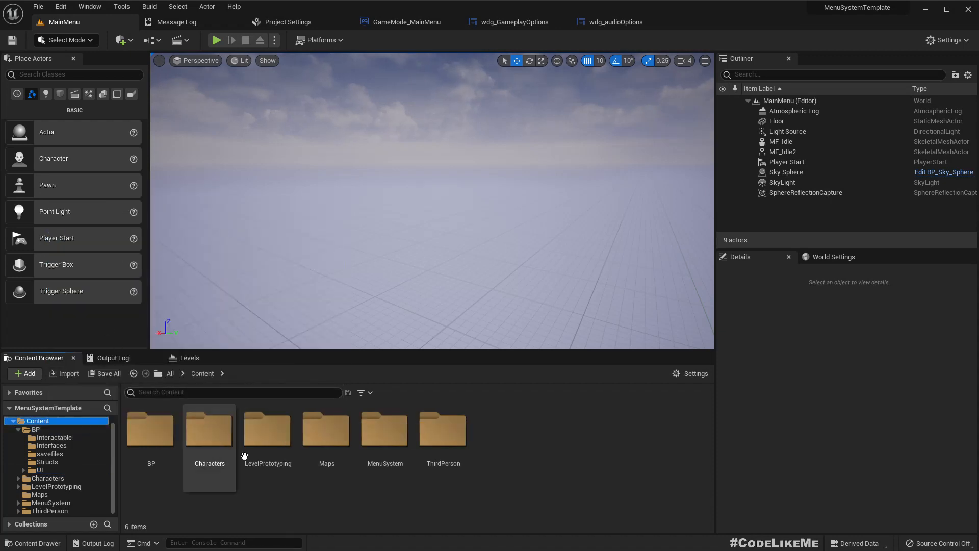
- Open the GameInstance_CodeLikeMe blueprint from the MenuSystem folder and check the project's game instance setting
left_click(53, 504)
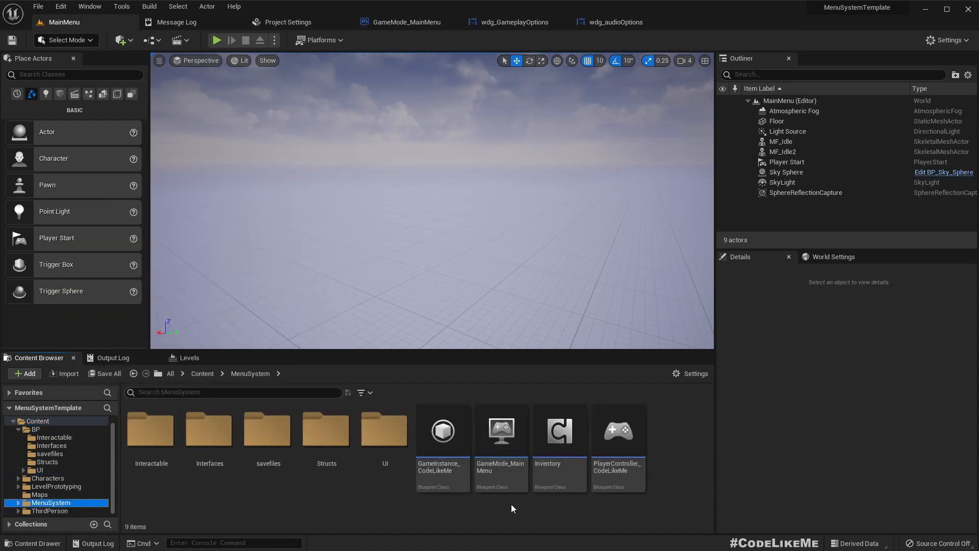
left_click(443, 439)
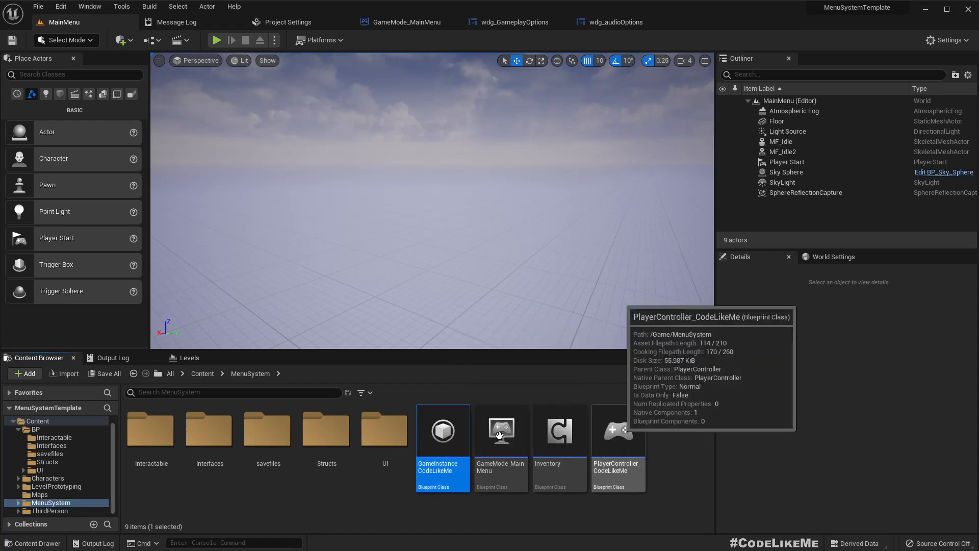
double_click(440, 434)
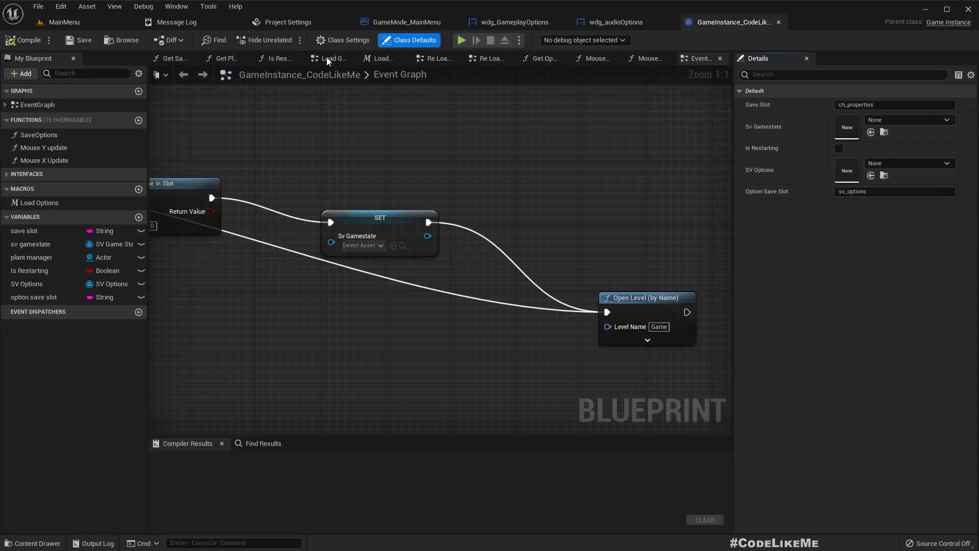
left_click(331, 41)
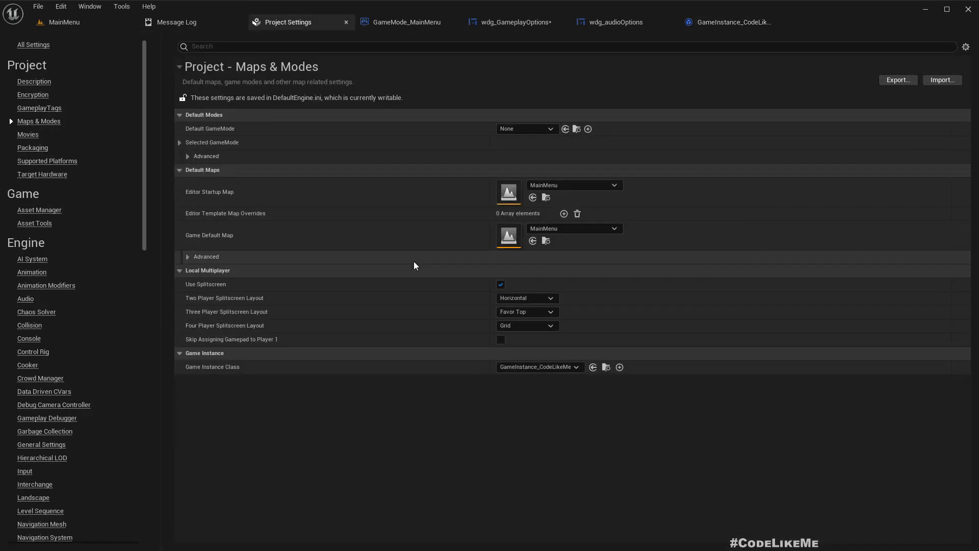
- Close the editor, saving the modified wdg_GameplayOptions widget
left_click(970, 12)
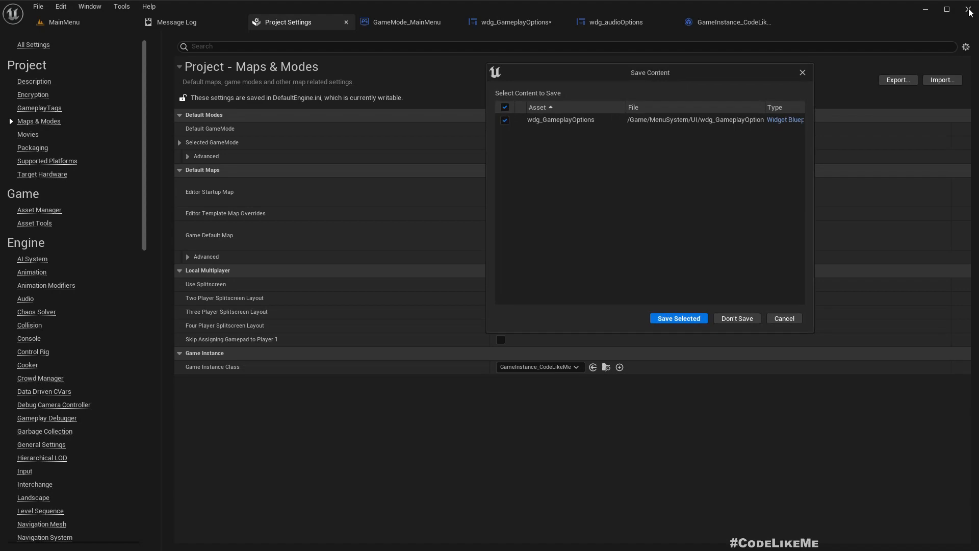
left_click(679, 318)
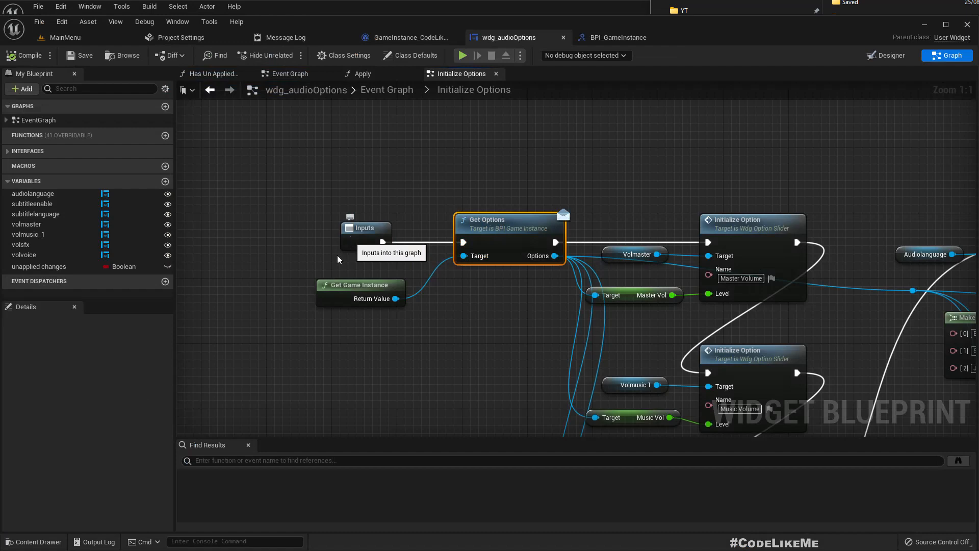
- In wdg_audioOptions, move the Inputs and Get Game Instance nodes away from Get Options to make room
right_click_drag(338, 259, 426, 208)
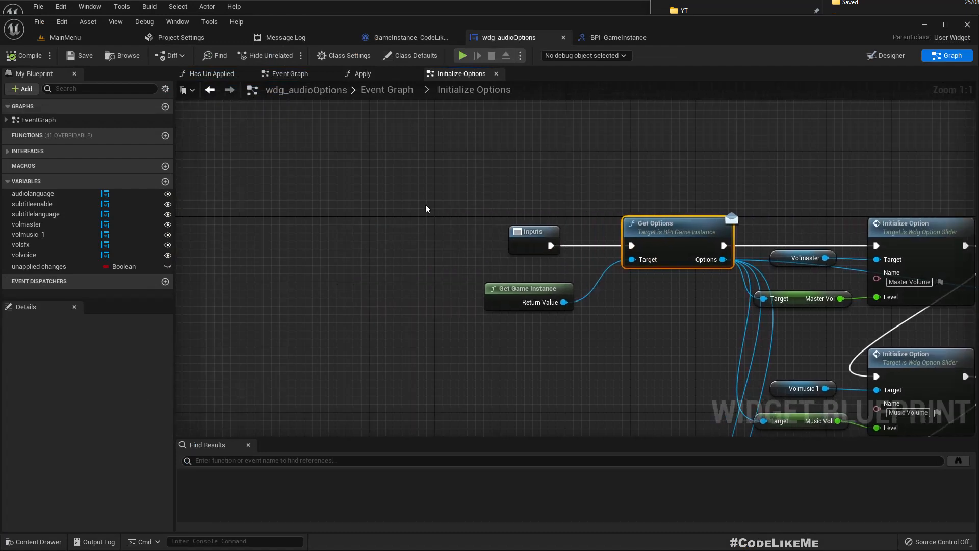
left_click_drag(426, 204, 392, 293)
left_click(465, 316)
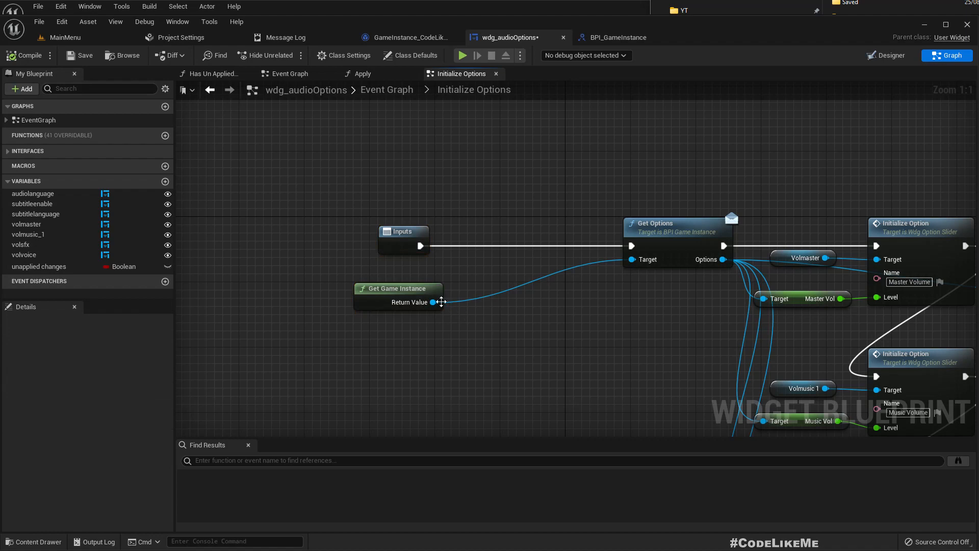
right_click(436, 303)
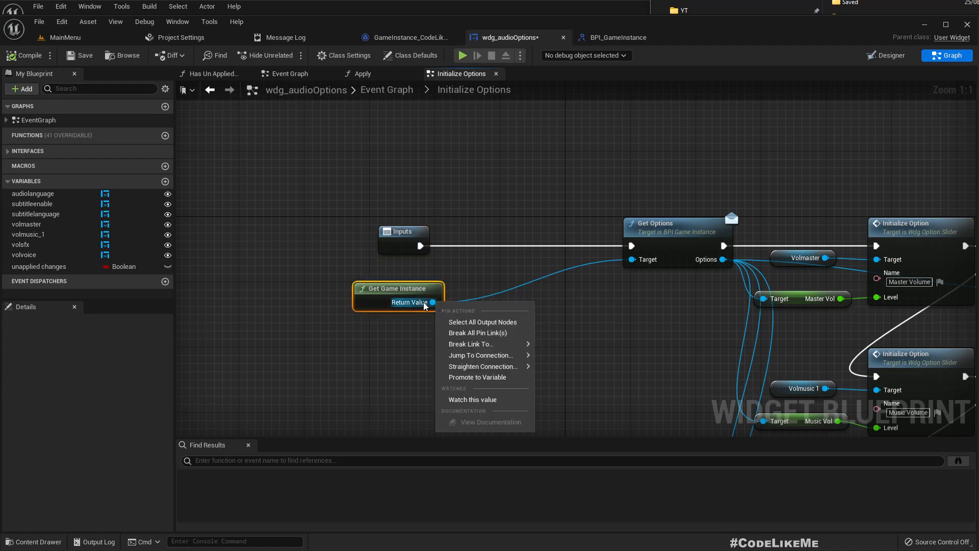
left_click(393, 372)
right_click_drag(393, 372, 150, 308)
right_click_drag(194, 239, 477, 321)
left_click_drag(474, 320, 505, 349)
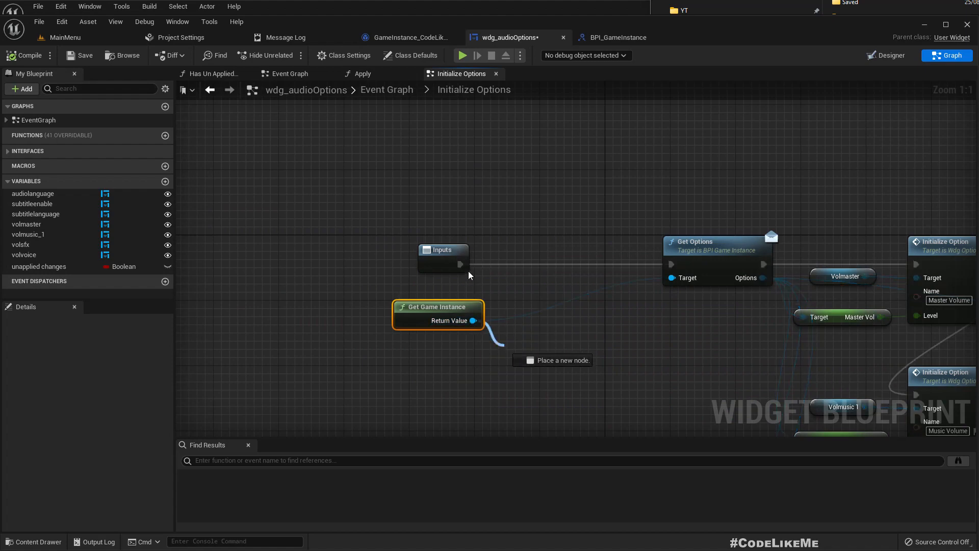
- Add a Print String node wired to the execution output of the Inputs node, ahead of Get Options
left_click_drag(460, 266, 572, 266)
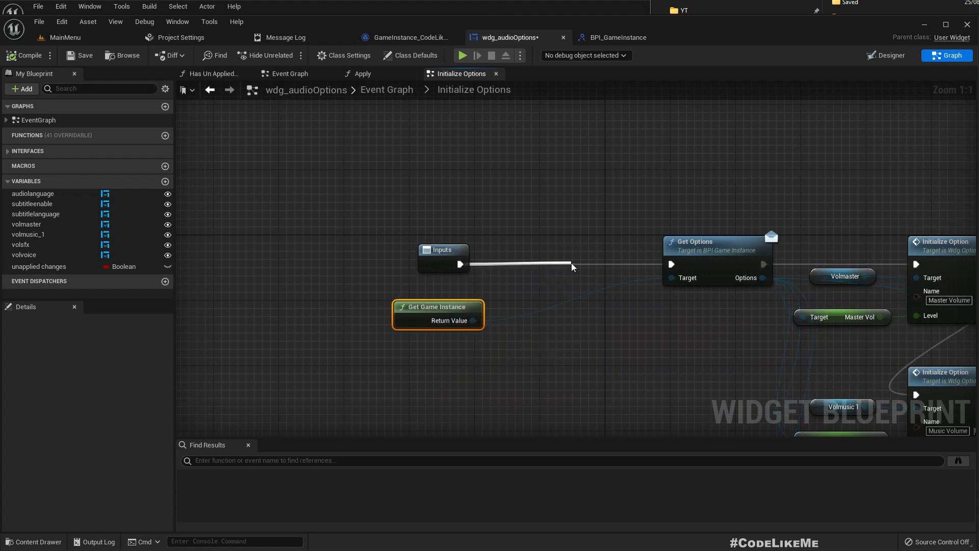
type("prin")
key("Return")
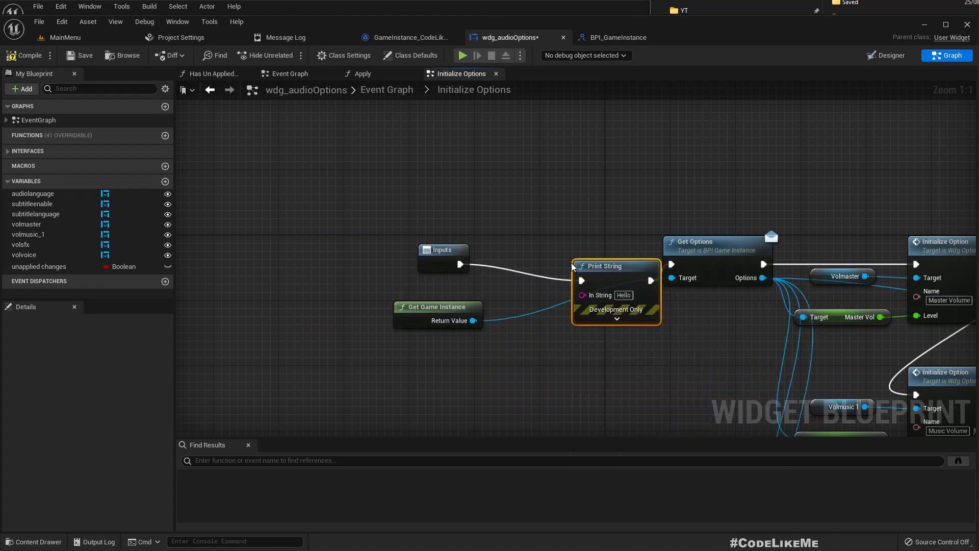
- Align the Print String node with Inputs and add a Get Class node fed by Get Game Instance's return value
left_click_drag(614, 273, 581, 257)
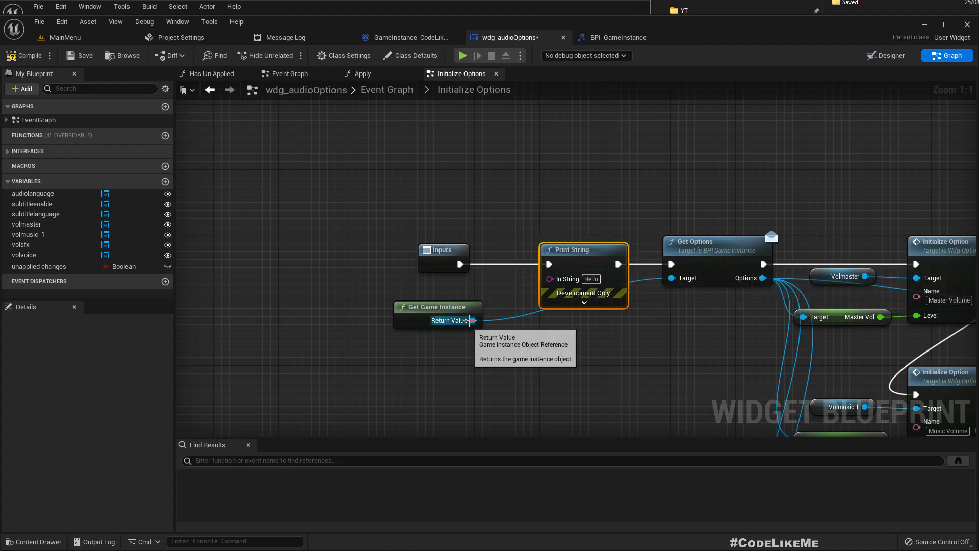
left_click_drag(474, 320, 488, 357)
type("get cla")
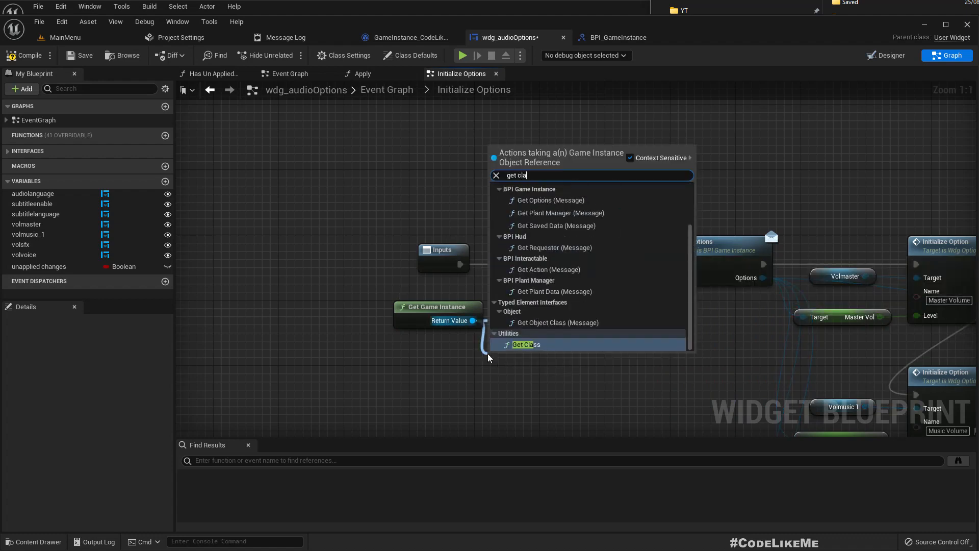
type("ss na")
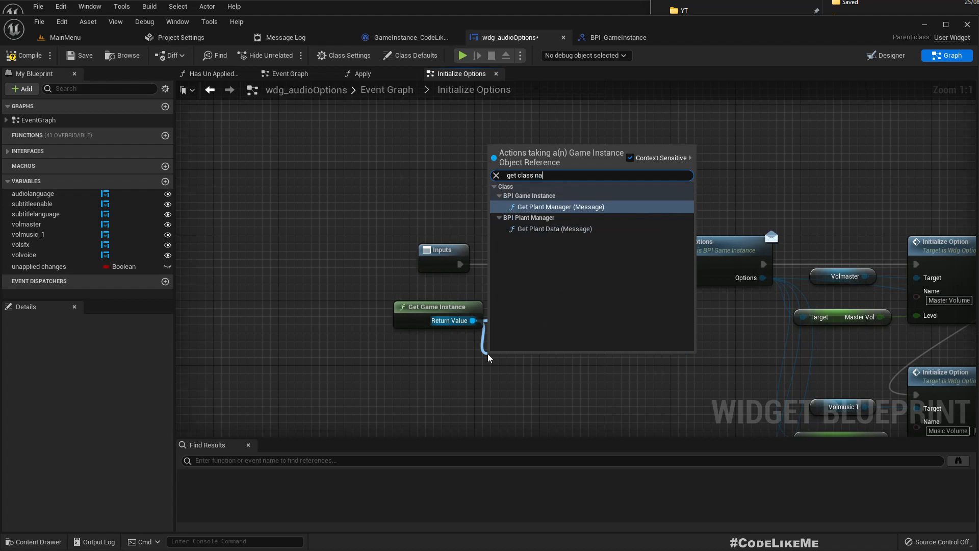
key("BackSpace")
key("BackSpace")
key("Return")
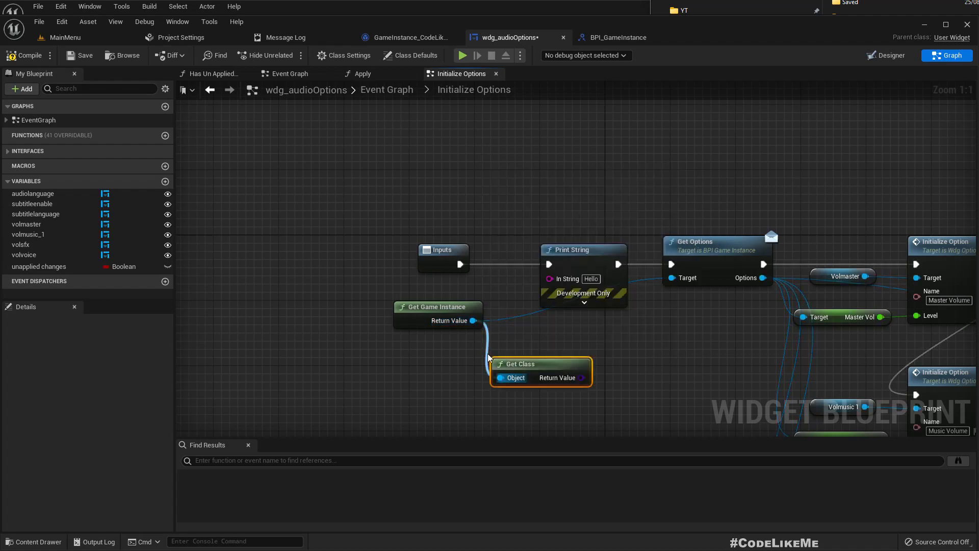
- Feed Get Class into Print String's In String through Get Class Display Name, and arrange the game instance and class nodes beneath it
left_click_drag(582, 377, 553, 280)
left_click_drag(555, 320, 661, 377)
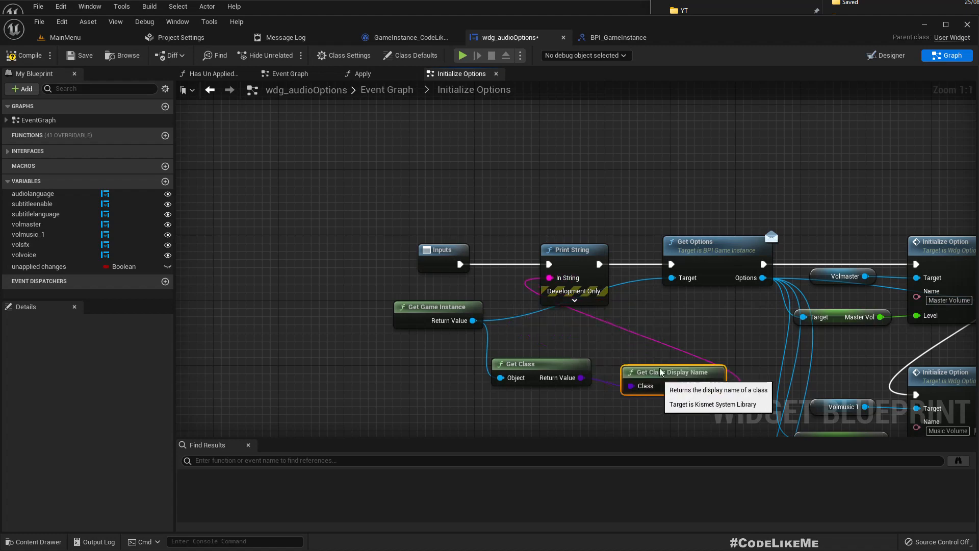
left_click_drag(386, 296, 494, 389)
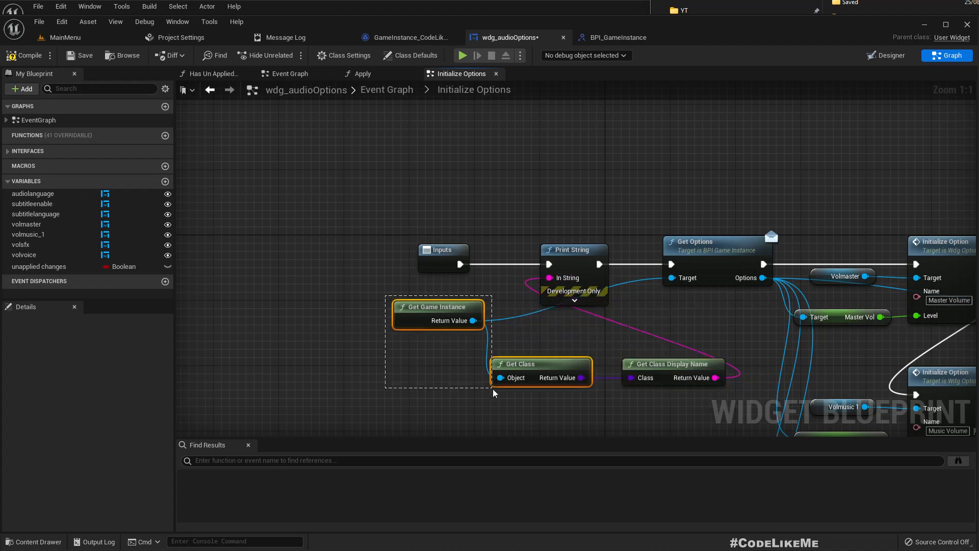
left_click(696, 370, "shift")
left_click_drag(696, 370, 581, 370)
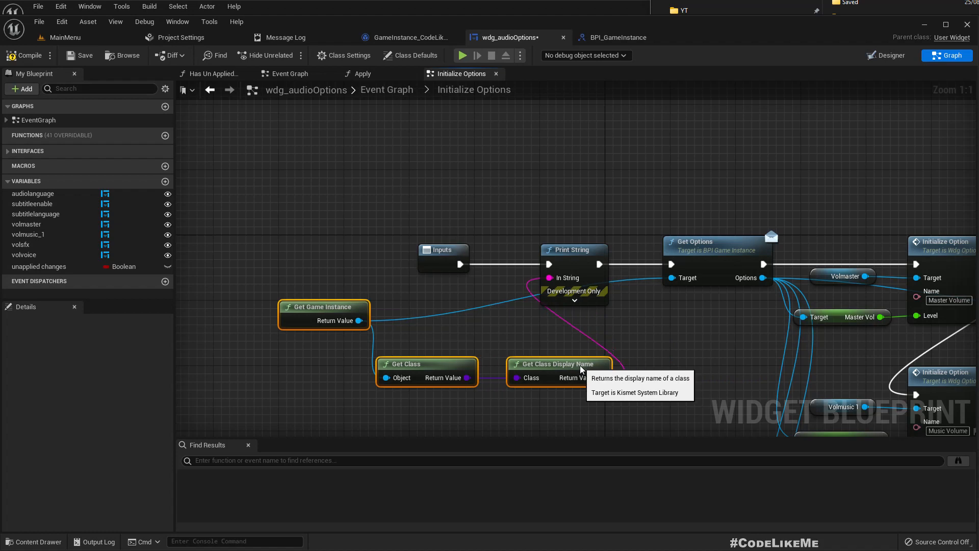
- Play the MainMenu level and open the audio settings to print the game instance's class name
left_click(397, 39)
left_click(87, 35)
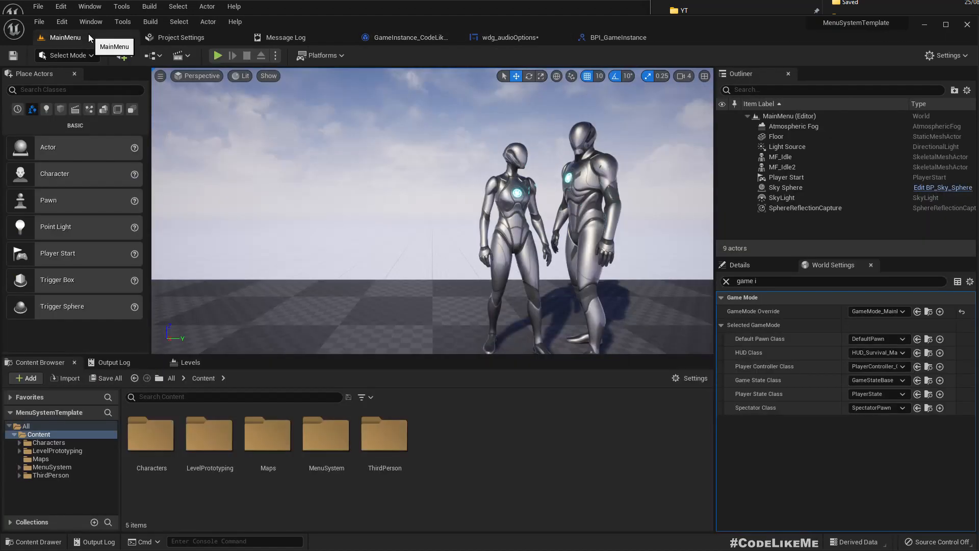
left_click(221, 58)
left_click(219, 182)
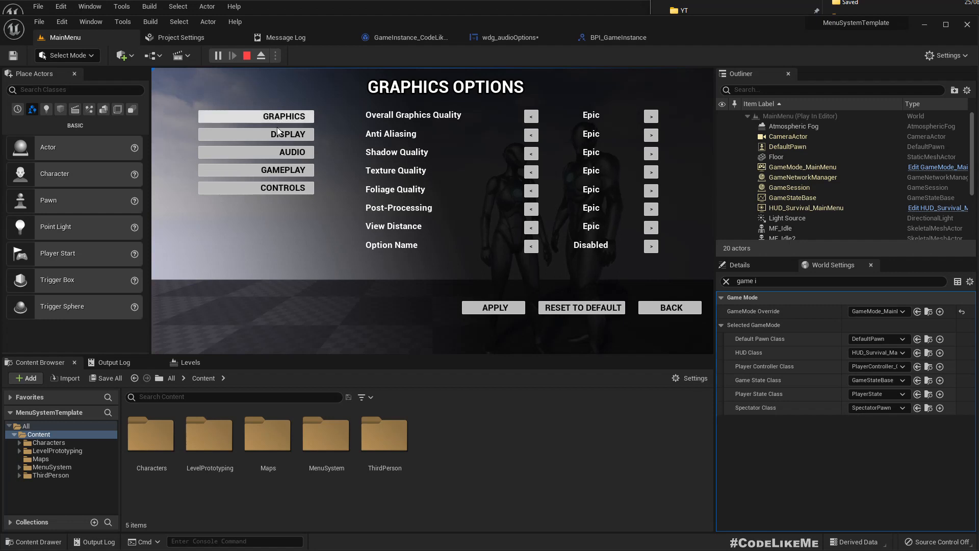
left_click(285, 151)
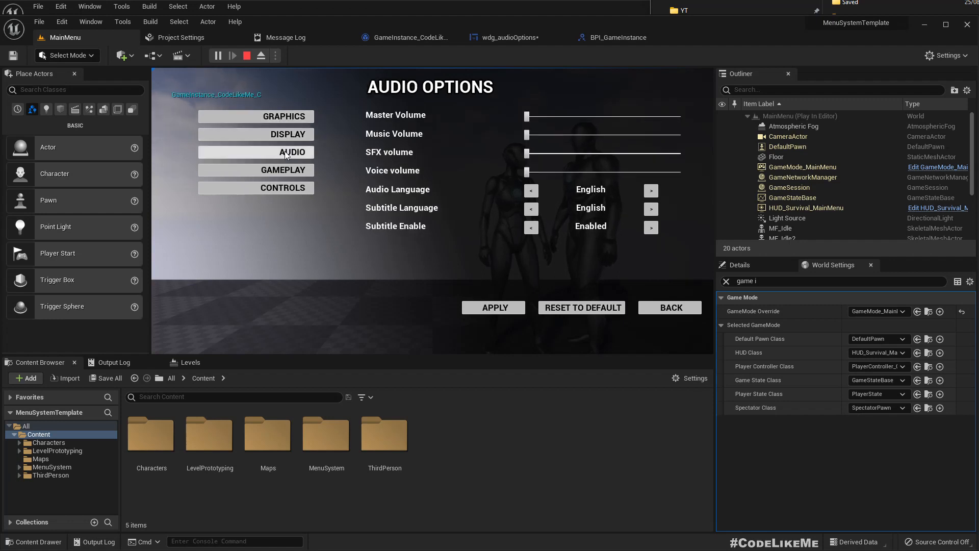
- Go through the gameplay, controls, graphics, display and audio settings pages, declining to apply the changed settings
left_click(283, 169)
left_click(279, 187)
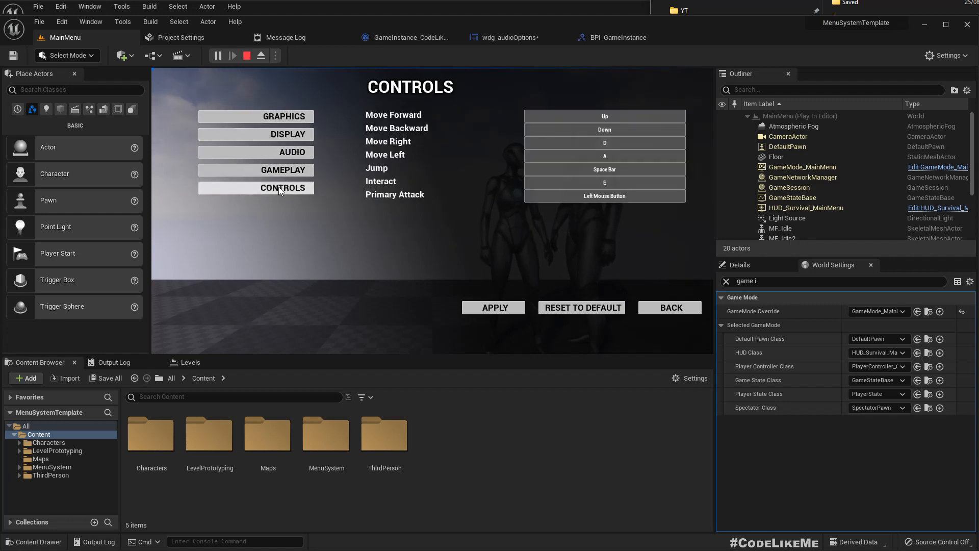
left_click(282, 116)
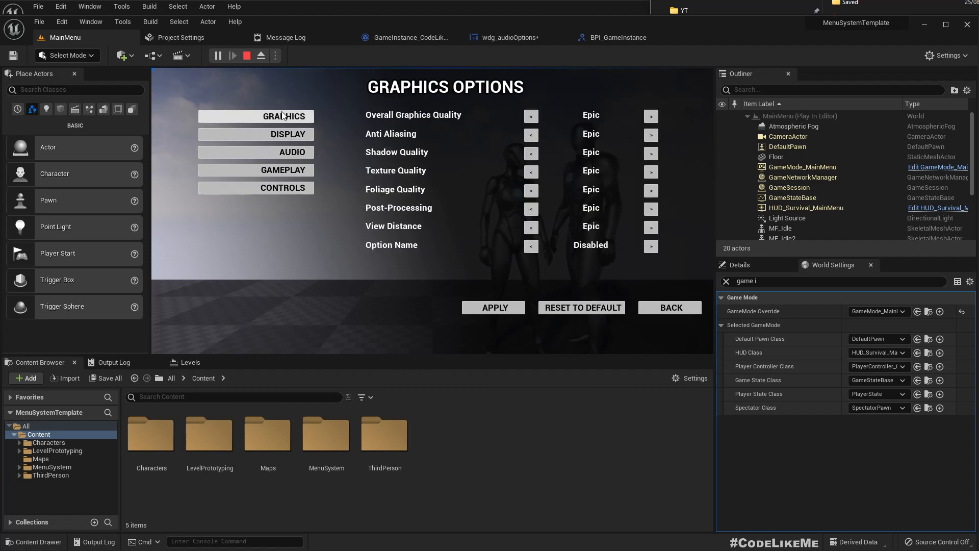
left_click(280, 137)
left_click(280, 155)
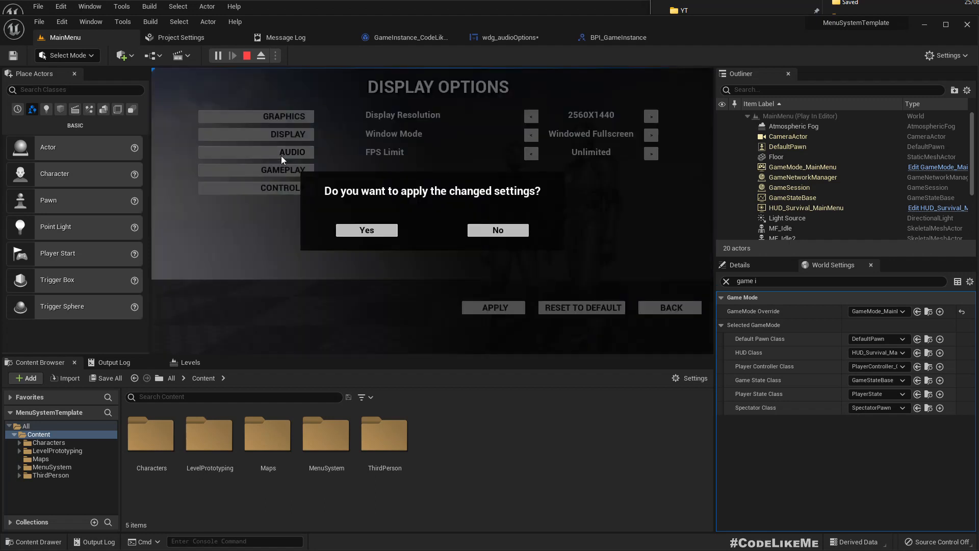
left_click(505, 231)
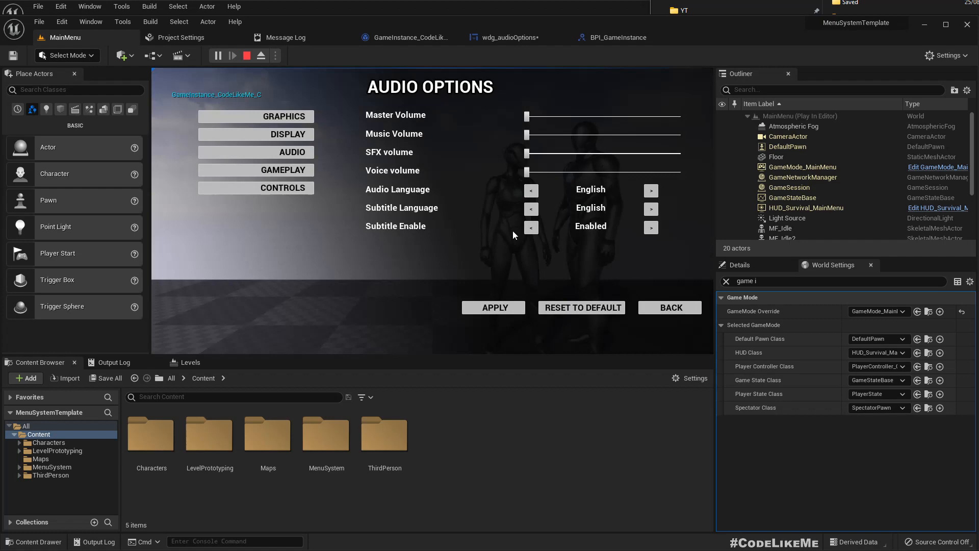
- Leave the settings, end the play session and examine the Play In Editor errors in the Message Log
left_click(672, 307)
key("Escape")
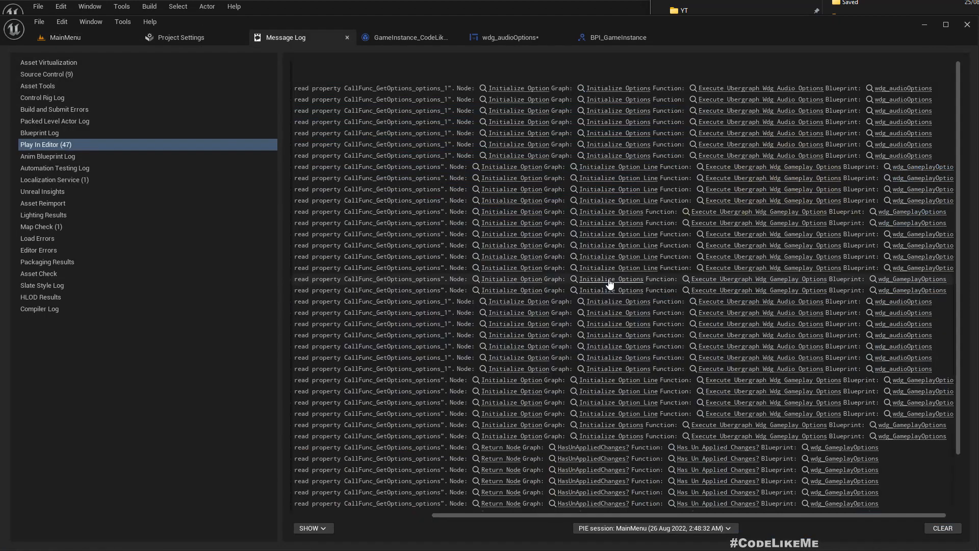
left_click_drag(565, 515, 377, 515)
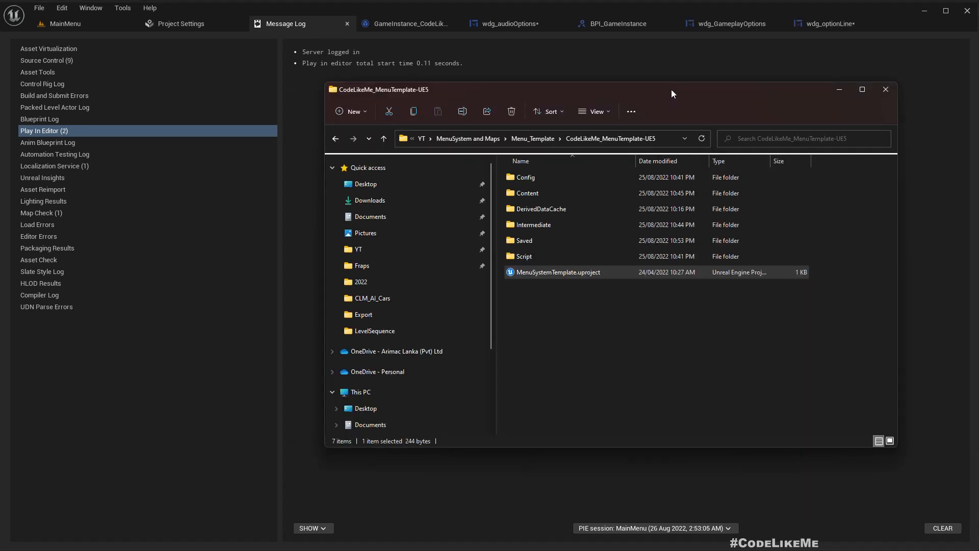
- Delete the saved options .sav file from the menu project's Saved/SaveGames folder
double_click(540, 242)
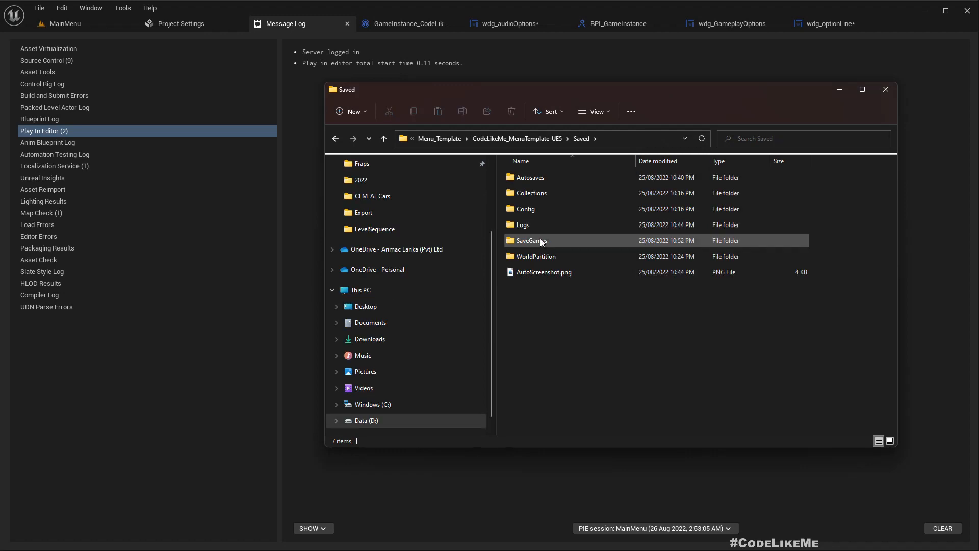
double_click(540, 241)
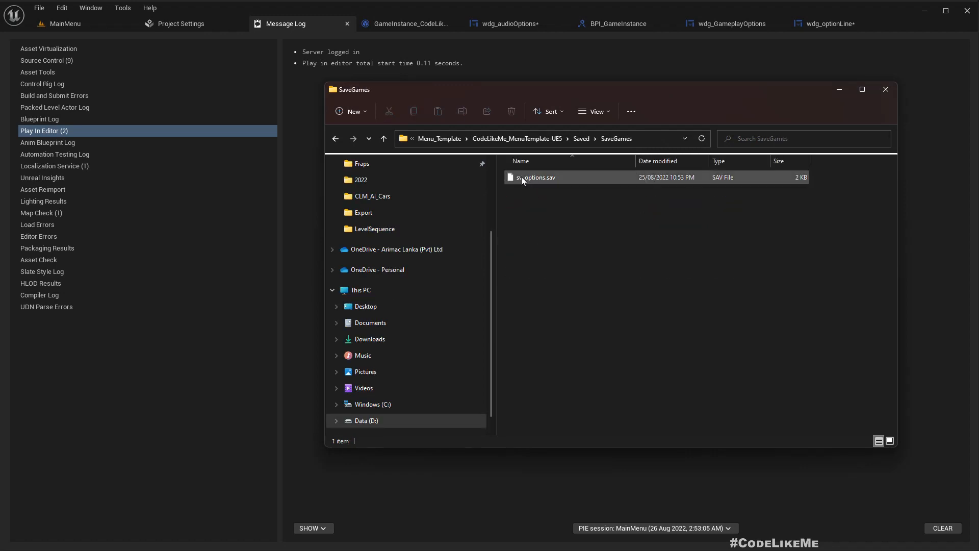
left_click(522, 177)
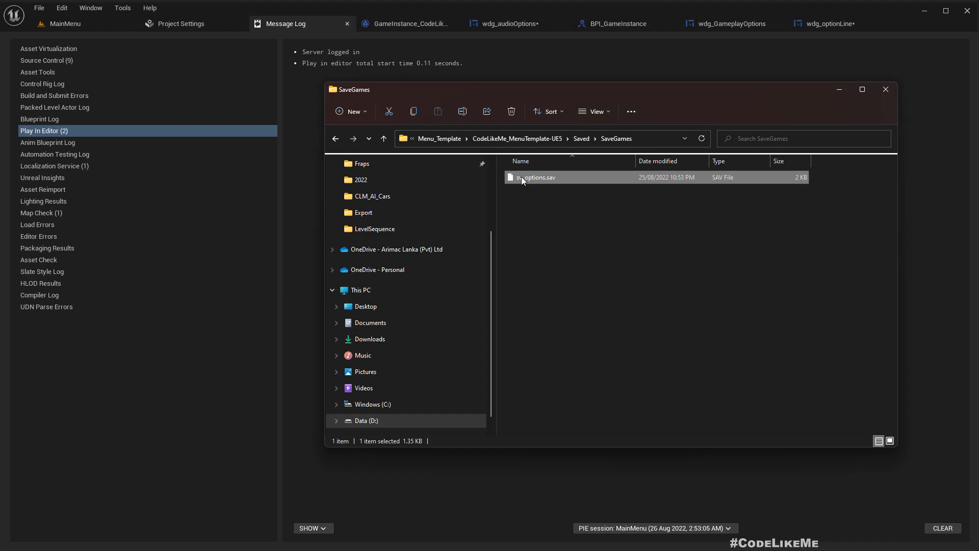
key("Delete")
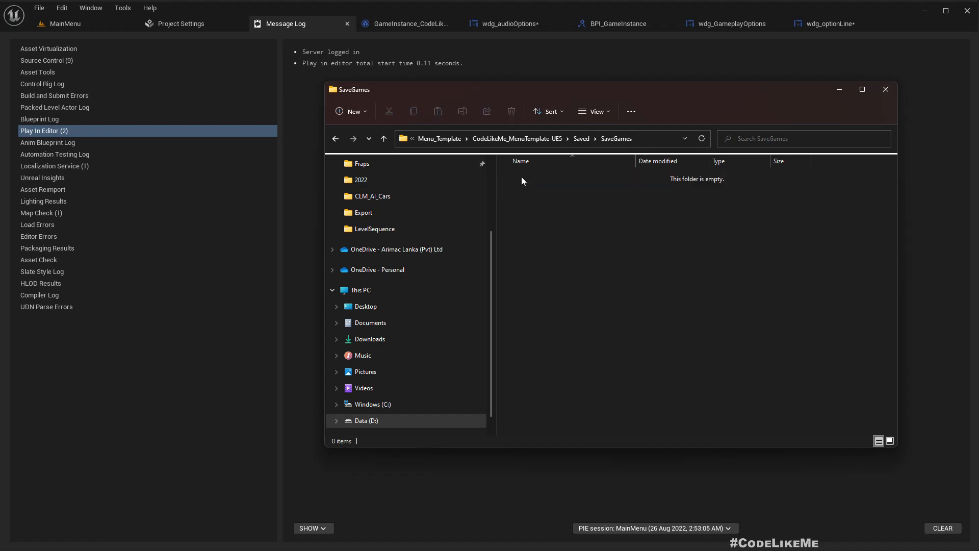
- Play the MainMenu level in full screen and check its display, audio, gameplay and controls settings pages
left_click(176, 40)
left_click(84, 23)
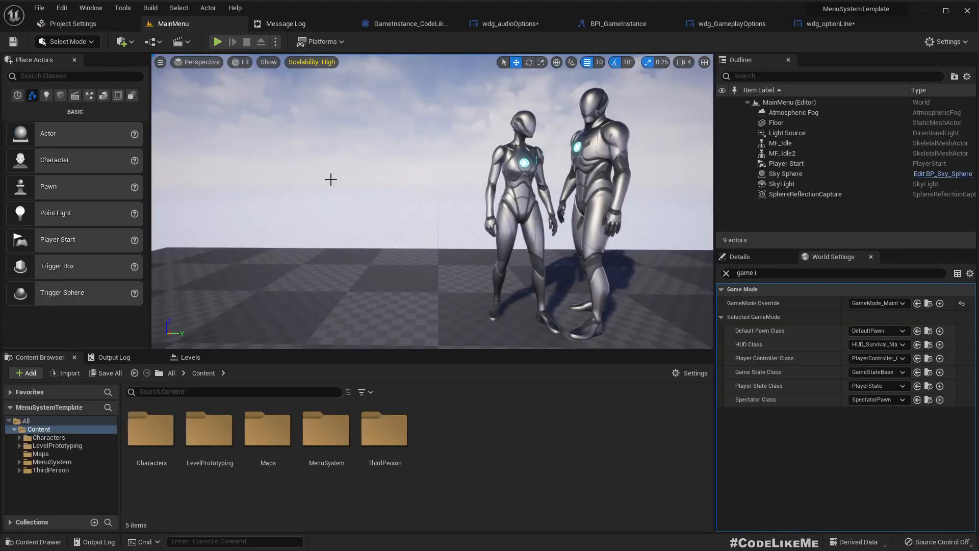
key("F11")
key("alt+p")
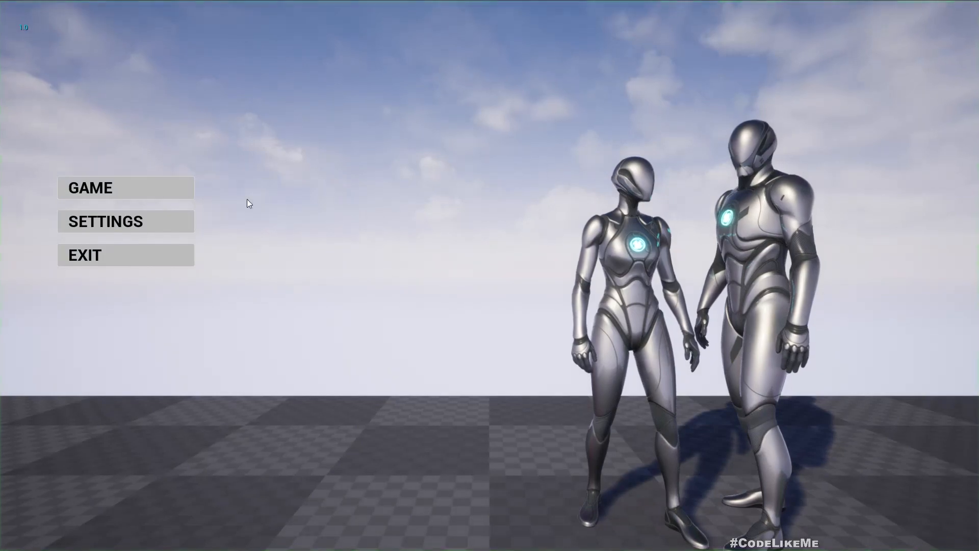
left_click(148, 225)
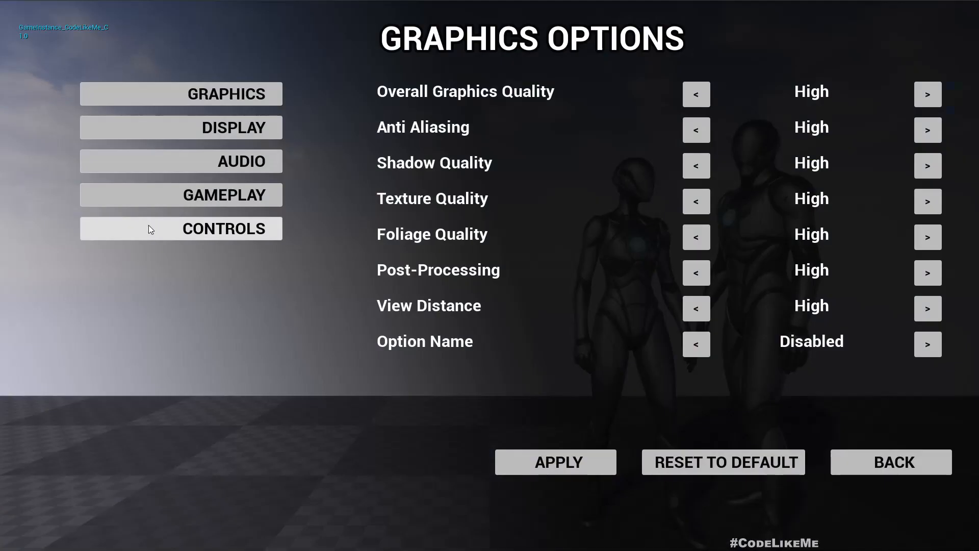
left_click(223, 136)
left_click(223, 160)
left_click(228, 196)
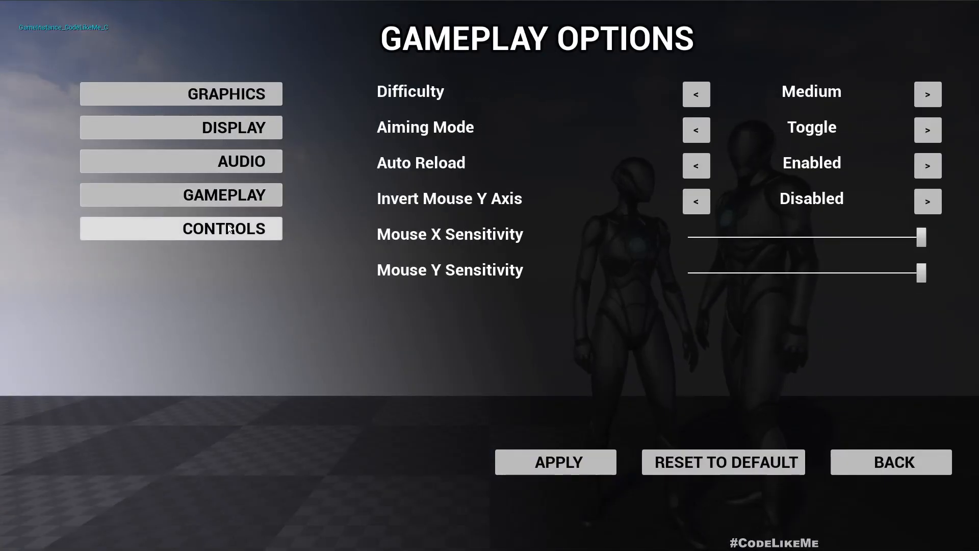
left_click(228, 228)
left_click(865, 459)
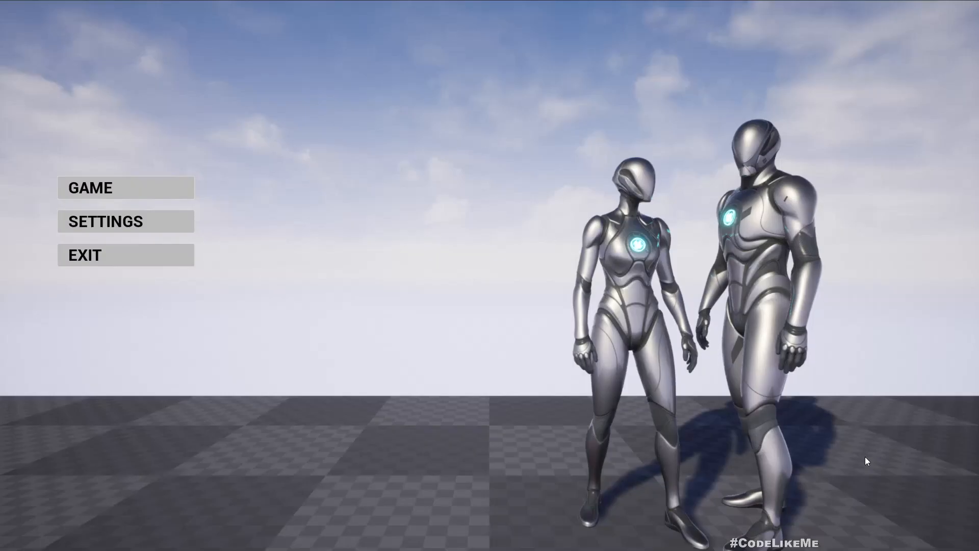
- Start the game from the main menu, check the gameplay and audio settings through the pause menu, and stop playing
left_click(111, 185)
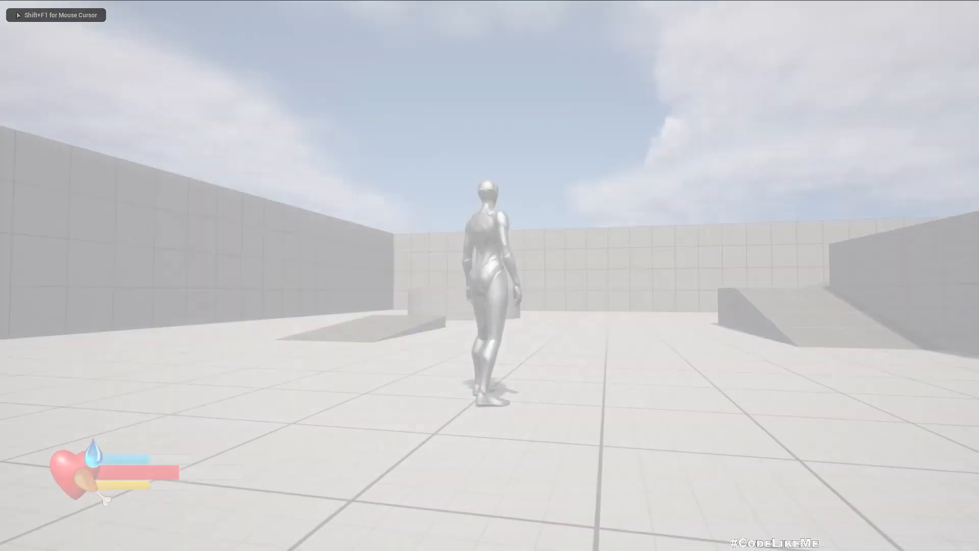
key("Escape")
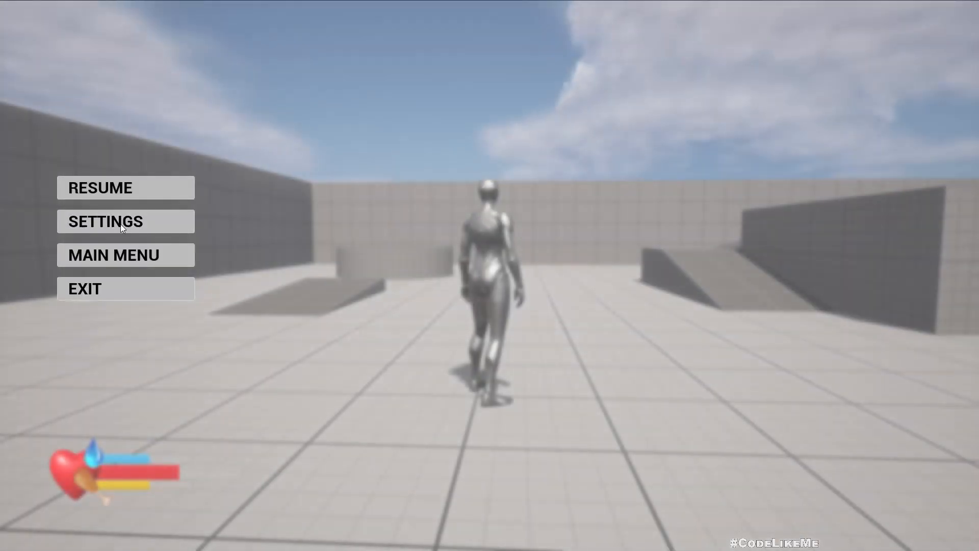
left_click(121, 223)
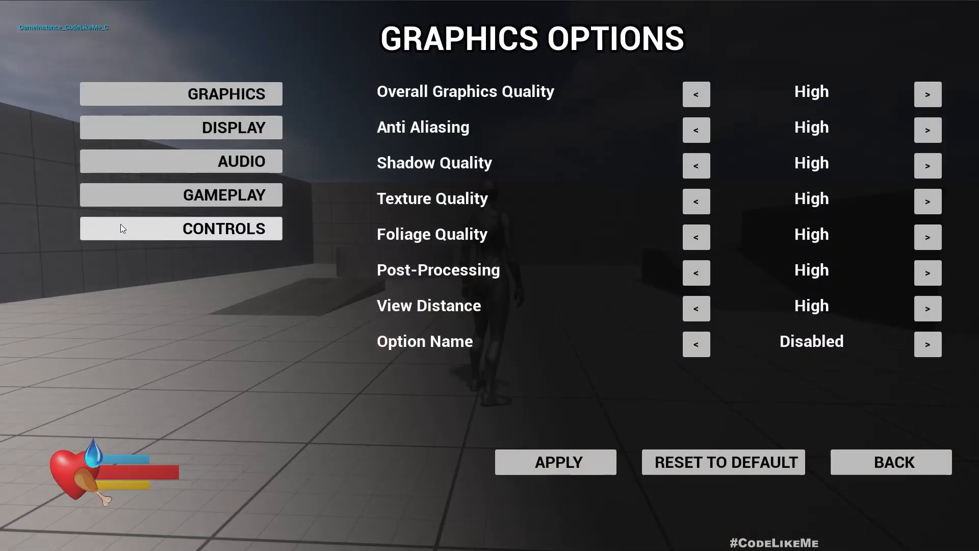
left_click(123, 194)
left_click(234, 161)
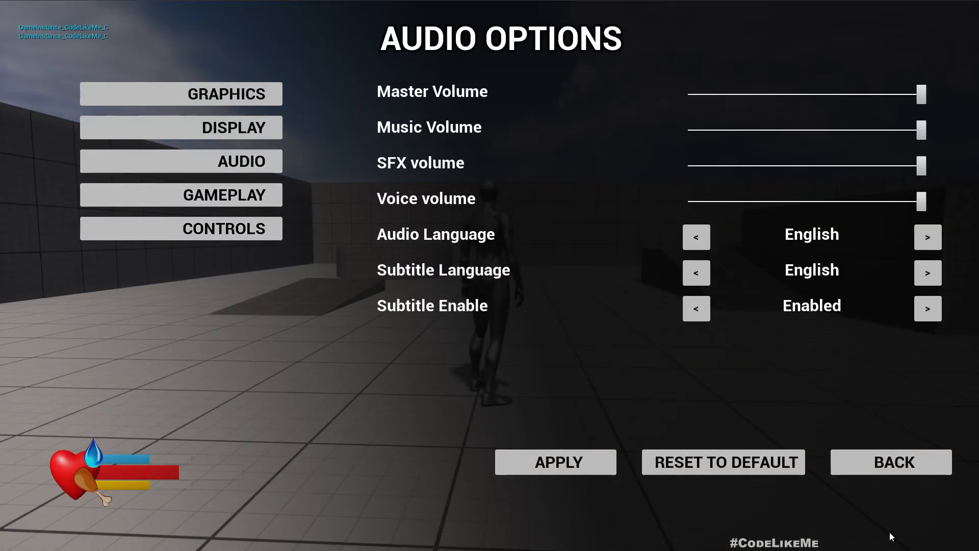
left_click(881, 463)
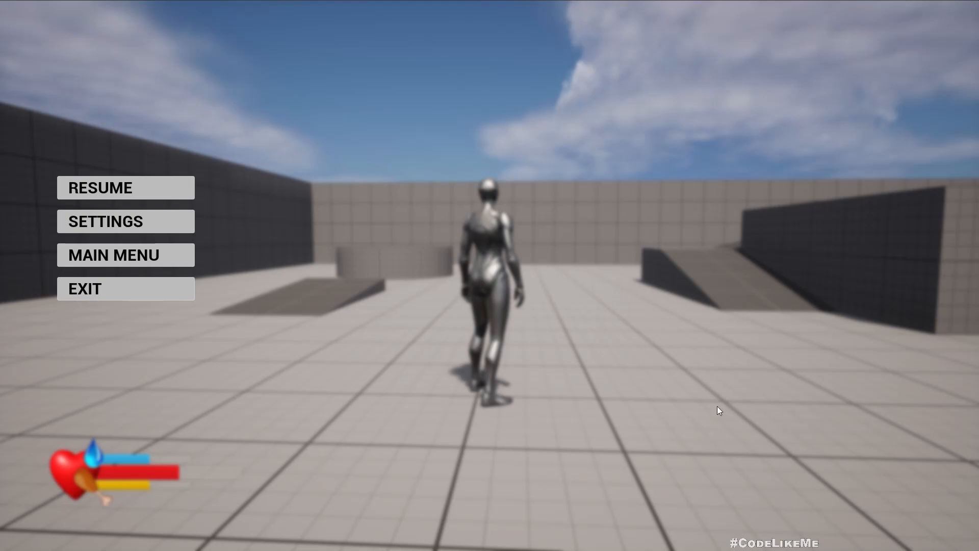
key("Escape")
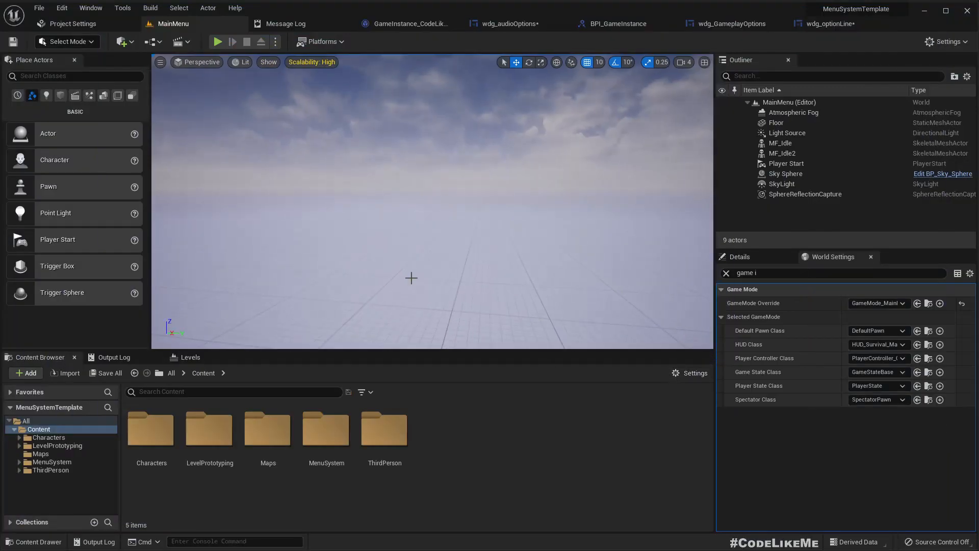
- Check the Play In Editor messages in the Message Log and close the Project Settings
left_click(295, 23)
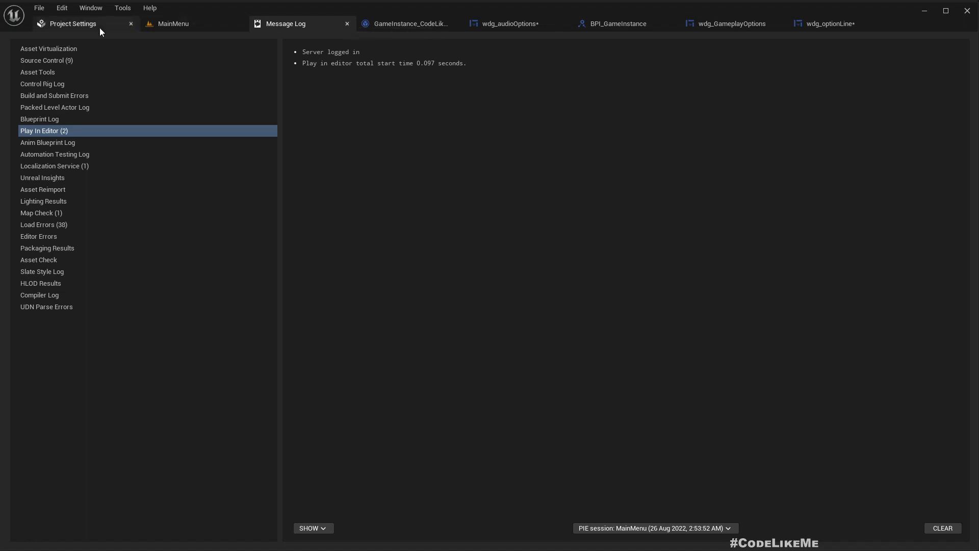
left_click(135, 25)
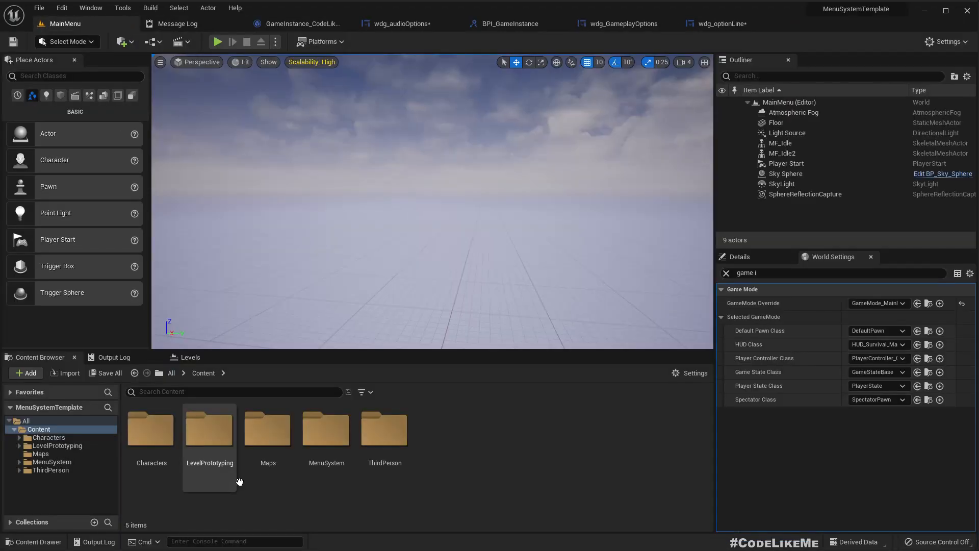
- Browse to the MenuSystem content folder, and clear the World Settings search before switching to Details
left_click(47, 462)
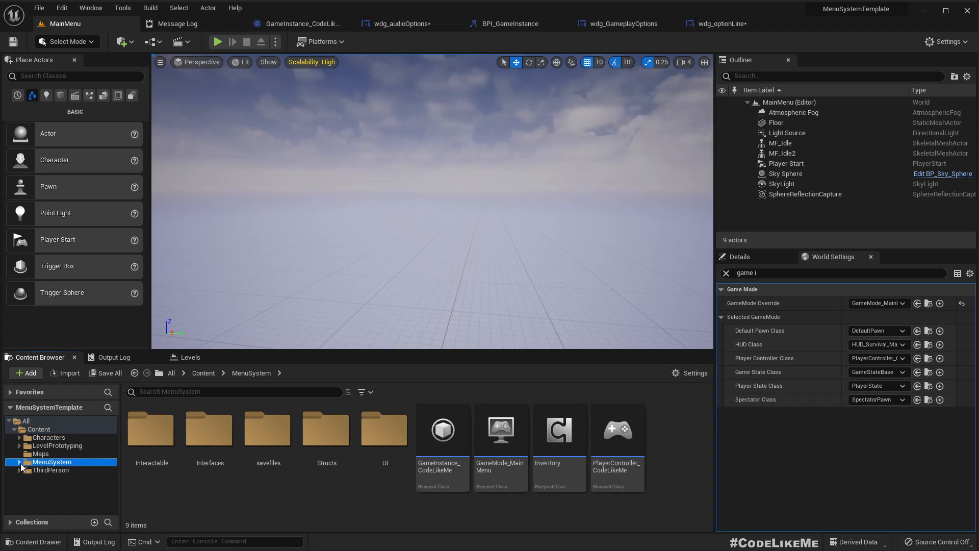
left_click(728, 274)
left_click(759, 258)
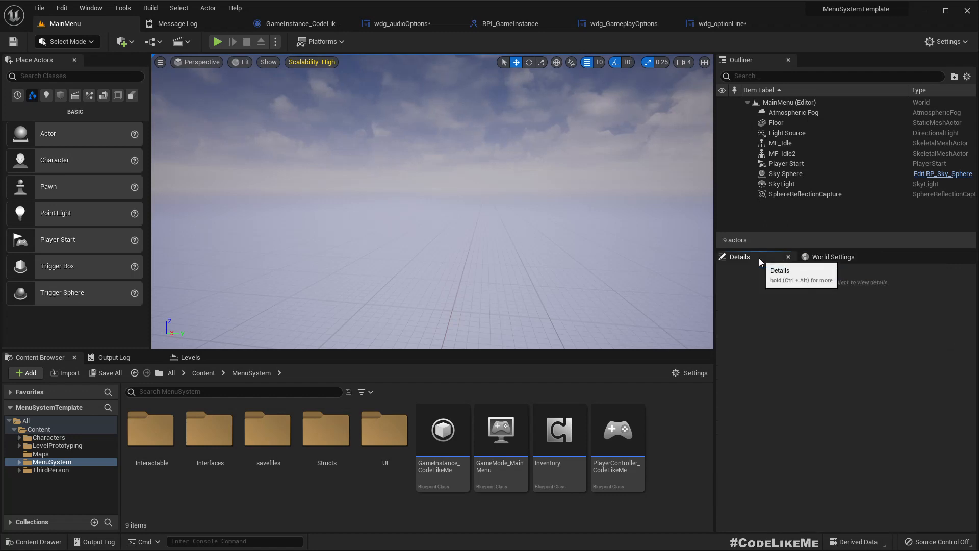
- Show the World Settings, browse the Mannequins and ThirdPerson content folders, and open the BP_ThirdPersonCharacter blueprint
left_click(830, 258)
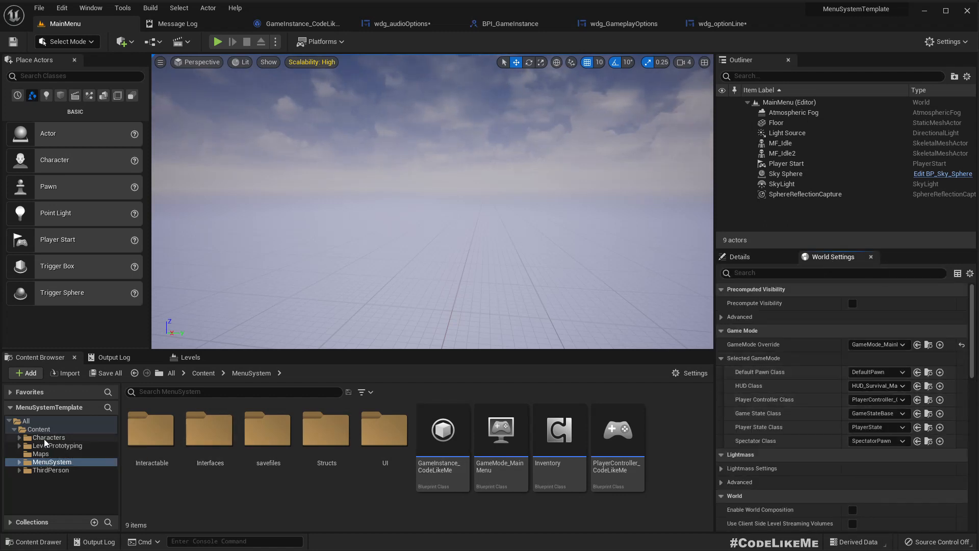
left_click(21, 437)
left_click(55, 445)
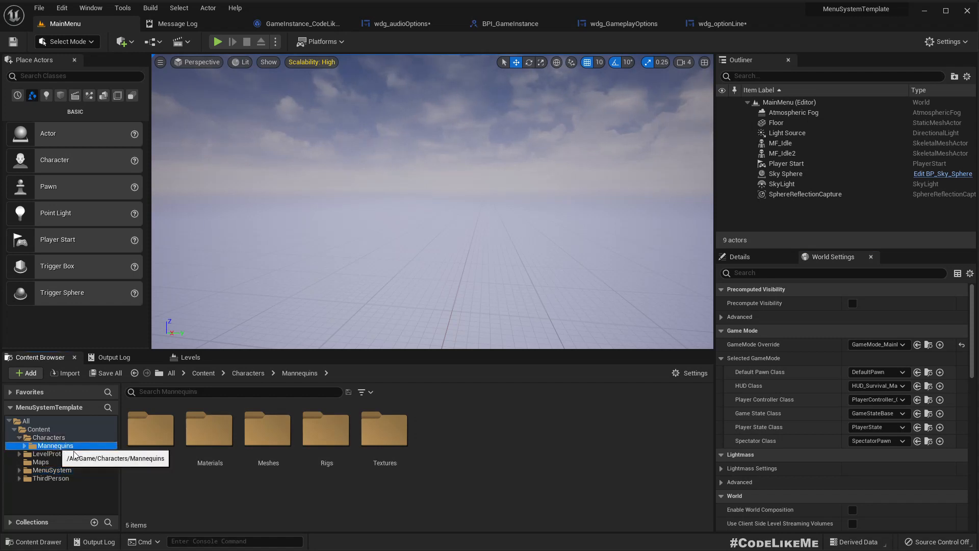
left_click(49, 478)
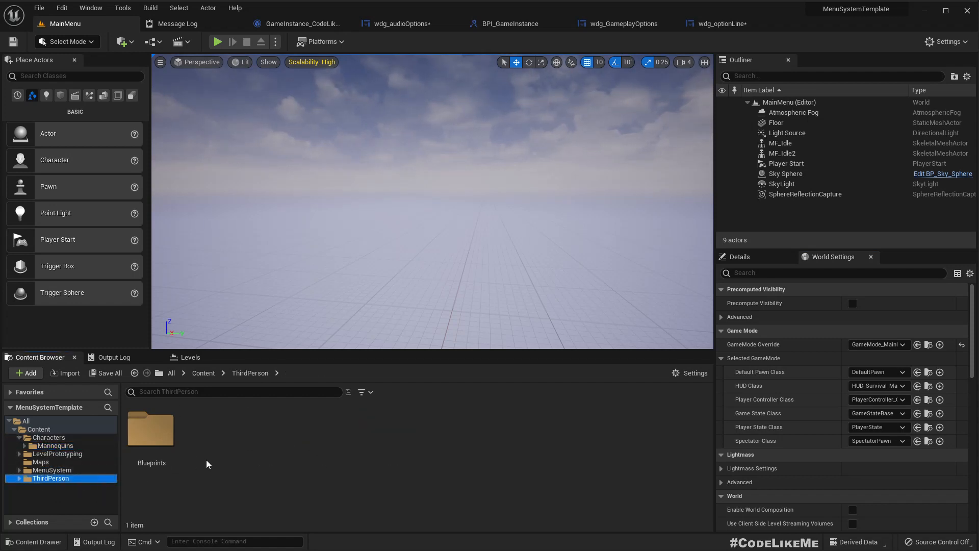
double_click(151, 429)
double_click(170, 436)
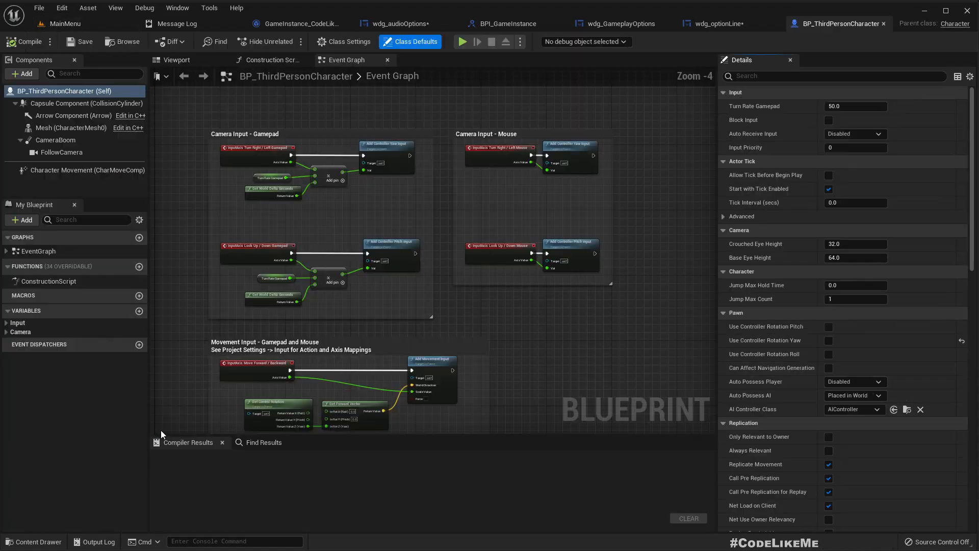
- Examine the camera, movement and jump input nodes in BP_ThirdPersonCharacter's Event Graph, and check the interfaces in its Class Settings
right_click_drag(207, 204, 391, 227)
right_click_drag(444, 367, 442, 228)
right_click_drag(306, 123, 318, 550)
scroll(270, 341, "down", 5)
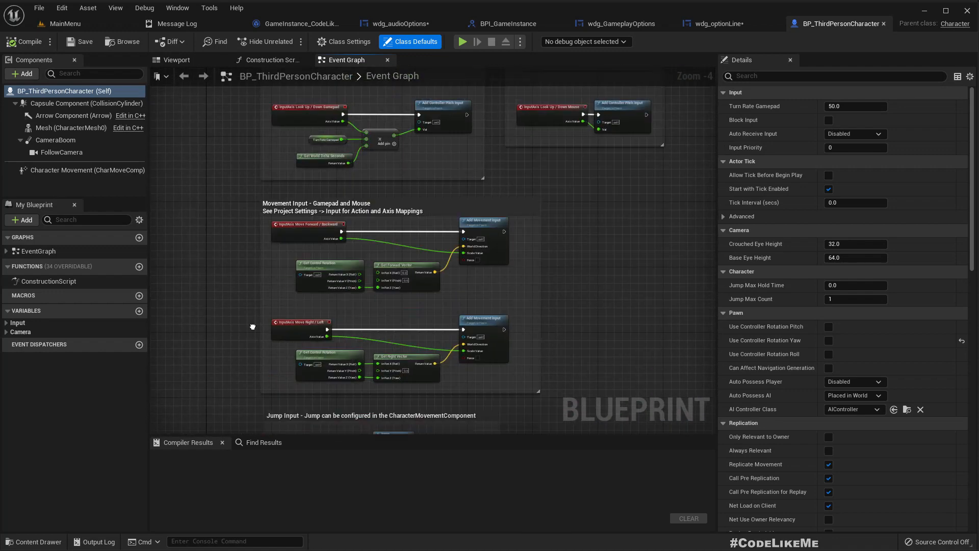
scroll(275, 377, "up", 9)
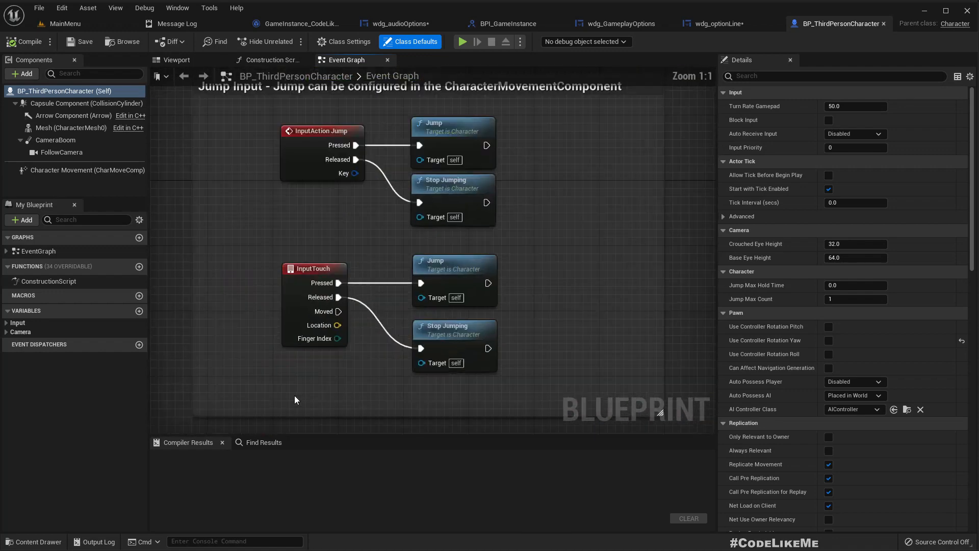
scroll(320, 382, "down", 3)
scroll(321, 386, "down", 1)
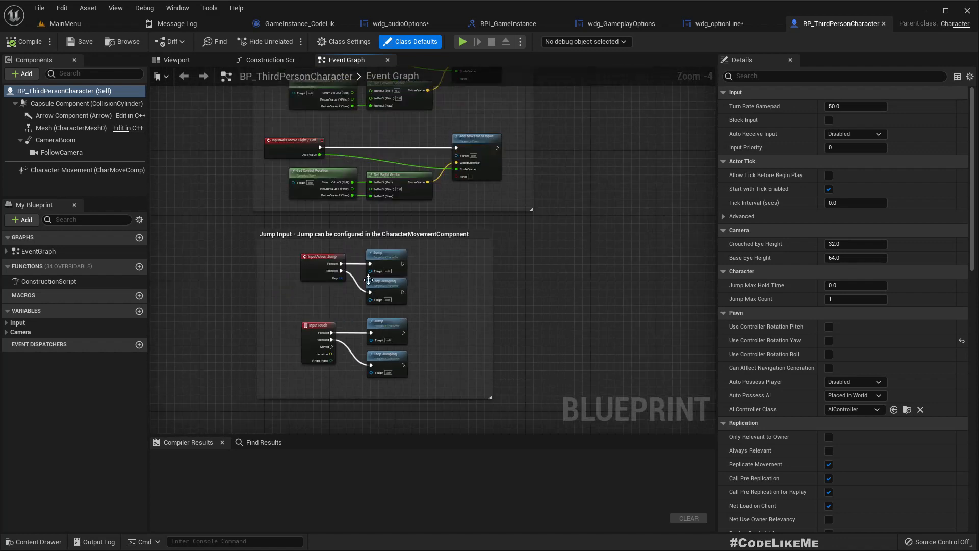
right_click_drag(214, 197, 266, 366)
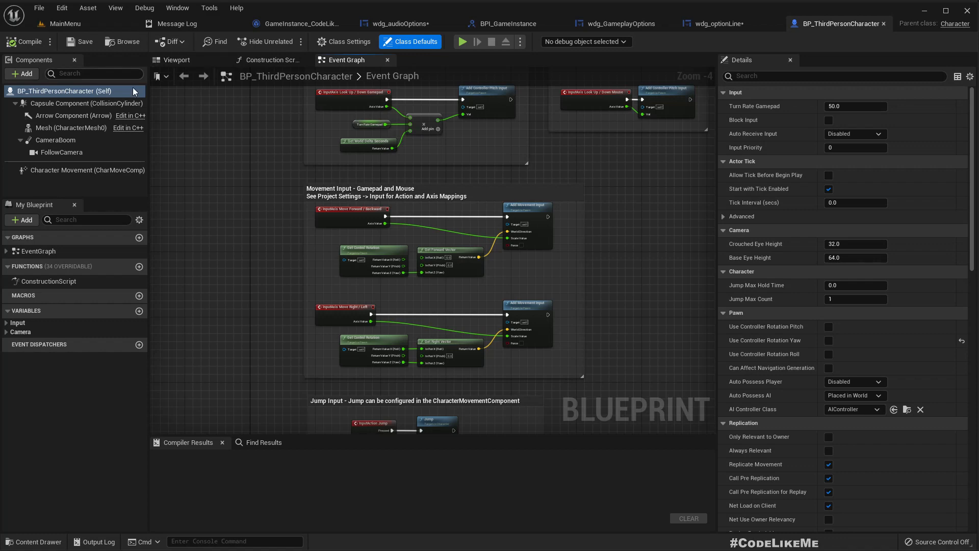
left_click(340, 47)
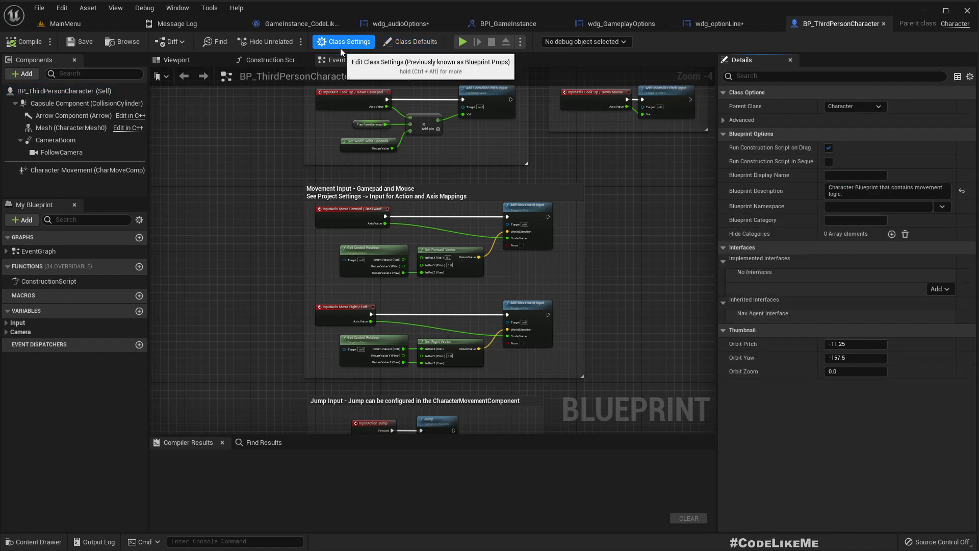
- Return to the MainMenu level, browse to the MenuSystem content folder, and switch to the CodeLikeMe_Minimap project
left_click(82, 23)
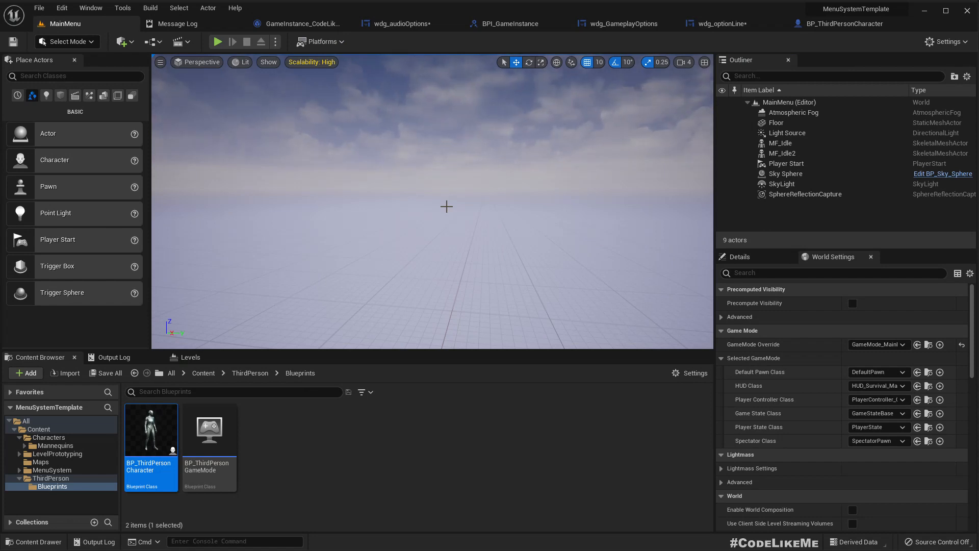
left_click(52, 470)
mouse_move(615, 549)
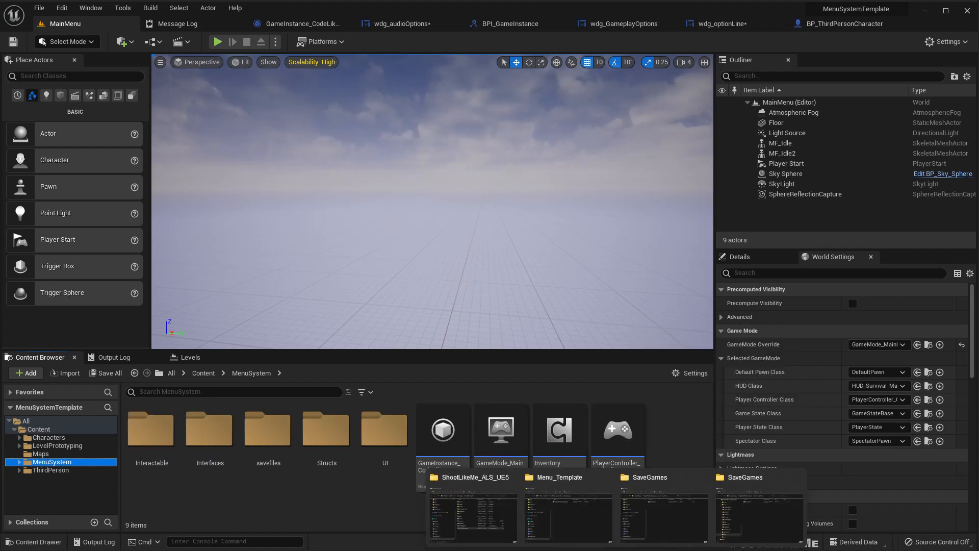
mouse_move(752, 548)
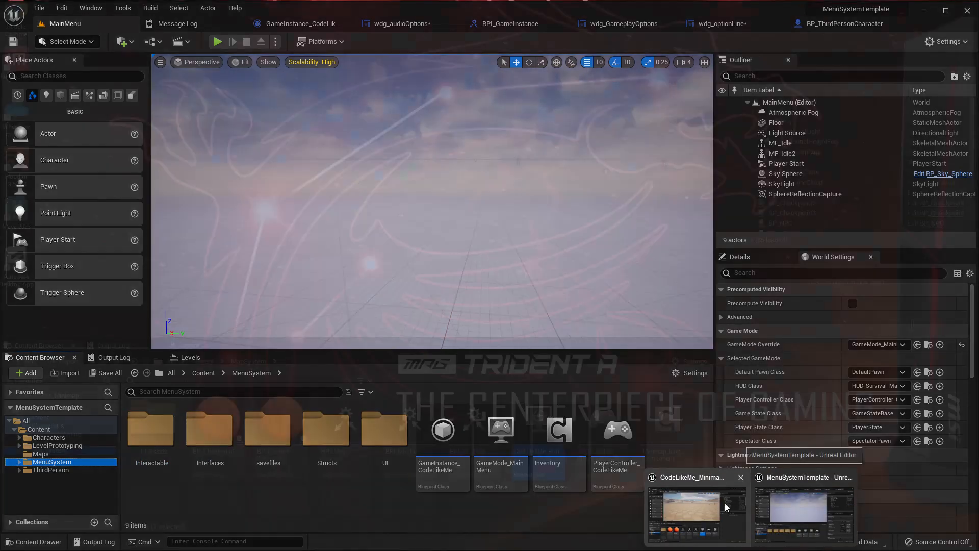
left_click(727, 507)
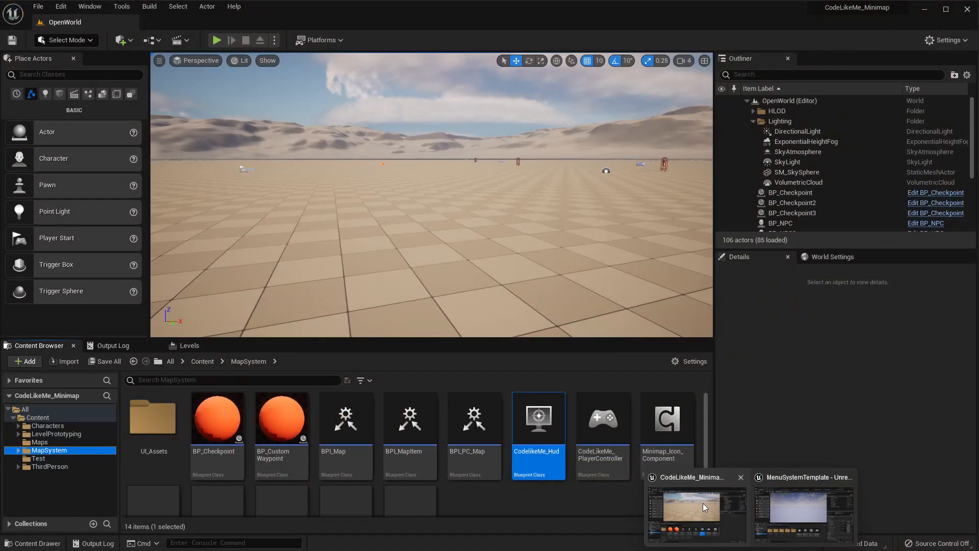
- Look at the OpenWorld level in the Maps folder and in the viewport, and browse to the MapSystem folder
left_click(39, 442)
left_click(149, 424)
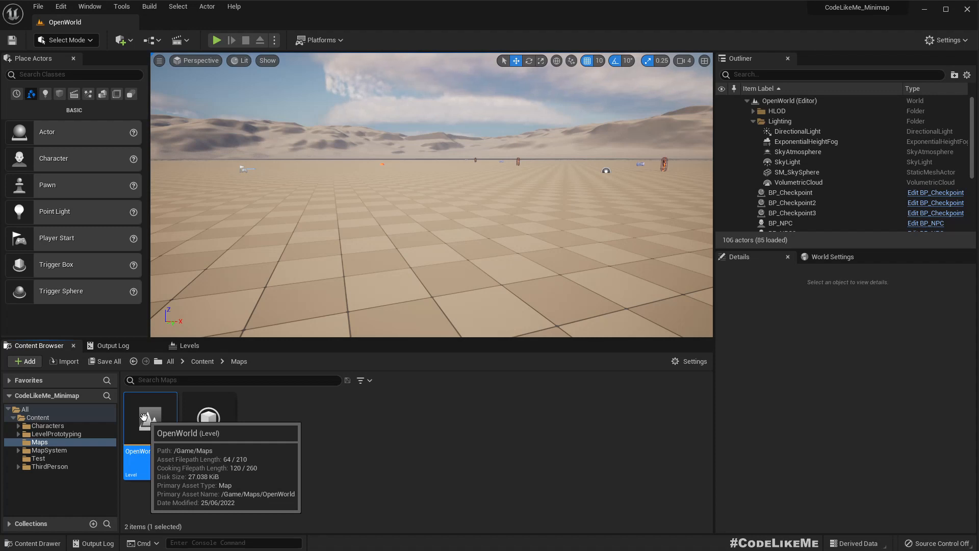
right_click_drag(458, 219, 458, 217)
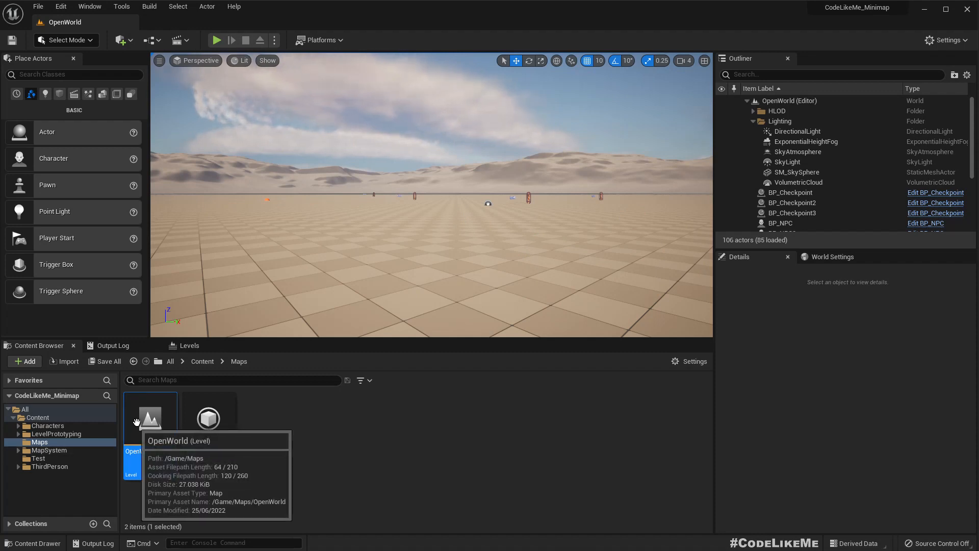
left_click(88, 451)
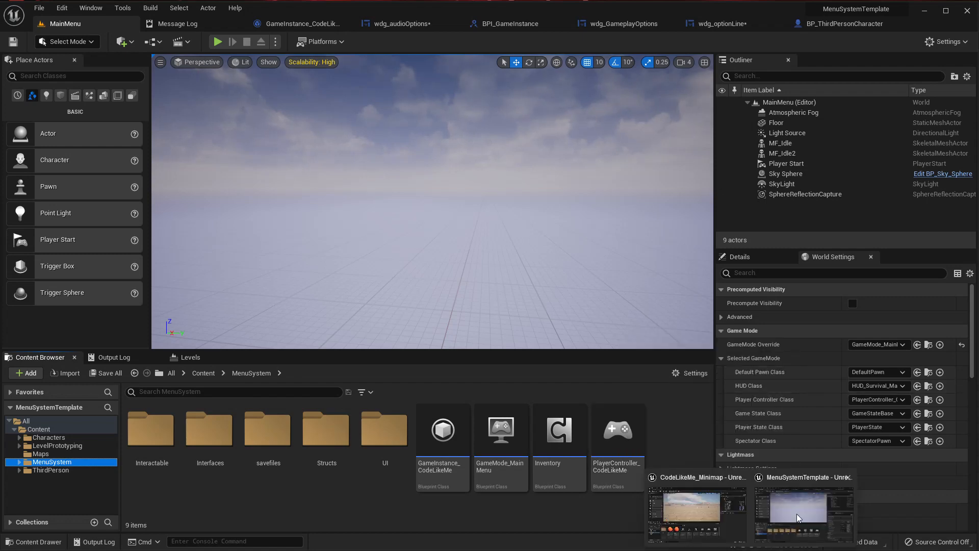
- Start migrating the OpenWorld level from the Minimap project's Maps folder, saving the four modified BP_NPC actors
left_click(703, 504)
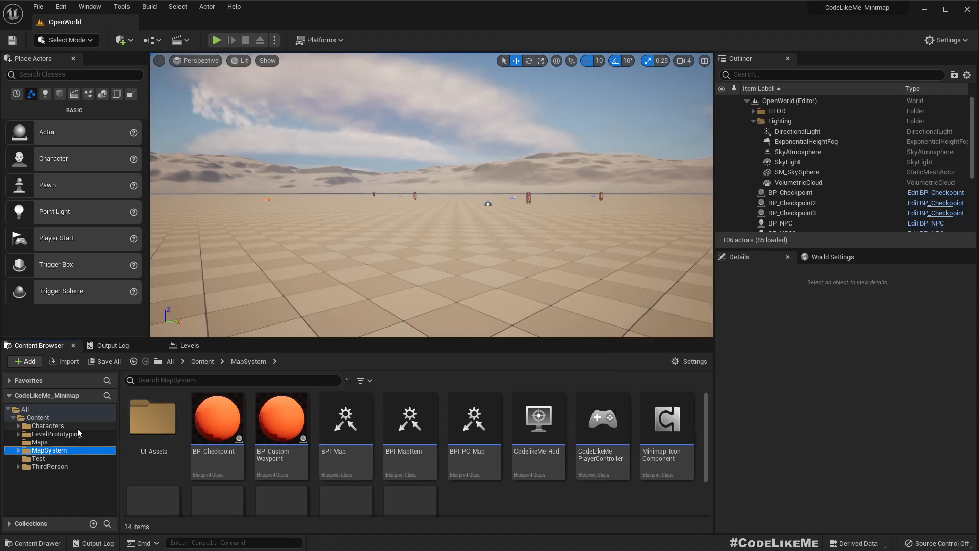
left_click(41, 442)
right_click(132, 425)
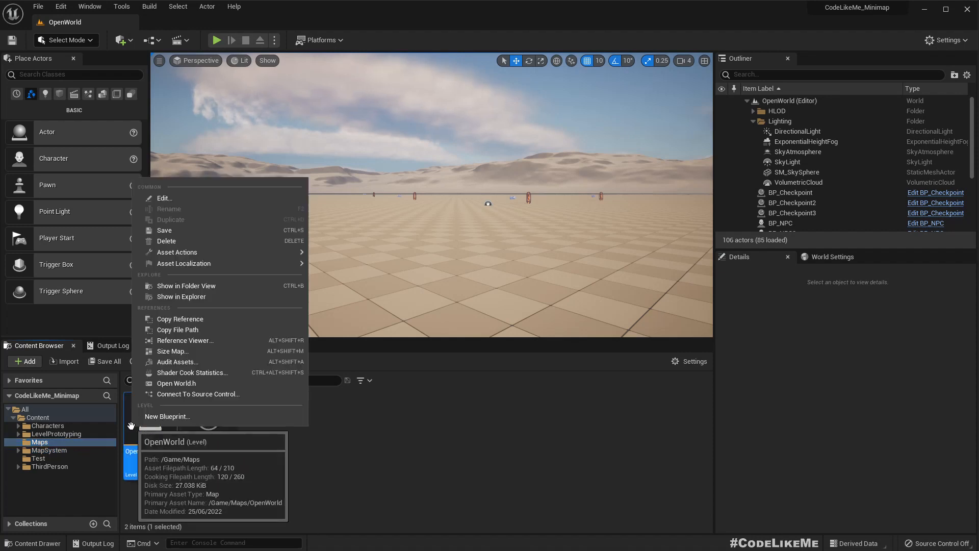
mouse_move(278, 252)
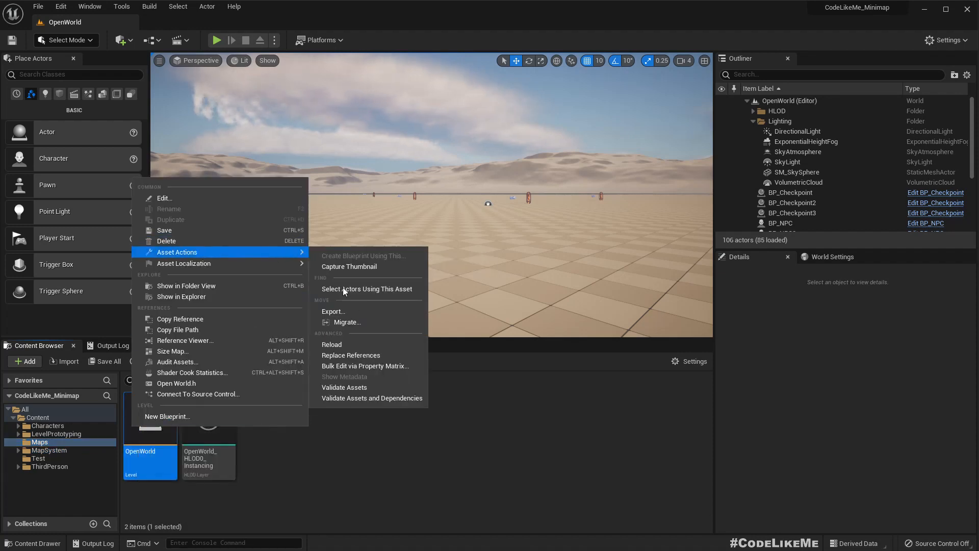
left_click(358, 320)
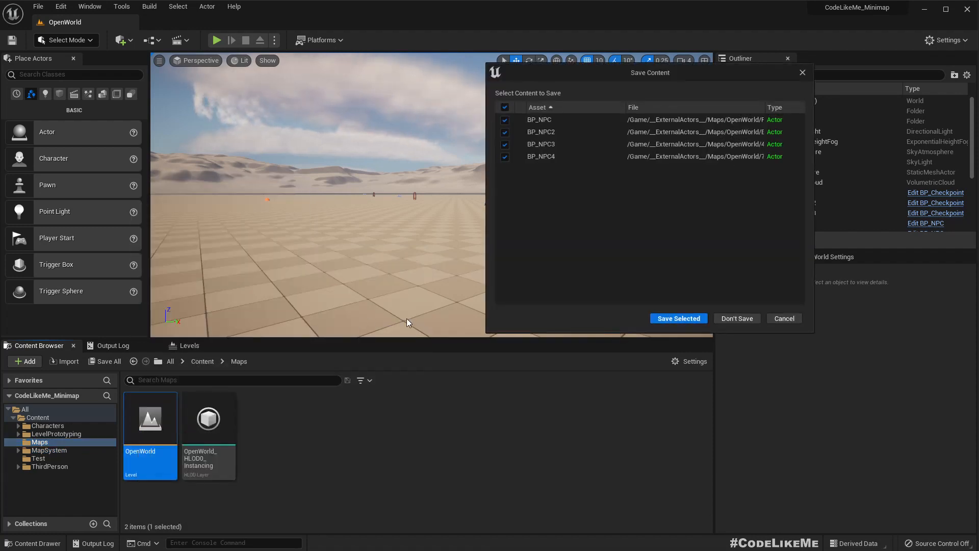
left_click(673, 318)
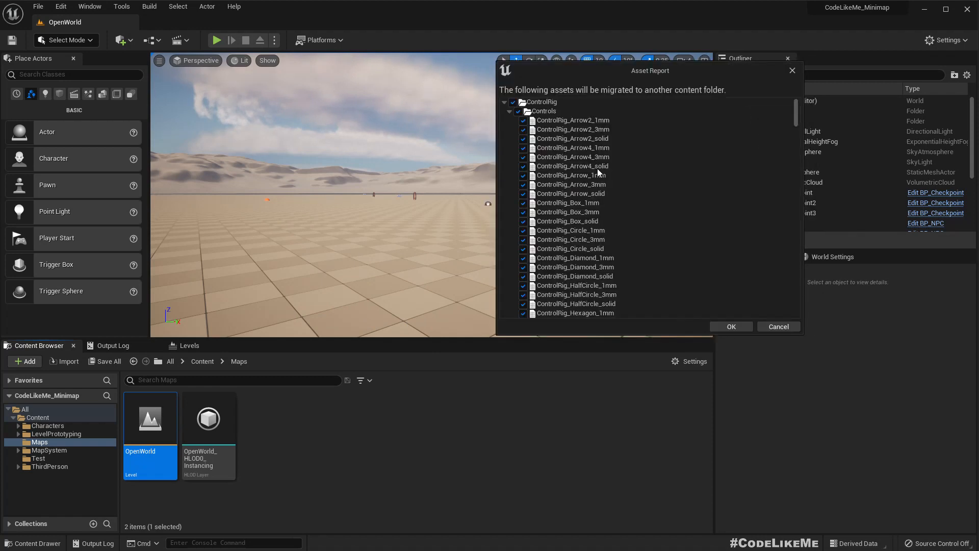
- Exclude the ControlRig folder from the migration and collapse the Game subfolders in the Asset Report to review them
left_click(505, 102)
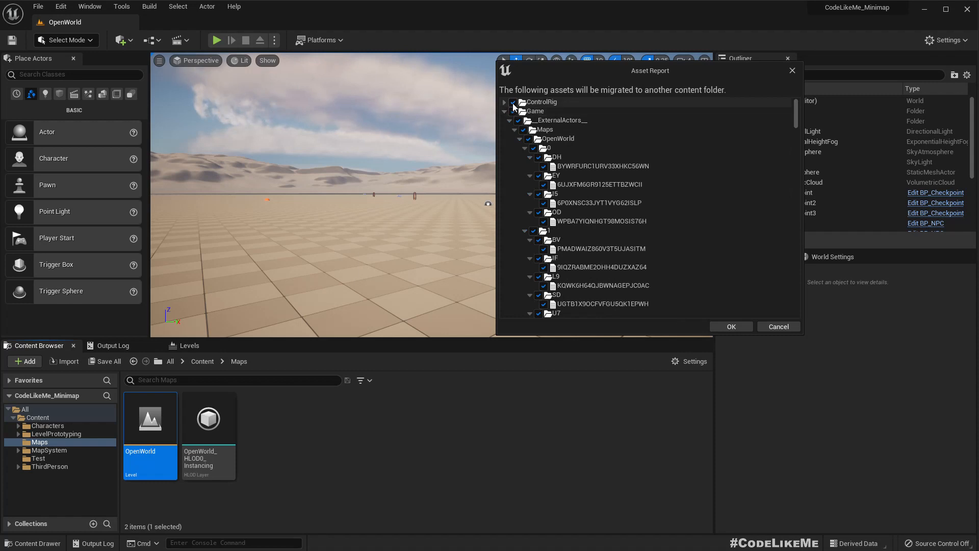
left_click(513, 103)
left_click(509, 121)
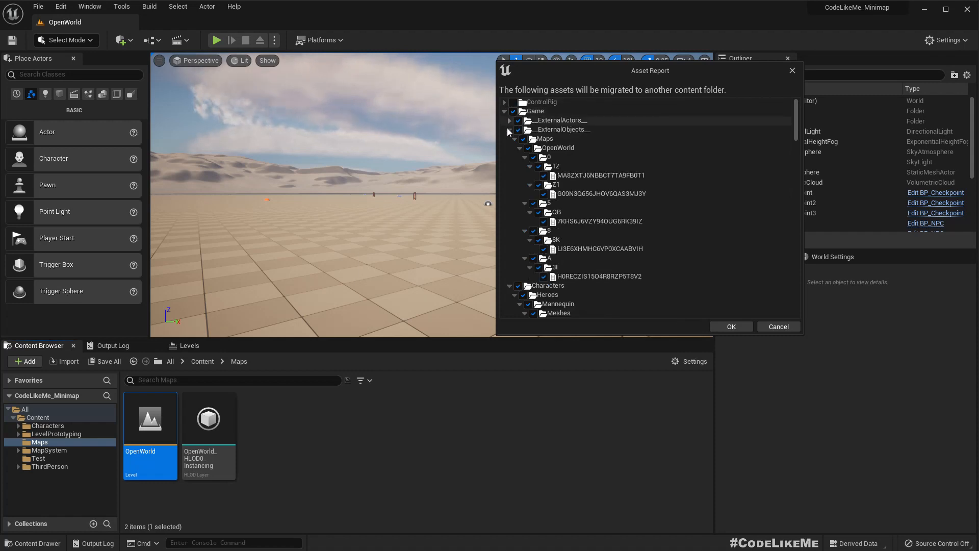
left_click(509, 130)
left_click(510, 140)
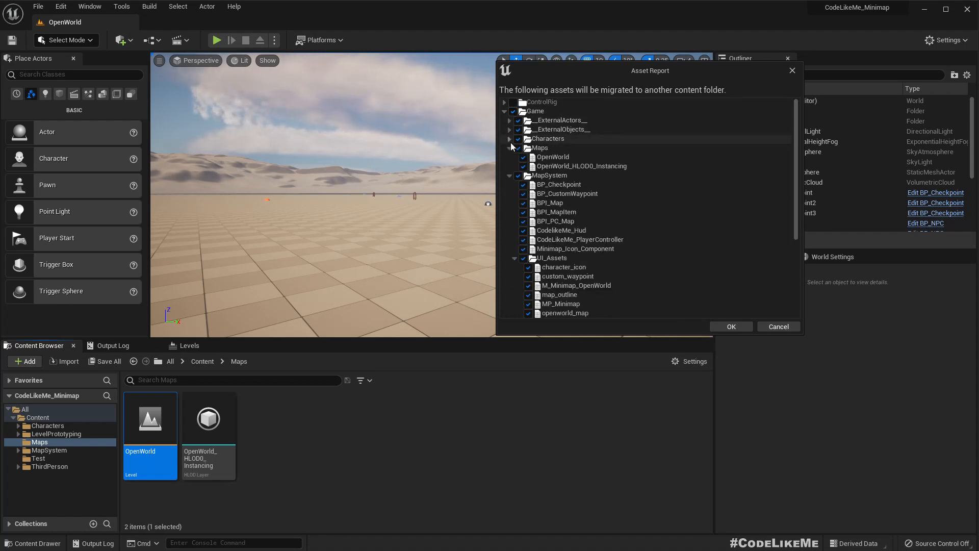
left_click(510, 147)
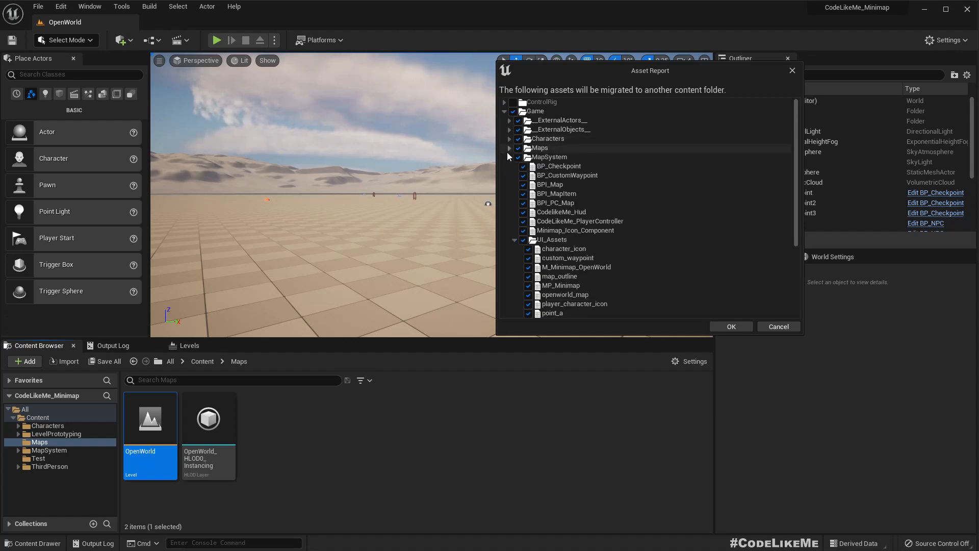
left_click(509, 157)
left_click(510, 166)
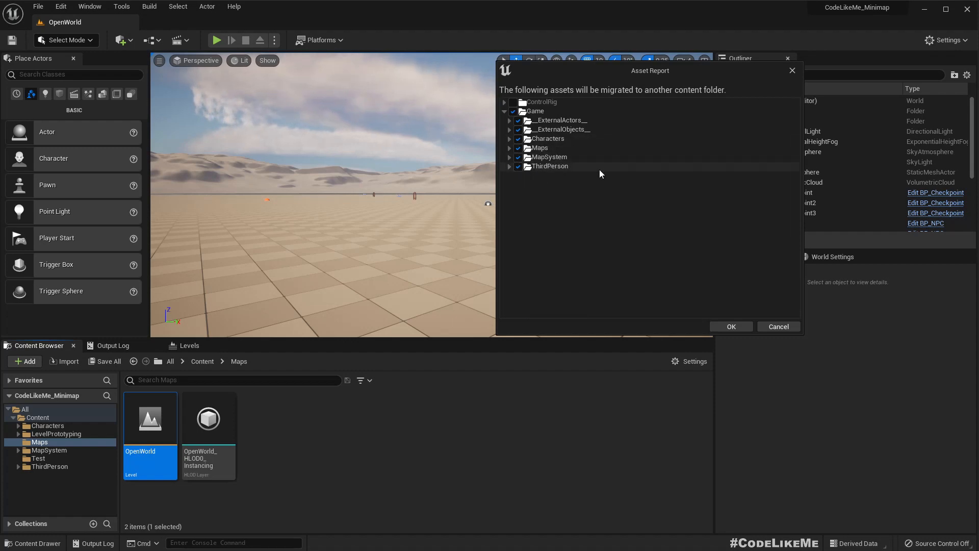
- Accept the asset list and choose the Content folder of CodeLikeMe_MenuTemplate-UE5 inside Menu_Template as the migration destination
left_click(731, 326)
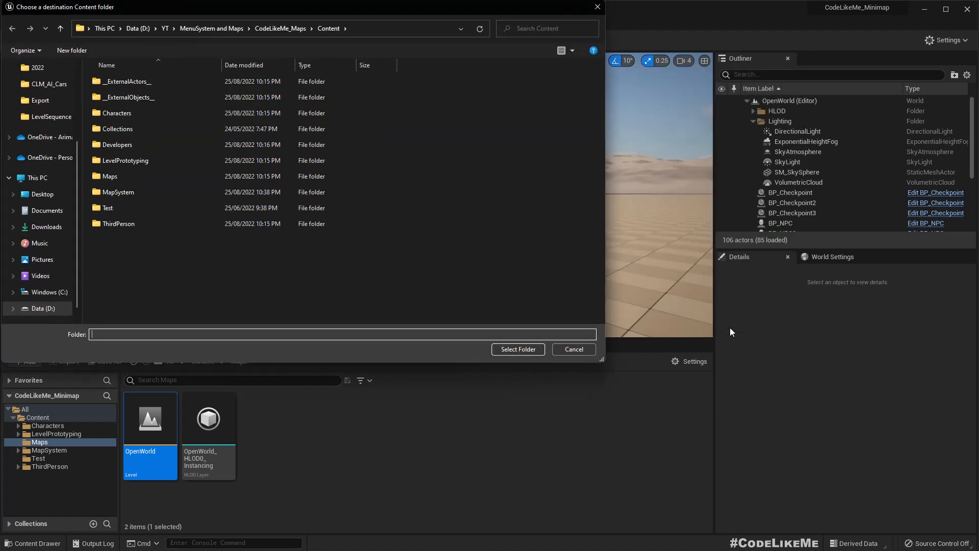
left_click(198, 29)
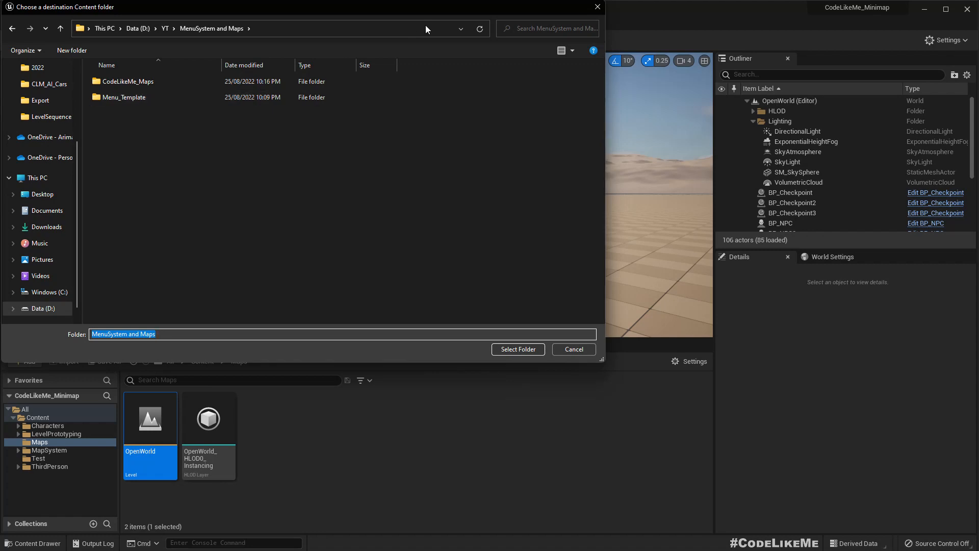
double_click(123, 97)
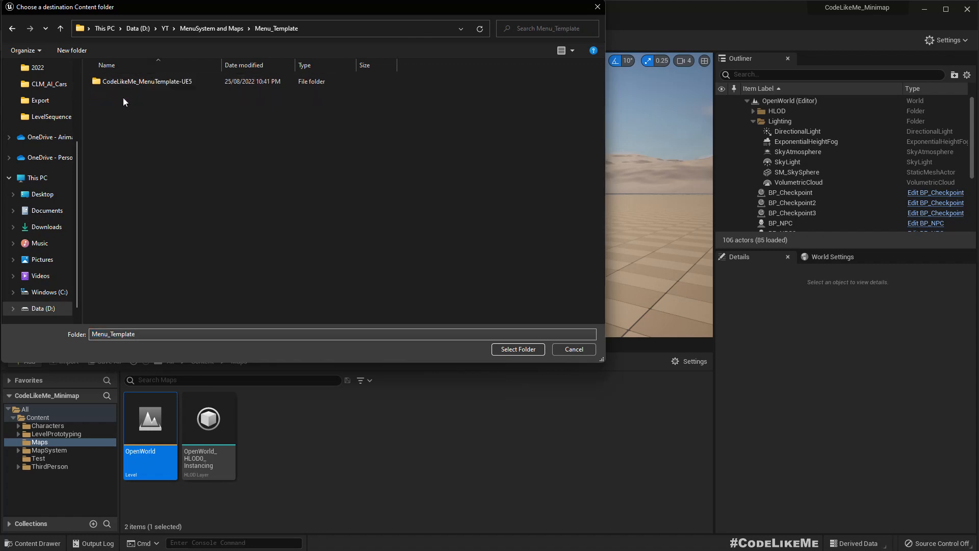
double_click(127, 83)
left_click(117, 98)
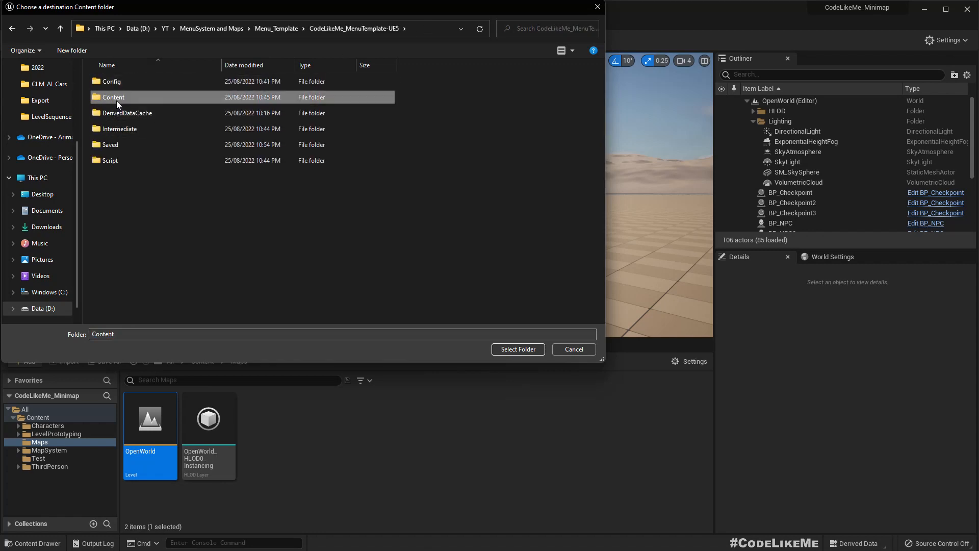
double_click(117, 100)
left_click(520, 350)
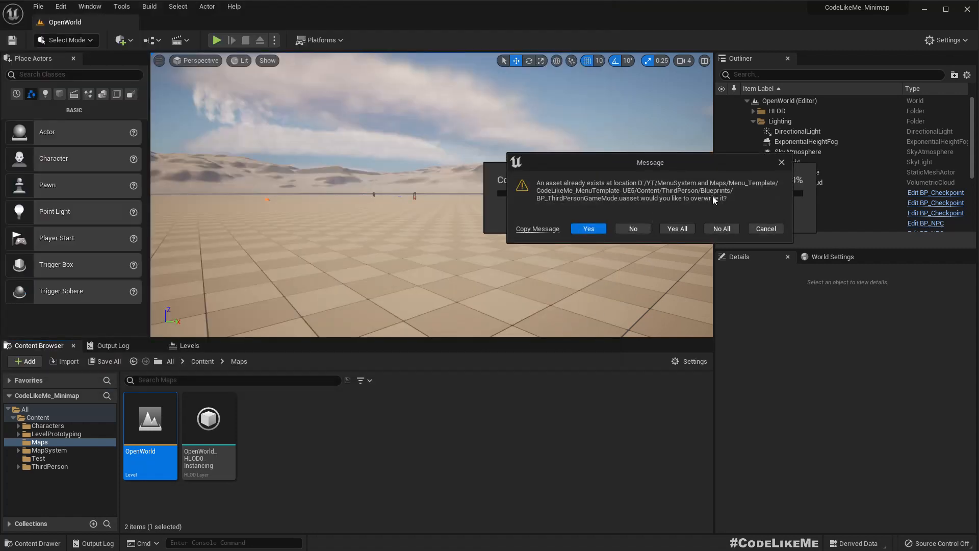
- Overwrite all existing assets to finish the migration, and switch back to the MenuSystemTemplate project
left_click(676, 229)
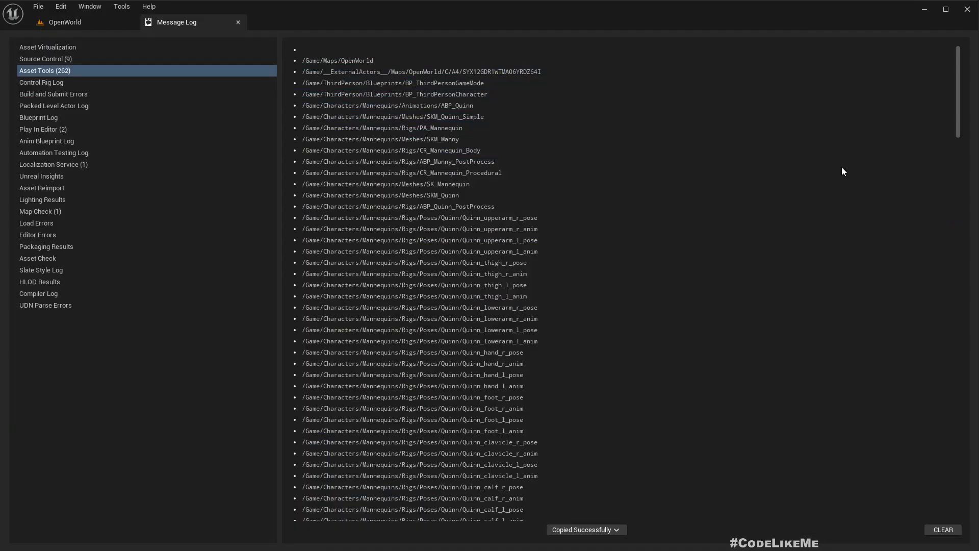
mouse_move(959, 91)
left_mouse_down()
mouse_move(972, 485)
mouse_move(972, 92)
left_mouse_up()
mouse_move(751, 550)
left_click(801, 500)
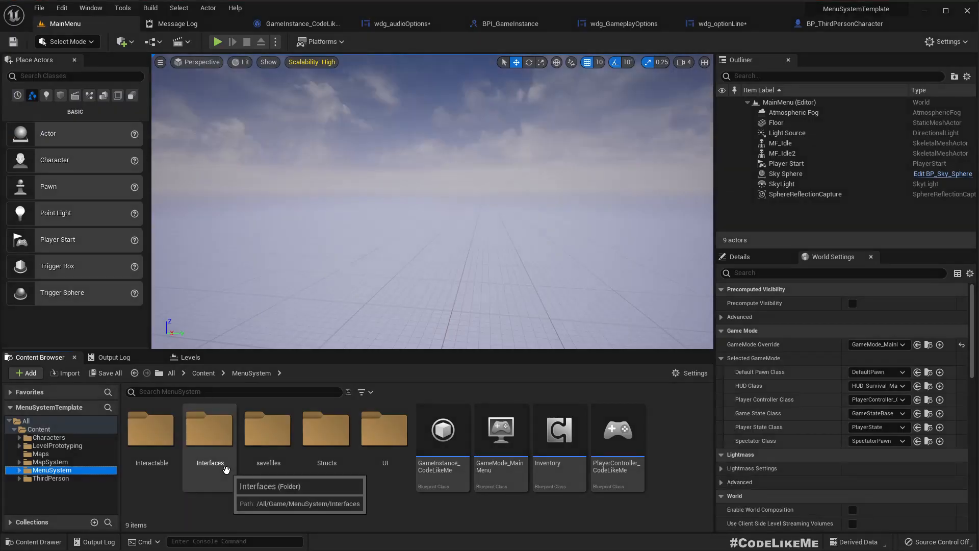
- Play the MainMenu level and look through the graphics, display, audio, gameplay and controls settings pages before returning to the main menu
left_click(216, 42)
left_click(207, 172)
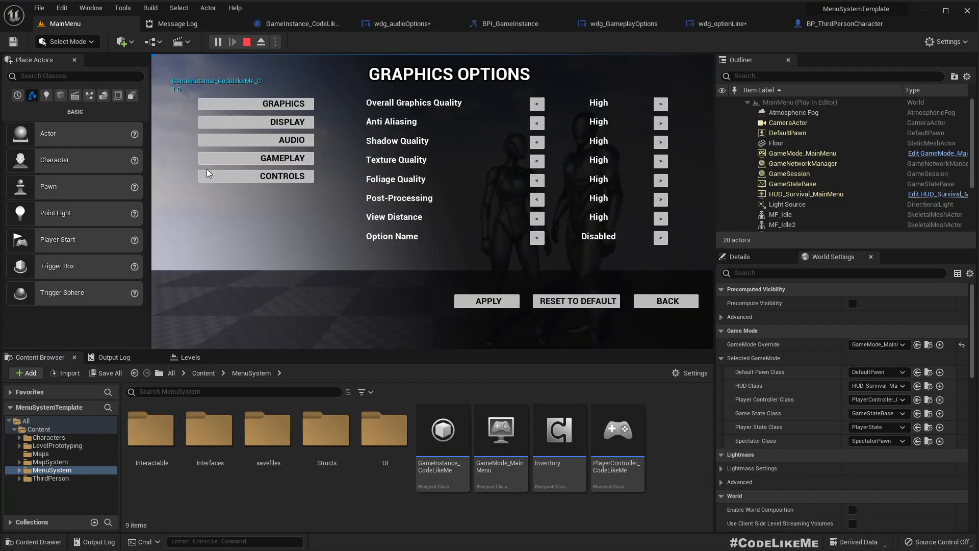
left_click(269, 122)
left_click(268, 139)
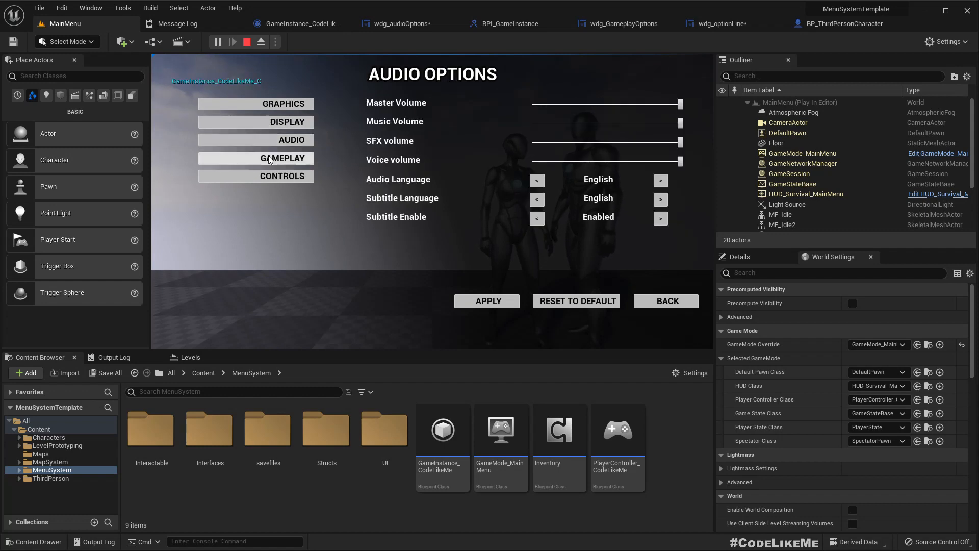
left_click(269, 159)
left_click(273, 177)
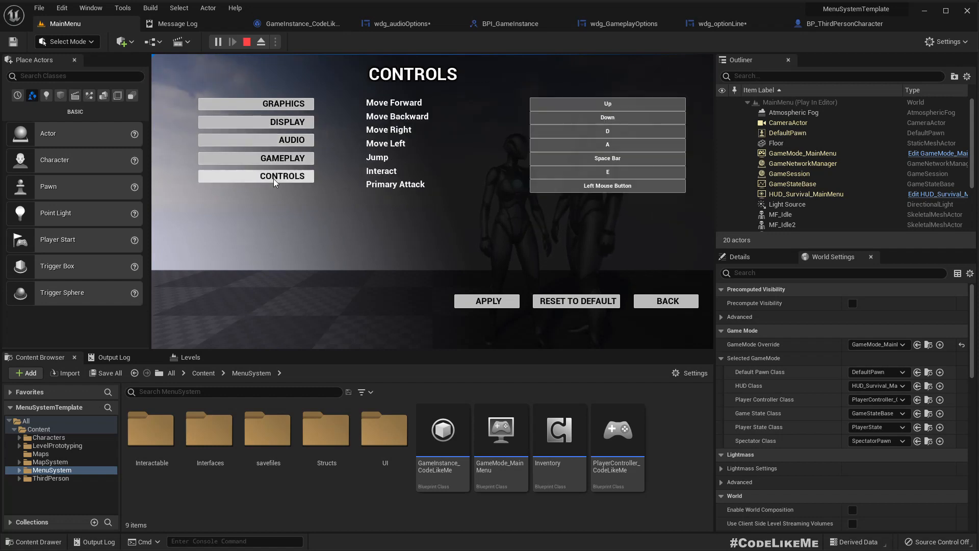
left_click(262, 122)
left_click(263, 103)
left_click(268, 141)
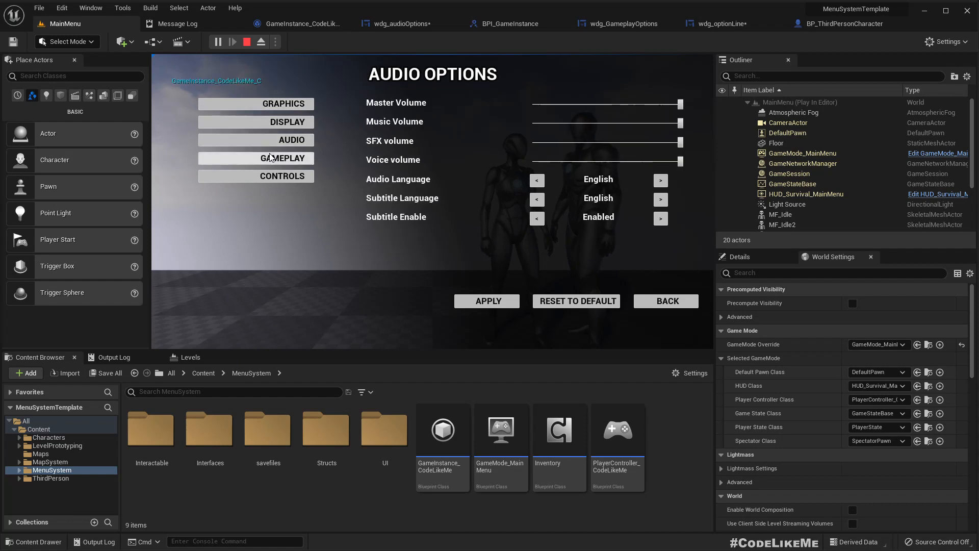
left_click(271, 158)
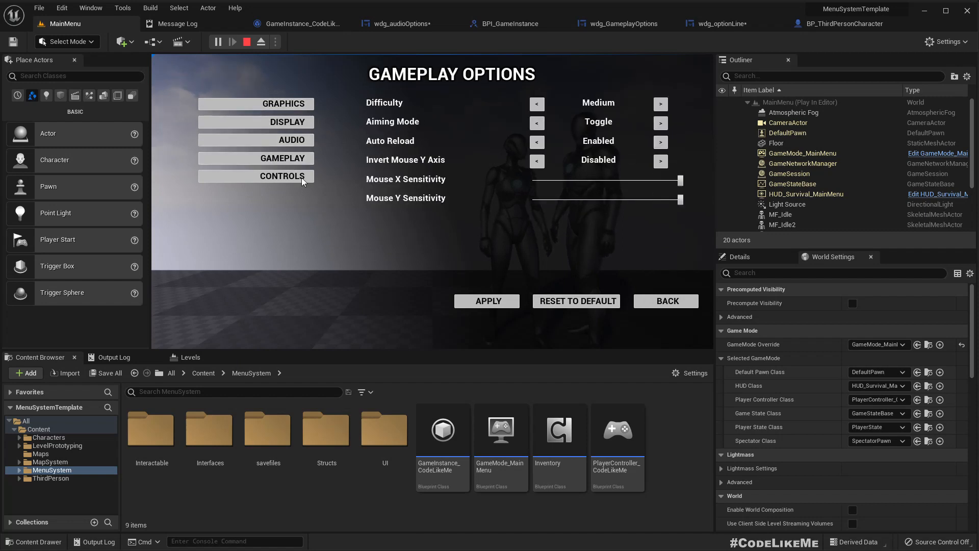
left_click(666, 301)
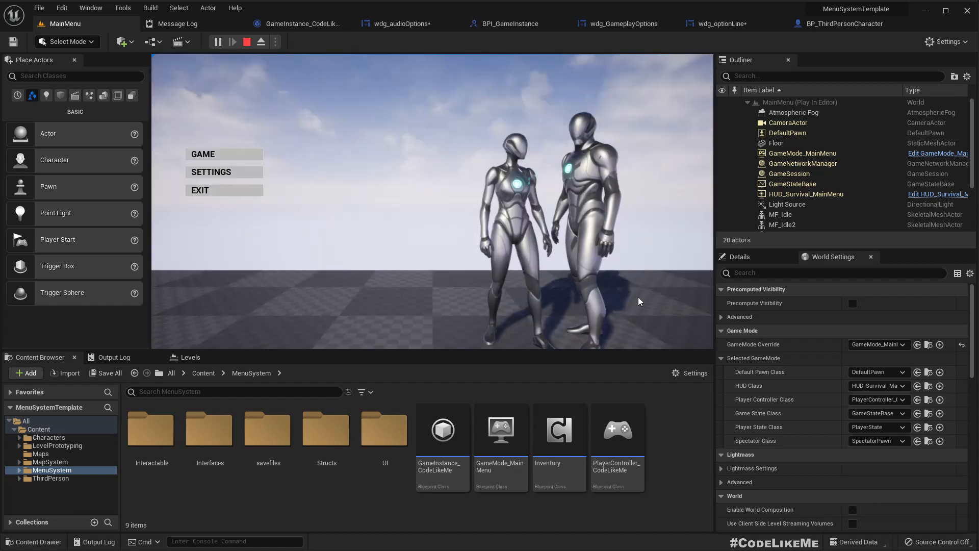
- Start the game from the main menu, check the pause menu's settings page in-game, and end the play session
left_click(202, 153)
left_click(204, 173)
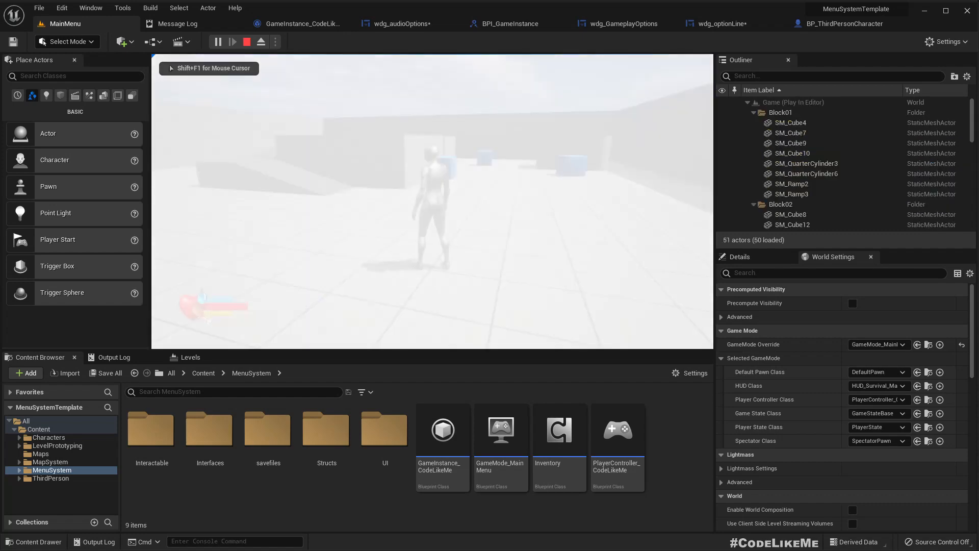
key("w")
key("Escape")
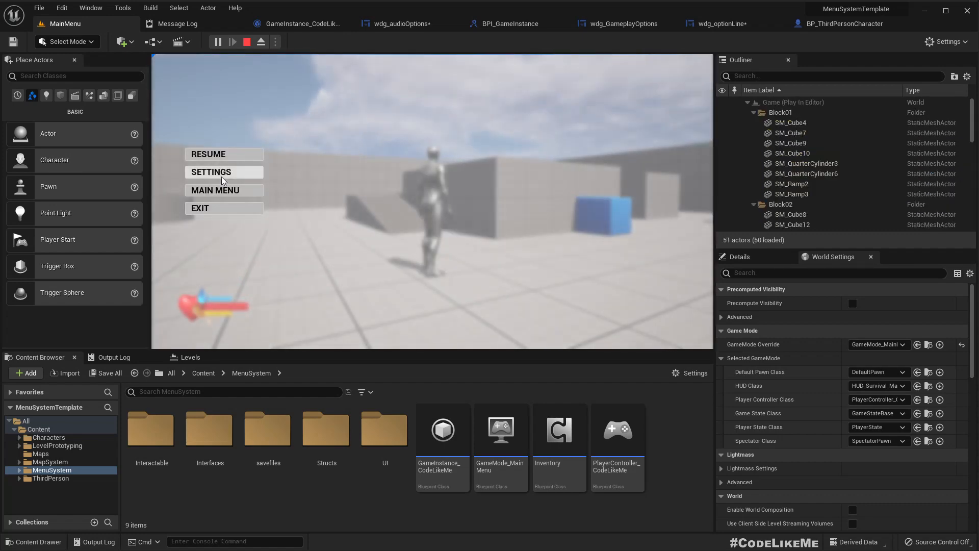
left_click(216, 172)
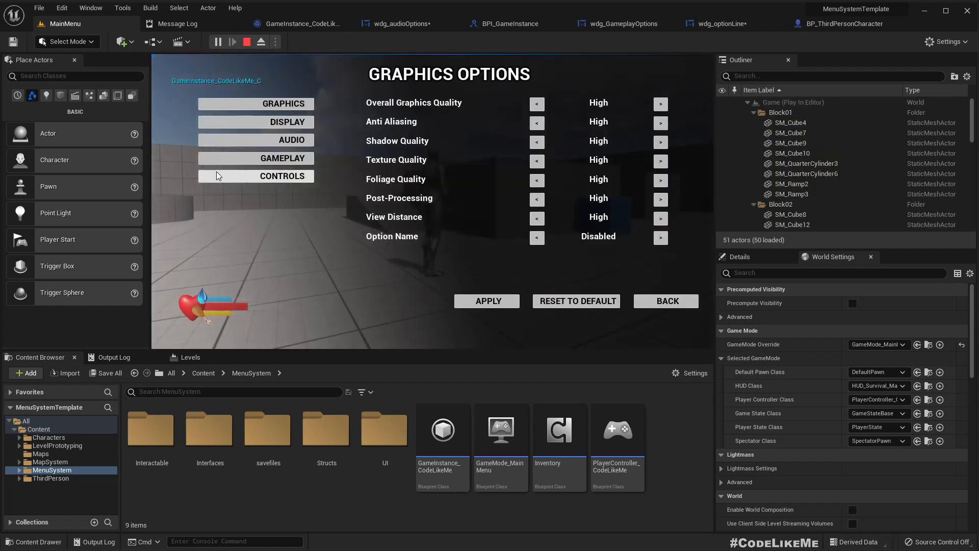
left_click(653, 298)
key("Escape")
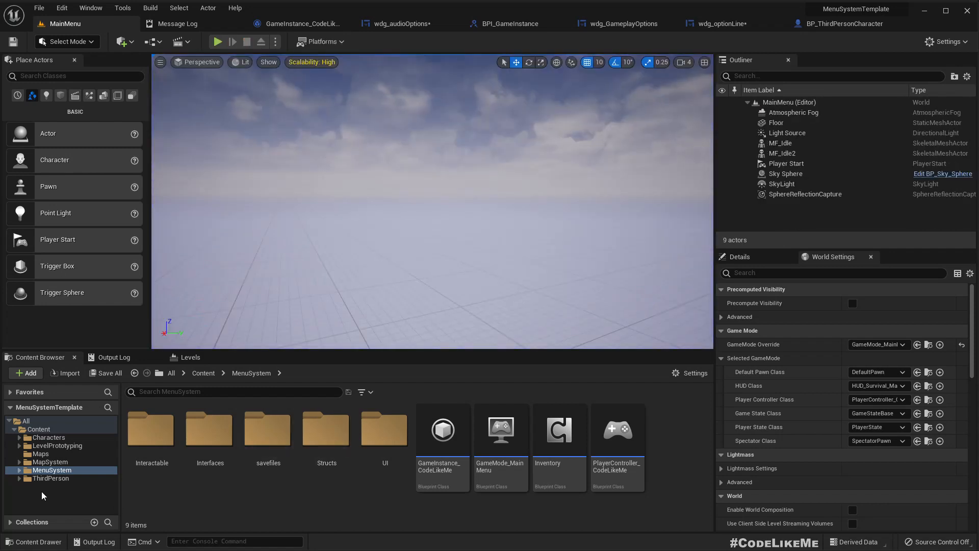
- Open the migrated OpenWorld level from the Maps folder, saving the modified wdg_audioOptions and wdg_optionLine widgets
left_click(39, 453)
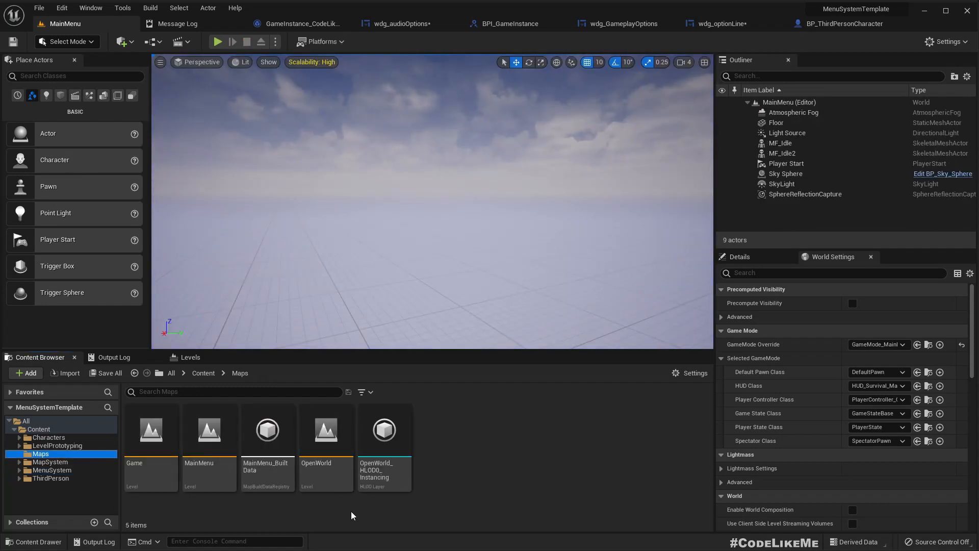
double_click(323, 444)
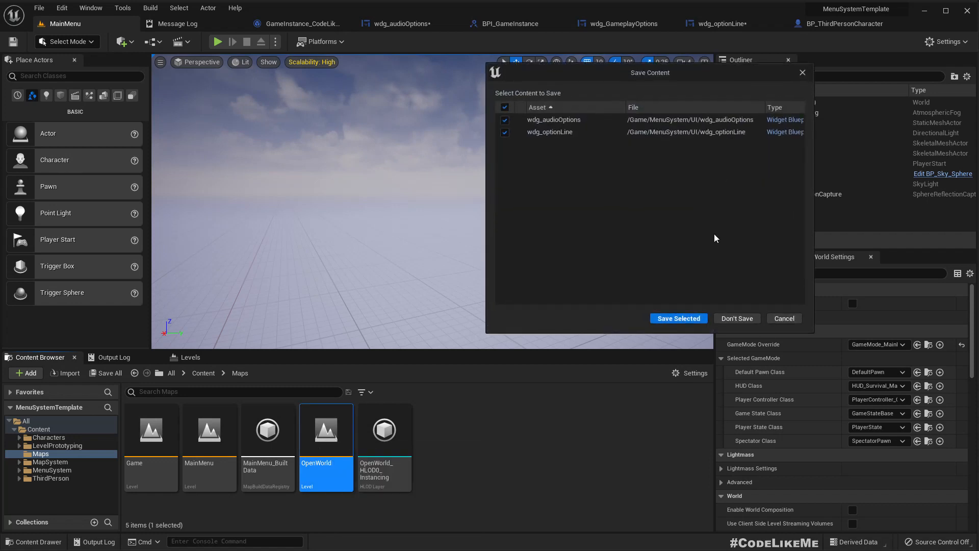
key("Return")
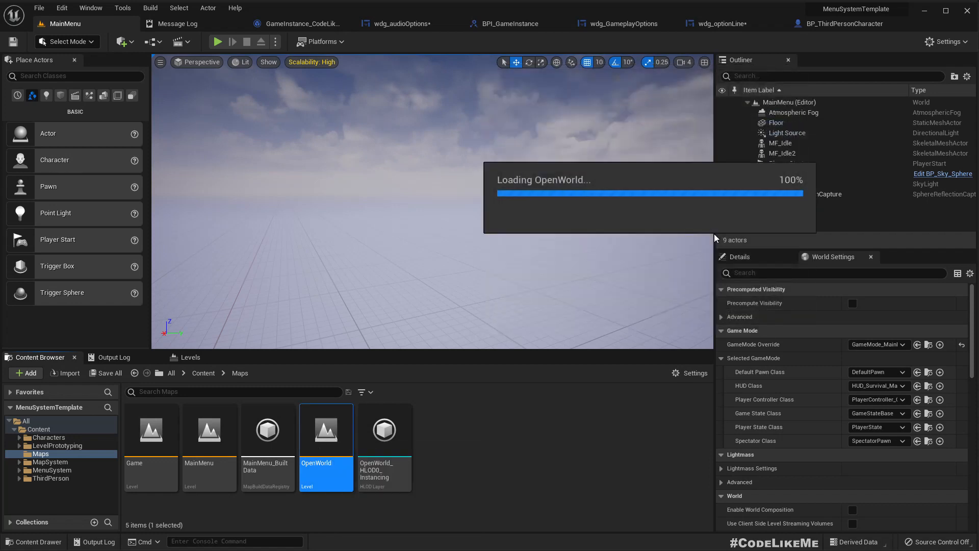
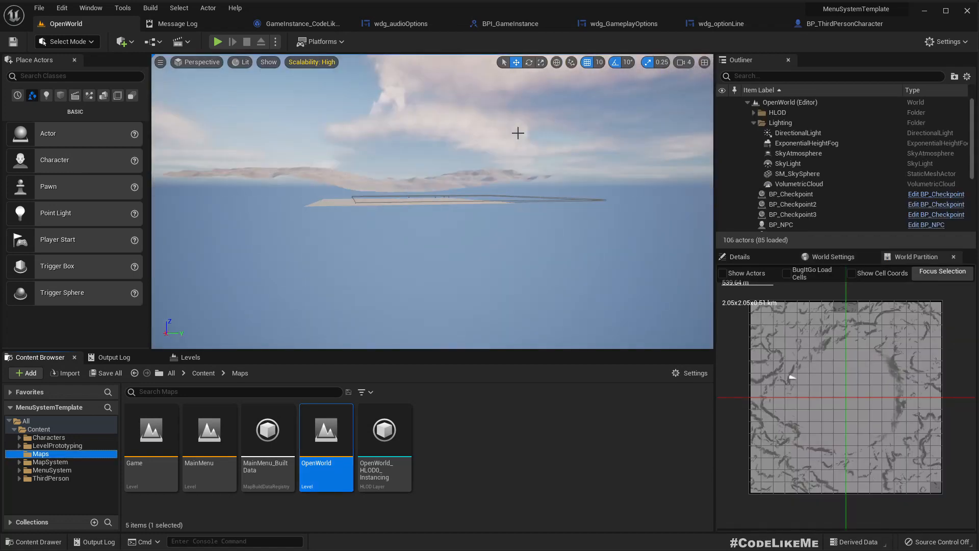
mouse_move(527, 181)
right_mouse_down()
mouse_move(554, 214)
mouse_move(517, 186)
right_mouse_up()
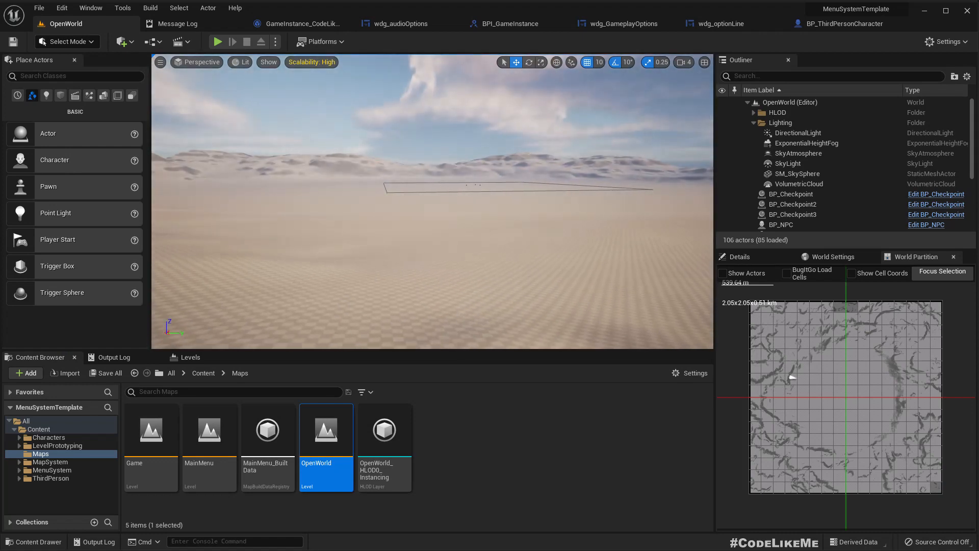
- Review OpenWorld's game mode classes in World Settings, and play-test the level by running the character around
left_click(819, 258)
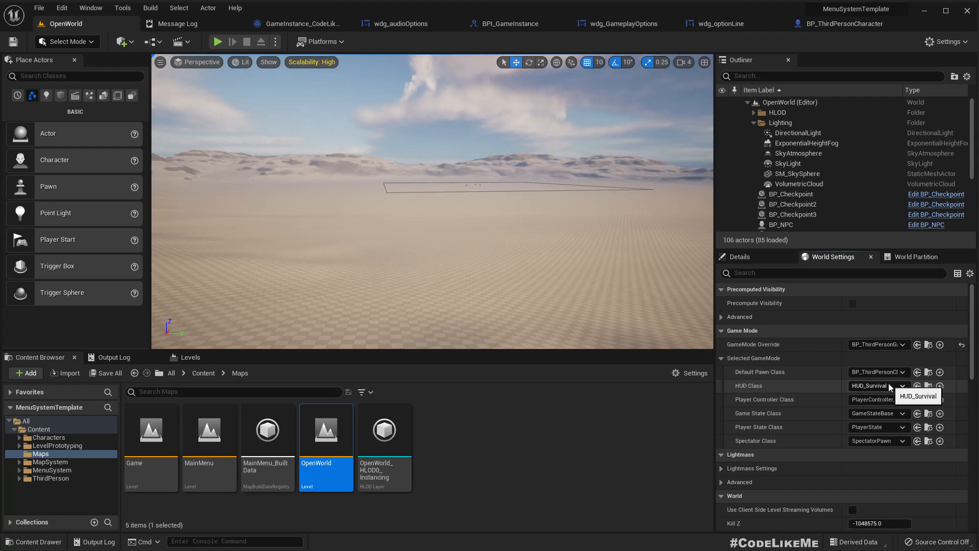
right_click_drag(485, 236, 536, 245)
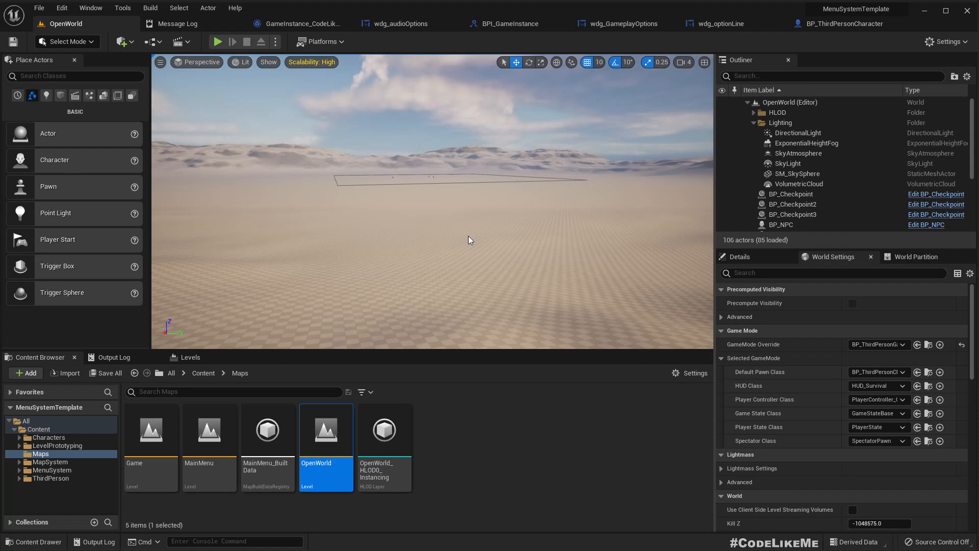
key("alt+p")
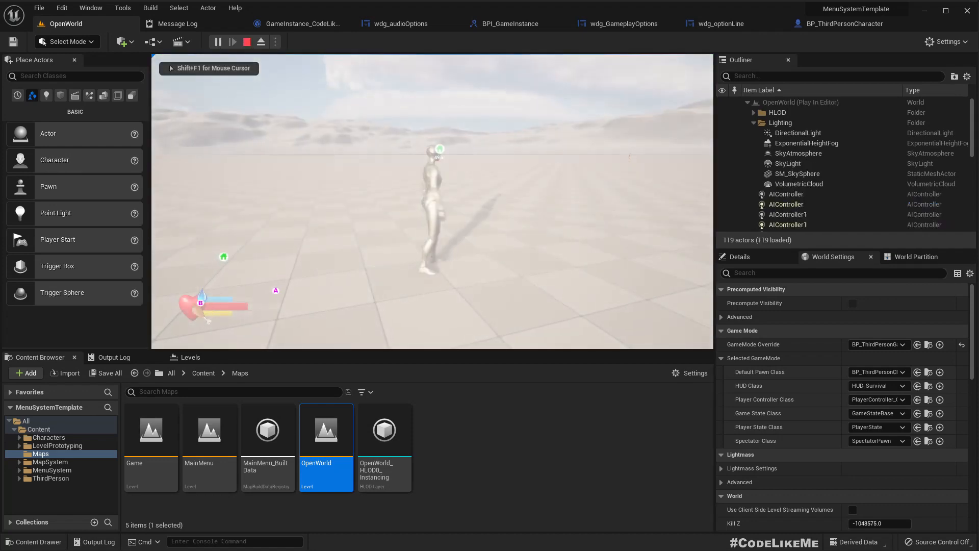
key("w")
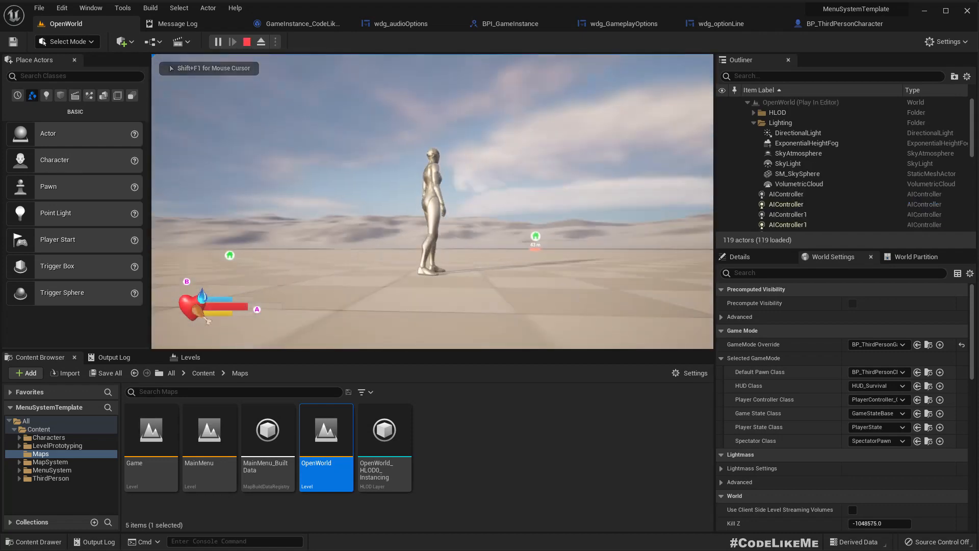
key("w")
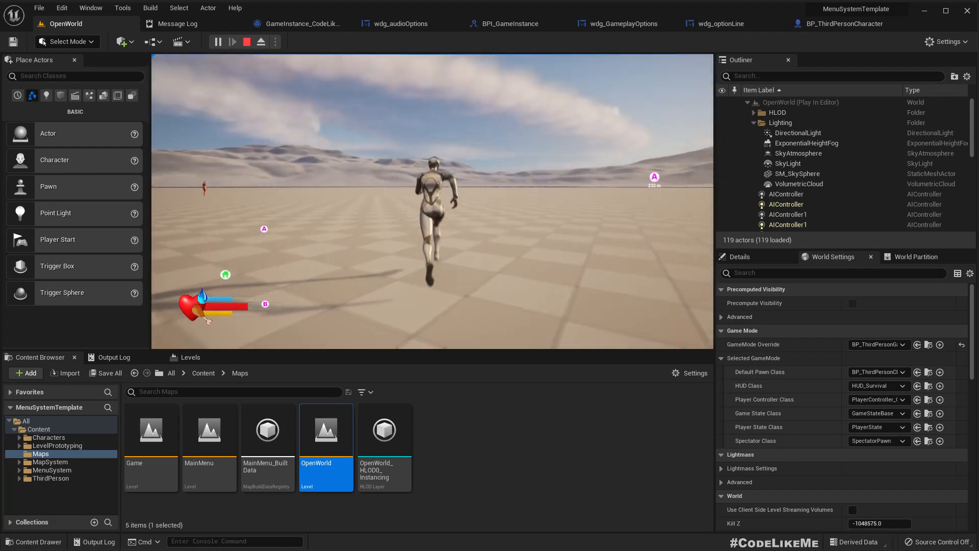
key("w")
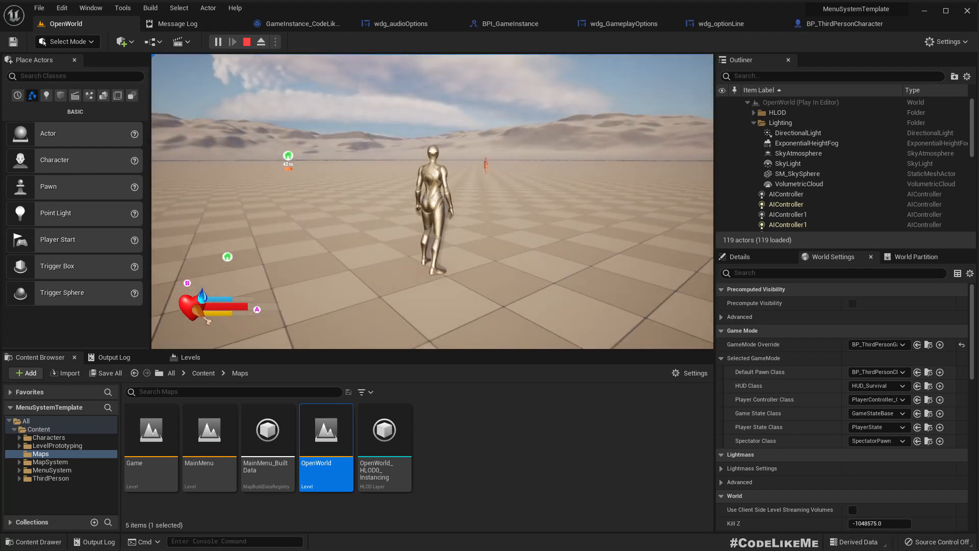
key("Escape")
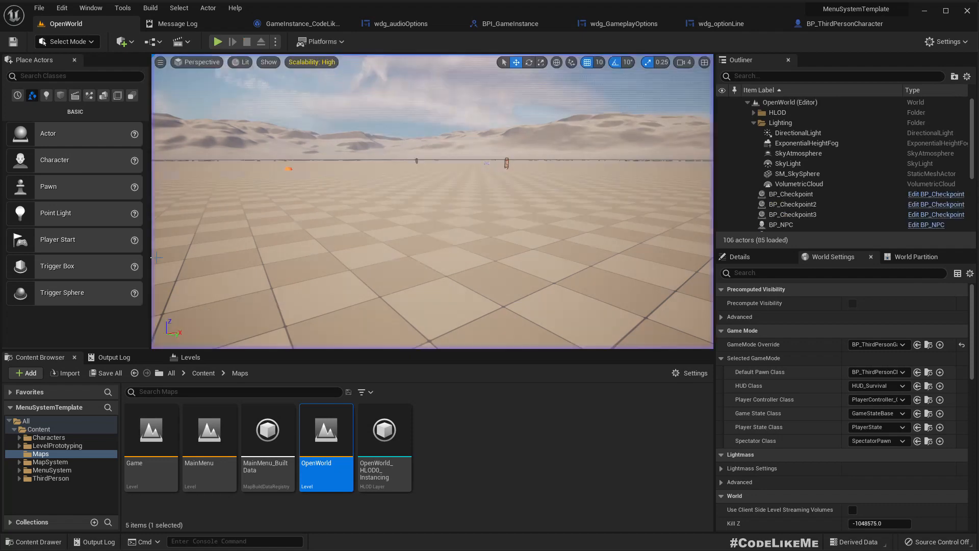
- Locate the level's game mode blueprint in ThirdPerson/Blueprints and duplicate it as BP_ThirdPersonGameMode_Maps
left_click(575, 422)
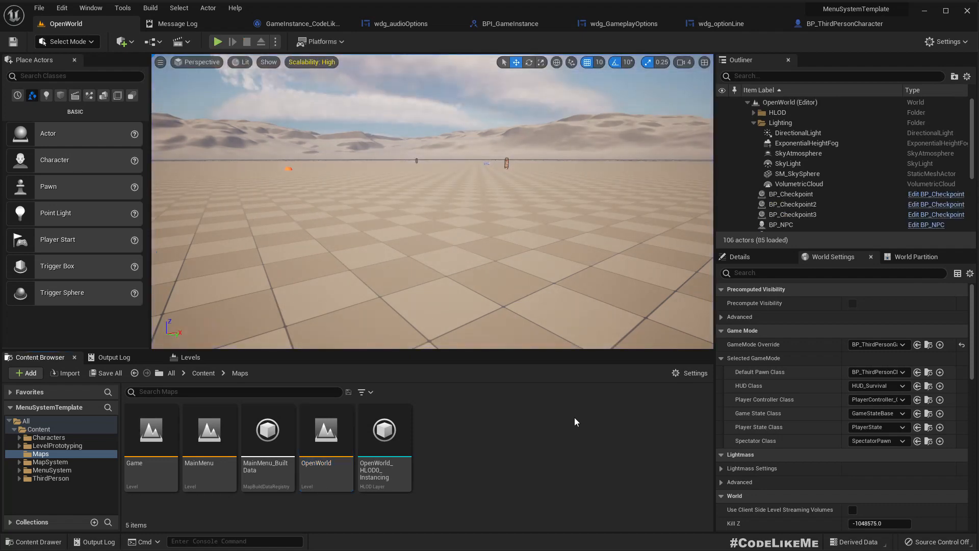
left_click(929, 344)
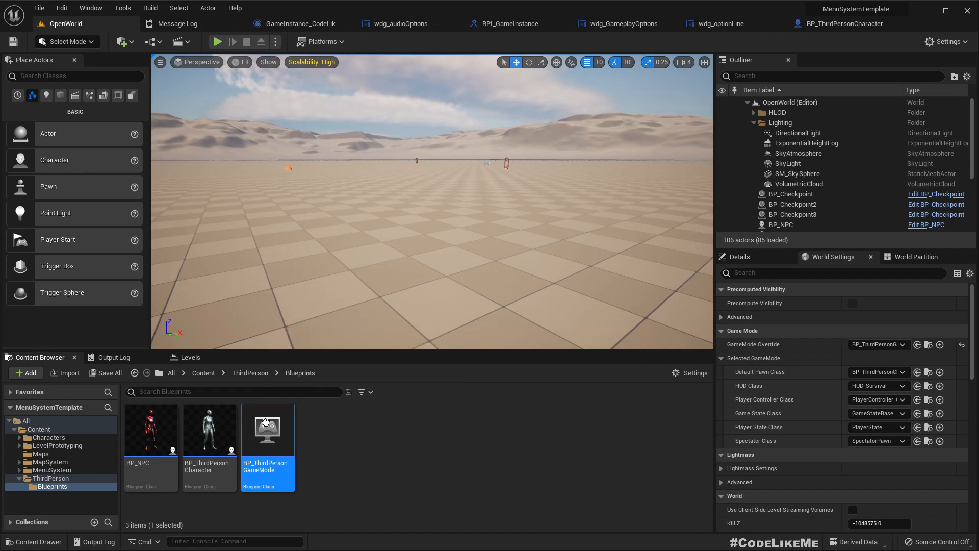
key("ctrl+d")
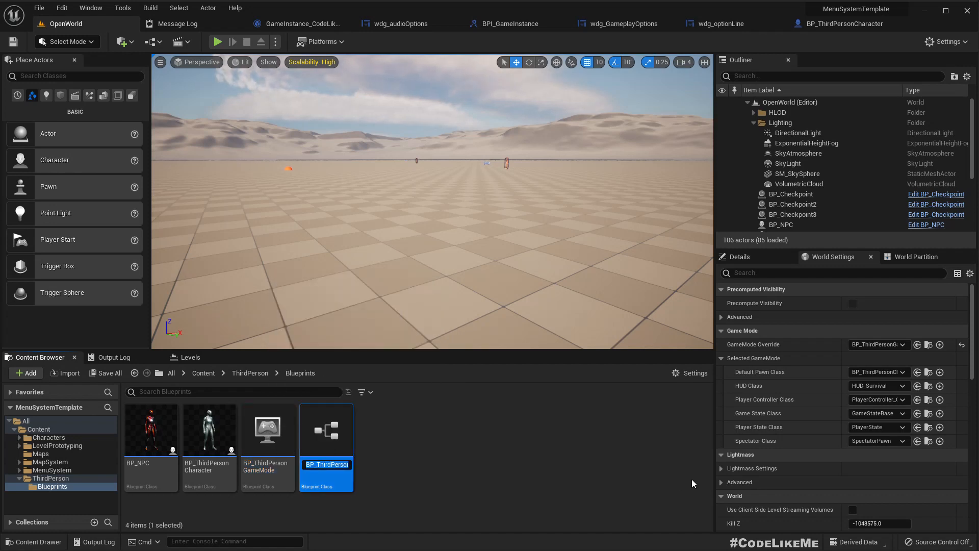
key("BackSpace")
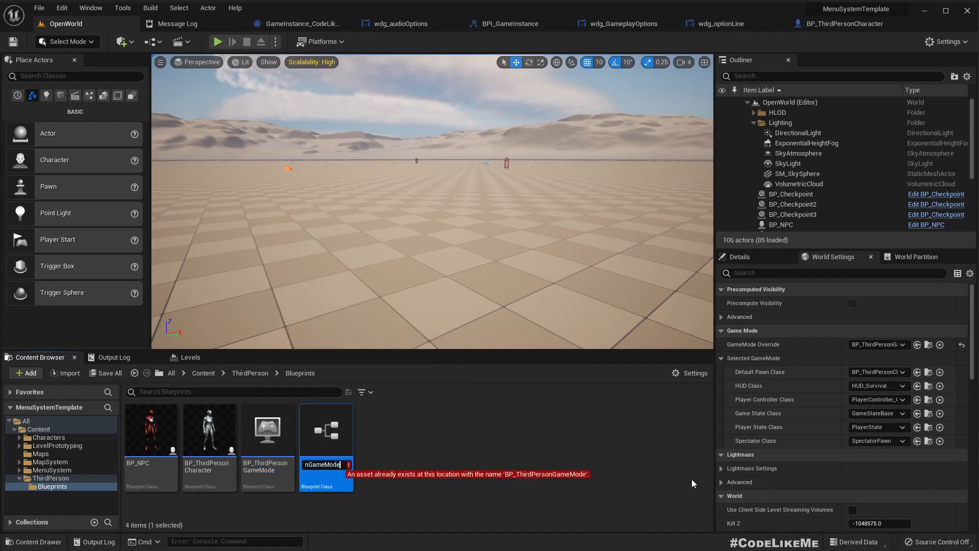
type("_Maps")
key("Return")
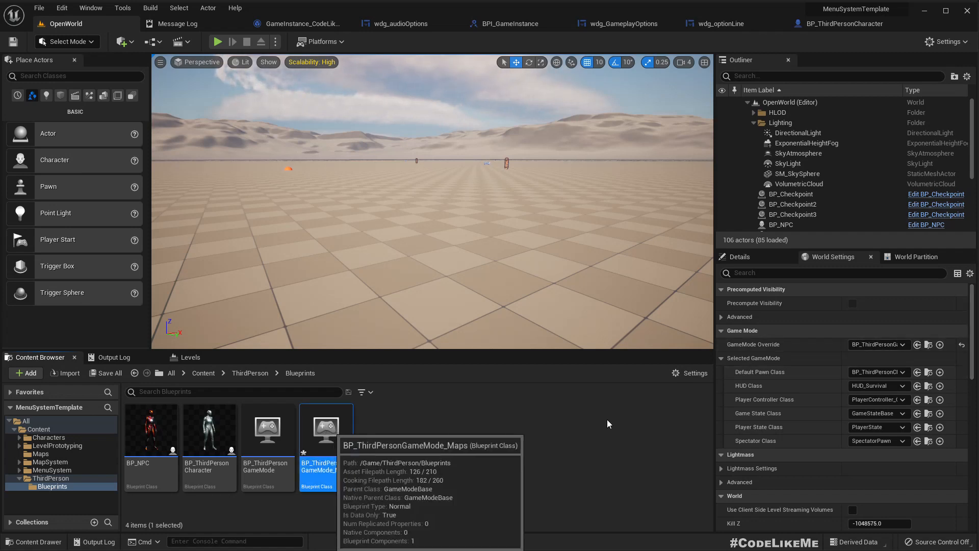
- Override OpenWorld's game mode with BP_ThirdPersonGameMode_Maps, using CodelikeMe_Hud as HUD class and CodeLikeMe_PlayerController as player controller class
left_click(919, 346)
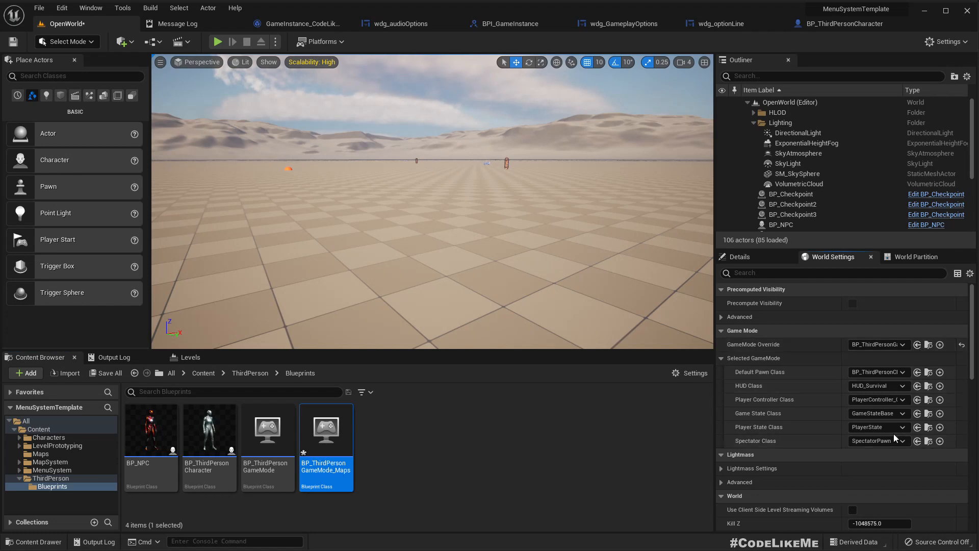
left_click(861, 387)
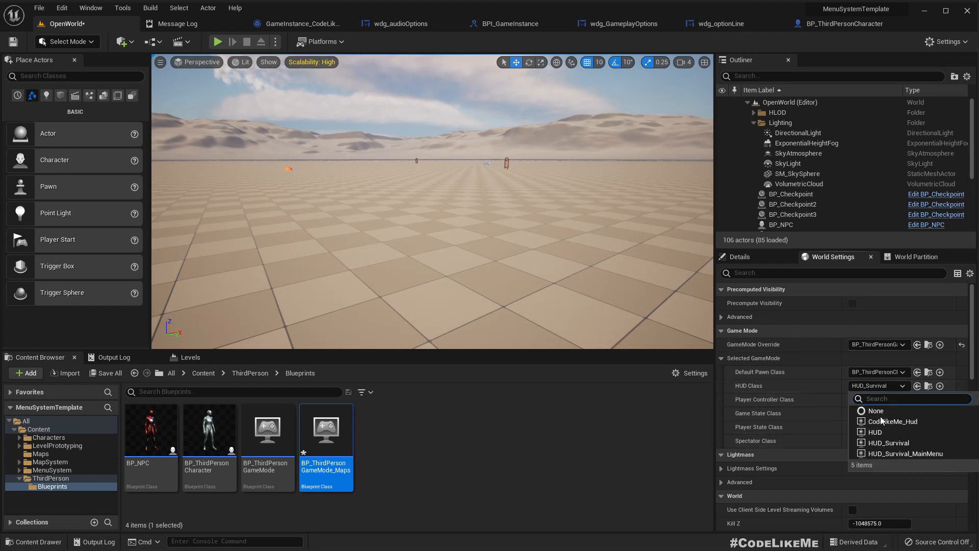
left_click(885, 420)
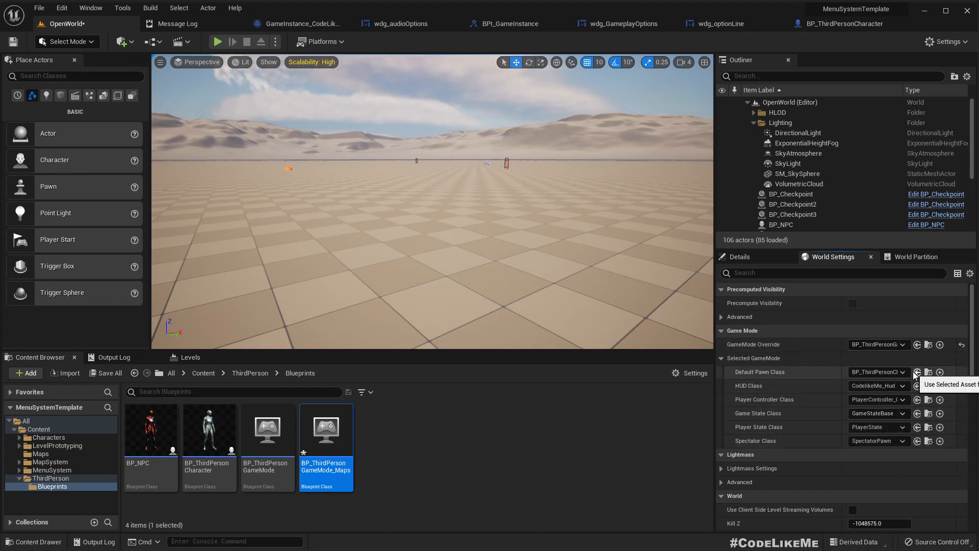
left_click(891, 400)
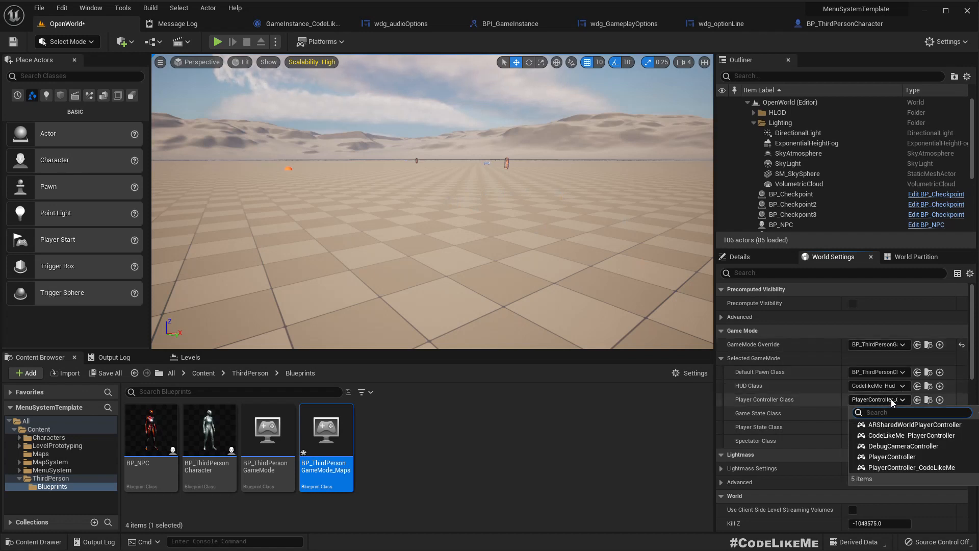
left_click(904, 435)
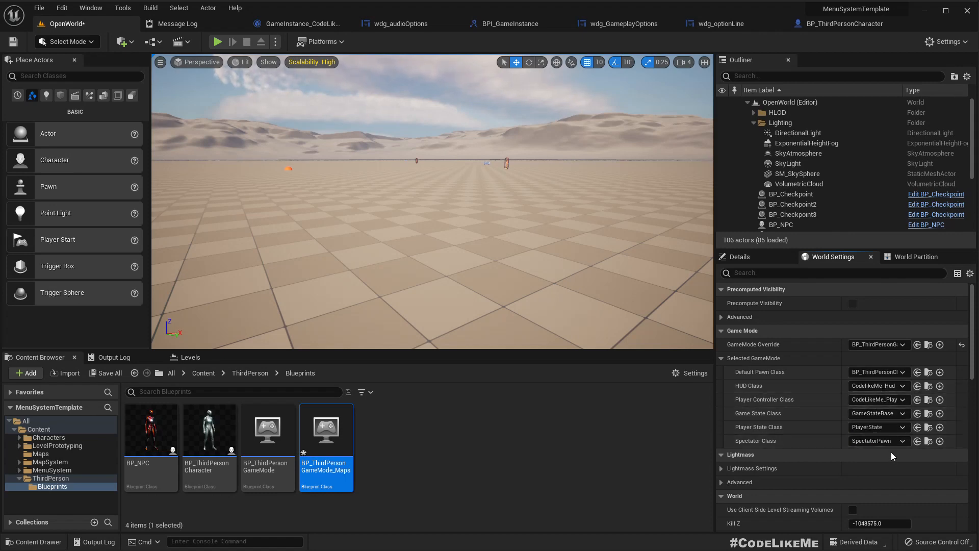
- Play-test OpenWorld in full screen, running the character around to check the minimap and the moving NPCs, and stop the session
right_click_drag(549, 167, 548, 166)
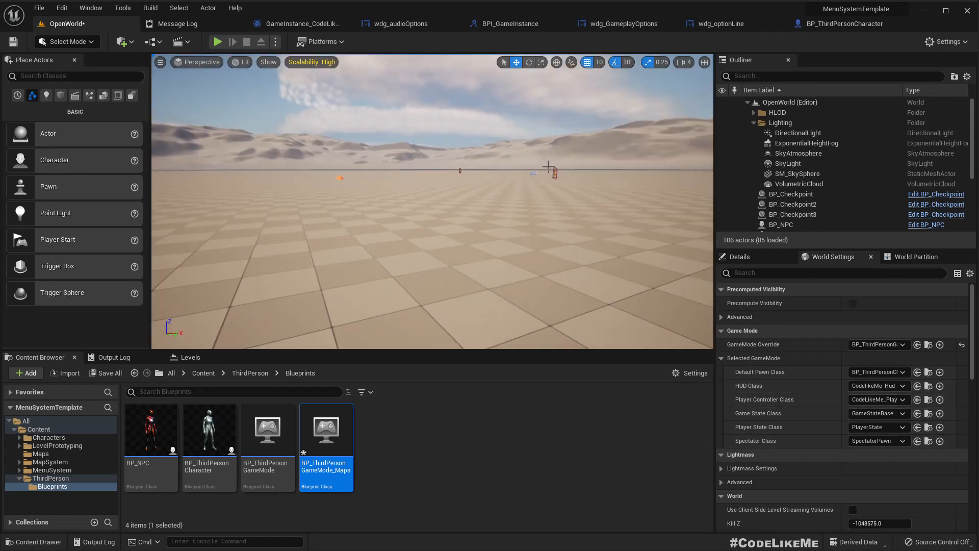
key("alt+p")
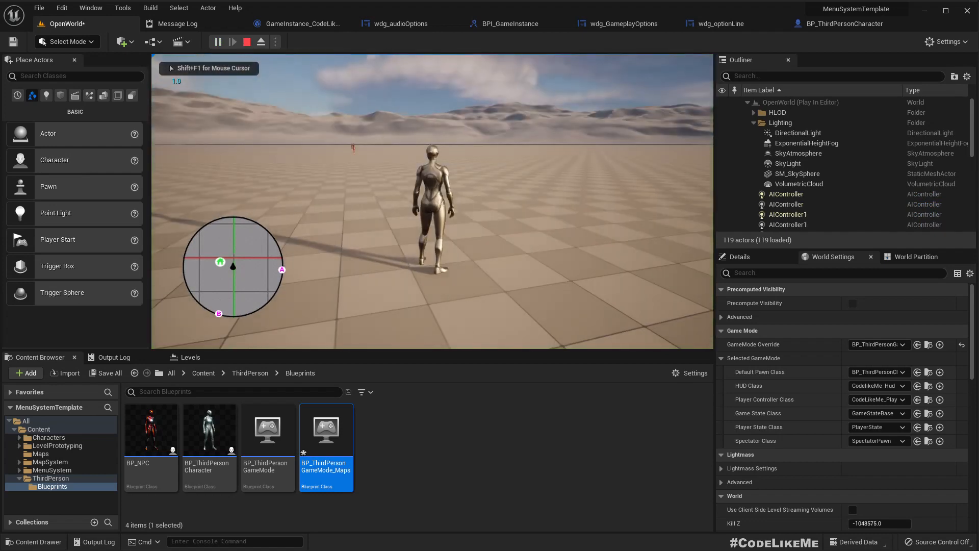
key("F11")
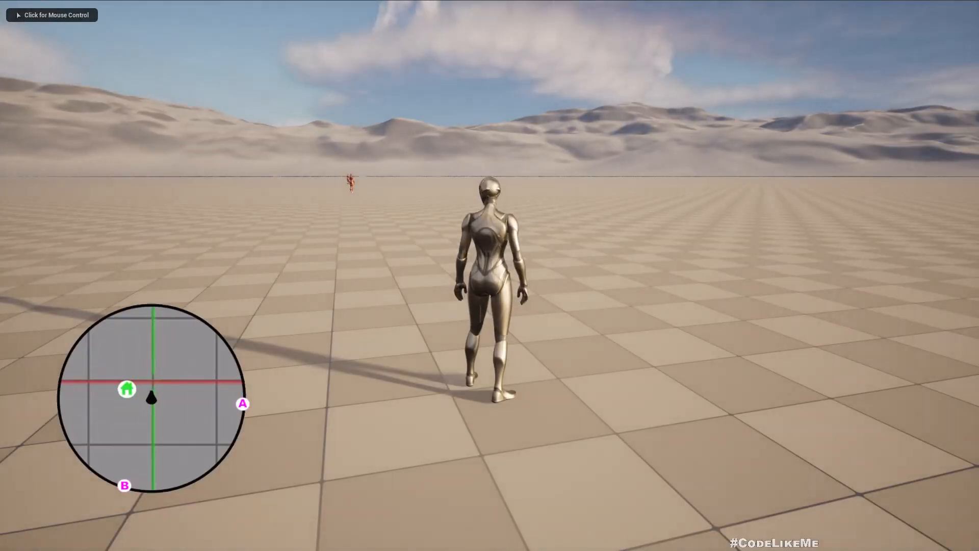
left_click(490, 275)
key("w")
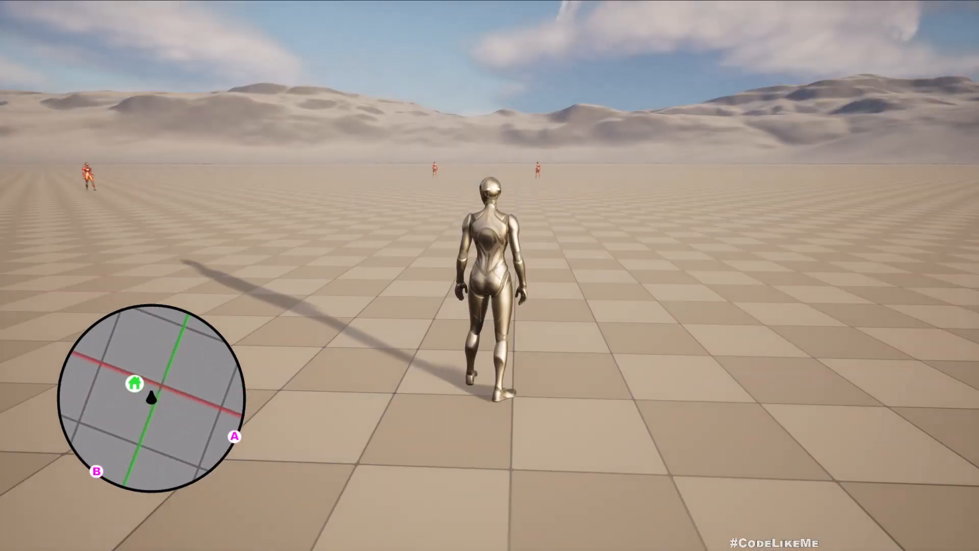
key("w")
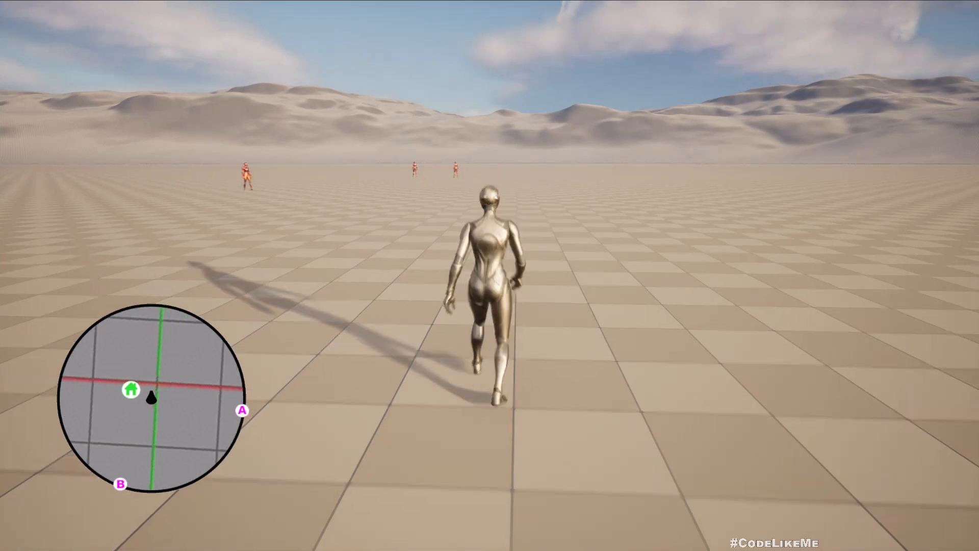
key("Escape")
- Inspect the BP_NPC blueprint of an NPC in the level, locate its mesh's anim class ABP_Quinn in the project, and open it
right_click_drag(608, 254, 553, 276)
key("w")
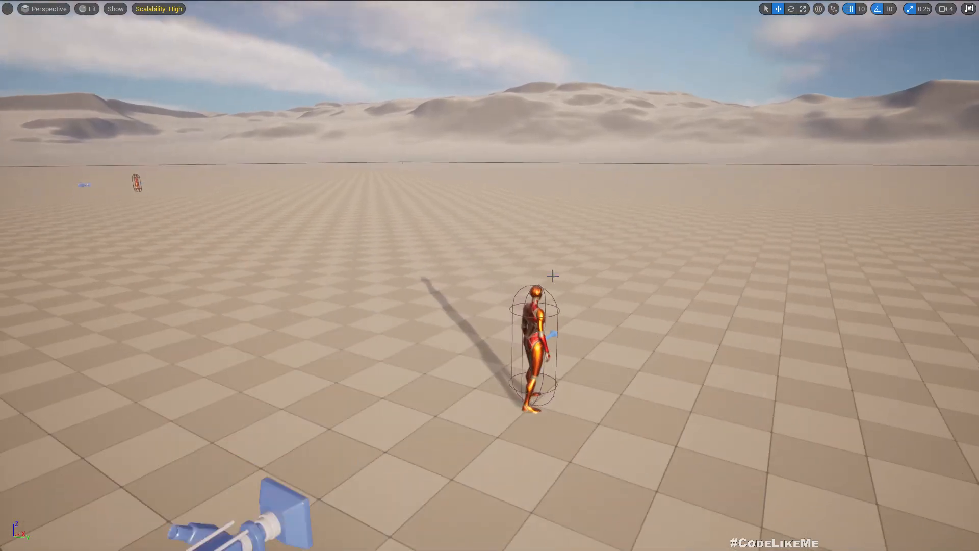
key("F11")
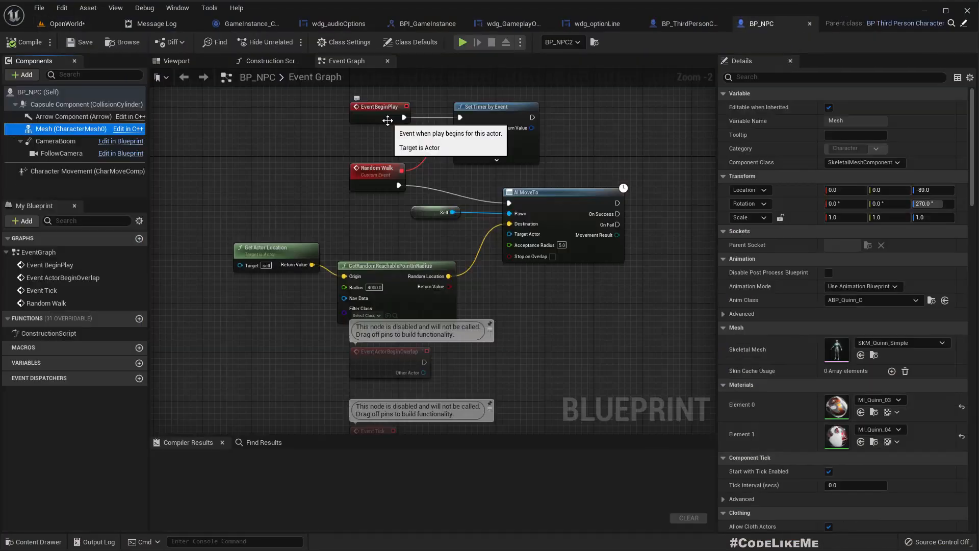
left_click(931, 301)
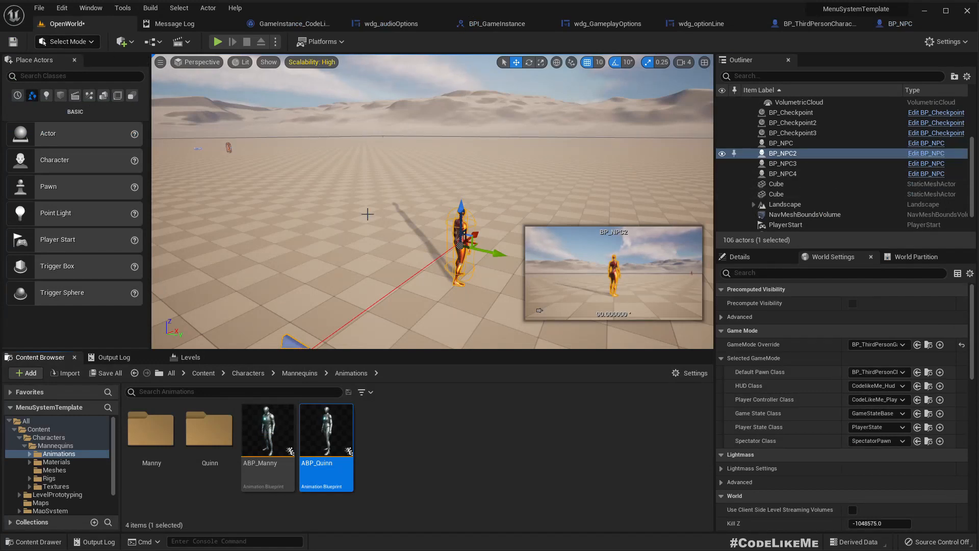
scroll(66, 454, "down", 2)
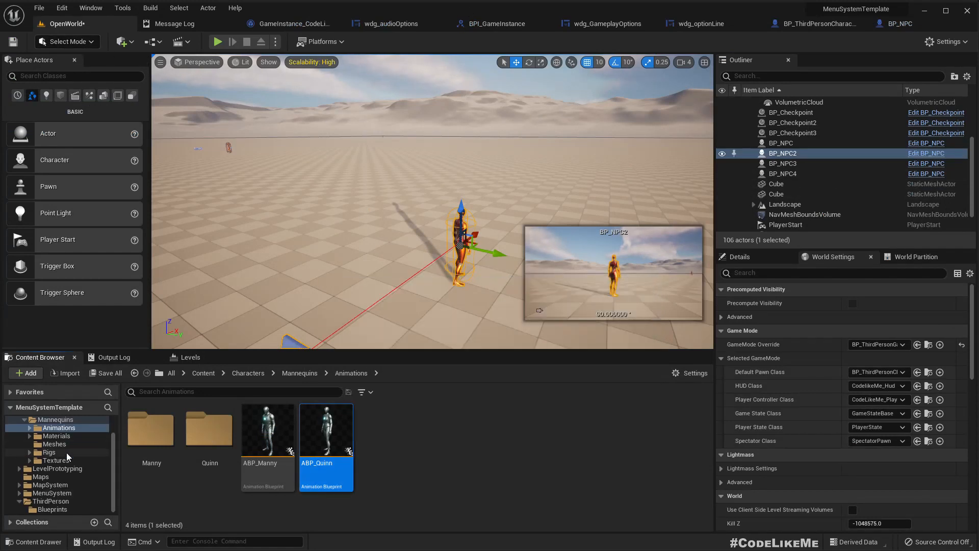
scroll(72, 452, "up", 2)
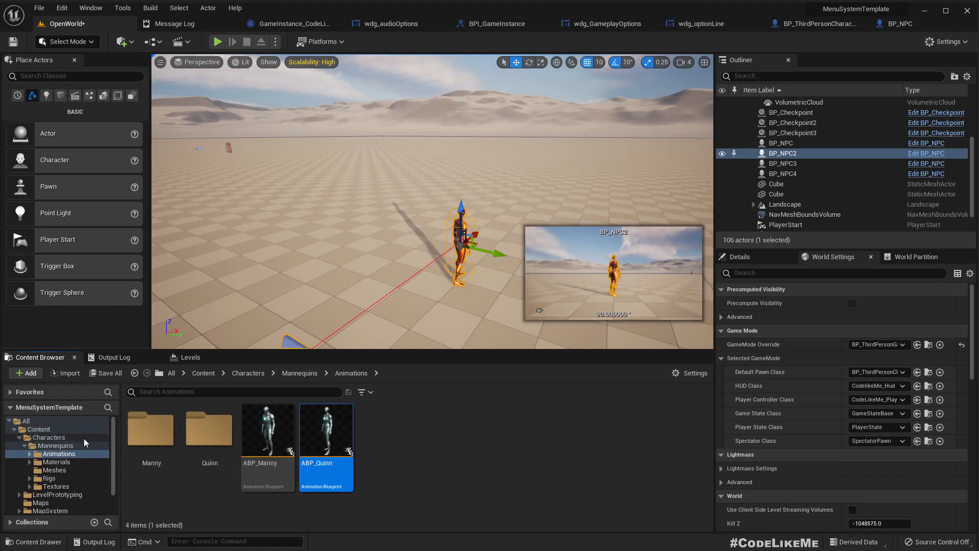
scroll(83, 439, "down", 2)
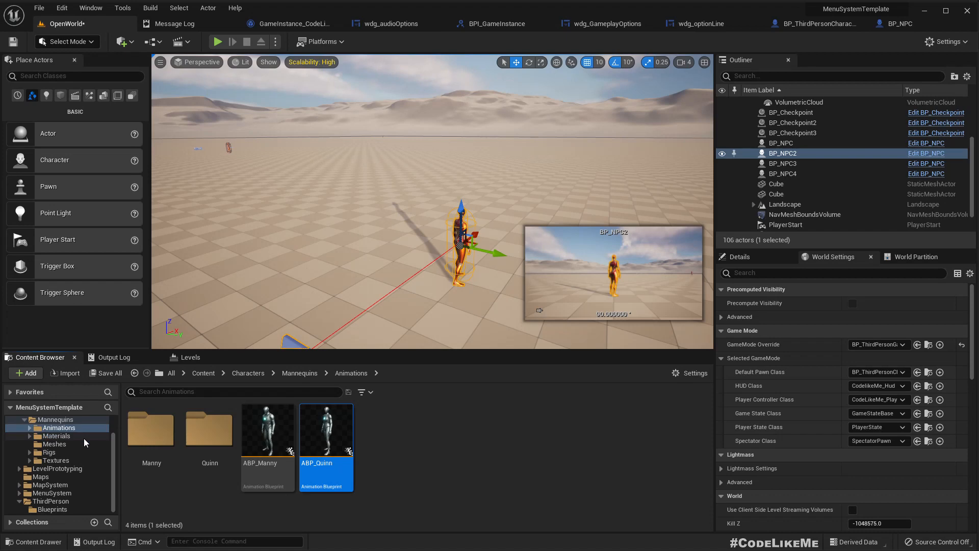
scroll(83, 443, "up", 1)
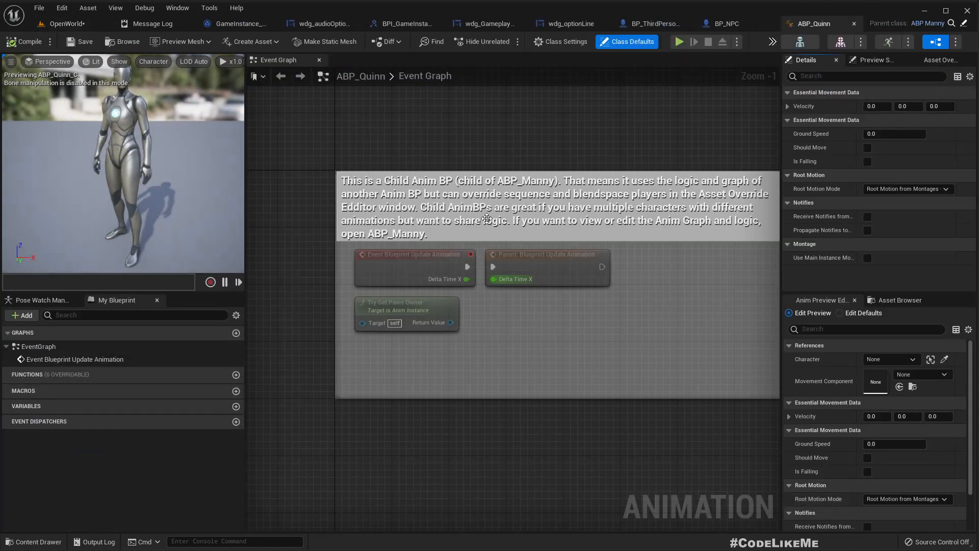
- Open ABP_Quinn's parent class ABP_Manny and examine its AnimGraph and Event Graph logic
scroll(416, 247, "down", 4)
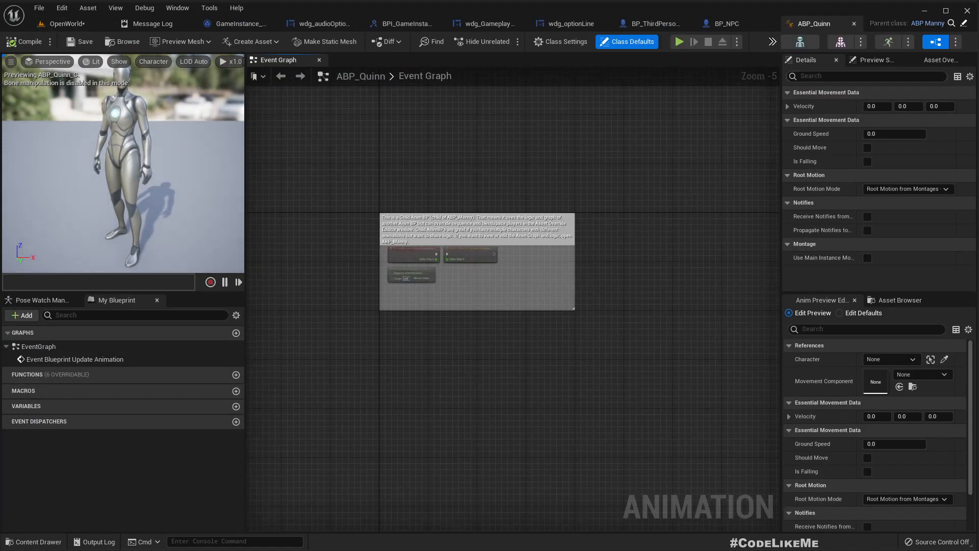
left_click(964, 24)
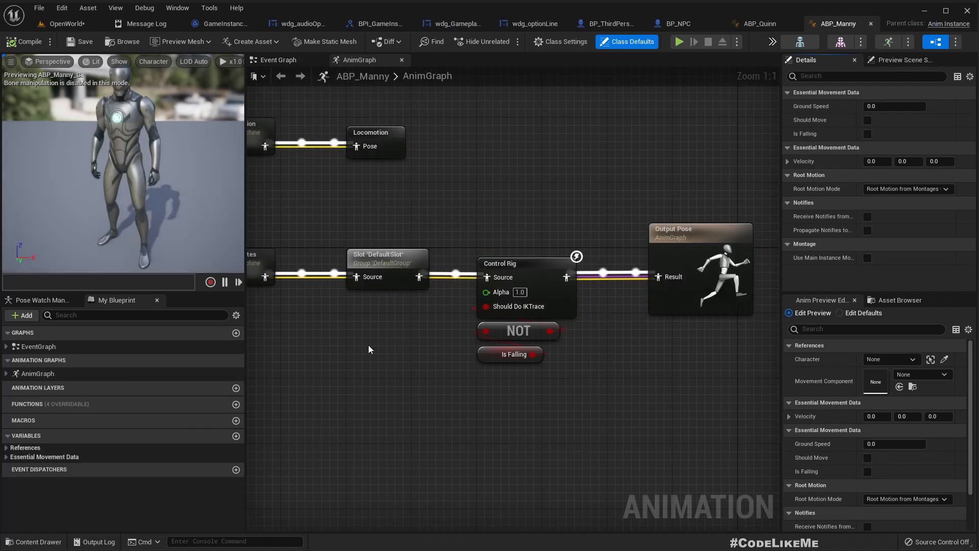
left_click(551, 263)
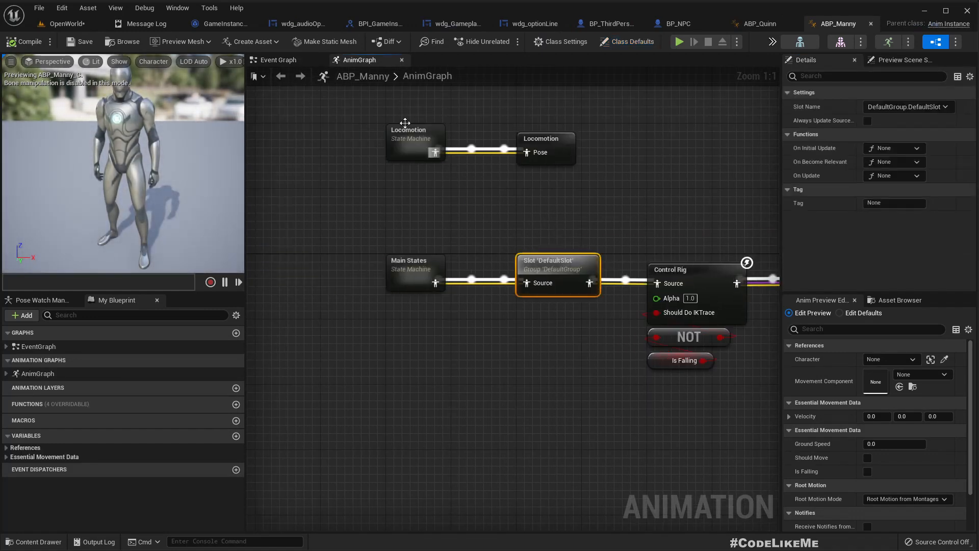
left_click(278, 60)
right_click_drag(413, 277, 332, 247)
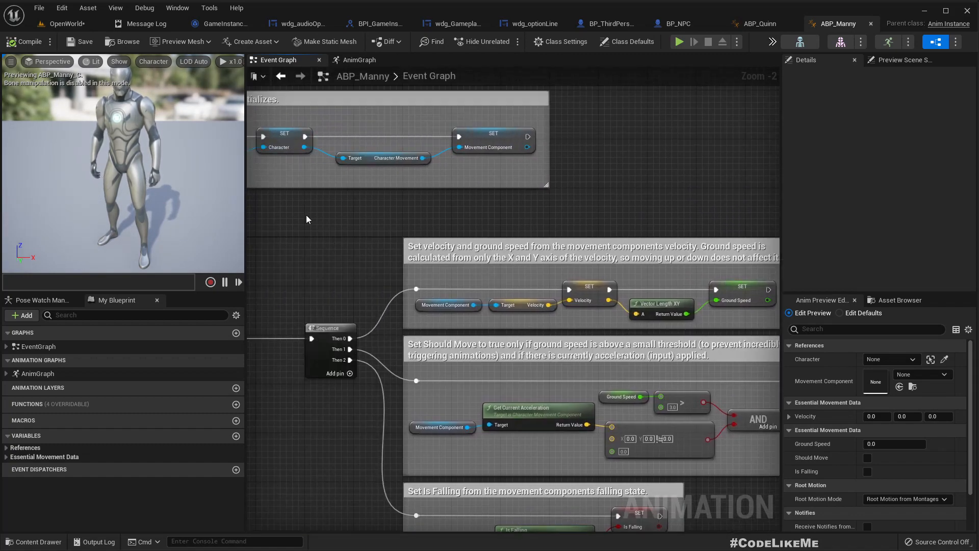
- Set ABP_Manny's debug object to the ABP_Quinn_C_0 instance in BP_NPC2
left_click(66, 23)
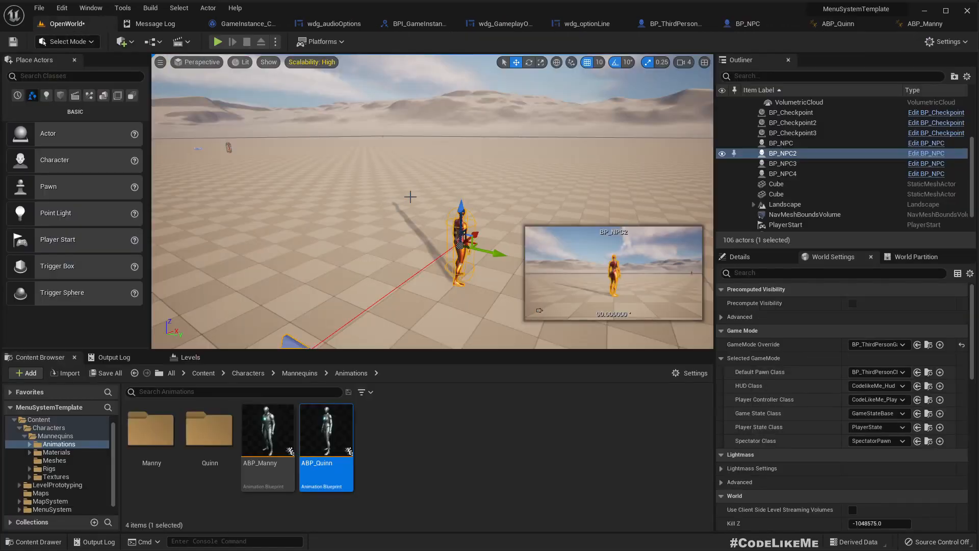
right_click_drag(408, 189, 490, 209)
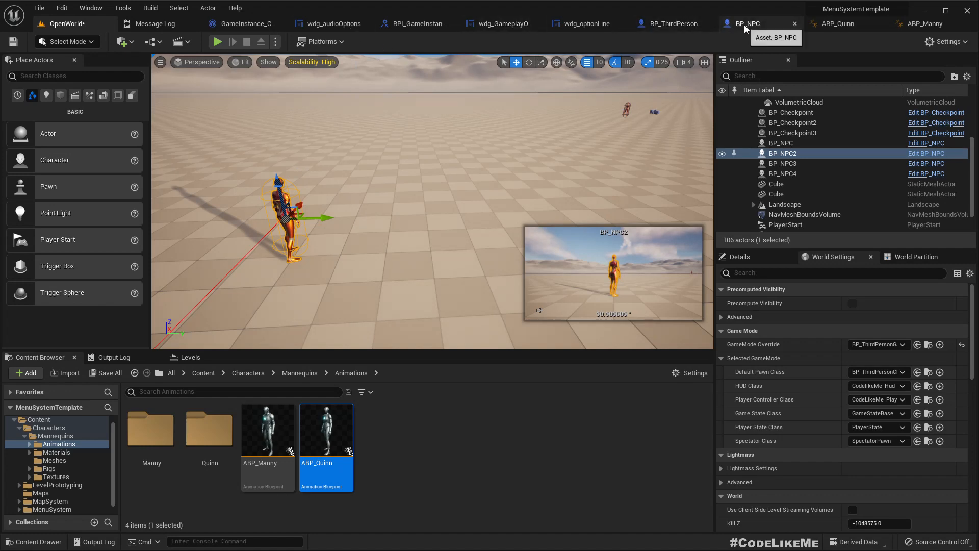
left_click(923, 23)
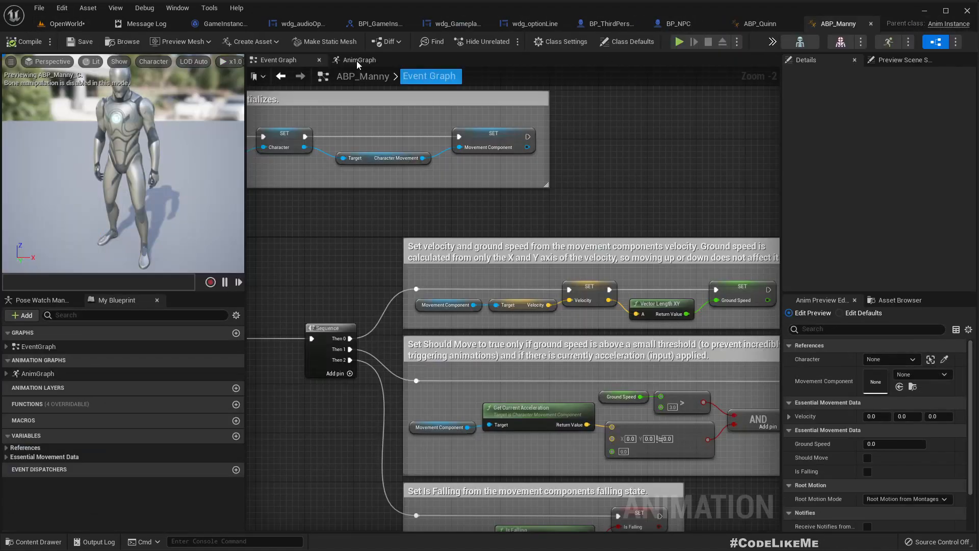
left_click(774, 43)
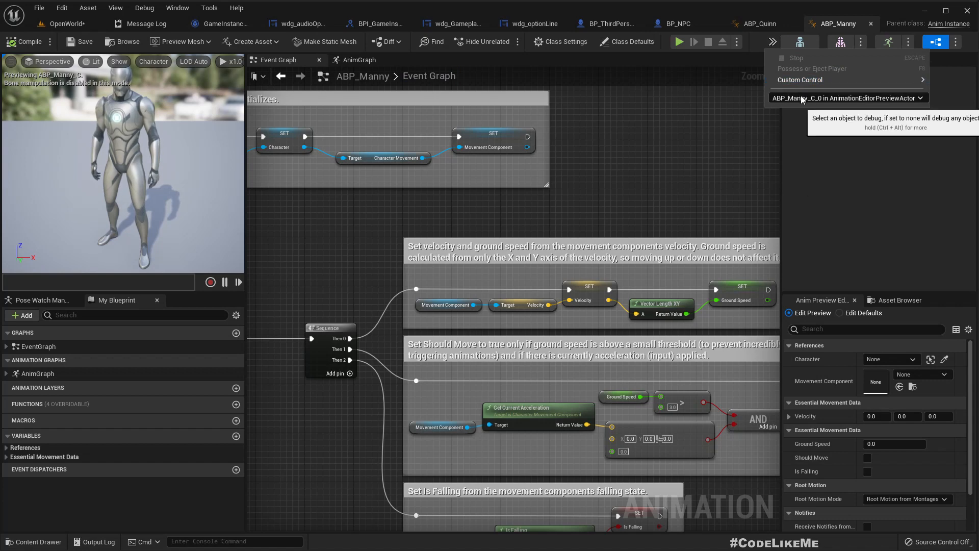
left_click(847, 97)
left_click(850, 153)
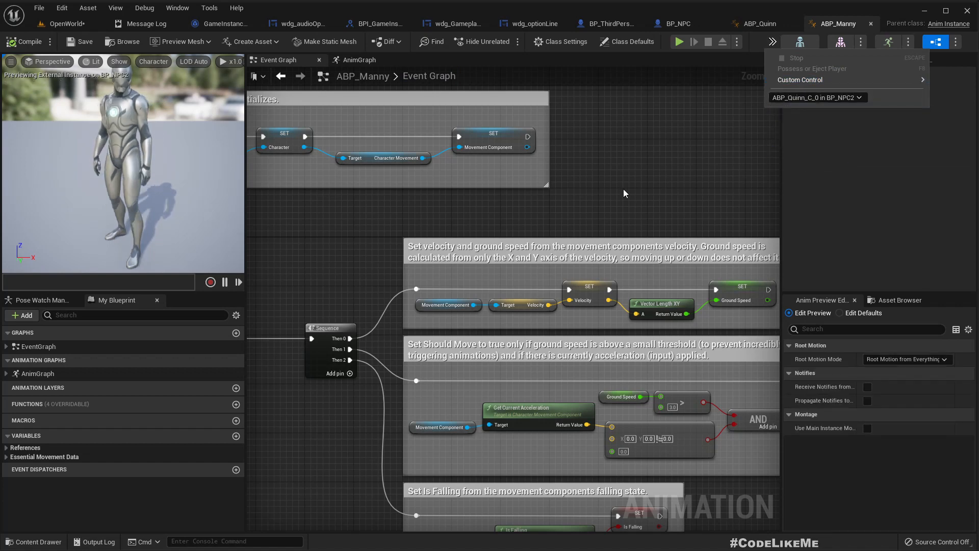
right_click_drag(623, 189, 563, 149)
- Play the level and examine the live execution flow and the Ground Speed, acceleration and Should Move values in ABP_Manny's Event Graph
left_click(66, 23)
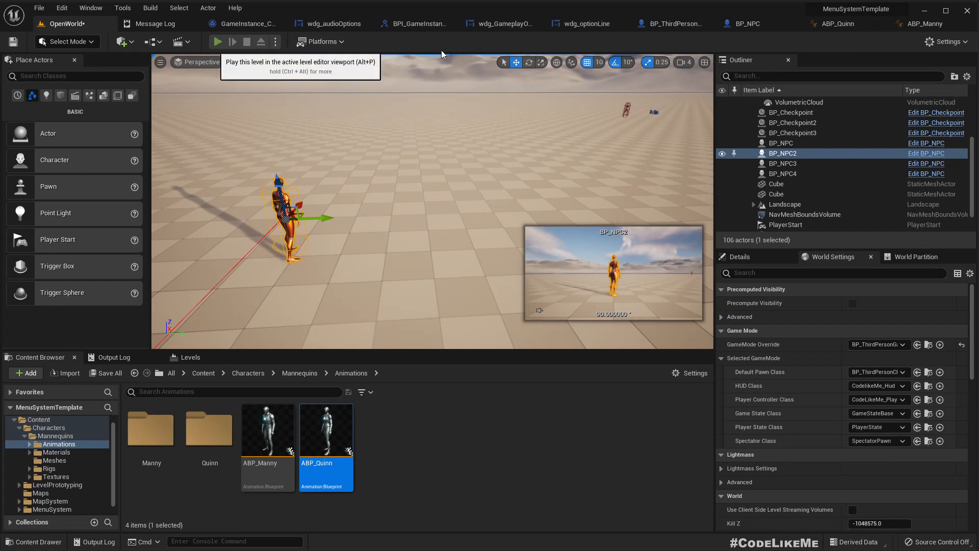
key("alt+p")
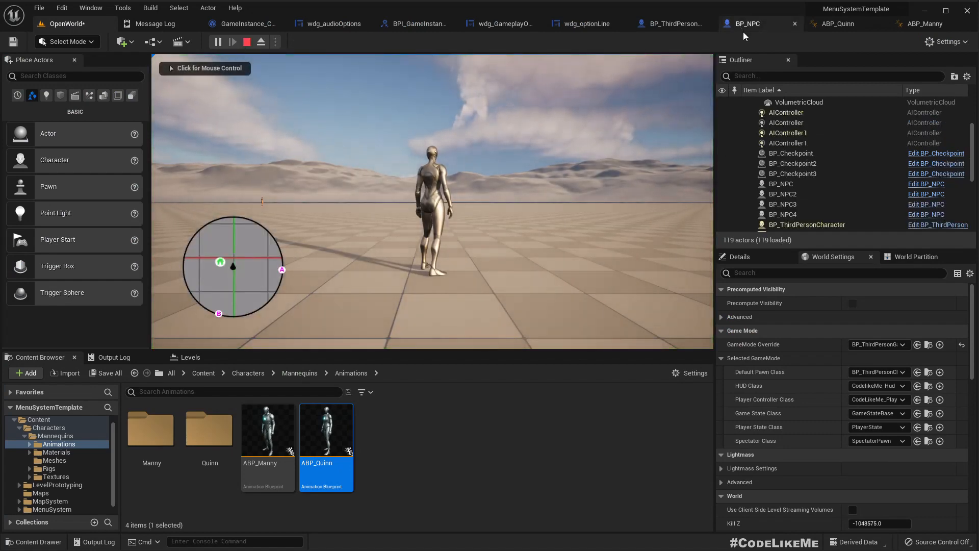
left_click(923, 24)
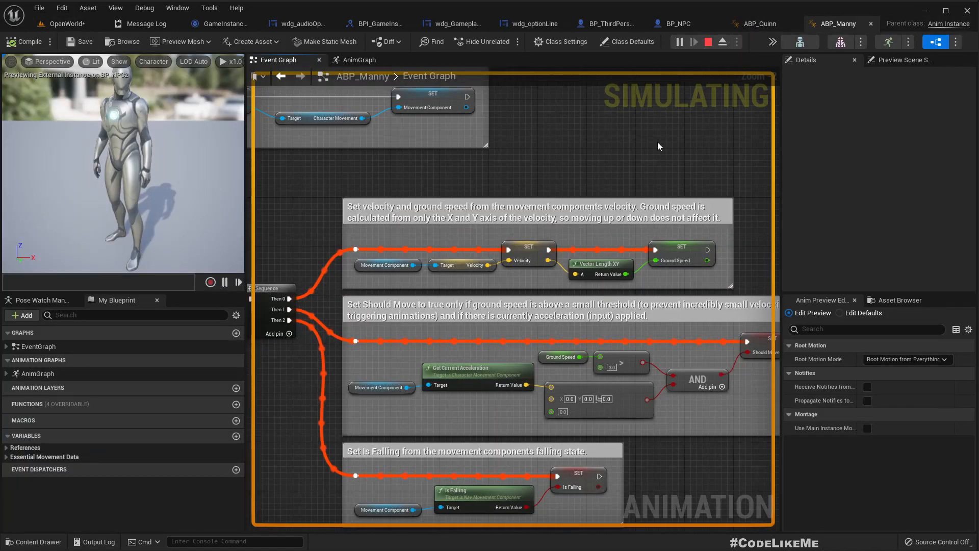
scroll(528, 256, "down", 2)
scroll(622, 282, "up", 2)
mouse_move(644, 254)
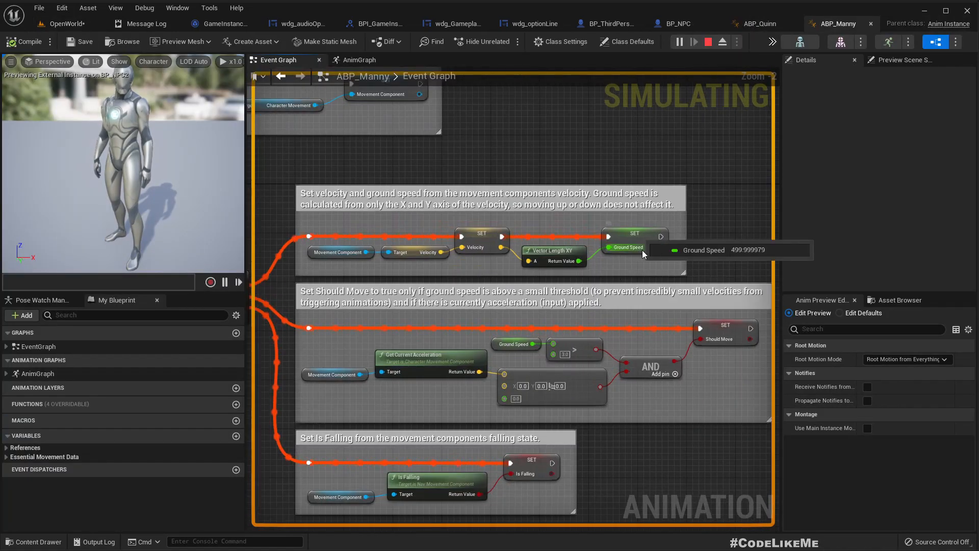
mouse_move(580, 262)
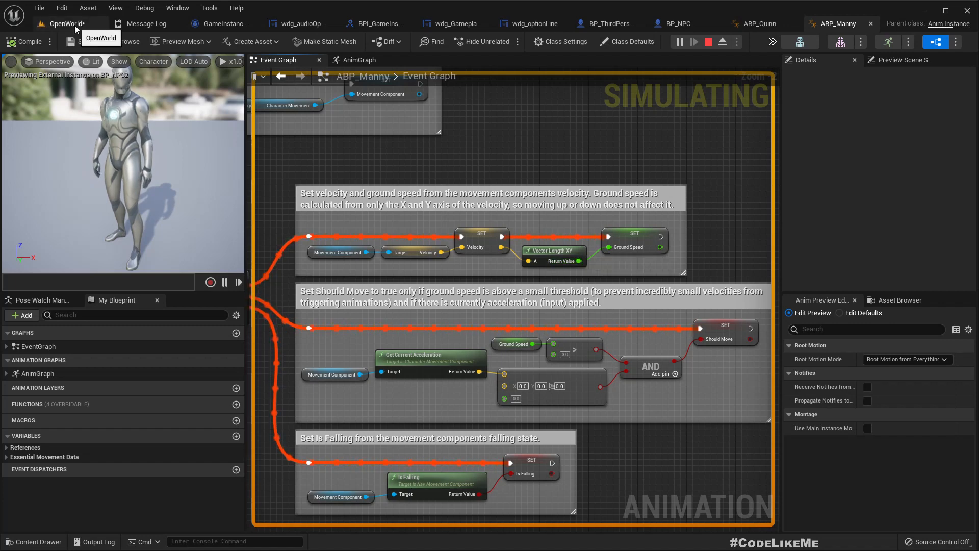
scroll(614, 326, "down", 1)
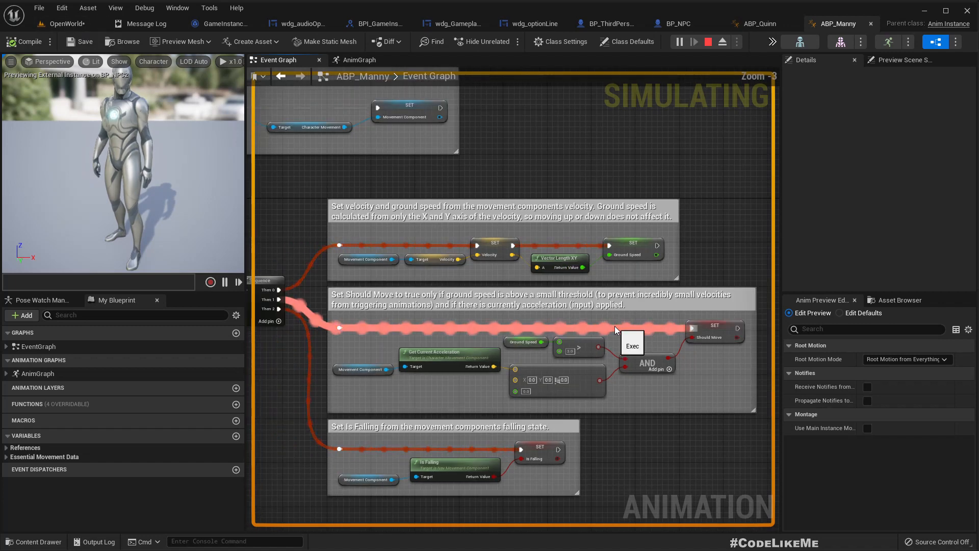
right_click_drag(695, 400, 647, 342)
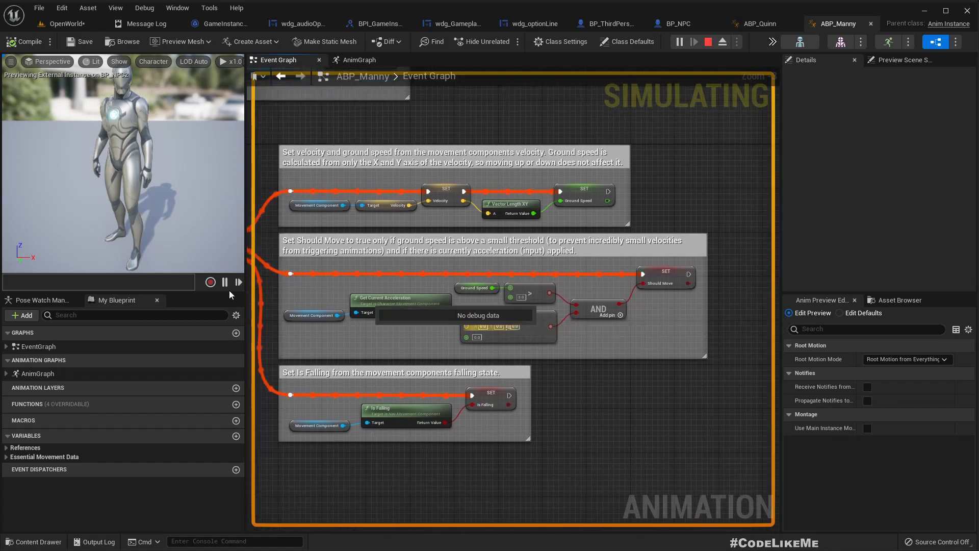
- Stop the play session and select the BP_NPC character standing in the OpenWorld level
left_click(66, 23)
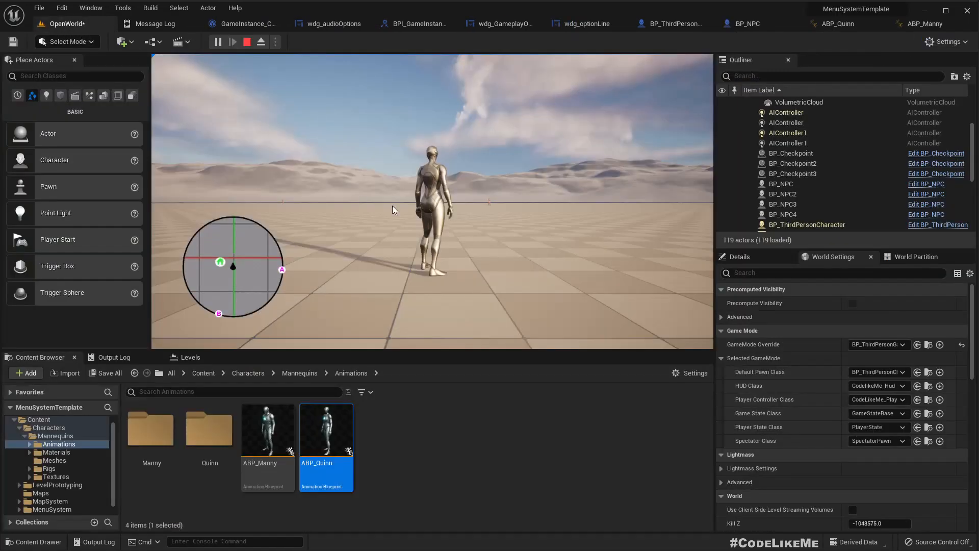
key("Escape")
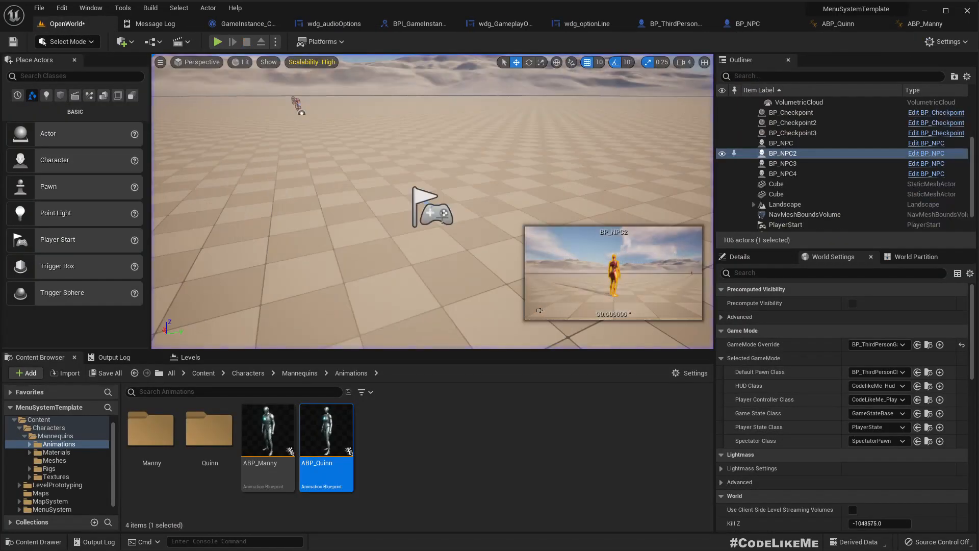
right_click_drag(437, 219, 419, 201)
key("w")
key("w")
right_click_drag(359, 157, 348, 181)
left_click(384, 189)
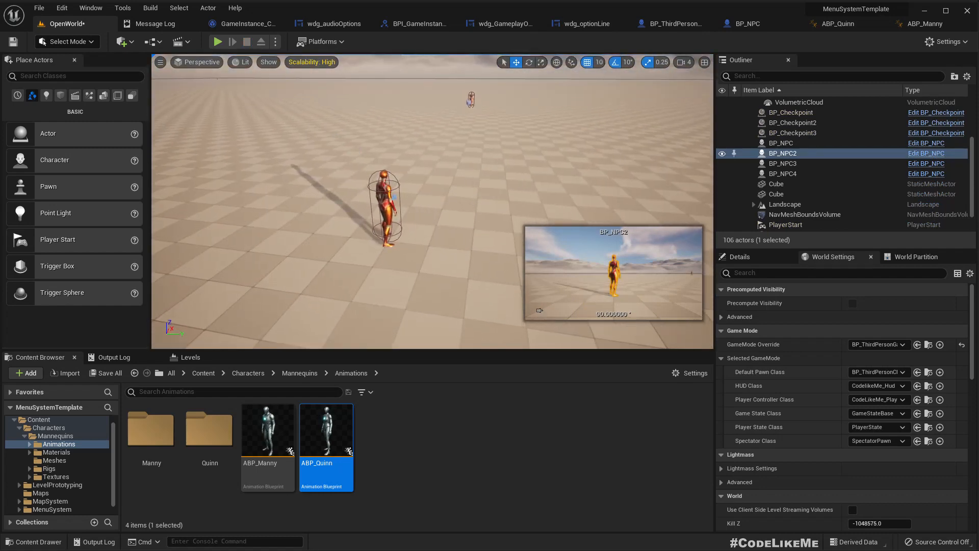
- Set ABP_Manny's debug object to the ABP_Quinn_C_0 instance in the selected BP_NPC
left_click(275, 42)
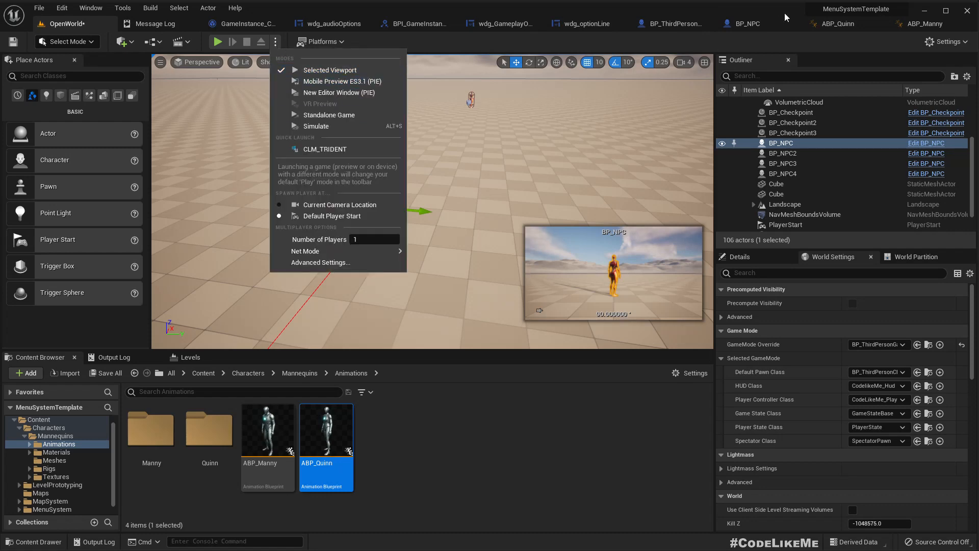
left_click(921, 26)
left_click(772, 41)
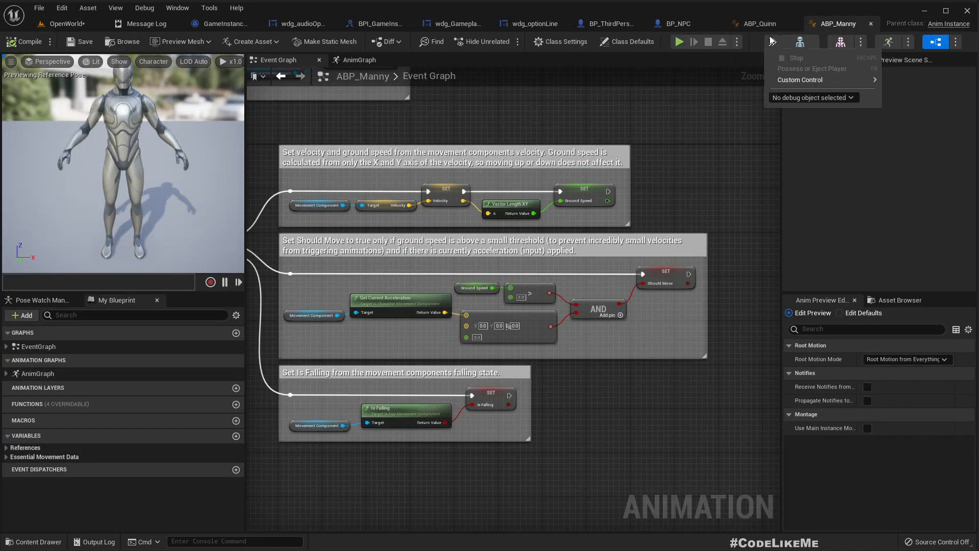
left_click(813, 97)
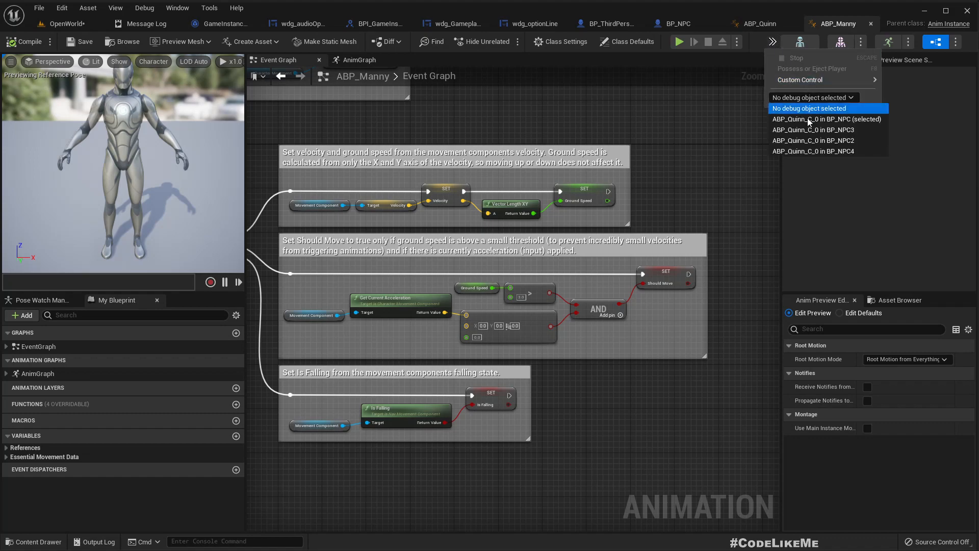
left_click(840, 119)
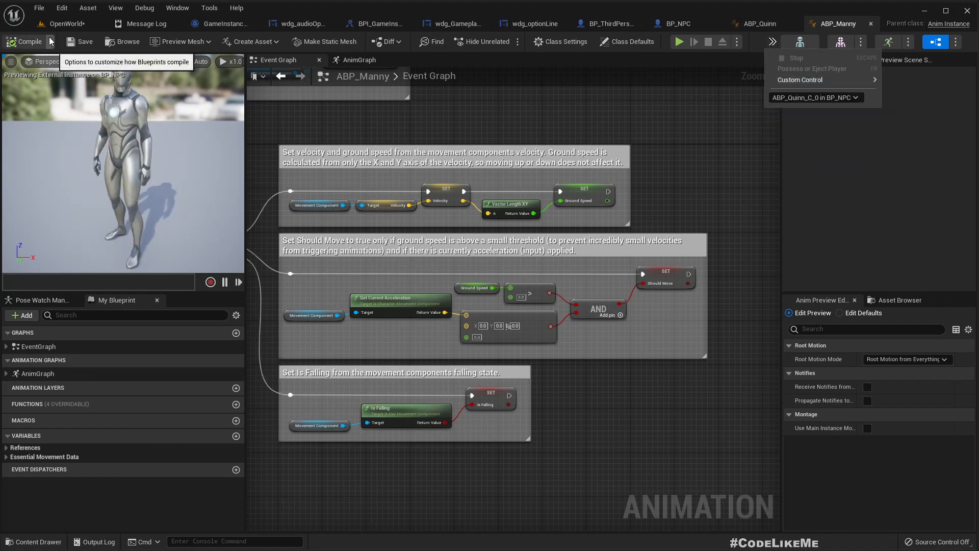
- Return to the OpenWorld level and run it in Simulate mode
left_click(64, 23)
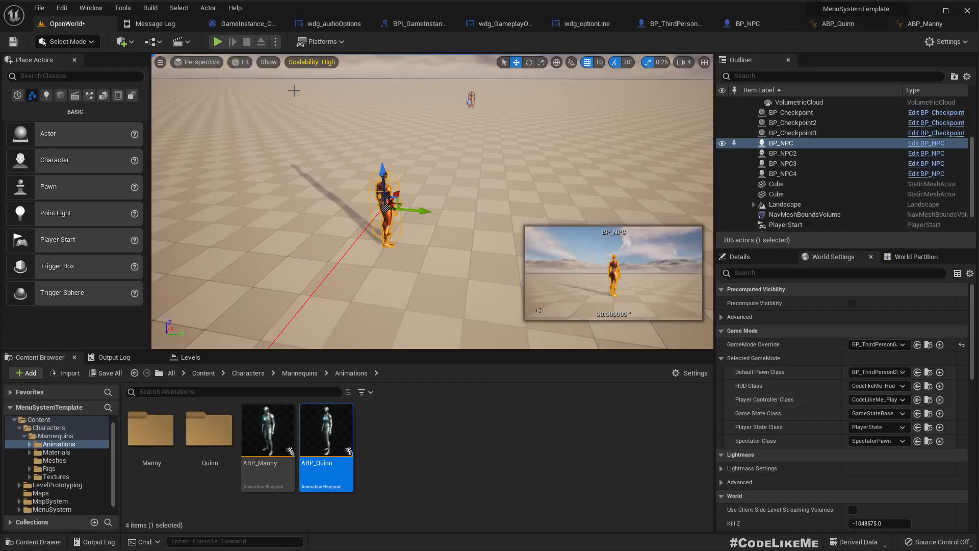
left_click(278, 40)
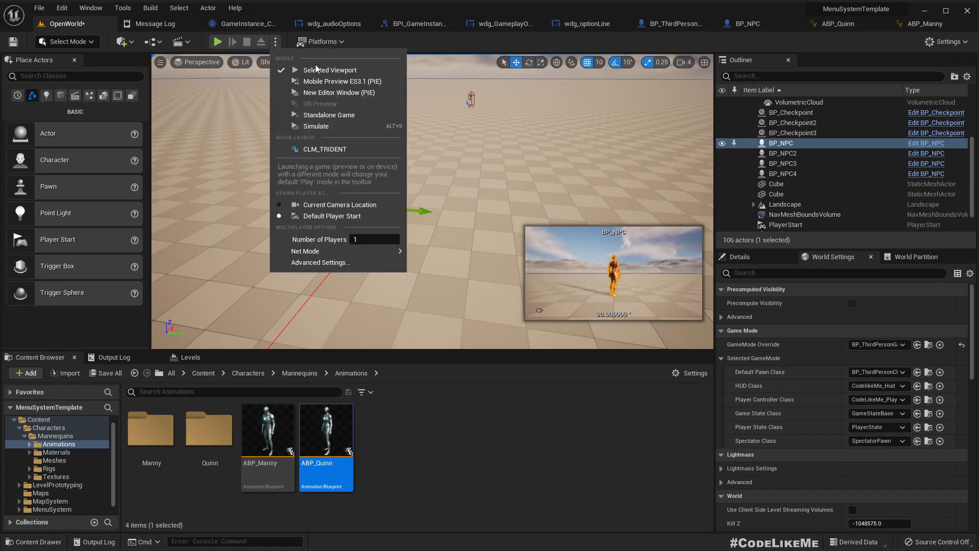
left_click(332, 125)
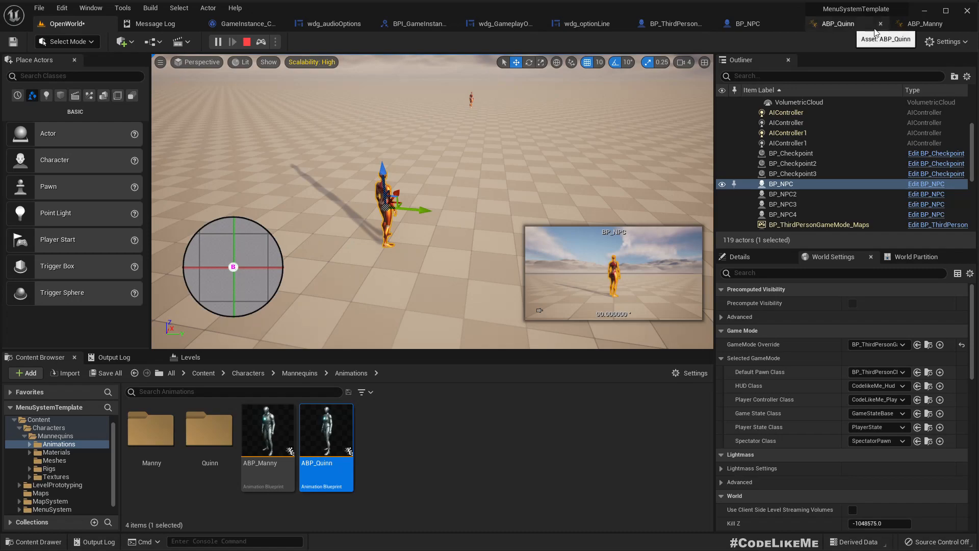
- Detach the ABP_Manny editor into its own window and resize it beside the simulating level so its Event Graph and the viewport are both visible
left_click_drag(910, 23, 646, 188)
left_click(67, 23)
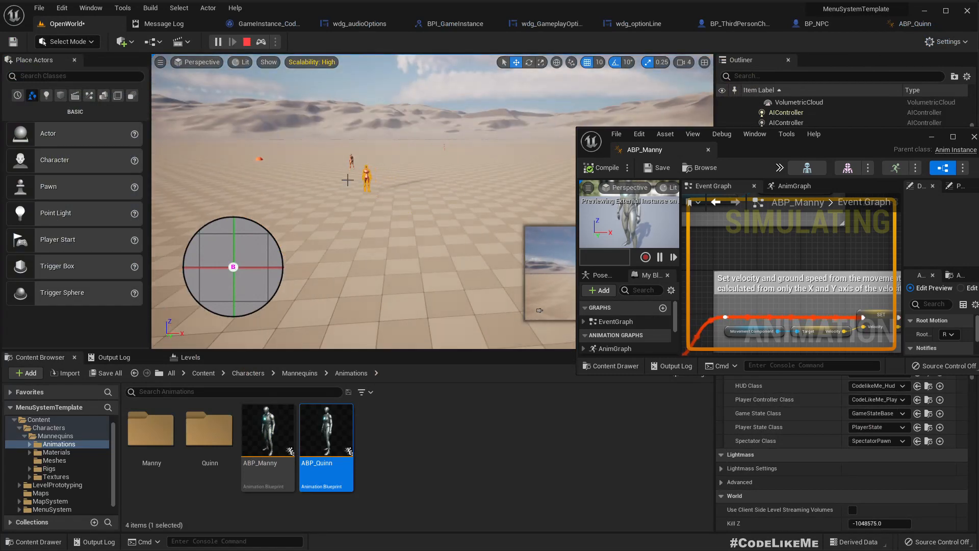
left_click_drag(723, 128, 725, 44)
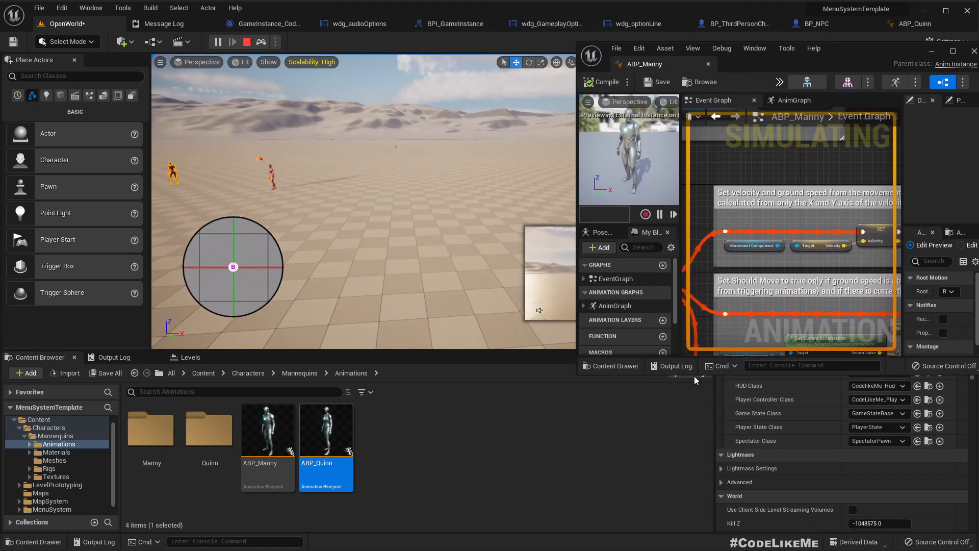
left_click_drag(694, 376, 694, 549)
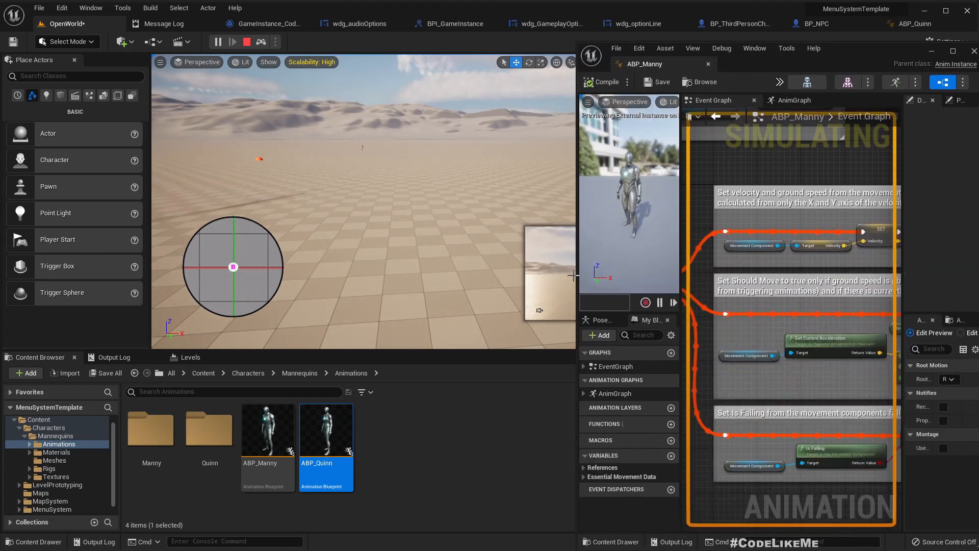
left_click_drag(573, 275, 453, 276)
mouse_move(832, 332)
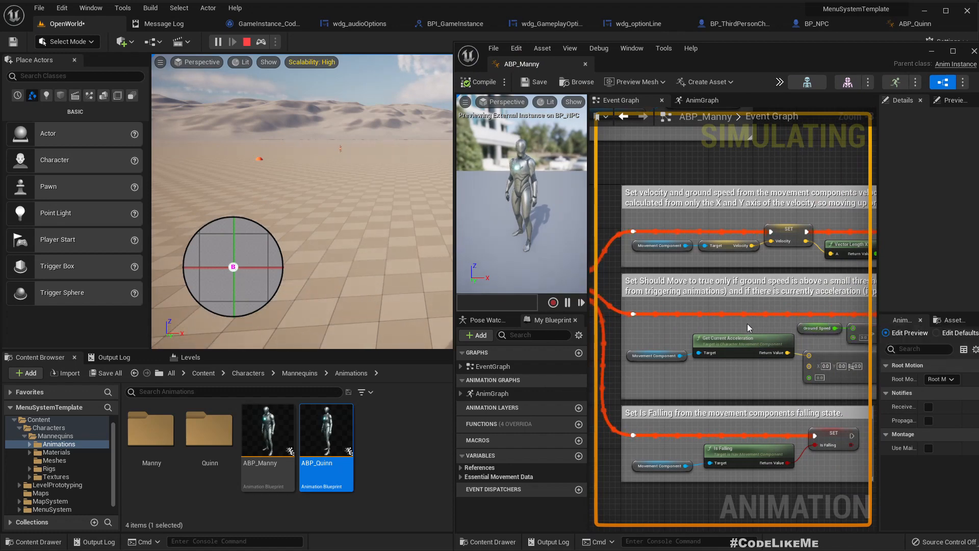
- Open the Main States state machine from ABP_Manny's AnimGraph and inspect its Locomotion state
right_click_drag(748, 324, 777, 330)
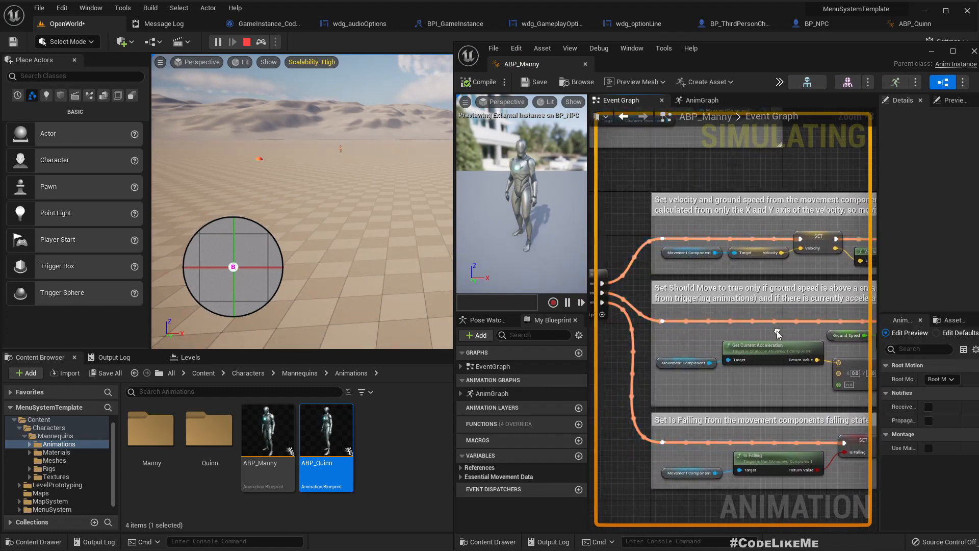
left_click(695, 102)
right_click_drag(727, 262, 630, 260)
double_click(632, 320)
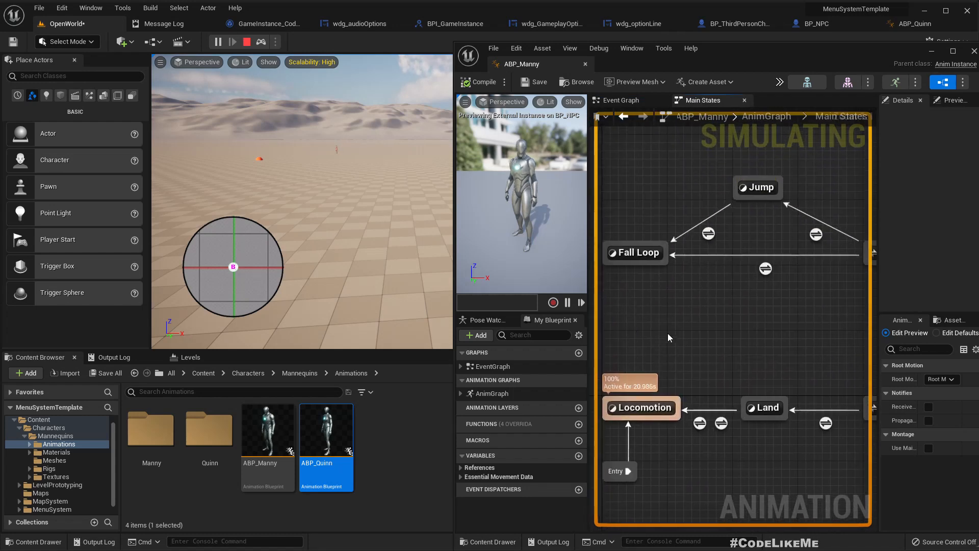
scroll(728, 352, "up", 3)
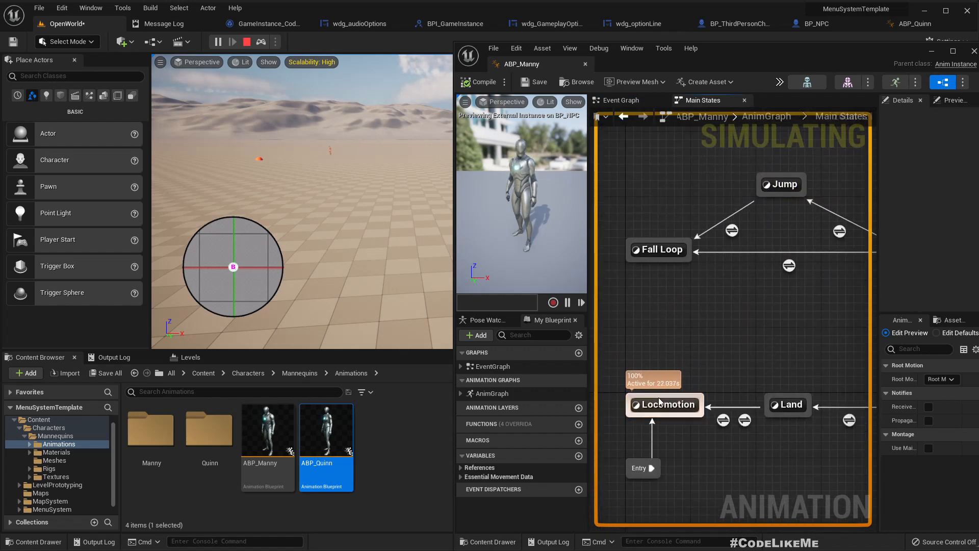
double_click(659, 397)
scroll(727, 360, "up", 2)
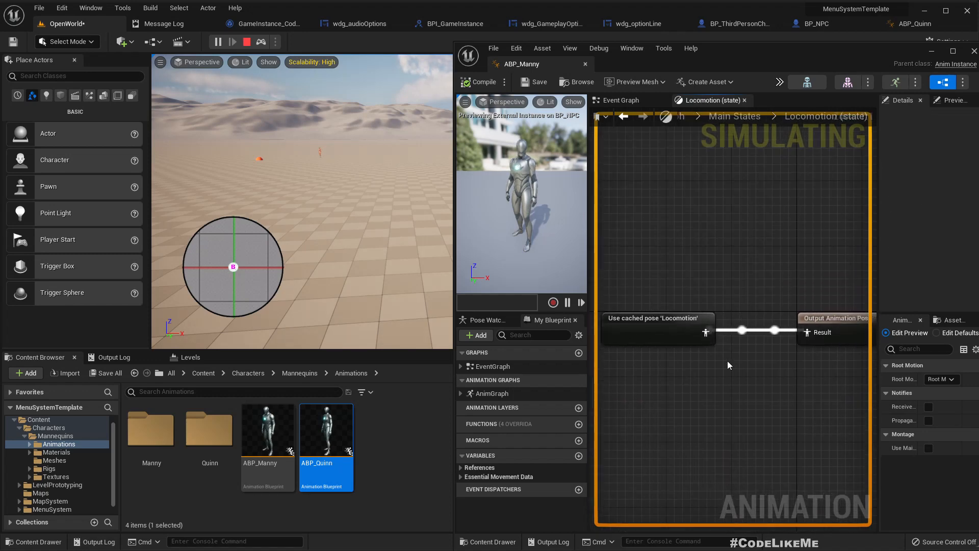
- Go back to Main States, reopen the Locomotion state and check the cached pose node feeding its output
left_click(730, 115)
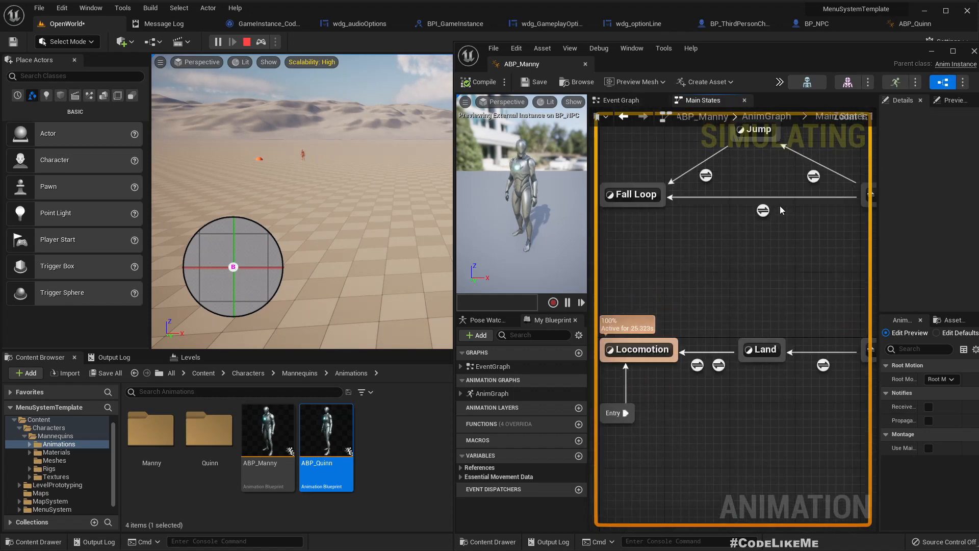
right_click_drag(779, 206, 788, 252)
double_click(677, 352)
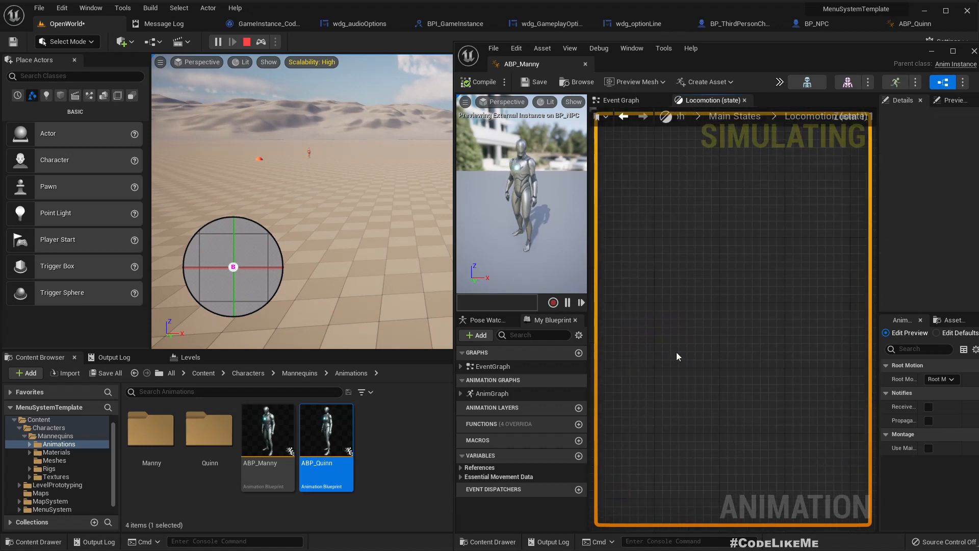
left_click(683, 350)
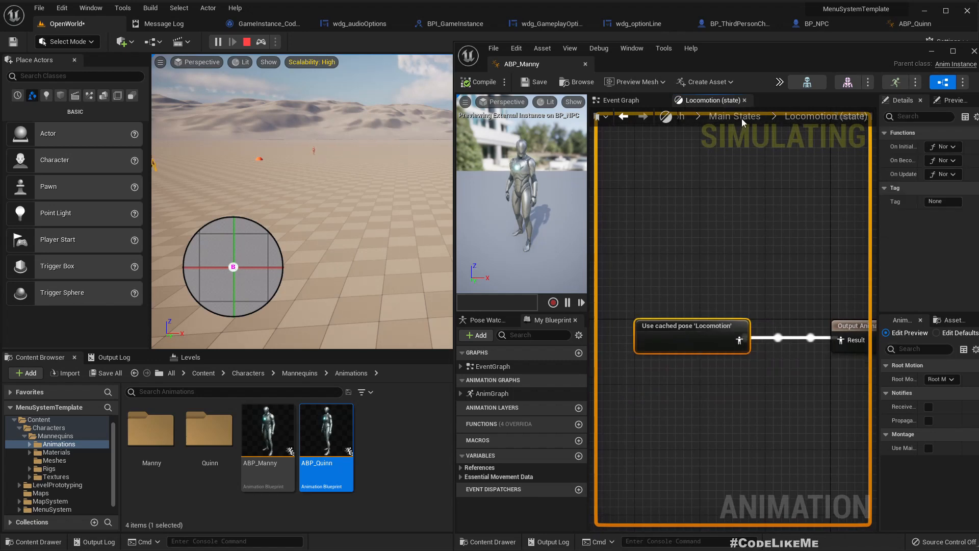
right_click_drag(768, 189, 775, 207)
scroll(775, 207, "down", 3)
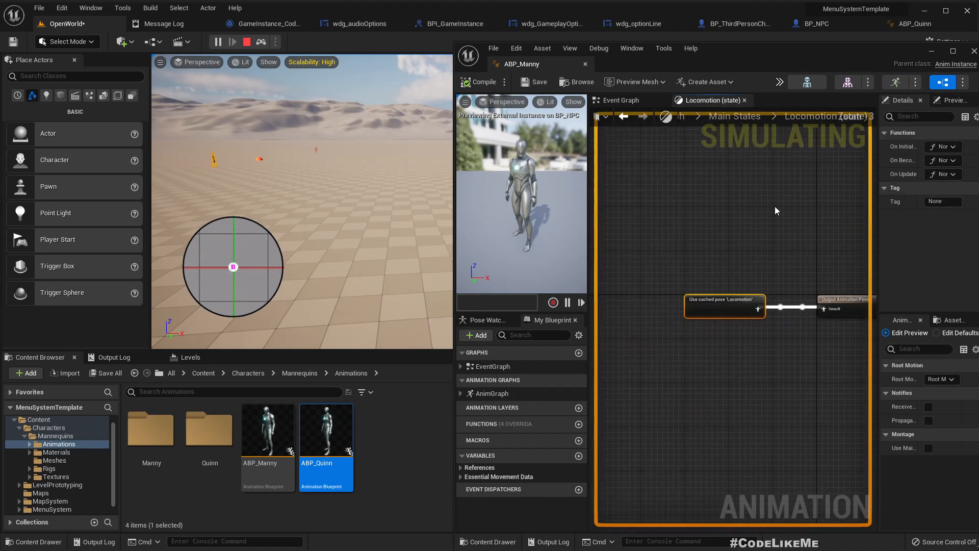
- Return through Main States to the top-level AnimGraph of ABP_Manny
left_click(737, 117)
right_click_drag(745, 129, 737, 235)
scroll(791, 209, "down", 5)
scroll(730, 274, "up", 4)
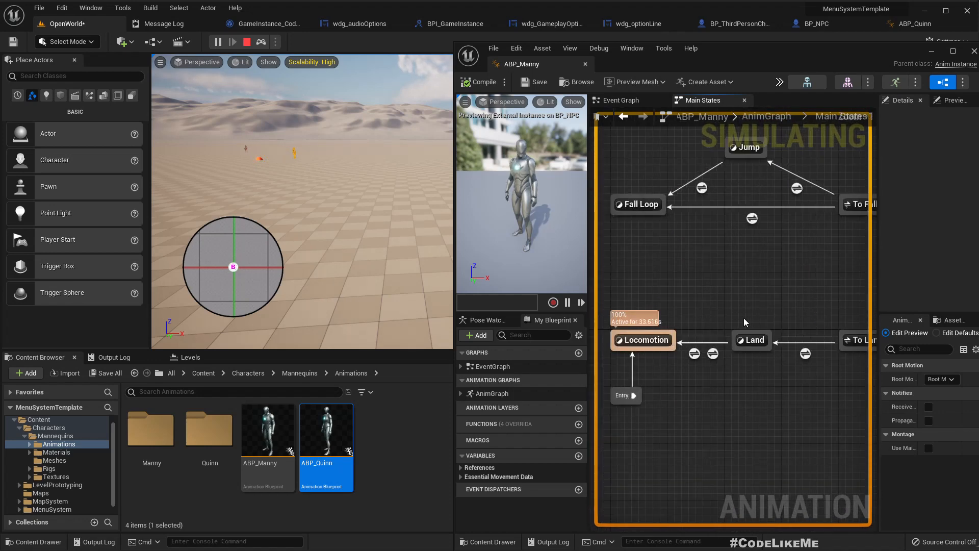
right_click_drag(742, 317, 758, 299)
double_click(758, 299)
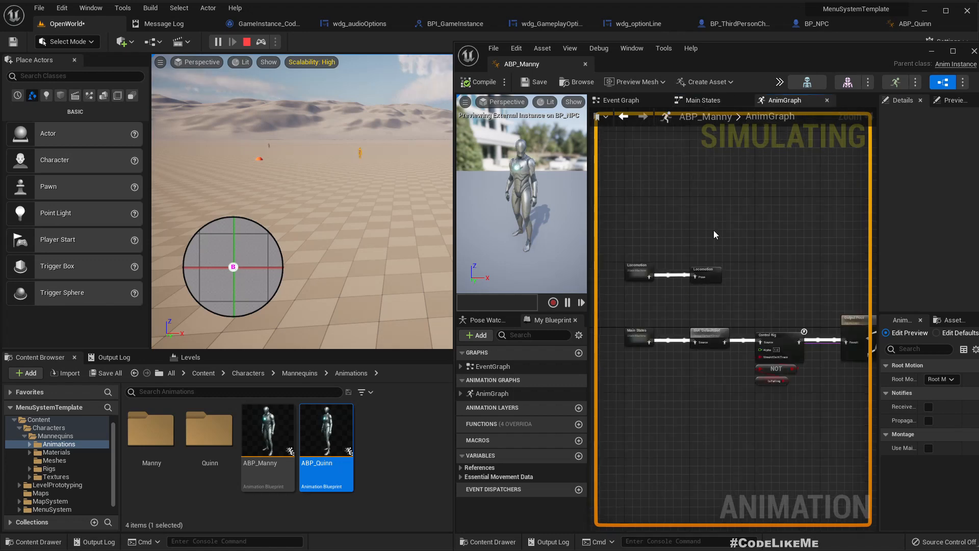
- Open the Locomotion state machine and inspect the transition rules between Idle and Walk / Run
scroll(686, 254, "up", 4)
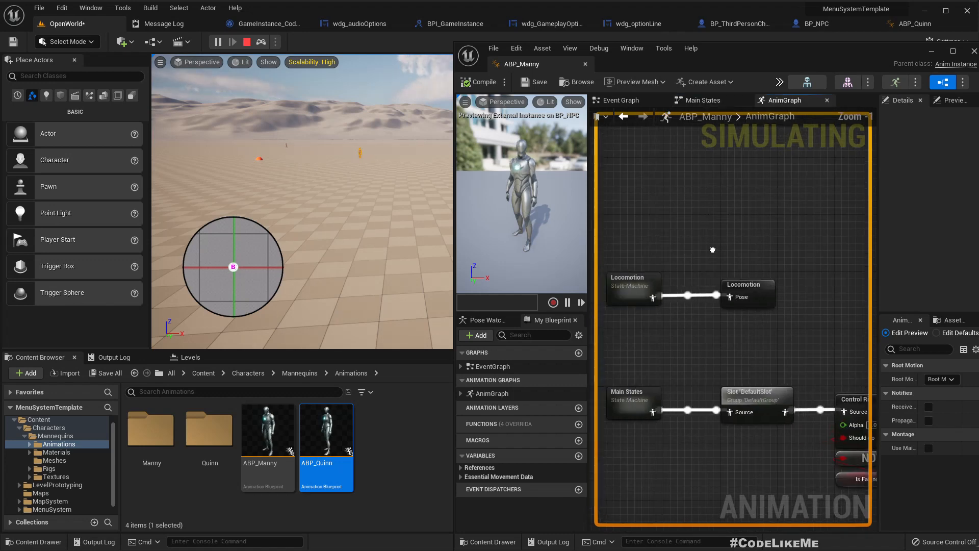
double_click(731, 283)
right_click_drag(730, 328, 682, 280)
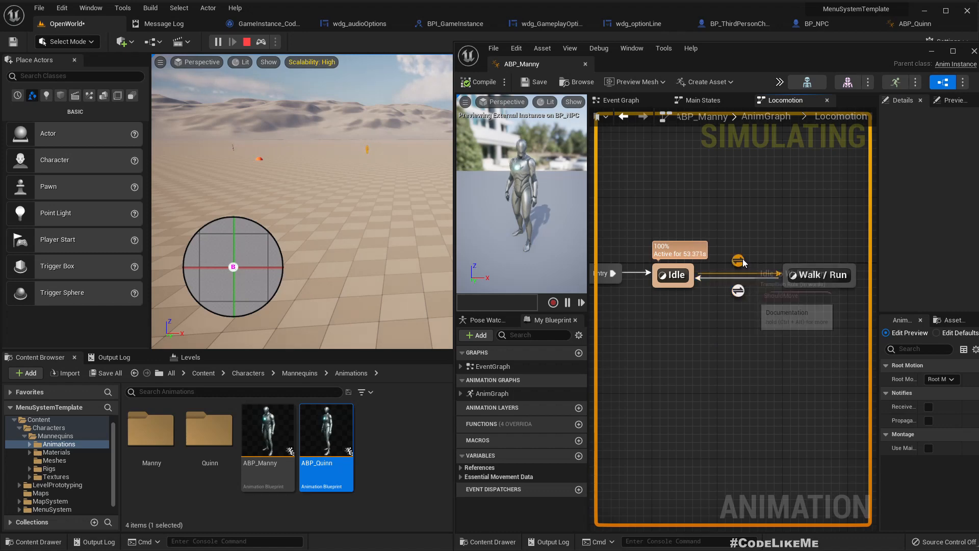
mouse_move(739, 262)
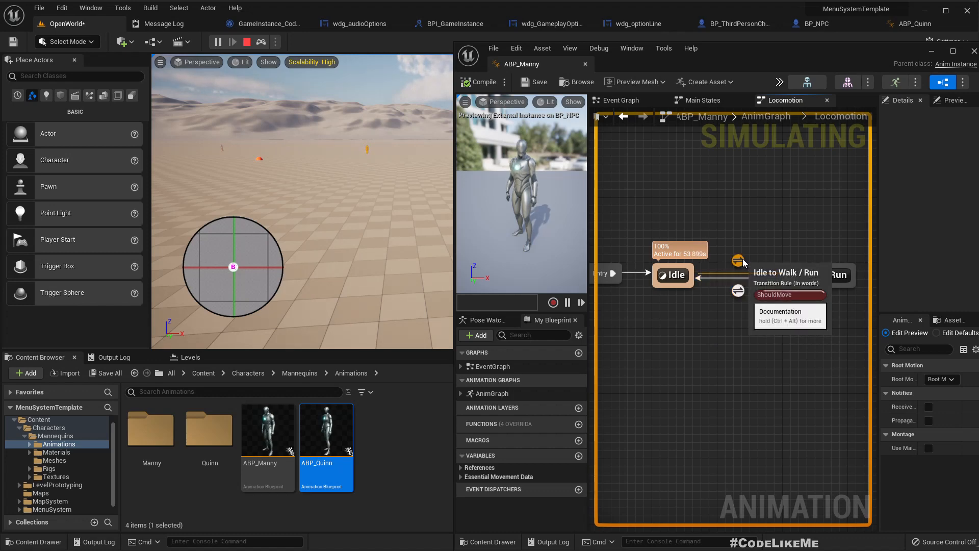
left_click(740, 296)
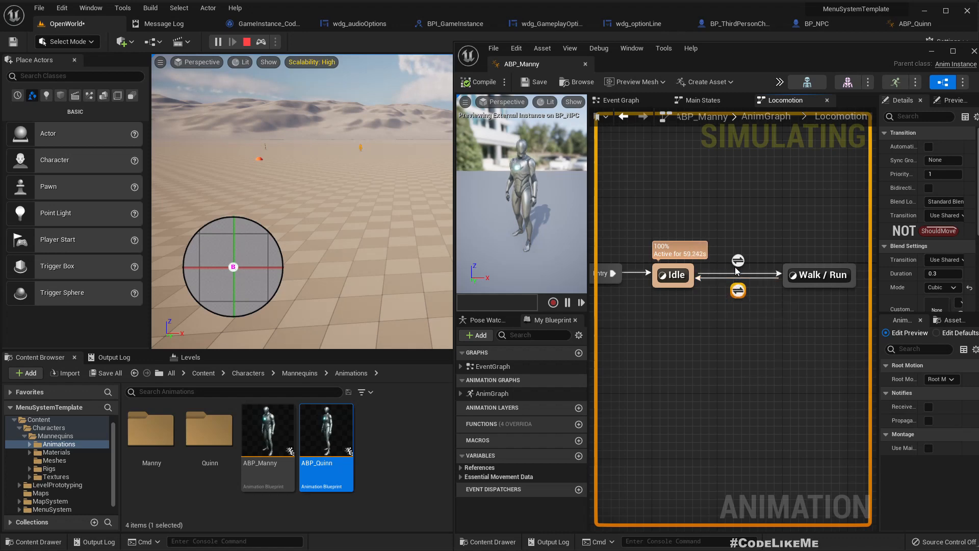
mouse_move(737, 263)
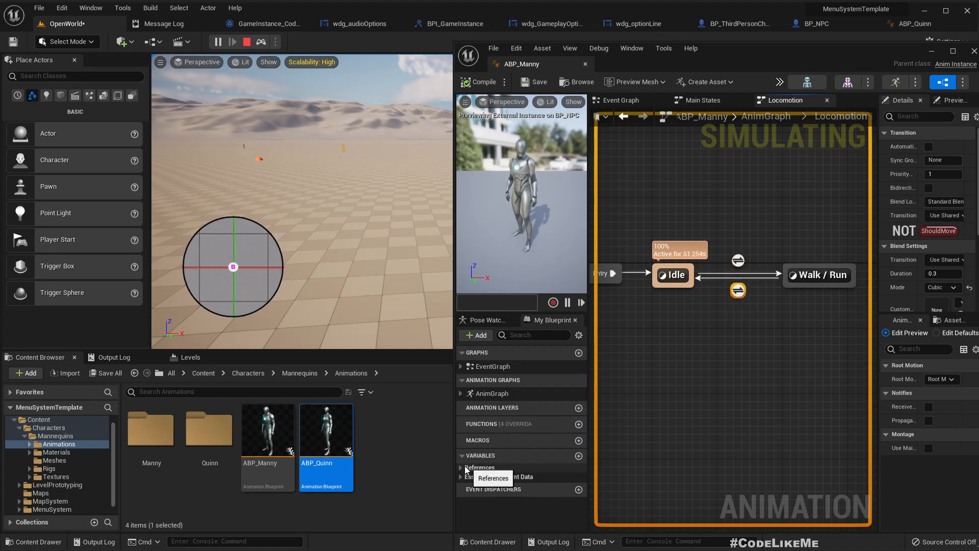
- Find the references to the ShouldMove variable and jump to its Set node in the Event Graph
left_click(461, 467)
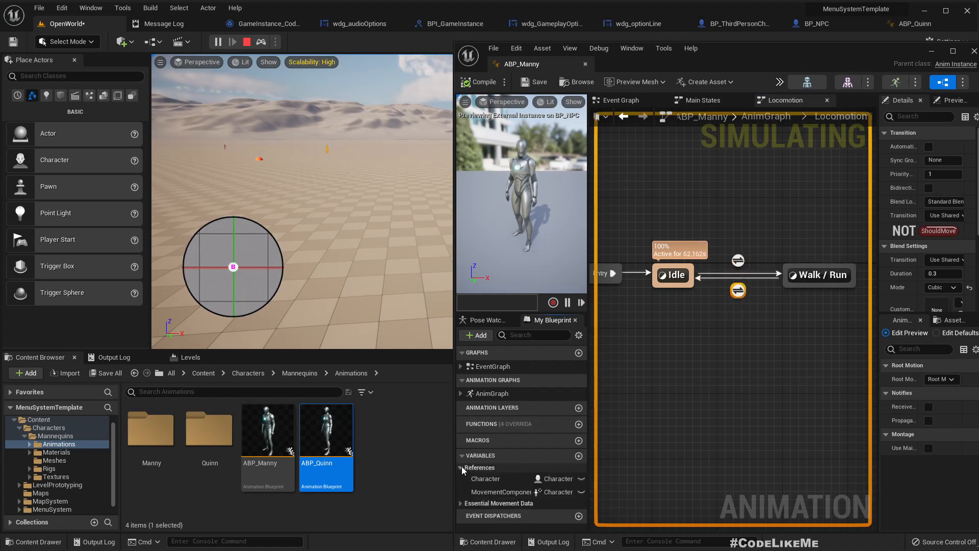
left_click(460, 501)
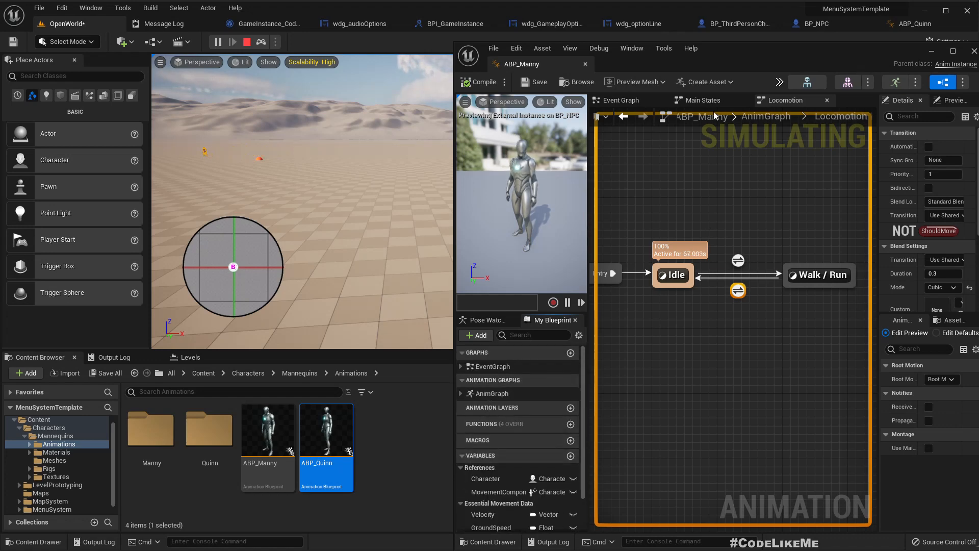
left_click(620, 100)
scroll(520, 461, "down", 2)
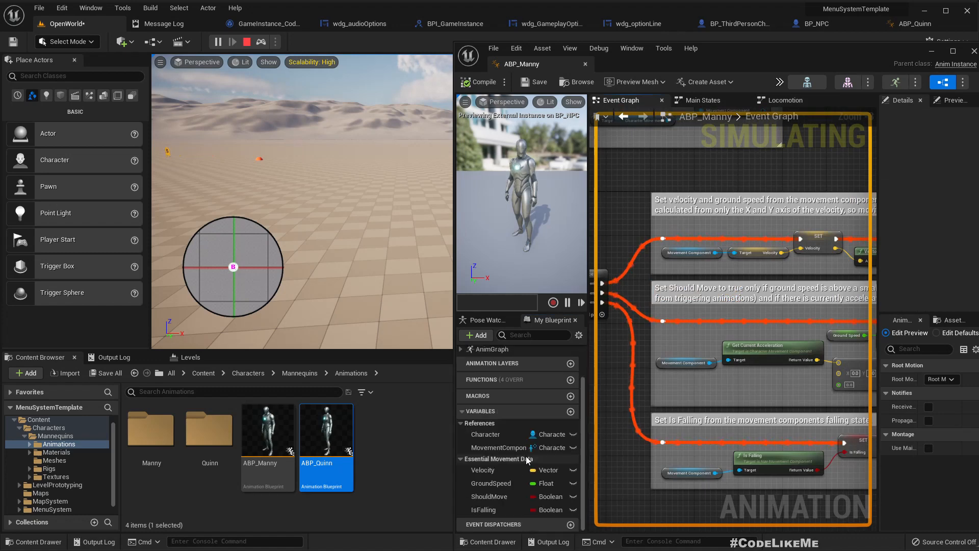
left_click(485, 498)
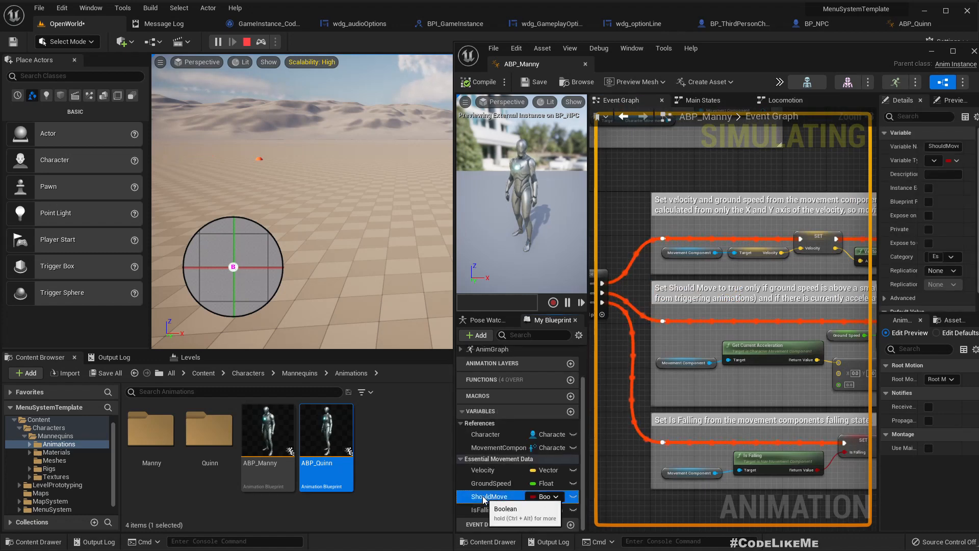
right_click_drag(713, 328, 681, 268)
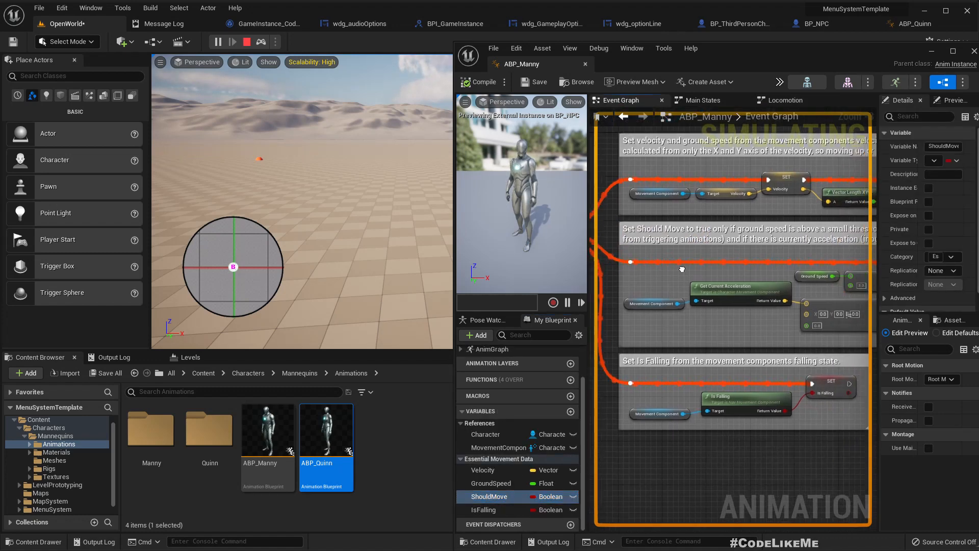
right_click(480, 498)
left_click(513, 434)
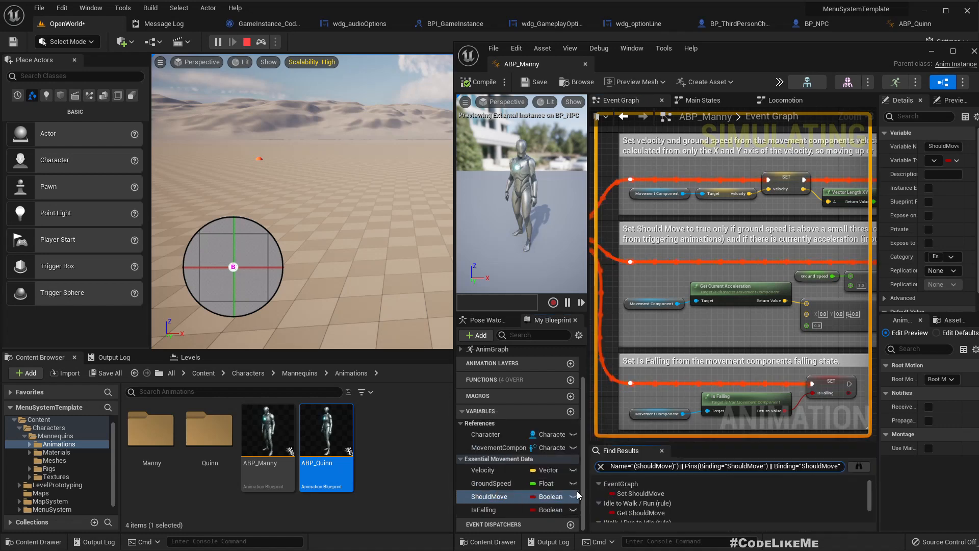
left_click(662, 493)
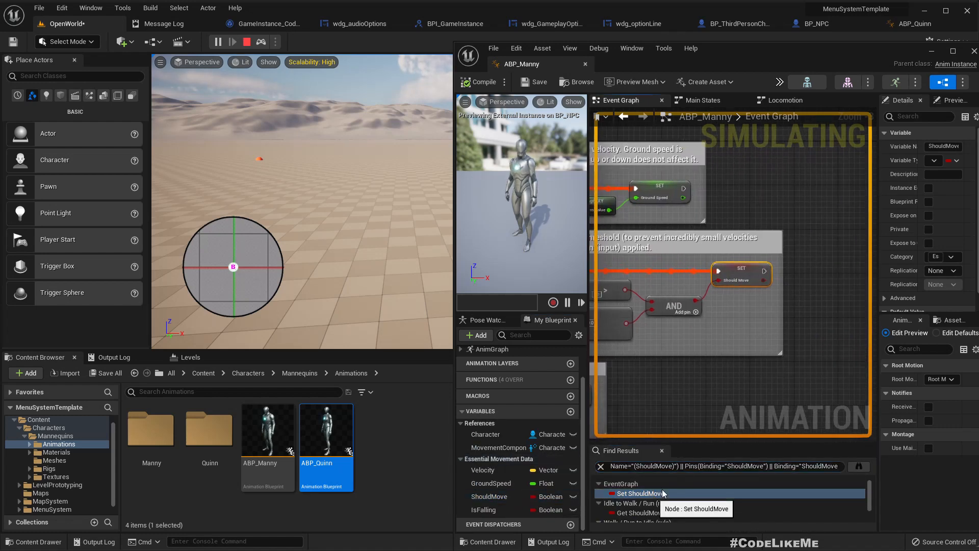
- Examine the ground speed and acceleration conditions that feed the Set Should Move node
right_click_drag(650, 346, 878, 328)
scroll(811, 357, "down", 2)
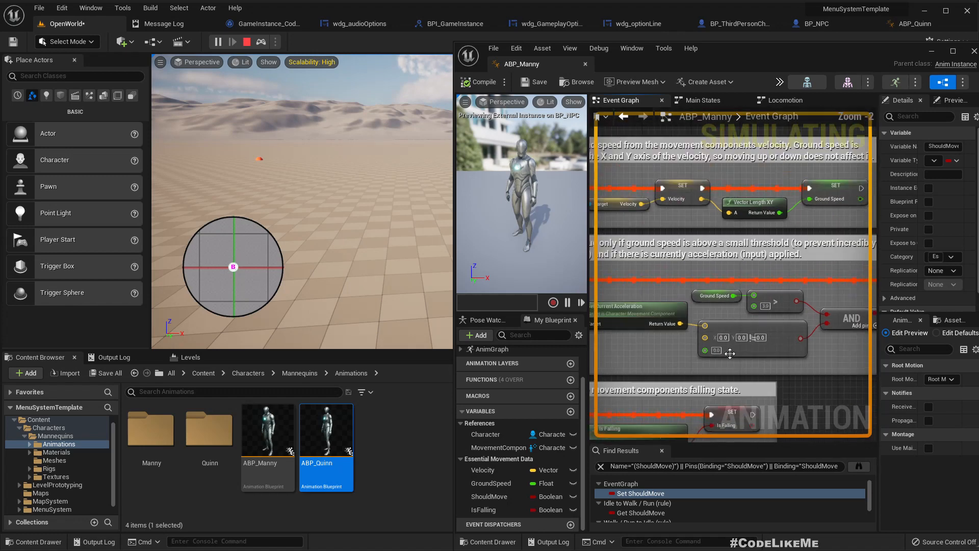
right_click_drag(614, 349, 597, 314)
scroll(596, 313, "down", 2)
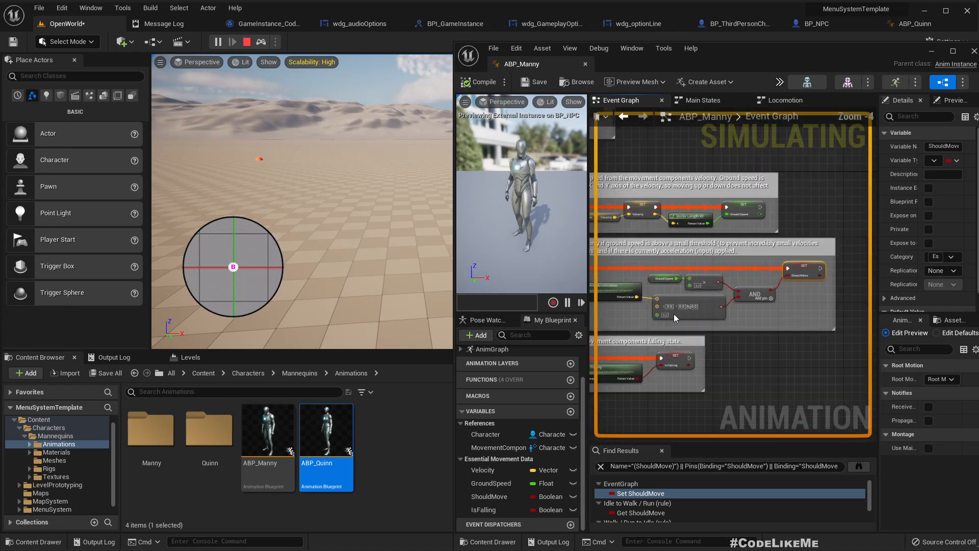
scroll(714, 309, "up", 2)
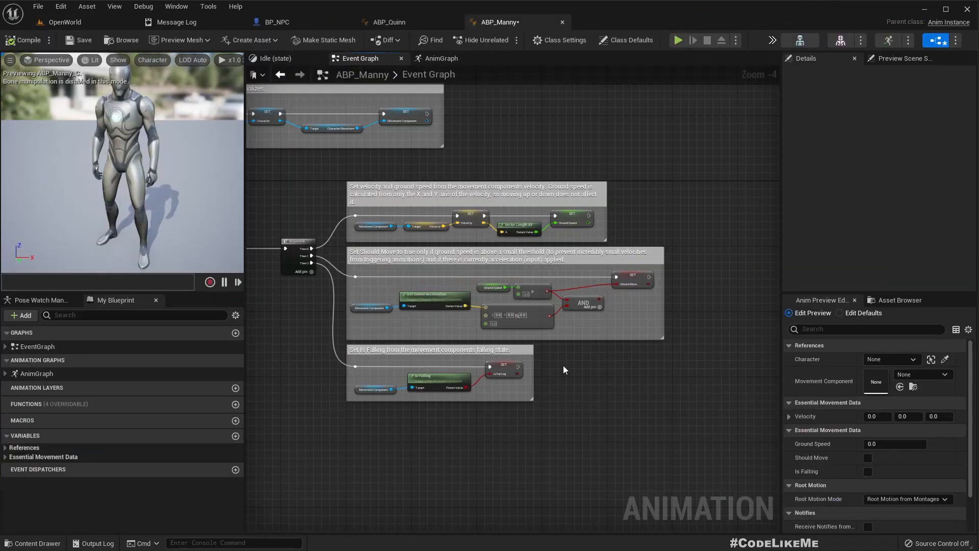
- Examine how the Ground Speed comparison drives Set Should Move in the CodeLikeMe_Minimap project's ABP_Manny
scroll(563, 365, "up", 4)
right_click_drag(508, 354, 604, 358)
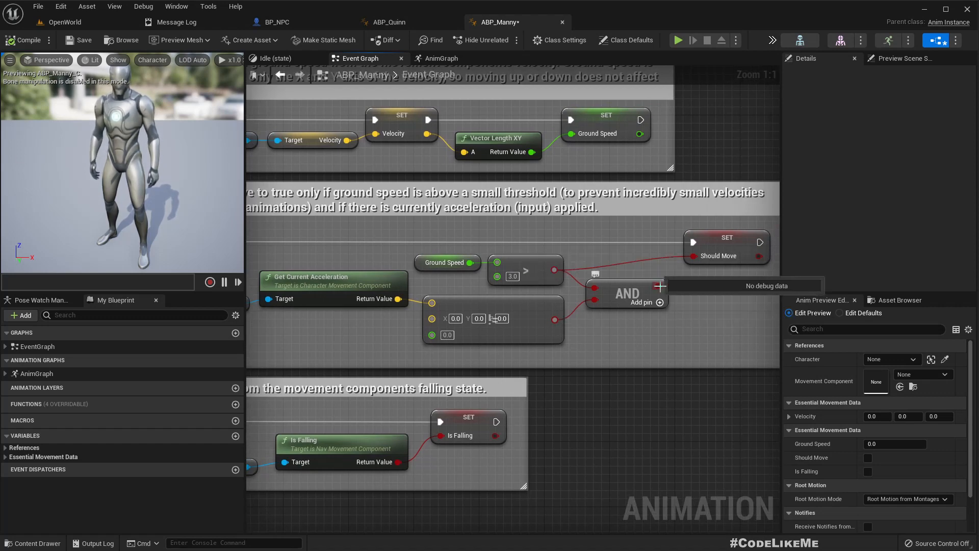
left_click_drag(429, 250, 524, 272)
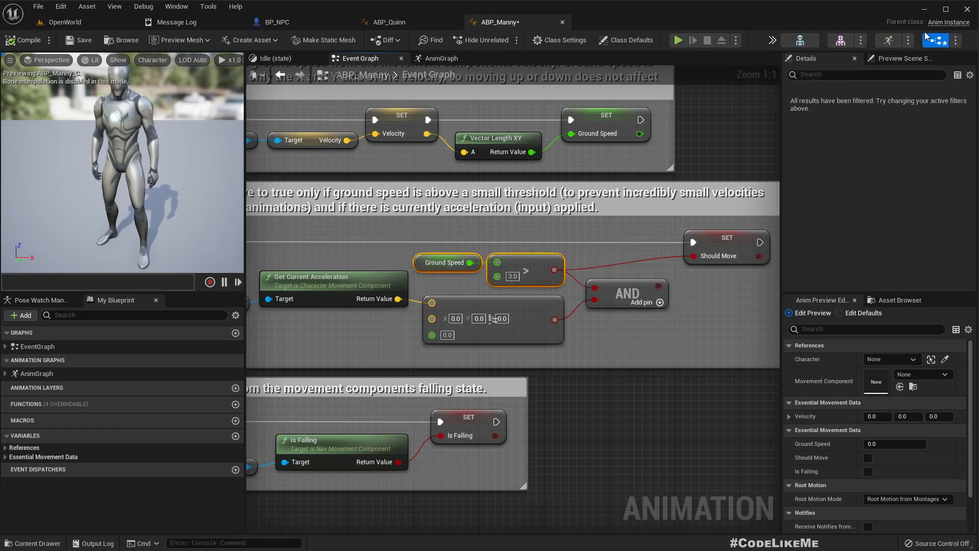
- Switch back to the MenuSystemTemplate project and wire the Ground Speed greater-than result directly into Set Should Move in ABP_Manny
mouse_move(751, 550)
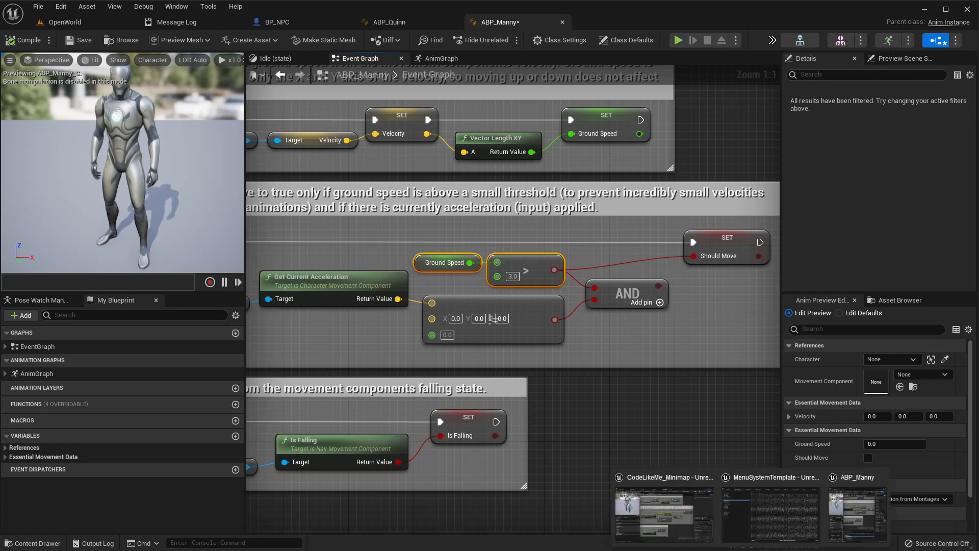
left_click(762, 501)
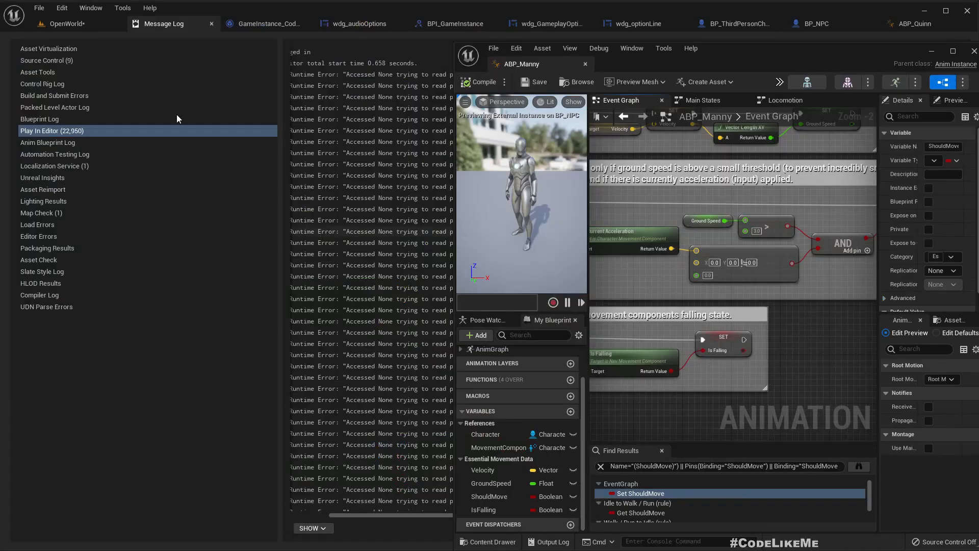
left_click(81, 24)
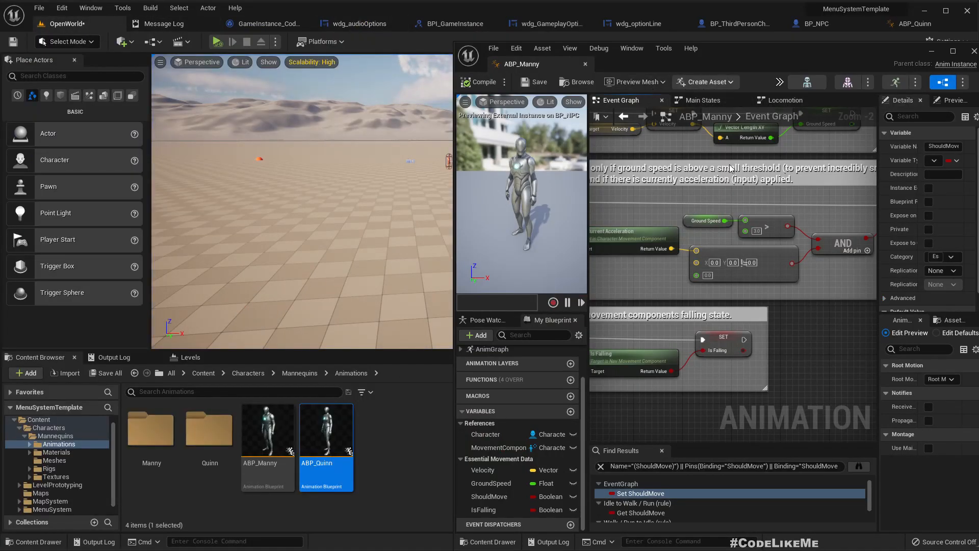
right_click_drag(818, 320, 726, 340)
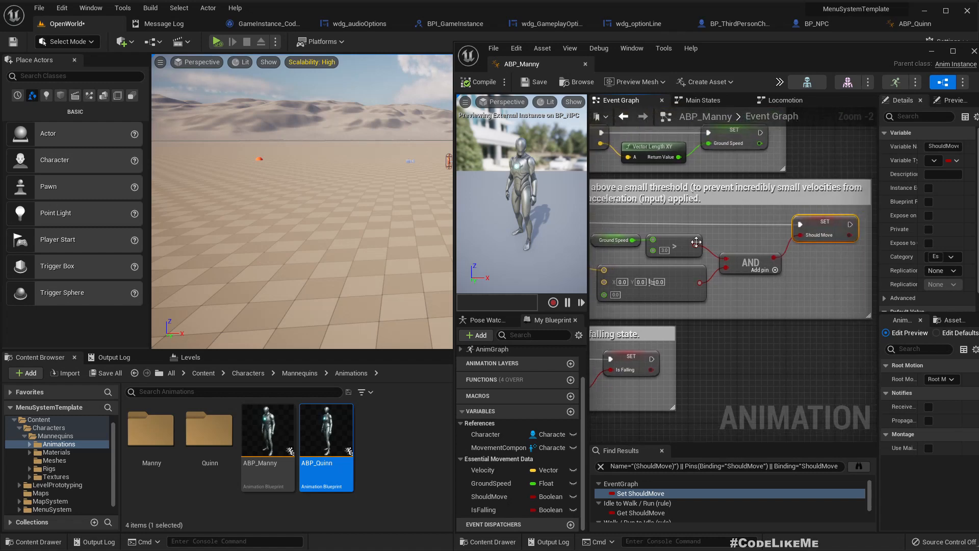
left_click_drag(695, 245, 800, 235)
- Dock the ABP_Manny editor in the main window and briefly simulate the OpenWorld level
left_click_drag(524, 65, 527, 31)
left_click(81, 26)
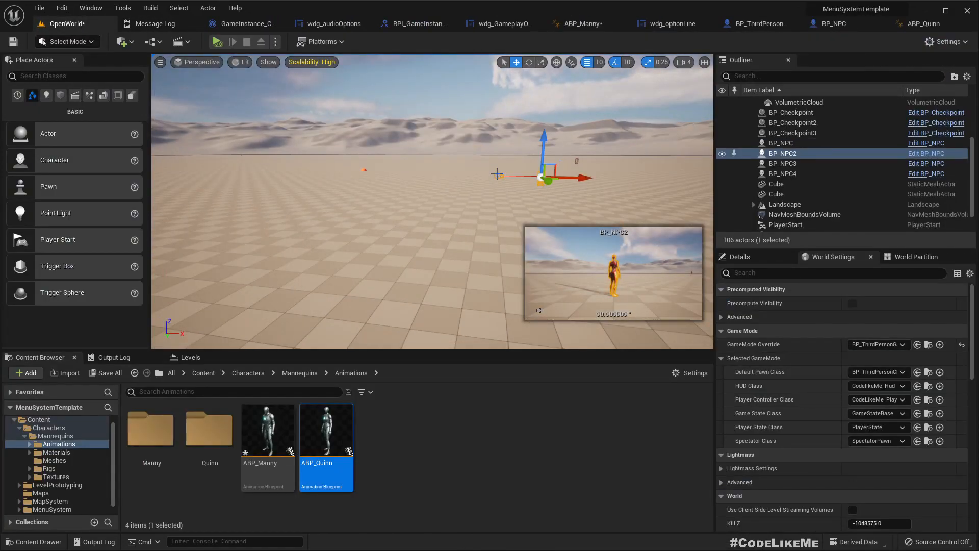
key("alt+s")
left_click(249, 39)
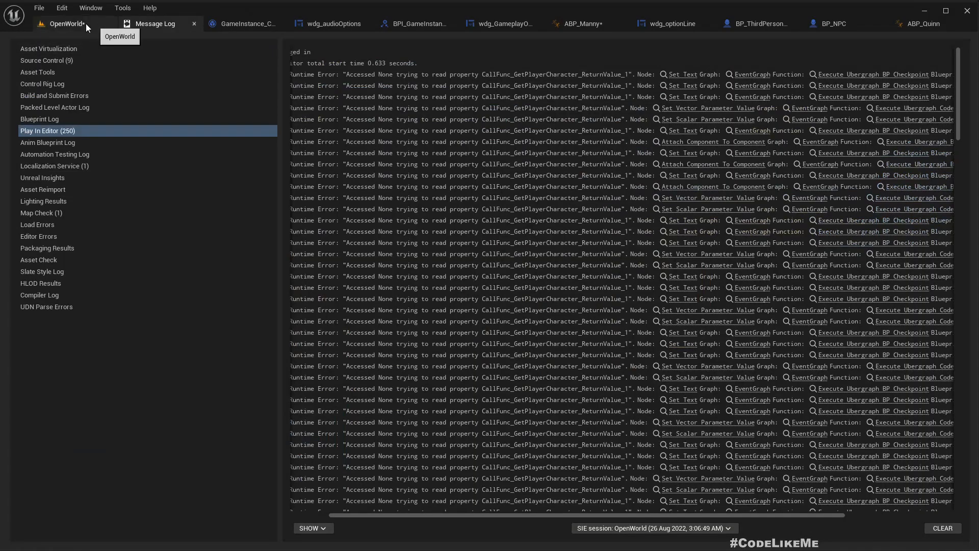
- Return to the OpenWorld level and play it in Selected Viewport mode
left_click(85, 23)
left_click(275, 42)
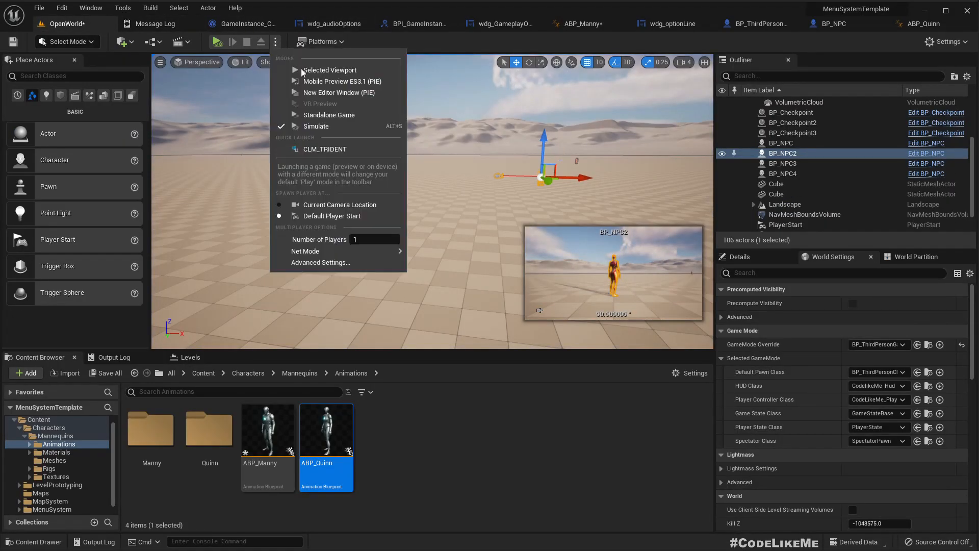
left_click(329, 71)
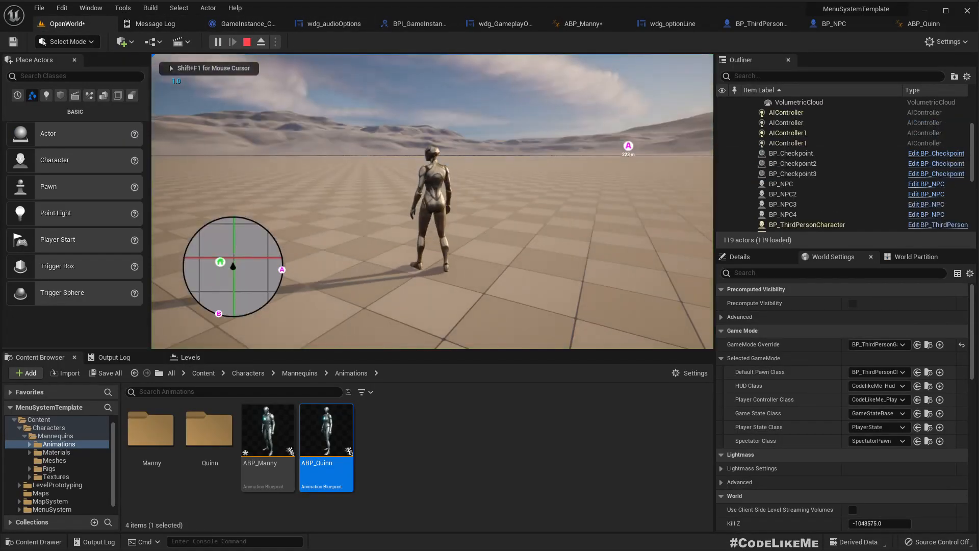
- Run the player character towards the distant NPCs, viewing the level full screen, and end the play session
key("w")
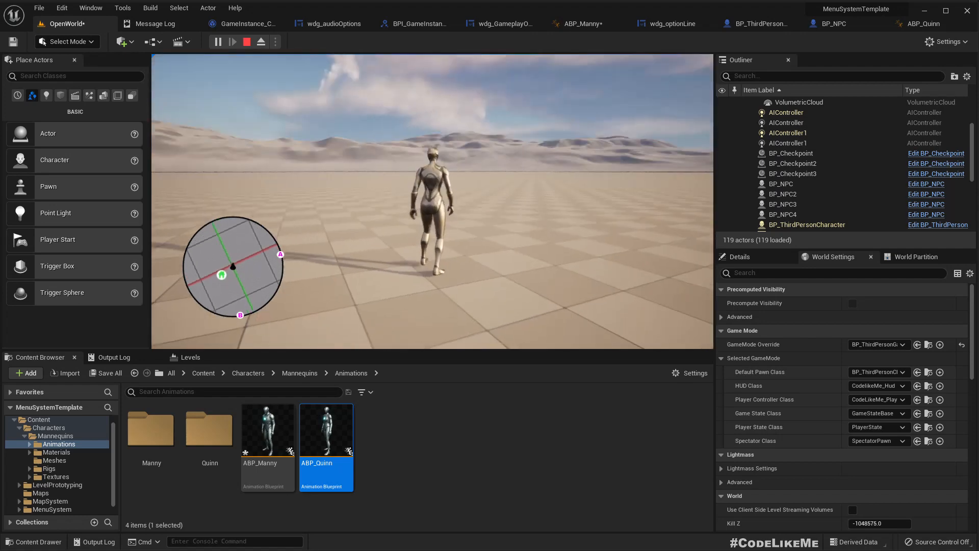
key("w")
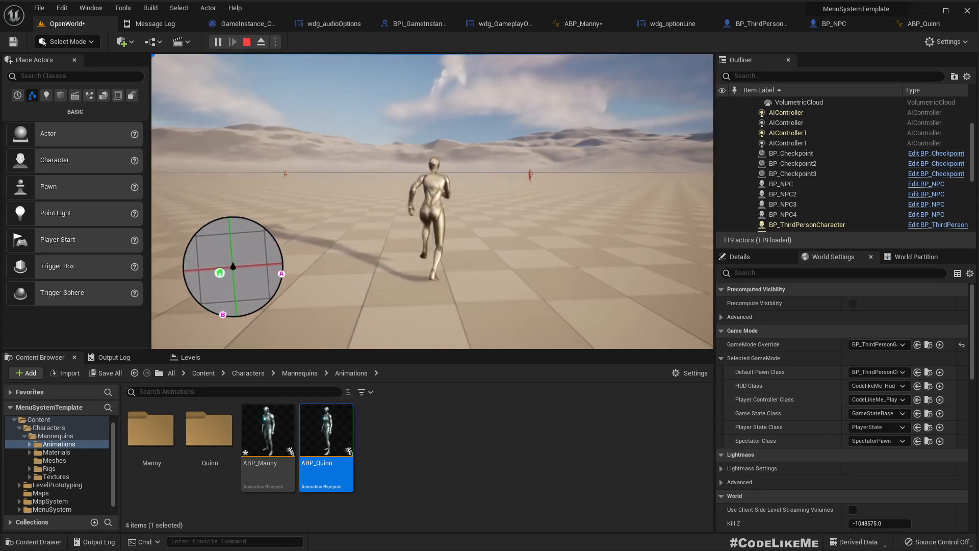
key("F11")
key("w")
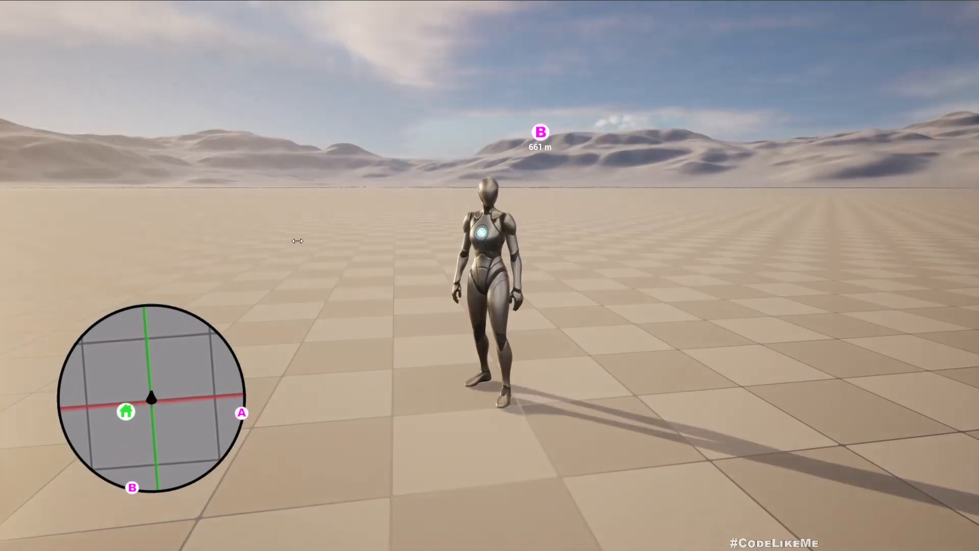
key("w")
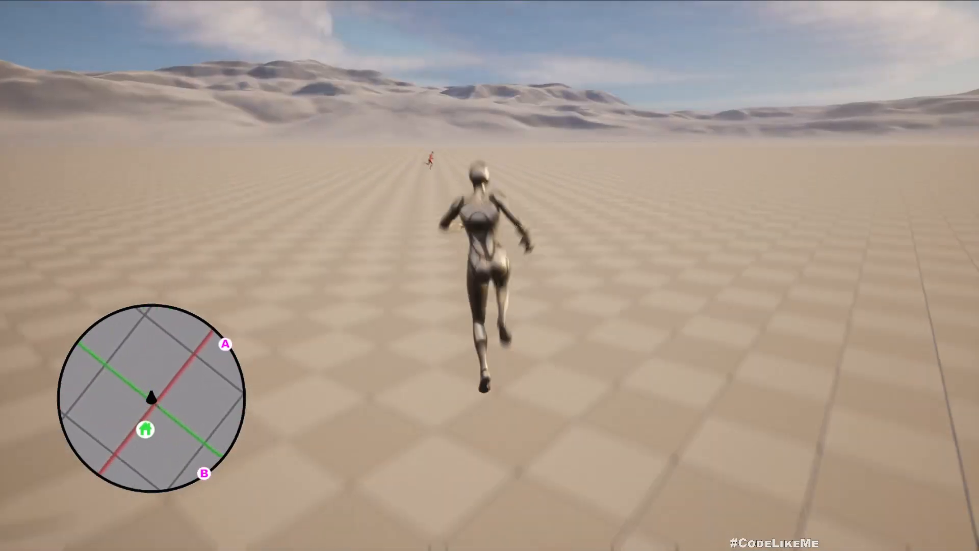
key("Escape")
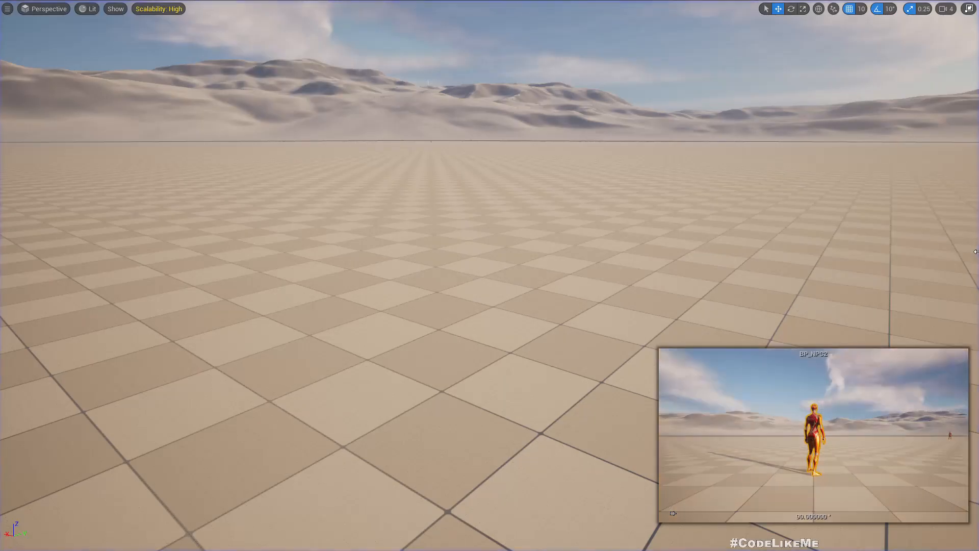
key("F11")
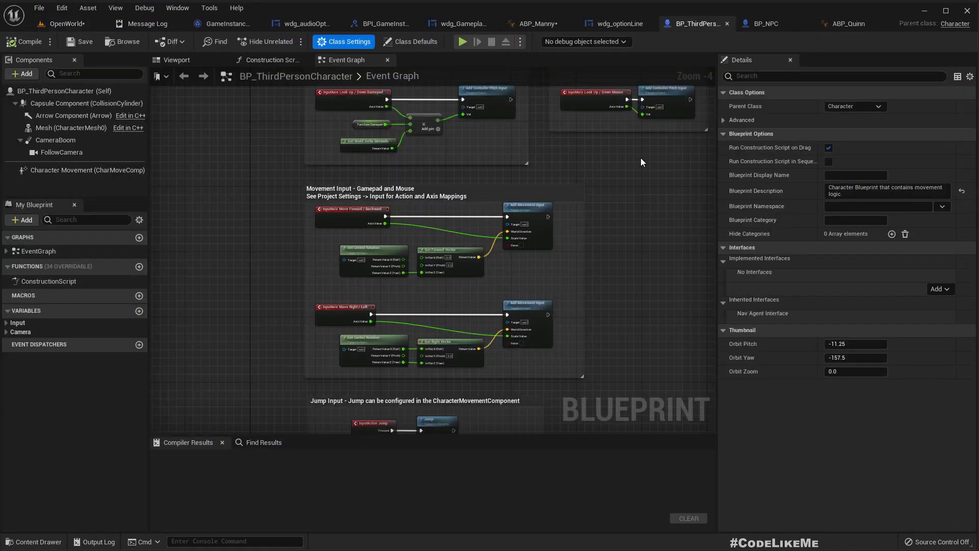
- Locate the BP_ThirdPersonCharacter asset in its Blueprints folder, open BP_NPC beside it and widen its component list
left_click(67, 24)
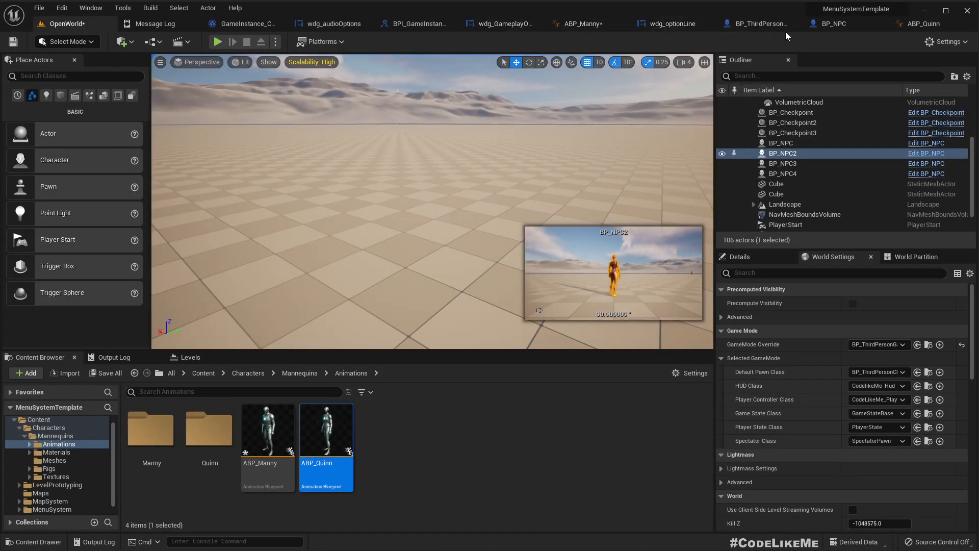
left_click(762, 23)
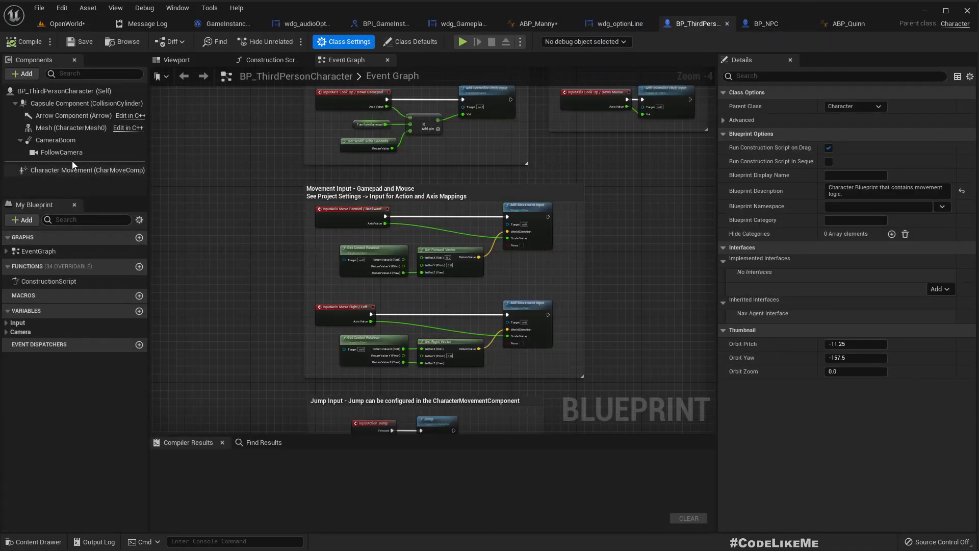
left_click(122, 42)
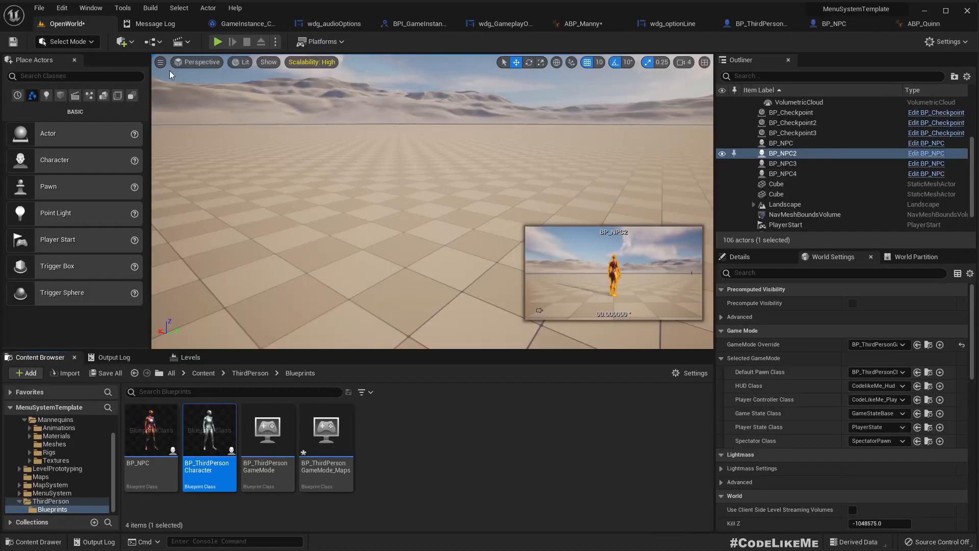
double_click(148, 445)
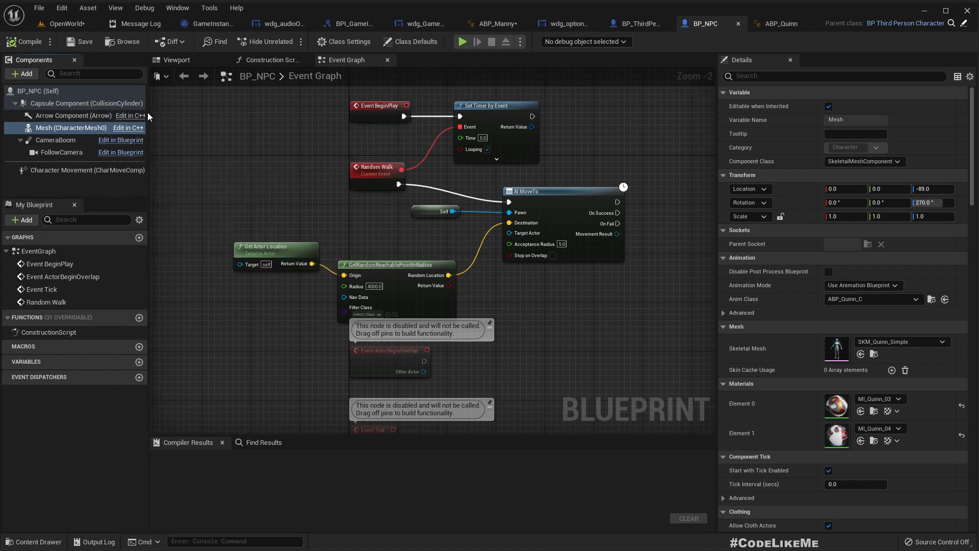
left_click_drag(150, 116, 200, 119)
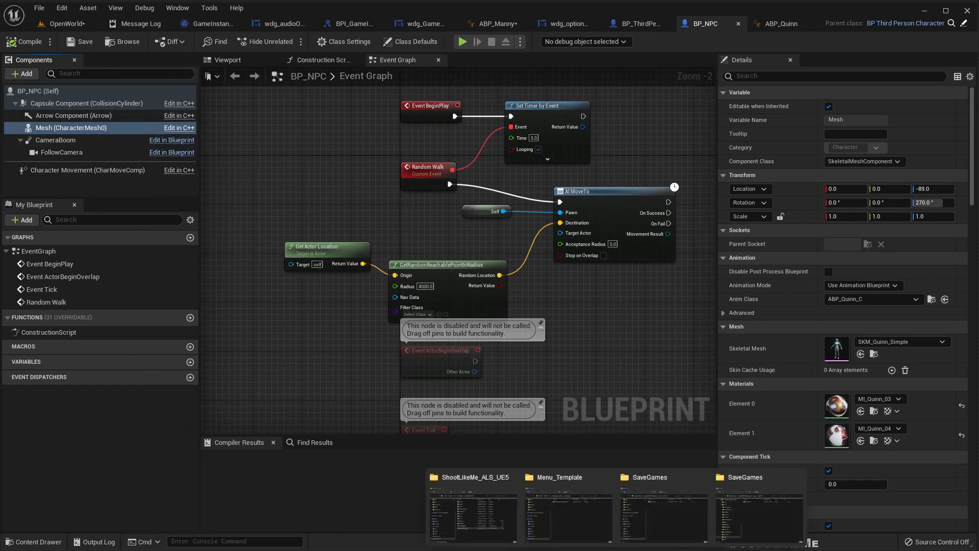
- Switch to the CodeLikeMe_Minimap project, inspect the Minimap_Icon_Component settings of its BP_NPC, and return to MenuSystemTemplate
mouse_move(751, 549)
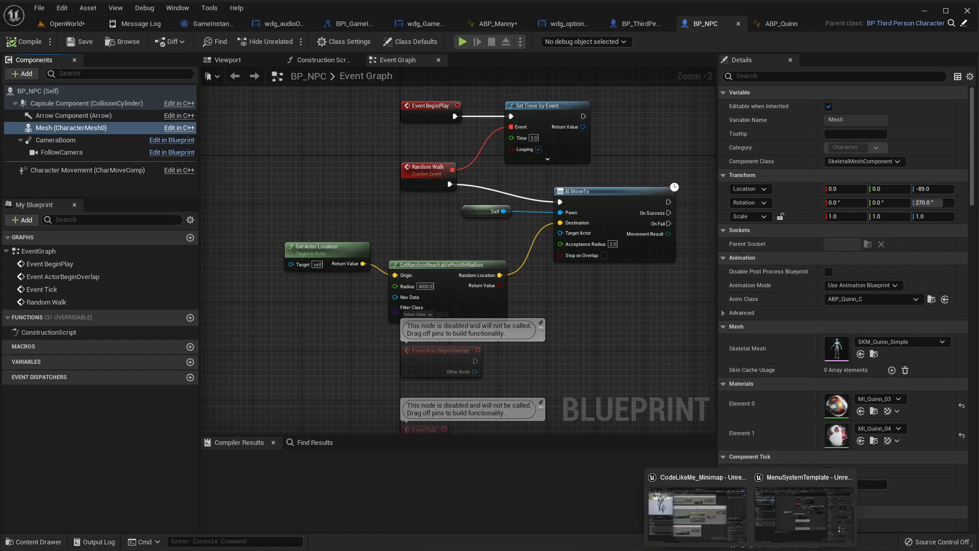
left_click(698, 508)
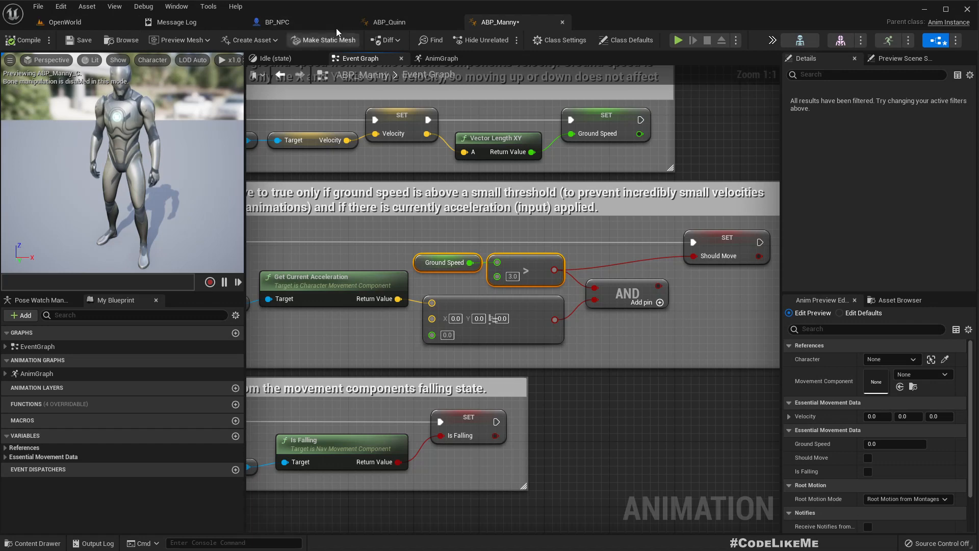
left_click(286, 22)
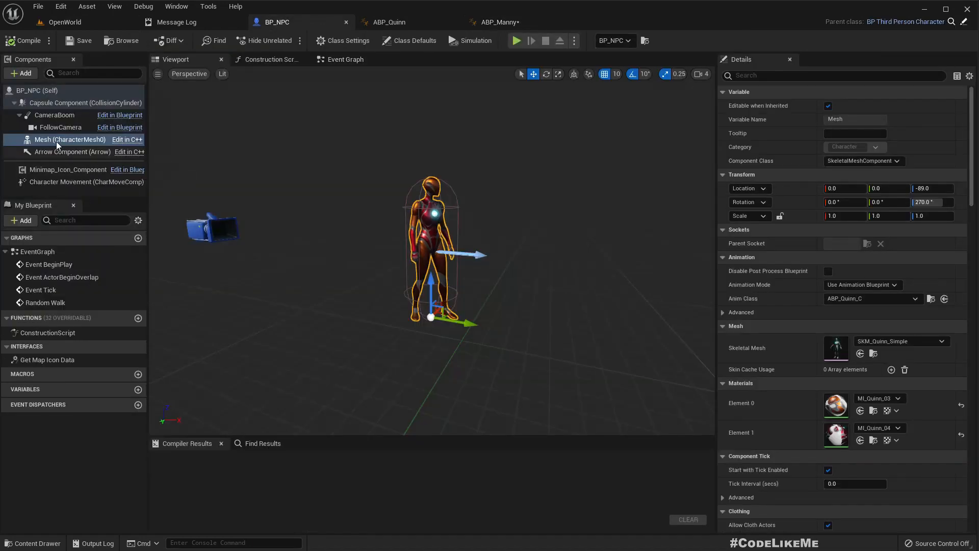
left_click(54, 170)
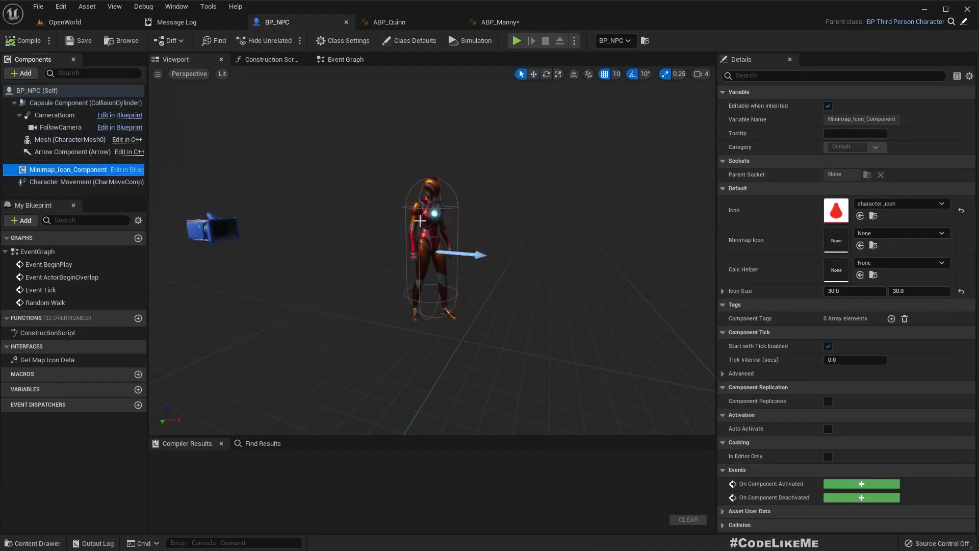
left_click(65, 27)
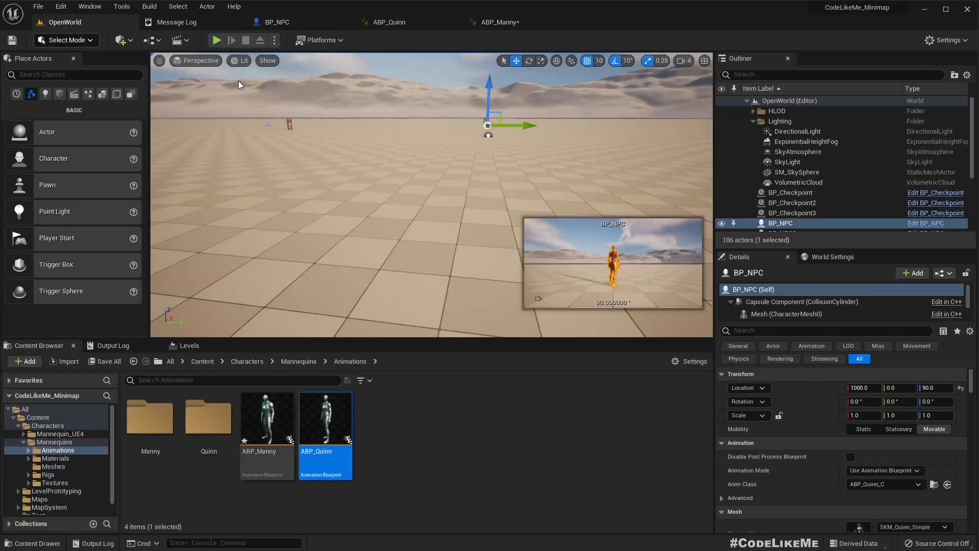
left_click(424, 138)
key("alt+Tab")
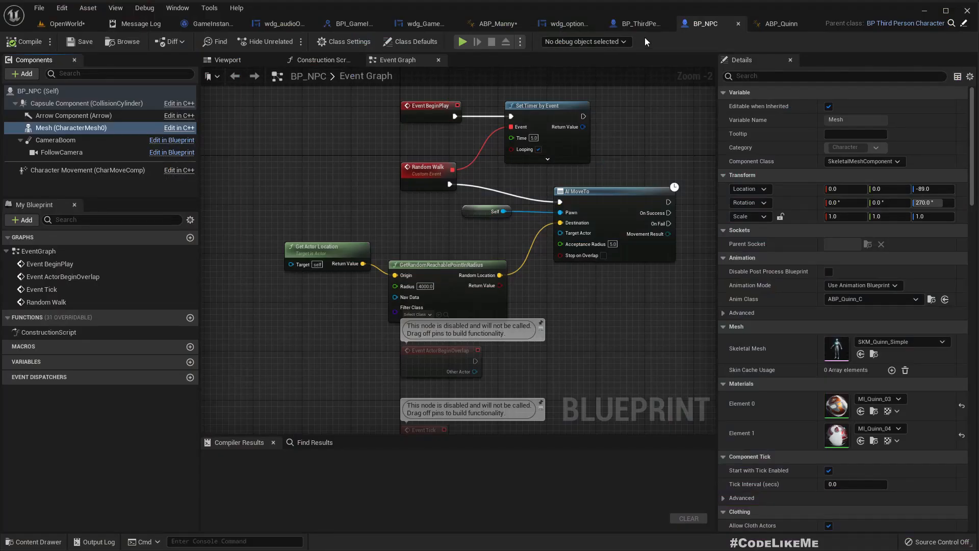
- Check BP_NPC's Character Movement component, and open the Minimap_Icon_Component blueprint from the MapSystem folder
left_click(48, 174)
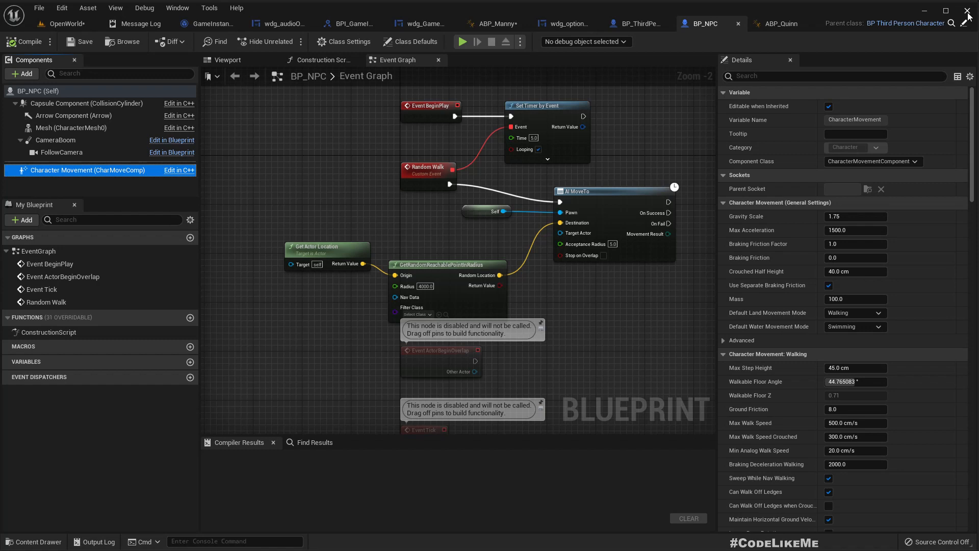
right_click_drag(338, 177, 380, 233)
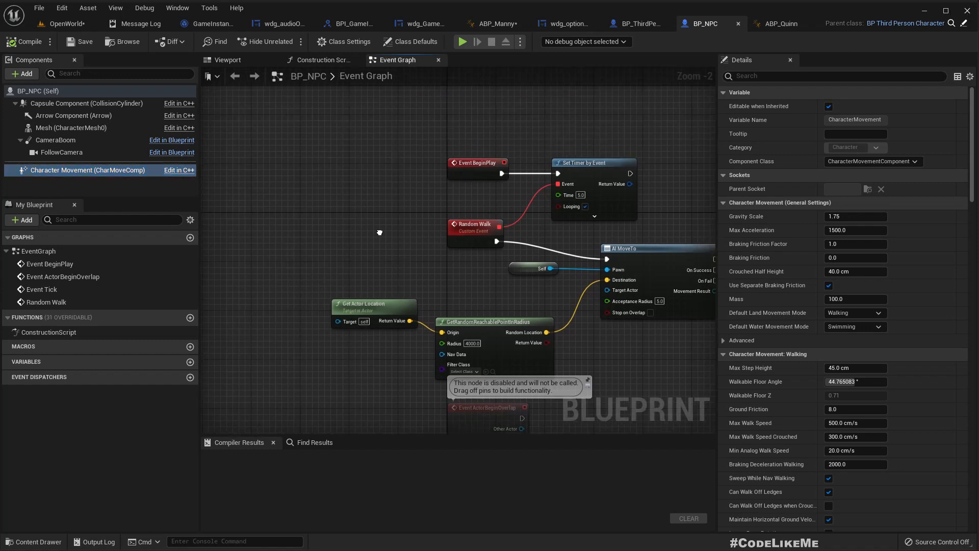
left_click(66, 24)
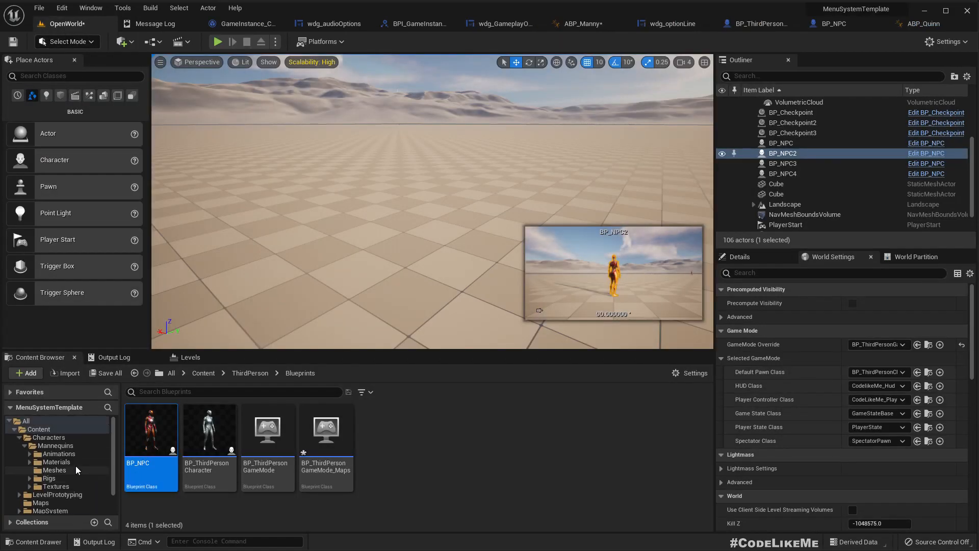
left_click(53, 493)
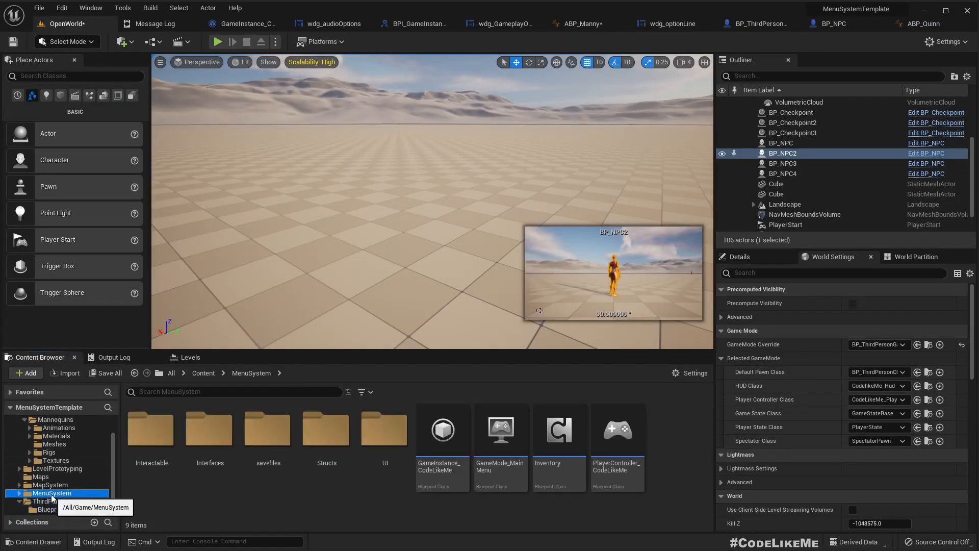
left_click(55, 477)
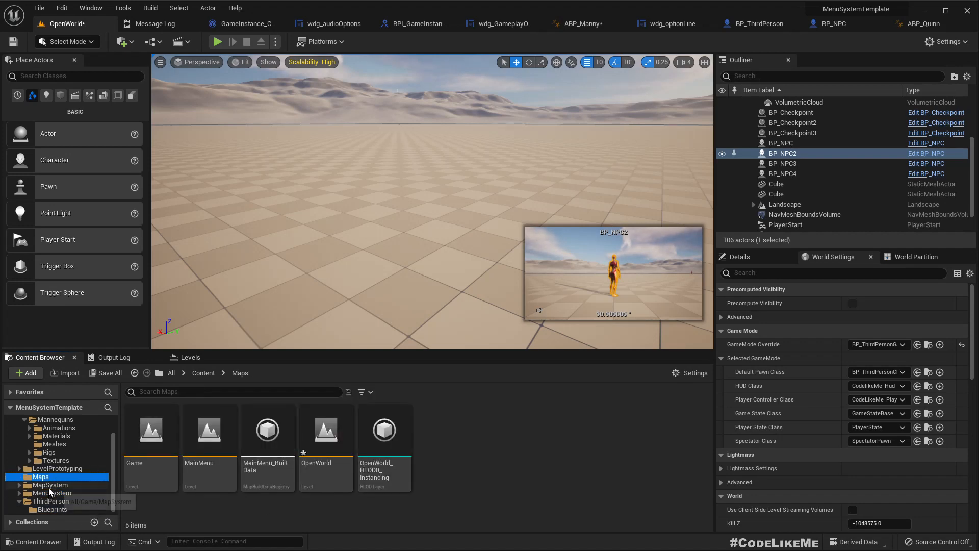
left_click(50, 485)
scroll(601, 472, "down", 1)
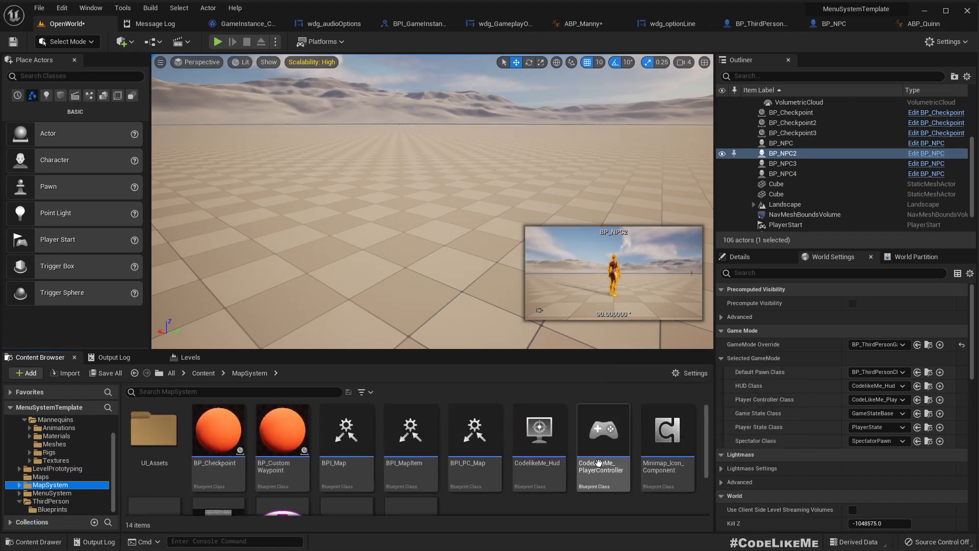
double_click(667, 439)
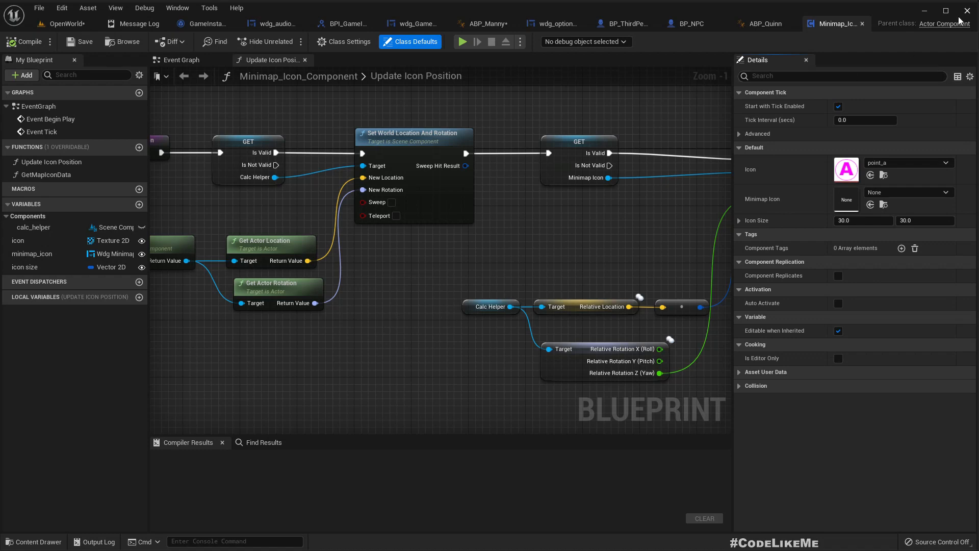
- Close the MenuSystemTemplate project, saving ABP_Manny, the BP_ThirdPersonGameMode_Maps blueprint and the OpenWorld level
left_click(77, 24)
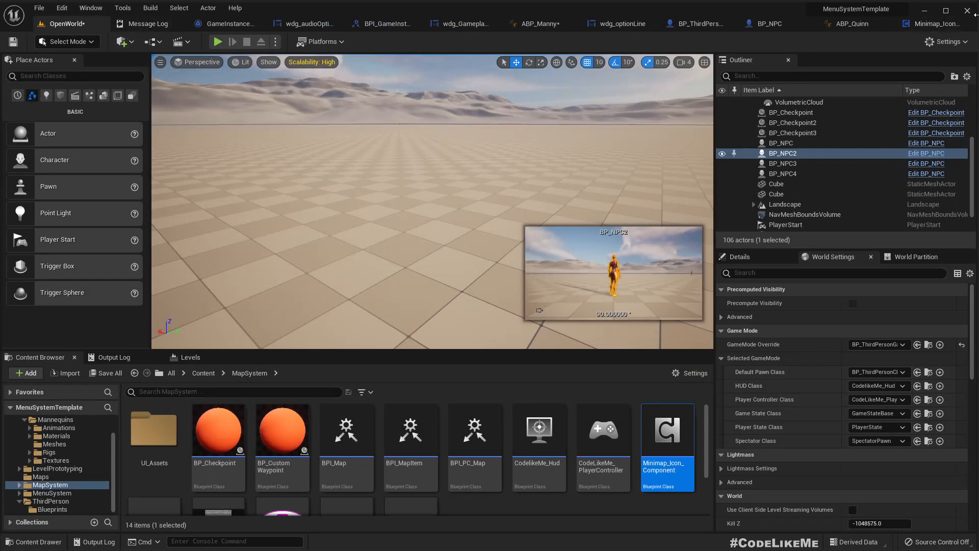
left_click(967, 12)
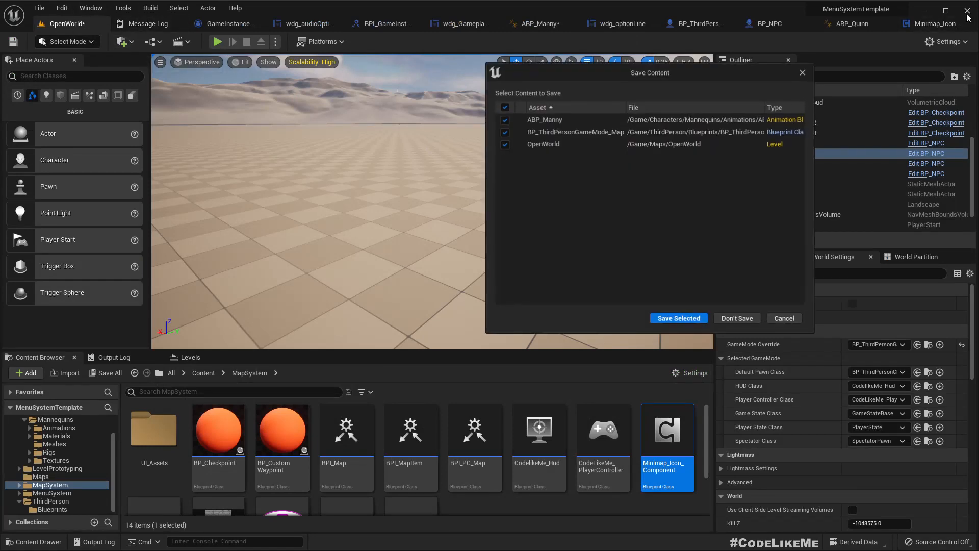
left_click(679, 319)
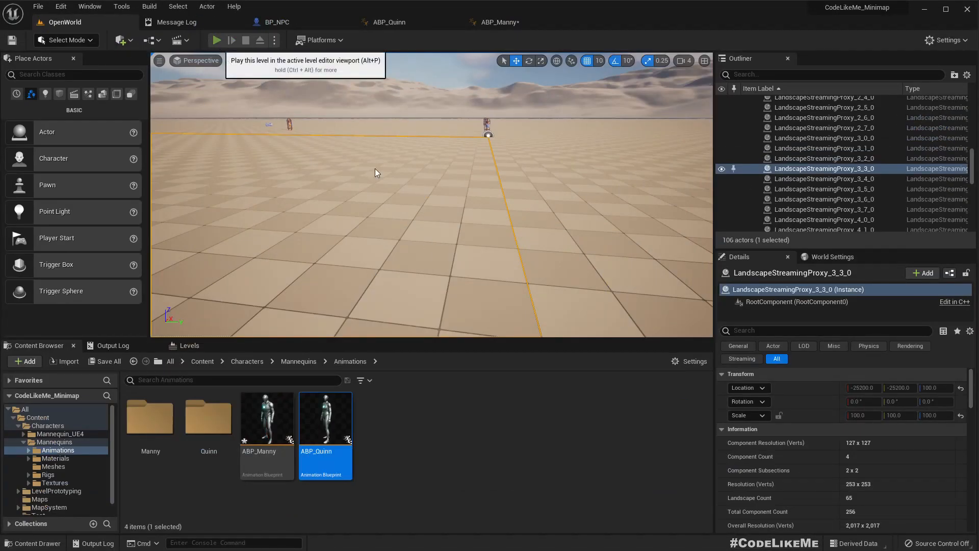
- Briefly play the CodeLikeMe_Minimap OpenWorld level, and locate the source asset of the BP_NPC2 actor in the content folders
left_click(217, 41)
key("Escape")
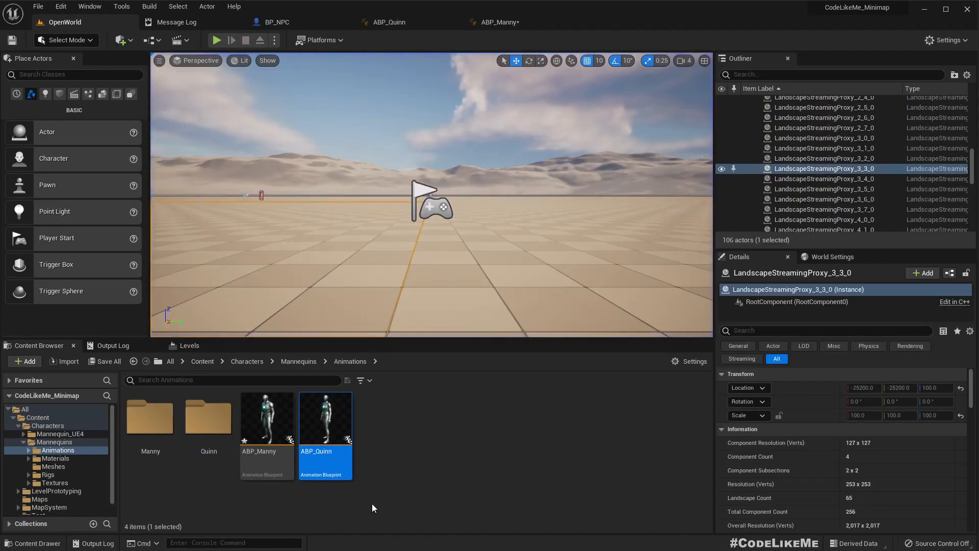
left_click(261, 196)
right_click(261, 198)
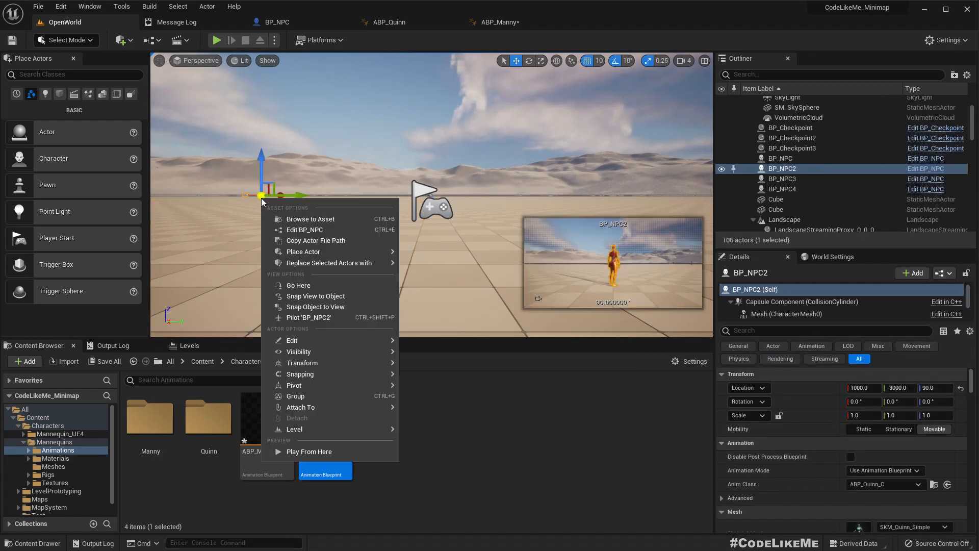
left_click(290, 218)
- Start migrating the BP_NPC blueprint to another project, saving the modified ABP_Manny
right_click(146, 423)
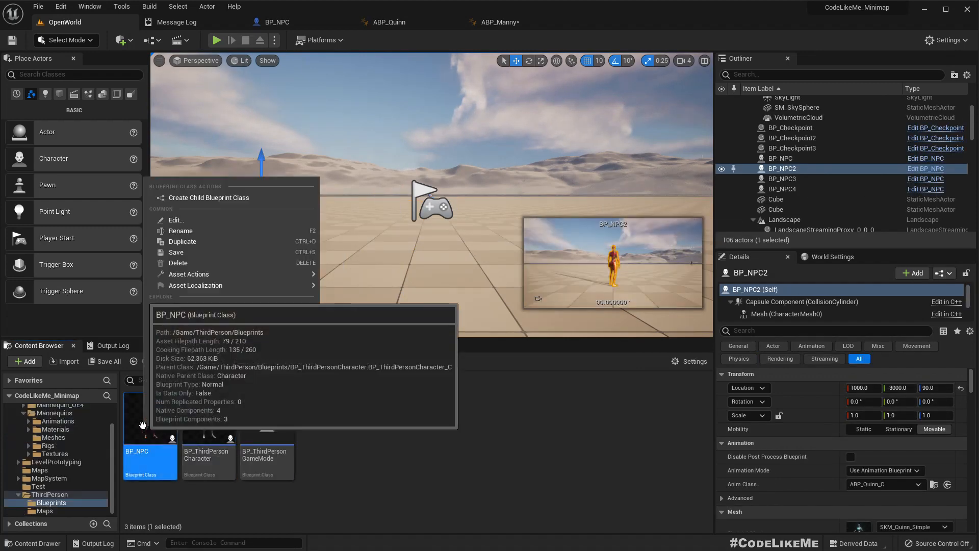
mouse_move(292, 276)
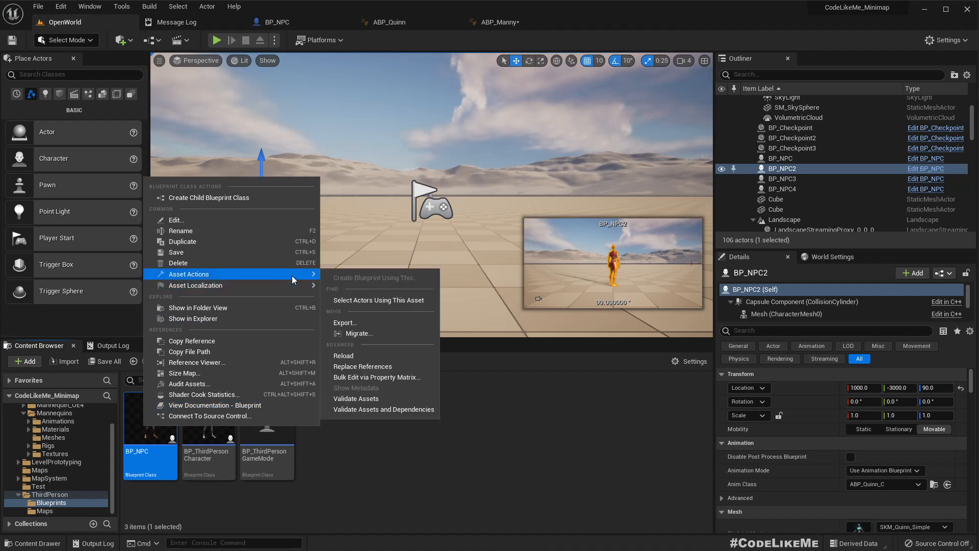
left_click(359, 333)
left_click(691, 318)
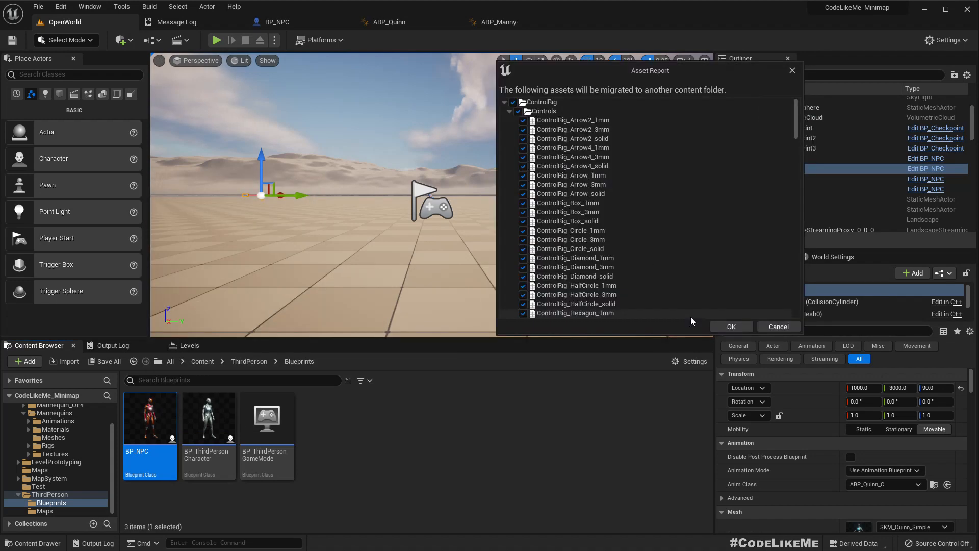
- Migrate BP_NPC with all its listed dependencies into the Content folder of CodeLikeMe_MenuTemplate-UE5, overwriting every existing asset
left_click(504, 102)
left_click(513, 102)
scroll(648, 260, "down", 5)
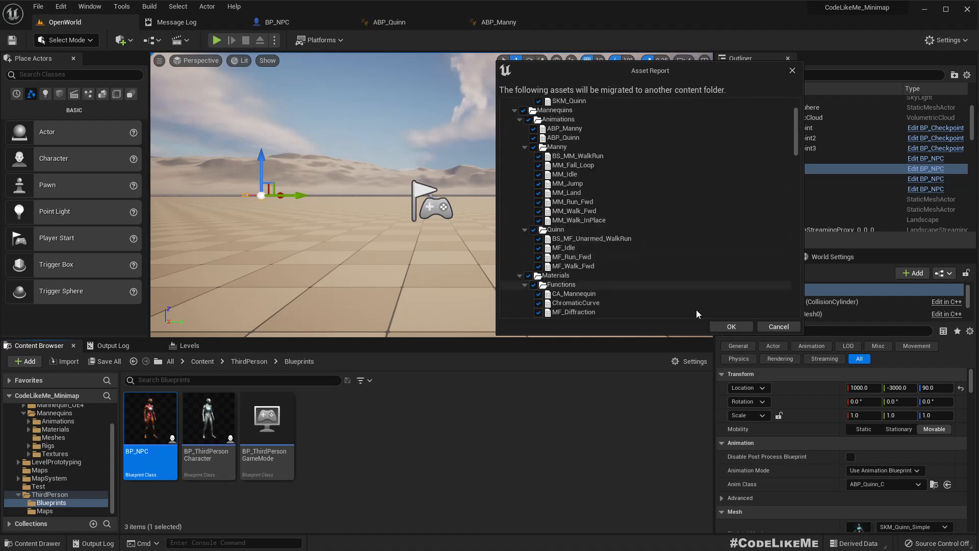
left_click(731, 327)
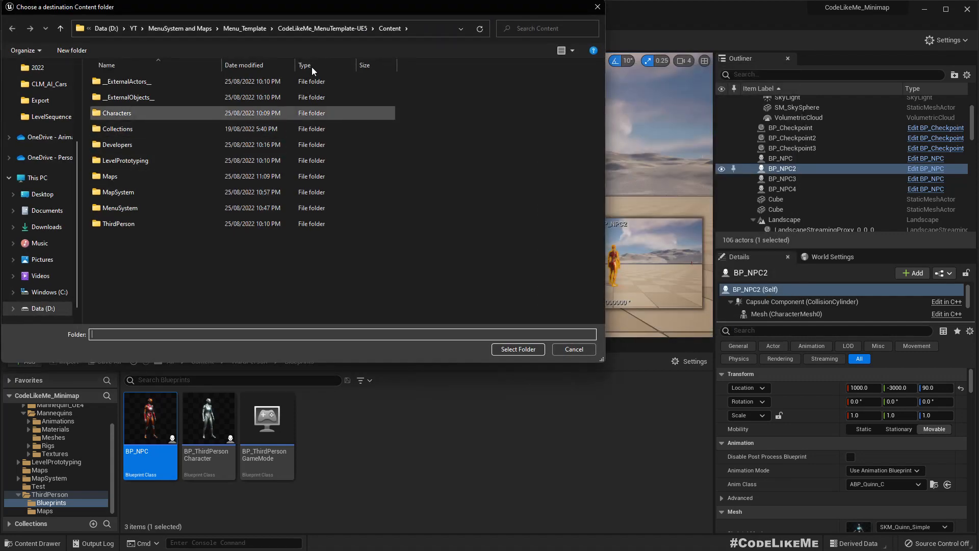
left_click(518, 349)
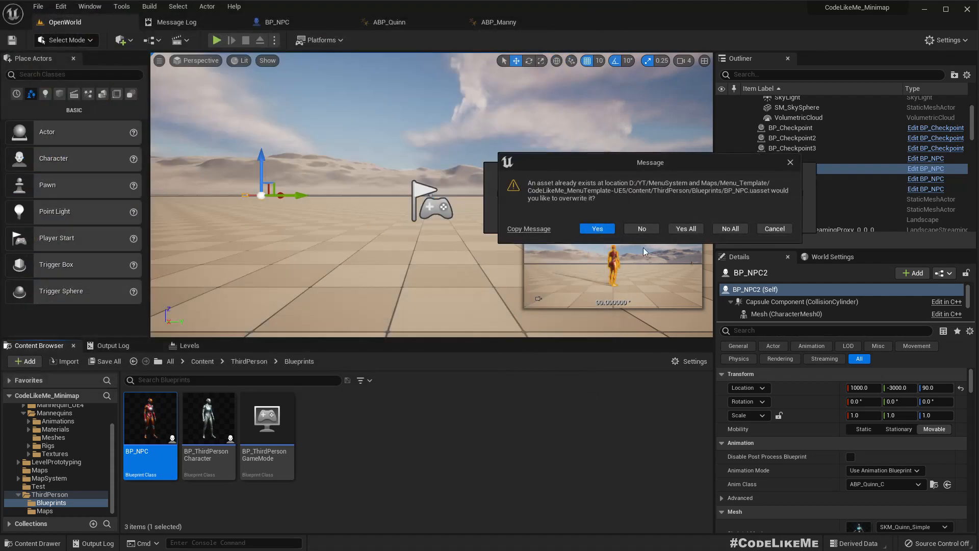
left_click(680, 227)
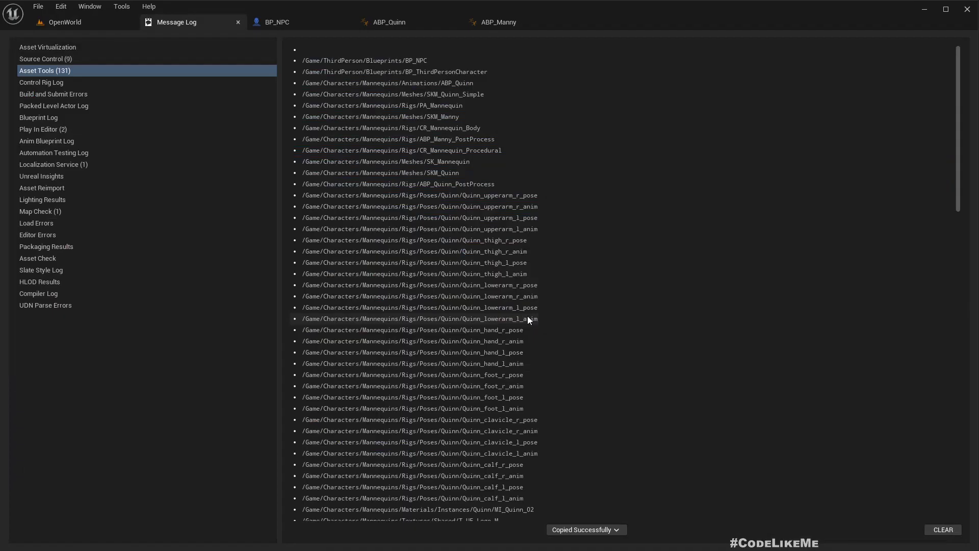
- Switch to the CodeLikeMe_MenuTemplate-UE5 project folder in File Explorer and open the MenuSystemTemplate project in Unreal Editor
left_click(923, 10)
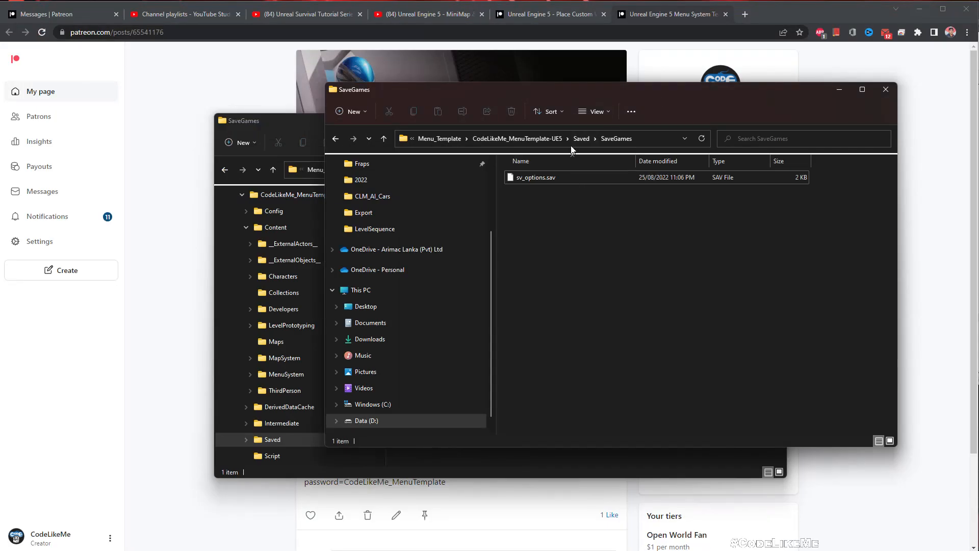
left_click(531, 138)
double_click(556, 273)
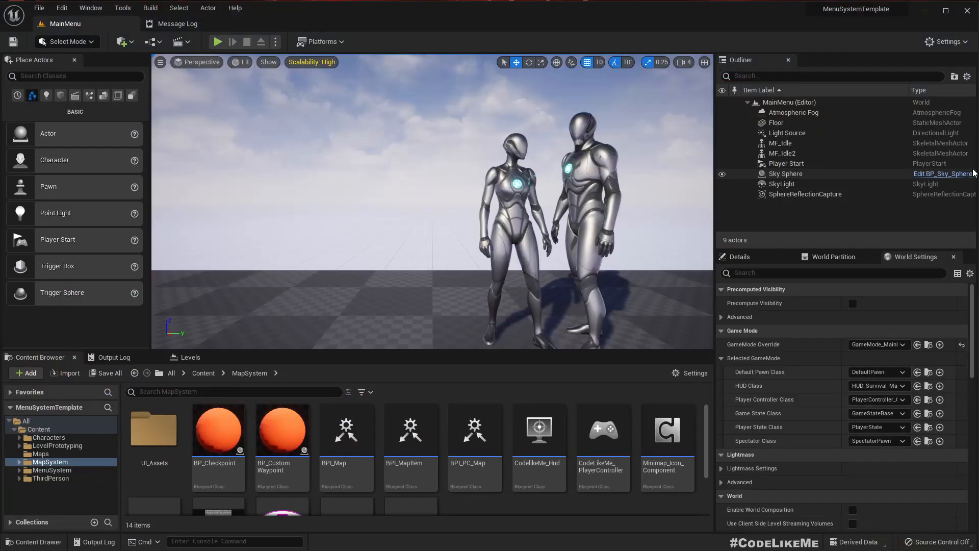
left_click(590, 151)
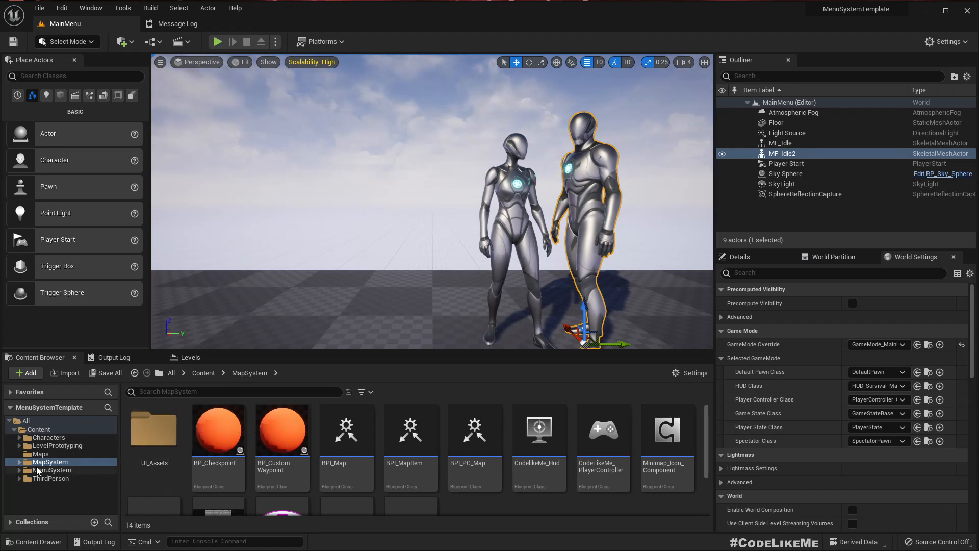
- Open the migrated BP_NPC blueprint from the ThirdPerson Blueprints folder and check its Minimap_Icon_Component
left_click(49, 438)
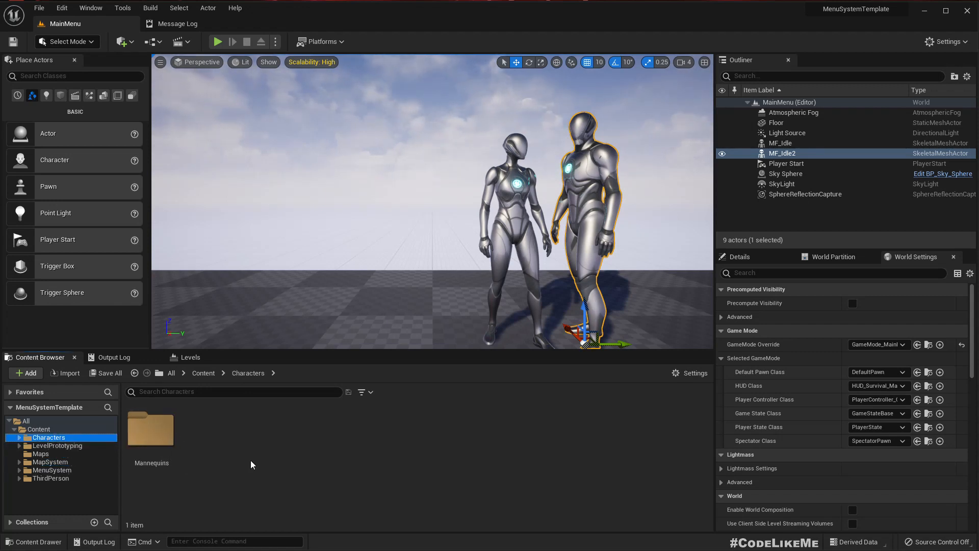
double_click(155, 424)
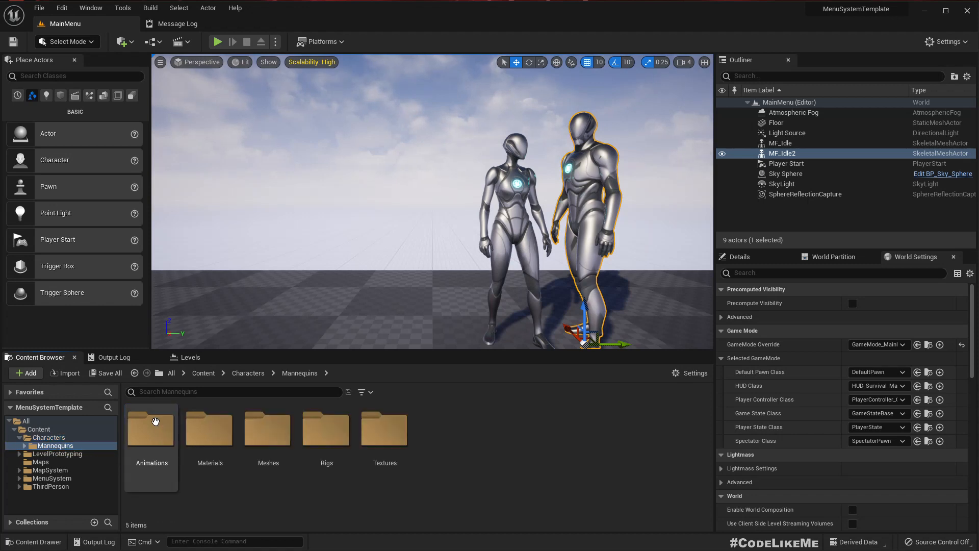
left_click(51, 477)
left_click(51, 486)
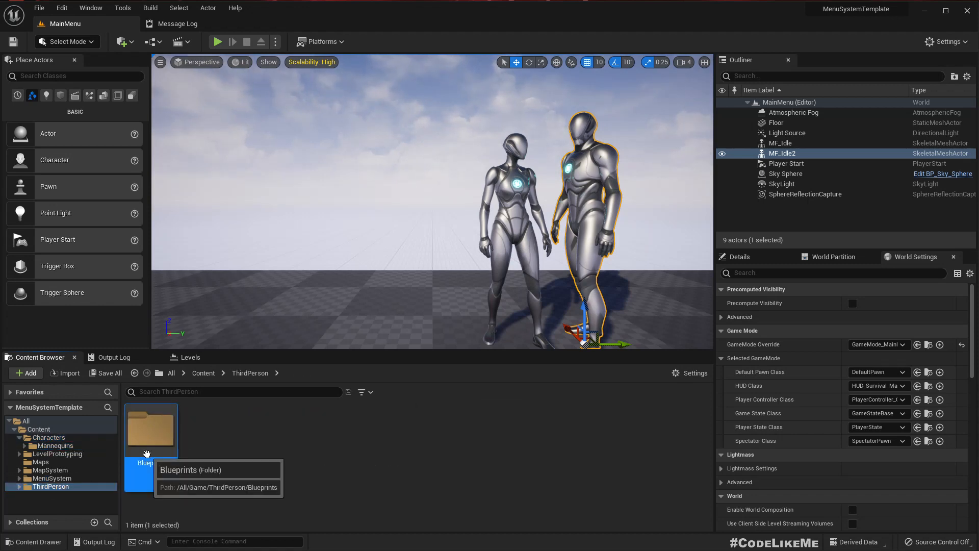
double_click(148, 438)
left_click(147, 444)
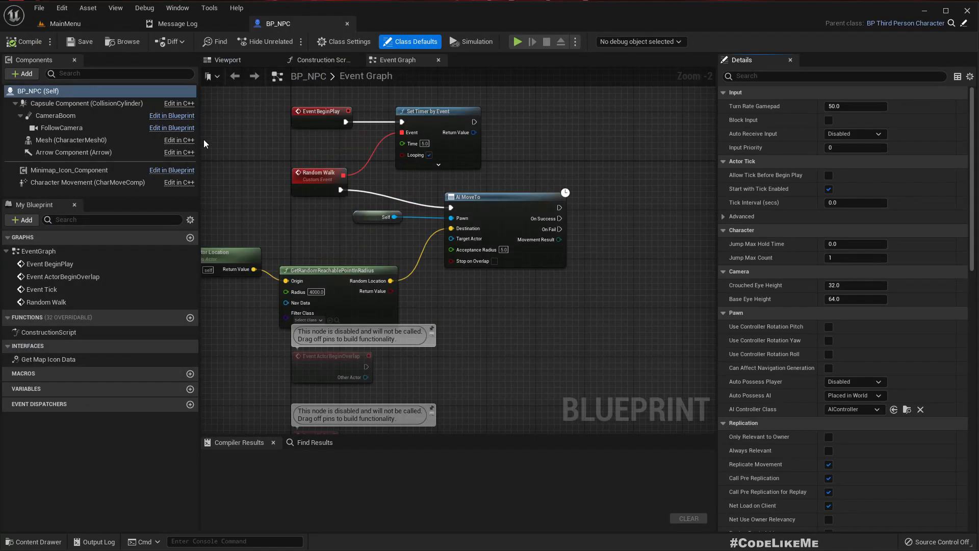
left_click(44, 172)
- Return to the level editor and open the OpenWorld level from the Maps folder
left_click(70, 26)
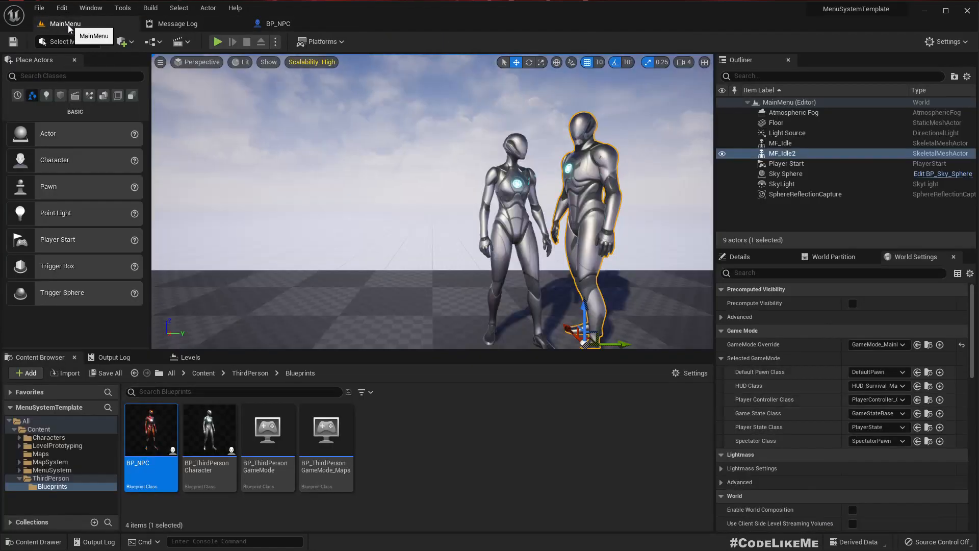
left_click(41, 453)
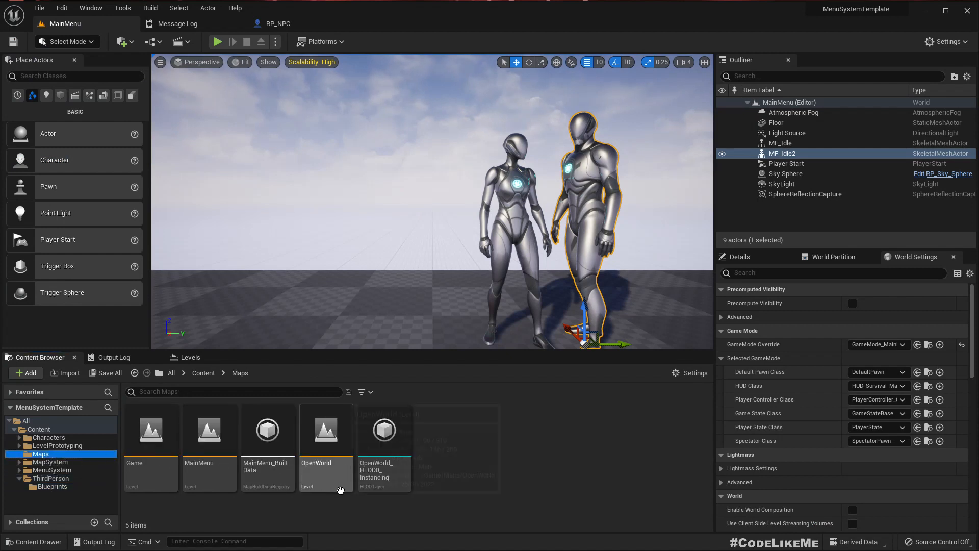
double_click(326, 438)
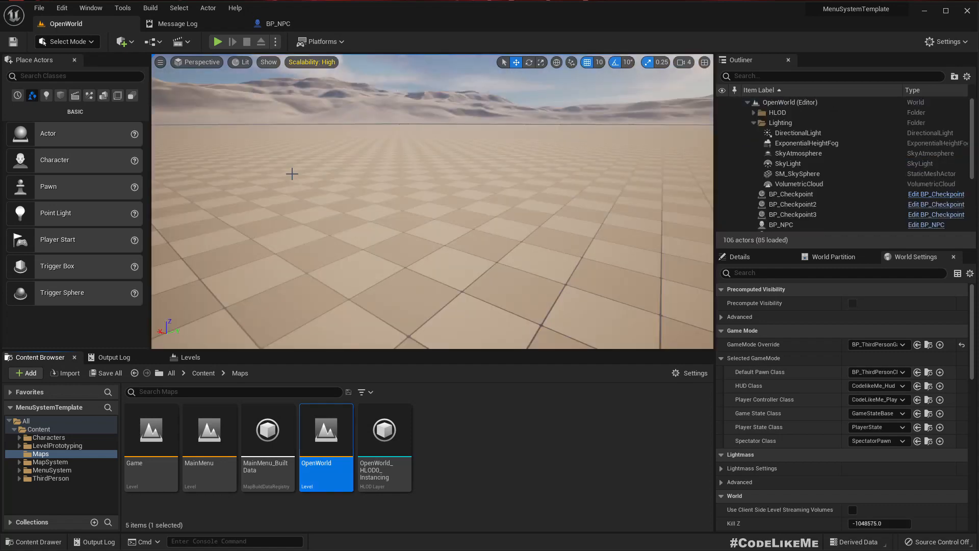
- Play the OpenWorld level in an enlarged viewport, run the character towards the NPCs to check their movement and minimap icons, and stop playing
right_click_drag(308, 187, 301, 204)
key("F11")
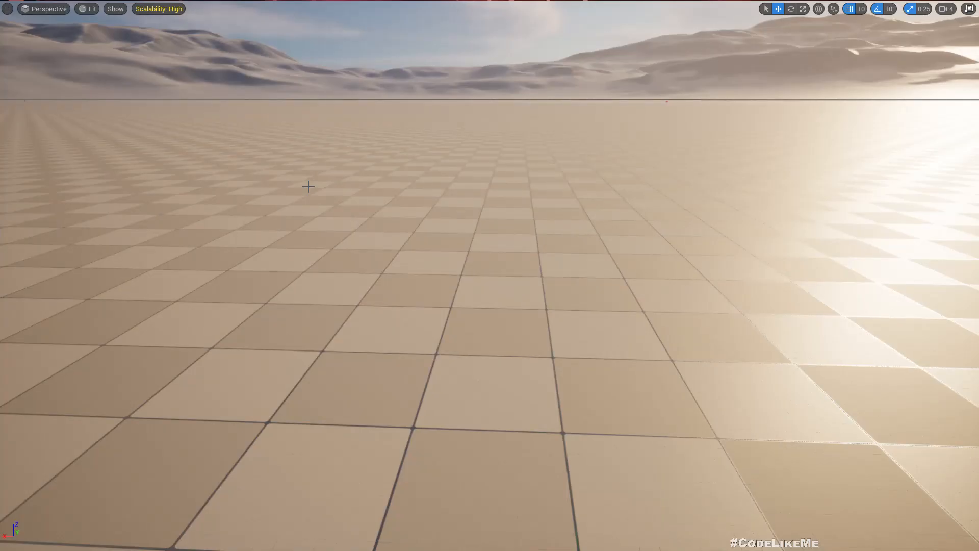
key("alt+p")
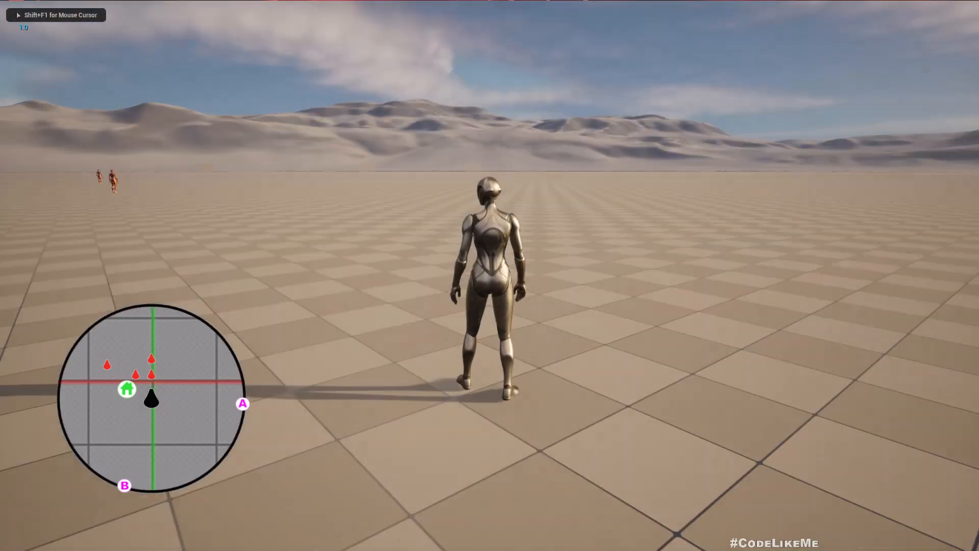
key("w")
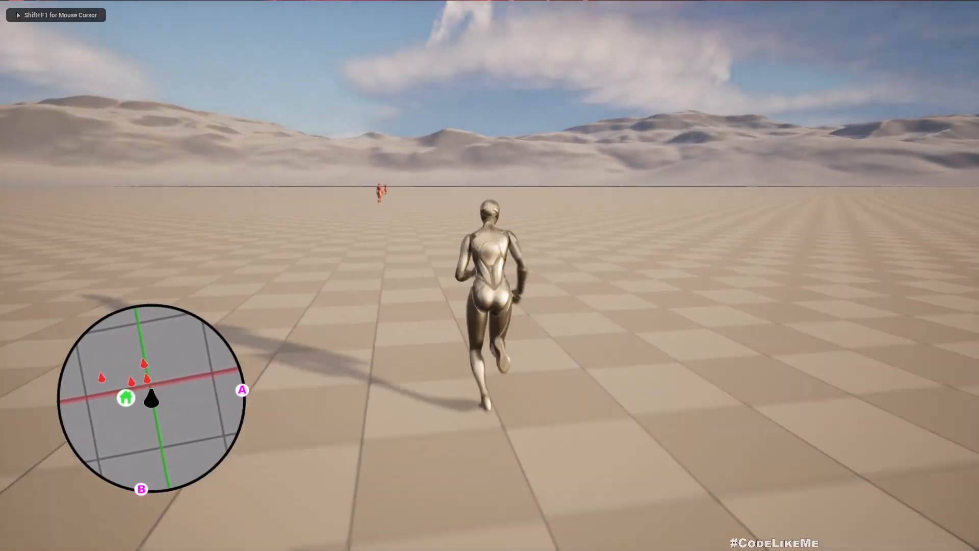
key("a")
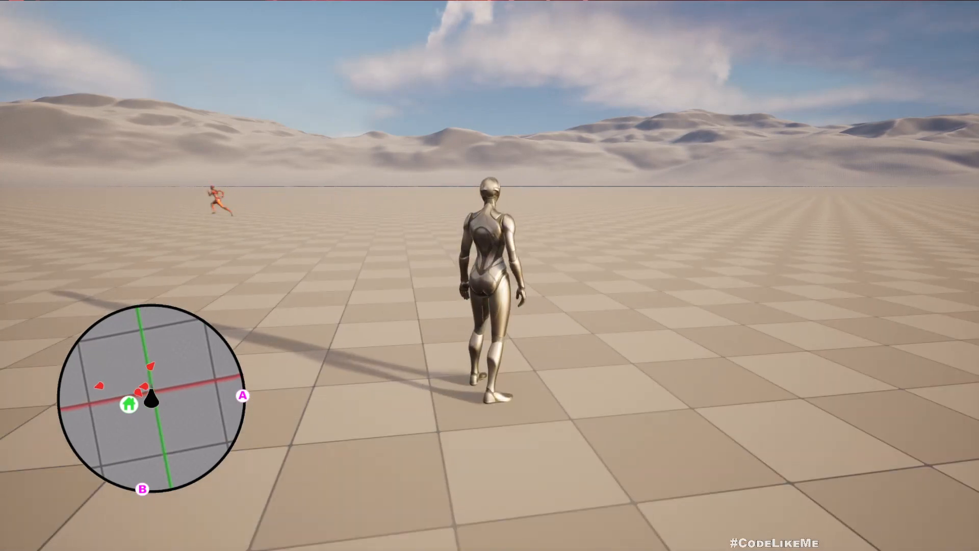
key("shift+F1")
key("Escape")
right_click_drag(398, 240, 390, 229)
key("F11")
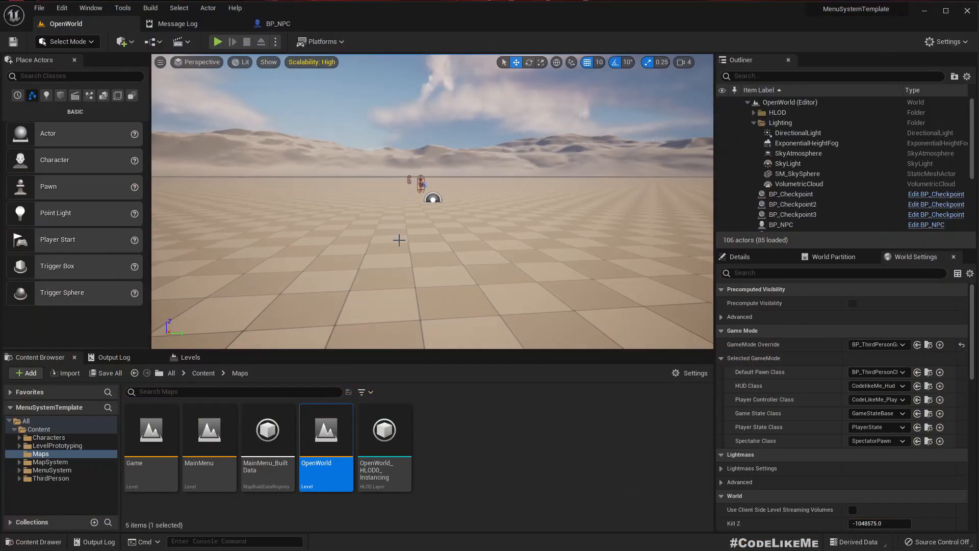
right_click_drag(410, 188, 224, 197)
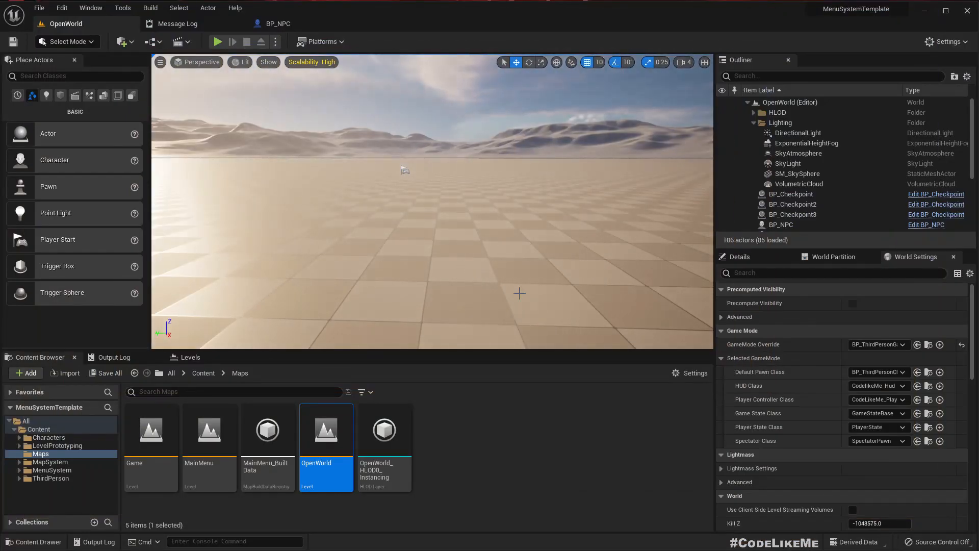
- Locate the level's game mode override asset, open BP_ThirdPersonCharacter beside it, and examine the input events in its Event Graph
left_click(928, 344)
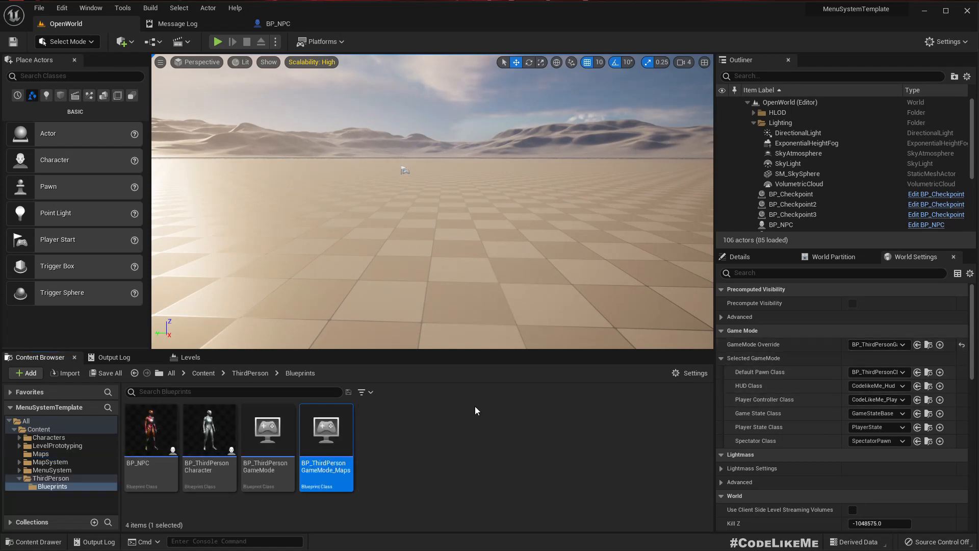
double_click(209, 431)
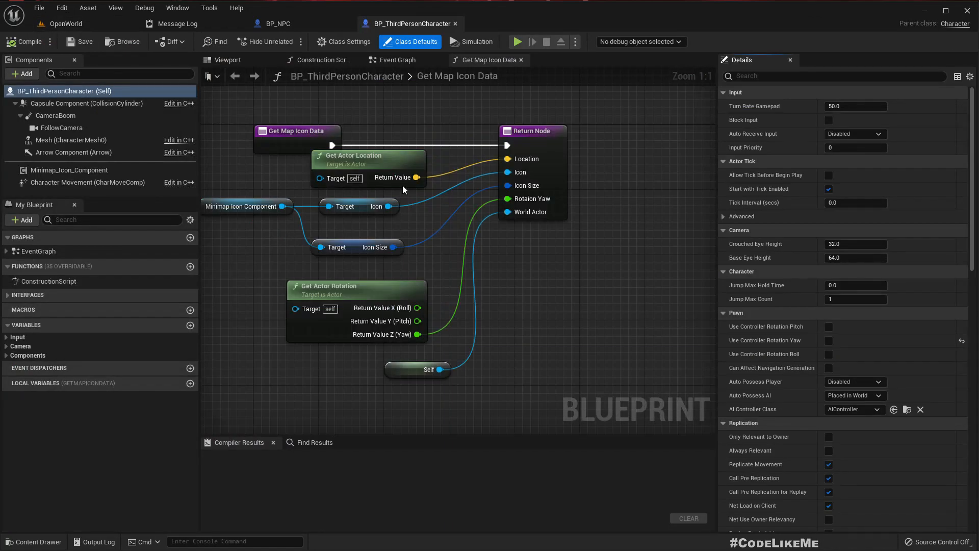
scroll(449, 214, "down", 8)
left_click(396, 58)
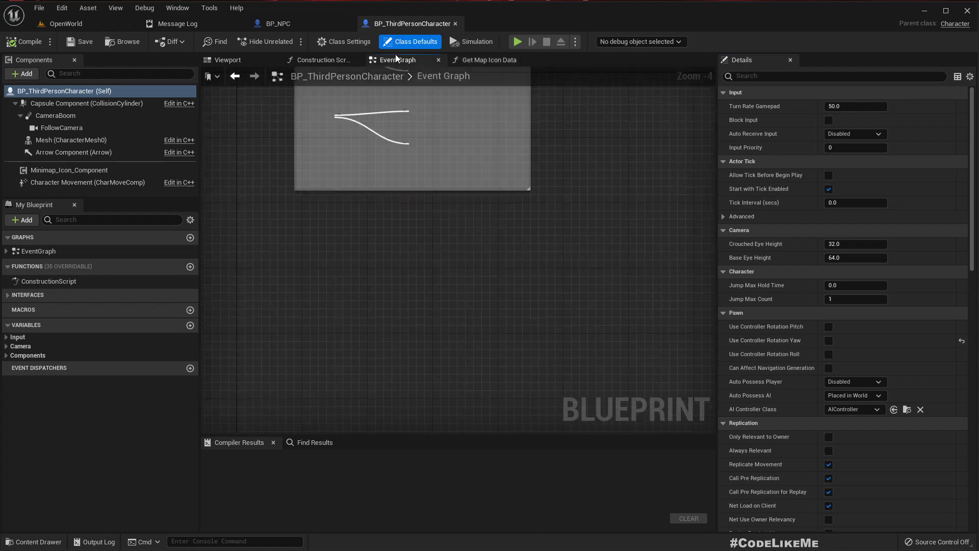
right_click_drag(383, 159, 380, 431)
right_click_drag(366, 259, 396, 421)
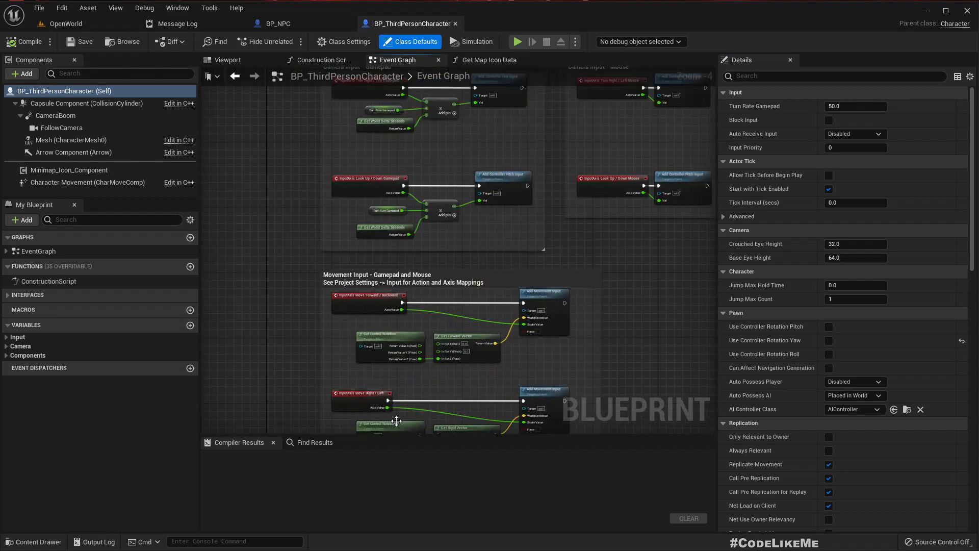
scroll(429, 280, "down", 2)
scroll(520, 281, "up", 3)
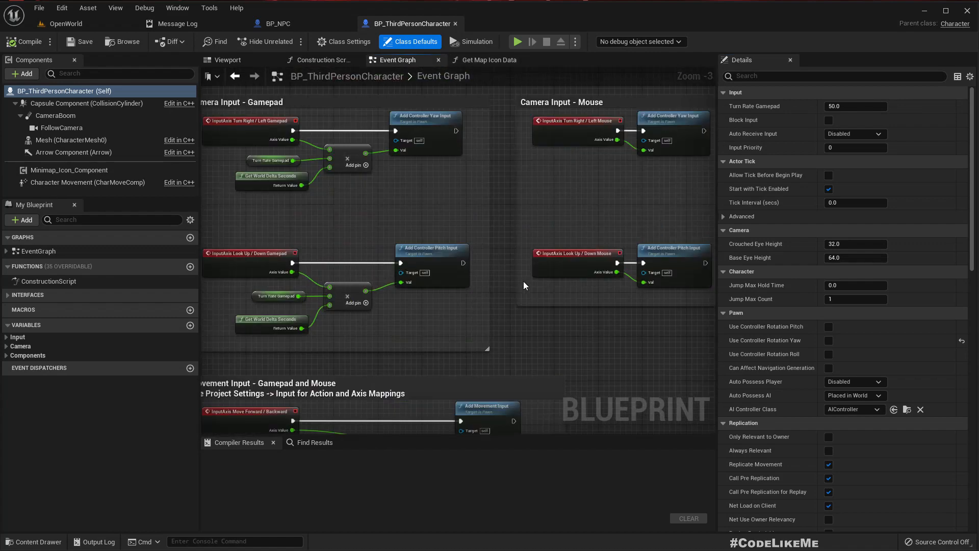
scroll(524, 280, "down", 3)
scroll(464, 339, "up", 3)
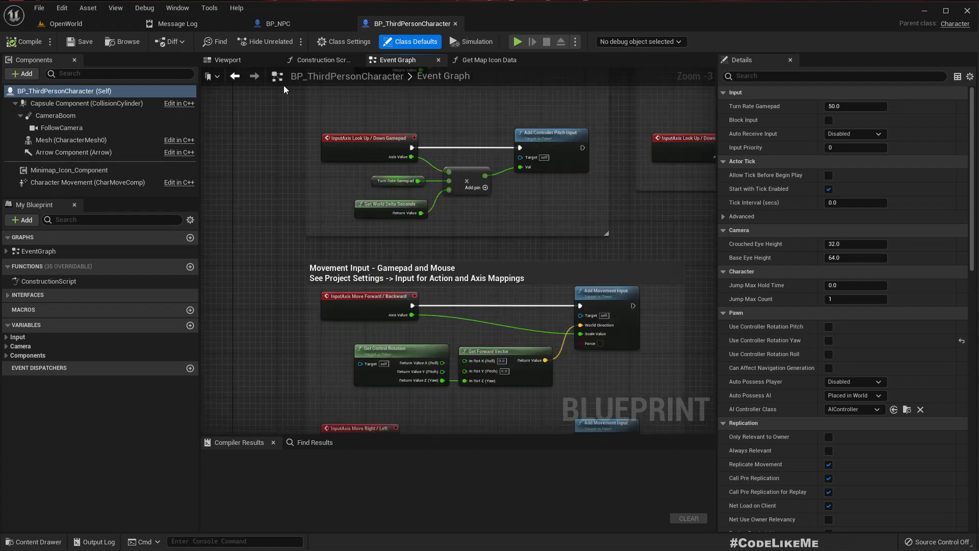
- Open CodeLikeMe_PlayerController from the OpenWorld level's Player Controller Class setting and inspect the InputAction ToggleMap event
left_click(97, 25)
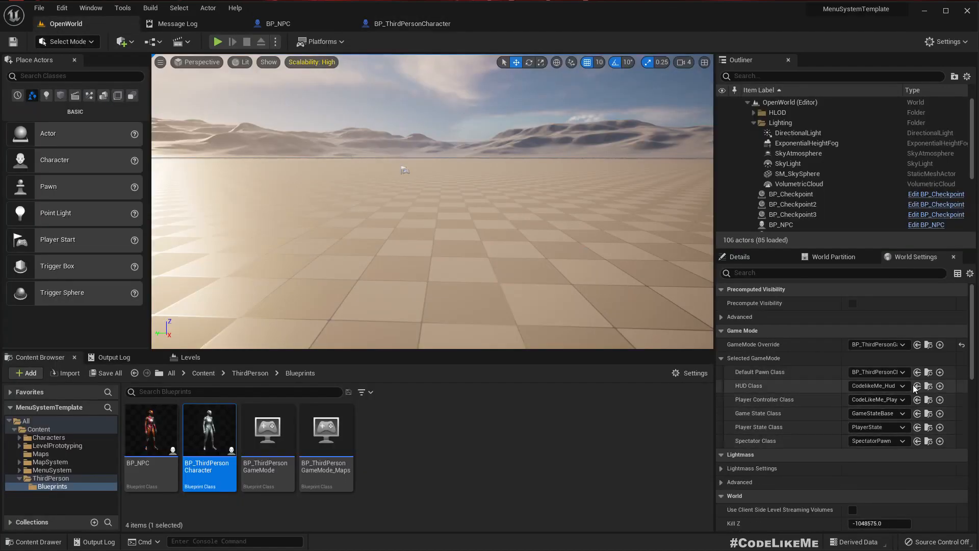
left_click(916, 400)
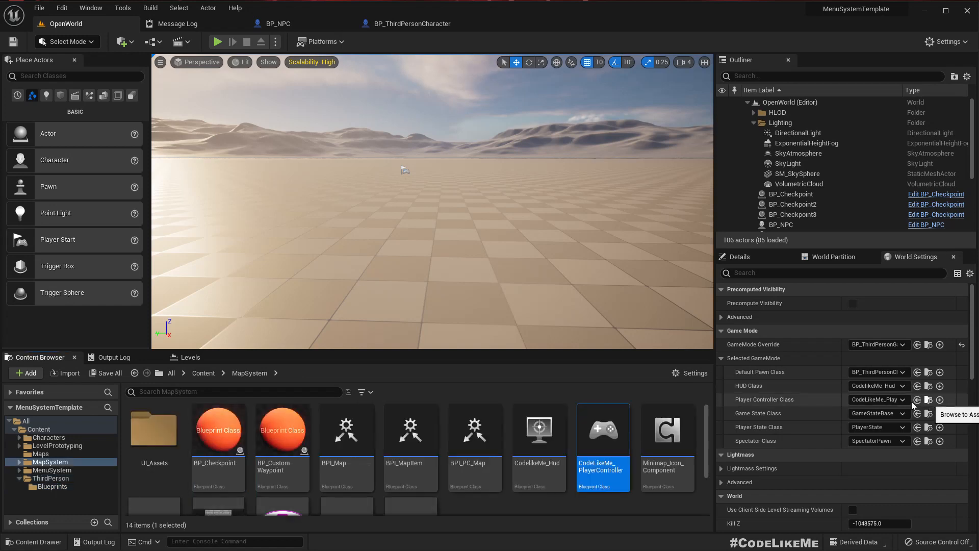
double_click(612, 454)
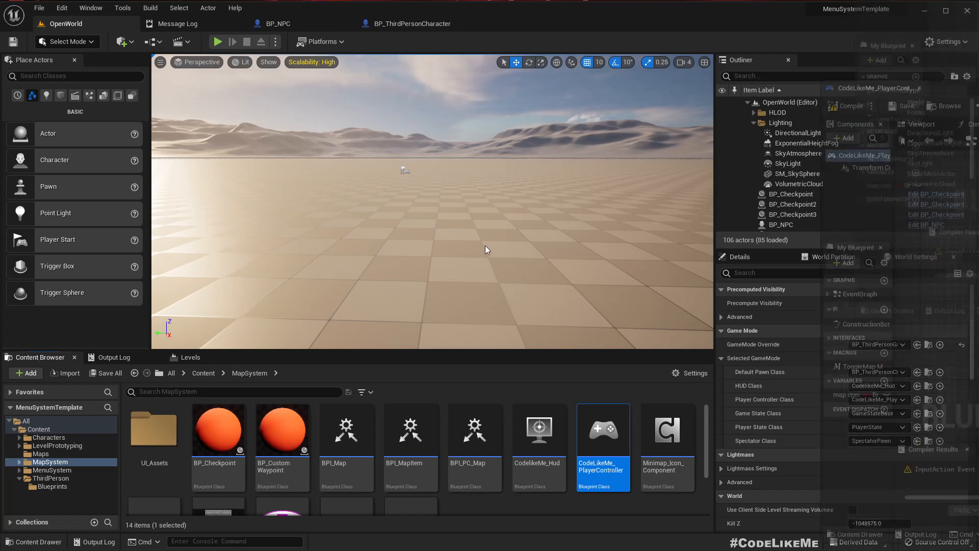
scroll(522, 323, "up", 8)
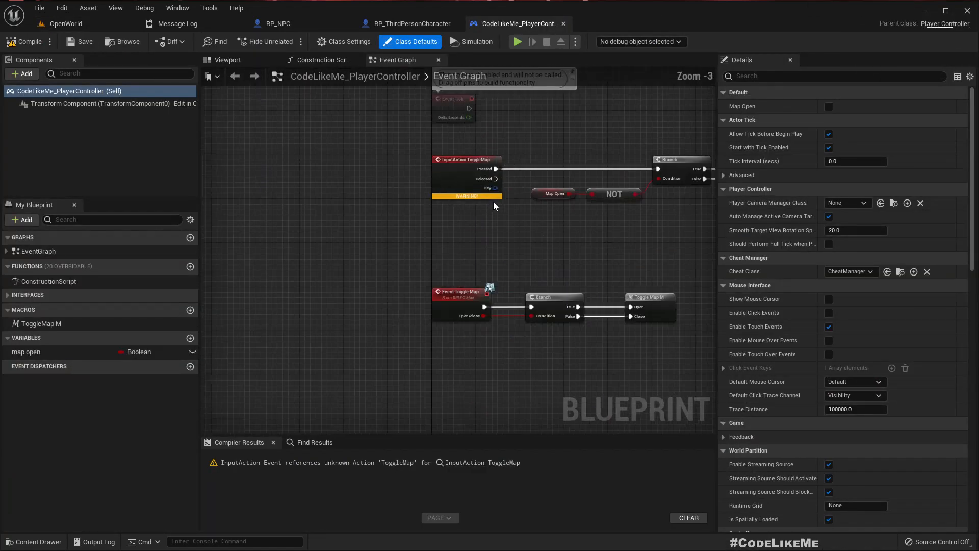
right_click_drag(423, 153, 396, 256)
left_click(397, 256)
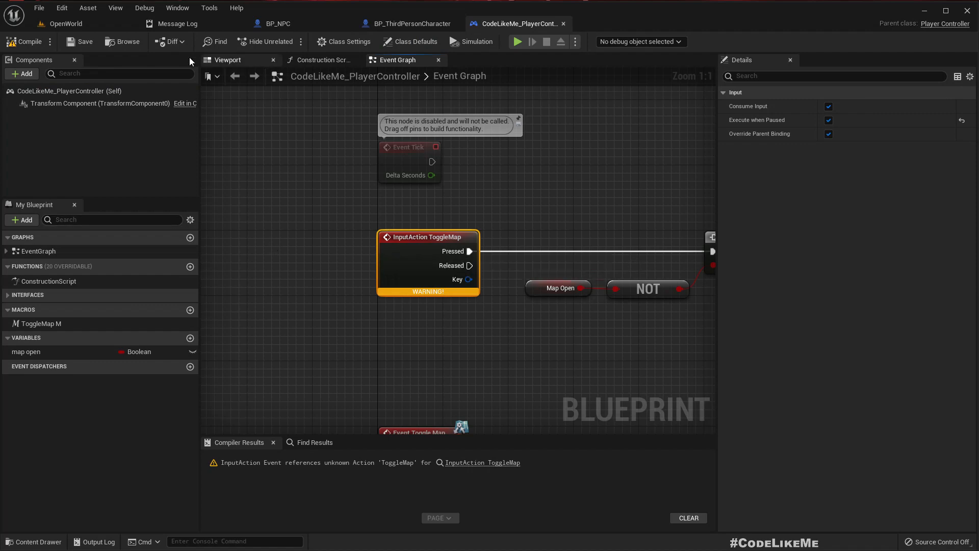
- Return to the level editor and open the engine Input section of the Project Settings
left_click(79, 26)
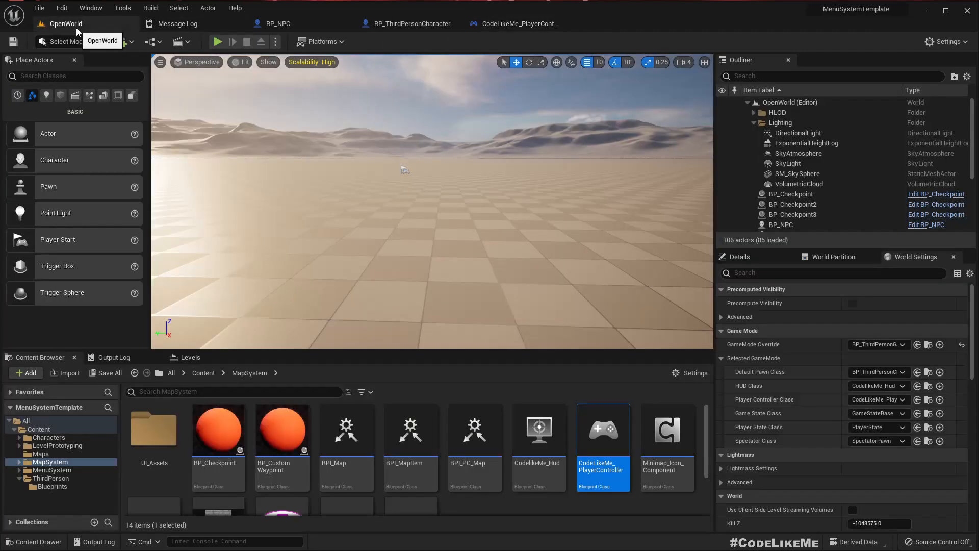
left_click(947, 42)
left_click(968, 83)
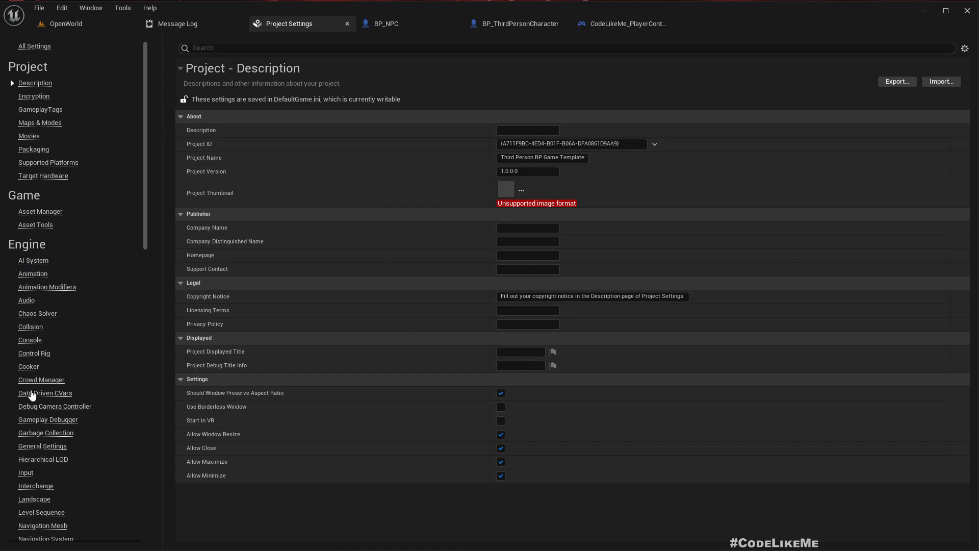
left_click(26, 473)
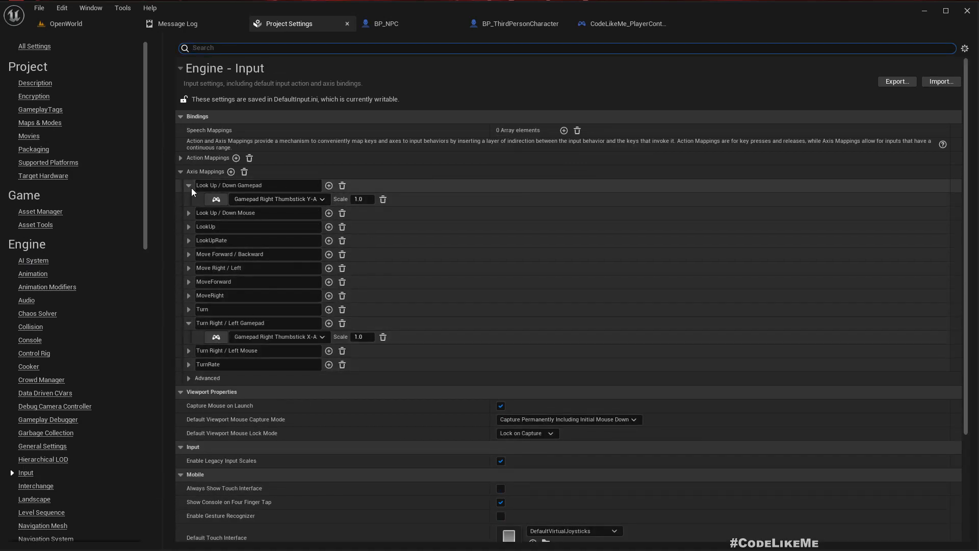
- Add an axis mapping named ToggleMap and bind it to the M key
left_click(231, 171)
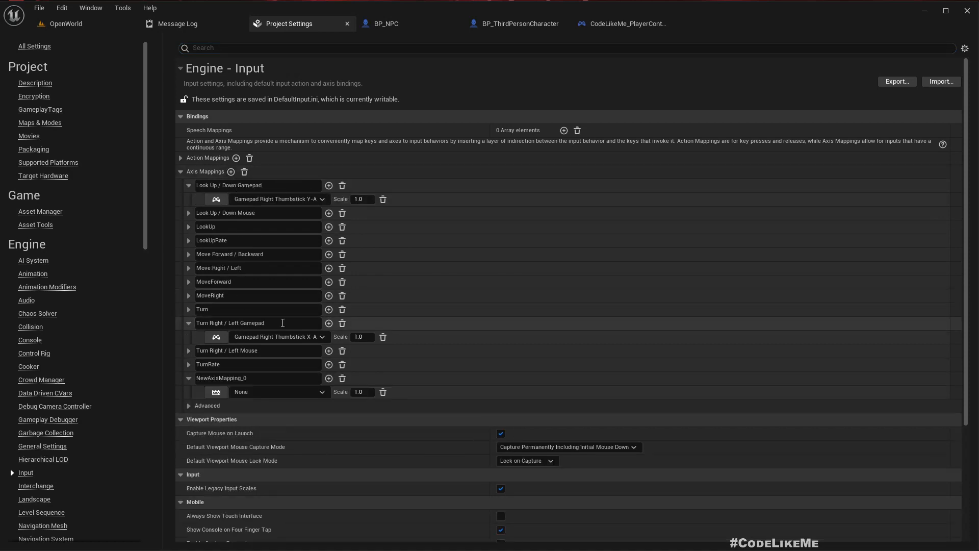
left_click(235, 378)
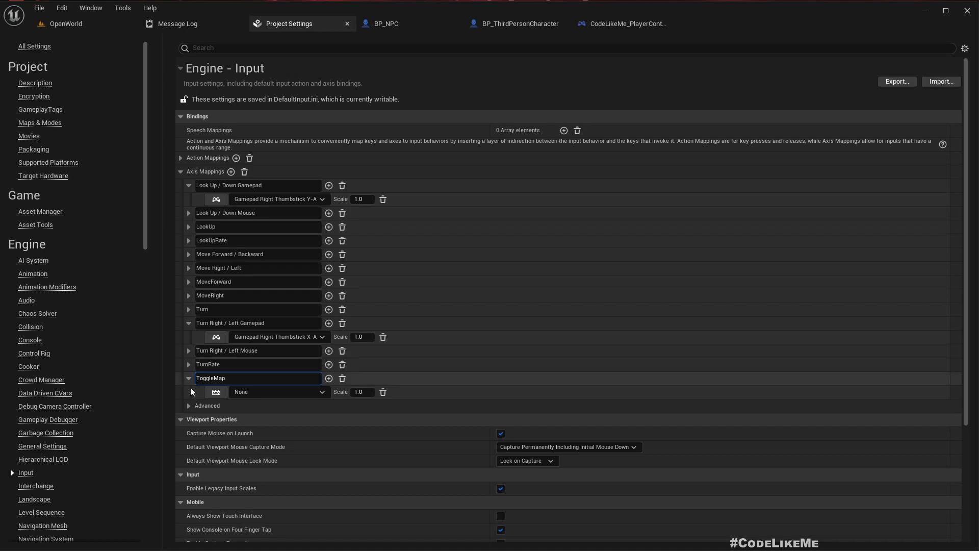
left_click(215, 393)
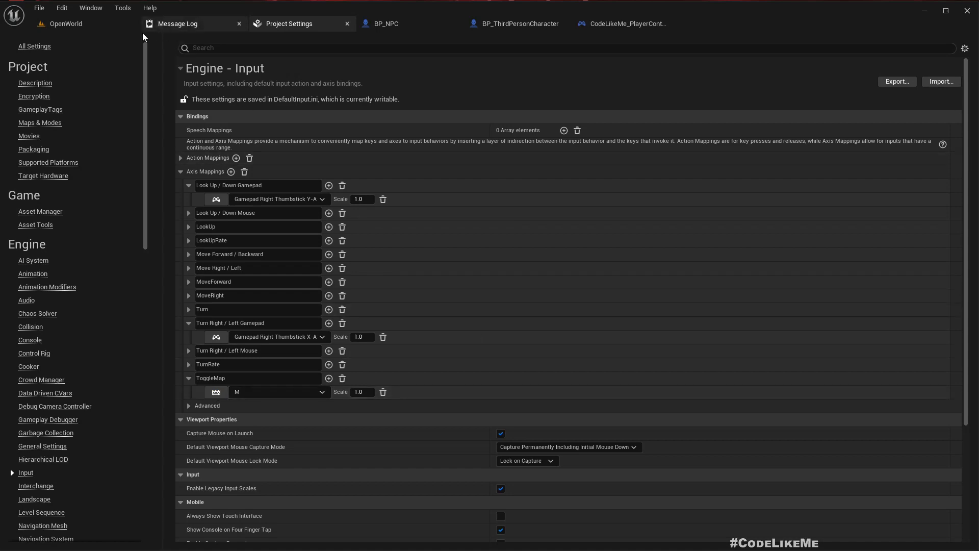
- Compile CodeLikeMe_PlayerController to recheck its InputAction ToggleMap event, and compare the event's name with the mapping in the input settings
left_click(41, 23)
left_click(614, 24)
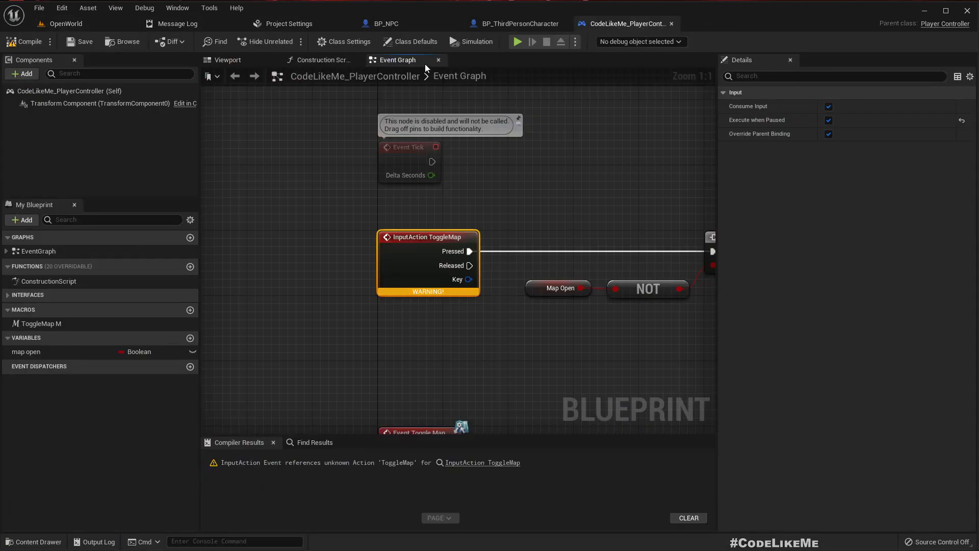
left_click(25, 41)
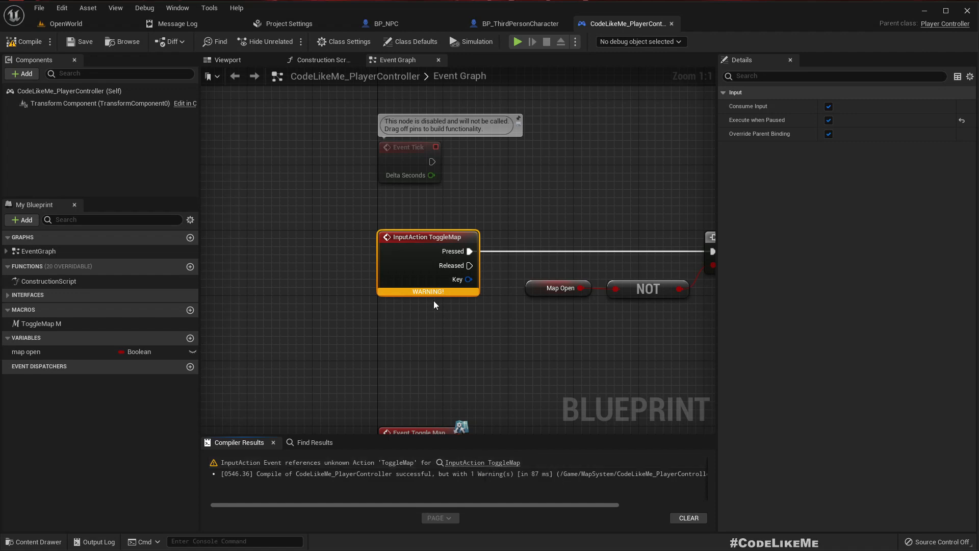
left_click(23, 42)
left_click(301, 23)
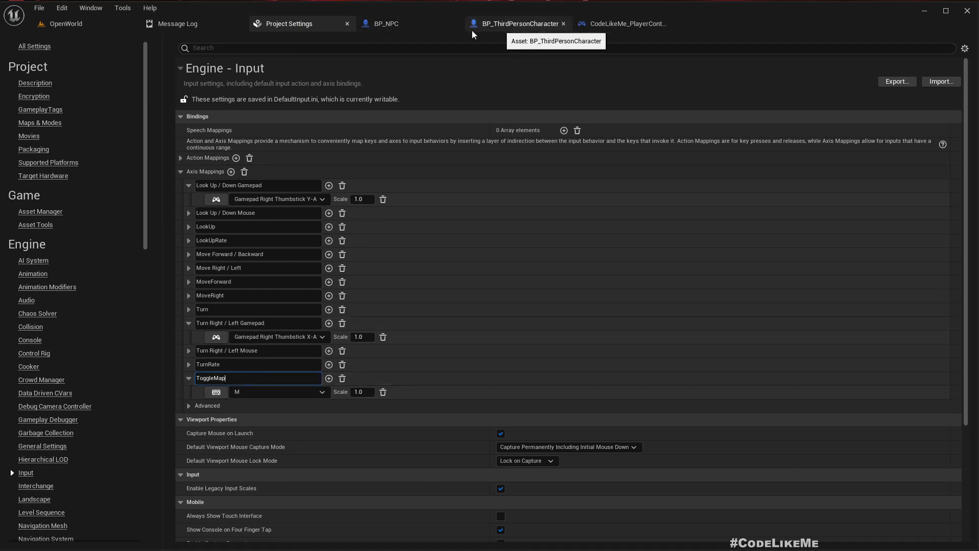
left_click(584, 25)
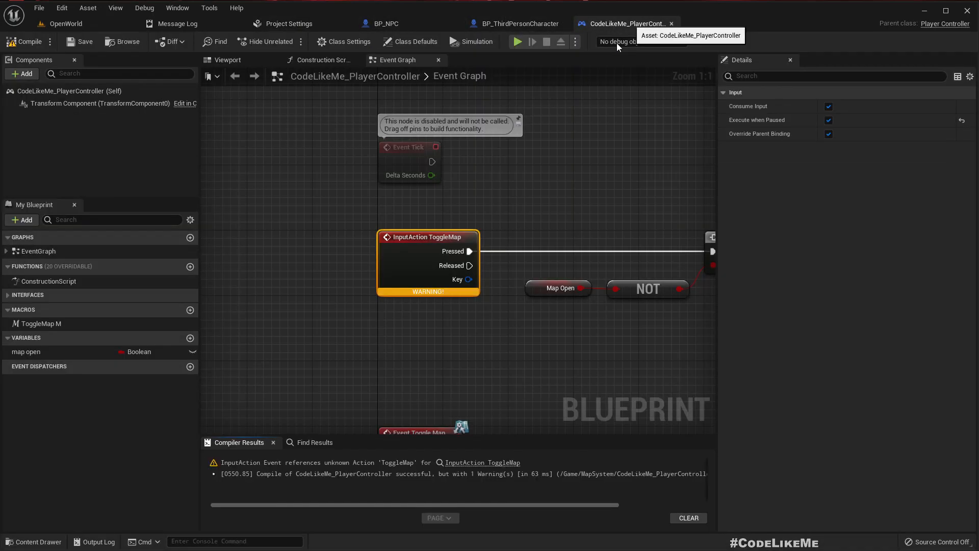
- Try placing an InputAxis ToggleMap event below the InputAction ToggleMap event in the Event Graph, and delete it
right_click(399, 351)
type("togglema")
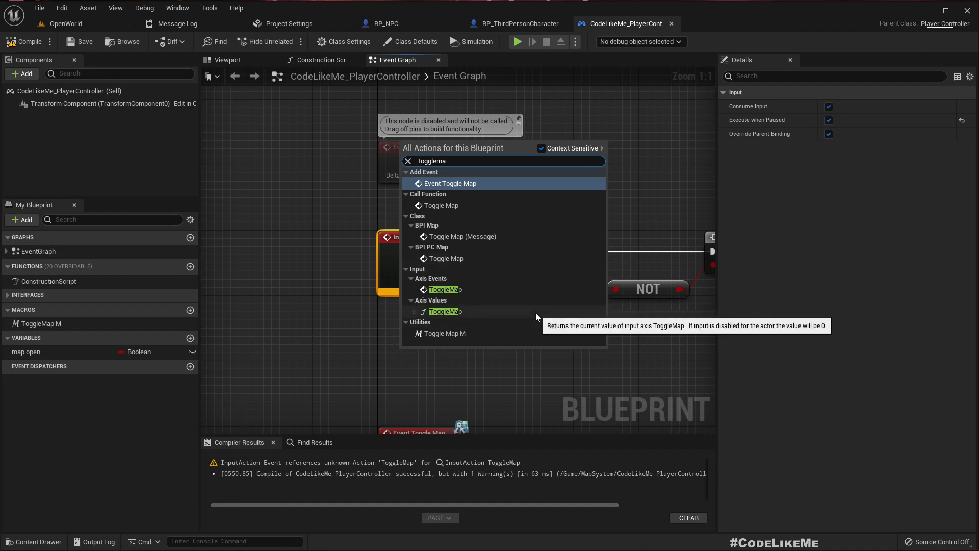
left_click(453, 291)
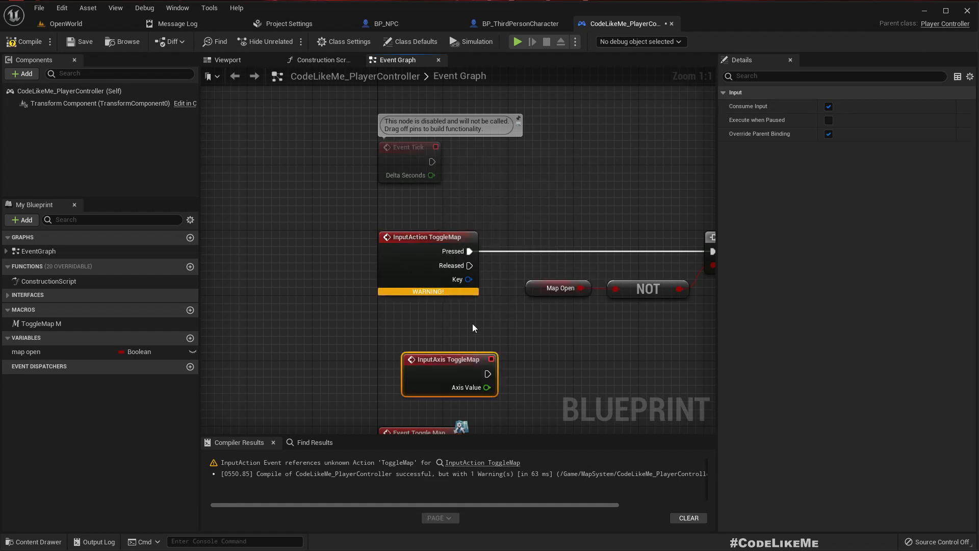
left_click_drag(442, 366, 434, 340)
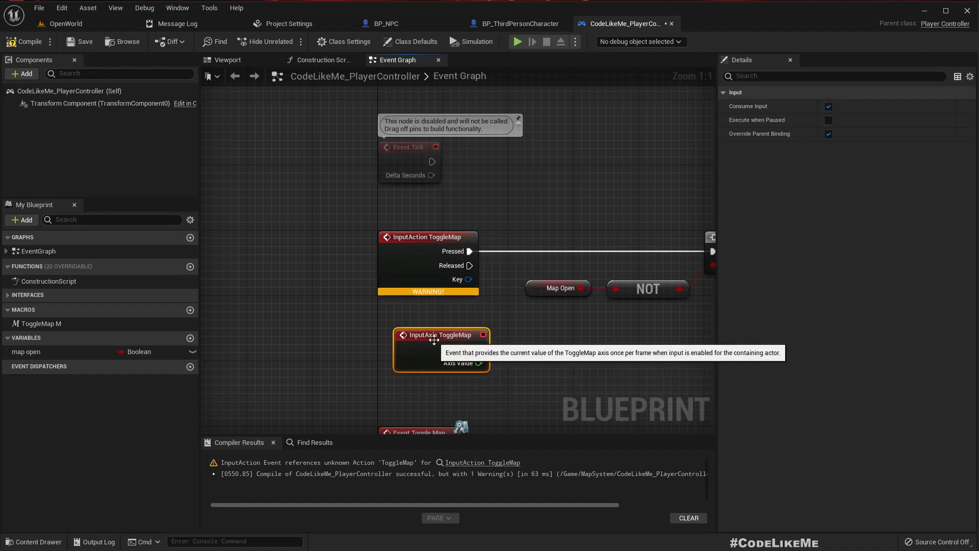
key("Delete")
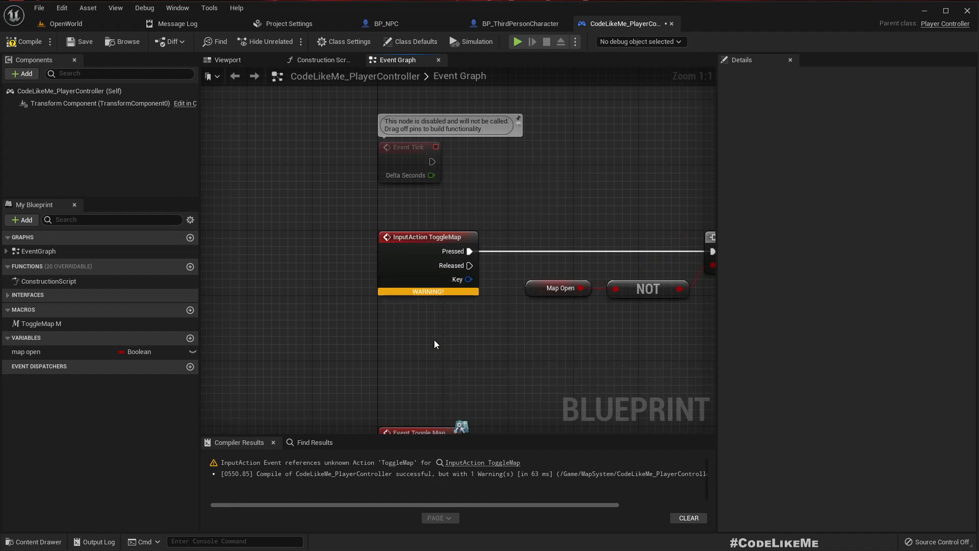
- Remove the ToggleMap axis mapping from the project's input settings
left_click(287, 24)
scroll(245, 357, "down", 2)
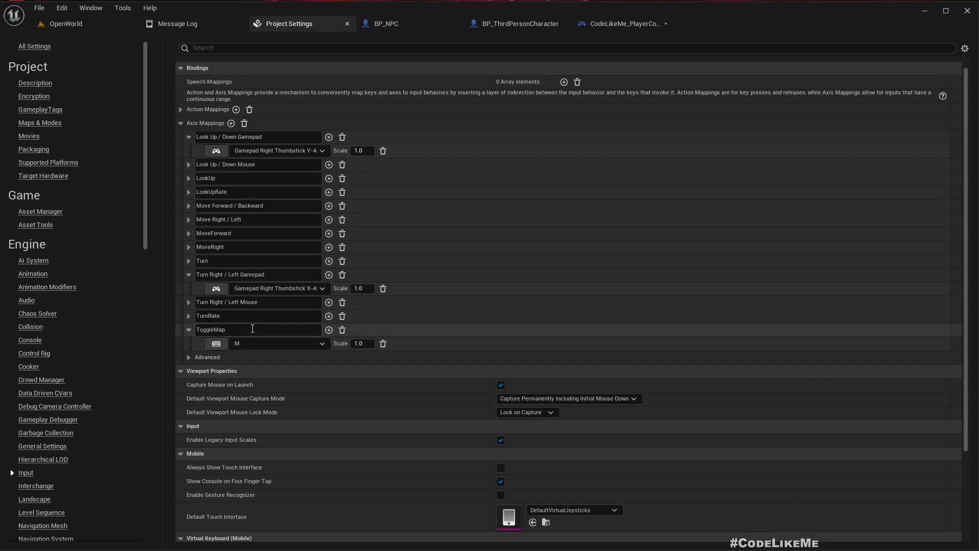
left_click(298, 333)
left_click(342, 330)
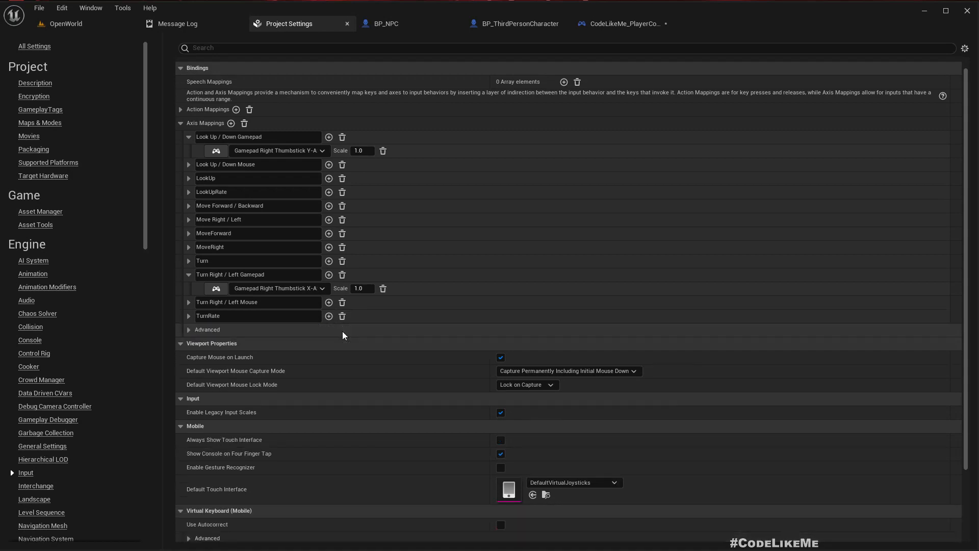
- Collapse the axis mappings and add an action mapping named ToggleMap bound to the M key
scroll(277, 180, "up", 2)
left_click(180, 171)
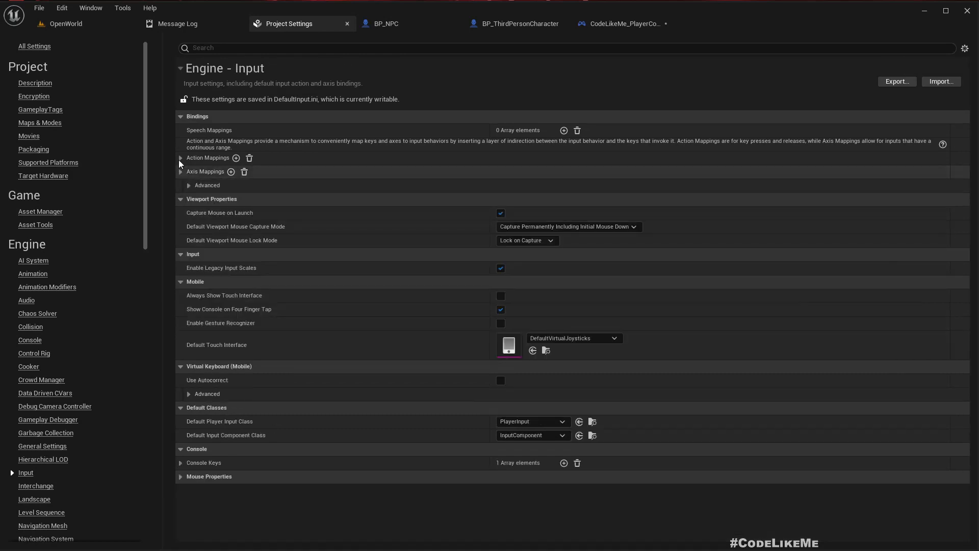
left_click(180, 157)
left_click(236, 158)
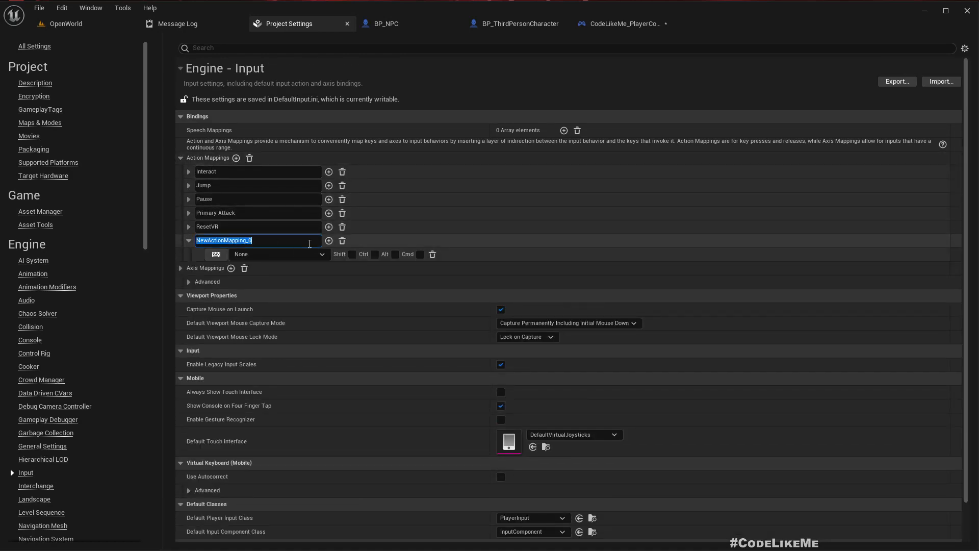
type("ToggleMap")
key("Return")
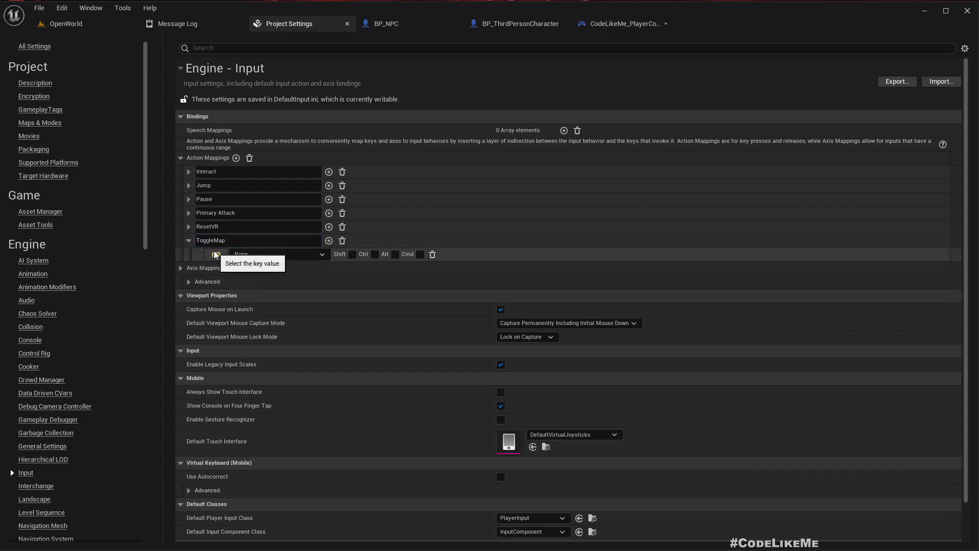
- Go back to the CodeLikeMe_PlayerController blueprint and compile it against the new ToggleMap action mapping
left_click(66, 24)
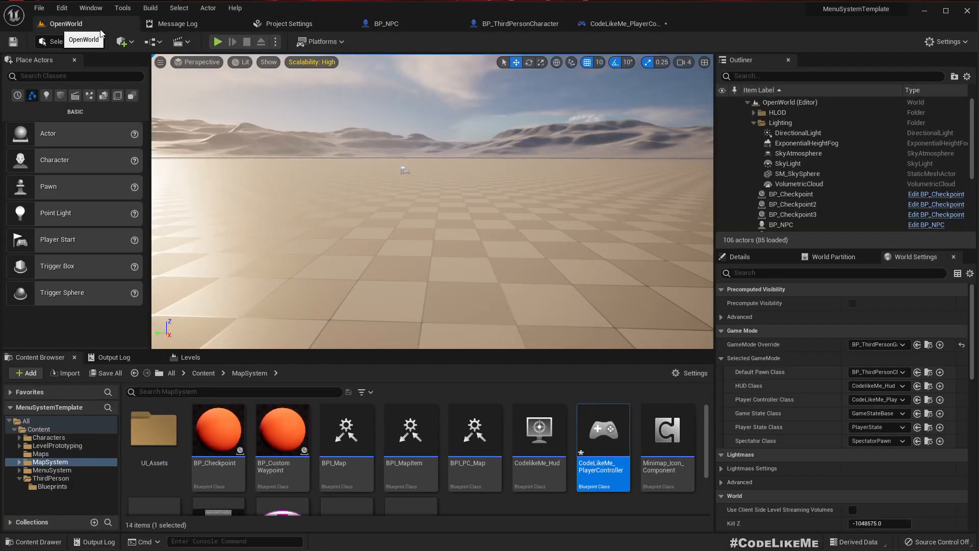
left_click(612, 24)
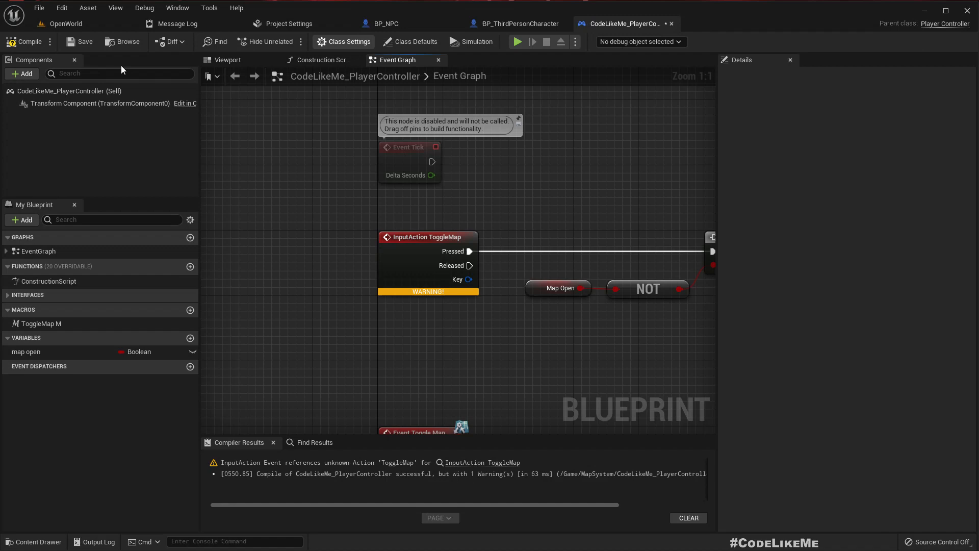
left_click(32, 41)
- Play the OpenWorld level in an enlarged viewport, run the character around, and toggle the full map open and closed with M
left_click(66, 24)
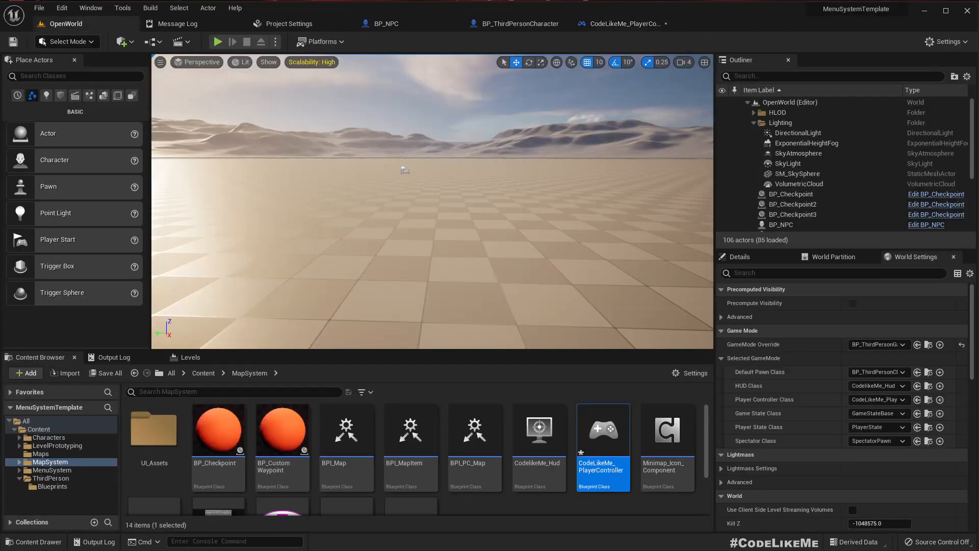
key("F11")
key("alt+p")
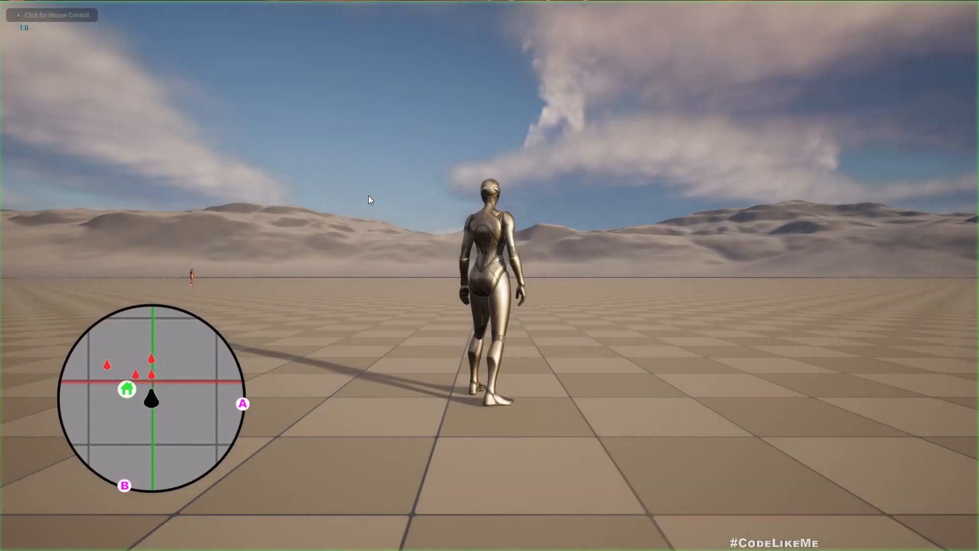
key("w")
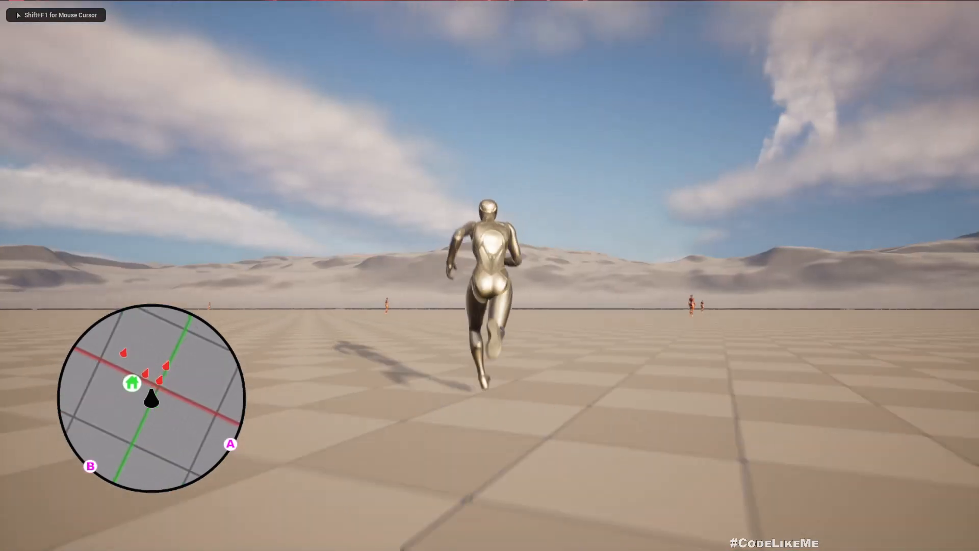
key("m")
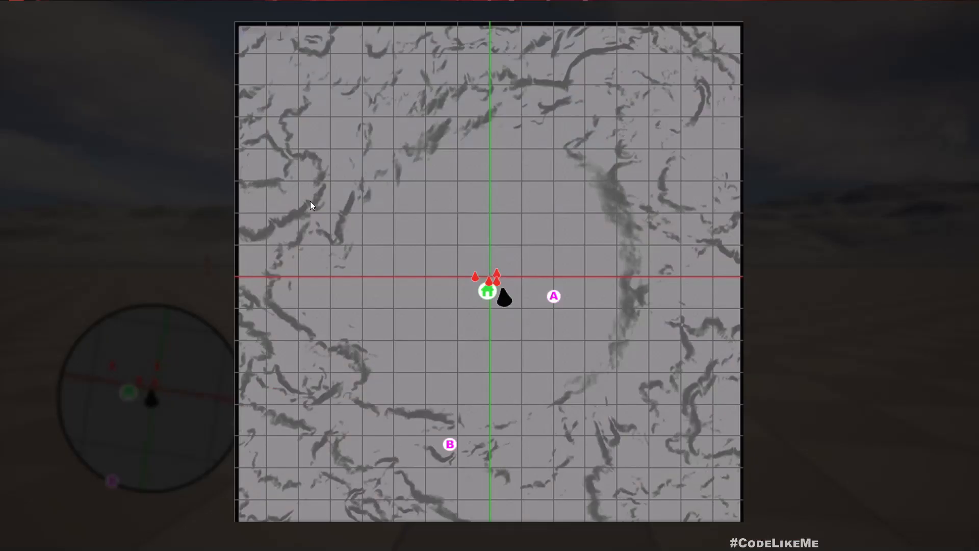
key("m")
key("w")
key("a")
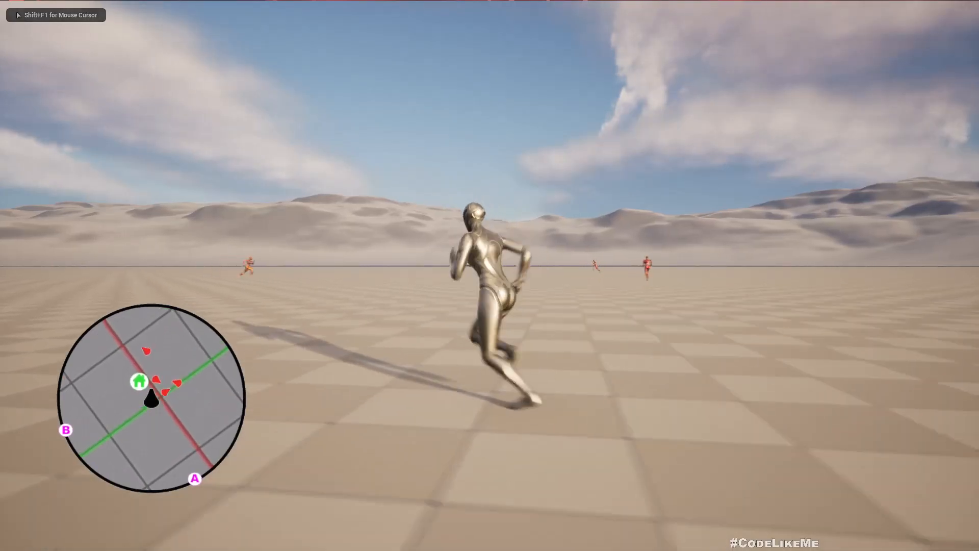
key("m")
key("m")
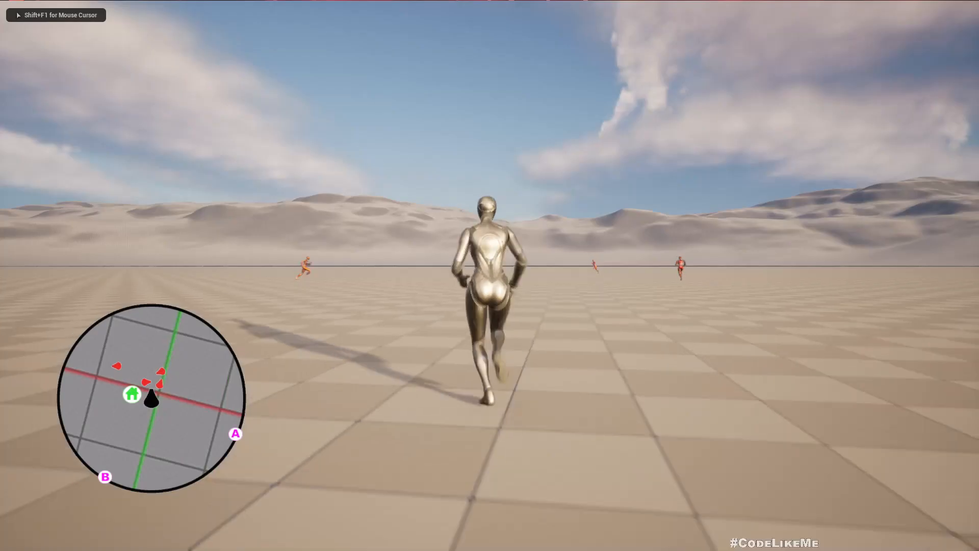
- Open the full map, place a custom waypoint on it, close the map, run the character onward and stop playing
key("m")
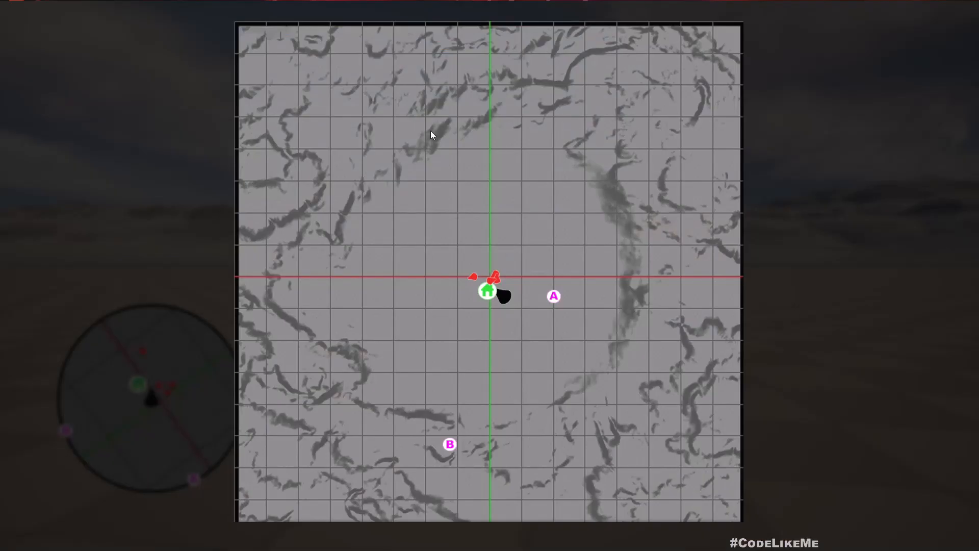
key("m")
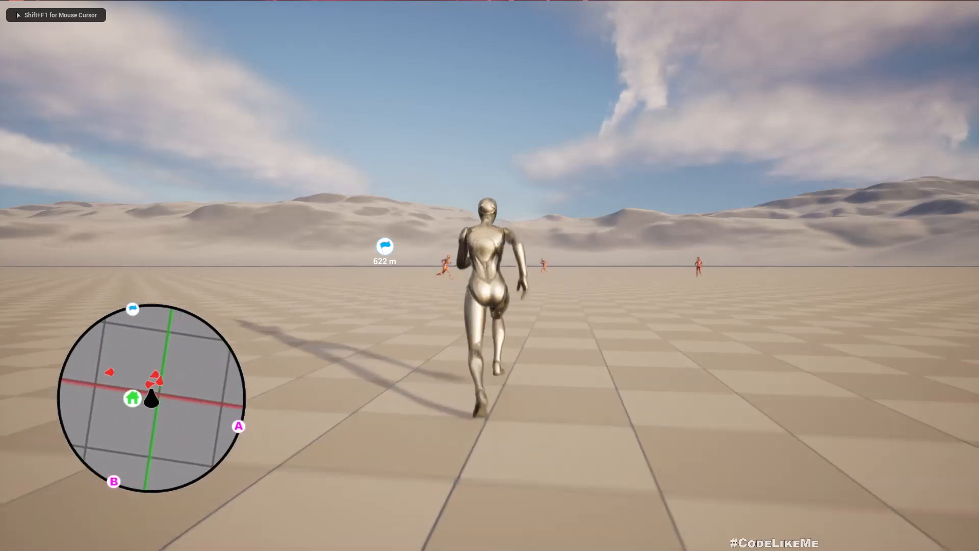
key("w")
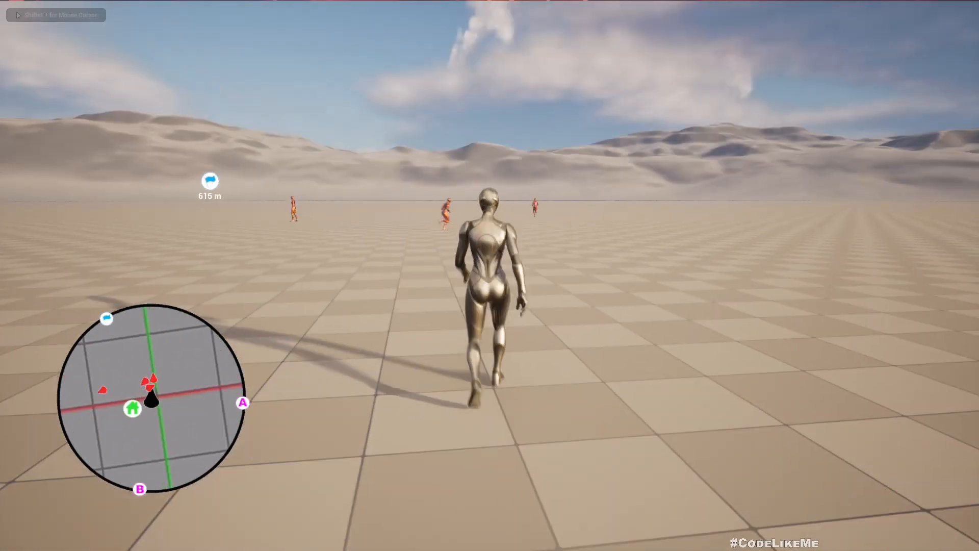
key("Escape")
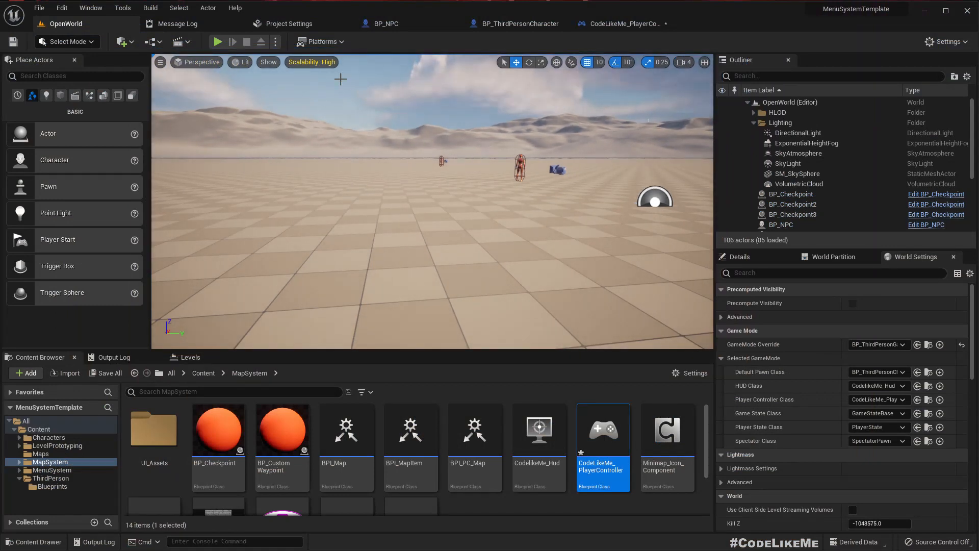
- Close all editor tabs except OpenWorld and open the CodelikeMe_Hud blueprint from the MapSystem folder
right_click(81, 23)
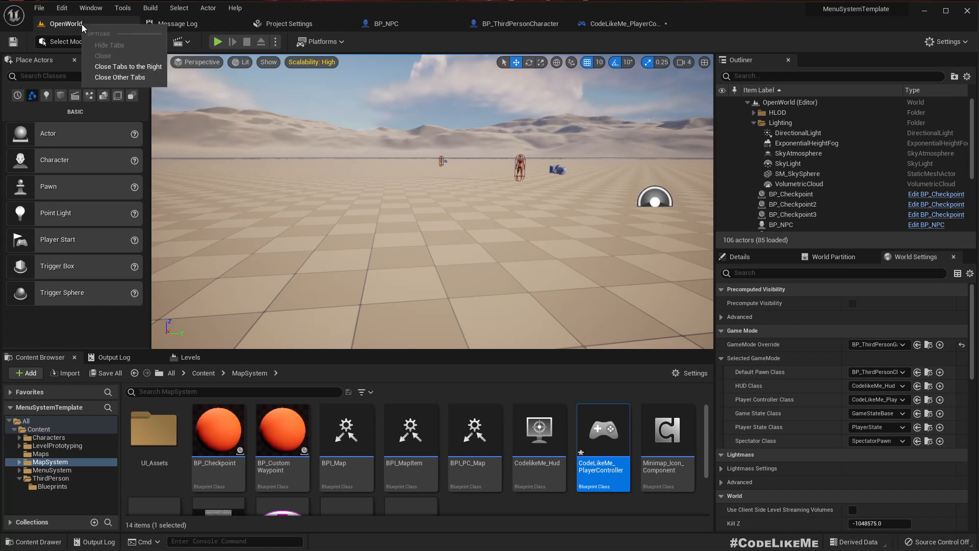
left_click(146, 65)
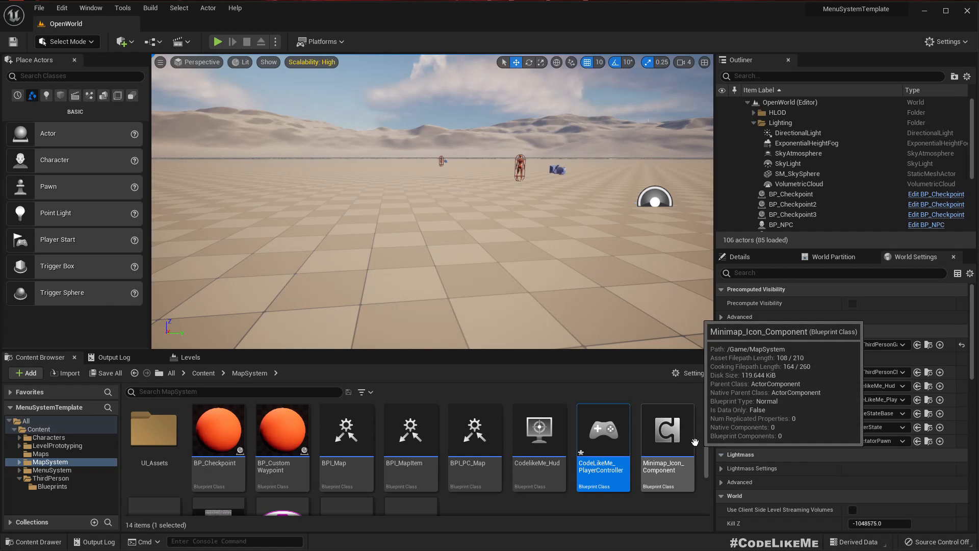
left_click(530, 445)
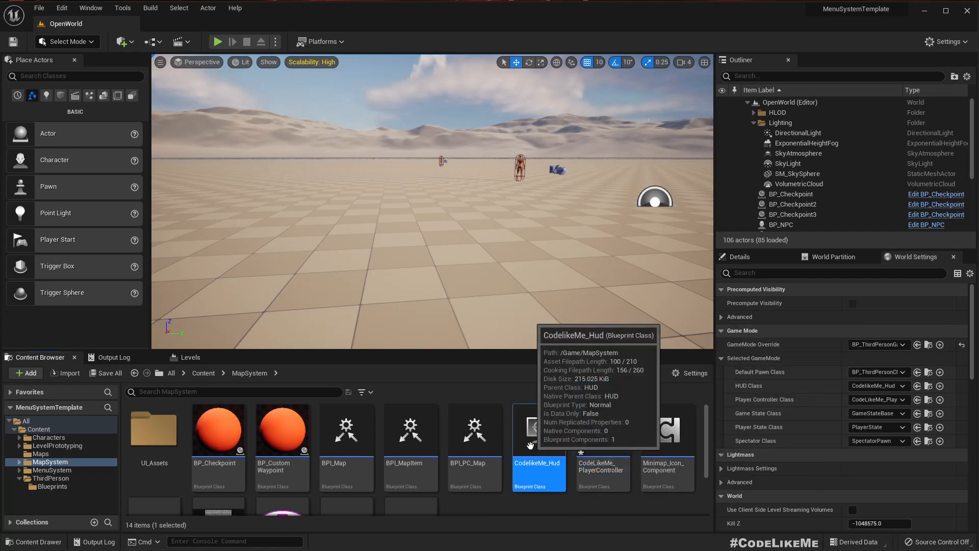
double_click(531, 445)
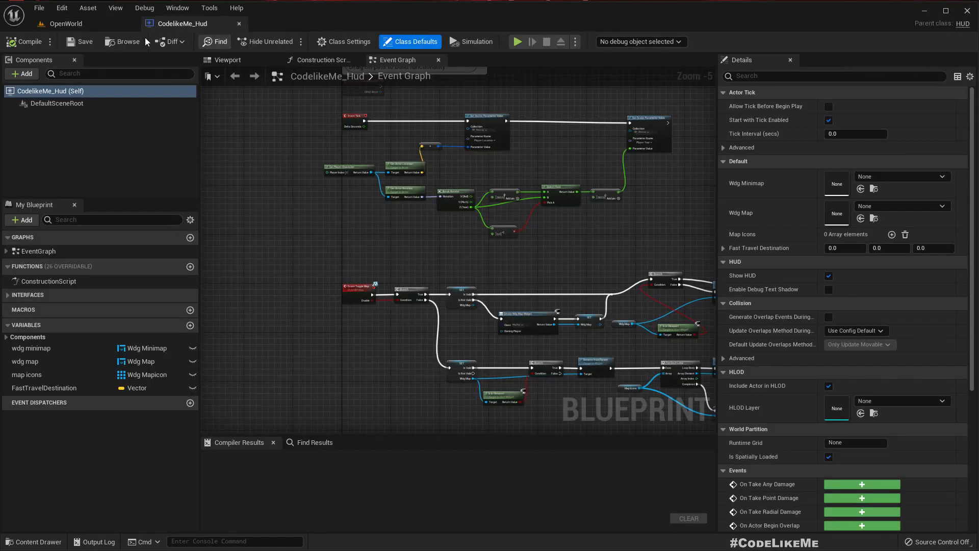
- Locate the CodelikeMe_Hud blueprint in the MapSystem folder and rename it to CLM_Map_Hud
left_click(123, 41)
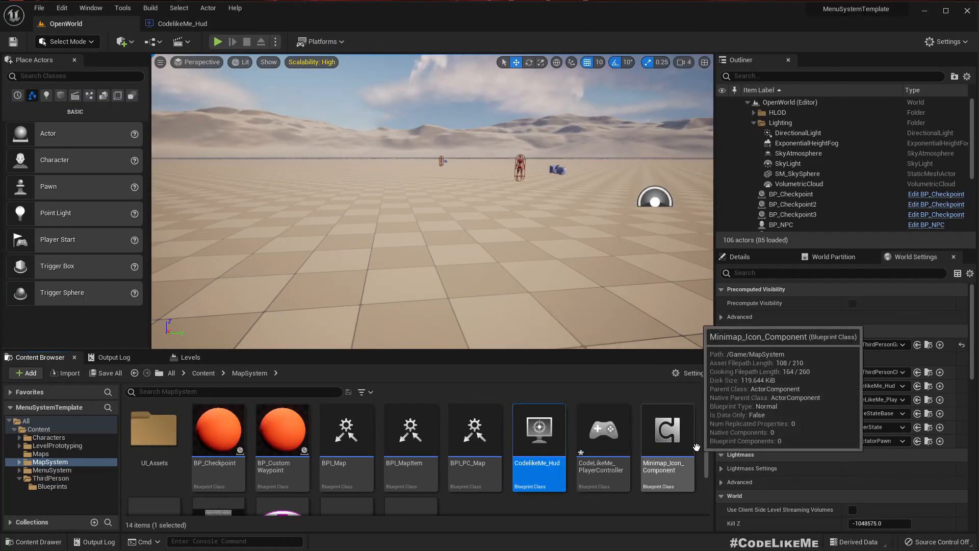
key("F2")
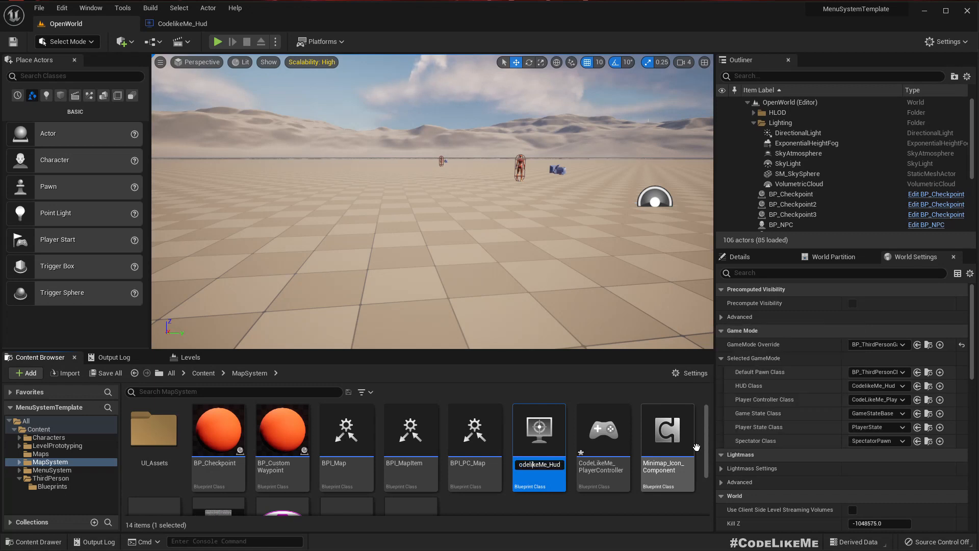
key("Home")
key("shift+Right")
key("shift+Right")
key("shift+Right")
key("shift+Right")
key("shift+Right")
key("shift+Right")
key("shift+Right")
type("CLM_")
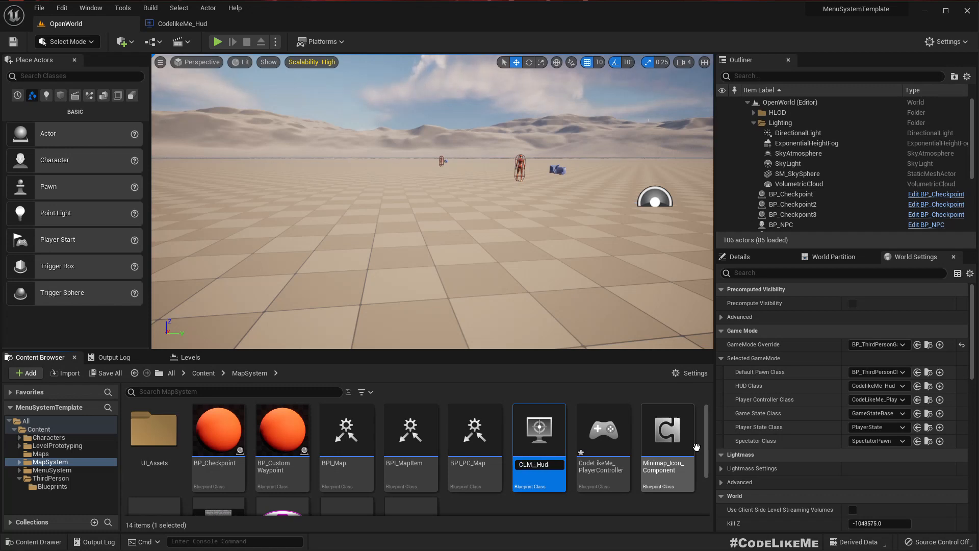
type("Map_")
key("Return")
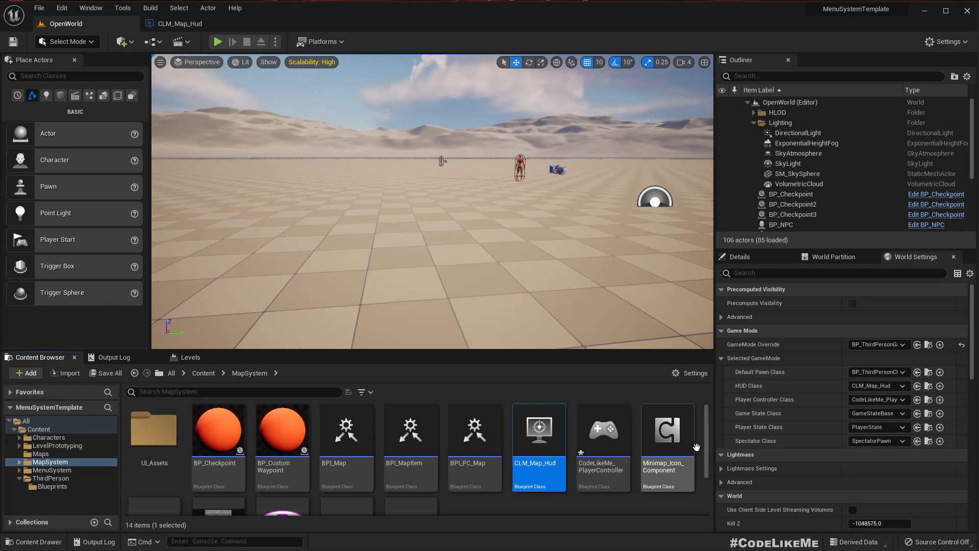
- Rename the CodeLikeMe_PlayerController blueprint in the MapSystem folder to CLM_Map_PlayerController
left_click(604, 434)
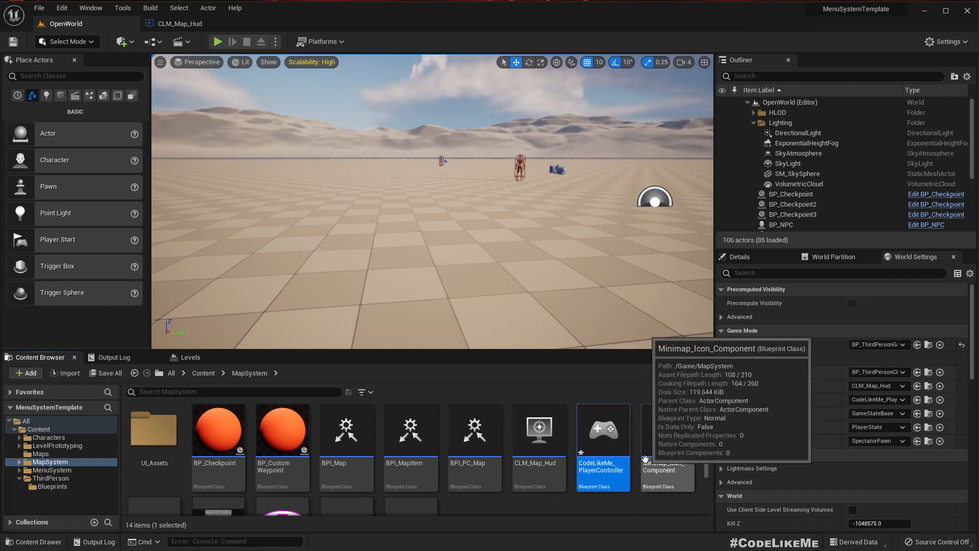
key("F2")
key("Home")
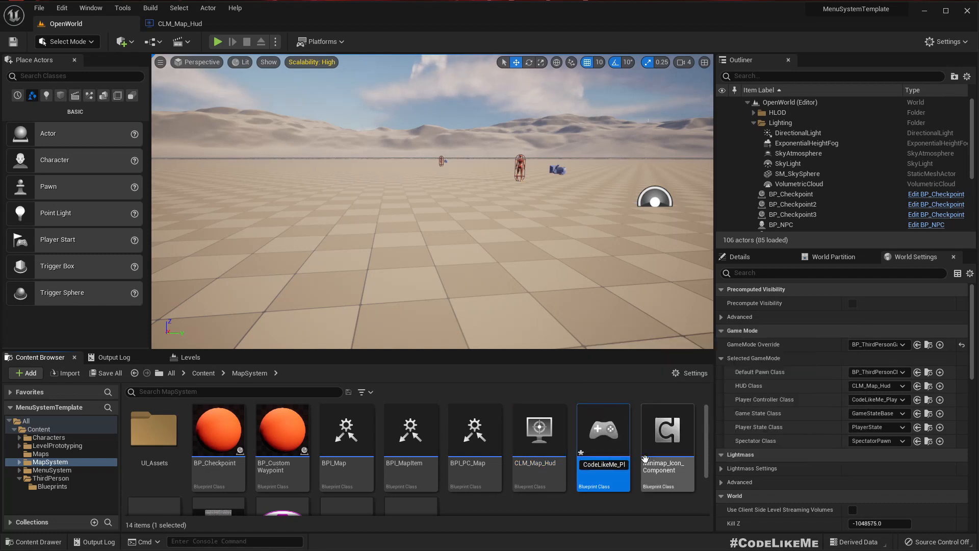
key("Delete")
key("Delete")
key("Delete")
key("Delete")
key("Delete")
key("Delete")
key("Delete")
key("Delete")
key("Delete")
type("LM_Map_Pla")
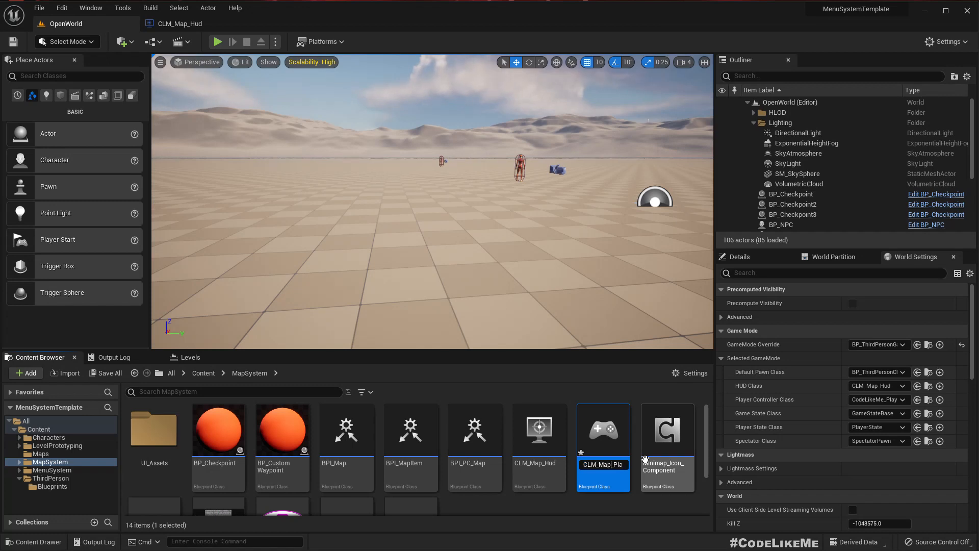
key("Return")
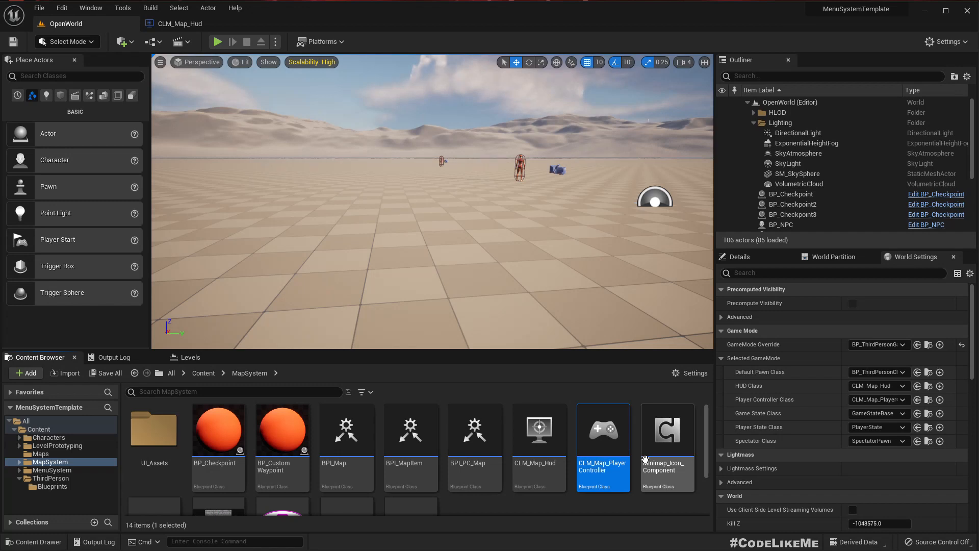
- Go to the MenuSystem folder and rename the PlayerController_CodeLikeMe blueprint to CLM_Menu_PlayerController
scroll(597, 442, "down", 2)
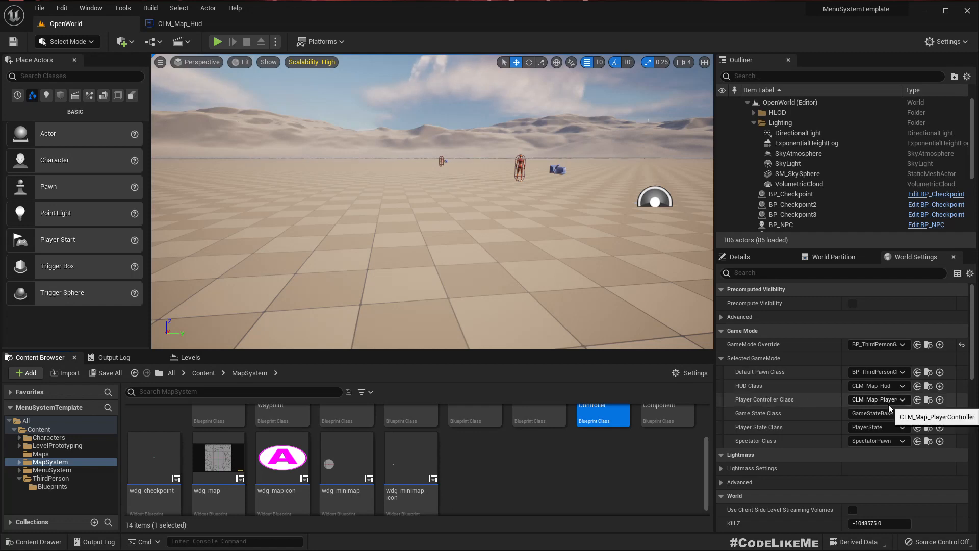
scroll(620, 472, "up", 2)
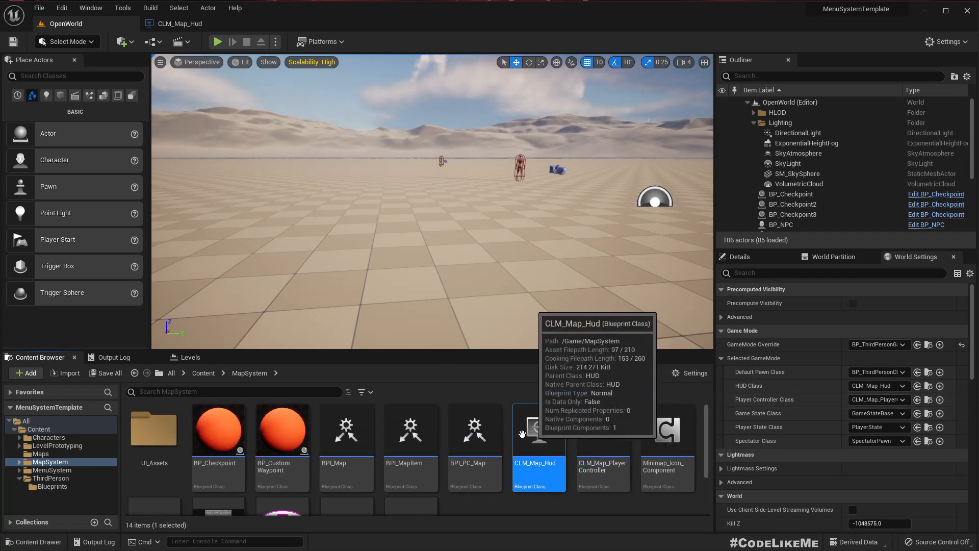
left_click(68, 470)
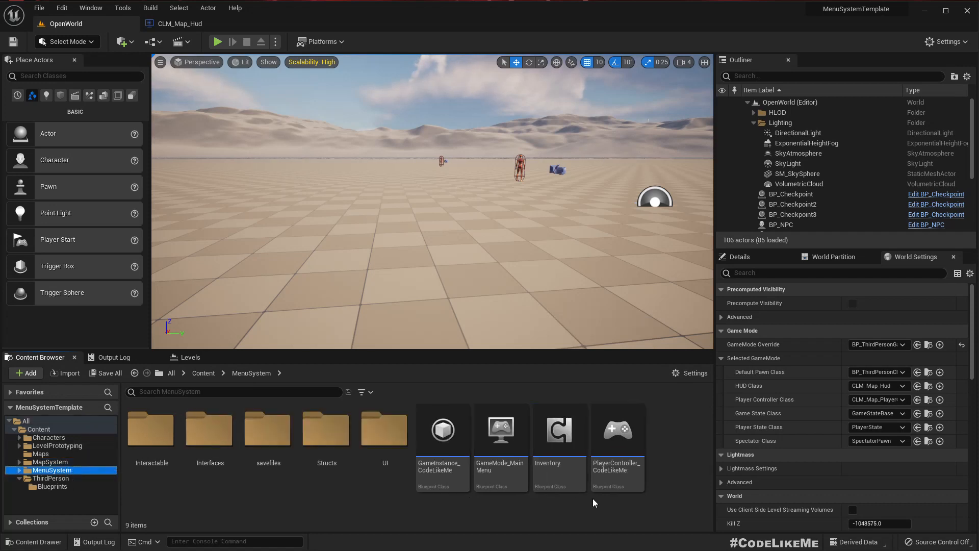
left_click(501, 433)
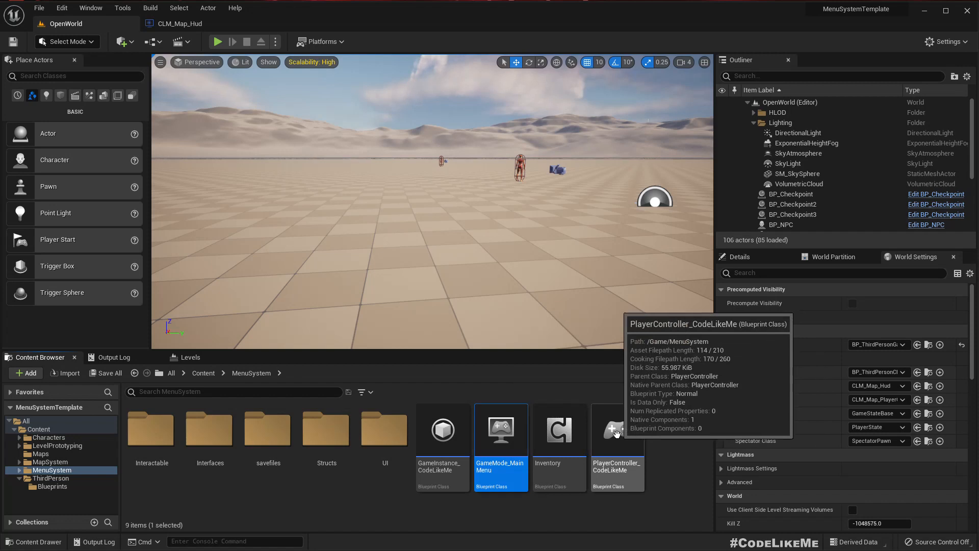
left_click(617, 434)
key("F2")
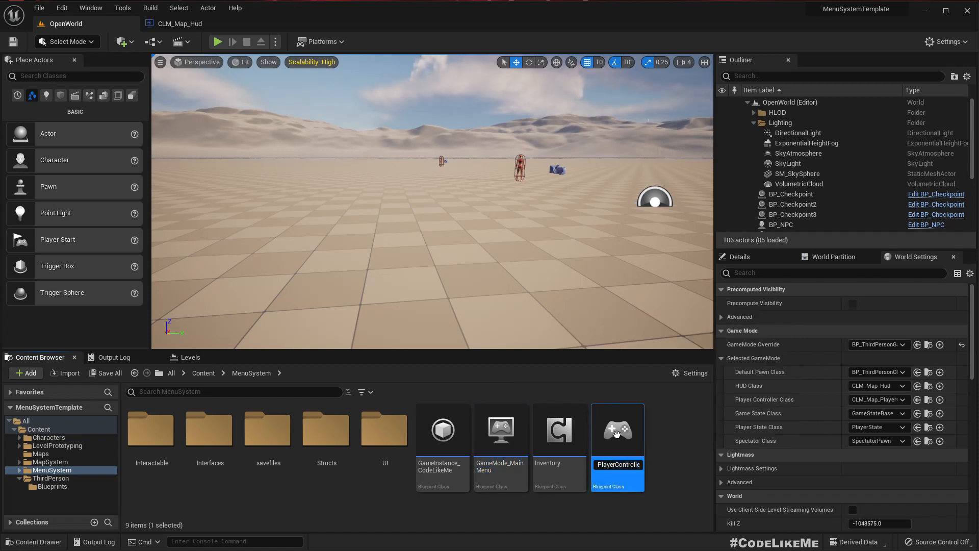
key("End")
key("BackSpace")
key("BackSpace")
key("BackSpace")
key("BackSpace")
key("BackSpace")
key("BackSpace")
key("BackSpace")
key("BackSpace")
key("BackSpace")
key("BackSpace")
key("BackSpace")
key("BackSpace")
key("Home")
type("CLM_")
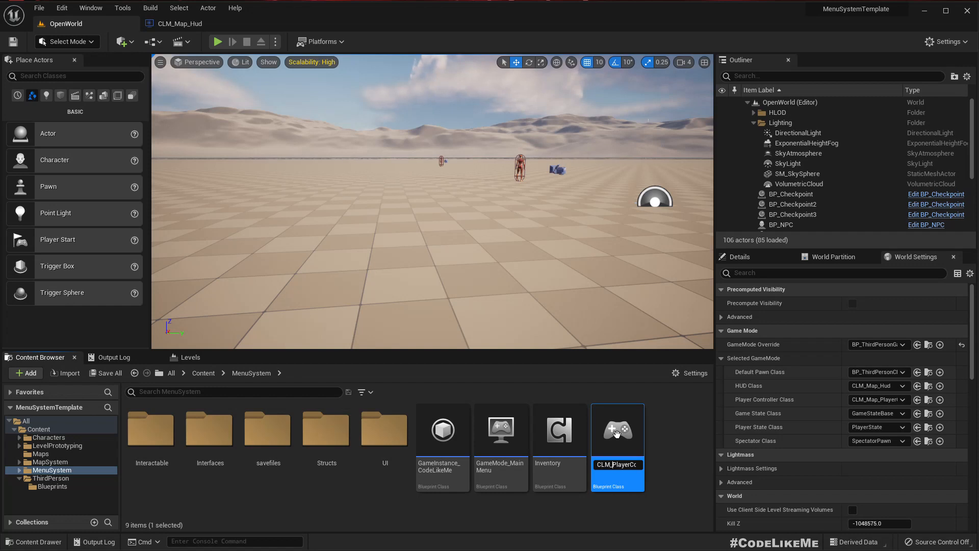
type("Menu_")
key("Return")
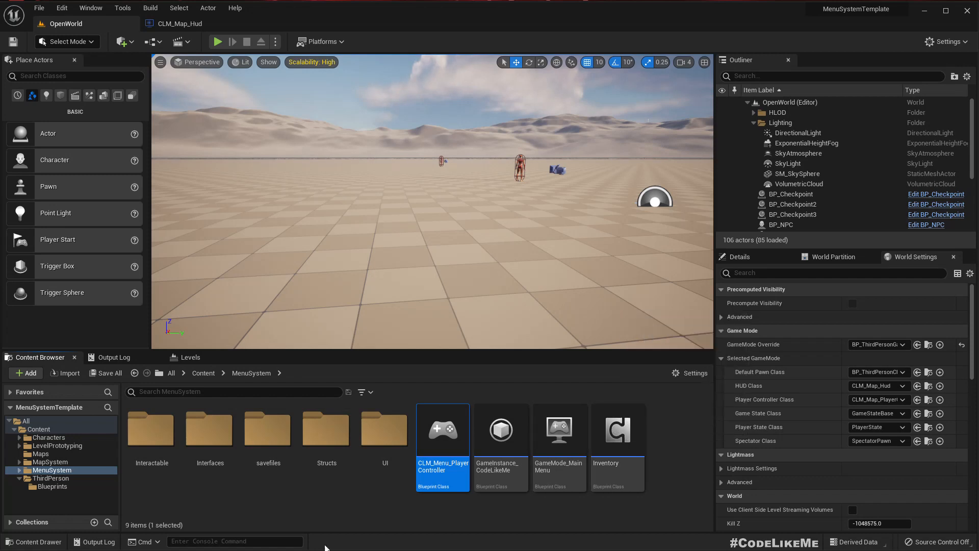
- Open the UI folder inside MenuSystem and rename the HUD_Survival blueprint to CLM_Menu_HUD_Survival
double_click(384, 439)
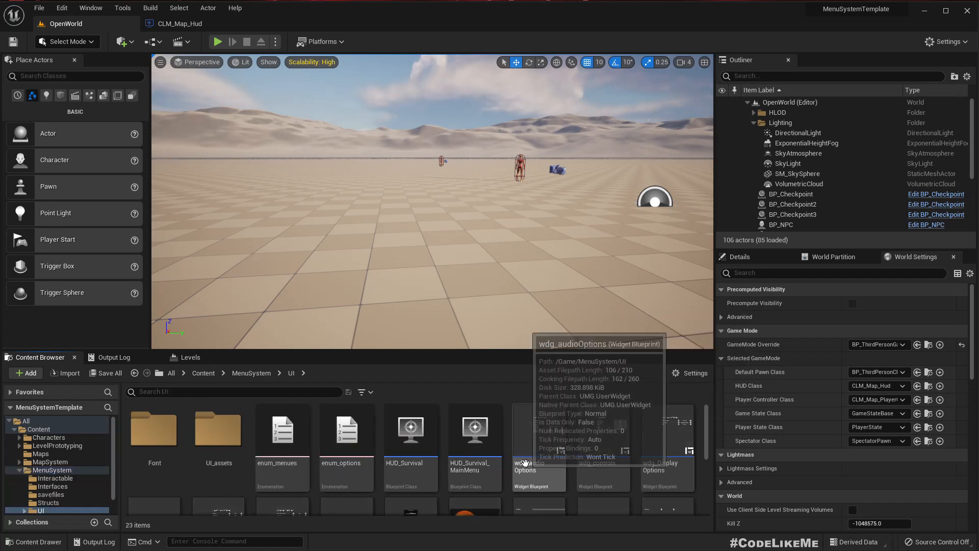
left_click(411, 433)
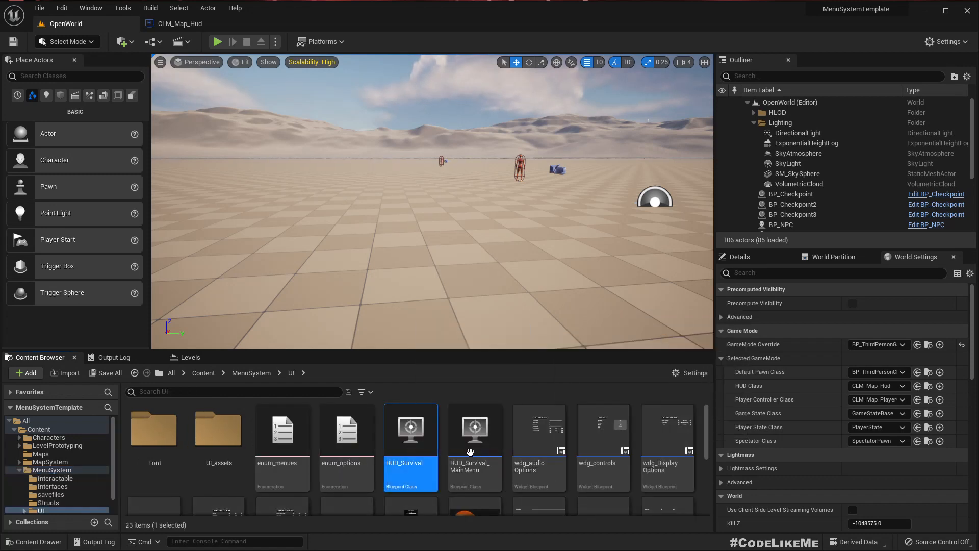
left_click(475, 438)
left_click(416, 432)
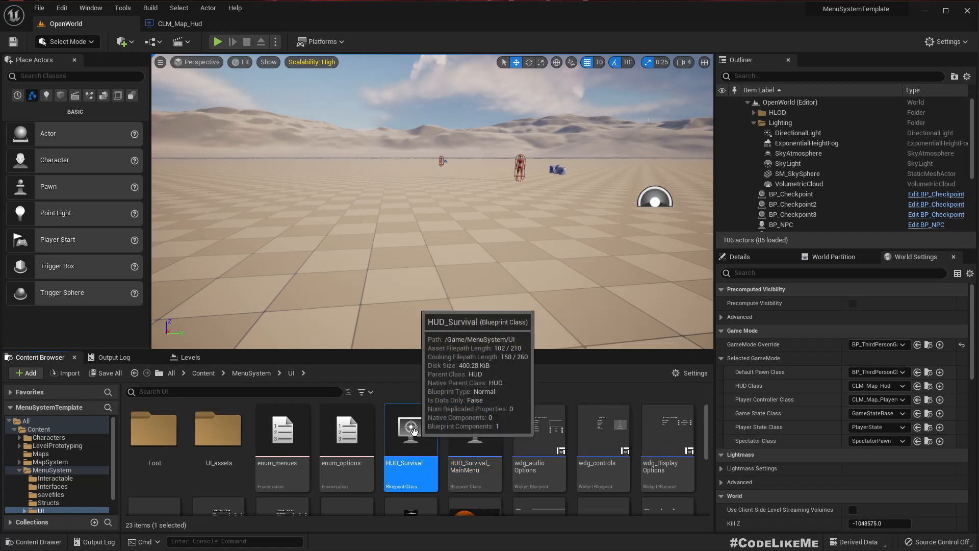
key("F2")
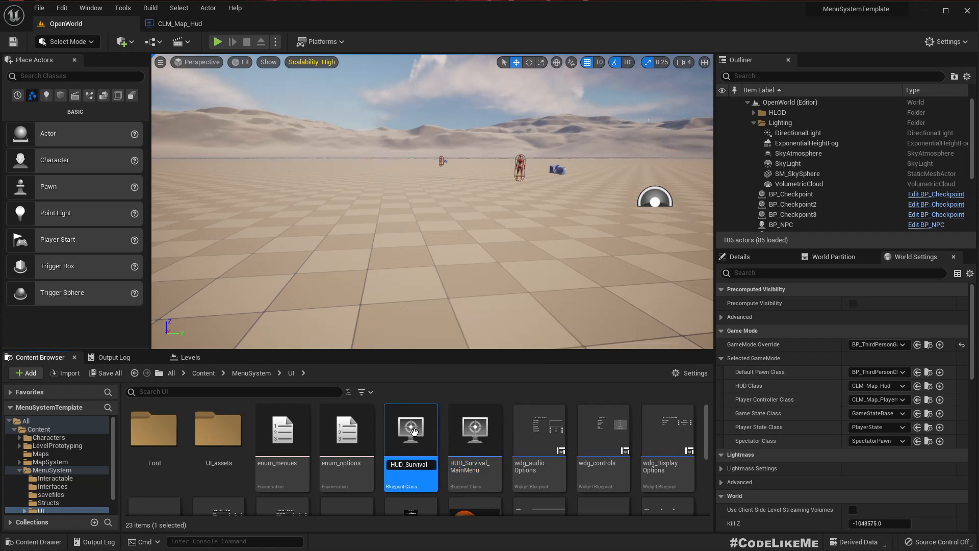
type("CLM_Menu_H")
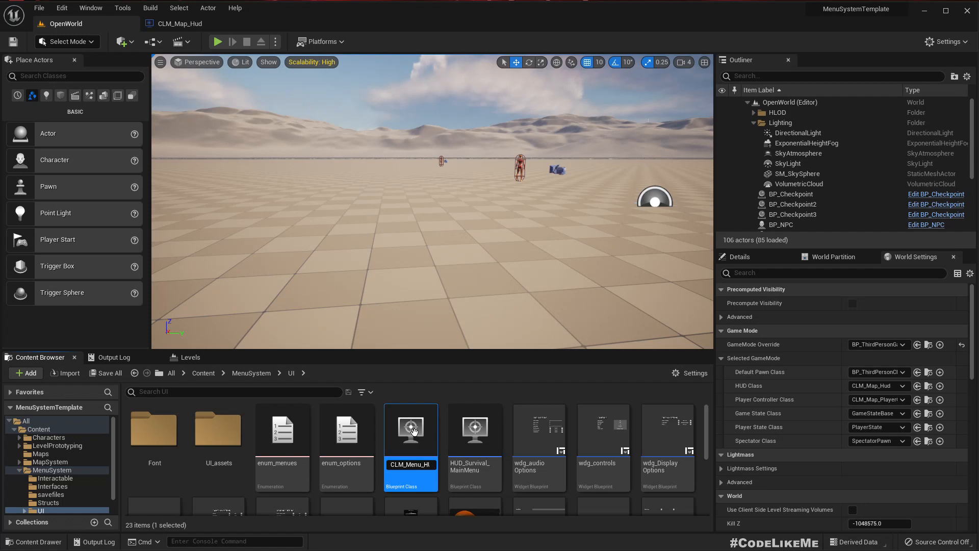
type("_")
key("Return")
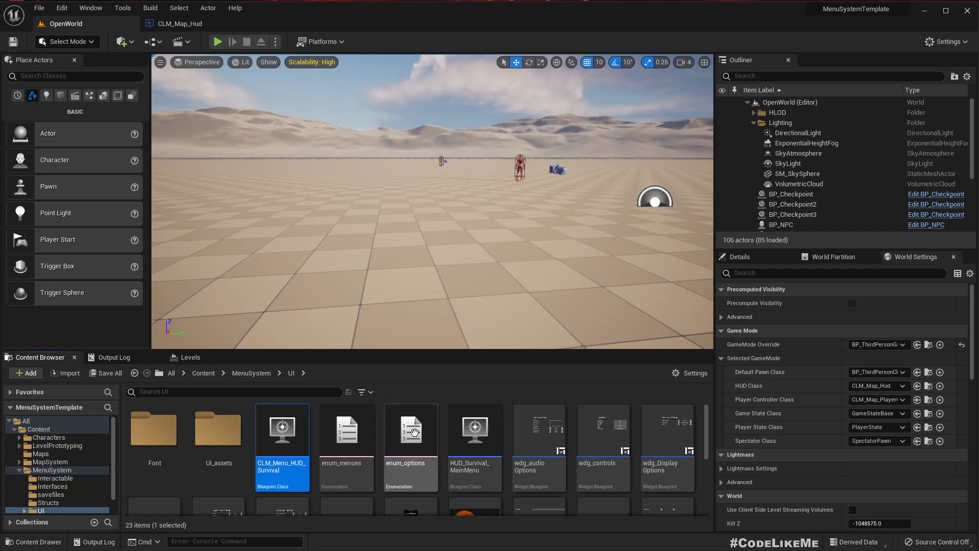
- Move CLM_Menu_HUD_Survival from the UI folder into the MenuSystem folder and show that folder's contents
left_click(465, 442)
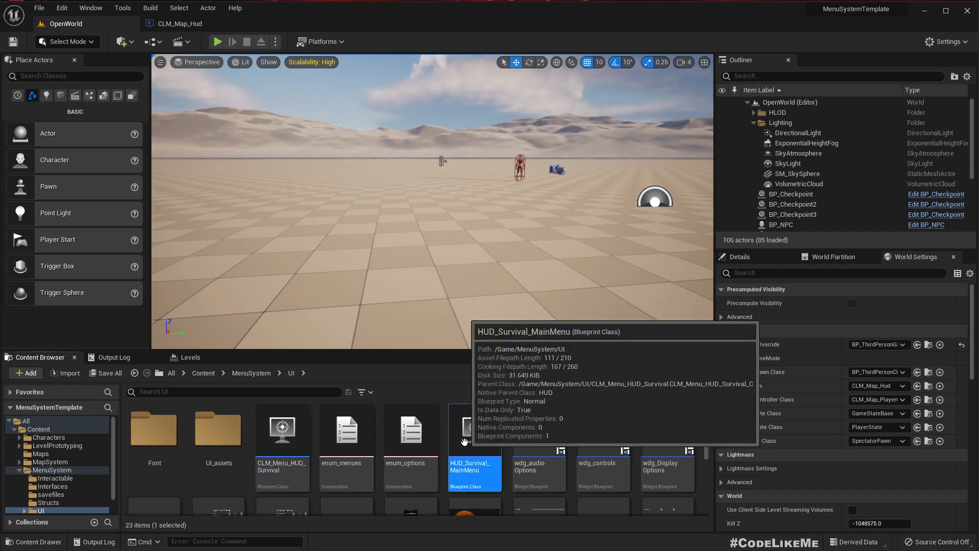
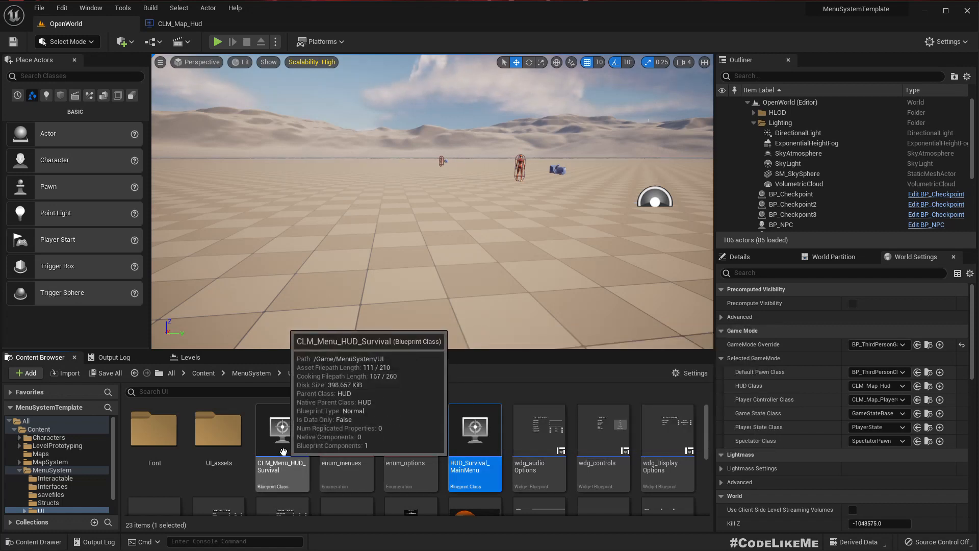
scroll(94, 485, "down", 2)
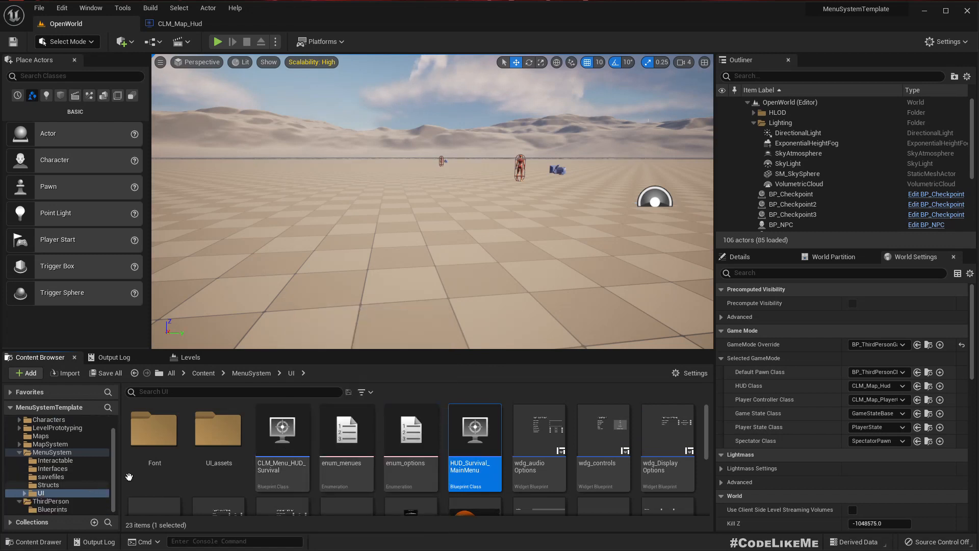
left_click(282, 439)
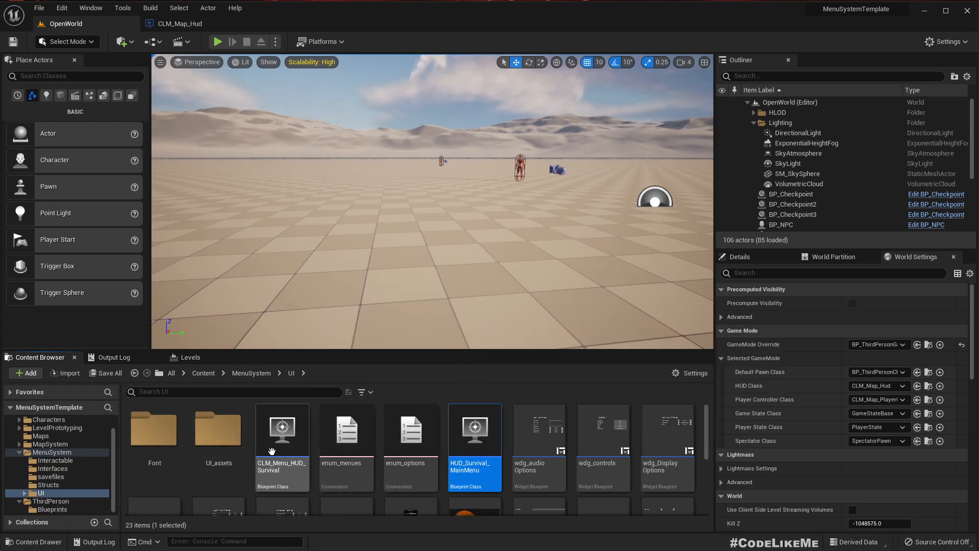
left_click_drag(125, 475, 51, 454)
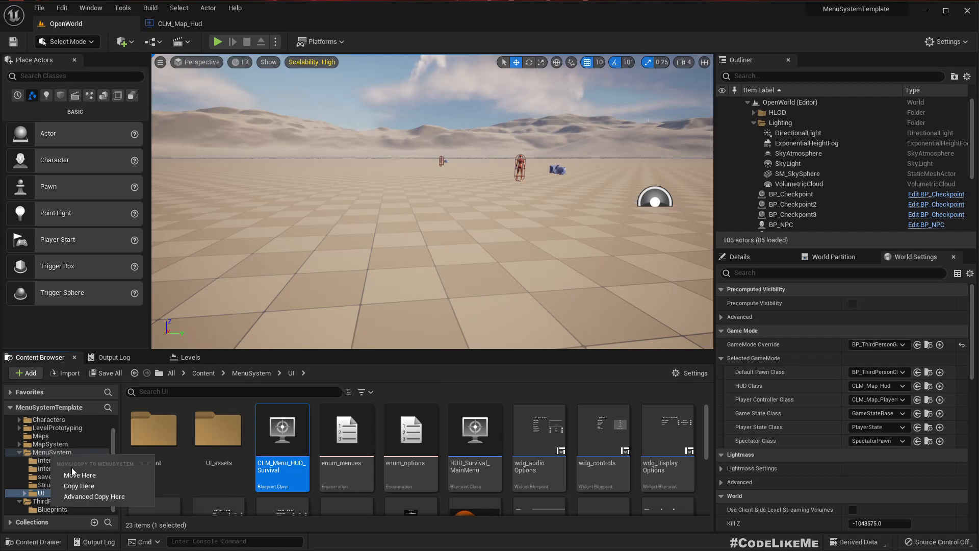
left_click(71, 468)
left_click(43, 453)
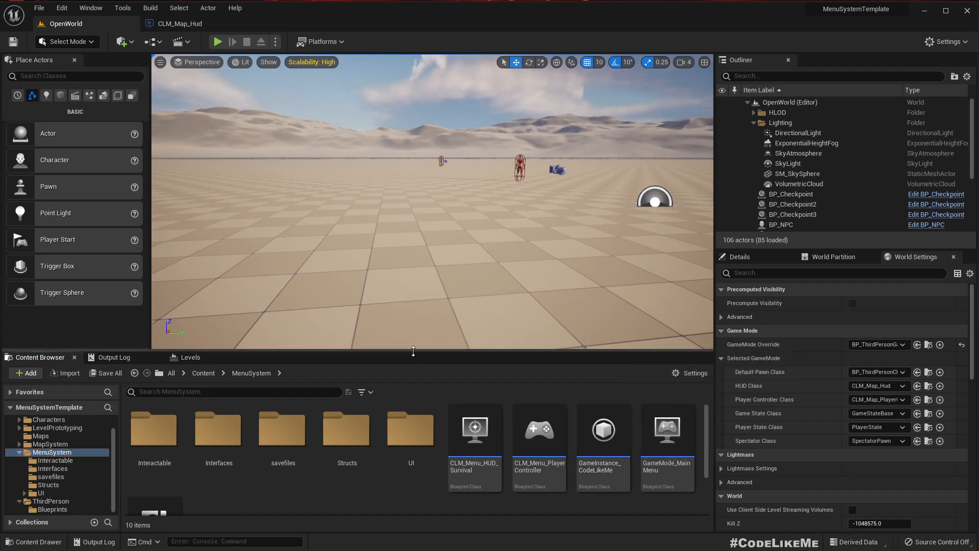
- Open the CLM_Menu_HUD_Survival blueprint, then return to the OpenWorld level and rename the asset to CLM_Menu_HUD
mouse_move(367, 259)
right_mouse_down()
mouse_move(392, 258)
mouse_move(366, 259)
right_mouse_up()
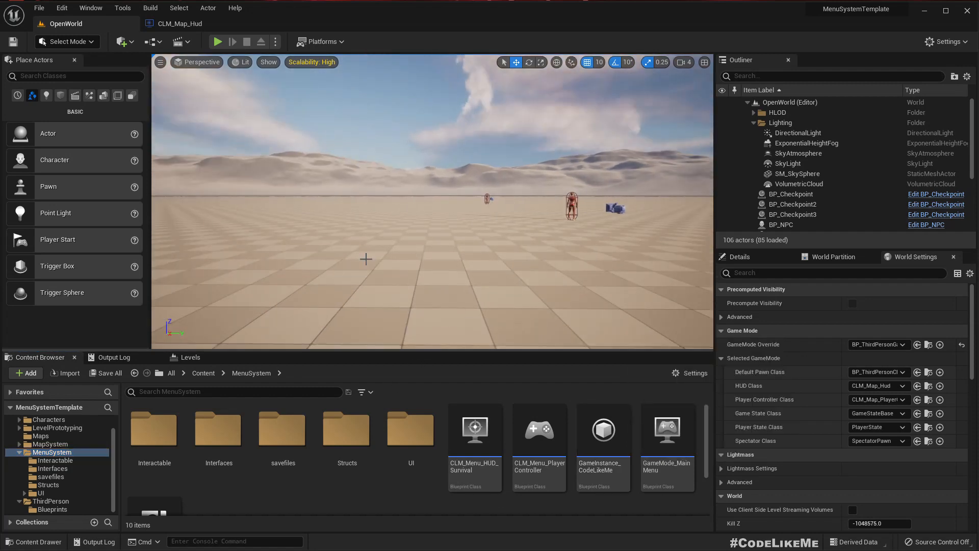
double_click(455, 447)
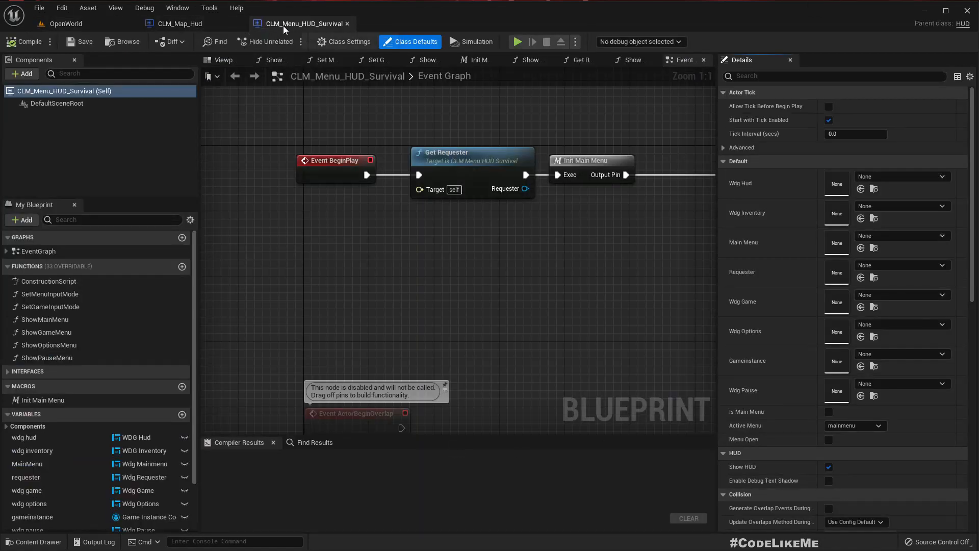
left_click(66, 24)
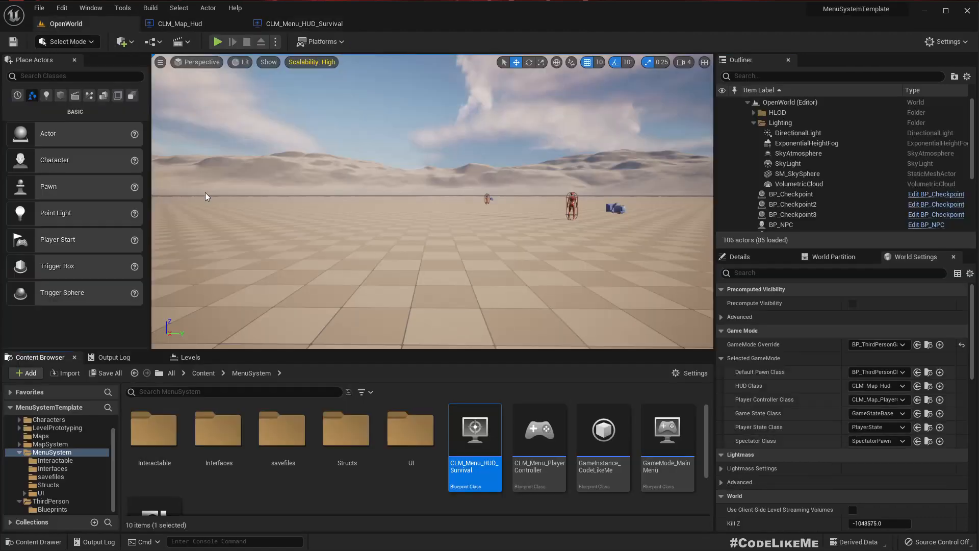
key("F2")
key("End")
key("BackSpace")
key("BackSpace")
key("BackSpace")
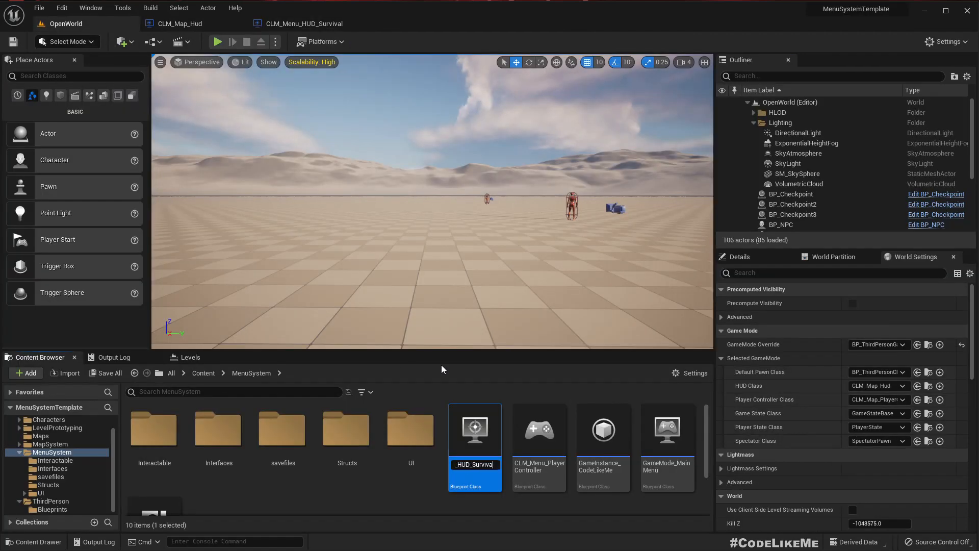
key("BackSpace")
key("BackSpace")
key("BackSpace")
key("BackSpace")
key("BackSpace")
key("BackSpace")
key("Return")
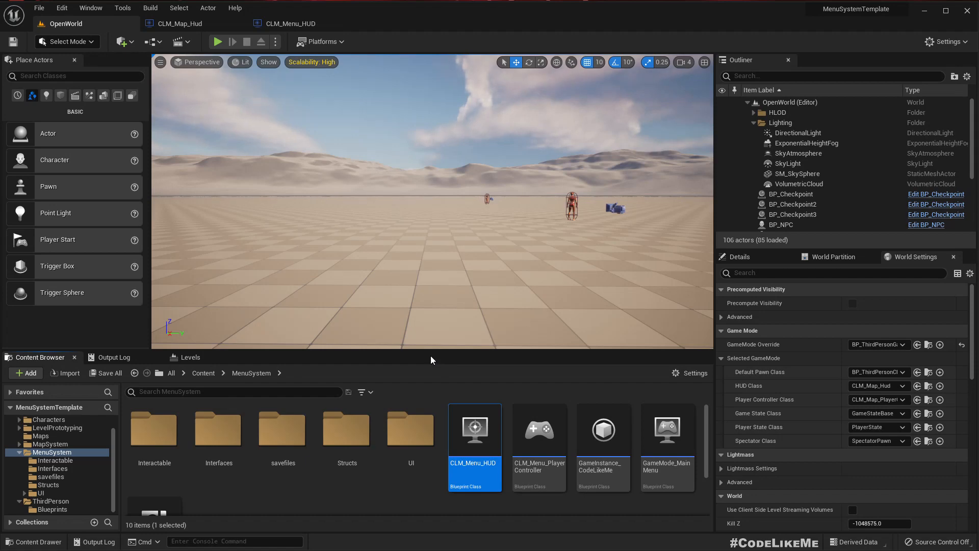
- Review the CLM_Map_Hud event graph and expand its interface functions to see which map events it handles
left_click(180, 23)
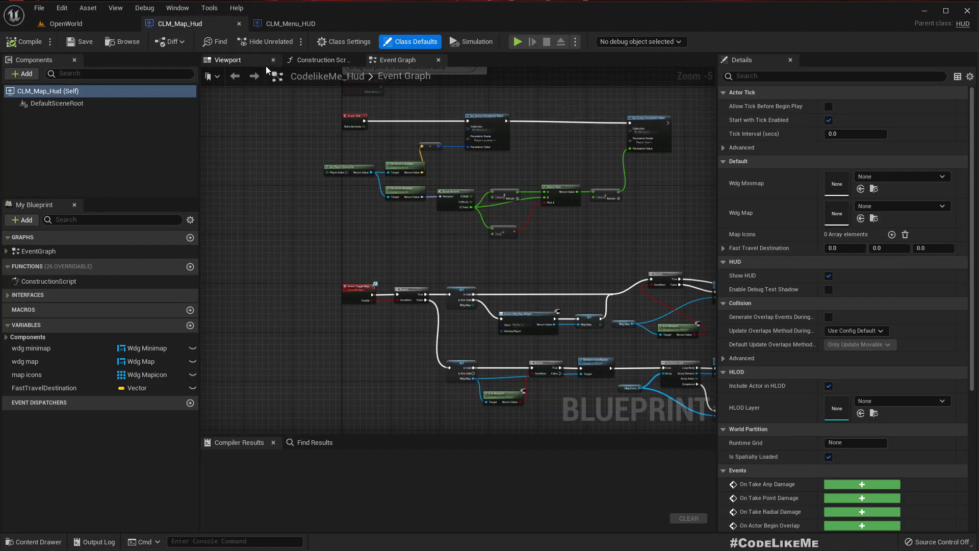
right_click_drag(442, 142, 444, 248)
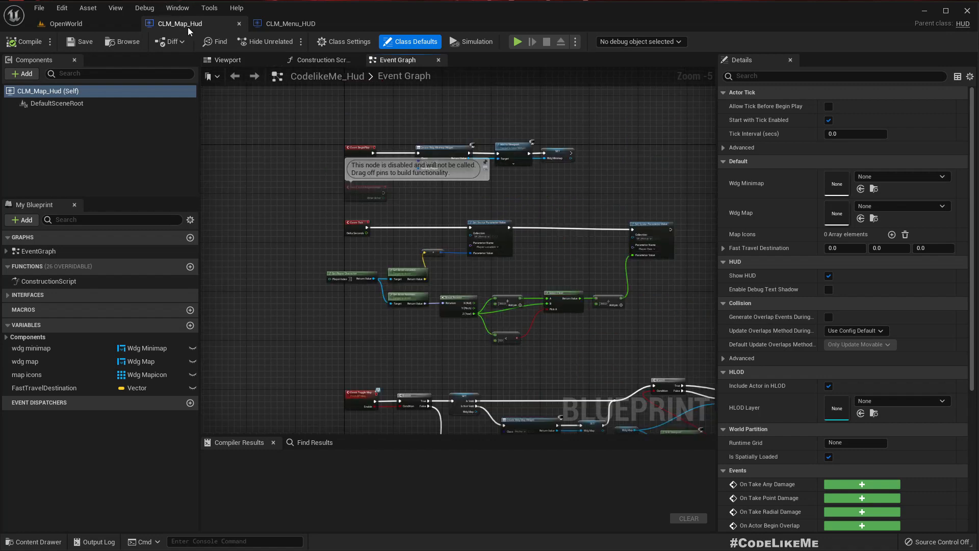
scroll(397, 222, "up", 5)
scroll(397, 223, "down", 6)
right_click_drag(409, 238, 384, 105)
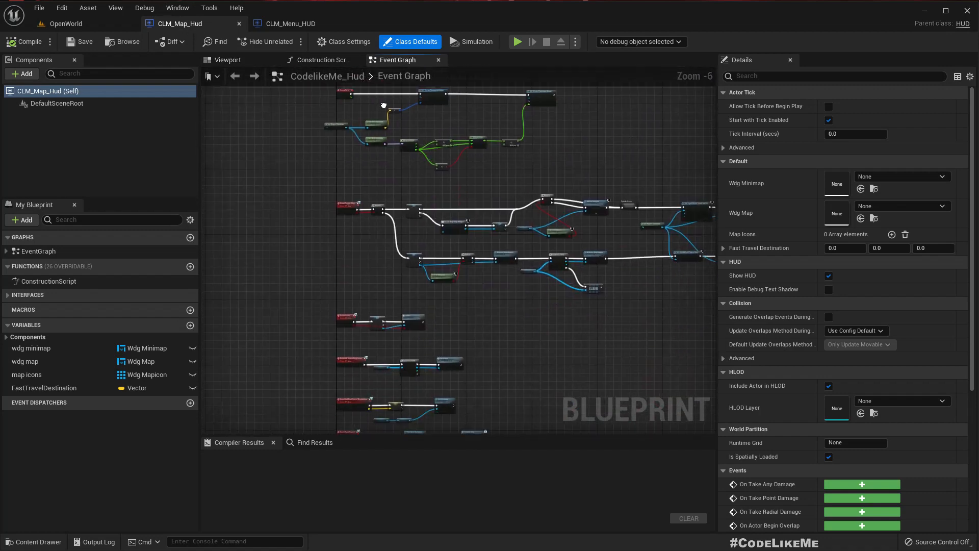
left_click(8, 296)
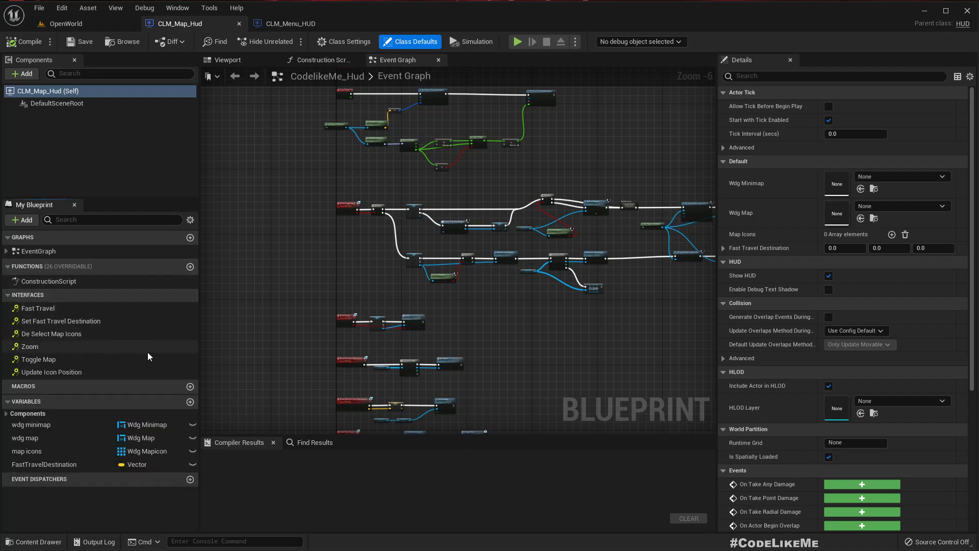
scroll(441, 317, "down", 2)
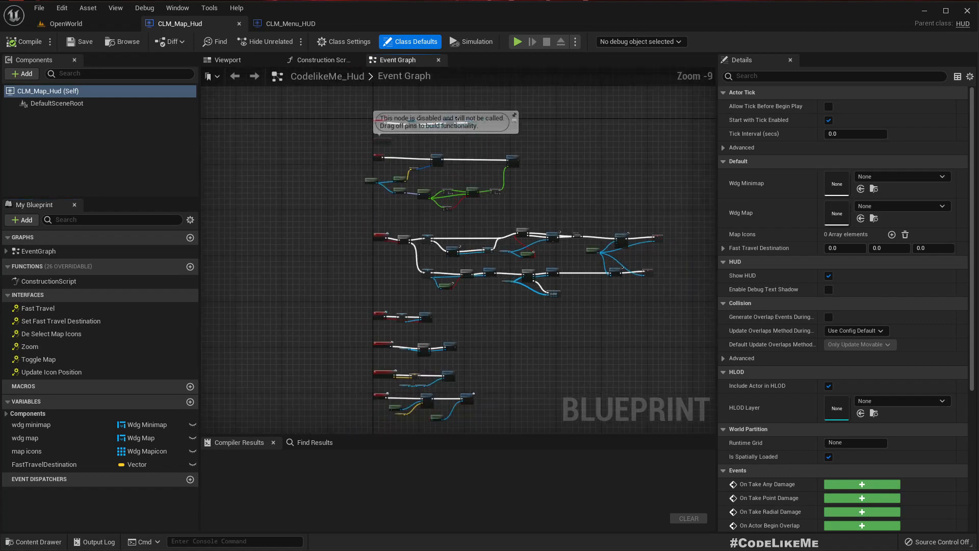
scroll(465, 317, "down", 1)
scroll(510, 285, "up", 7)
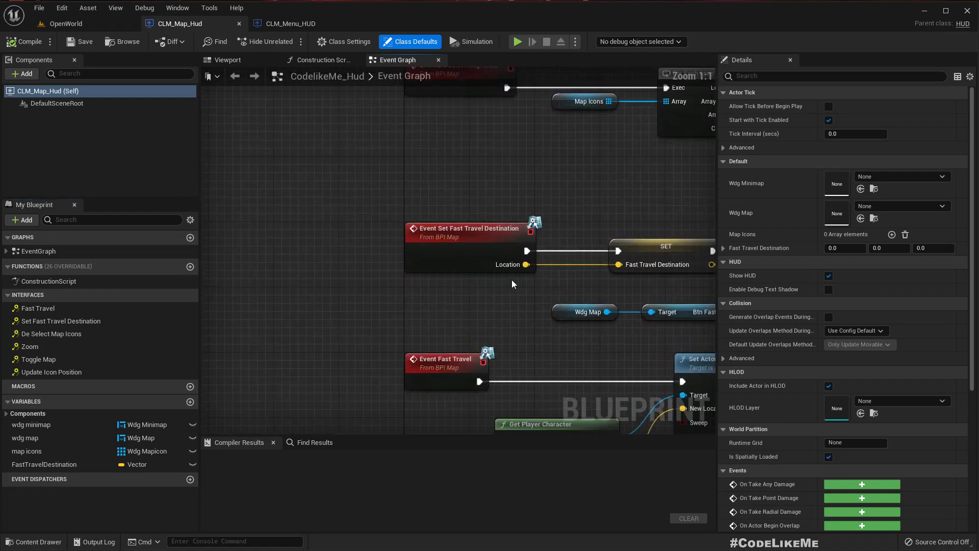
scroll(513, 284, "down", 4)
right_click_drag(509, 98, 448, 315)
scroll(448, 314, "up", 6)
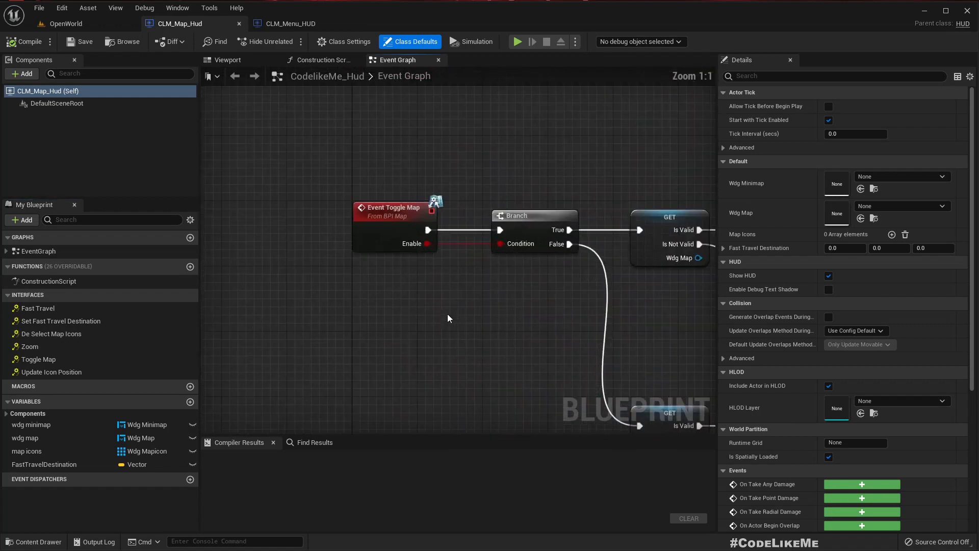
scroll(448, 319, "down", 5)
- Examine the event graph of the CLM_Menu_HUD blueprint, including the Pause and CheckFocus sections
left_click(288, 24)
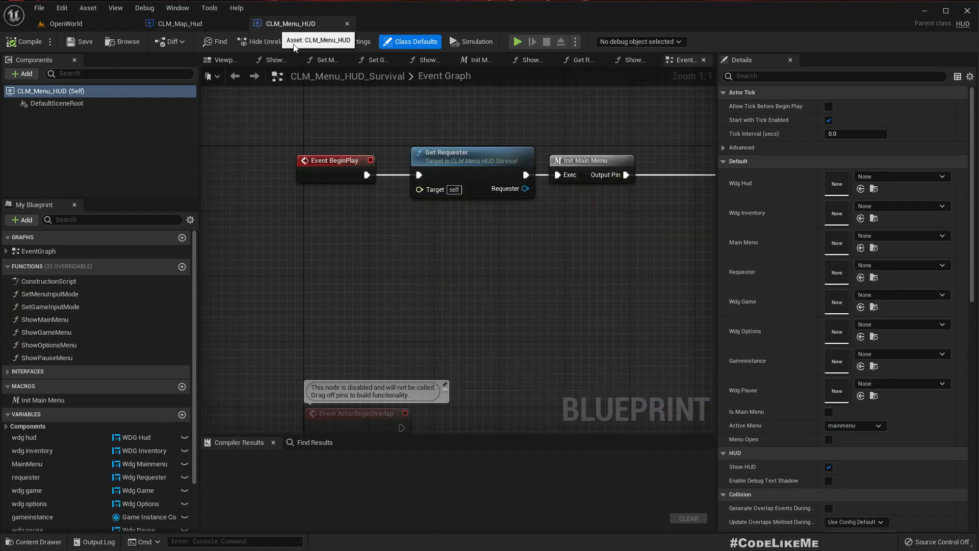
scroll(409, 275, "down", 3)
scroll(408, 275, "down", 5)
right_click_drag(538, 339, 540, 166)
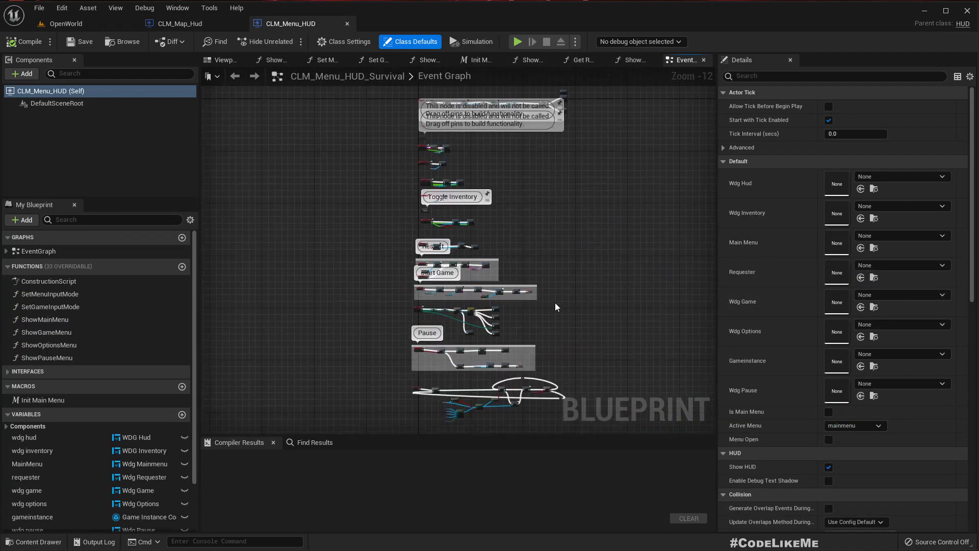
right_click_drag(556, 309, 545, 176)
scroll(478, 253, "up", 7)
scroll(378, 302, "up", 5)
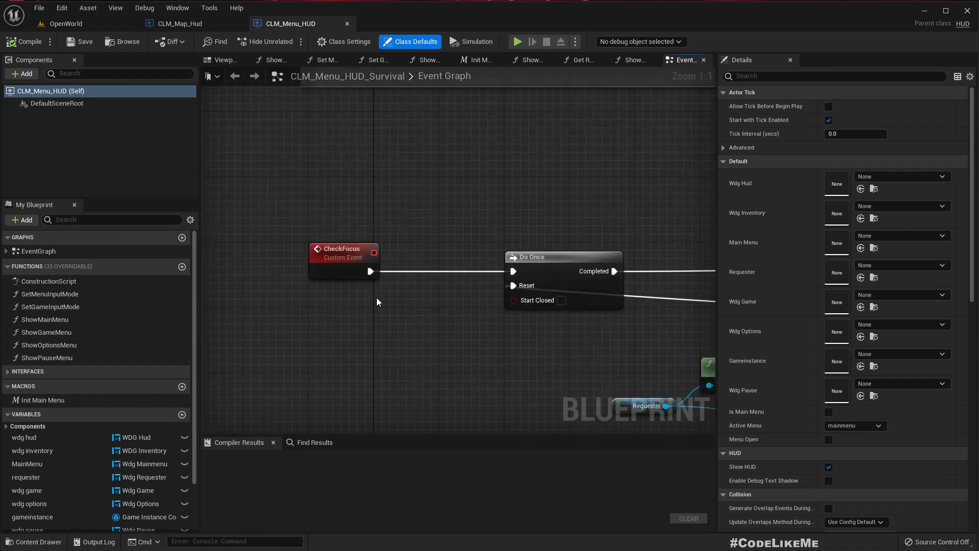
scroll(403, 263, "down", 8)
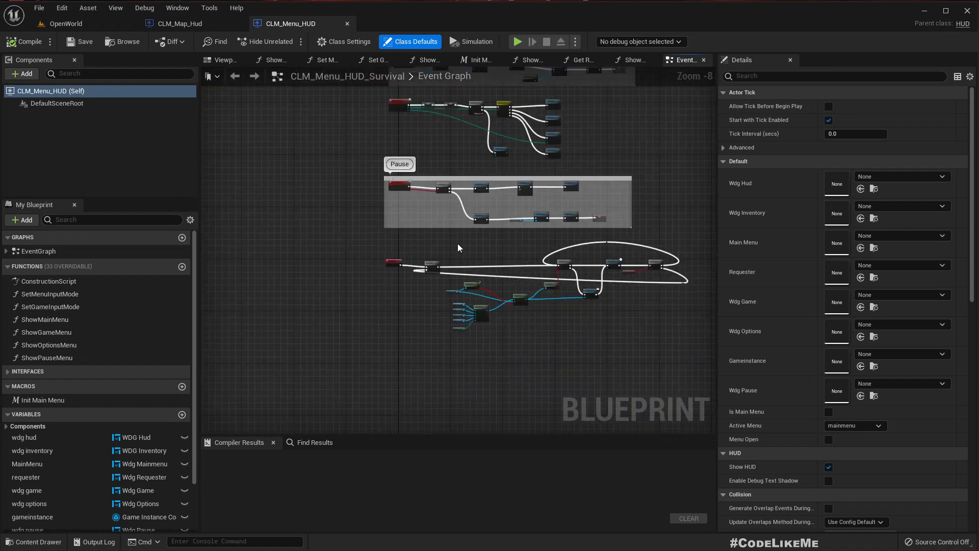
scroll(458, 244, "down", 3)
right_click_drag(431, 168, 442, 269)
scroll(442, 267, "up", 6)
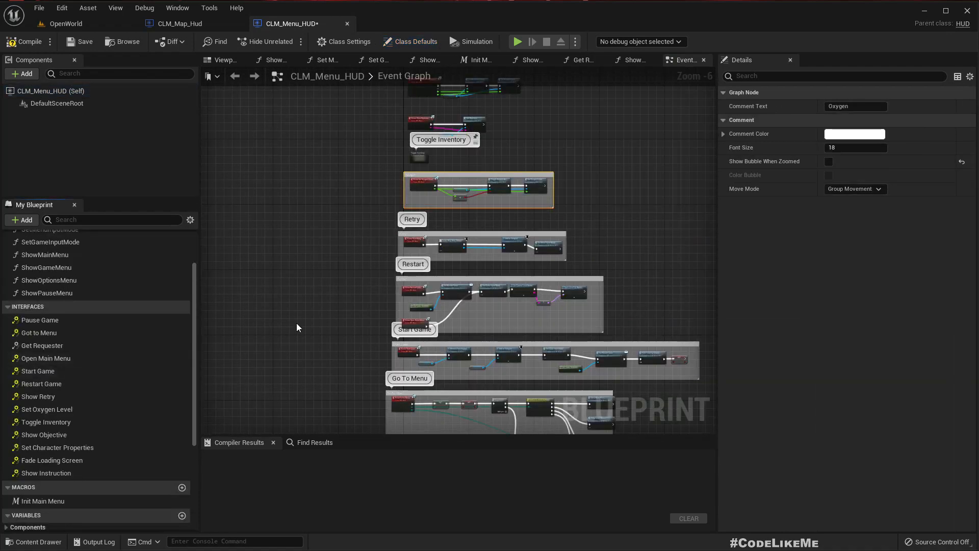
- Wrap the CheckFocus nodes in CLM_Menu_HUD in a comment titled Focus and show its bubble when zoomed
scroll(306, 325, "down", 2)
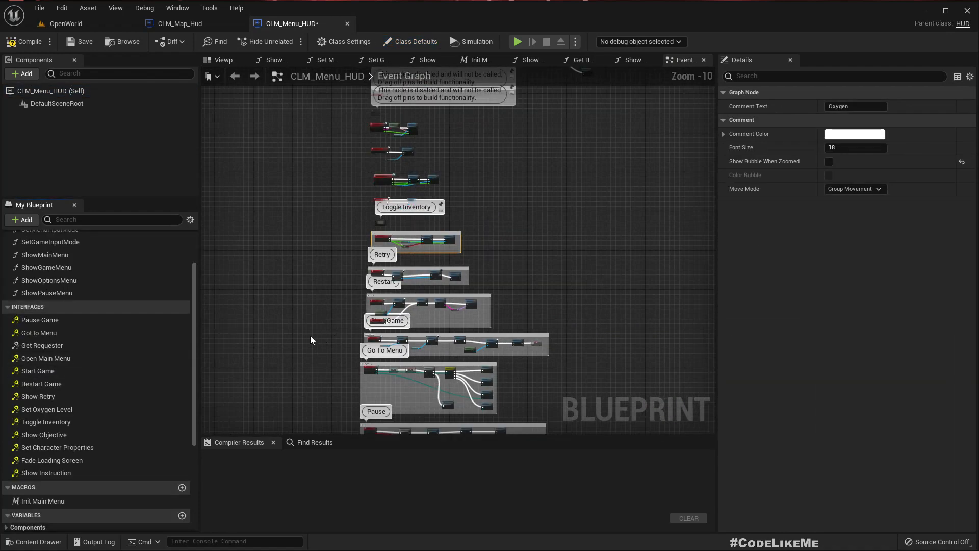
right_click_drag(311, 337, 339, 309)
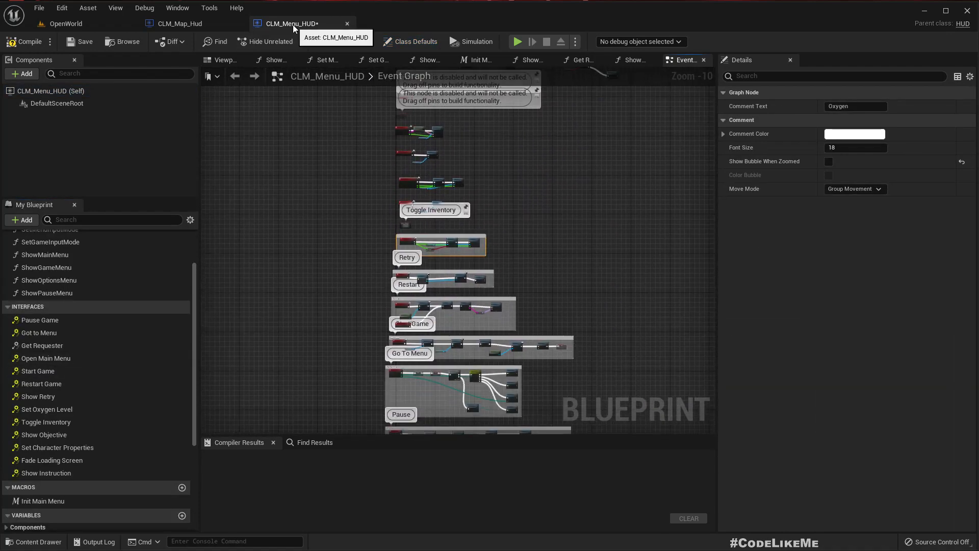
scroll(454, 314, "down", 2)
right_click_drag(339, 407, 390, 225)
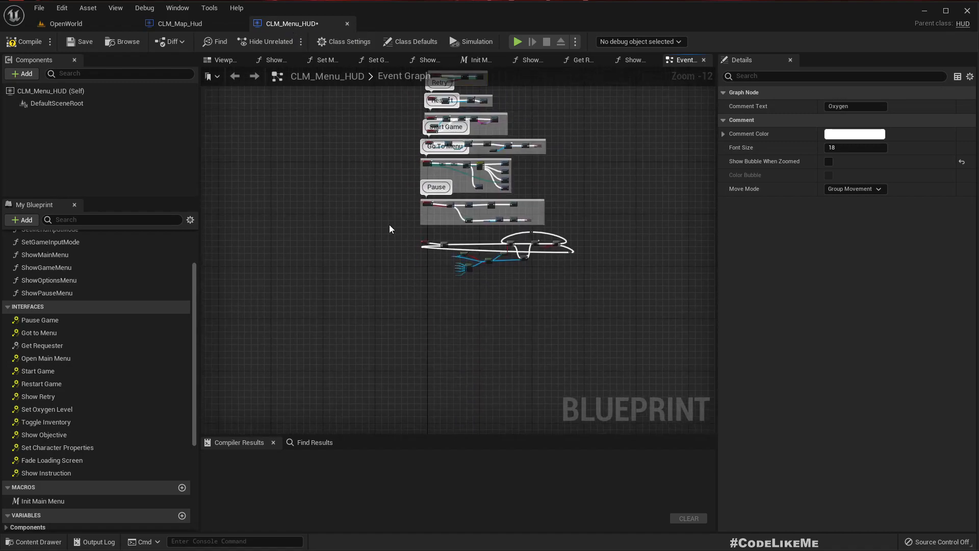
scroll(451, 259, "up", 5)
scroll(371, 210, "up", 4)
scroll(441, 218, "down", 5)
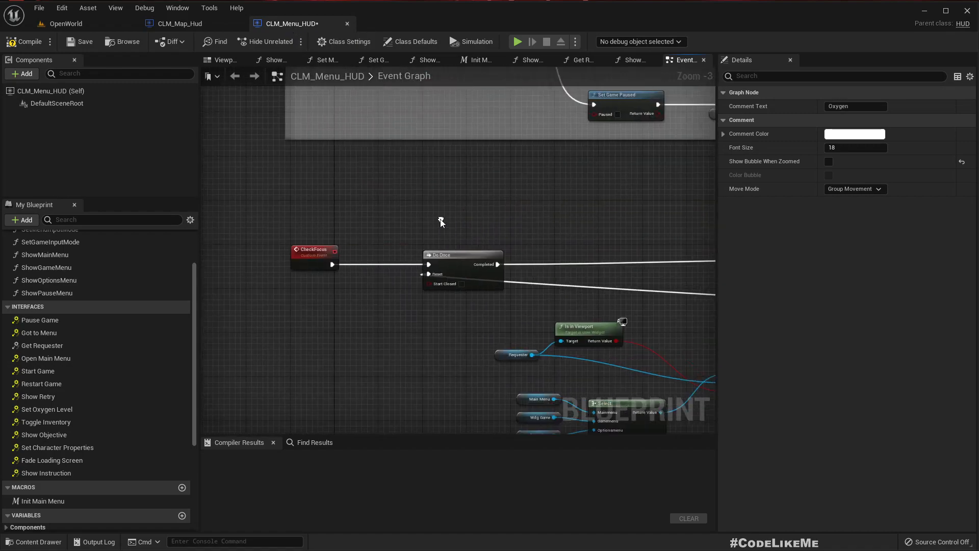
left_click_drag(372, 206, 652, 307)
type("c")
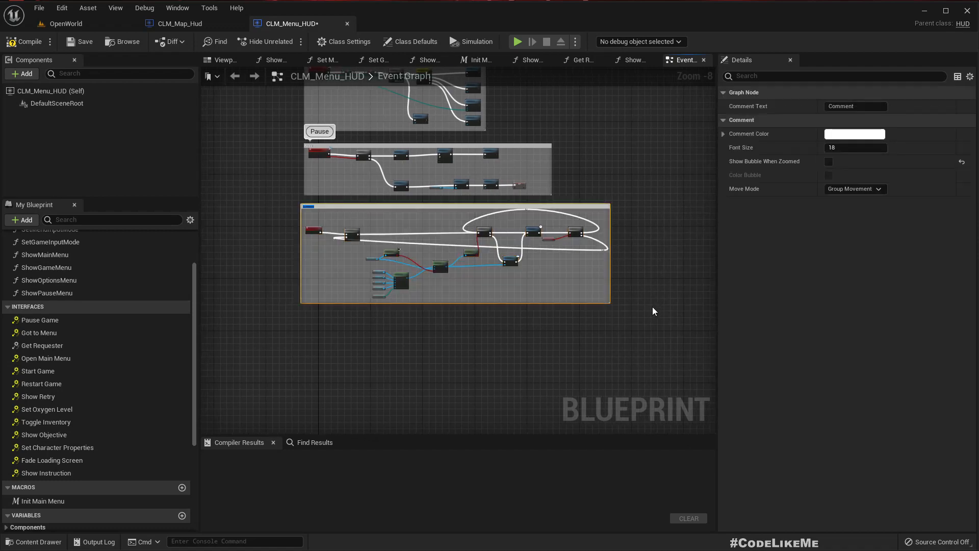
type("Focus")
key("Return")
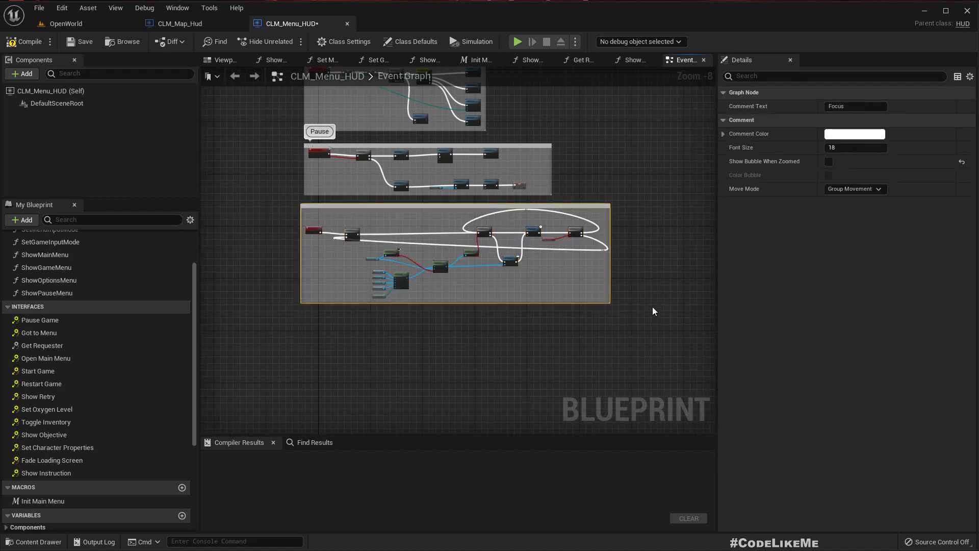
left_click(829, 162)
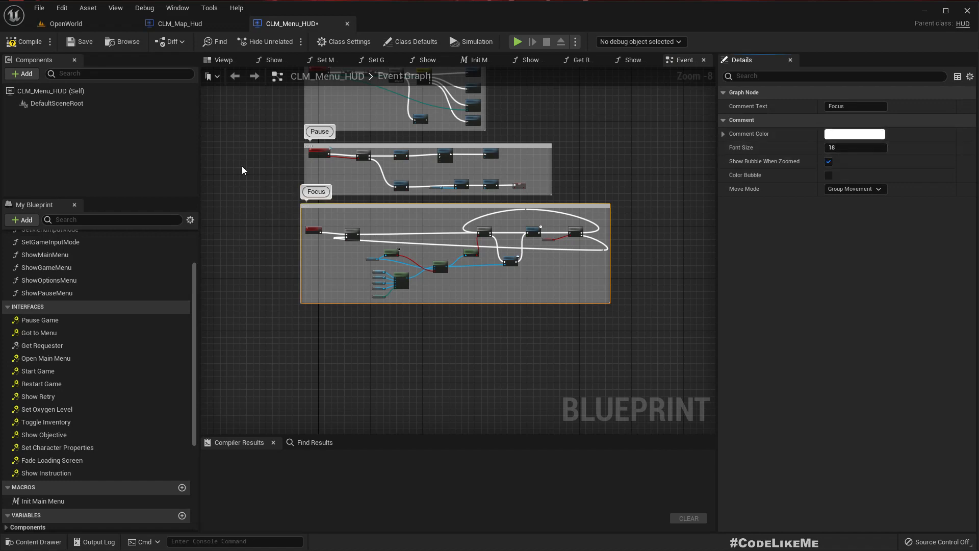
- Check the interface implemented by CLM_Map_Hud, add the BPI_Map interface to CLM_Menu_HUD, and compile it
left_click(184, 23)
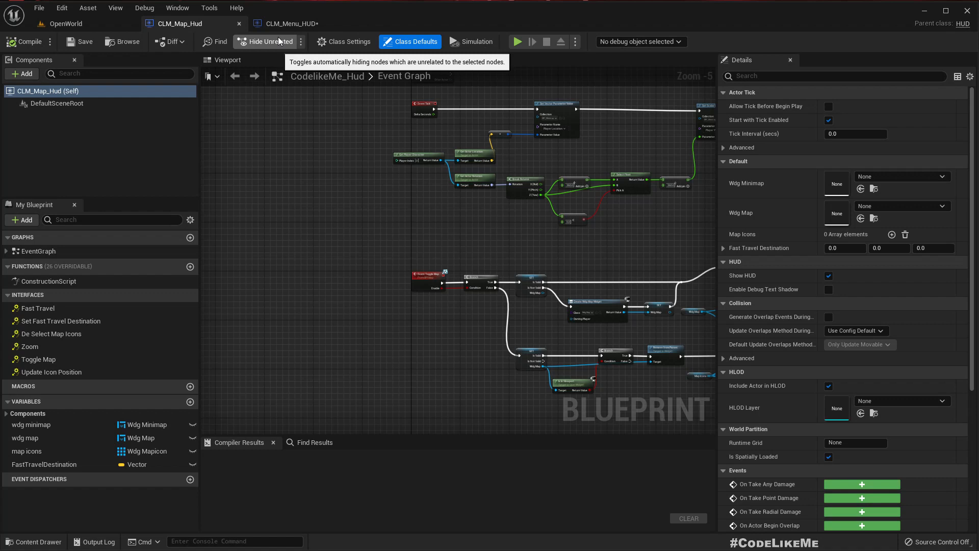
left_click(344, 41)
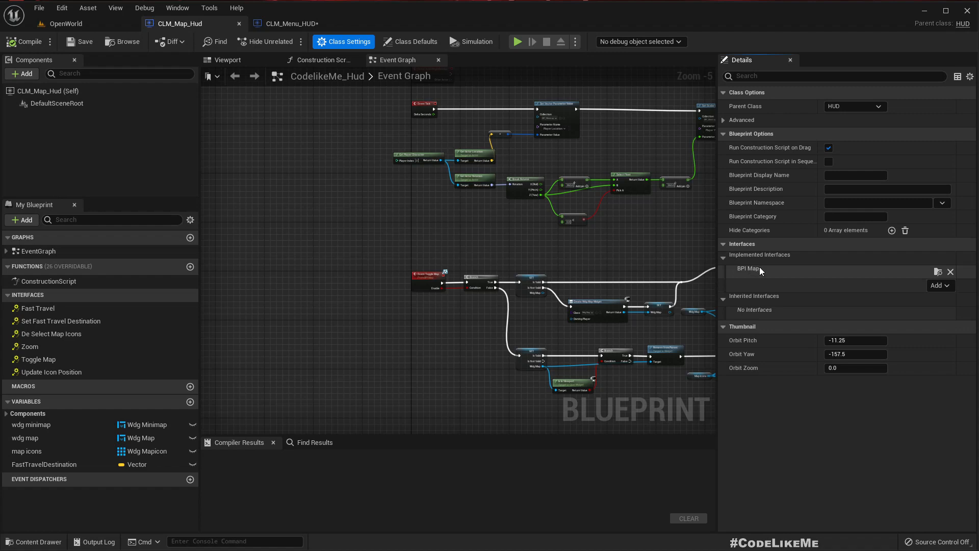
left_click(317, 25)
left_click(329, 42)
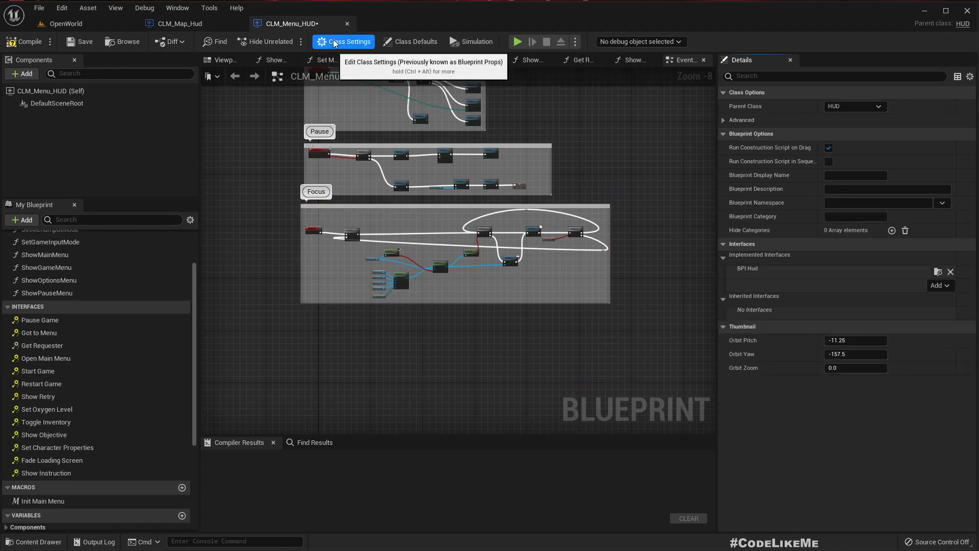
left_click(945, 286)
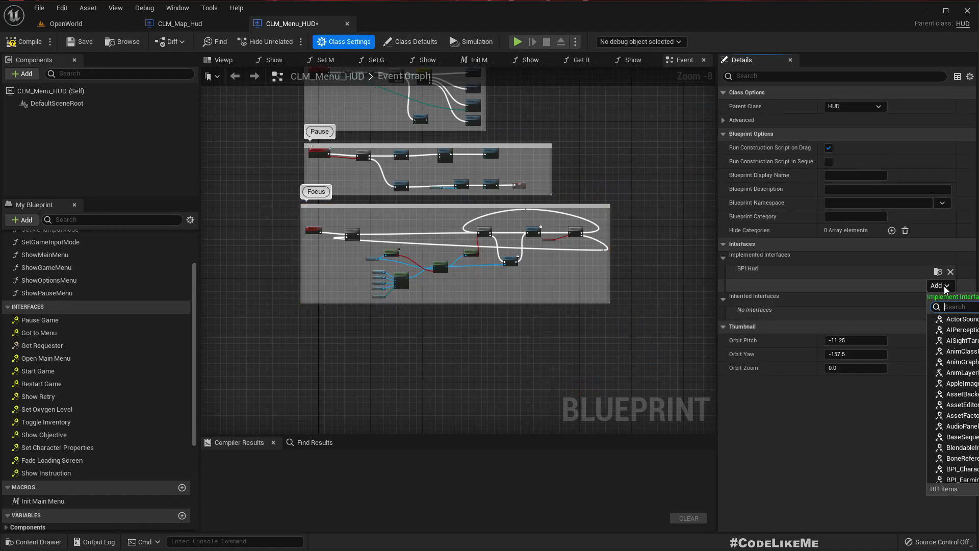
type("map")
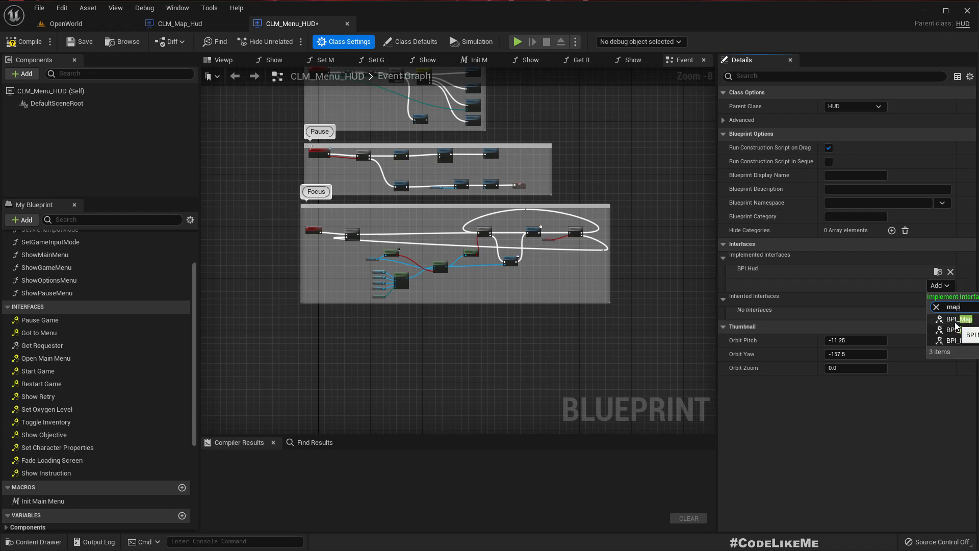
left_click(955, 325)
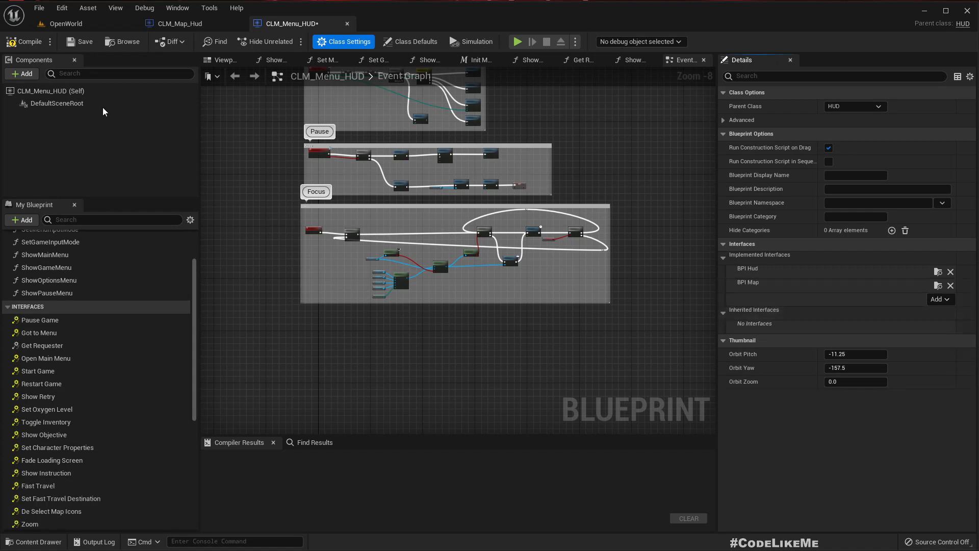
left_click(24, 41)
- Add a new event graph named Maps to the CLM_Menu_HUD blueprint
scroll(365, 298, "down", 4)
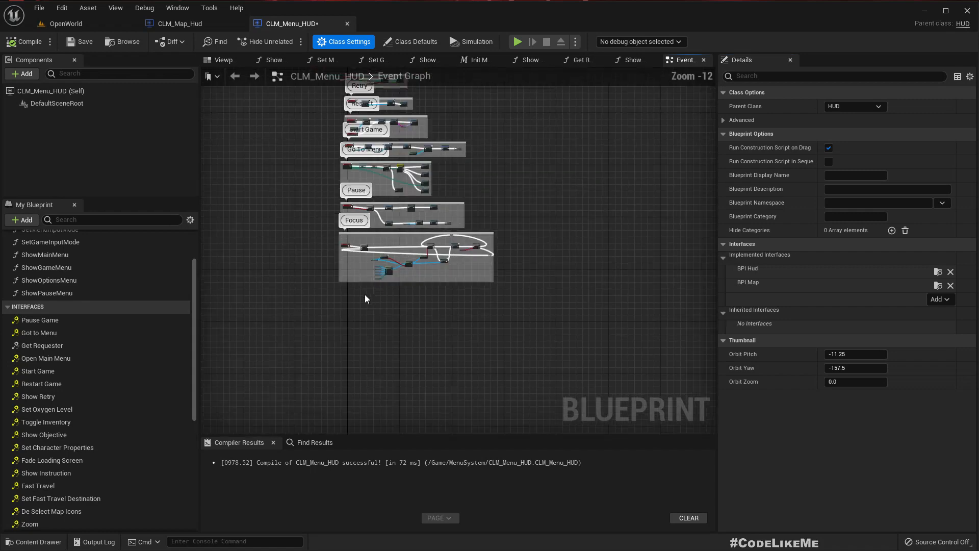
scroll(109, 288, "up", 3)
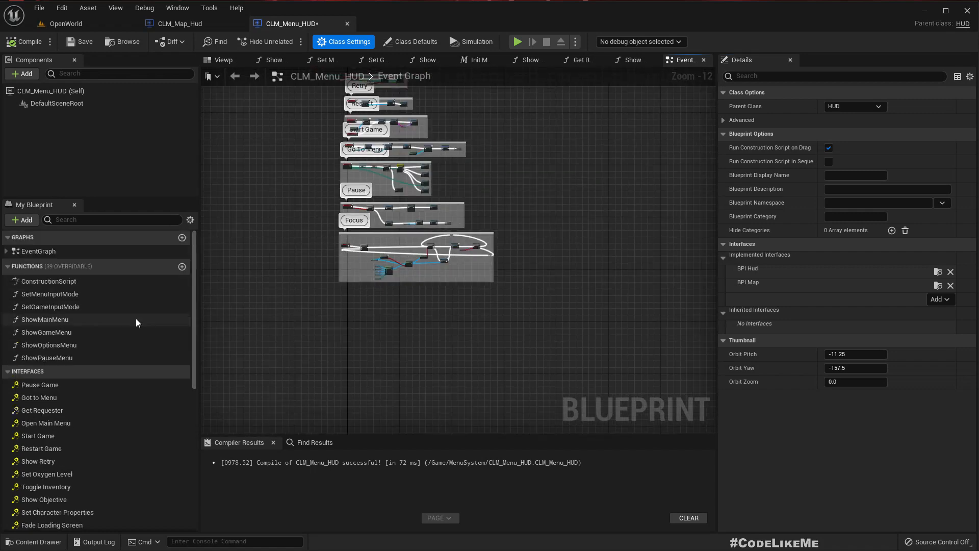
left_click(183, 238)
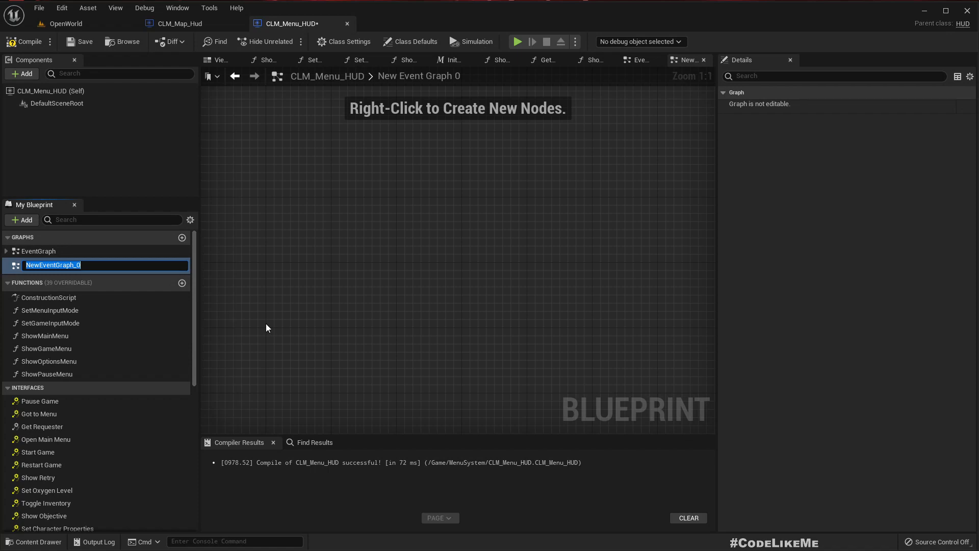
type("Maps")
key("Return")
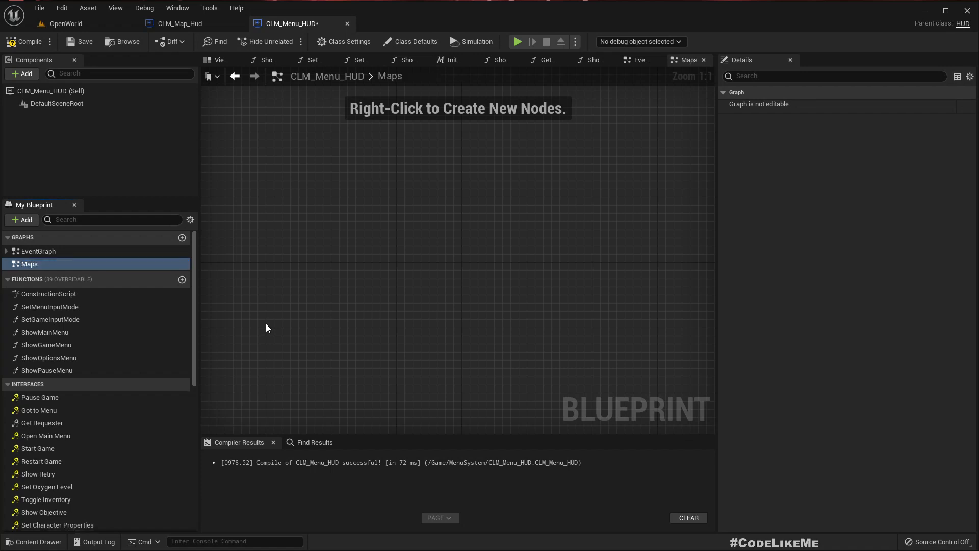
scroll(337, 281, "down", 3)
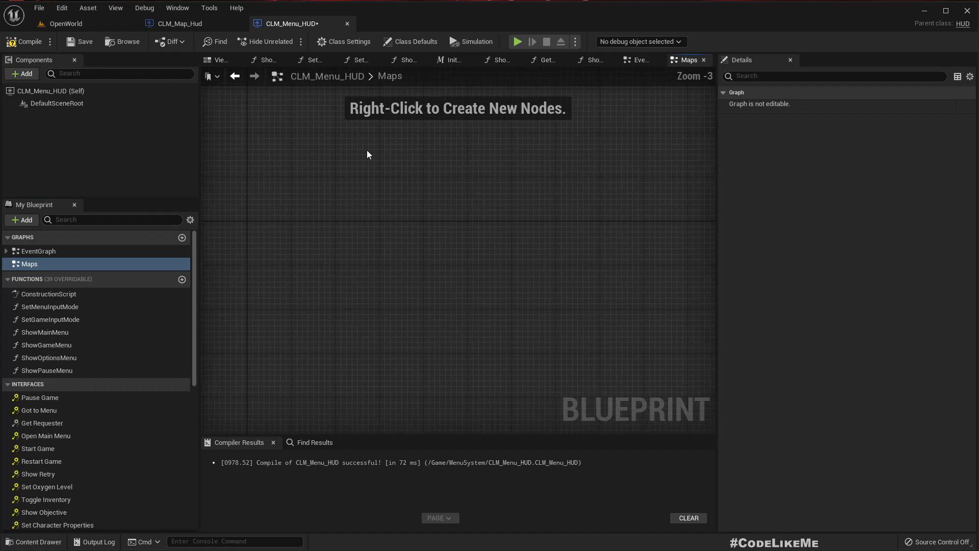
- Return to CLM_Map_Hud and inspect its zoom, icon deselection, fast travel, tick and toggle map event logic and variables
left_click(176, 22)
scroll(336, 283, "down", 3)
right_click_drag(383, 385, 409, 192)
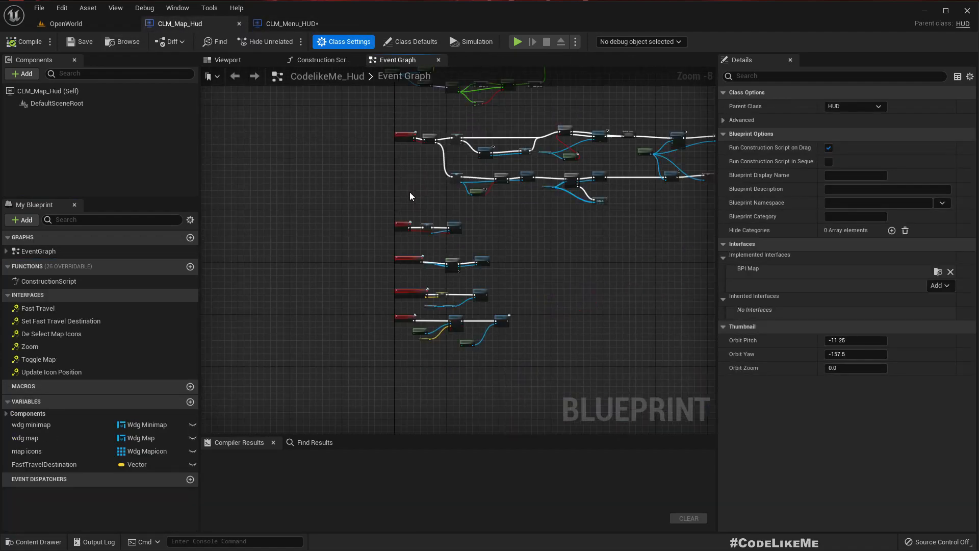
scroll(414, 251, "up", 6)
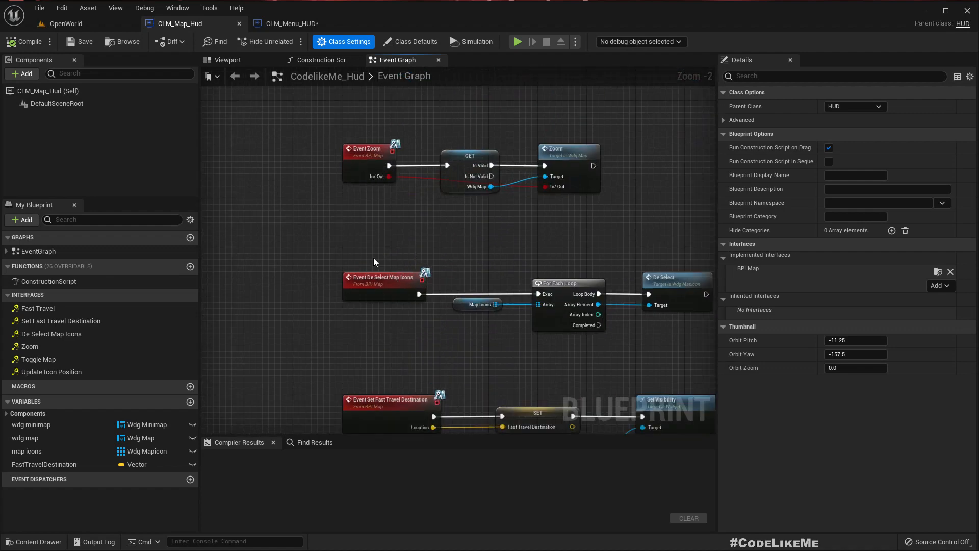
right_click_drag(381, 309, 385, 320)
scroll(380, 331, "up", 2)
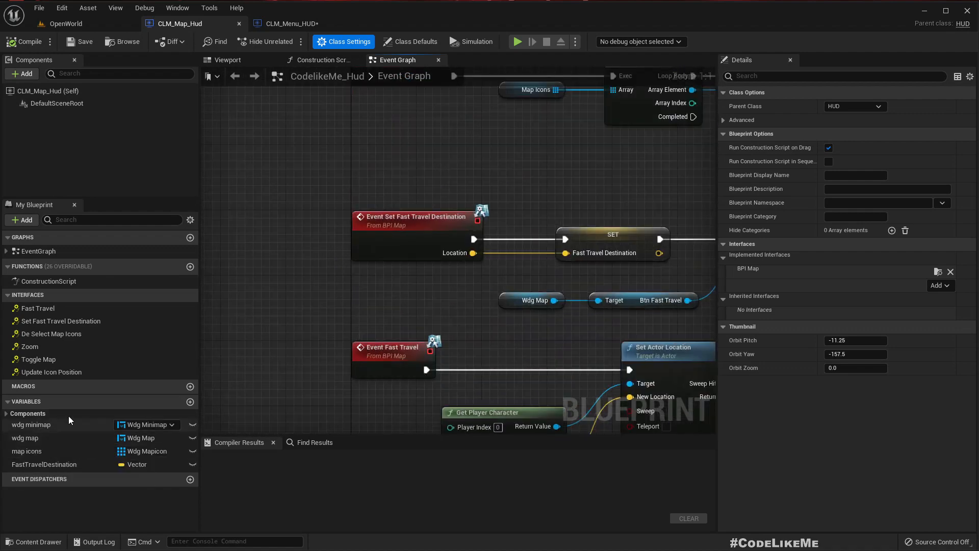
scroll(337, 339, "down", 4)
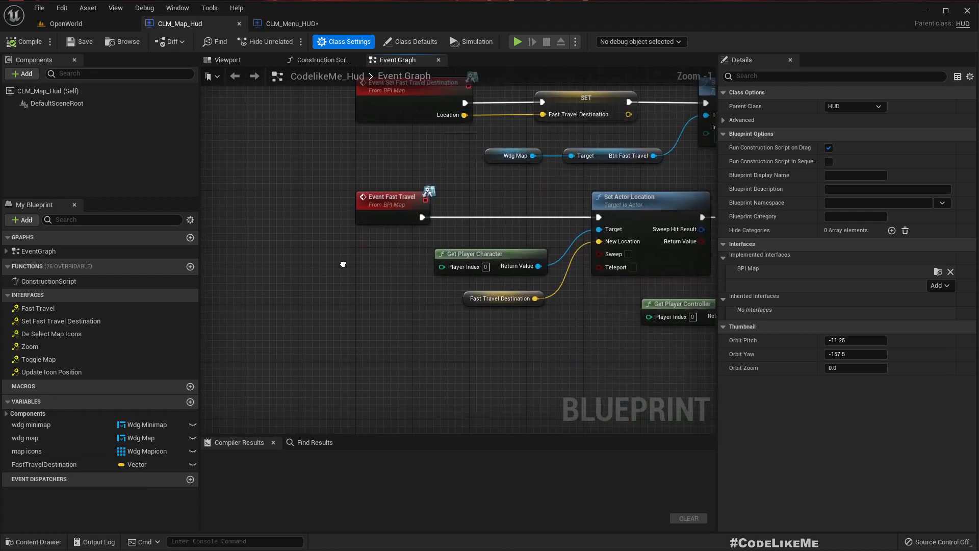
right_click_drag(348, 274, 357, 118)
right_click_drag(409, 288, 336, 80)
right_click_drag(264, 305, 289, 435)
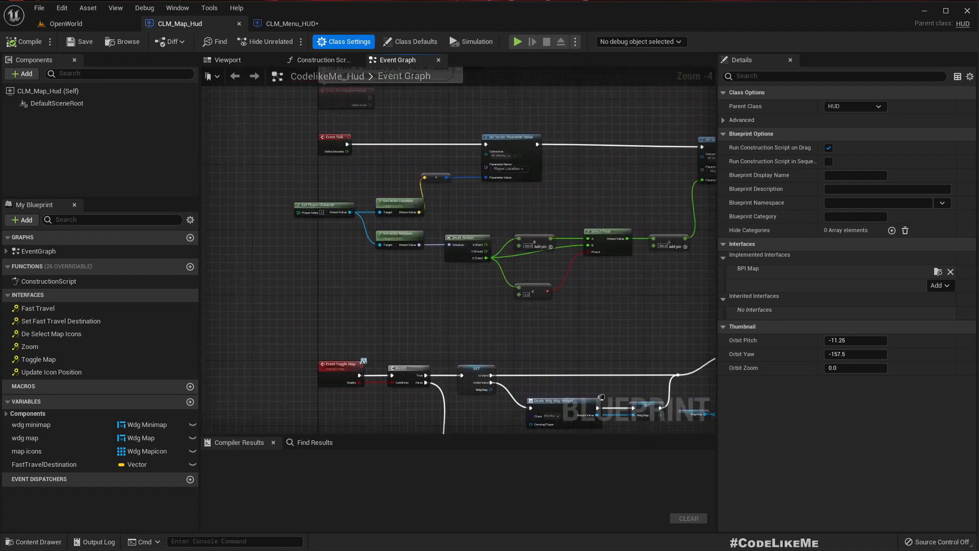
- Wrap the Event Toggle Map logic in CLM_Map_Hud in a comment titled Toggle Map and show its bubble when zoomed
scroll(280, 375, "down", 4)
right_click_drag(280, 374, 372, 228)
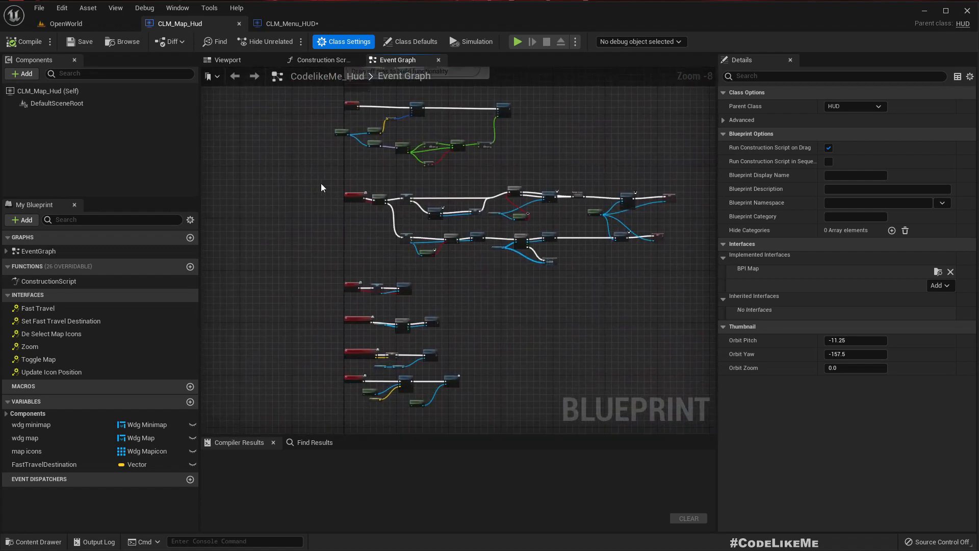
left_click_drag(318, 183, 681, 420)
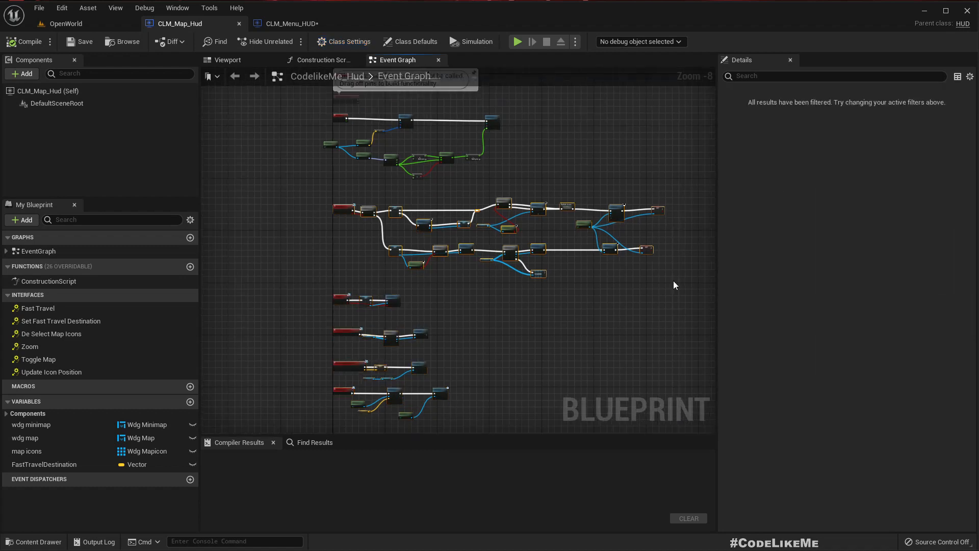
key("c")
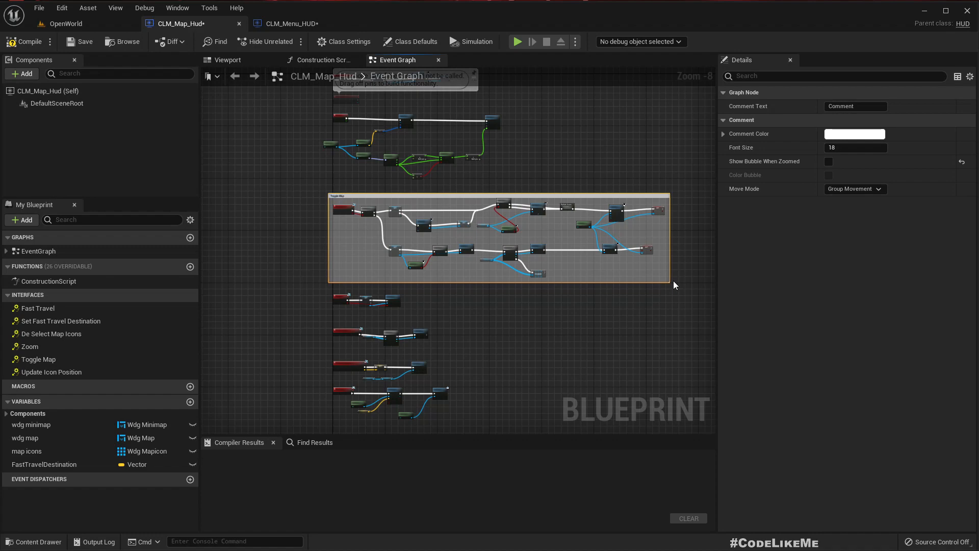
left_click(829, 161)
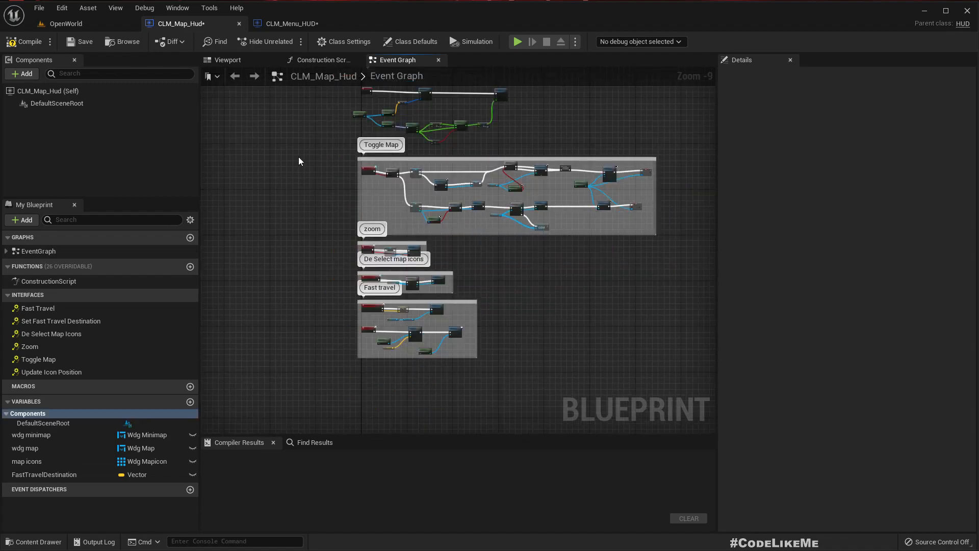
- Copy the Toggle Map, zoom, De Select map icons and Fast travel comment groups into the Maps graph of CLM_Menu_HUD
left_click_drag(302, 151, 691, 379)
left_click(288, 24)
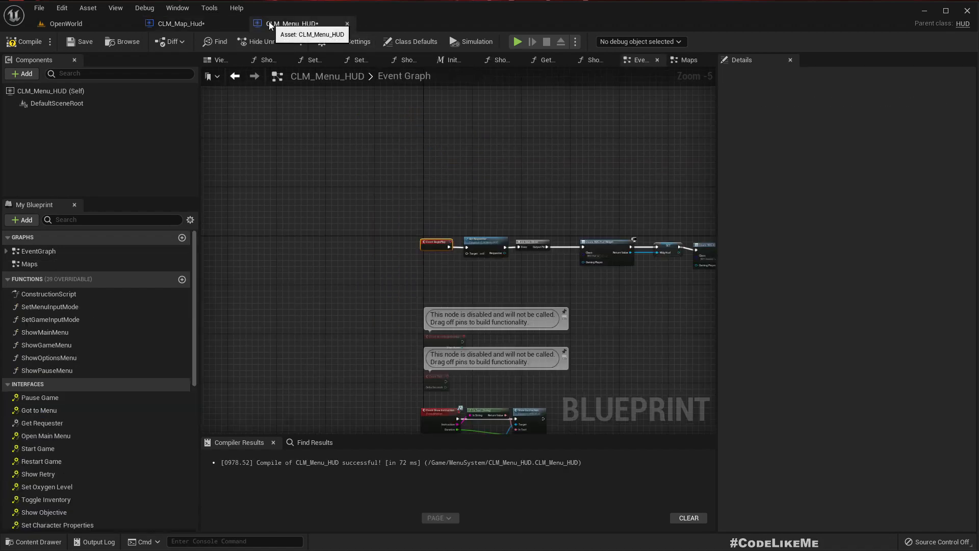
right_click_drag(437, 304, 402, 176)
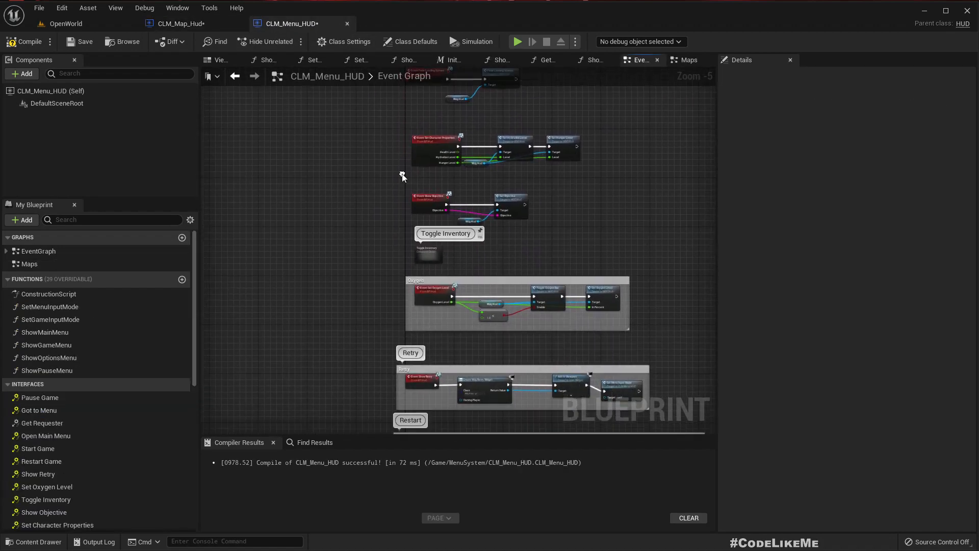
double_click(39, 262)
key("ctrl+v")
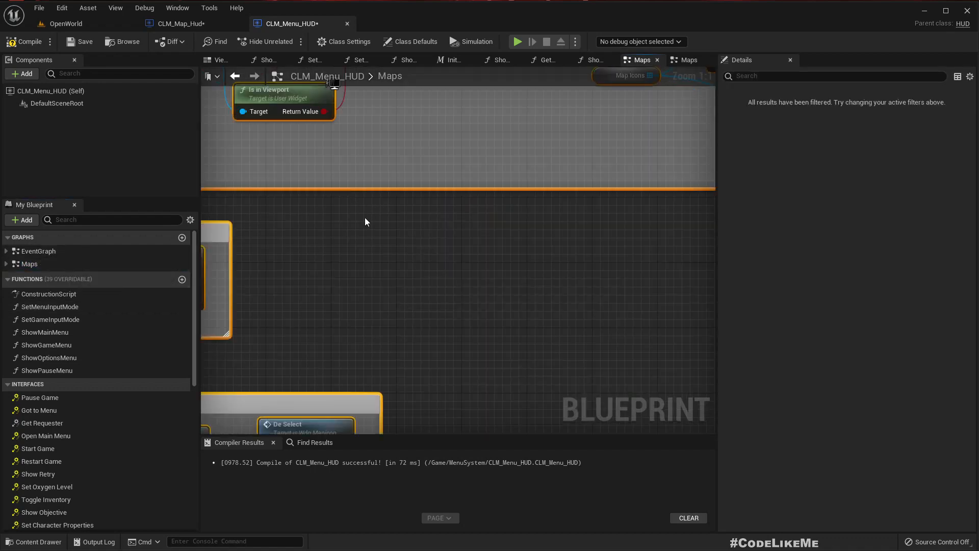
- Examine the pasted Toggle Map nodes against the CLM_Menu_HUD variable list for missing map variables
scroll(393, 253, "down", 6)
scroll(292, 314, "up", 4)
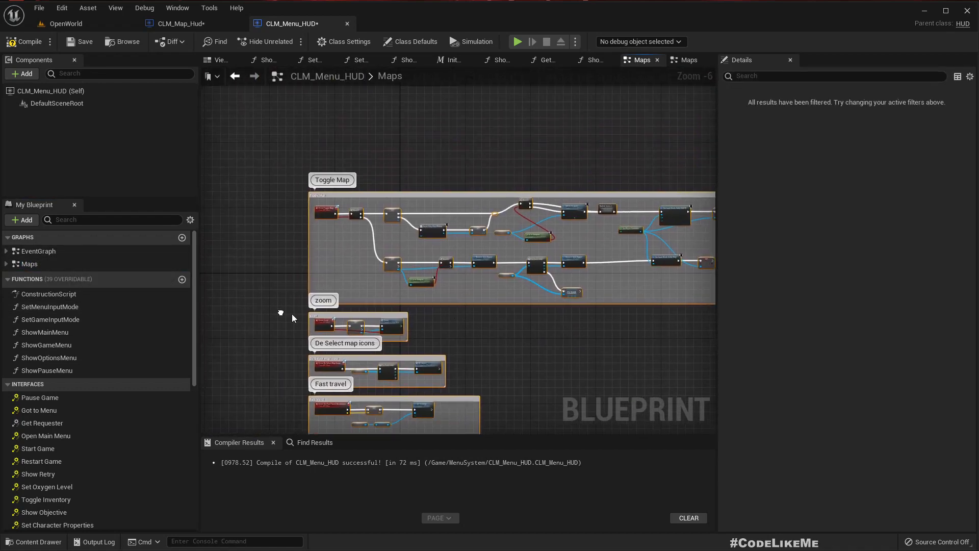
right_click_drag(429, 293, 256, 320)
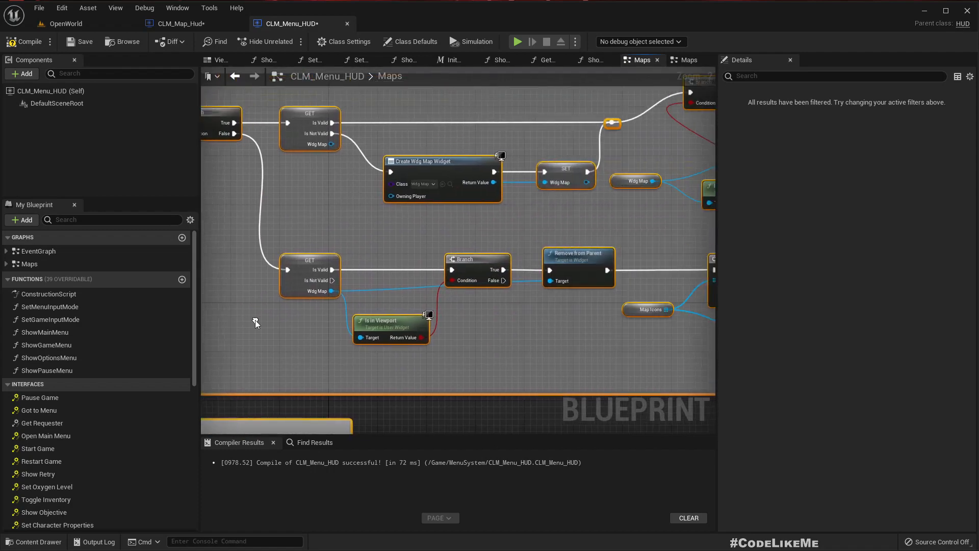
scroll(98, 369, "down", 10)
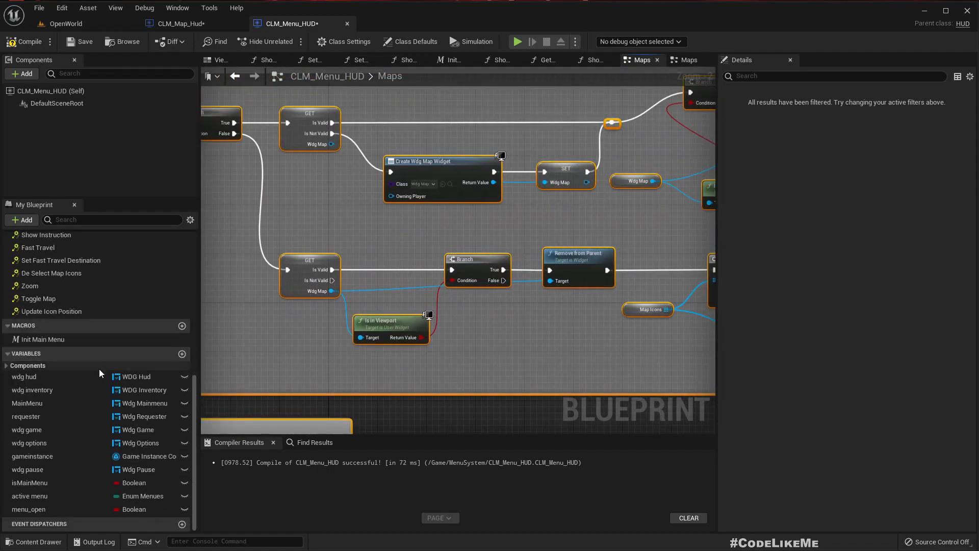
right_click_drag(587, 333, 257, 339)
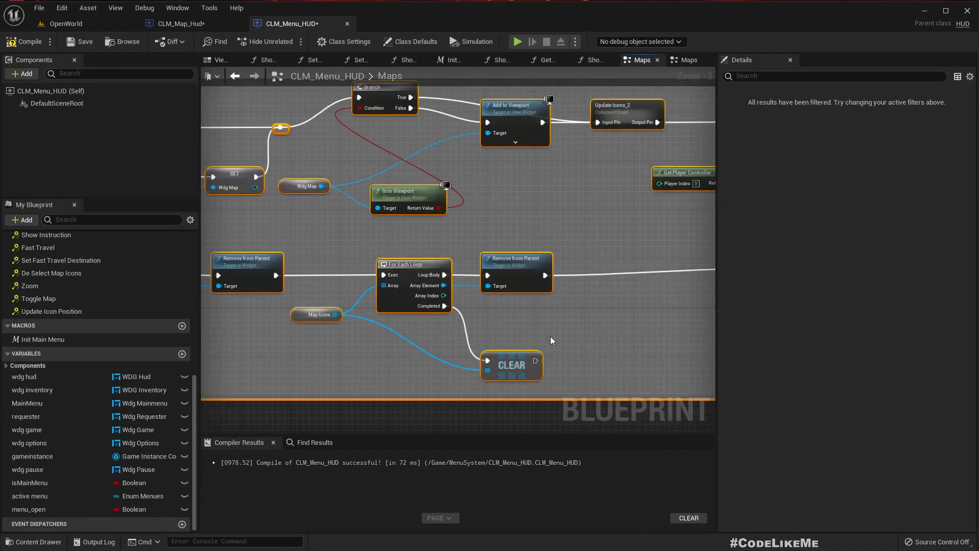
left_click(565, 322)
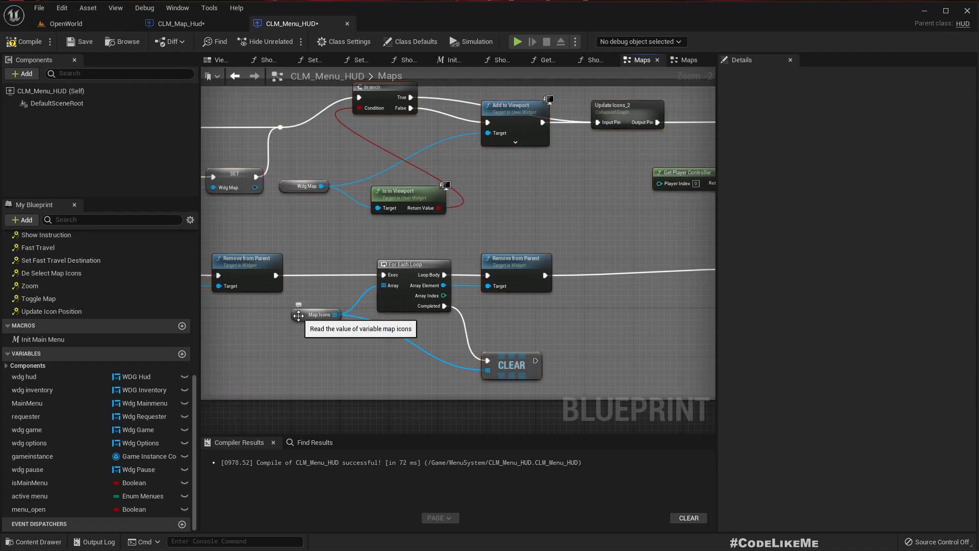
left_click(299, 315)
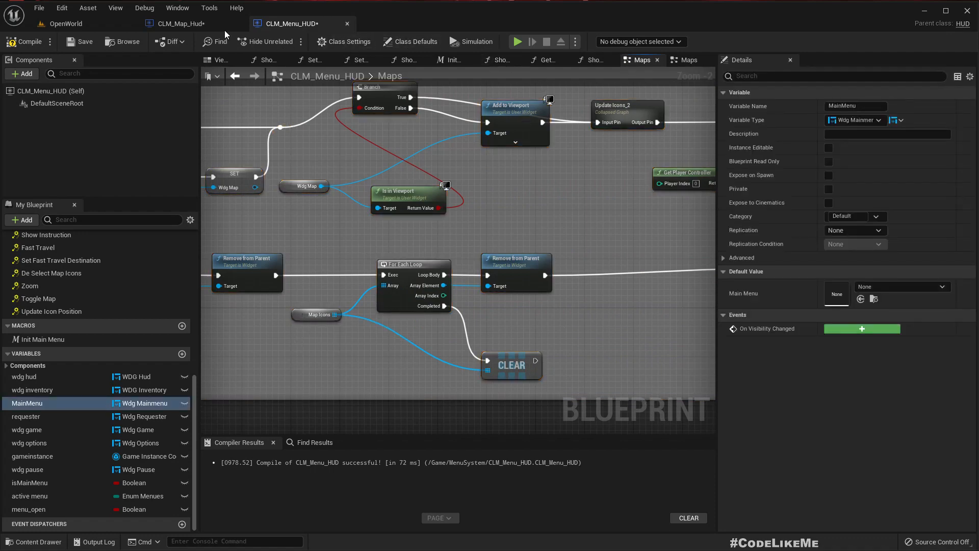
- Review the map variables of CLM_Map_Hud and copy the wdg minimap variable
left_click(180, 24)
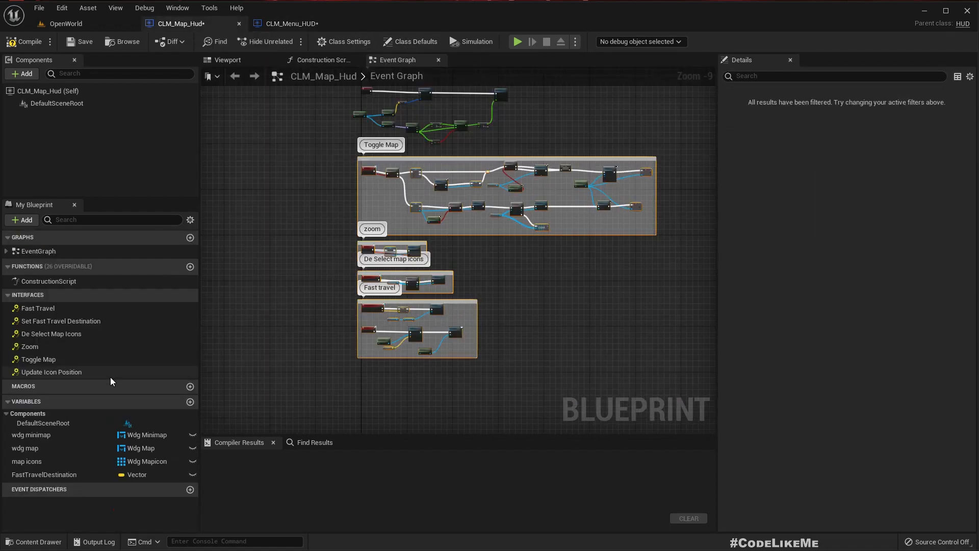
left_click(49, 437)
left_click(48, 473)
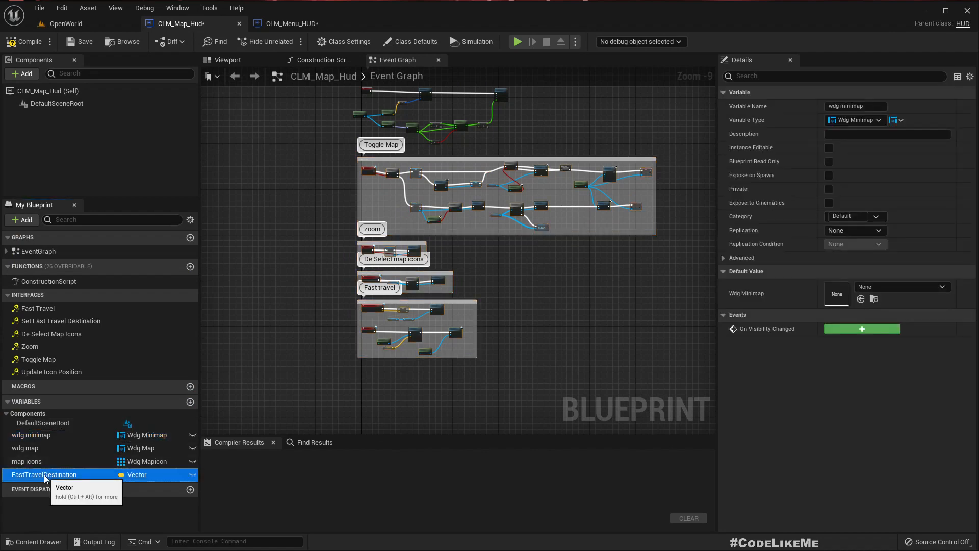
left_click(28, 433)
right_click(30, 435)
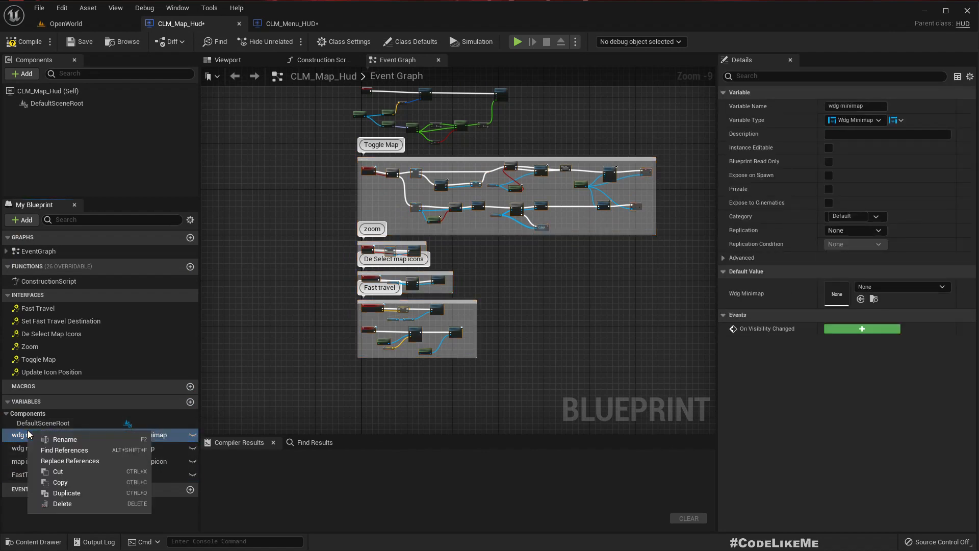
left_click(67, 484)
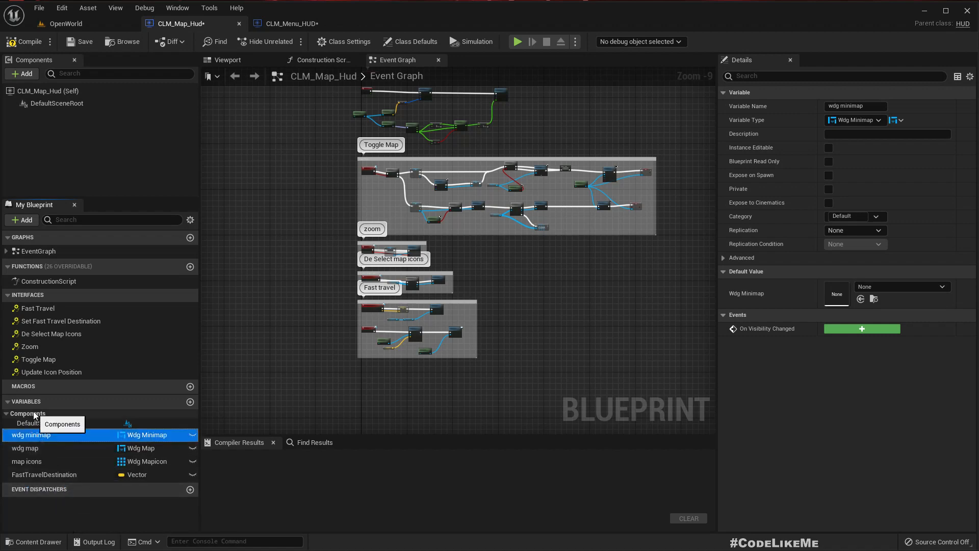
right_click(32, 411)
right_click(23, 437)
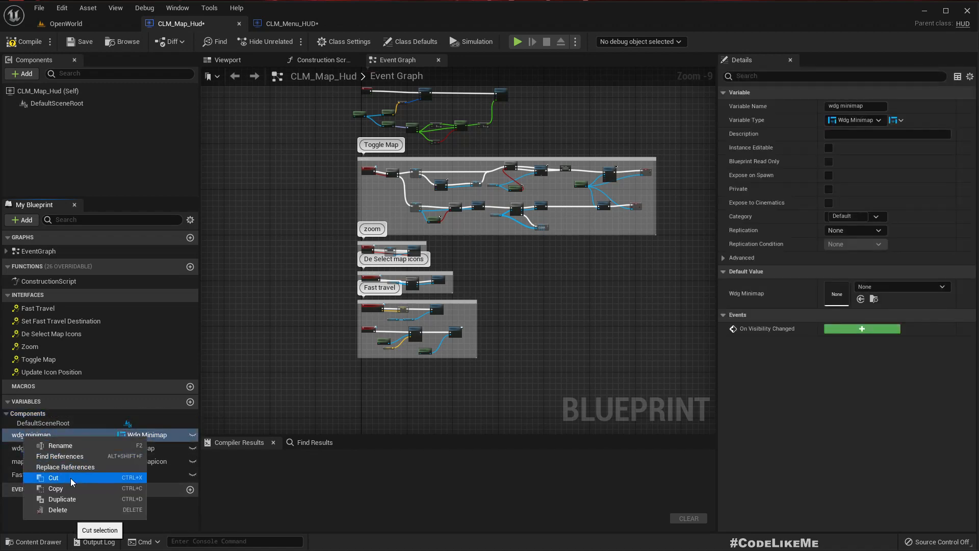
left_click(63, 488)
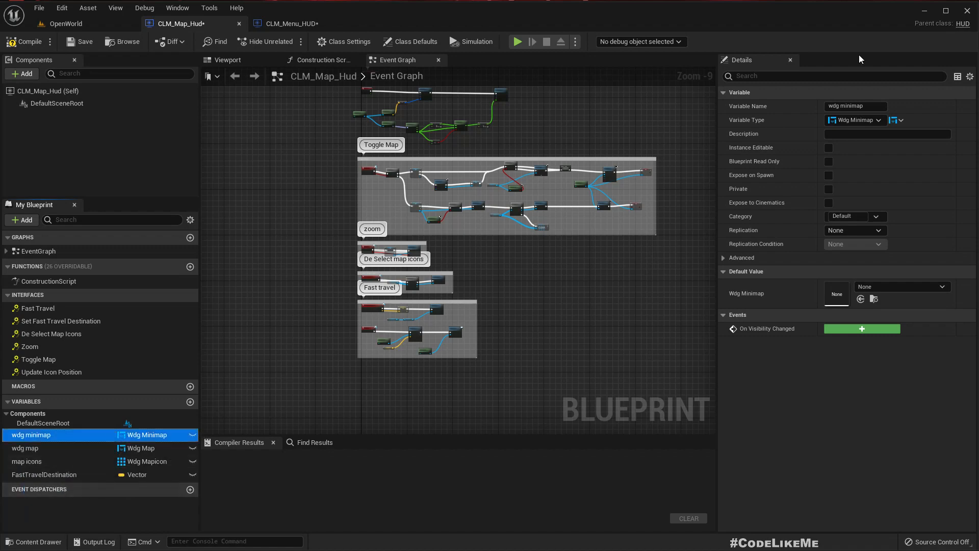
- Create the missing map icons and wdg map variables in CLM_Menu_HUD from their getter nodes in the Maps graph
left_click(276, 25)
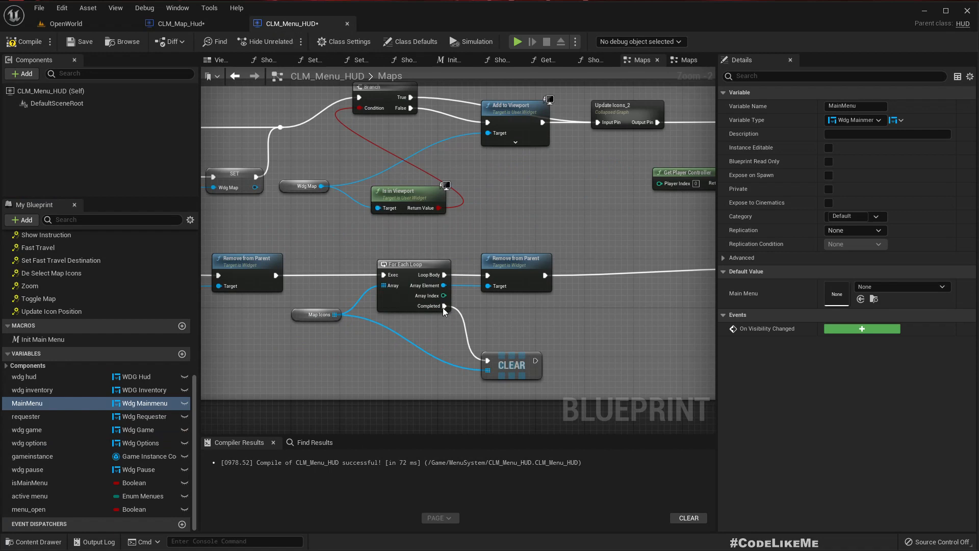
right_click(515, 367)
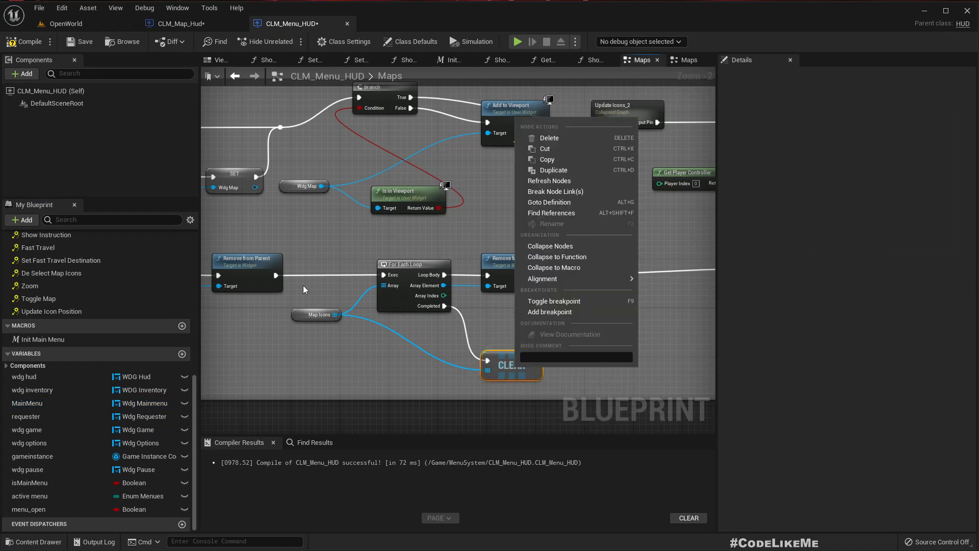
right_click(307, 317)
left_click(350, 339)
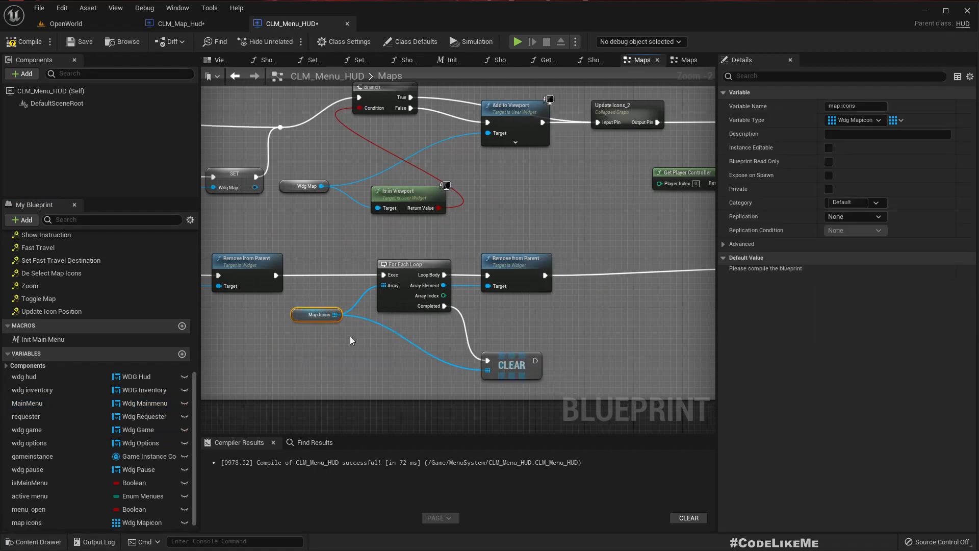
right_click_drag(450, 207, 533, 250)
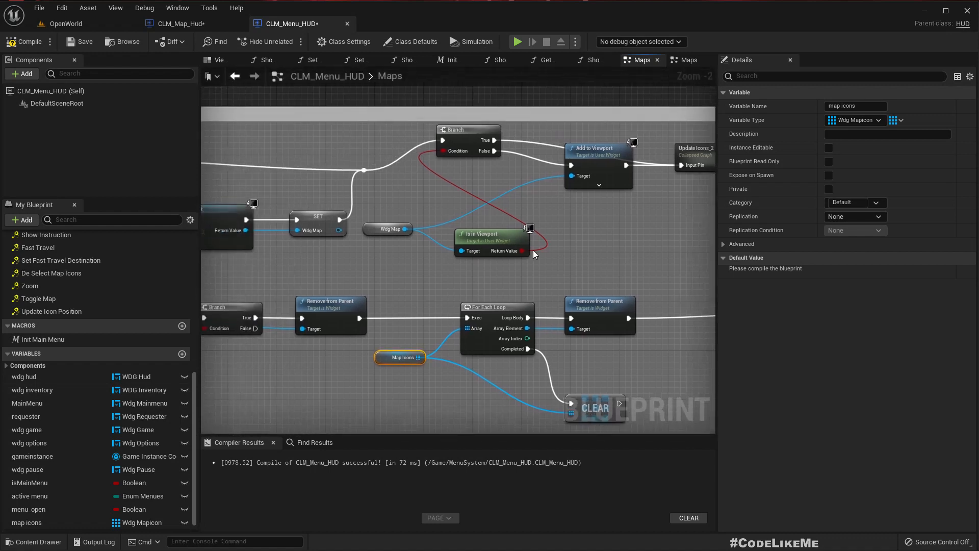
right_click(387, 232)
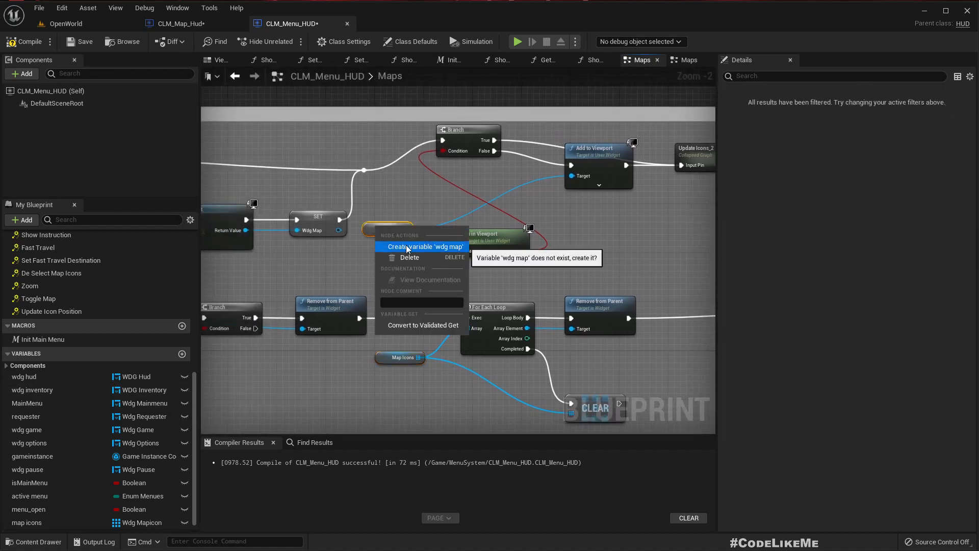
left_click(406, 245)
- Create the missing FastTravelDestination variable from the SET node in the Fast travel group and check the variable list
right_click_drag(351, 252, 317, 304)
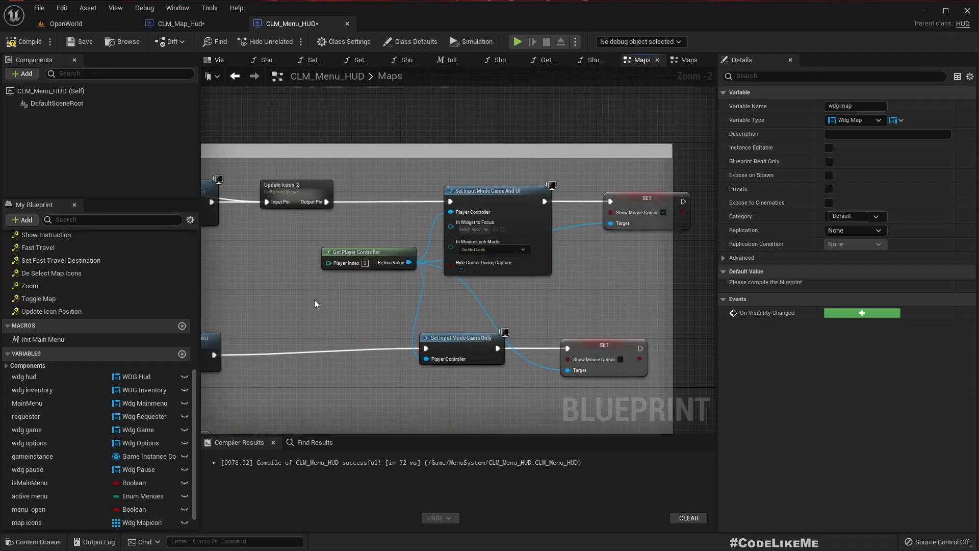
right_click_drag(620, 293, 605, 234)
scroll(605, 234, "down", 4)
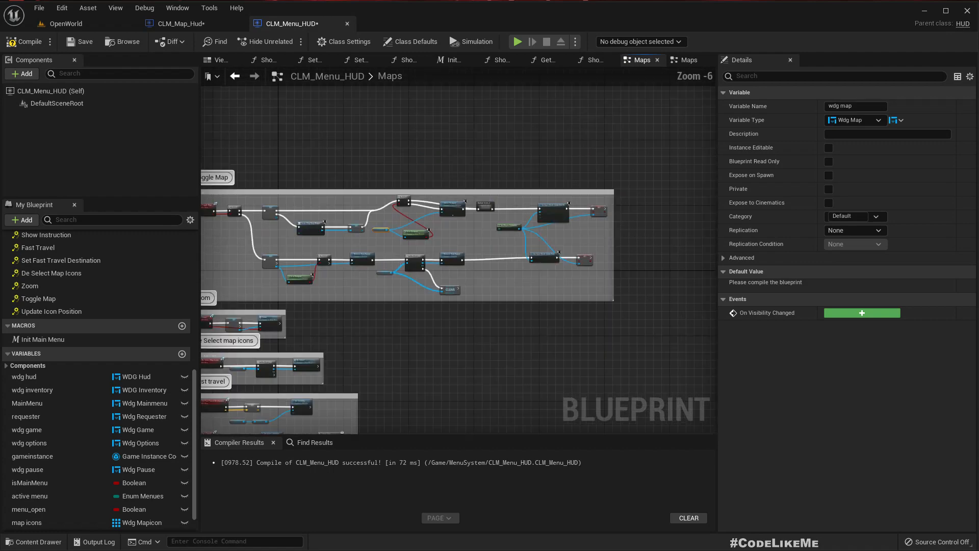
right_click_drag(232, 414, 531, 372)
scroll(530, 370, "up", 5)
right_click_drag(592, 379, 499, 320)
right_click(524, 301)
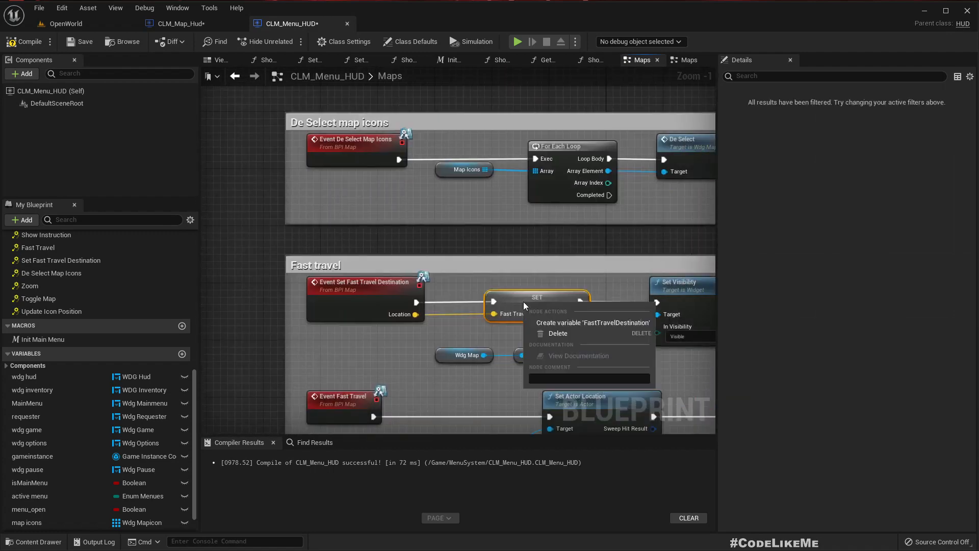
left_click(560, 323)
right_click_drag(526, 219, 530, 146)
scroll(486, 381, "down", 4)
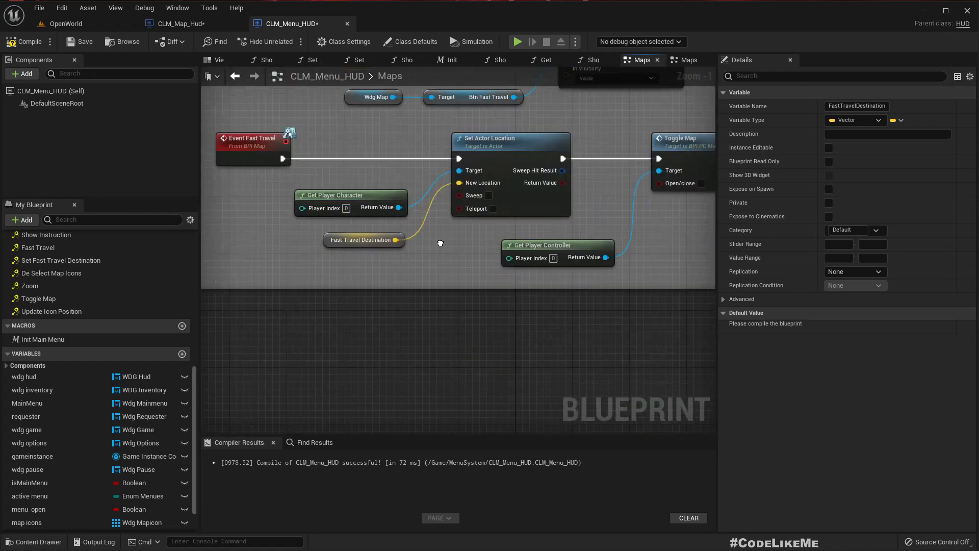
scroll(133, 461, "down", 2)
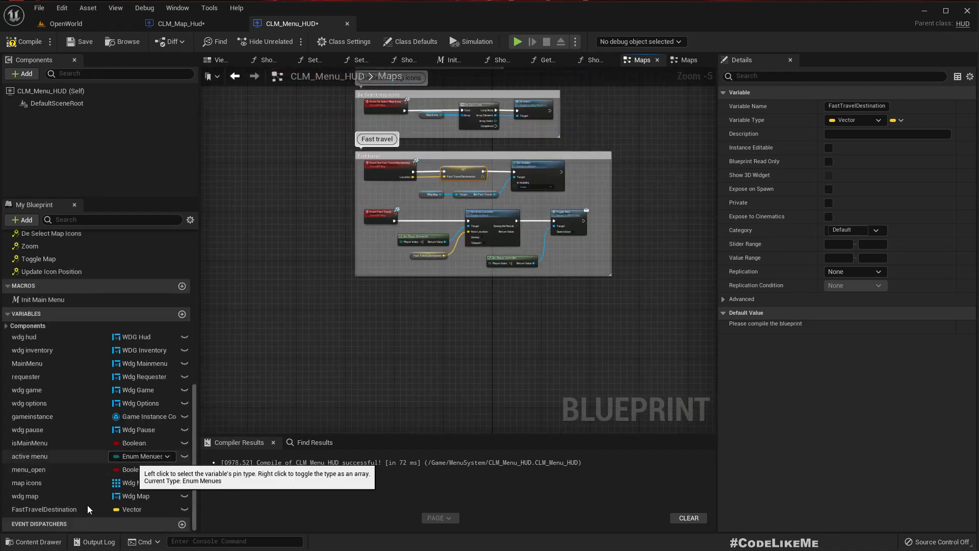
- Copy the wdg minimap variable from CLM_Map_Hud into the CLM_Menu_HUD variables and compile the blueprint
left_click(170, 26)
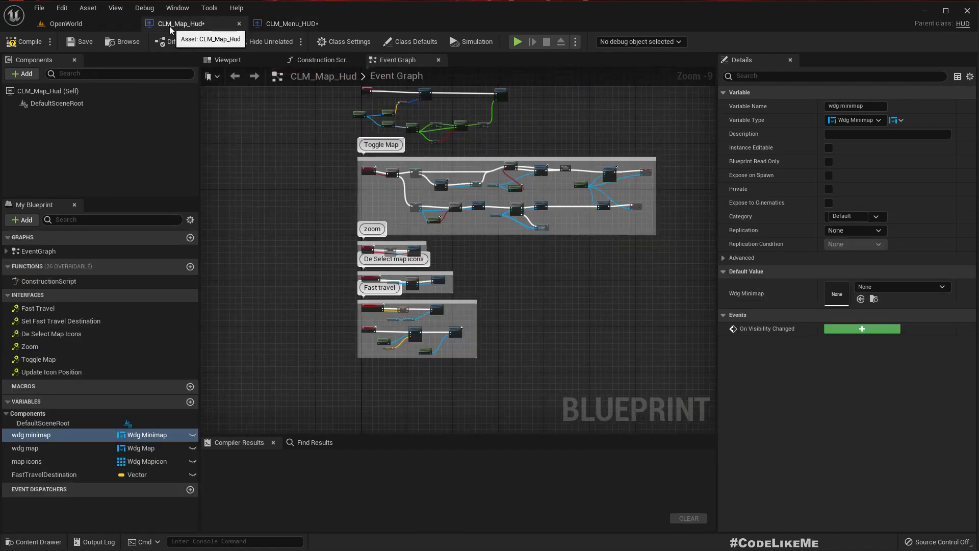
left_click(29, 435)
left_click(290, 23)
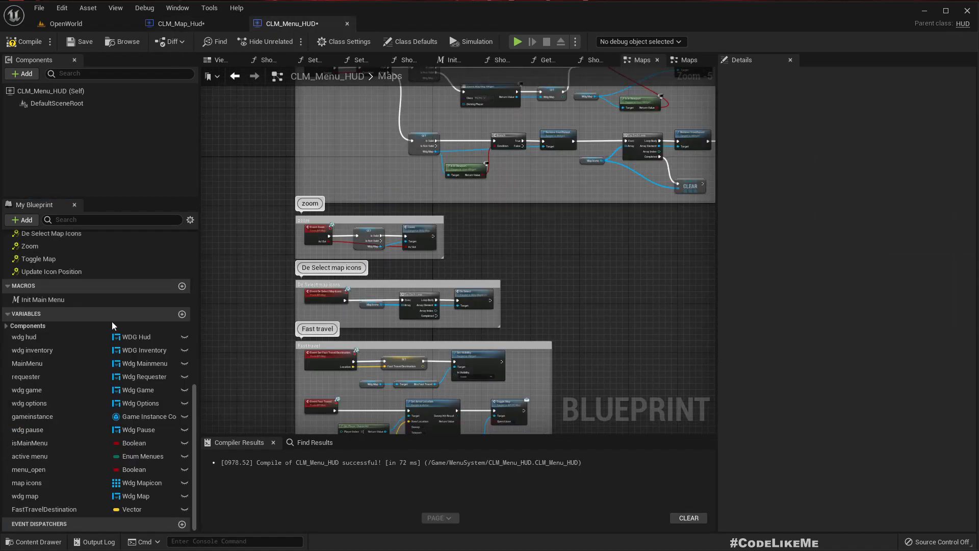
left_click(27, 325)
key("ctrl+v")
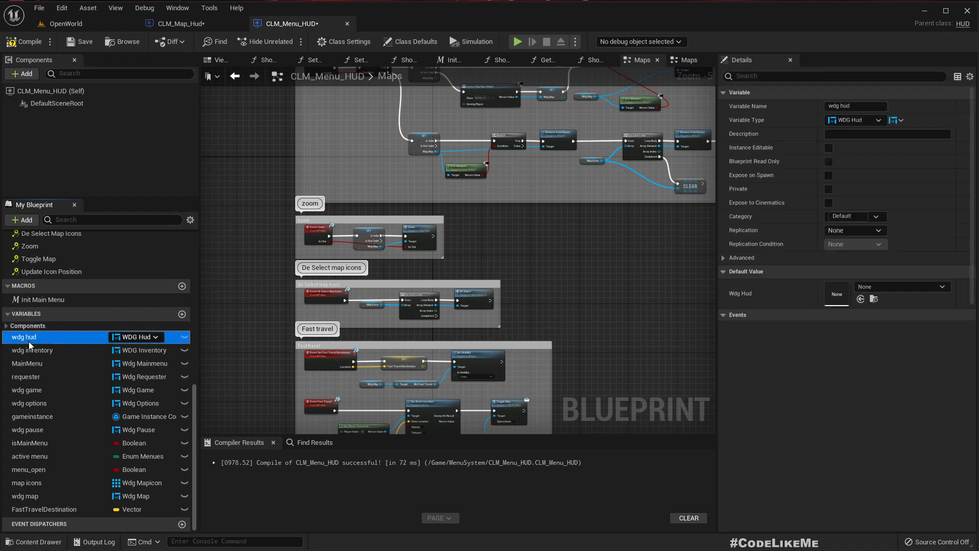
left_click(24, 41)
- Look over the compiled Maps graph, and return to CLM_Map_Hud to examine the Event Tick minimap logic
scroll(633, 339, "down", 4)
right_click_drag(614, 290, 495, 275)
scroll(403, 335, "up", 4)
right_click_drag(570, 243, 600, 346)
right_click_drag(558, 263, 560, 326)
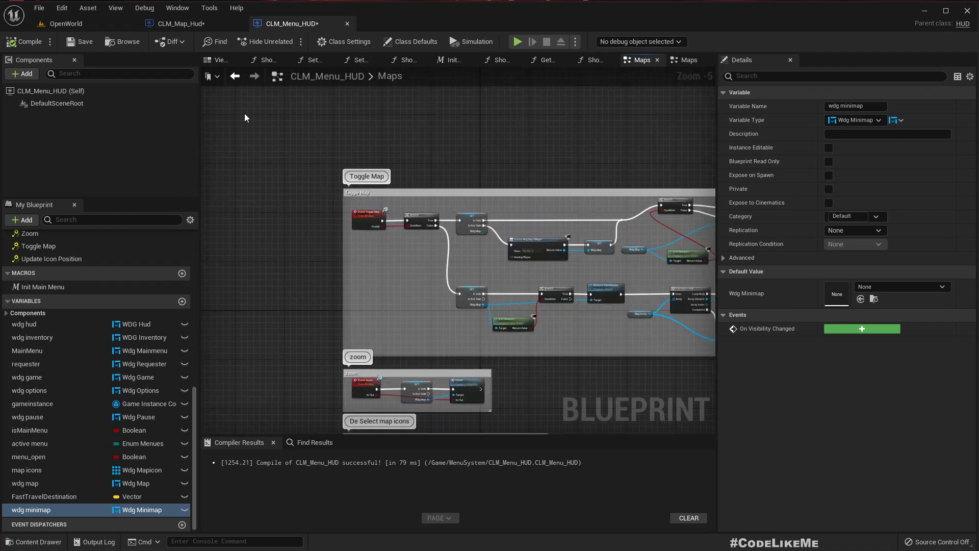
left_click(181, 23)
right_click_drag(302, 180, 305, 411)
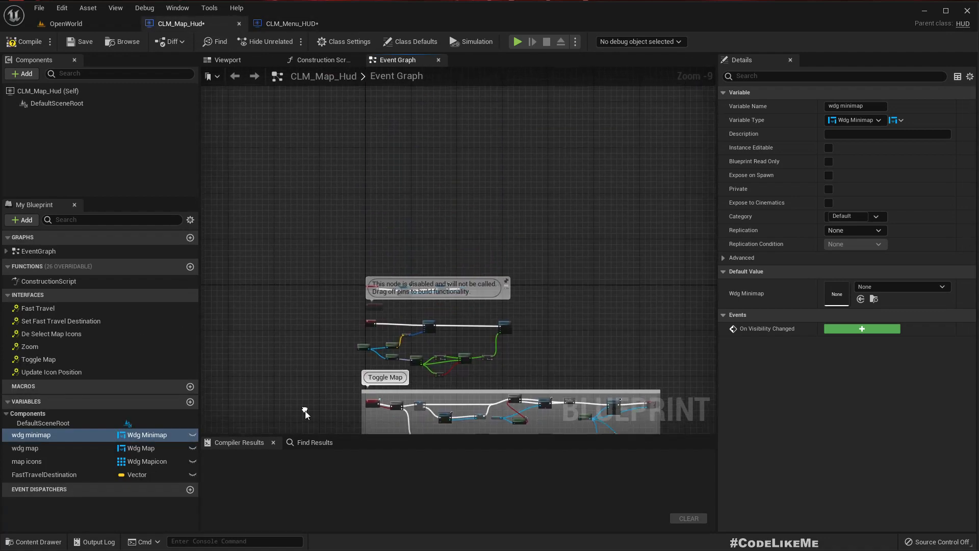
scroll(367, 342, "up", 8)
right_click_drag(420, 323, 392, 297)
scroll(294, 261, "down", 1)
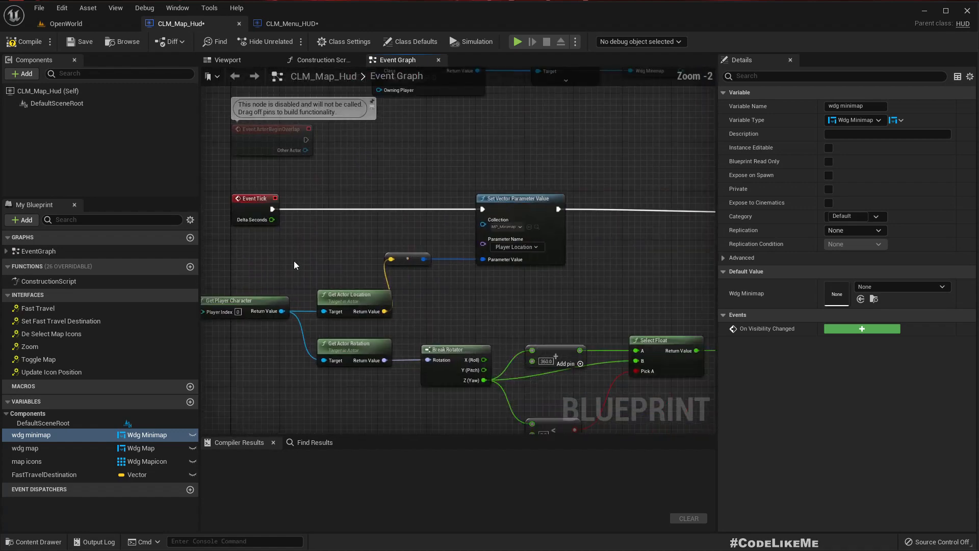
- Add a reroute node to the execution output of Set Scalar Parameter Value at the end of the Event Tick logic
right_click_drag(605, 268, 583, 244)
scroll(583, 244, "down", 1)
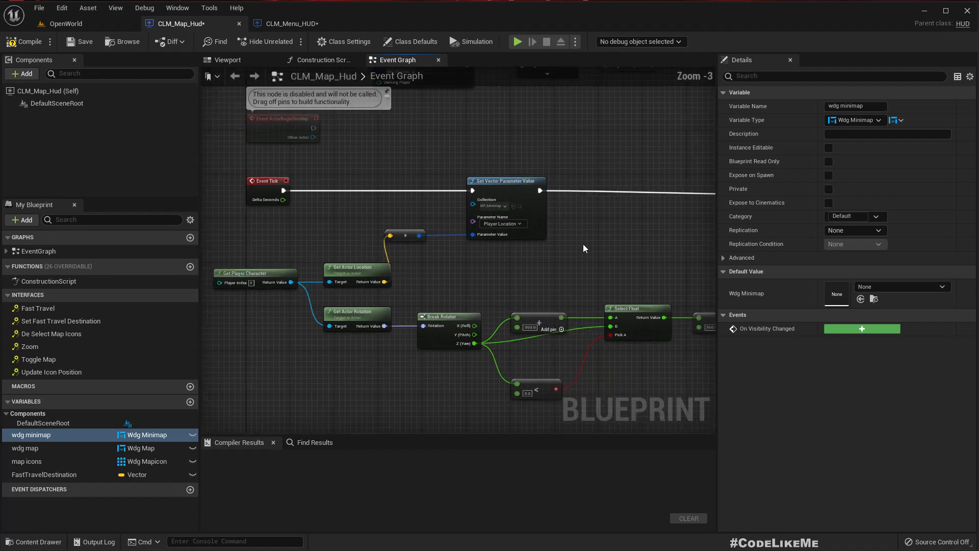
right_click_drag(606, 248, 325, 240)
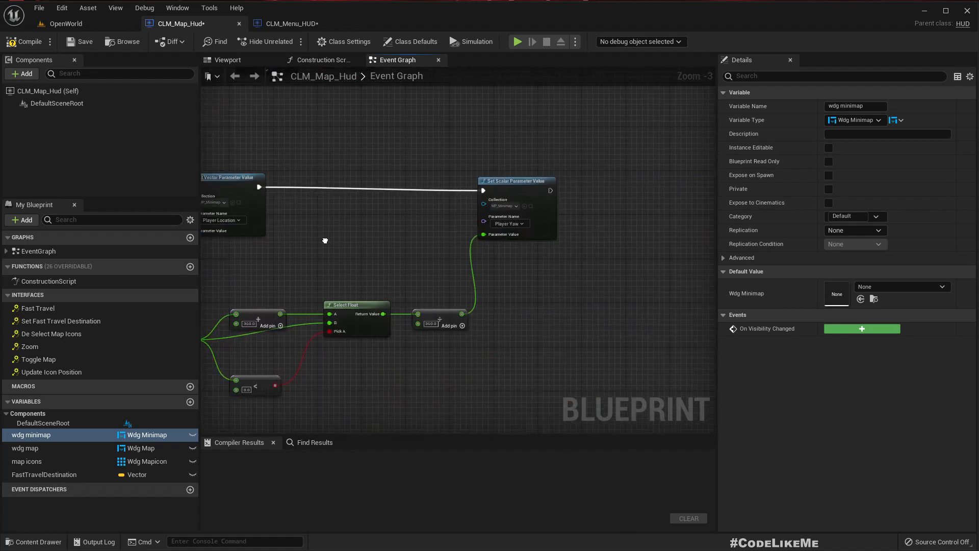
left_click_drag(550, 190, 642, 190)
type("rer")
key("Return")
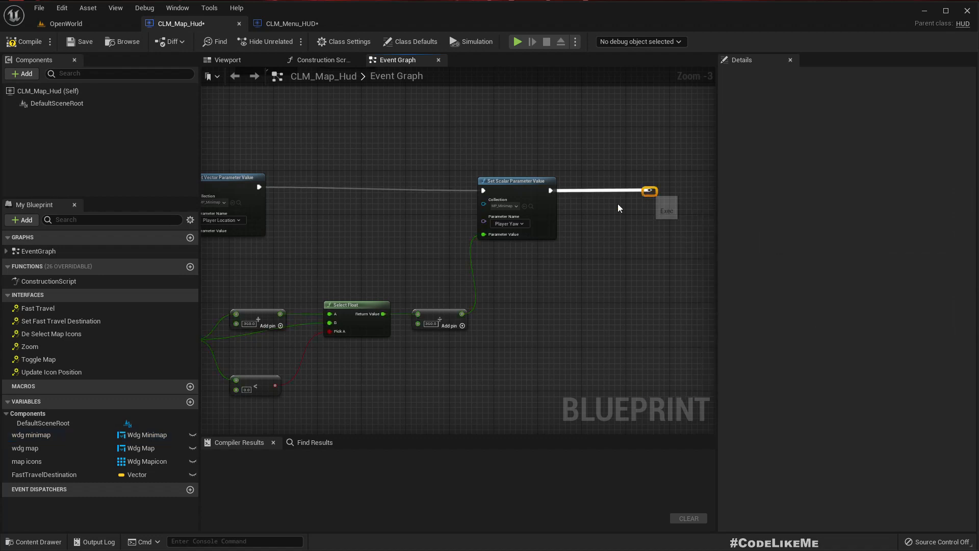
- Collapse the parameter-updating nodes between Event Tick and the reroute node into a collapsed graph named Update Map Parameters
right_click_drag(617, 203, 684, 228)
scroll(562, 241, "down", 3)
right_click_drag(562, 241, 464, 251)
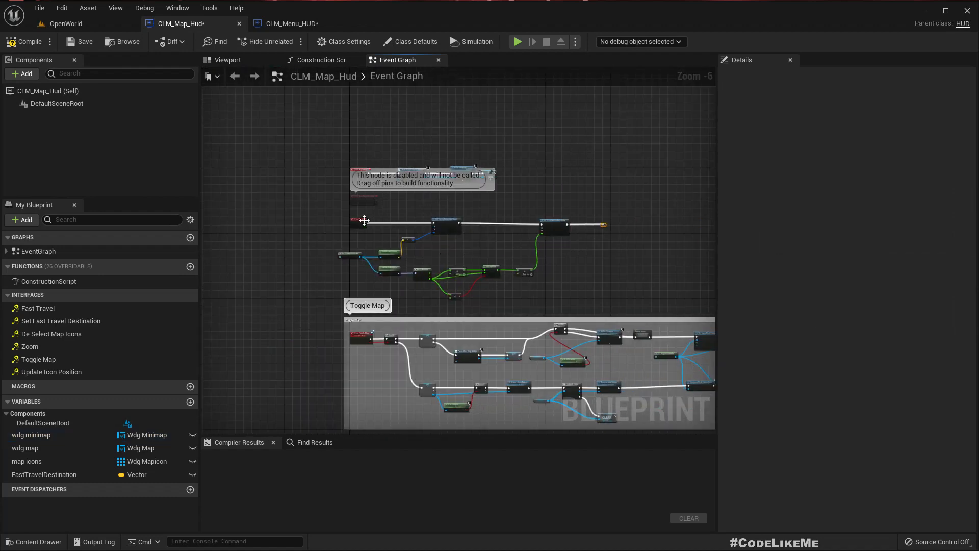
left_click_drag(361, 220, 565, 294)
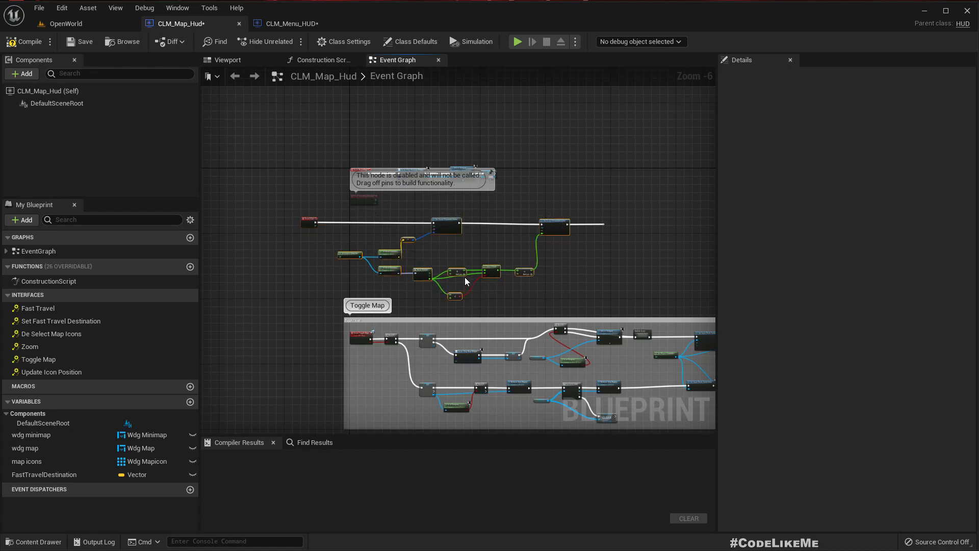
scroll(446, 219, "up", 3)
right_click(446, 215)
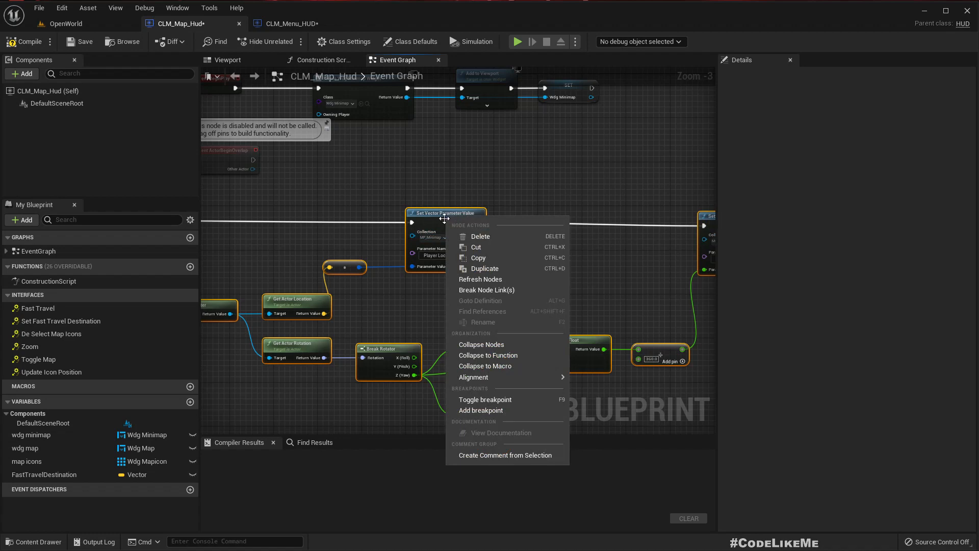
left_click(501, 345)
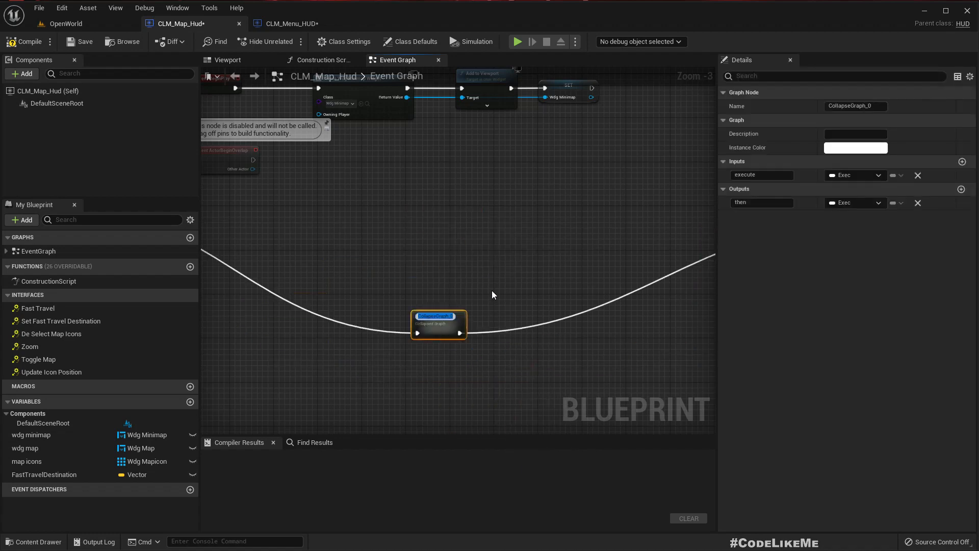
type("Update")
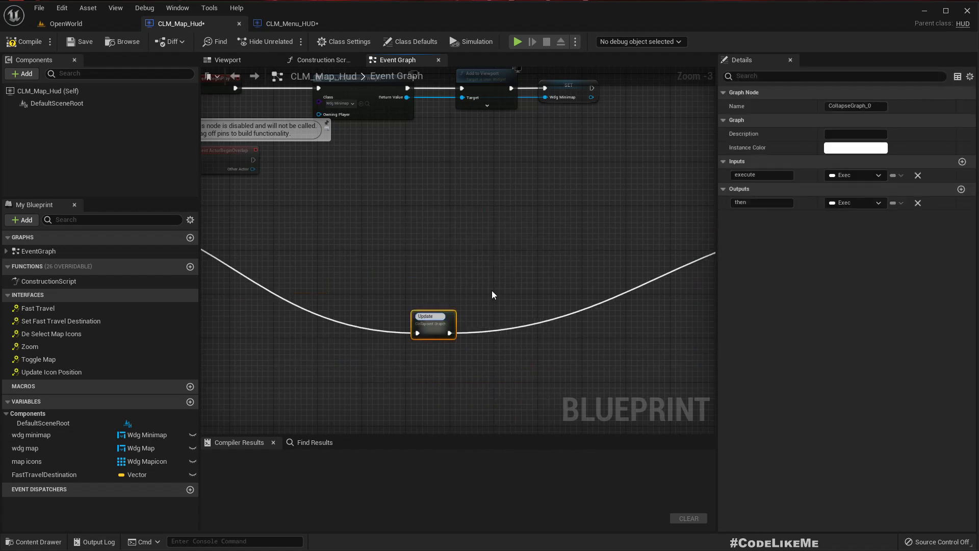
type(" Map Para")
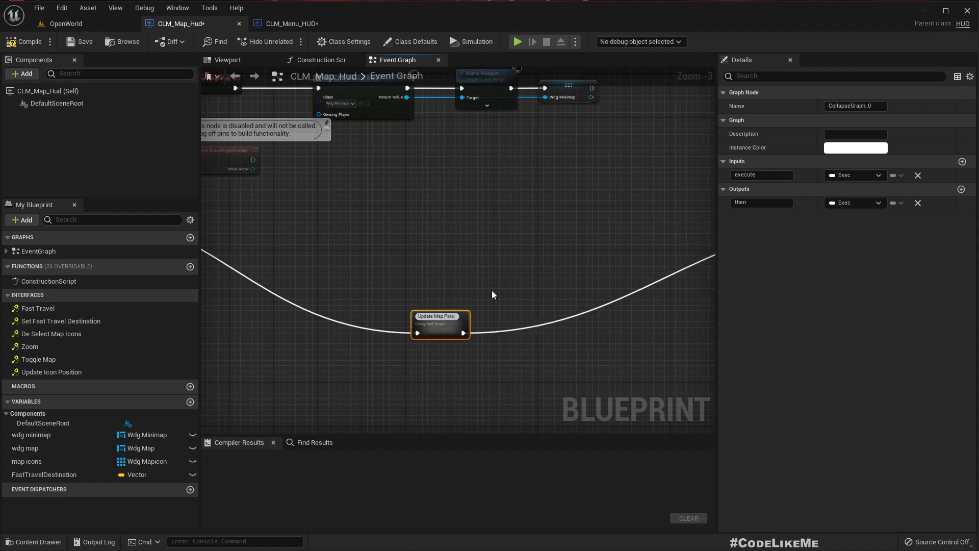
type("meters")
key("Return")
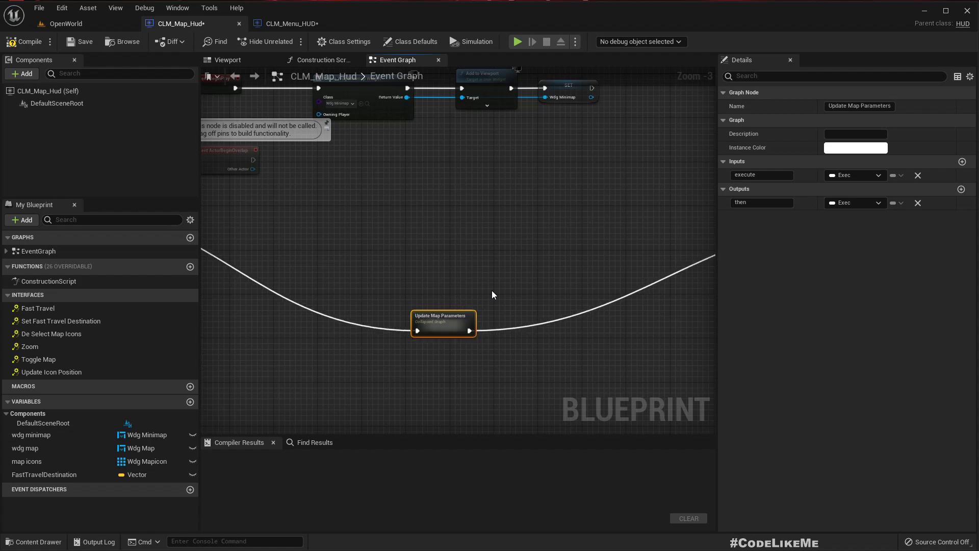
scroll(492, 295, "down", 3)
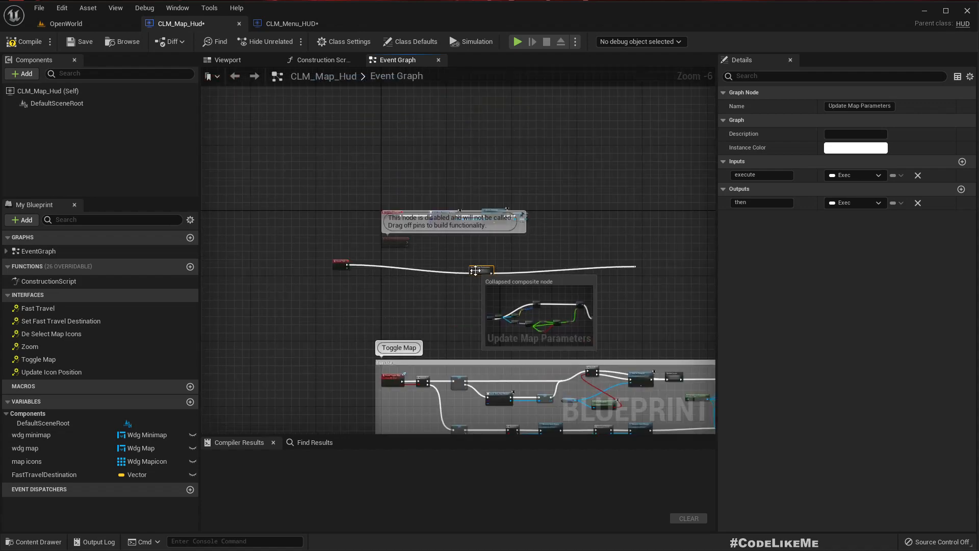
scroll(494, 292, "up", 3)
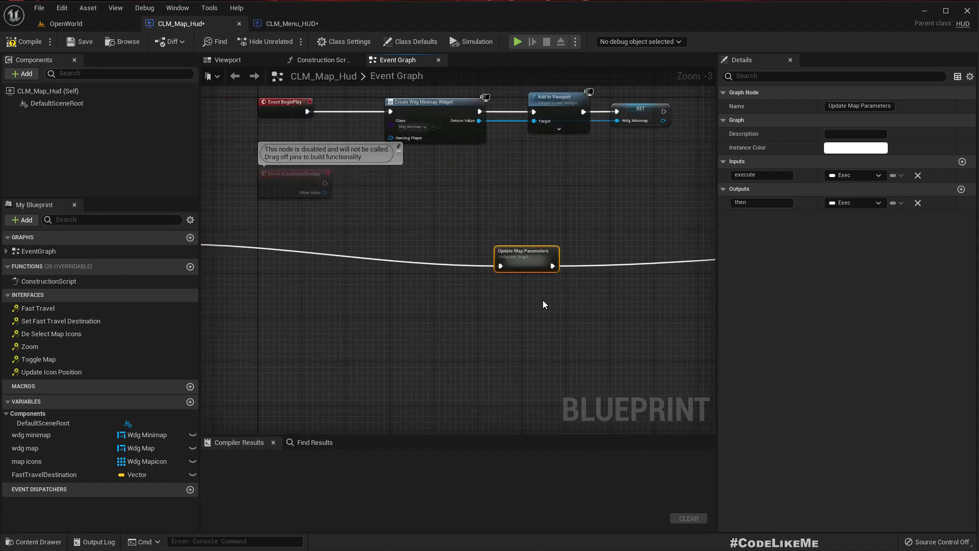
- Switch to CLM_Menu_HUD and open its Event Graph
left_click(286, 25)
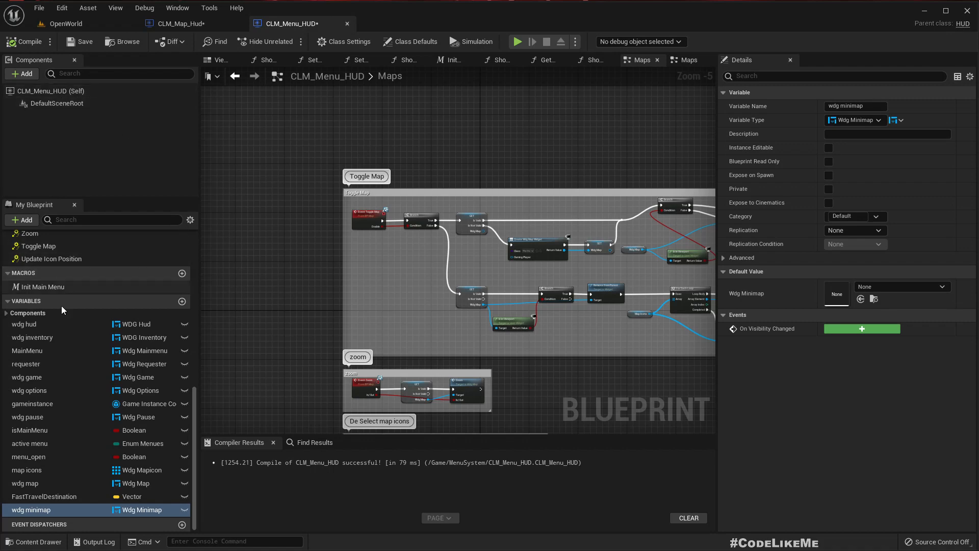
scroll(61, 306, "up", 10)
left_click(27, 293)
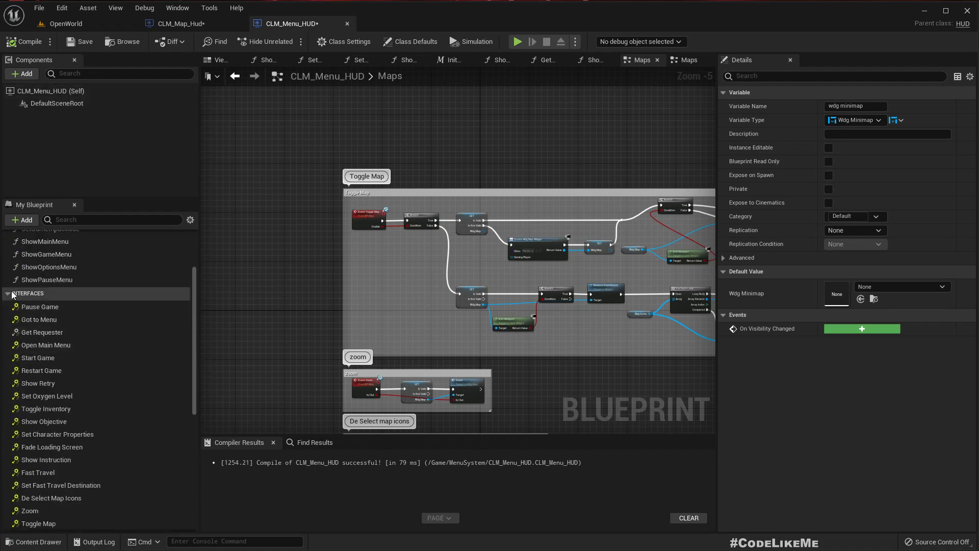
scroll(75, 326, "up", 5)
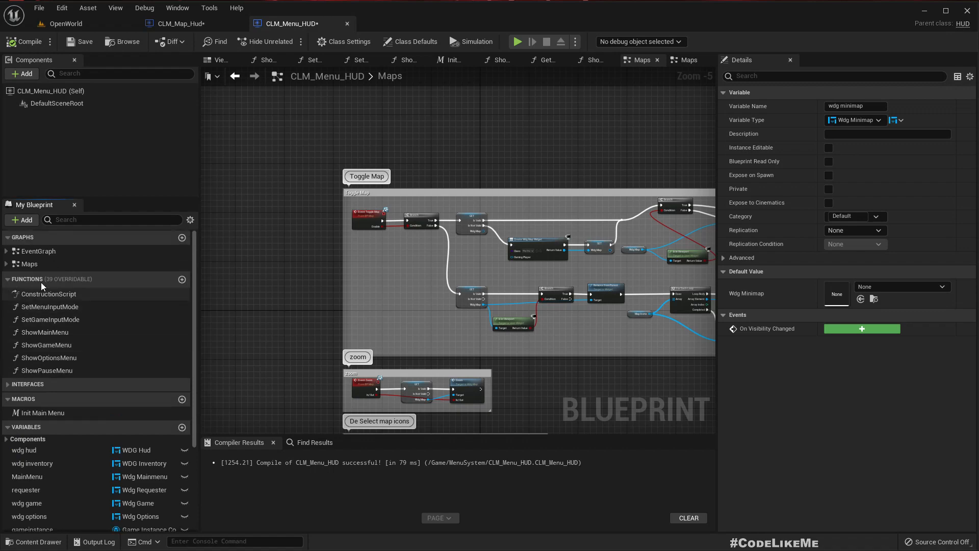
double_click(36, 251)
right_click_drag(378, 172, 385, 339)
scroll(385, 338, "up", 10)
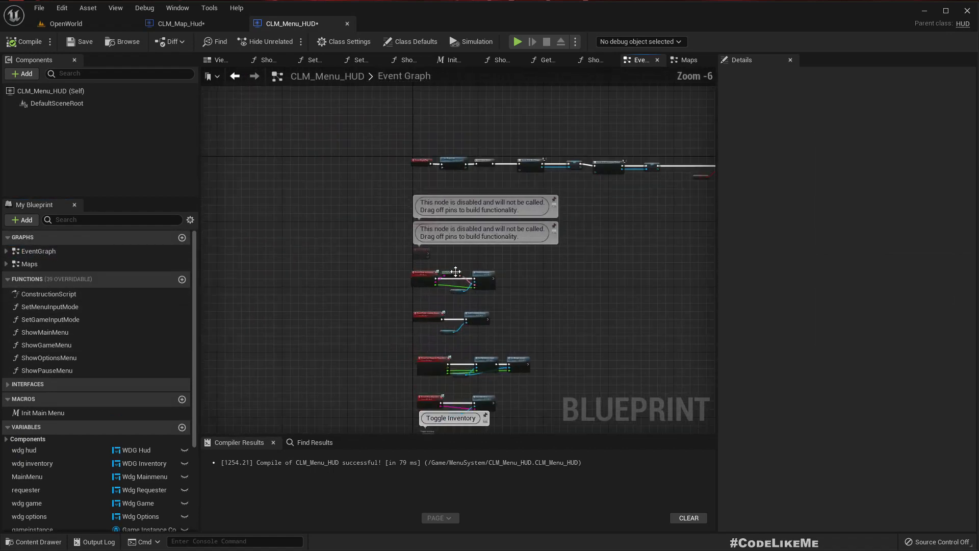
- Search CLM_Menu_HUD for "tick" and delete the disabled Event Tick node from the Event Graph
key("ctrl+f")
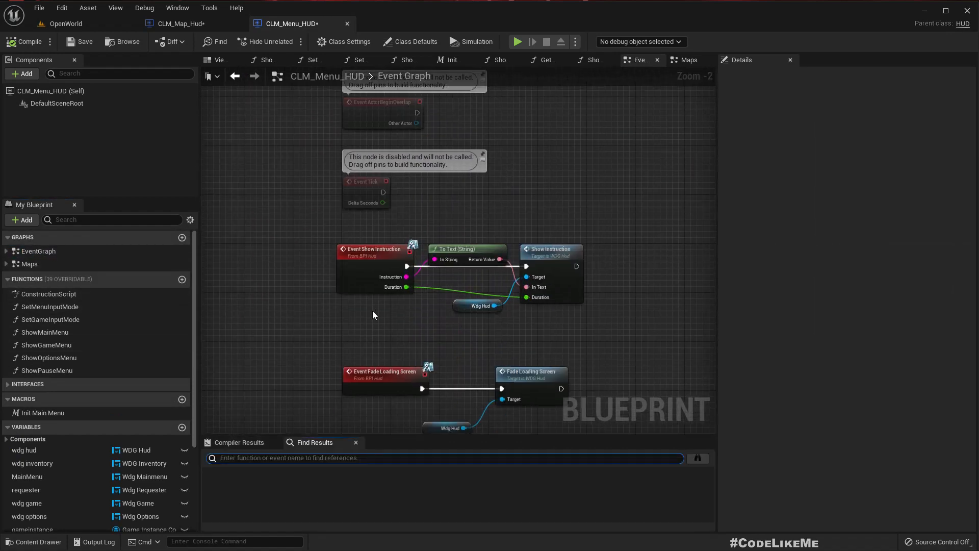
type("tick")
key("Return")
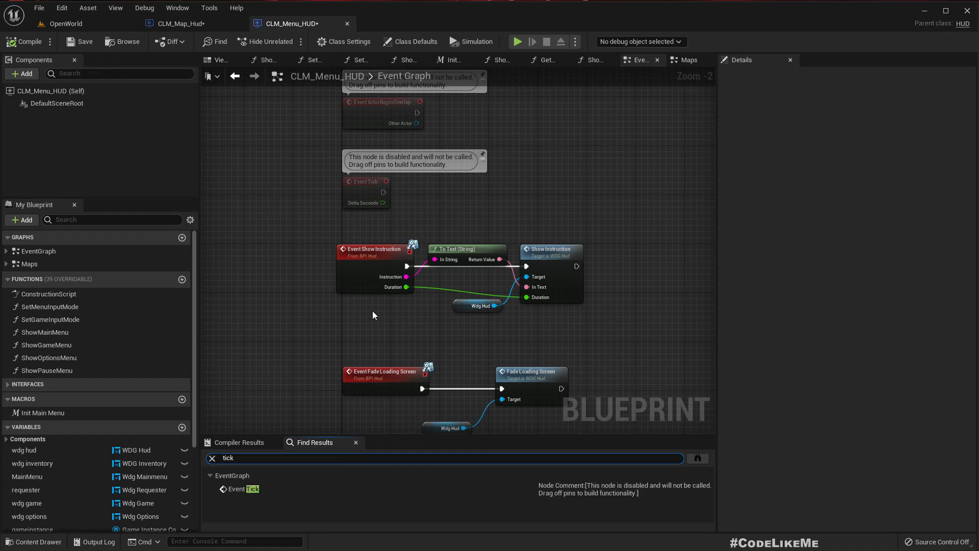
left_click(243, 490)
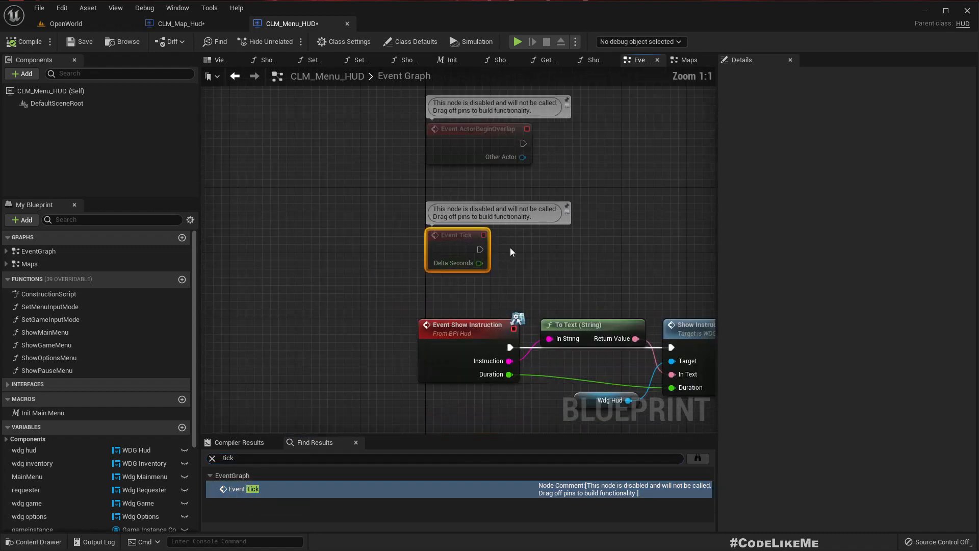
scroll(510, 246, "up", 2)
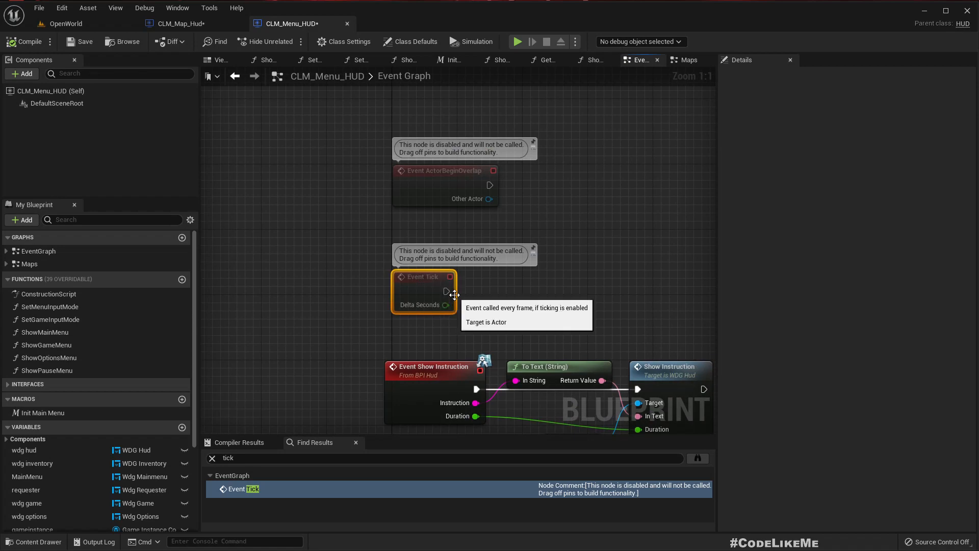
key("Delete")
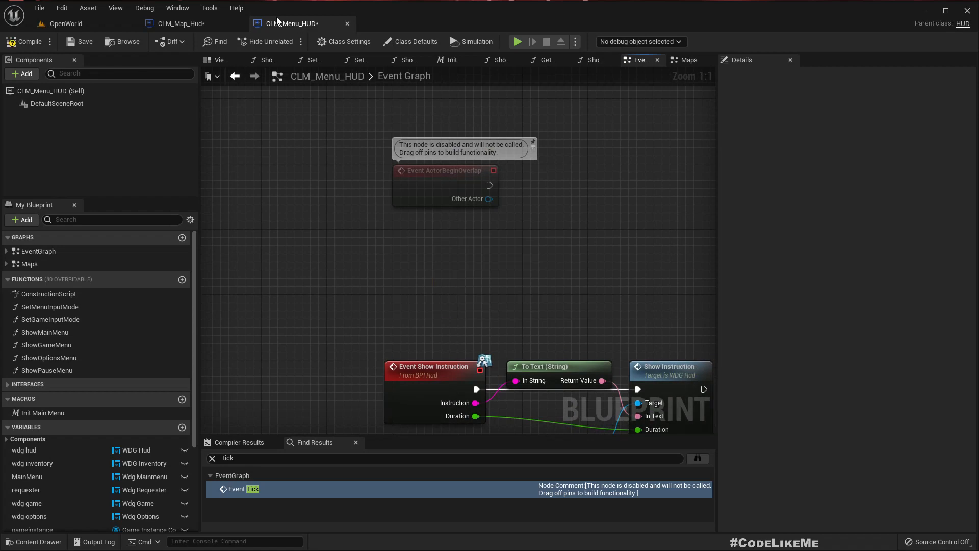
- In CLM_Map_Hud, move Event Tick closer to Update Map Parameters and copy both nodes
left_click(180, 23)
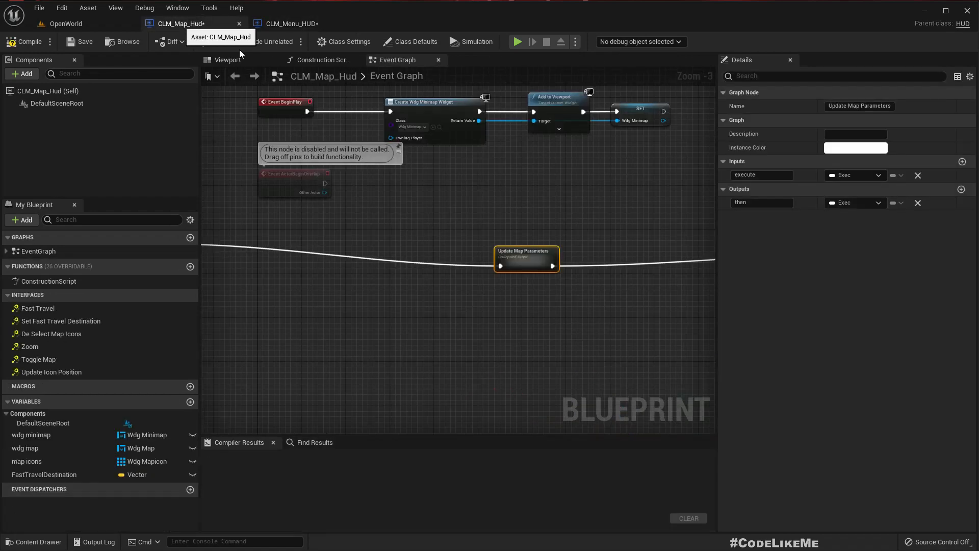
scroll(498, 302, "down", 5)
left_click_drag(358, 279, 438, 287)
left_click_drag(506, 311, 507, 312)
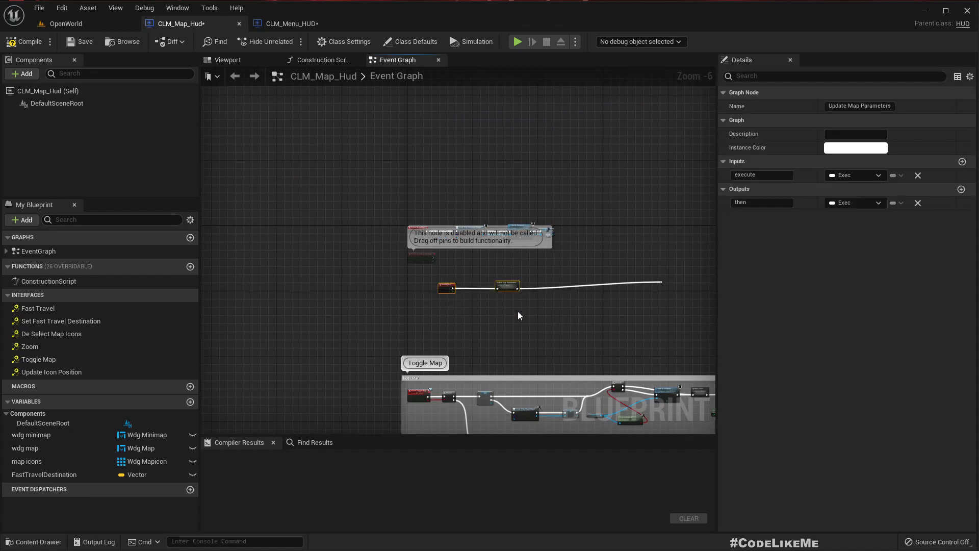
- Paste the Event Tick and Update Map Parameters nodes into CLM_Menu_HUD's Maps graph and place them just above the Toggle Map group
left_click(280, 23)
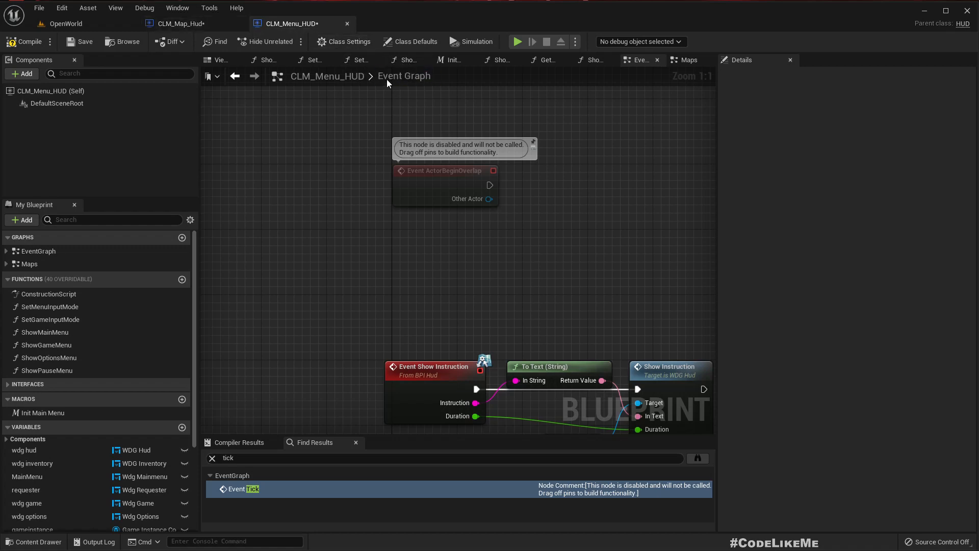
double_click(38, 262)
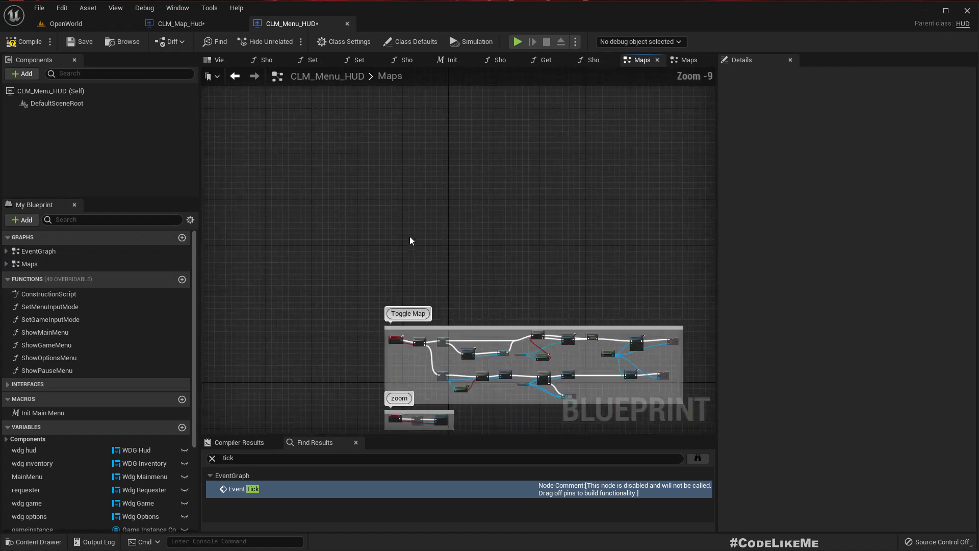
left_click(391, 250)
scroll(391, 252, "up", 4)
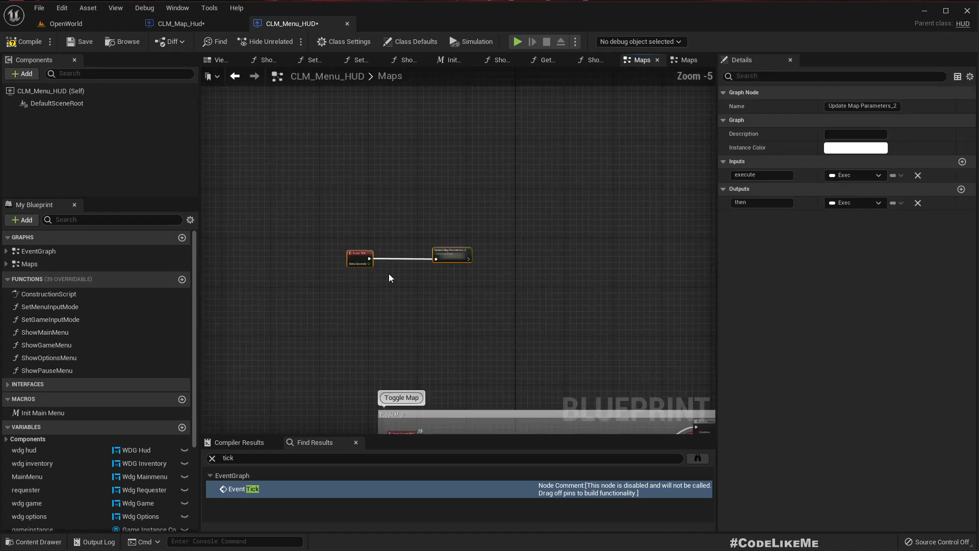
left_click_drag(360, 253, 390, 359)
scroll(488, 342, "up", 3)
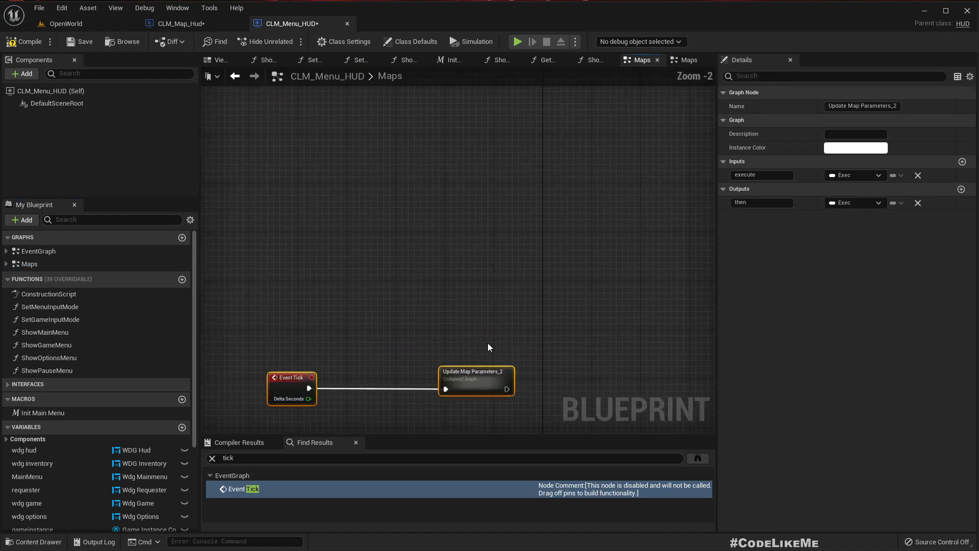
right_click_drag(487, 348, 545, 273)
left_click(504, 341)
- Inside the pasted Update Map Parameters graph, line up the Inputs and Outputs nodes with the two Set Parameter Value nodes
left_click(511, 315)
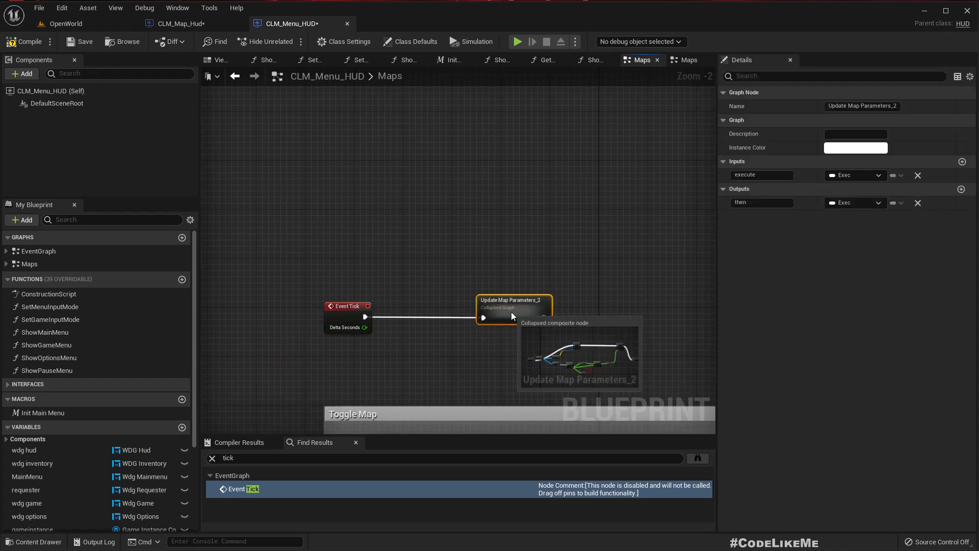
double_click(511, 311)
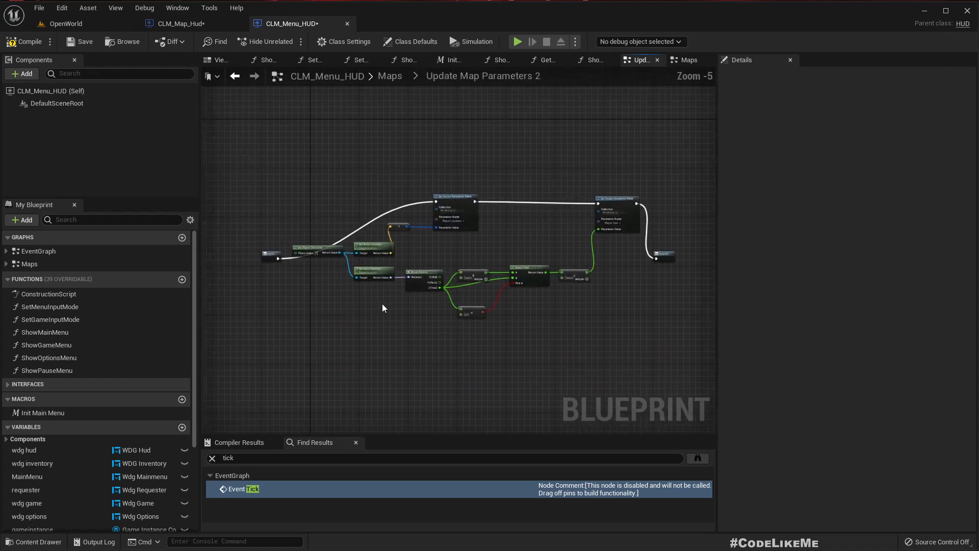
scroll(274, 274, "up", 5)
right_click_drag(447, 309, 572, 338)
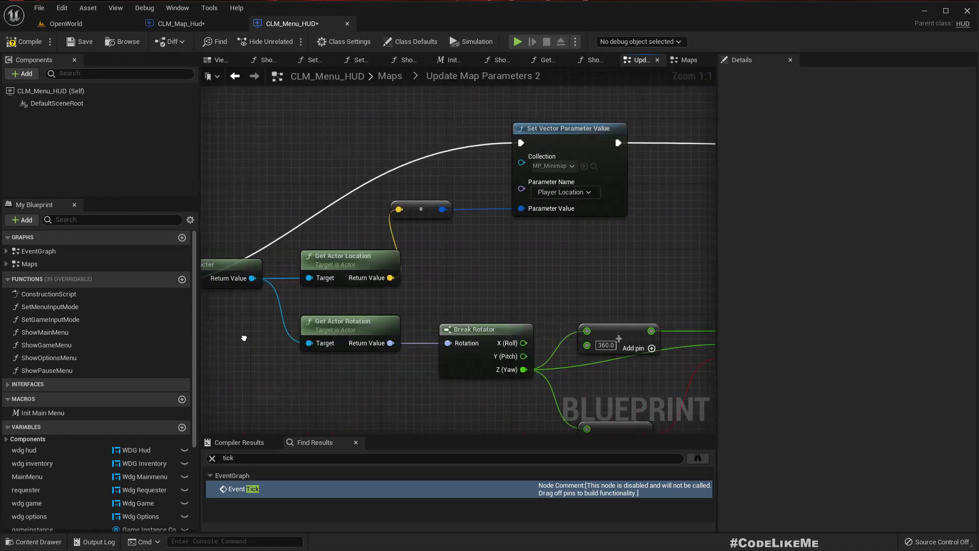
right_click_drag(243, 337, 479, 333)
left_click_drag(311, 272, 318, 195)
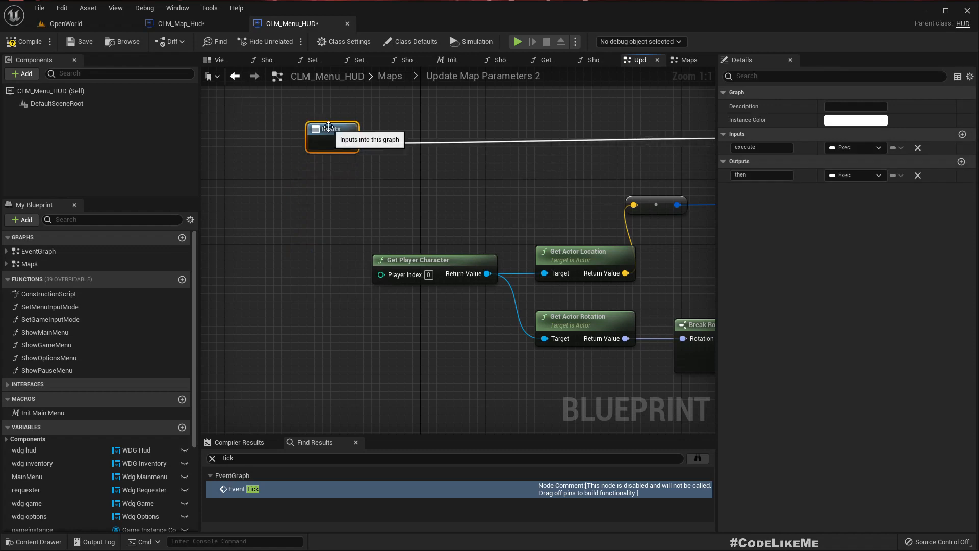
scroll(246, 280, "down", 5)
right_click_drag(246, 279, 305, 278)
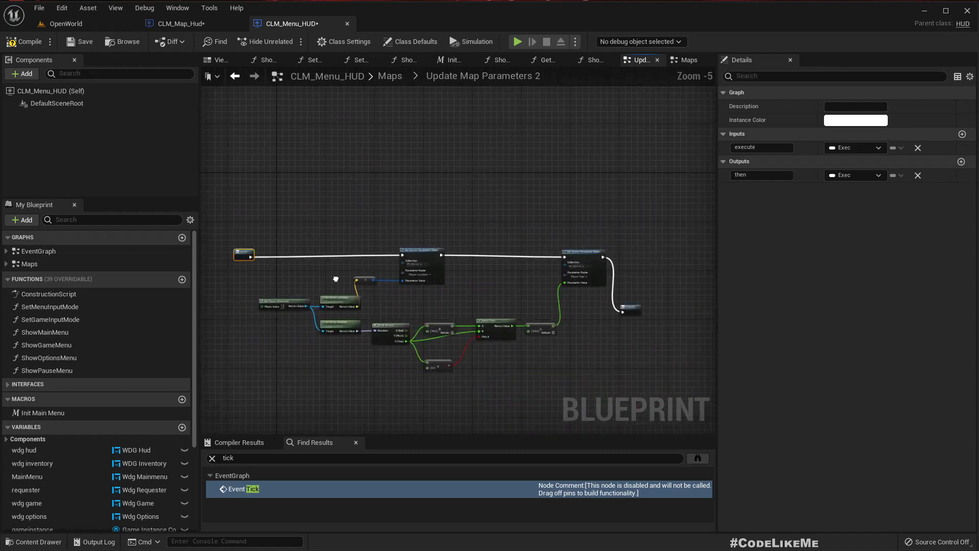
left_click_drag(636, 302, 685, 253)
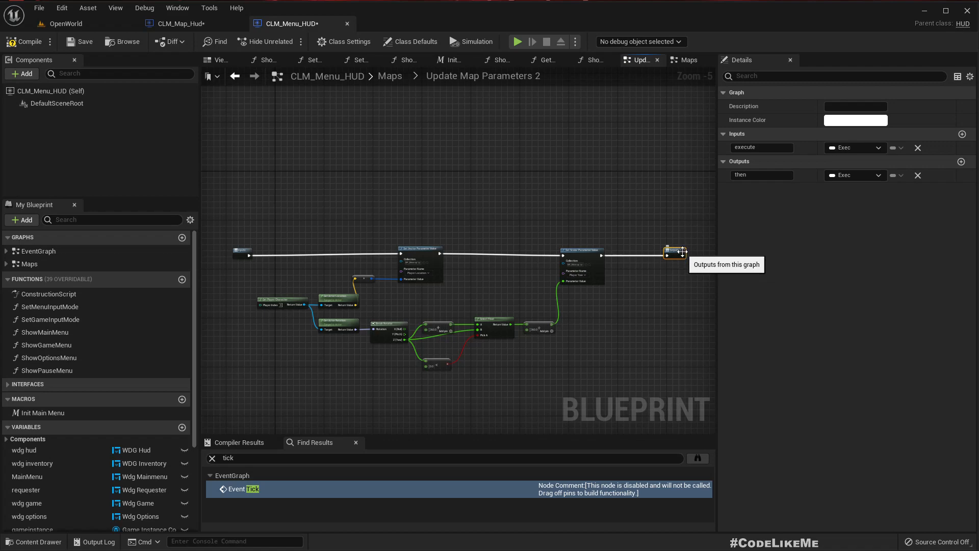
- In CLM_Map_Hud's Event Graph, select the Create Wdg Minimap Widget, Add to Viewport and SET Wdg Minimap nodes after Event BeginPlay for copying
left_click(180, 23)
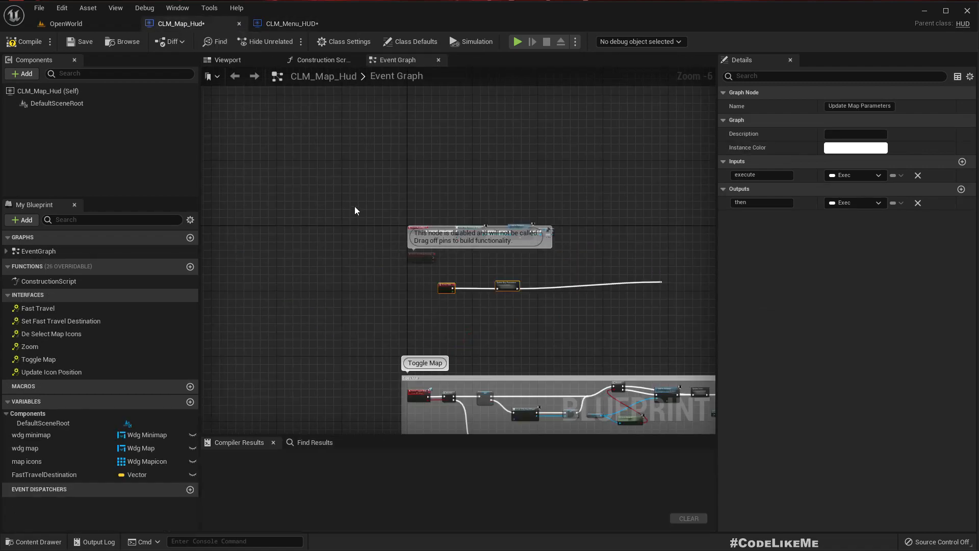
right_click_drag(355, 207, 348, 204)
scroll(434, 254, "up", 5)
right_click_drag(543, 227, 432, 267)
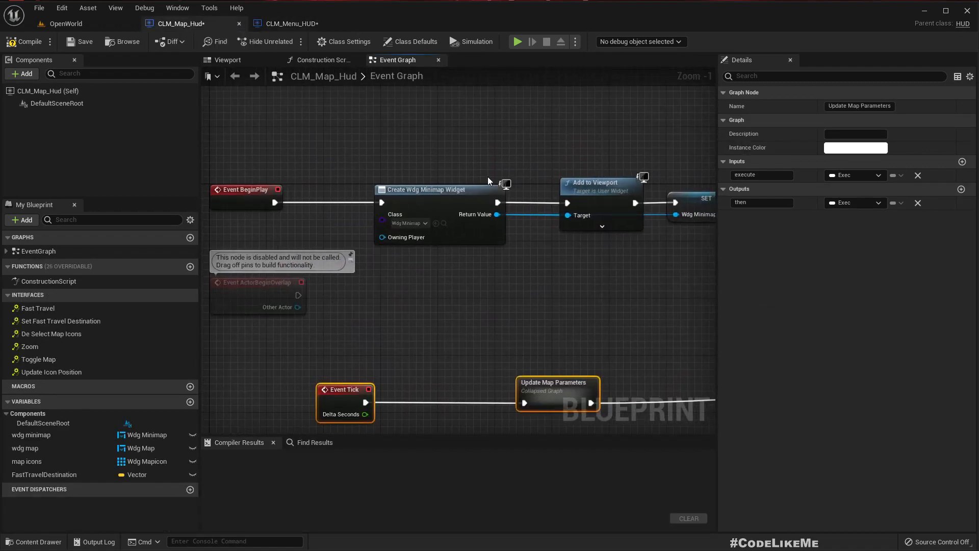
right_click_drag(585, 276, 517, 282)
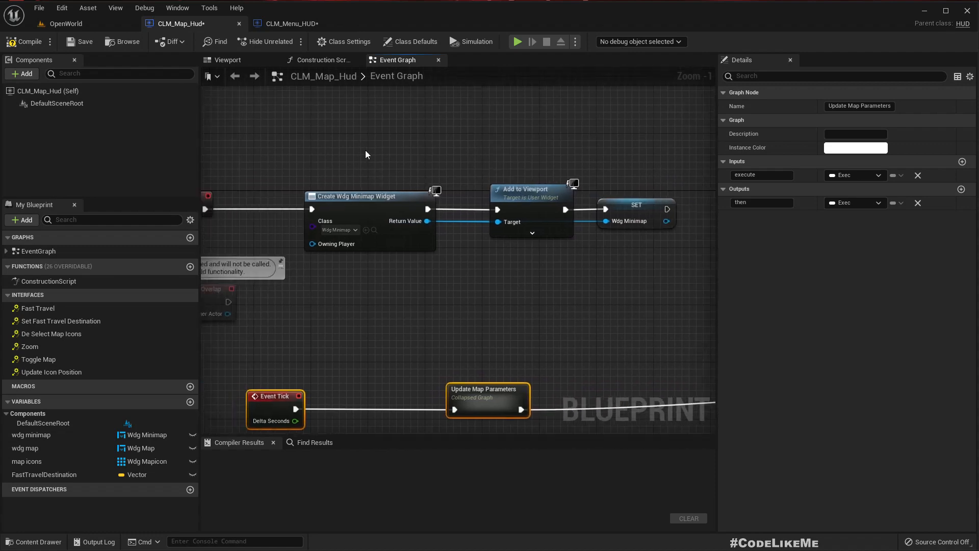
left_click_drag(361, 144, 617, 289)
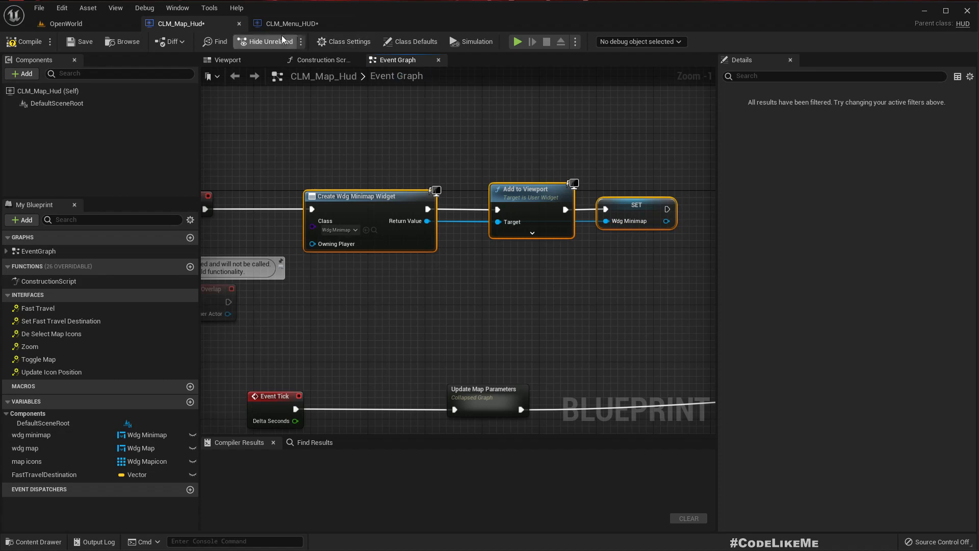
- In CLM_Menu_HUD's Event Graph, shift the BeginPlay nodes from Create WDG Hud Widget onward to the right, making a gap after Init Main Menu
left_click(292, 24)
scroll(366, 255, "down", 5)
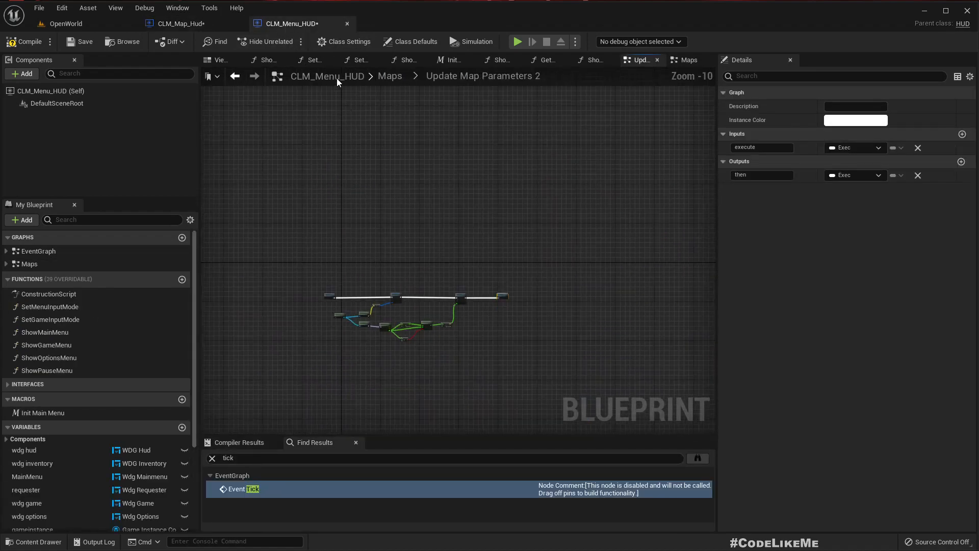
left_click(45, 252)
double_click(45, 252)
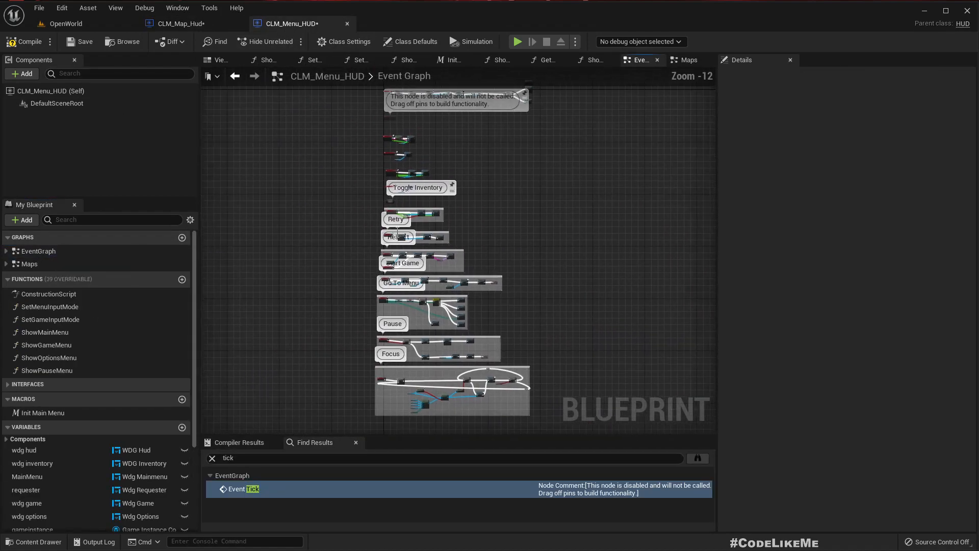
scroll(513, 221, "up", 5)
scroll(478, 270, "up", 4)
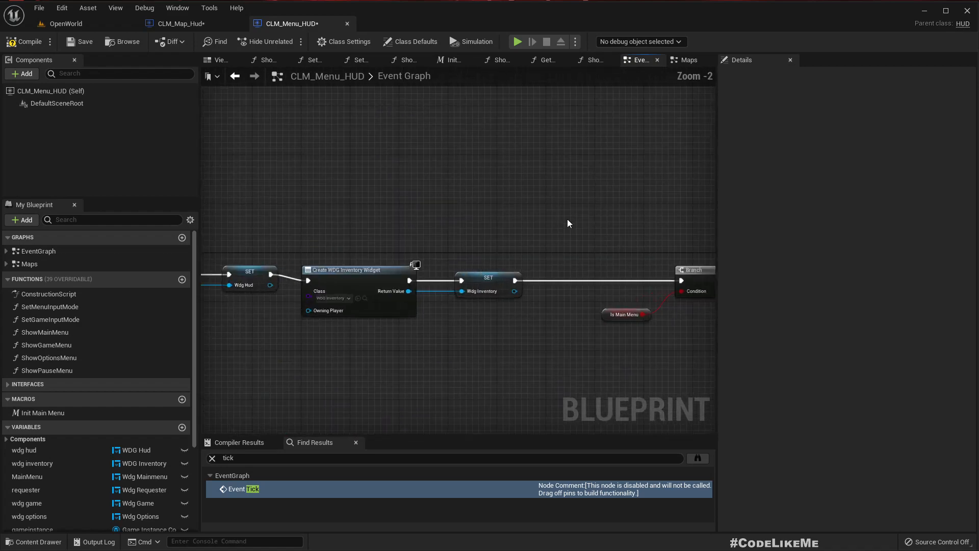
right_click_drag(567, 219, 894, 188)
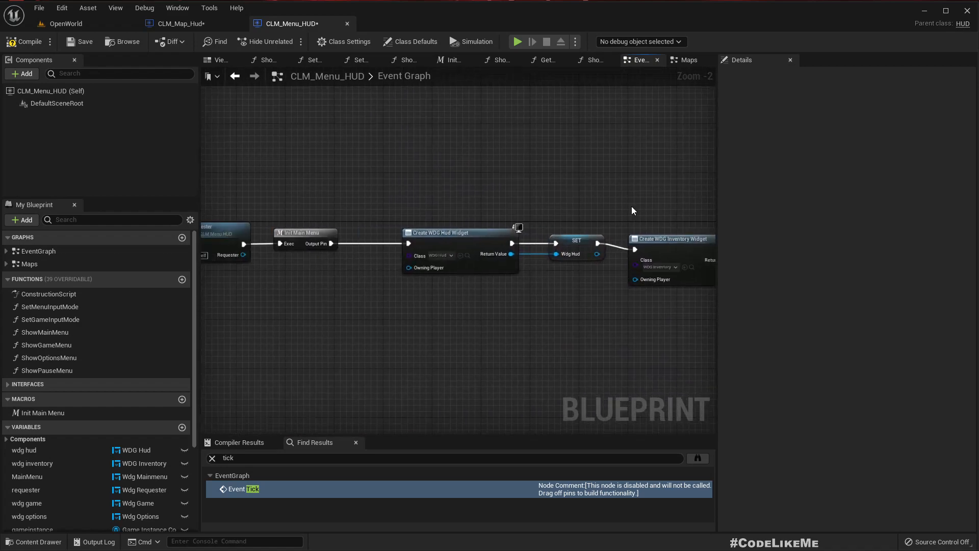
scroll(632, 210, "down", 2)
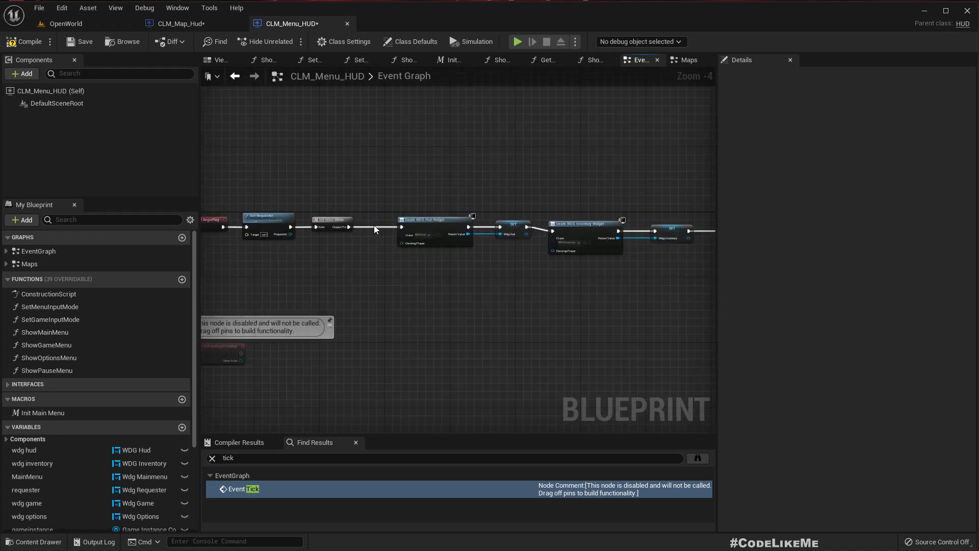
scroll(374, 225, "down", 3)
left_click_drag(381, 212, 616, 292)
left_click_drag(379, 260, 423, 257)
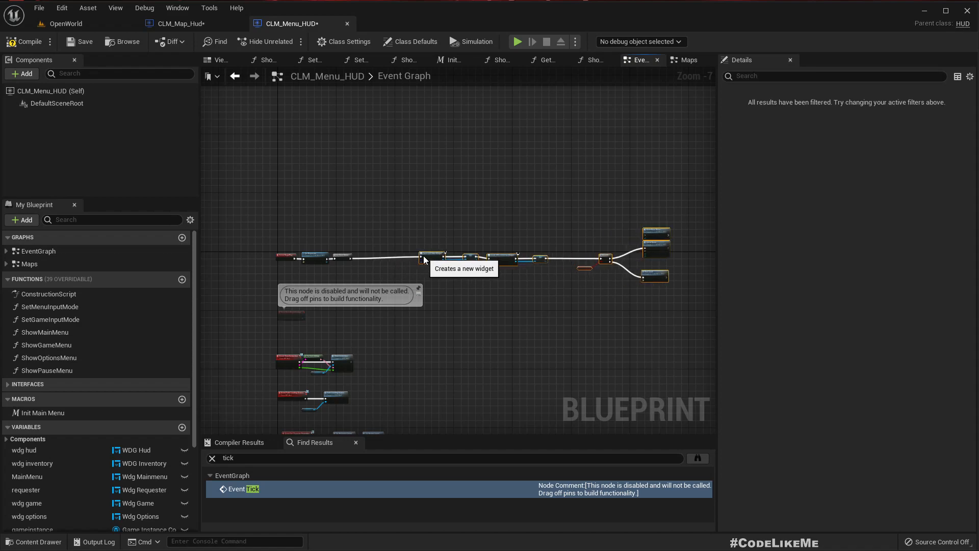
- Insert a reroute node between Init Main Menu and Create WDG Hud Widget and collapse it into a graph named Add Minimap
scroll(362, 265, "up", 4)
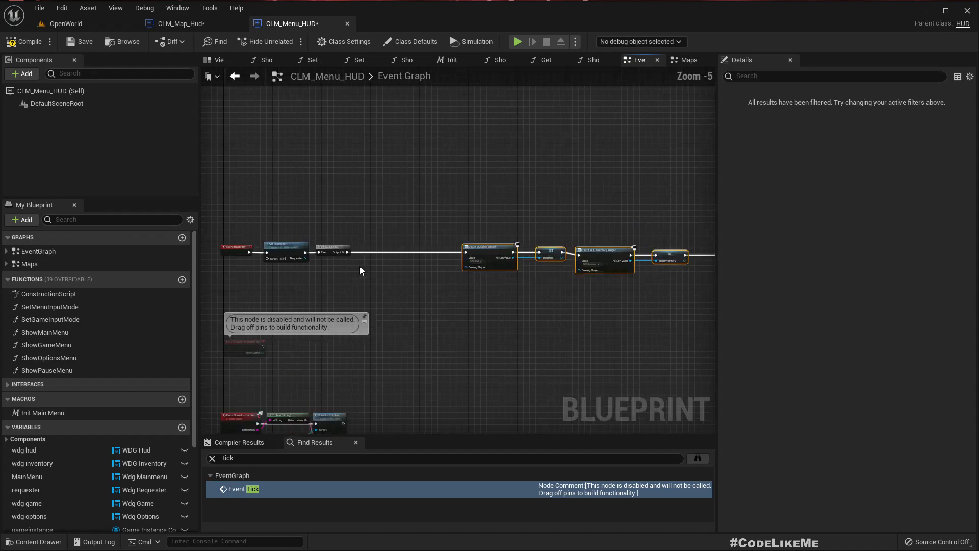
double_click(429, 240)
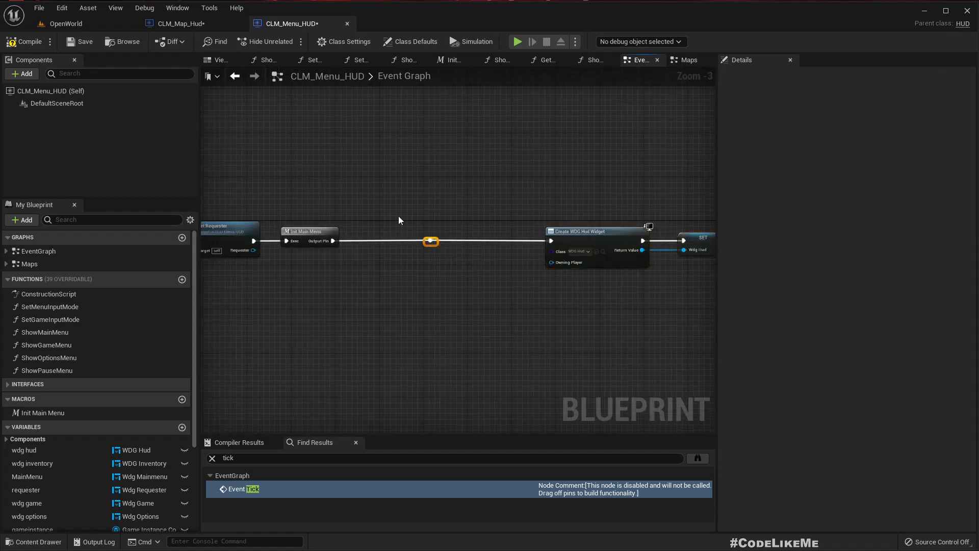
right_click(437, 244)
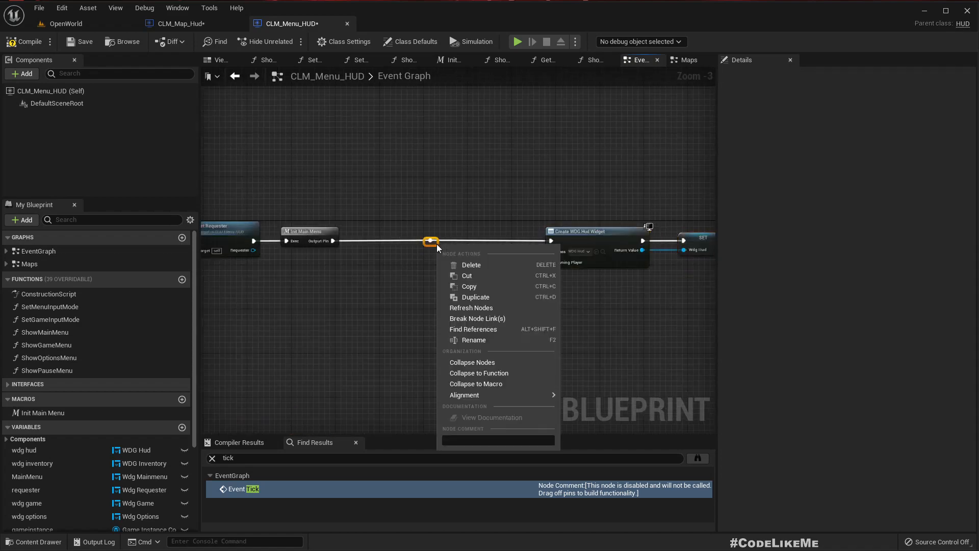
left_click(485, 364)
type("Ad")
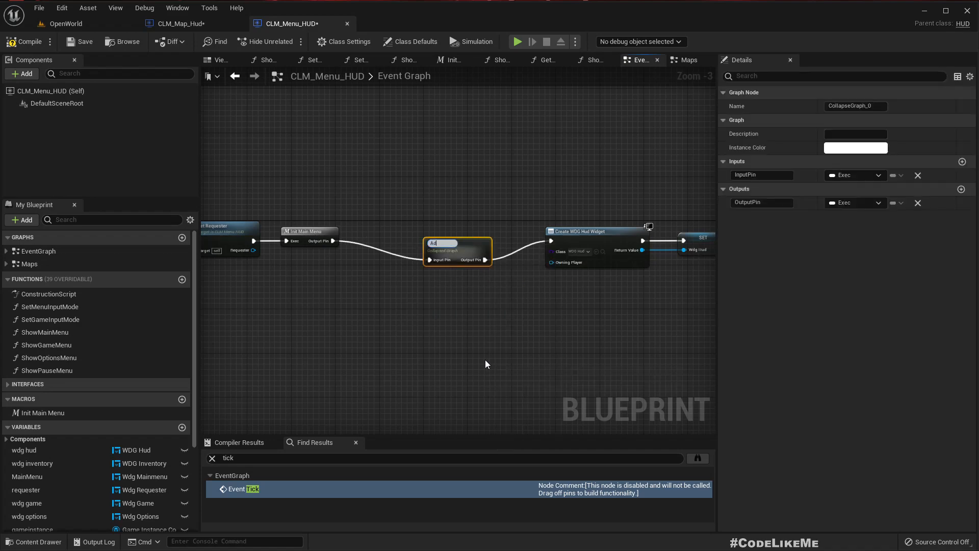
type("d Minimap")
key("Return")
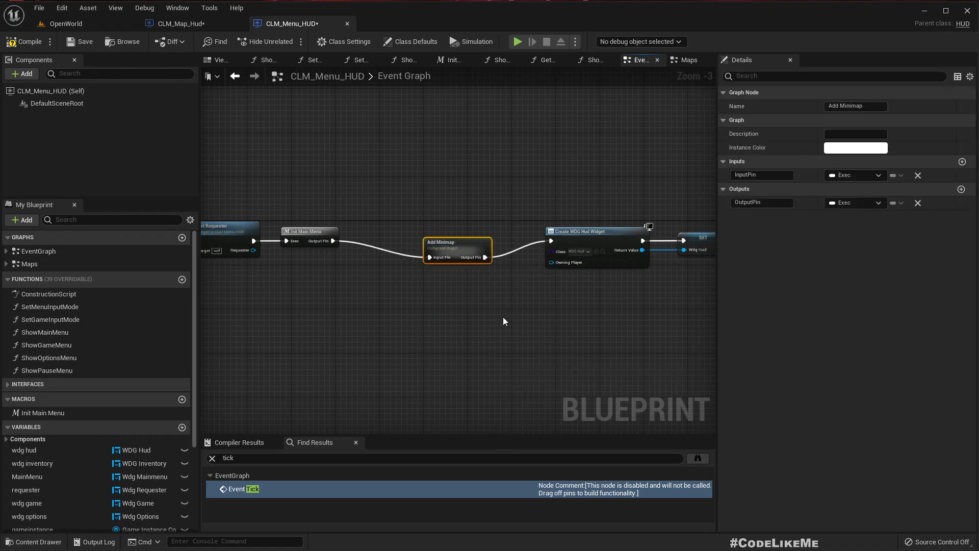
- Align the Add Minimap node with its neighbours, paste the minimap widget nodes inside it and connect the input pin to Create Wdg Minimap Widget
left_click_drag(458, 252, 447, 236)
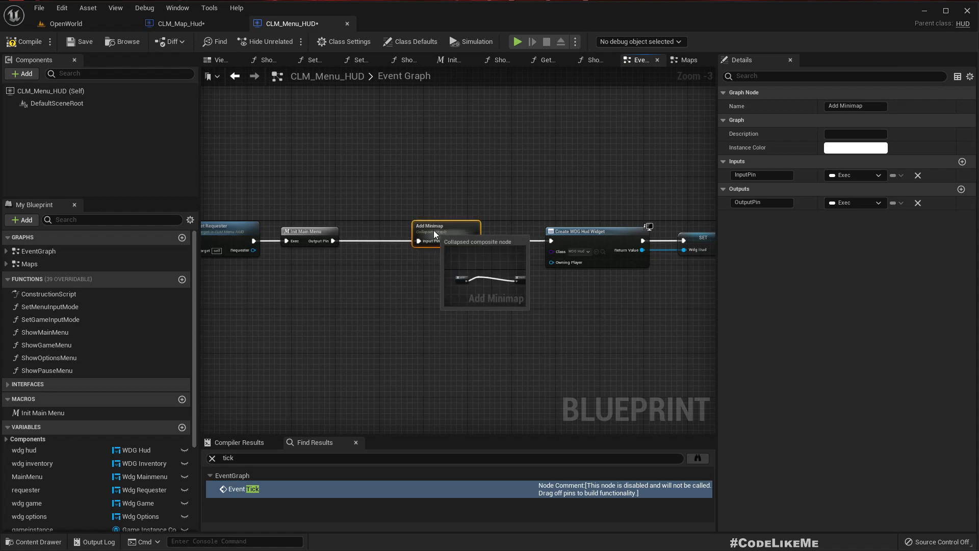
double_click(434, 234)
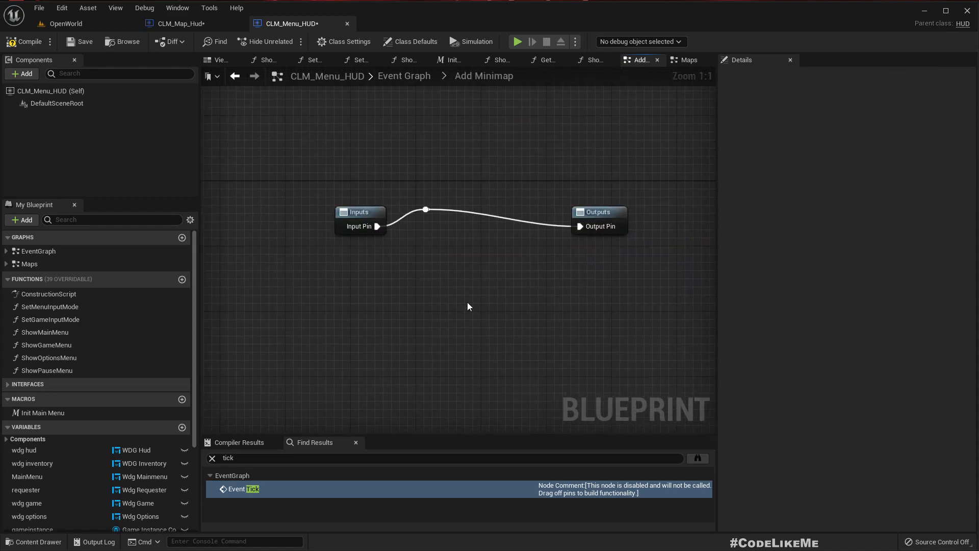
key("ctrl+v")
left_click_drag(295, 325, 378, 226)
right_click_drag(394, 260, 328, 235)
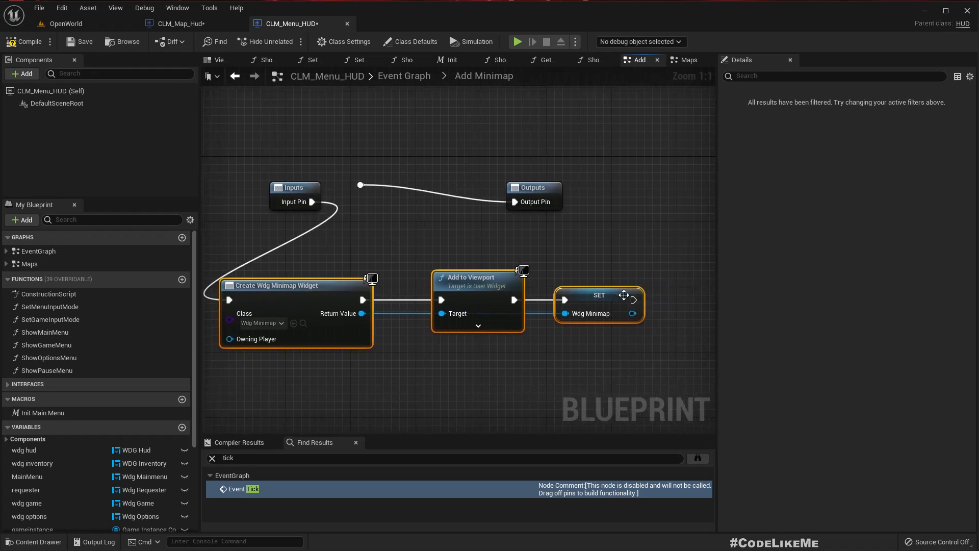
- Connect the SET Wdg Minimap node's execution to the Output Pin and delete the leftover reroute node
left_click(635, 301)
left_click_drag(635, 301, 533, 204)
left_click(361, 186)
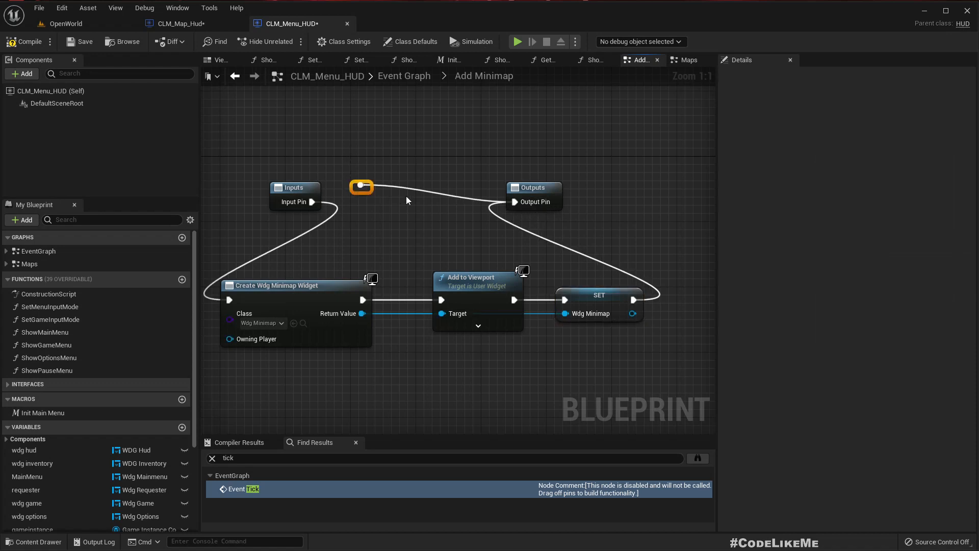
key("Delete")
right_click_drag(407, 200, 459, 206)
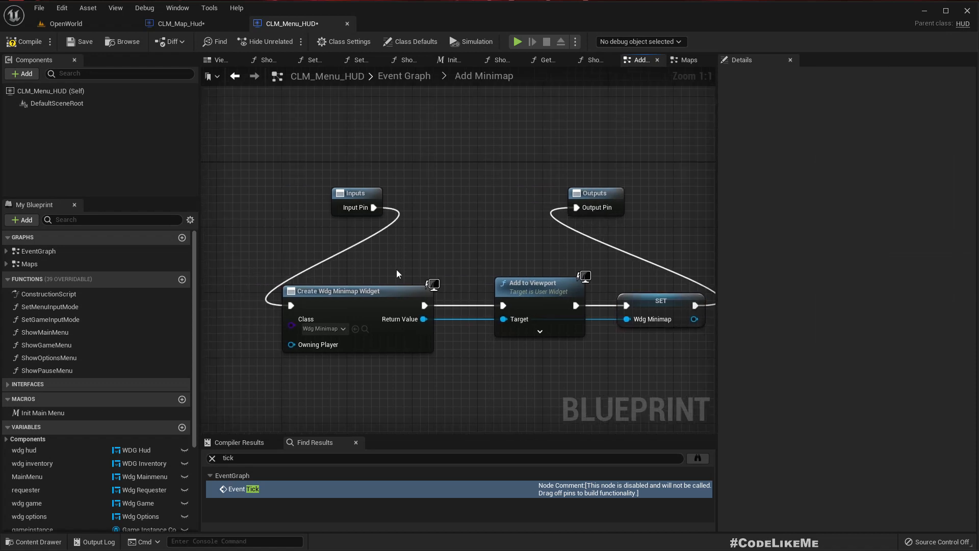
- Place the Inputs node before and the Outputs node after the minimap node chain, and straighten the connections
scroll(397, 269, "down", 3)
right_click_drag(409, 260, 462, 245)
left_click_drag(416, 209, 306, 280)
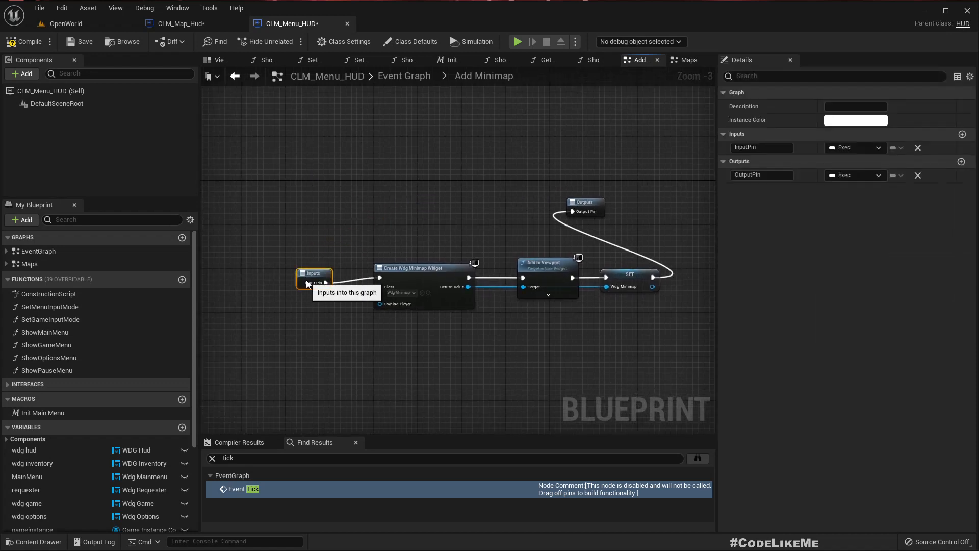
right_click_drag(588, 252, 487, 242)
left_click_drag(494, 200, 608, 260)
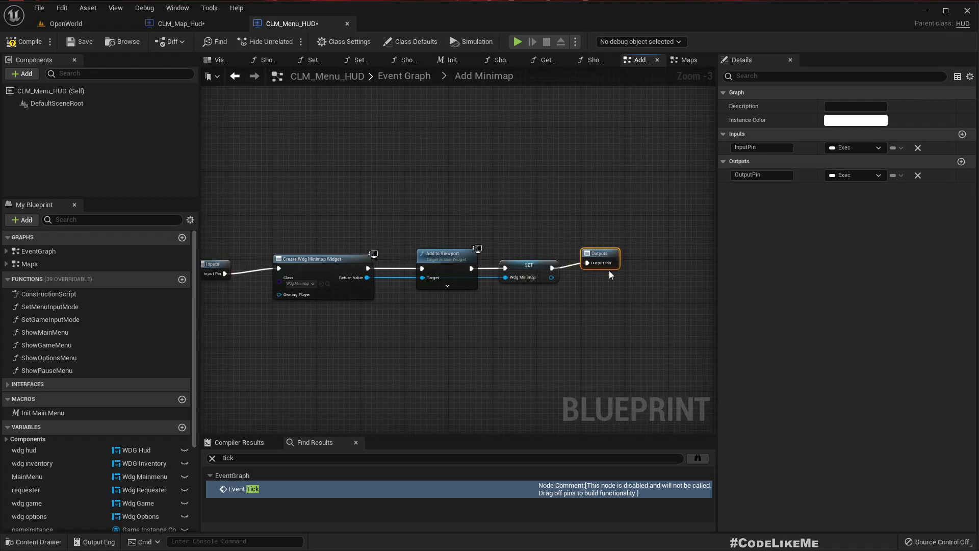
scroll(609, 271, "down", 2)
left_click_drag(332, 234, 630, 333)
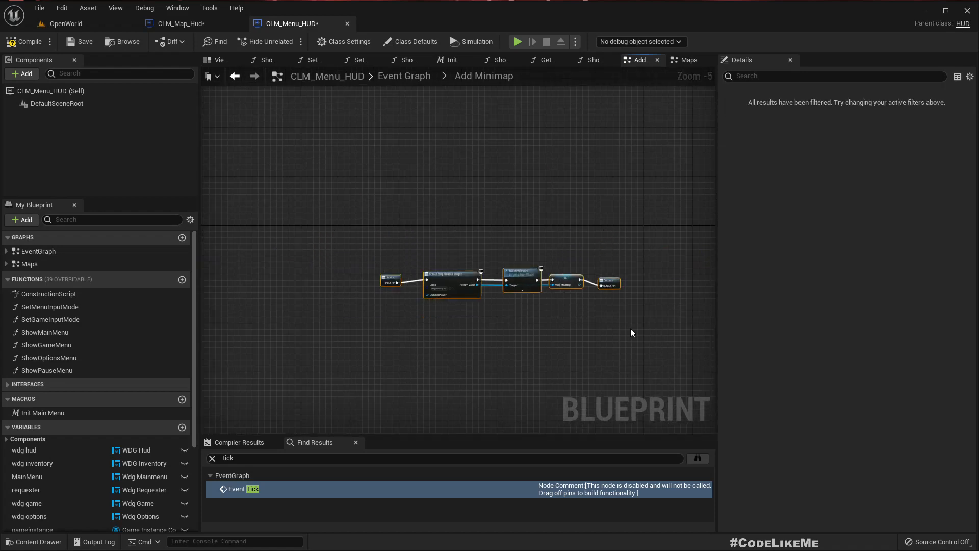
scroll(497, 227, "up", 3)
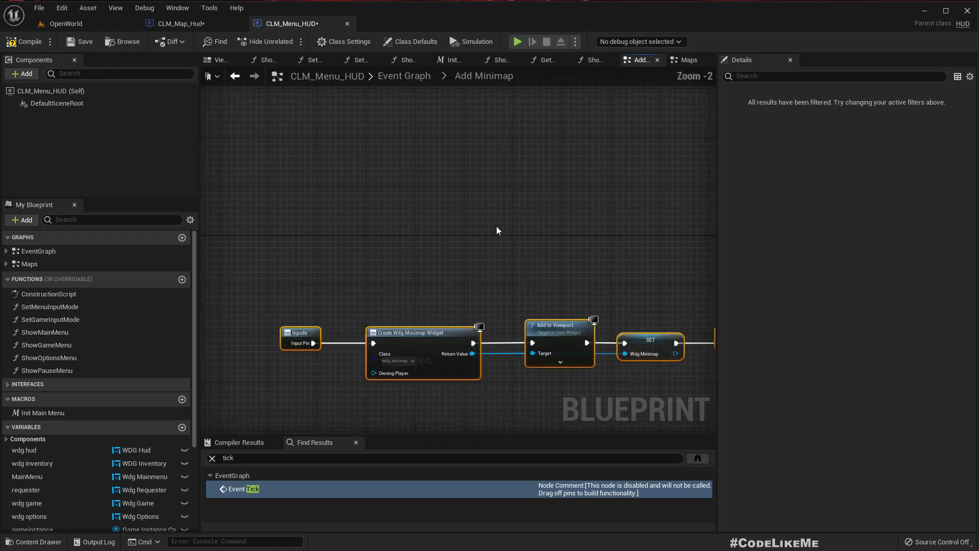
- Return to the main Event Graph of CLM_Menu_HUD and compile the blueprint
left_click(404, 76)
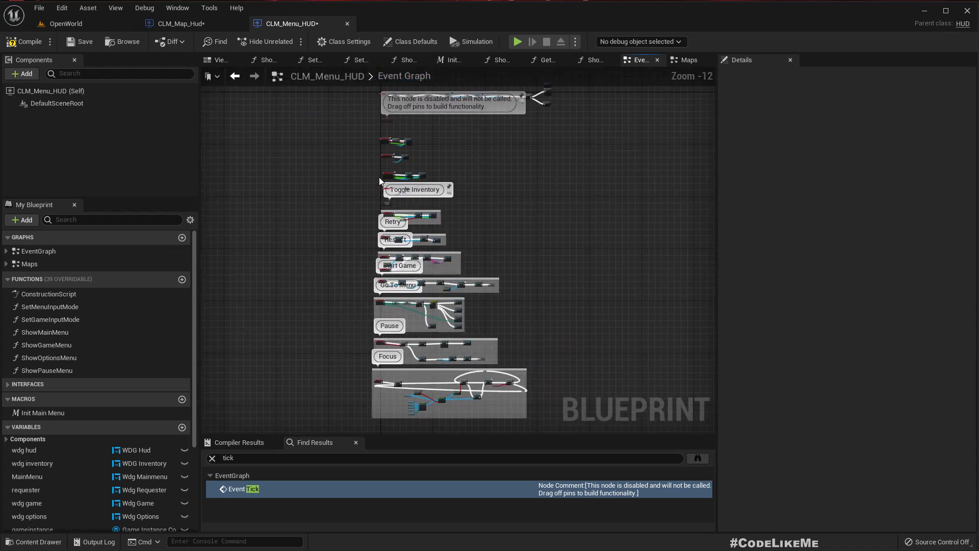
right_click_drag(380, 179, 348, 194)
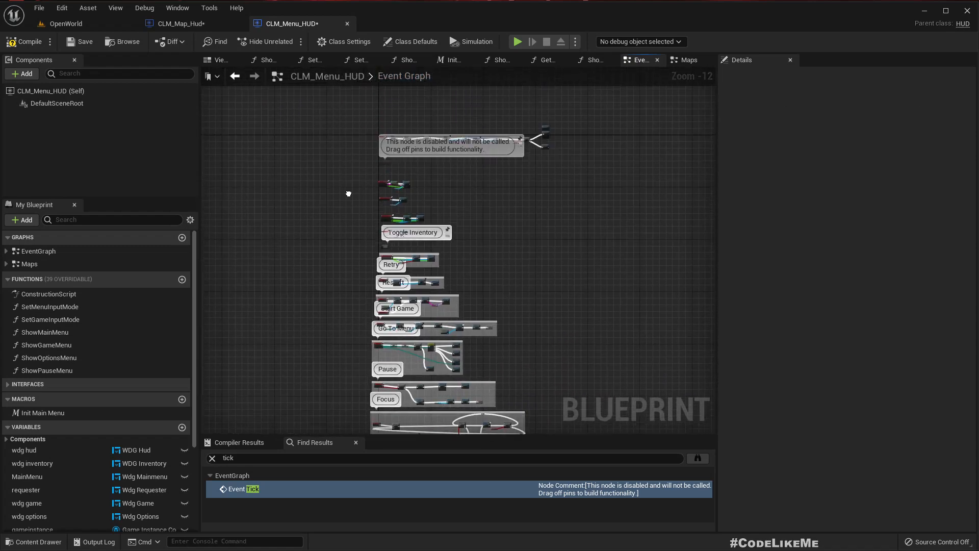
left_click(24, 42)
right_click_drag(349, 324, 360, 342)
scroll(414, 212, "up", 5)
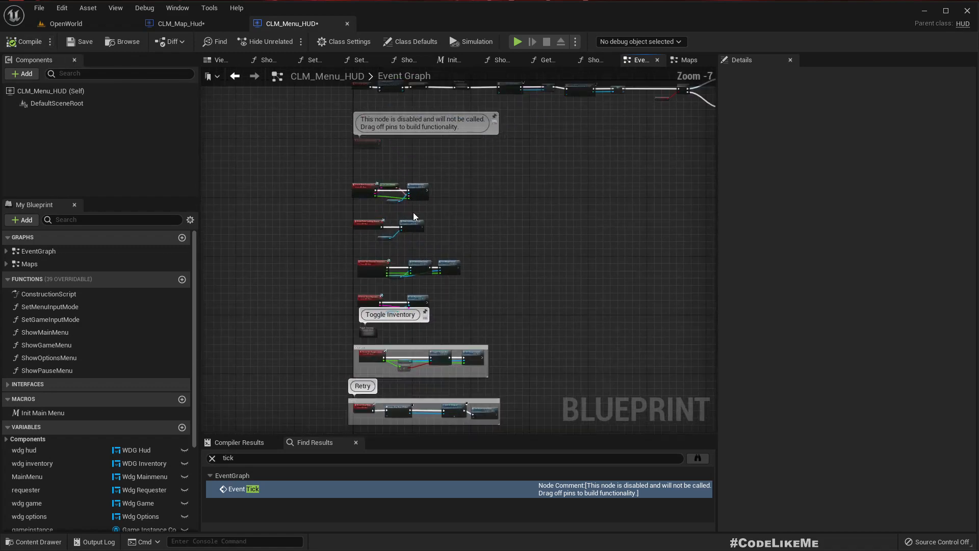
right_click_drag(359, 155, 324, 319)
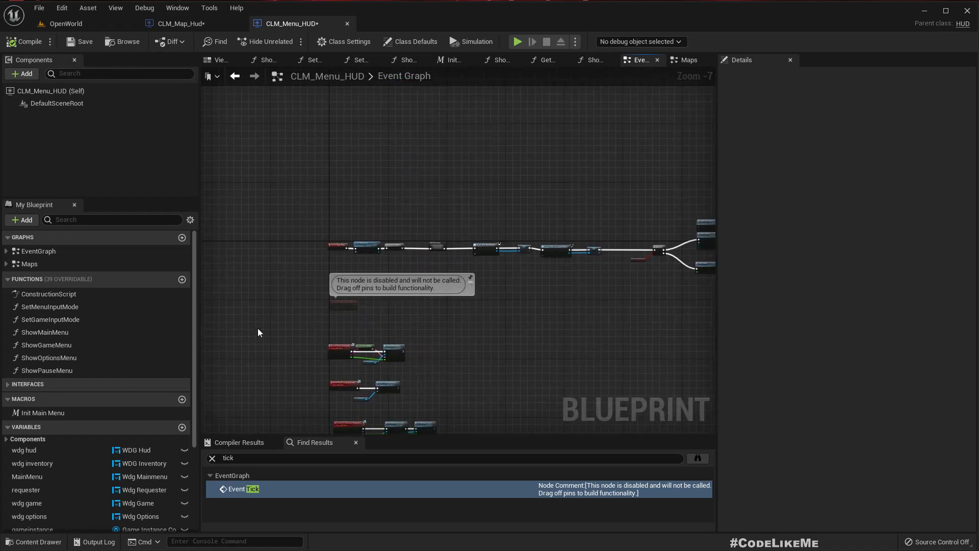
- Set the category of the wdg minimap variable to a new category named Maps
scroll(128, 449, "down", 5)
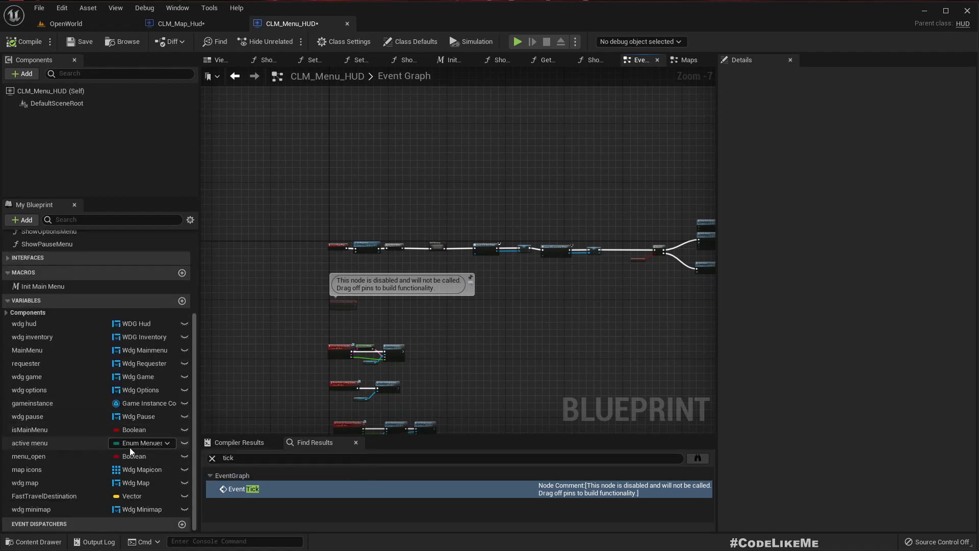
left_click(33, 322)
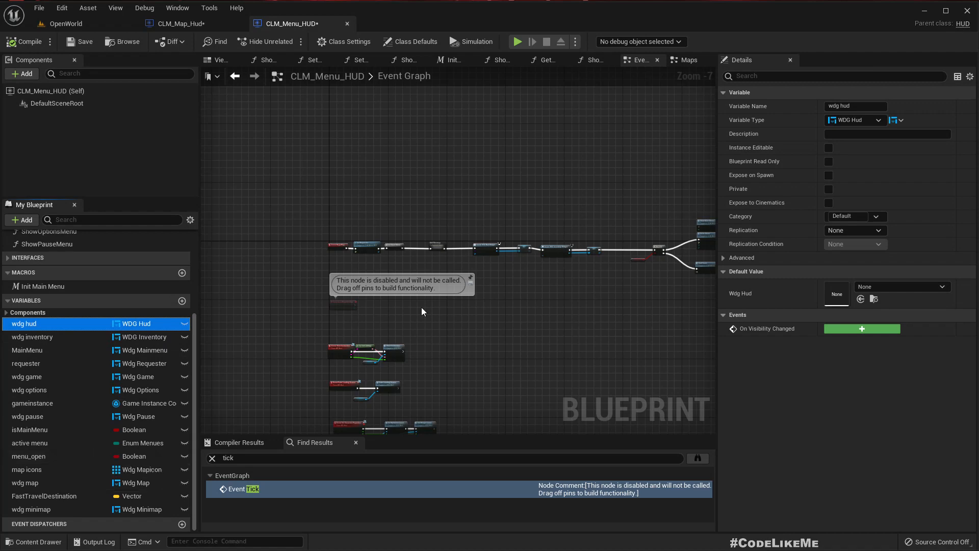
scroll(438, 249, "up", 5)
double_click(442, 250)
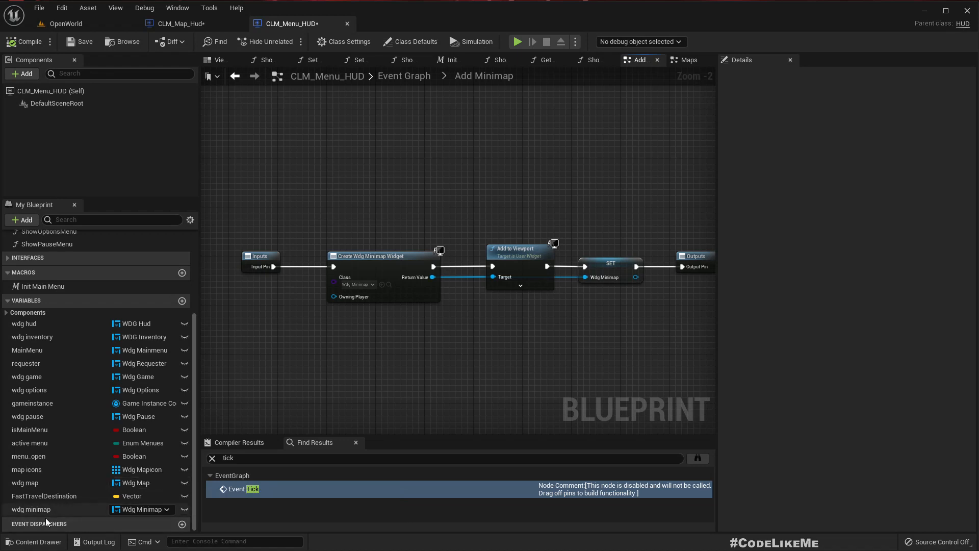
left_click(32, 512)
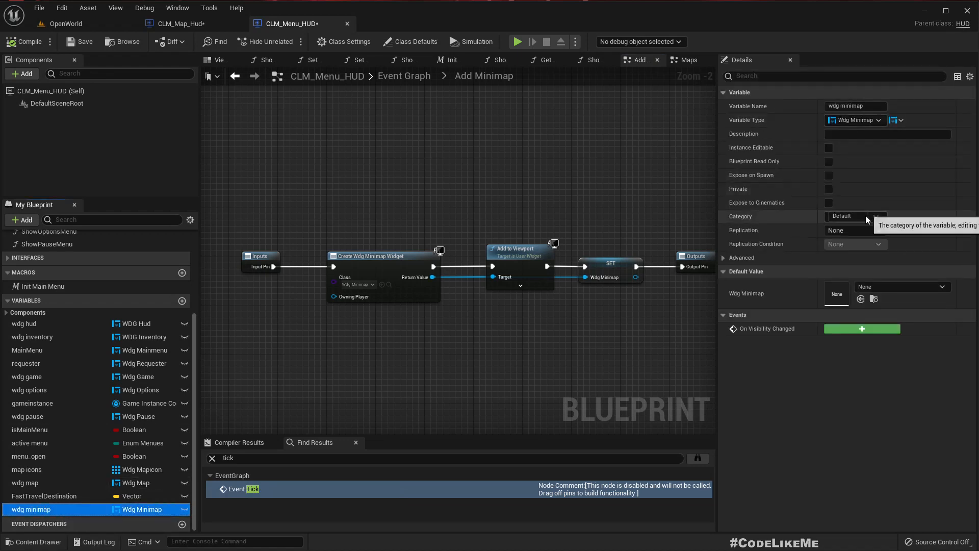
left_click(861, 231)
left_click(862, 232)
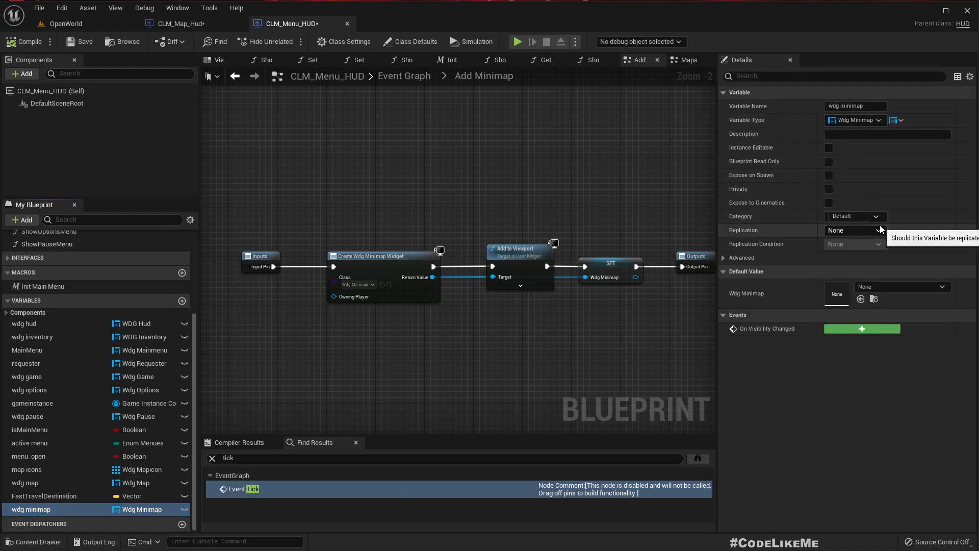
left_click(849, 216)
type("Map")
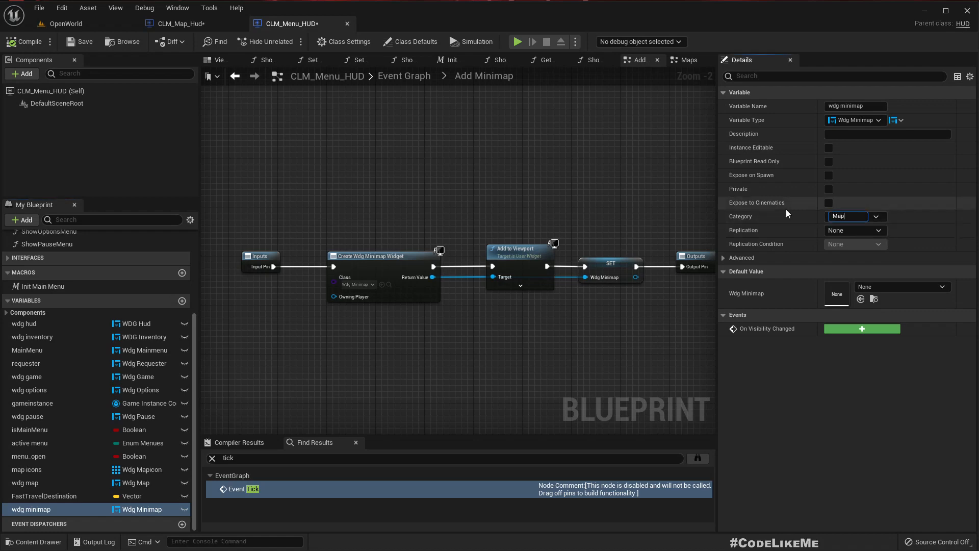
type("s")
key("Return")
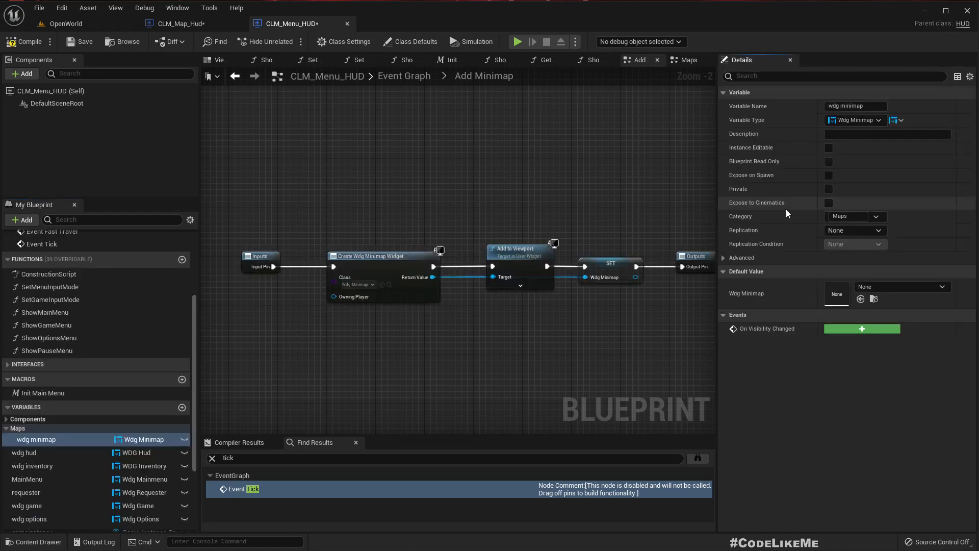
- Move the FastTravelDestination, wdg map and map icons variables into the Maps category
scroll(140, 383, "down", 4)
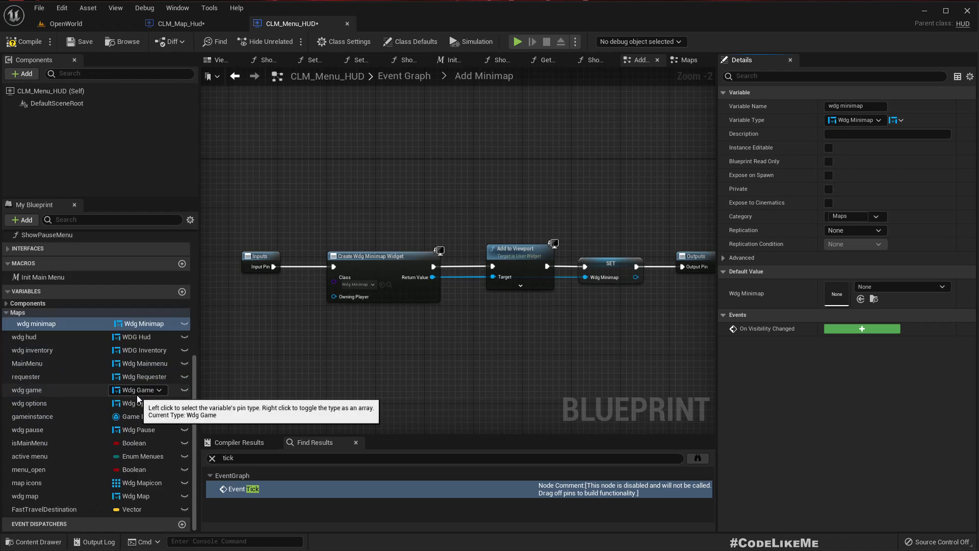
left_click_drag(36, 506, 25, 314)
left_click_drag(22, 510, 25, 311)
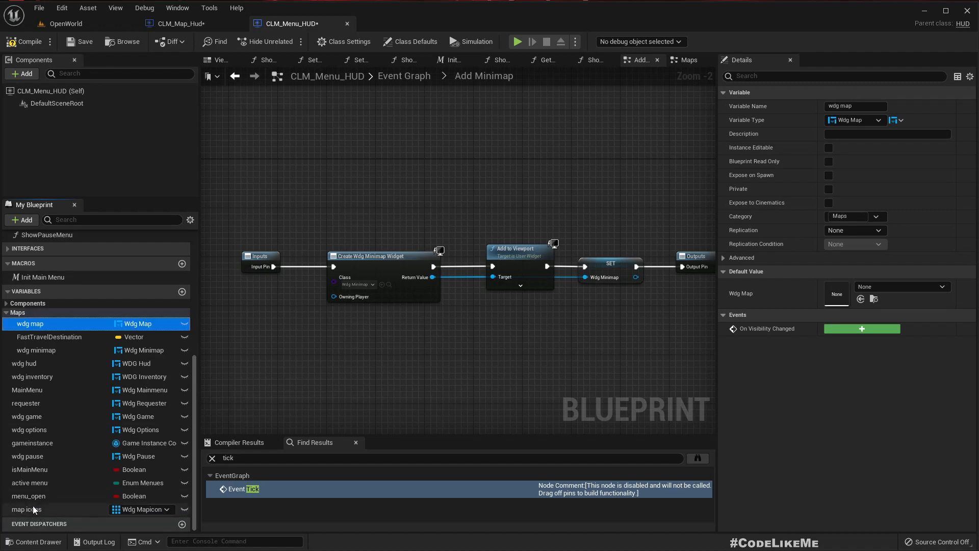
left_click_drag(33, 506, 25, 314)
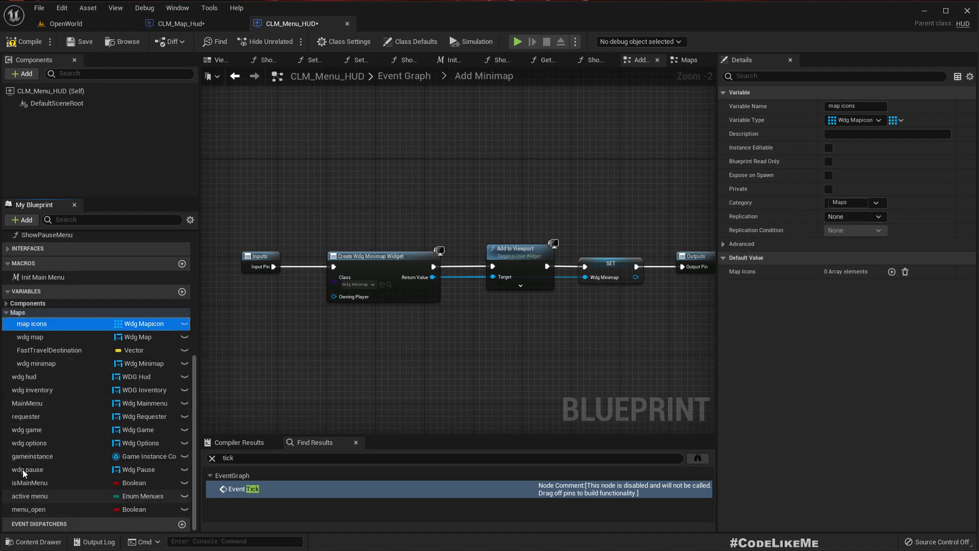
scroll(114, 434, "up", 3)
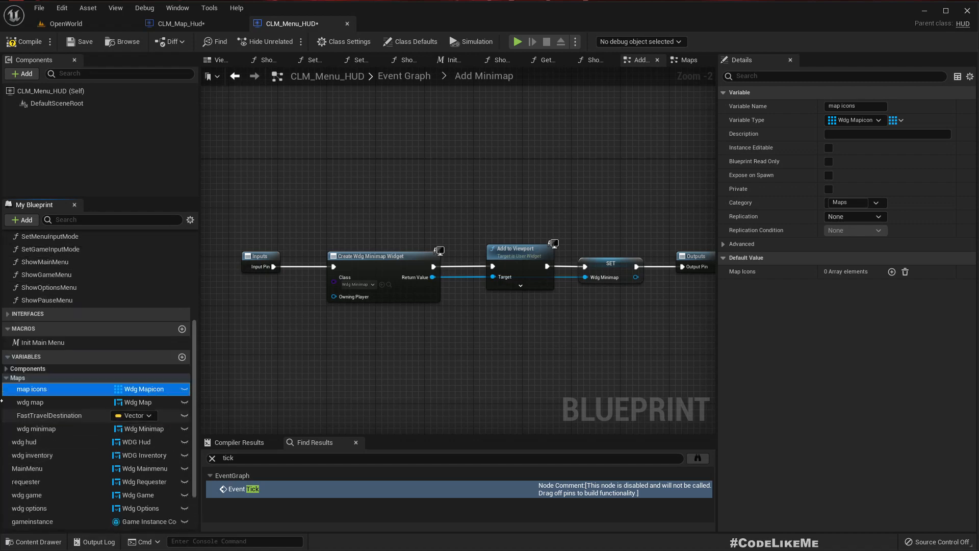
left_click(7, 378)
left_click(6, 377)
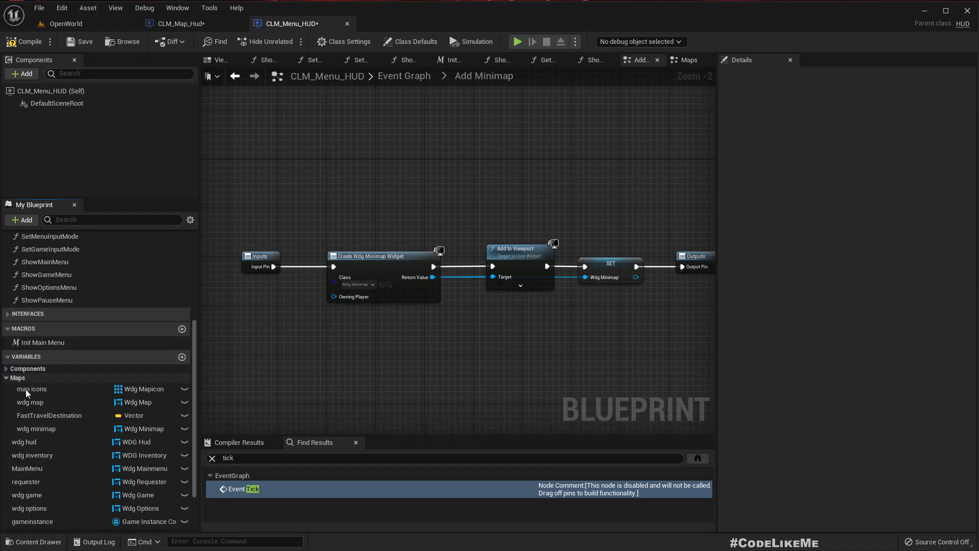
left_click(34, 428)
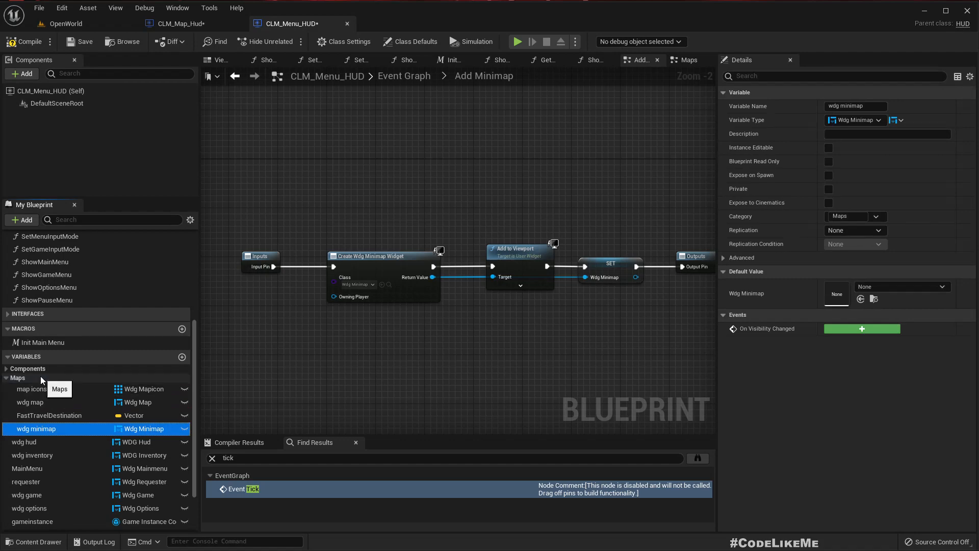
- Inspect the interface functions in CLM_Map_Hud, including the Fast Travel event, and compare them with the interface list in CLM_Menu_HUD
left_click(165, 26)
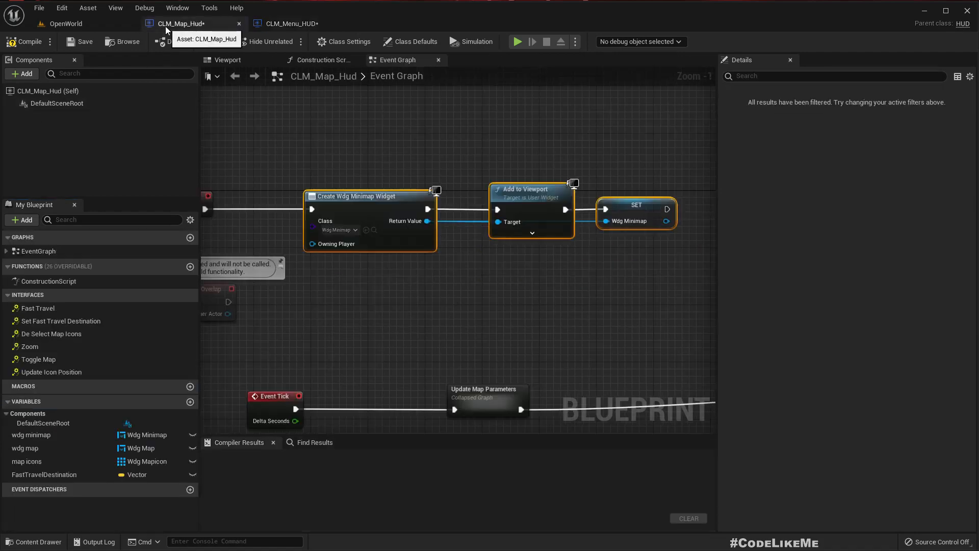
right_click(35, 308)
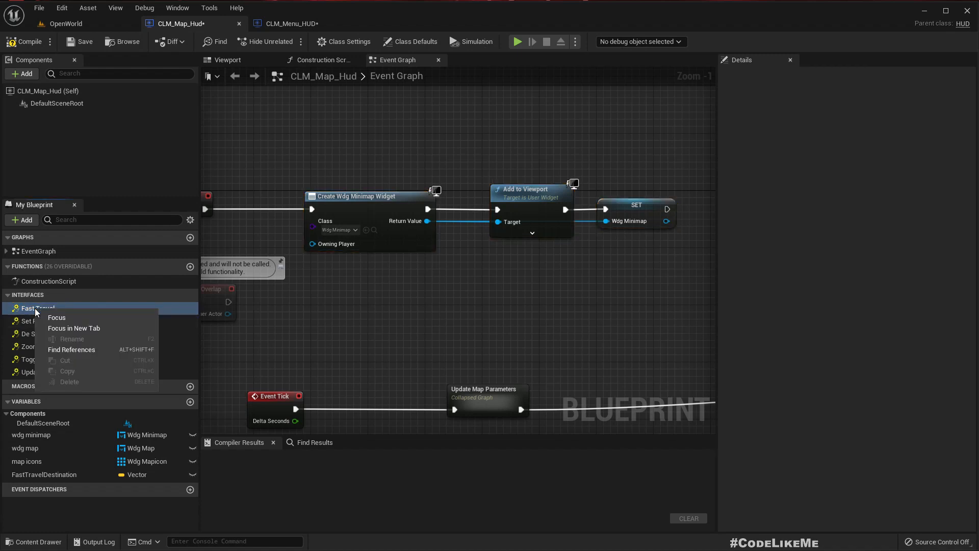
left_click(20, 336)
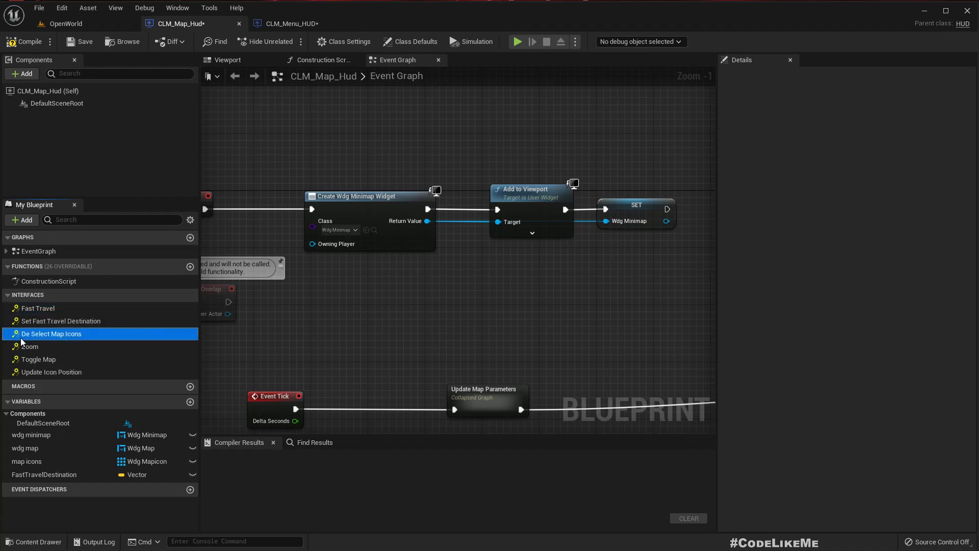
double_click(38, 308)
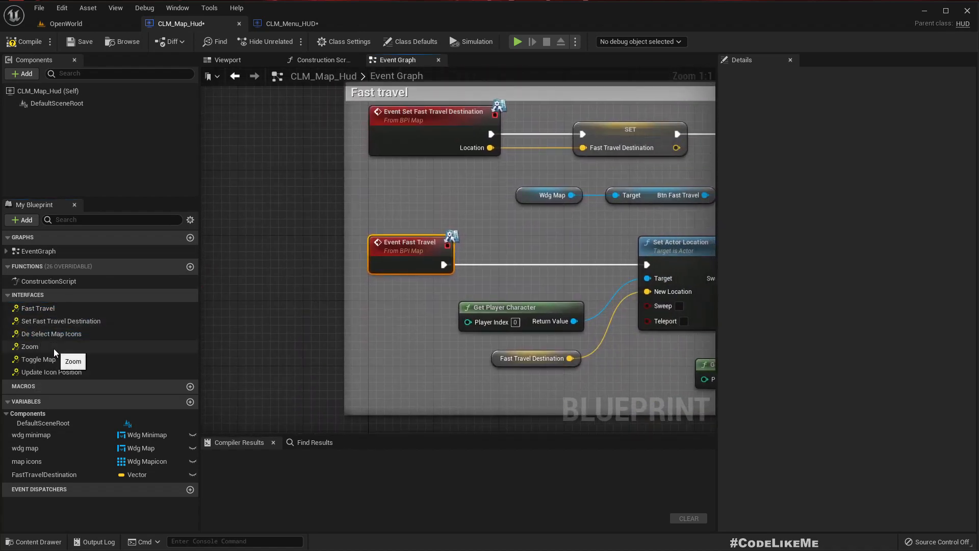
left_click(277, 23)
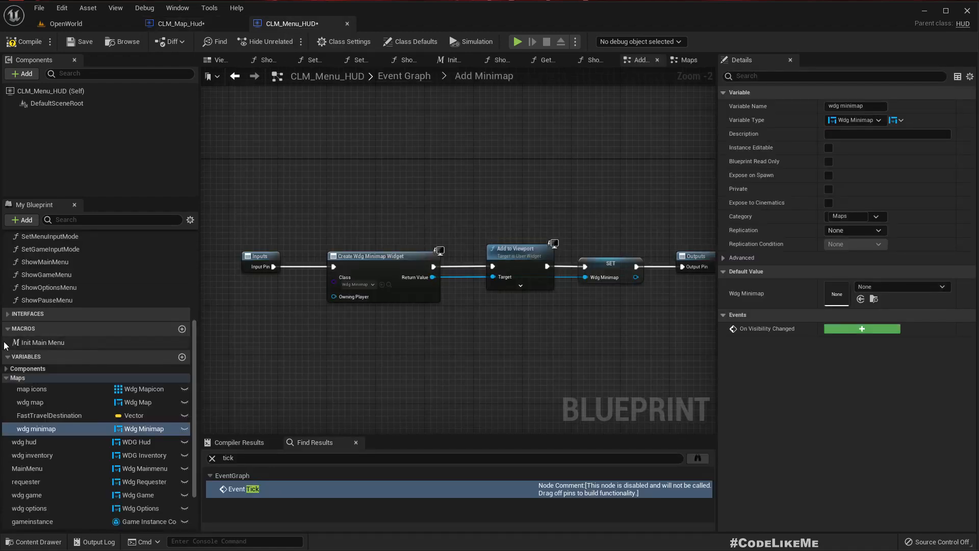
left_click(102, 314)
scroll(109, 364, "down", 3)
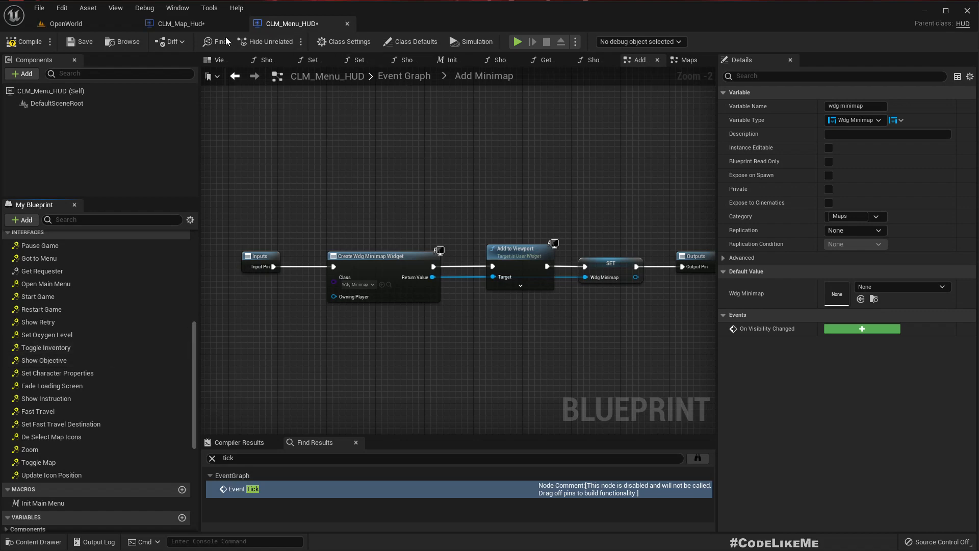
- Open the BPI_Map interface from the Fast Travel event in CLM_Map_Hud and set the UpdateIconPosition function's category to Maps
left_click(197, 26)
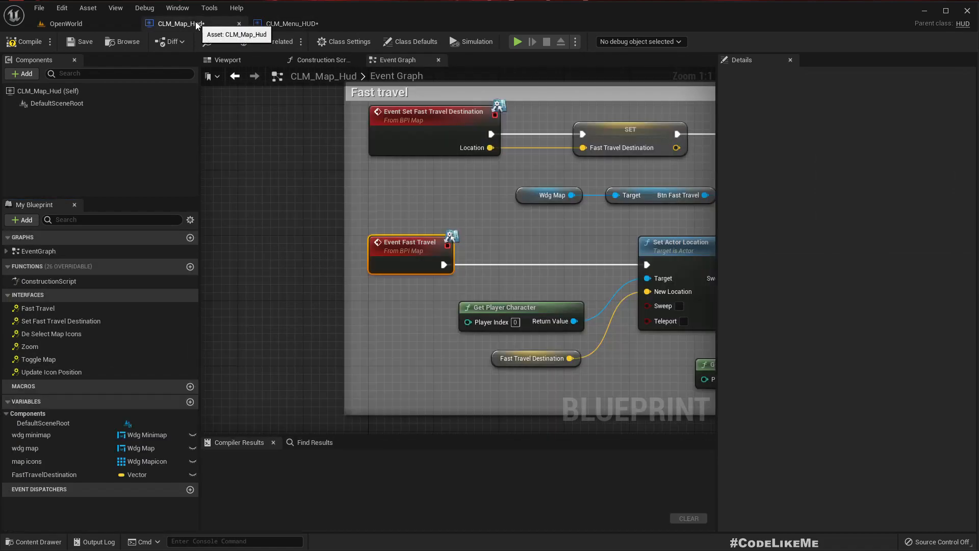
double_click(401, 259)
left_click(861, 106)
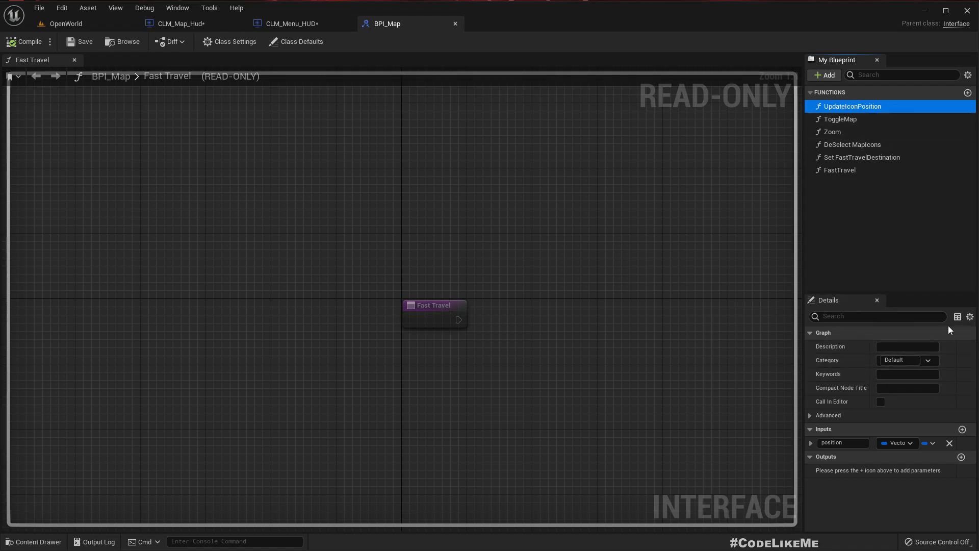
left_click(897, 360)
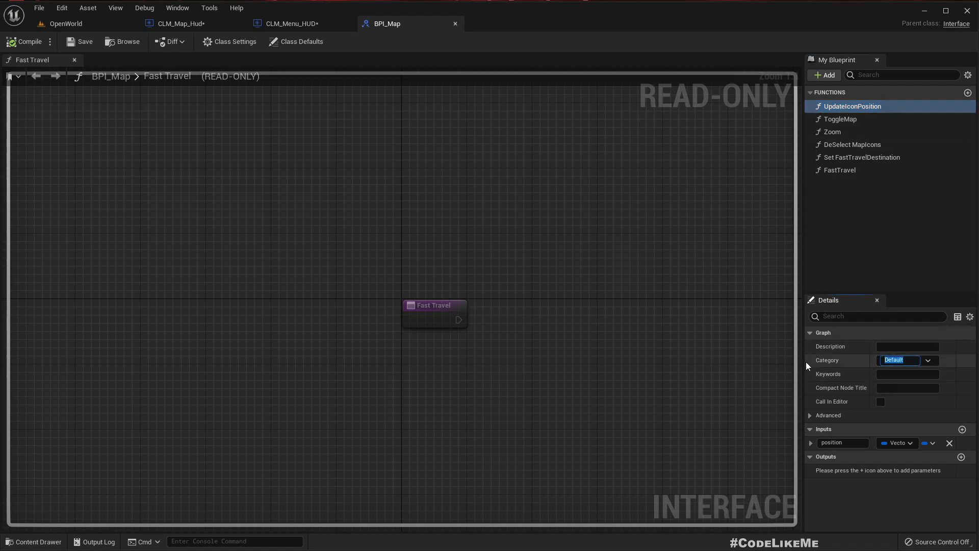
type("Maps")
key("Return")
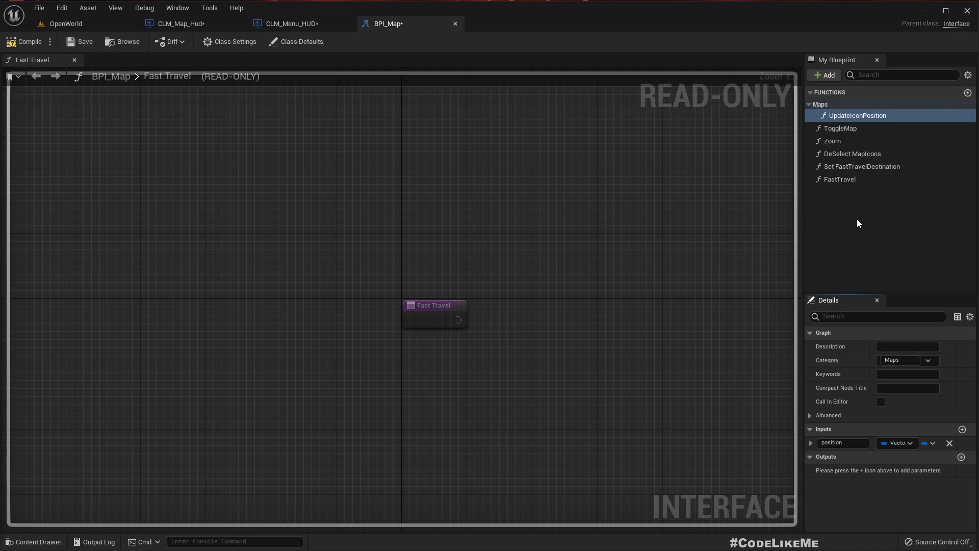
- Move ToggleMap, Zoom, DeSelect MapIcons, Set FastTravelDestination and FastTravel into the Maps category, and compile and save all
left_click_drag(841, 128, 820, 105)
left_click_drag(838, 147, 836, 107)
left_click_drag(834, 166, 836, 106)
left_click(879, 240)
left_click(28, 41)
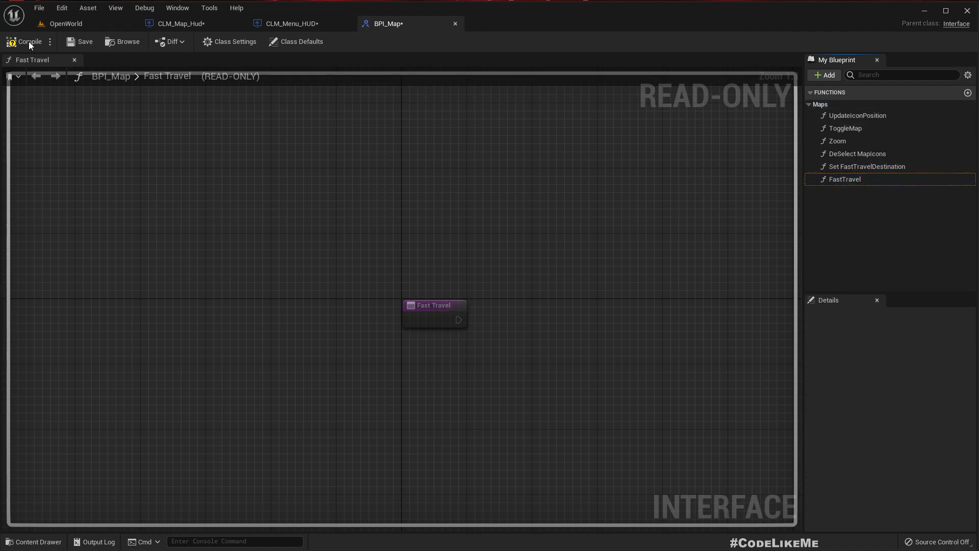
key("ctrl+shift+s")
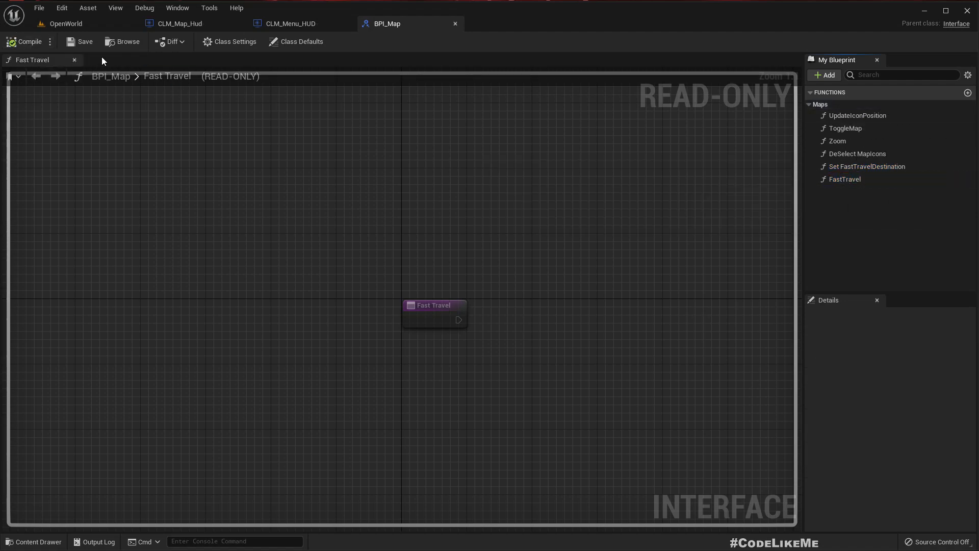
- Check the Maps category under the interface functions of CLM_Menu_HUD and CLM_Map_Hud
left_click(66, 23)
left_click(387, 23)
left_click(305, 20)
scroll(115, 286, "up", 5)
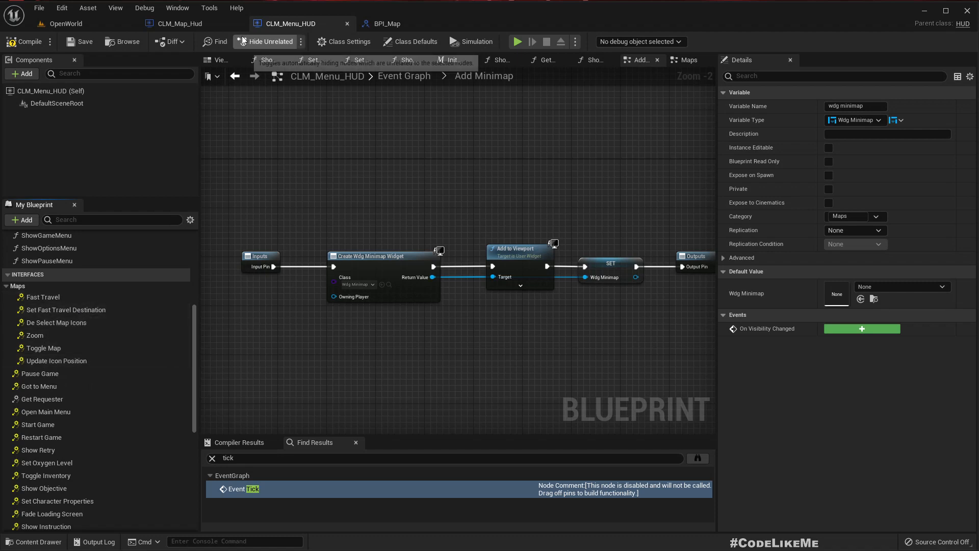
left_click(179, 26)
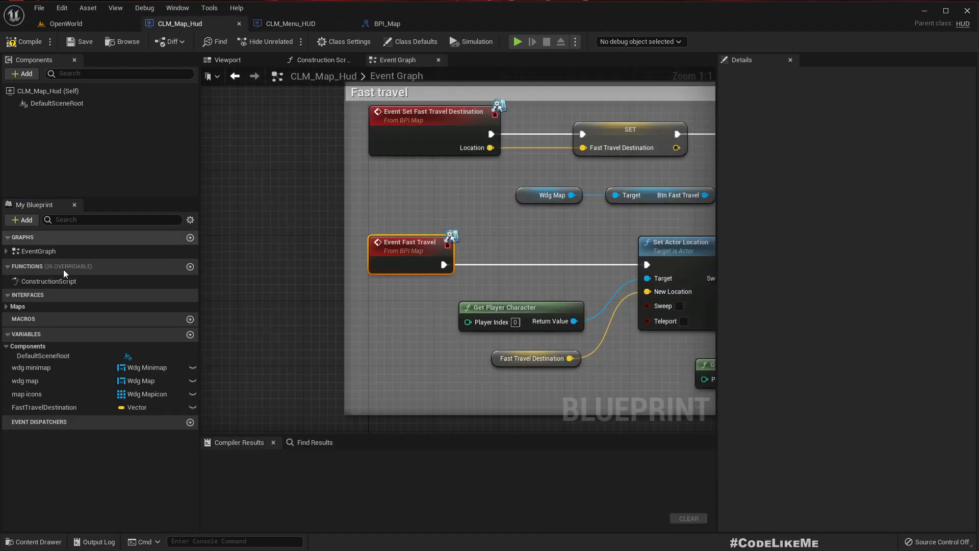
left_click(7, 307)
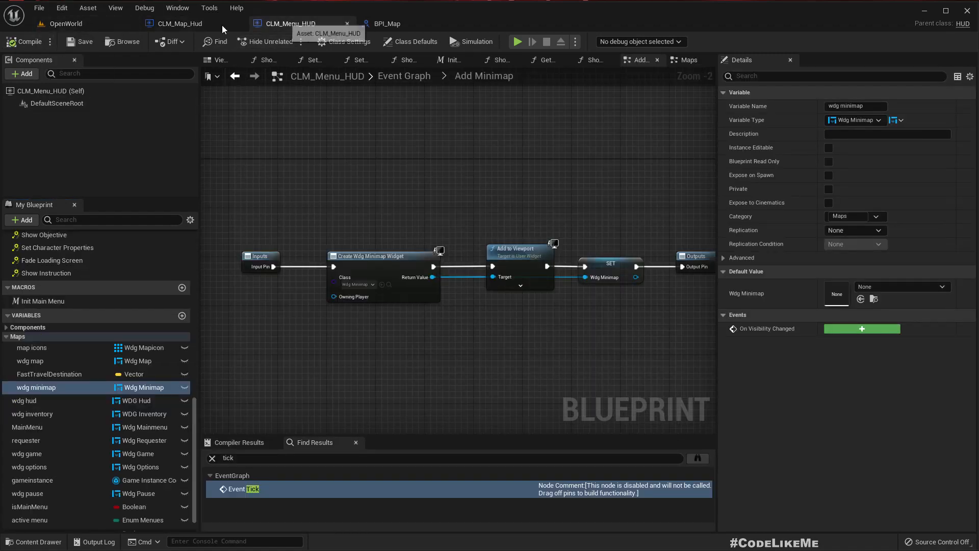
- Set the OpenWorld level's HUD Class to CLM_Menu_HUD in its game mode settings
left_click(82, 24)
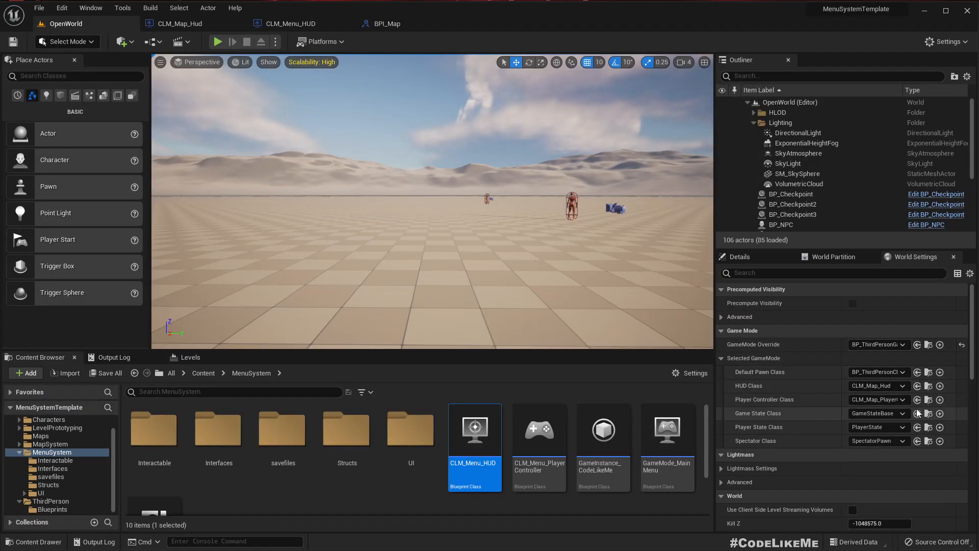
left_click(874, 387)
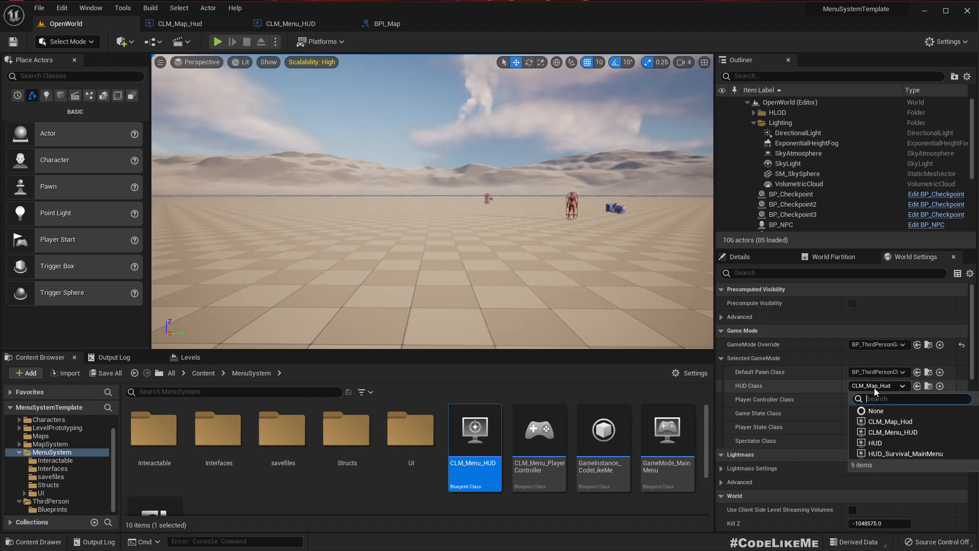
left_click(889, 431)
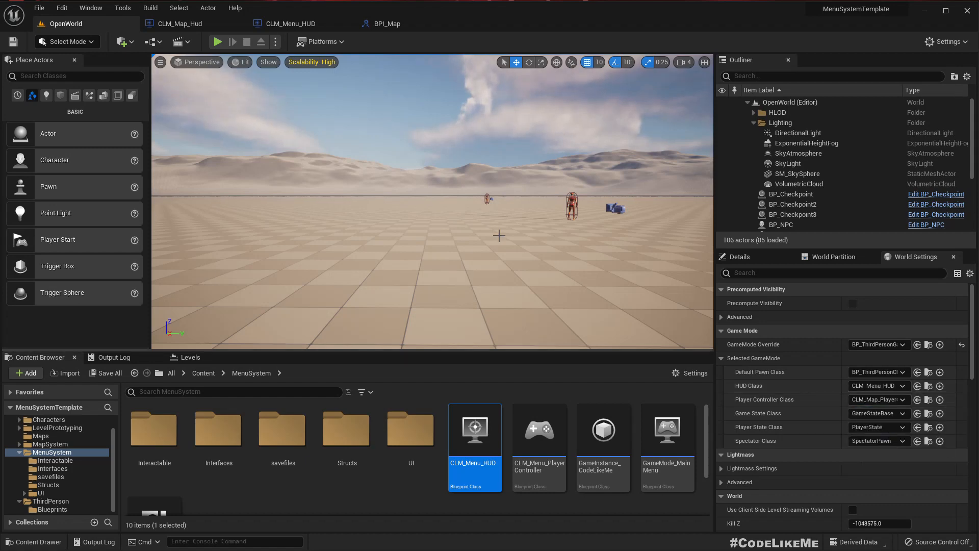
- Play-test the level by running the character around, checking the minimap and toggling the map, and end the session
key("alt+p")
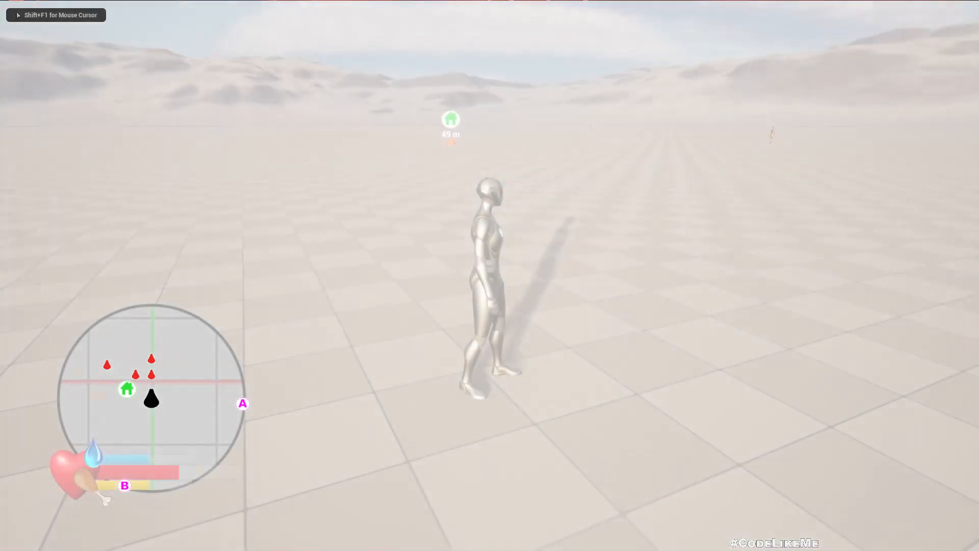
key("w")
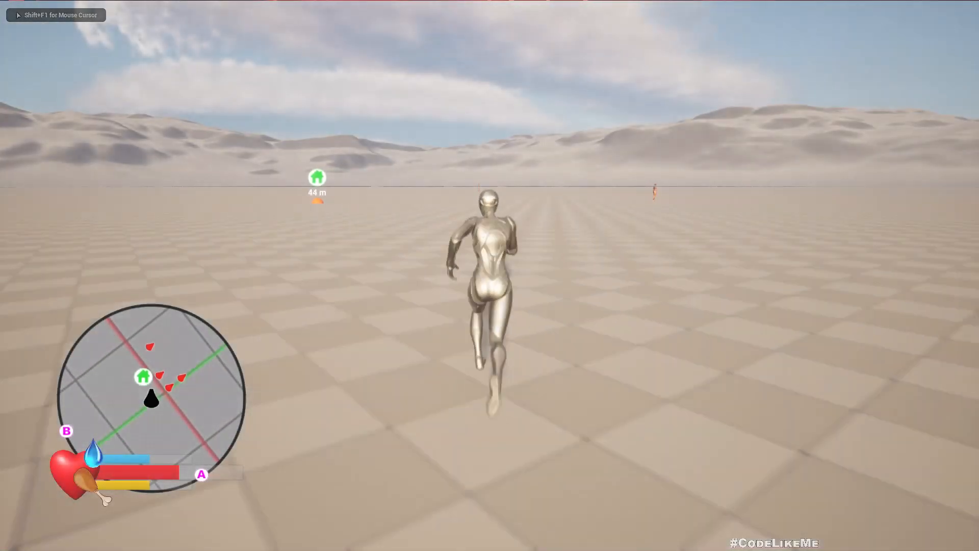
key("a")
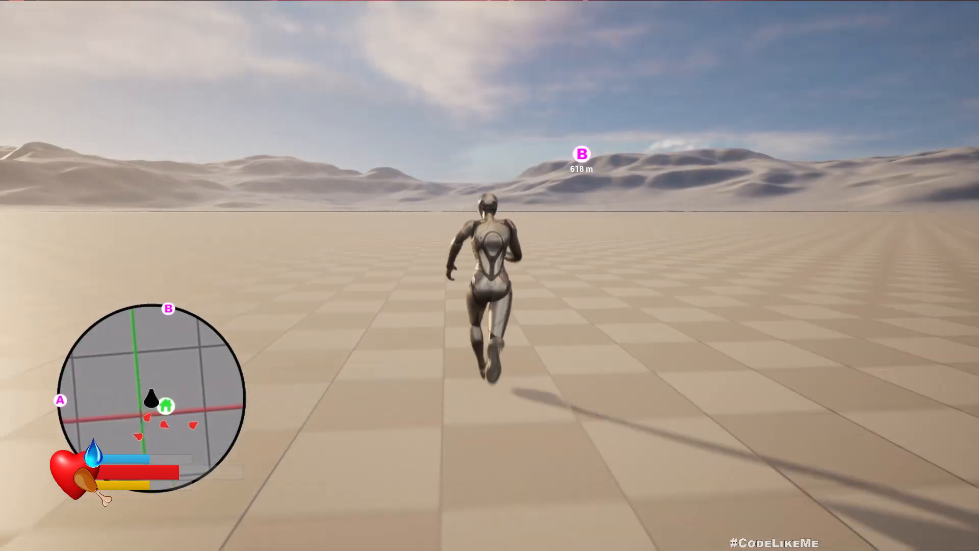
key("d")
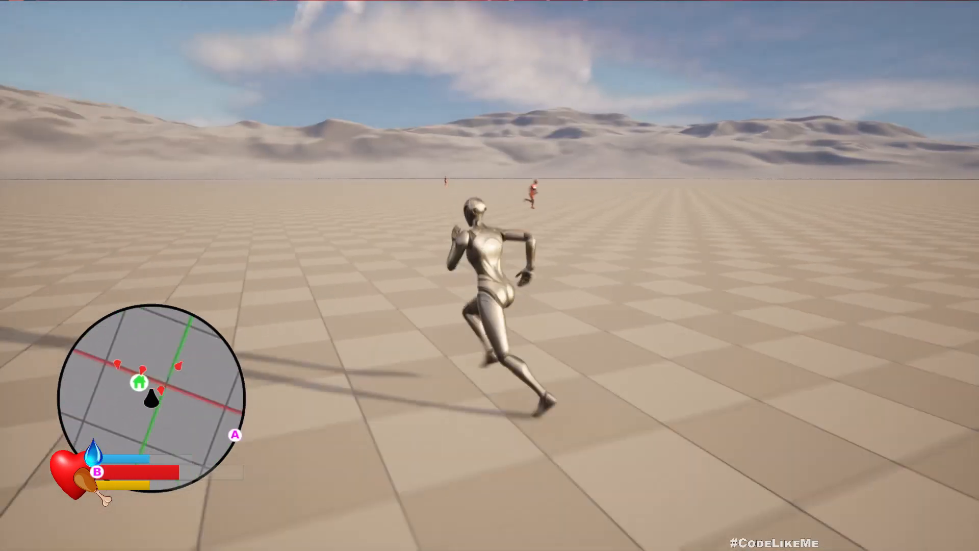
key("m")
key("m")
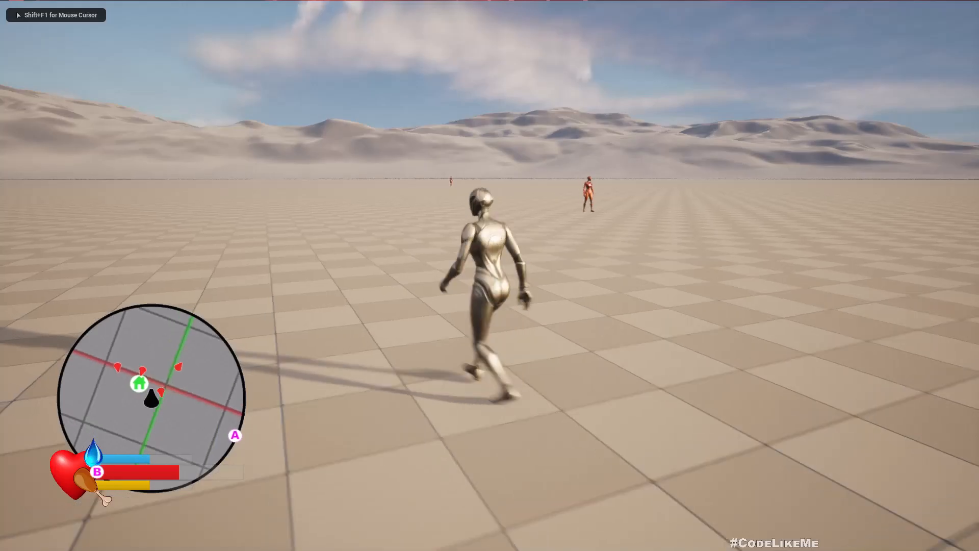
key("m")
key("Escape")
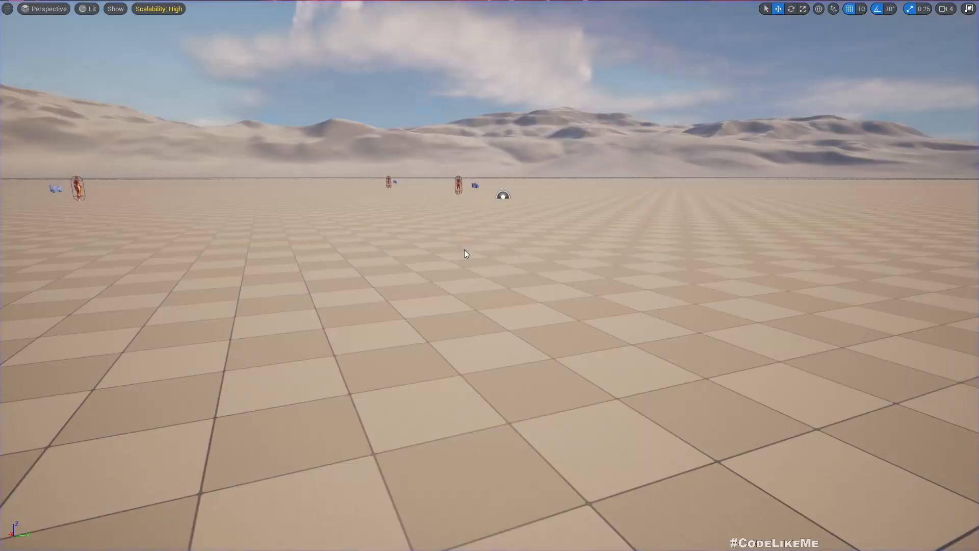
key("F11")
- Open the WDG_Hud widget from the MenuSystem/UI folder and inspect its instruction border, status icons and health bar
double_click(426, 438)
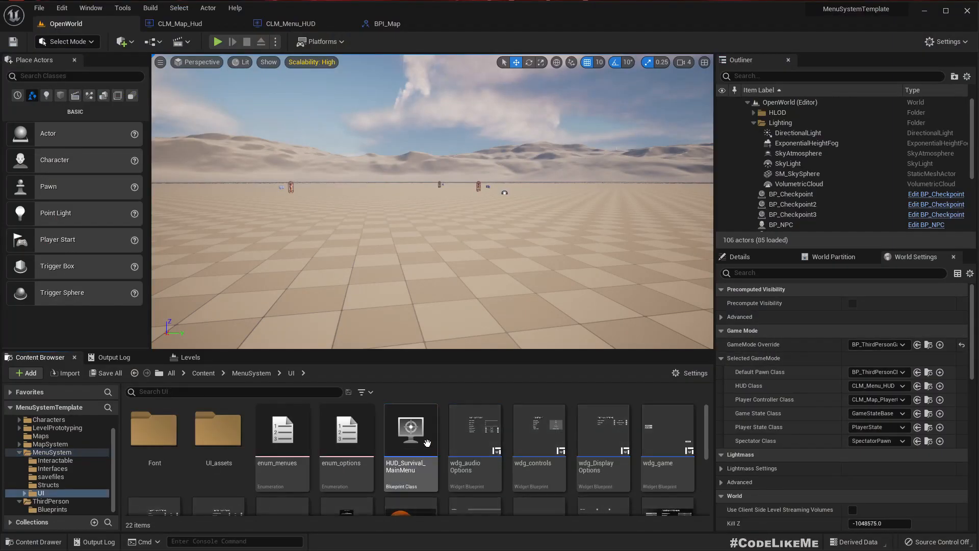
scroll(425, 449, "down", 2)
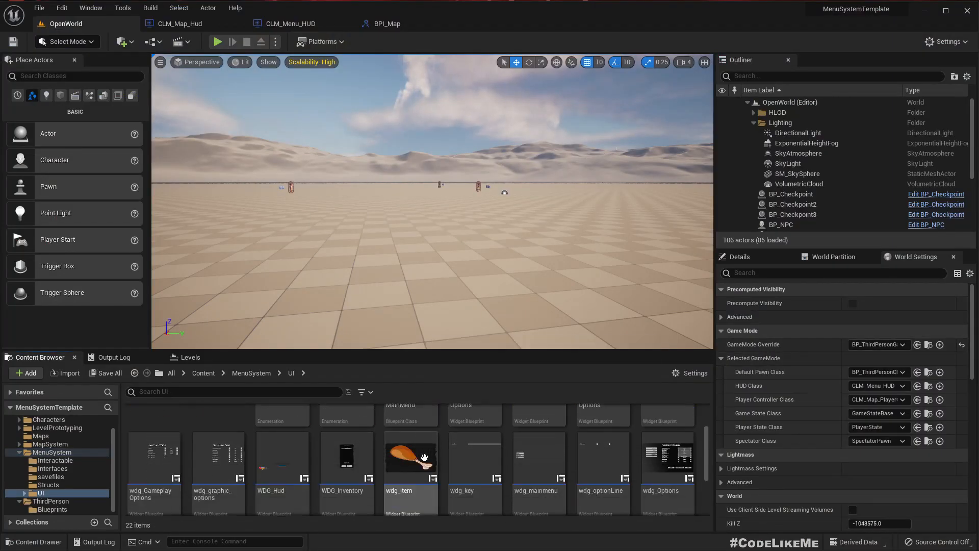
double_click(296, 451)
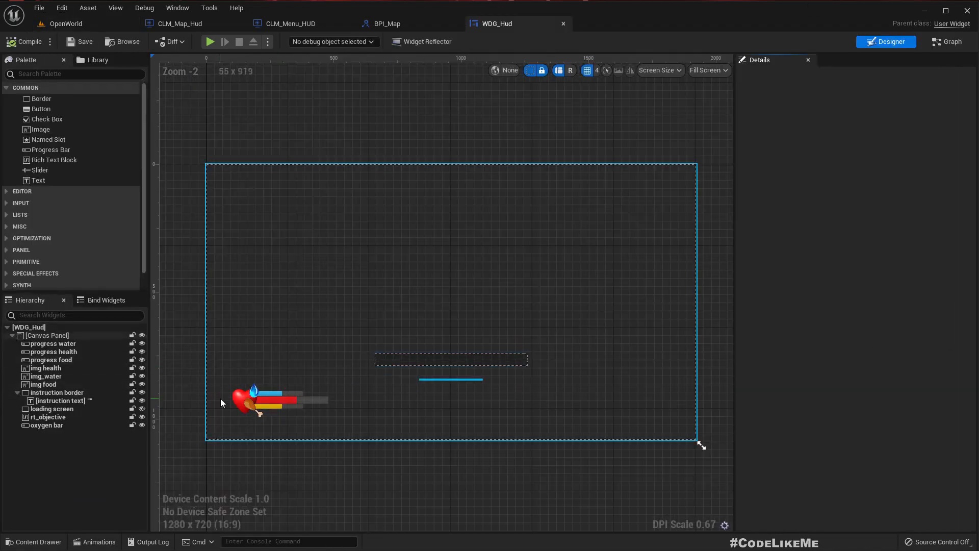
left_click(43, 395)
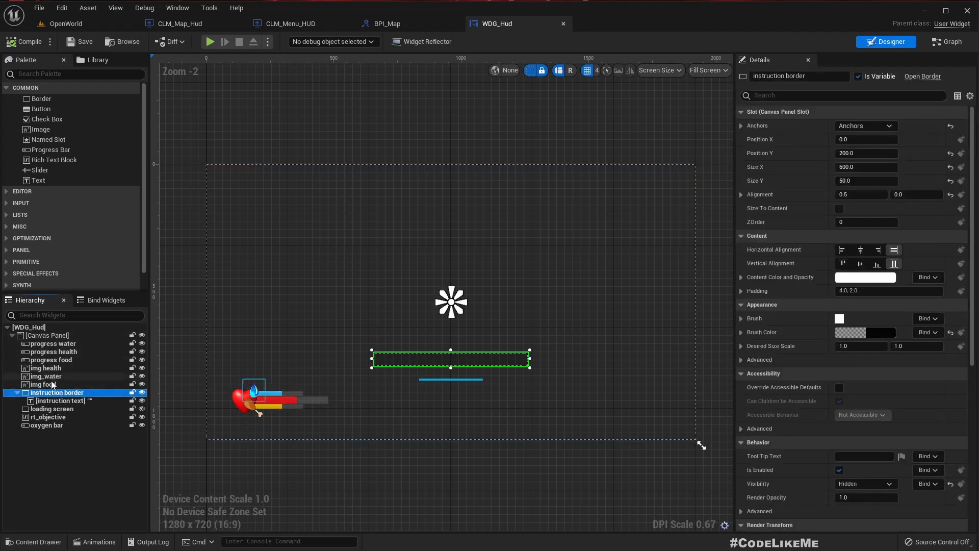
left_click(53, 378)
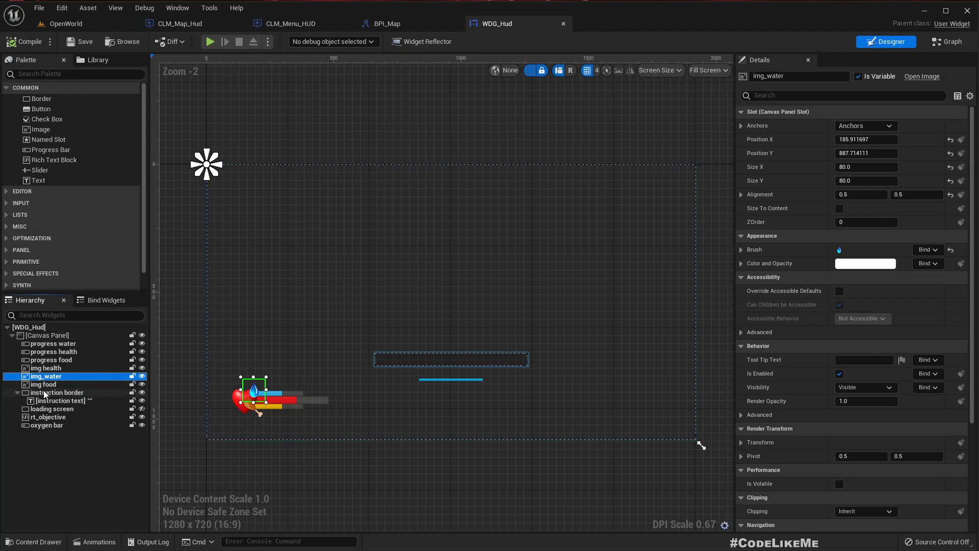
left_click(42, 385)
left_click(56, 352)
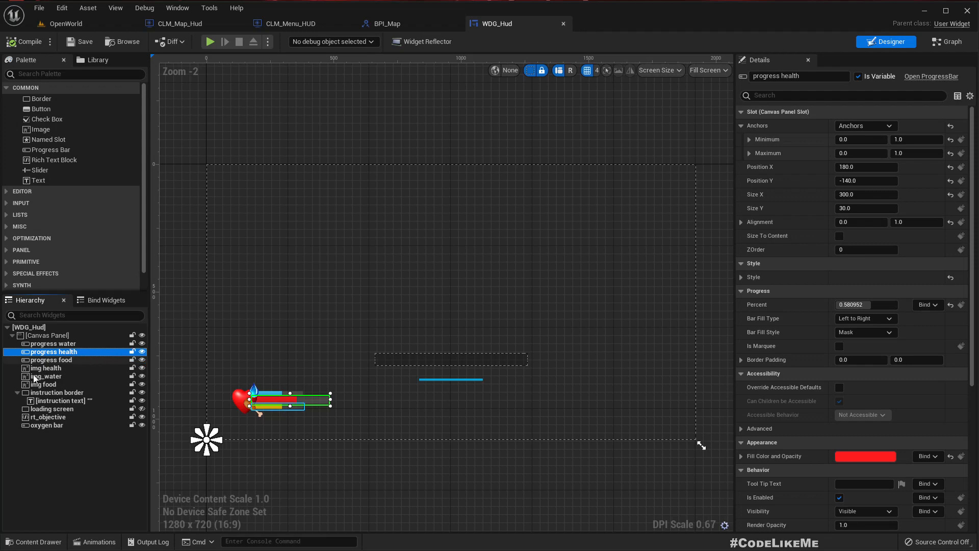
left_click(39, 338)
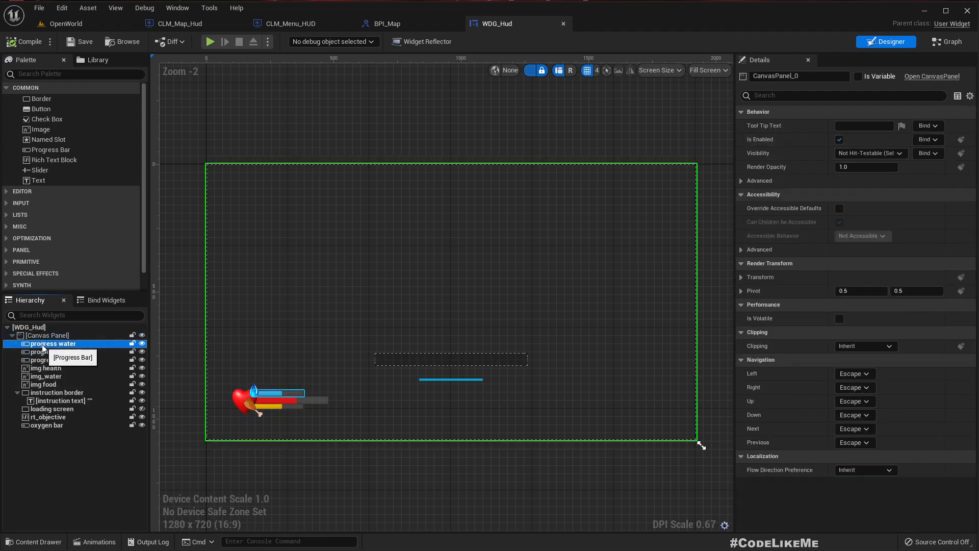
- Anchor the water, health and food progress bars together to the top-right corner of the canvas
left_click(41, 343)
left_click(56, 360, "shift")
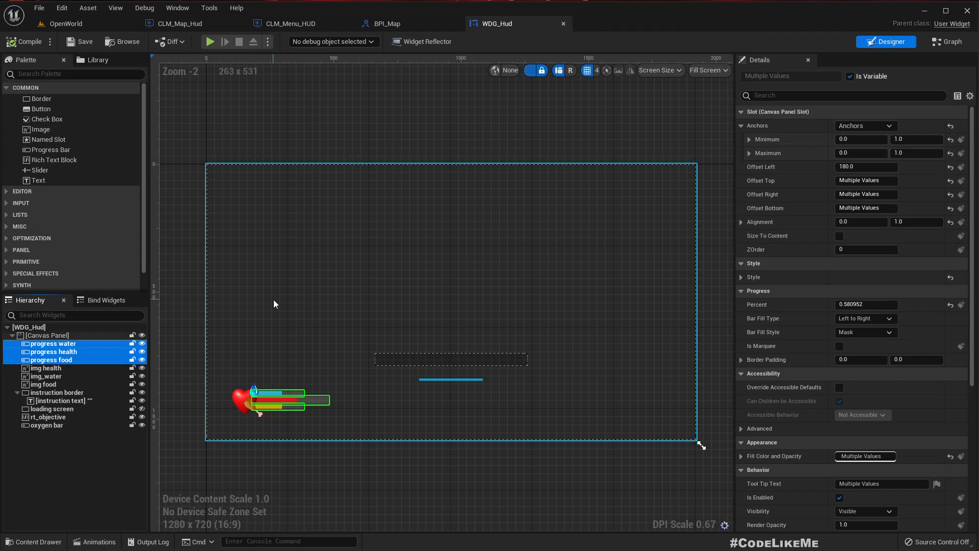
left_click(863, 167)
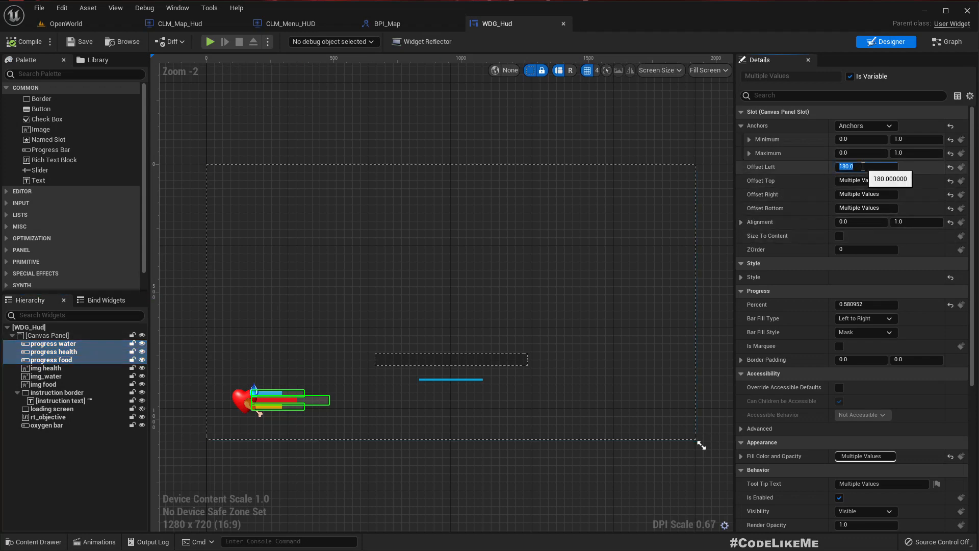
left_click(865, 126)
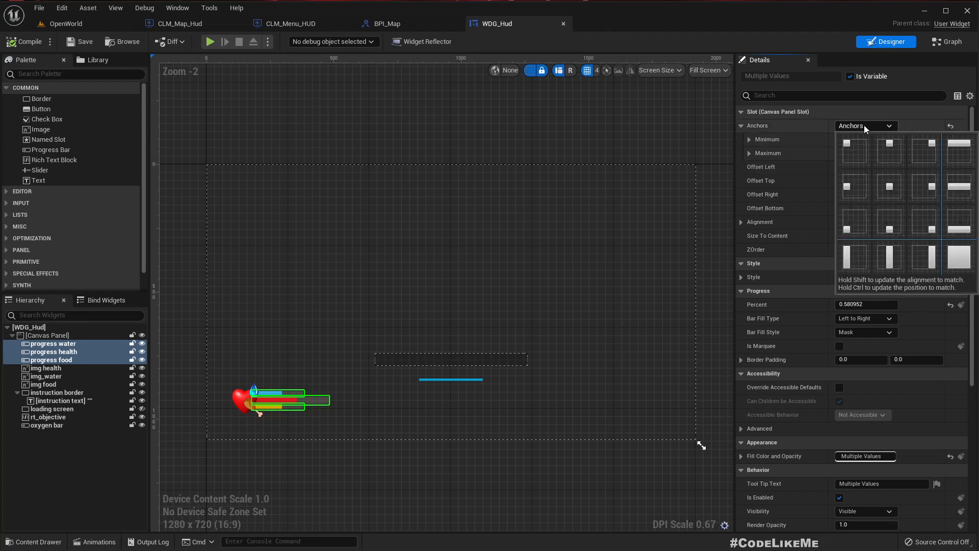
left_click(933, 149)
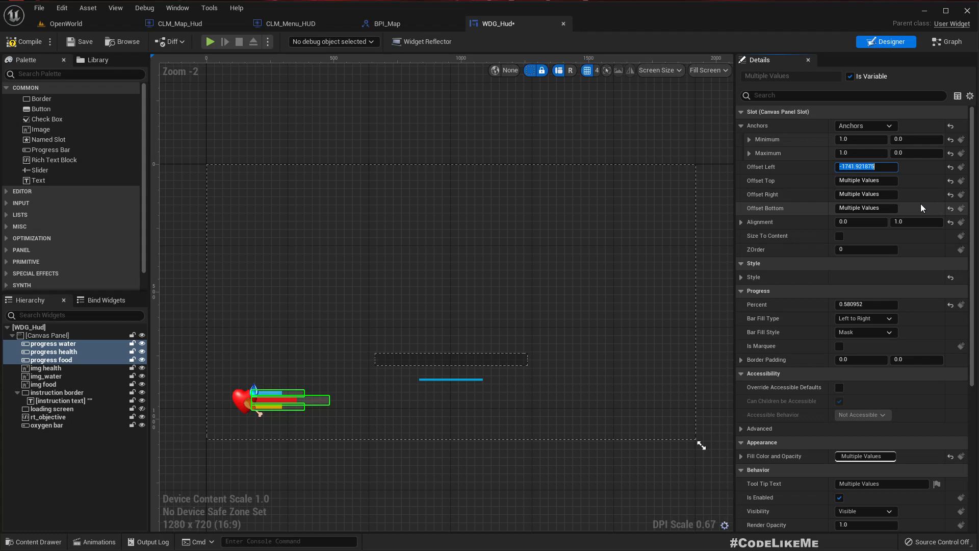
- Try left offsets of -180, -280 and -400 on the three progress bars and settle on -350
type("-180")
key("Return")
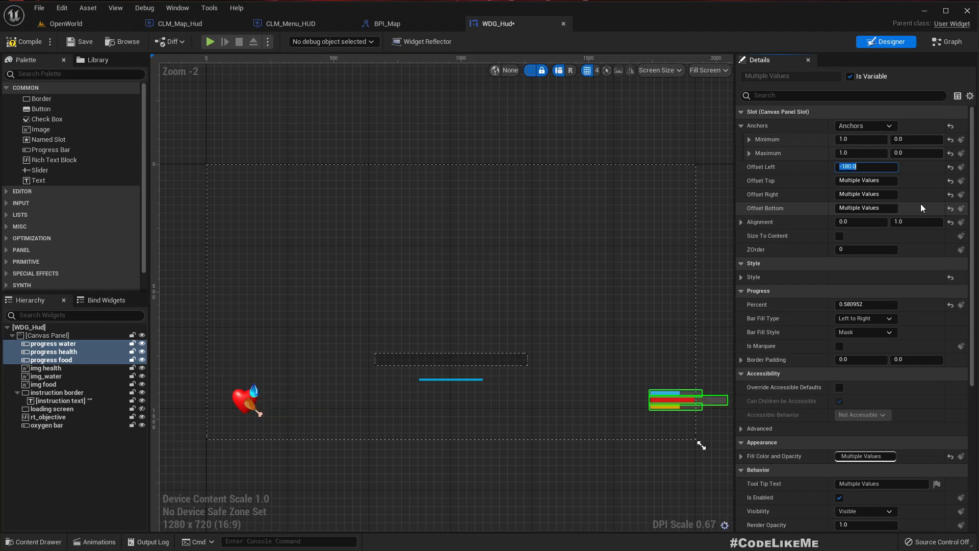
type("-280")
key("Return")
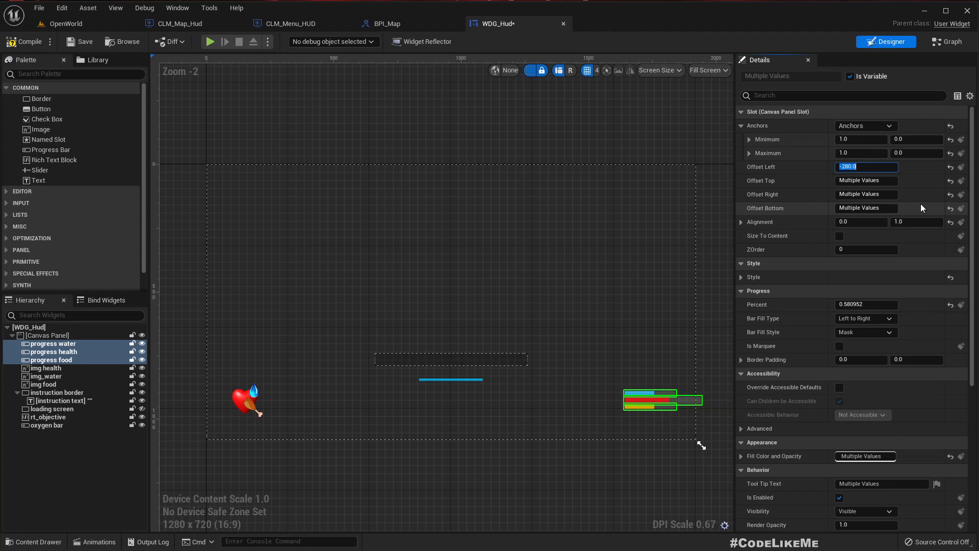
type("-400")
key("Return")
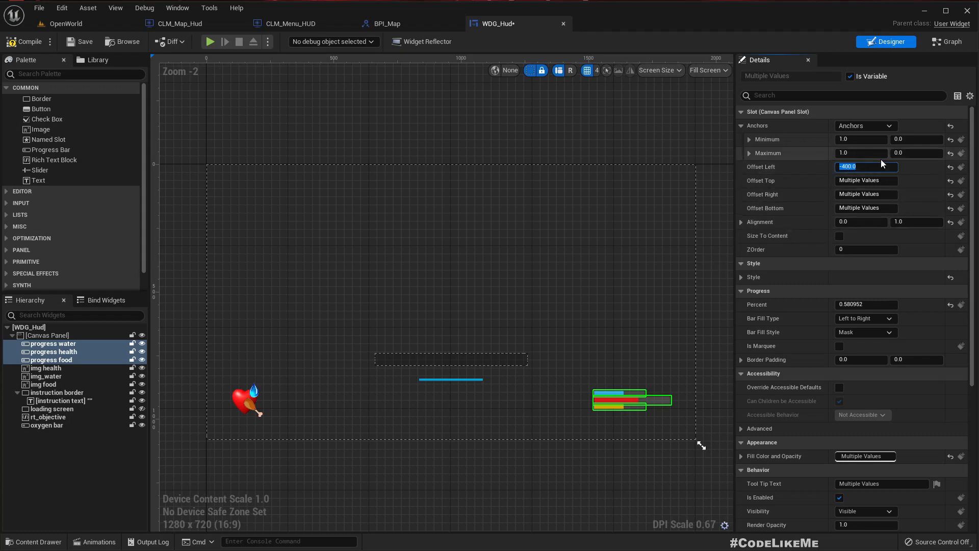
type("-350")
key("Return")
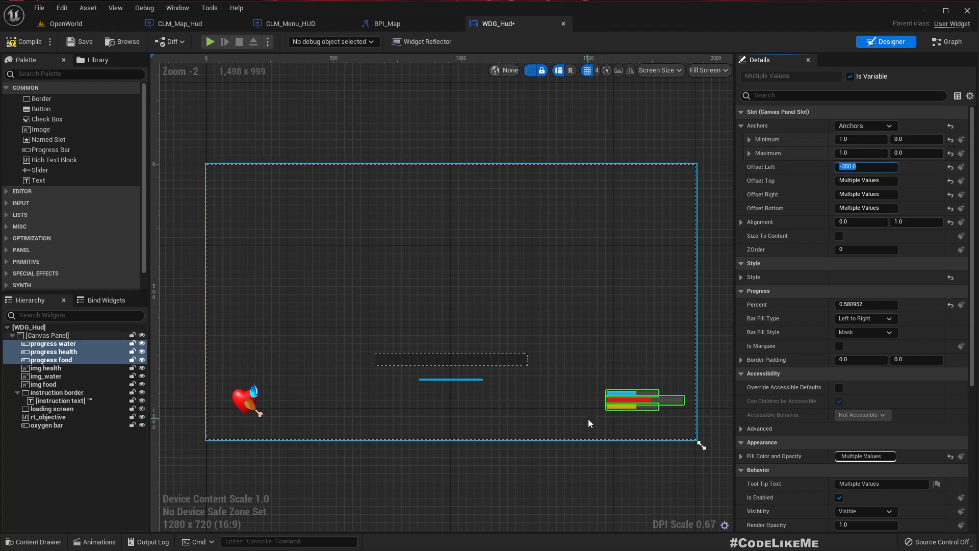
- Set the bar fill type of the water, health and food progress bars to Right to Left
scroll(589, 418, "up", 1)
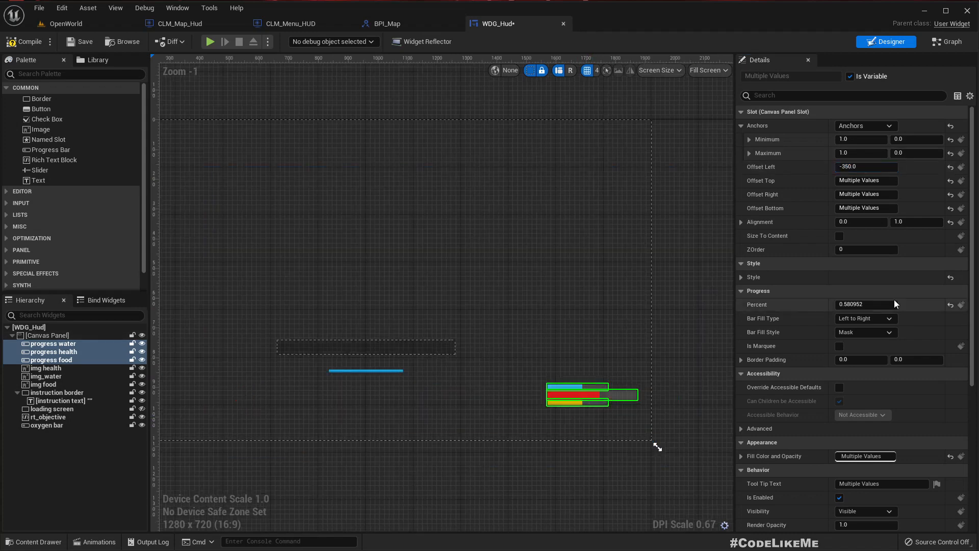
left_click(858, 318)
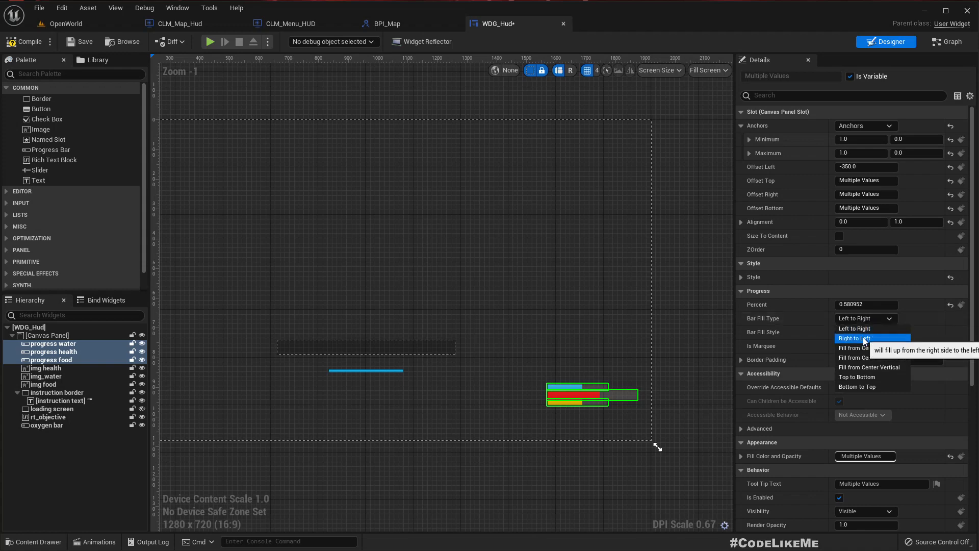
left_click(864, 338)
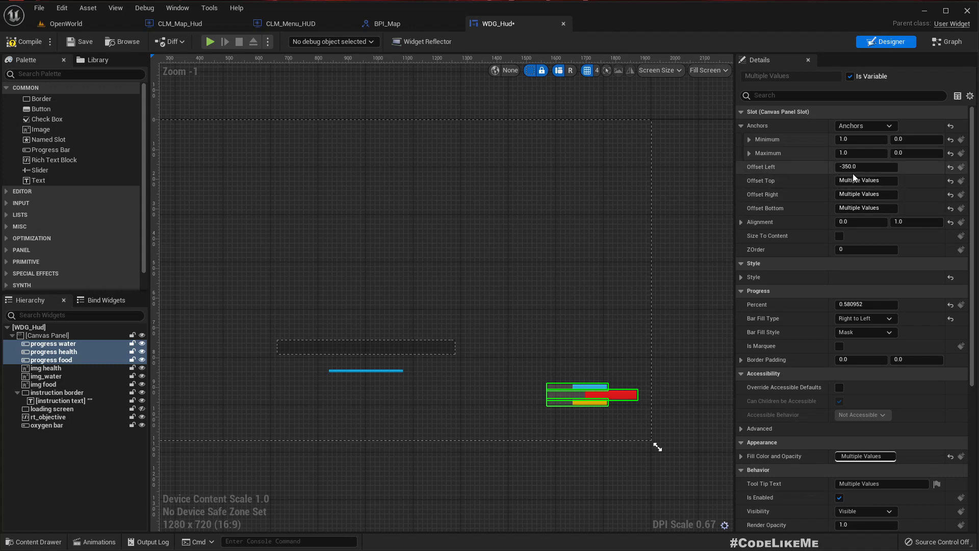
- Try a Position X of -250 on the water progress bar and on the food progress bar
left_click(561, 387)
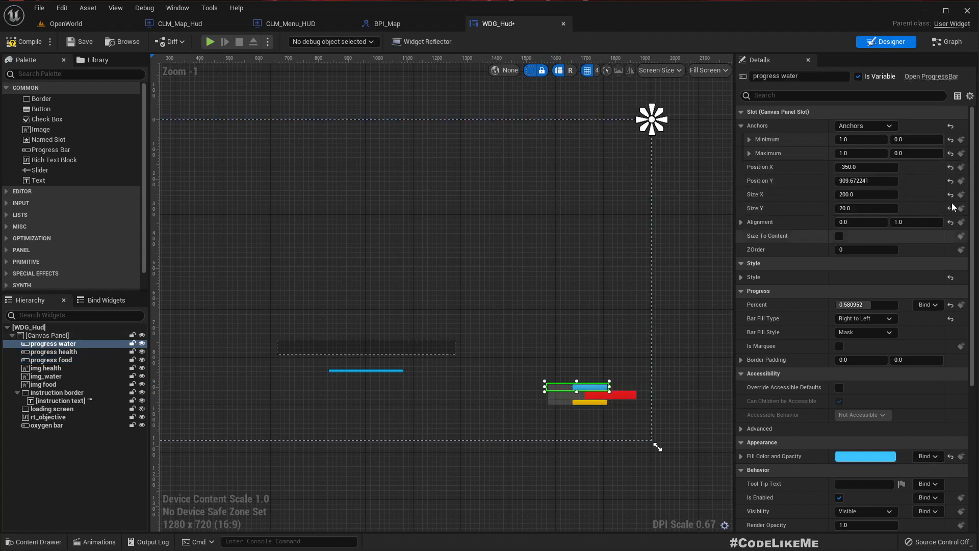
left_click(873, 167)
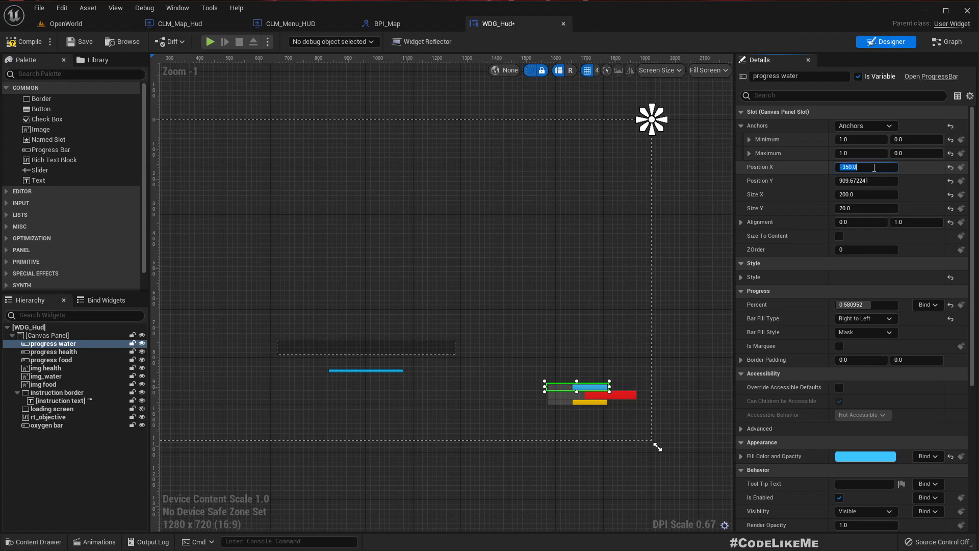
type("-250")
key("Return")
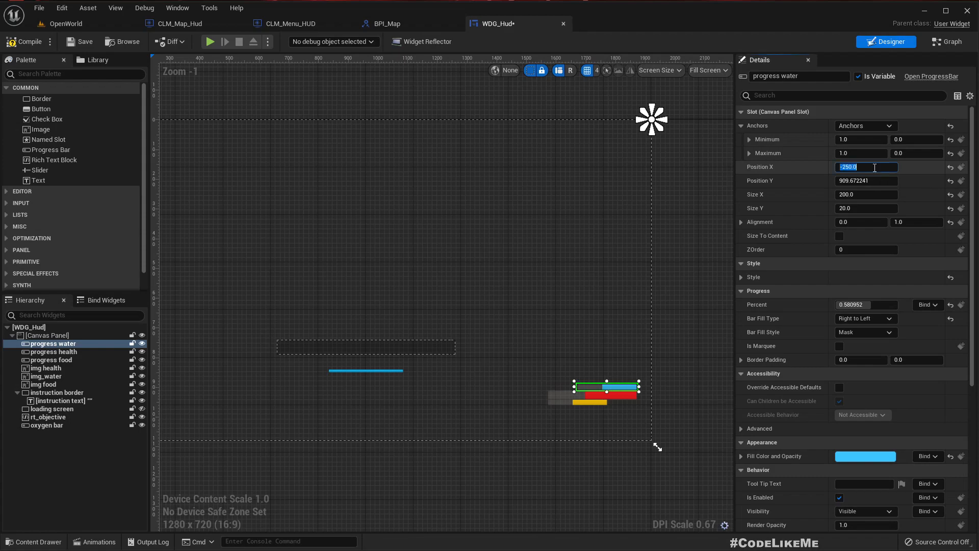
scroll(642, 417, "up", 7)
left_click(616, 382)
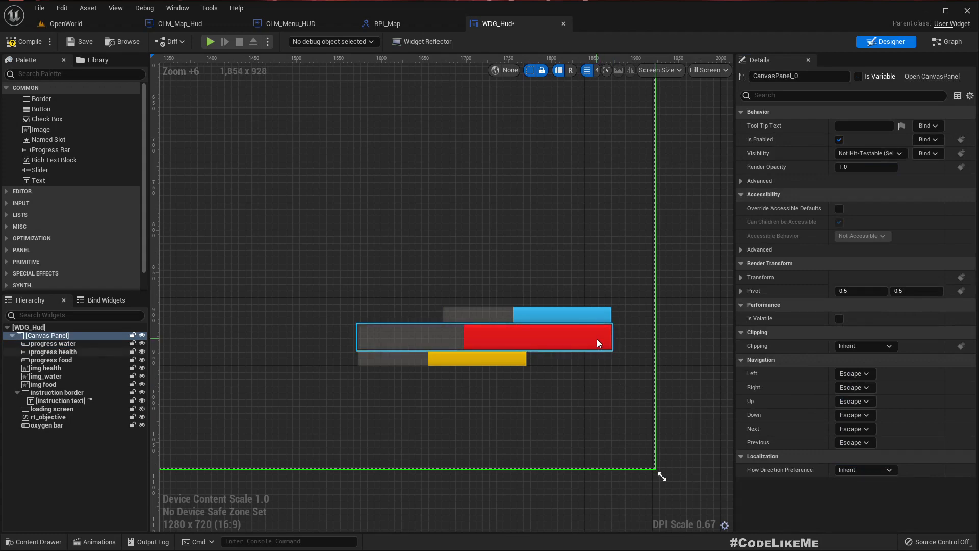
left_click(497, 363)
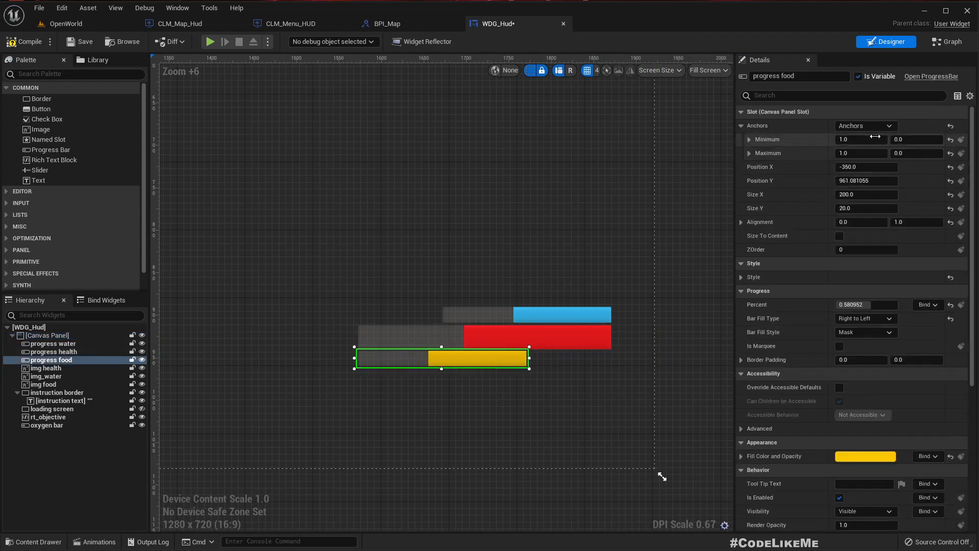
left_click(874, 169)
type("-")
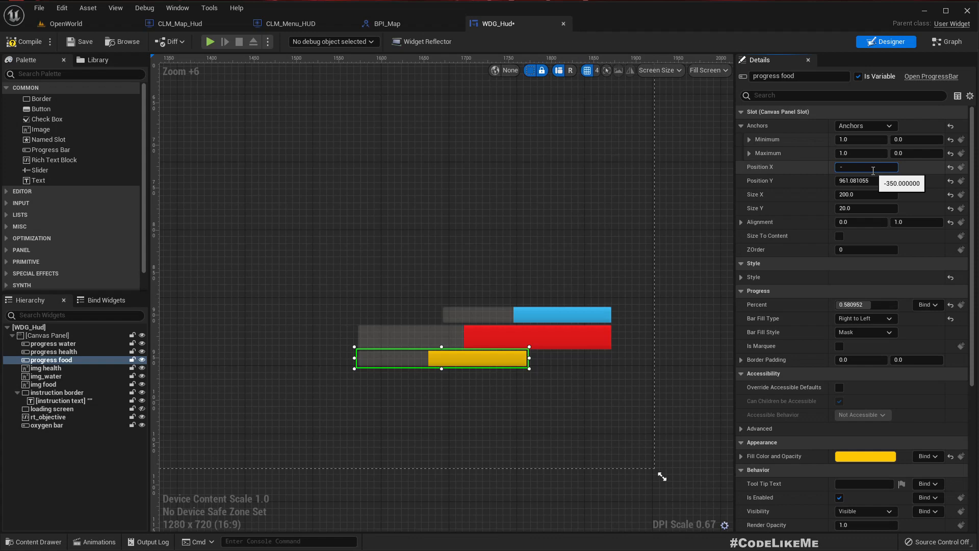
type("250")
key("Return")
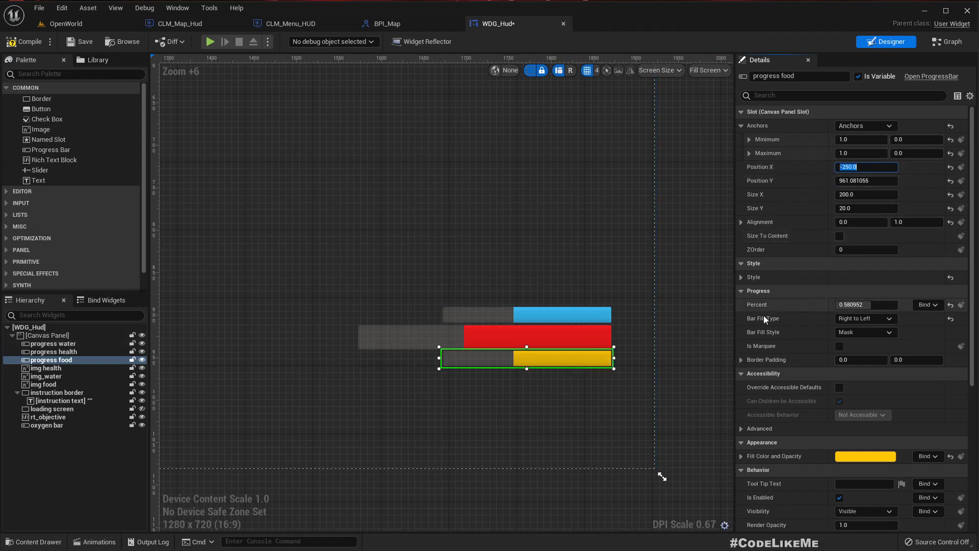
- Return the food and water progress bars to a Position X of -350
scroll(597, 401, "down", 4)
right_click_drag(379, 405, 692, 364)
scroll(427, 364, "down", 4)
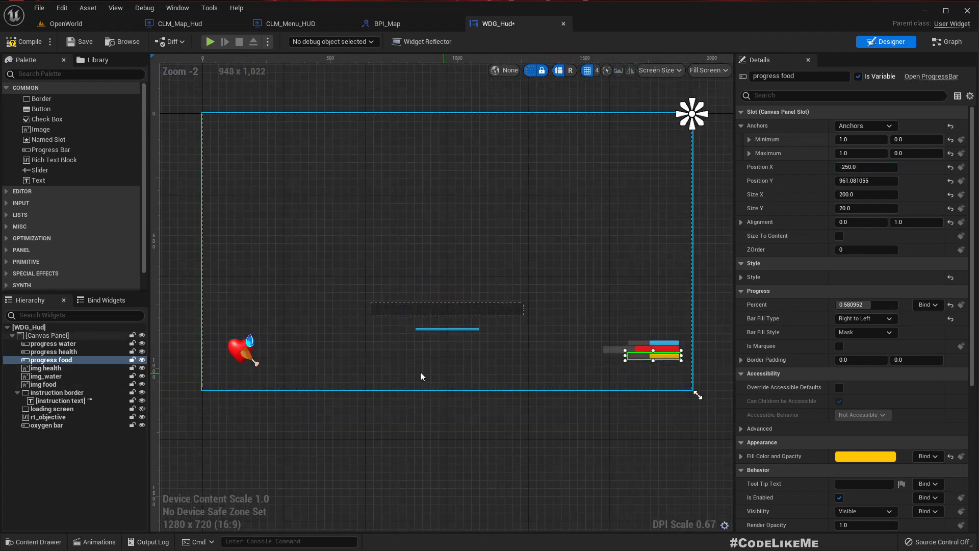
right_click_drag(530, 374, 501, 374)
scroll(625, 375, "up", 2)
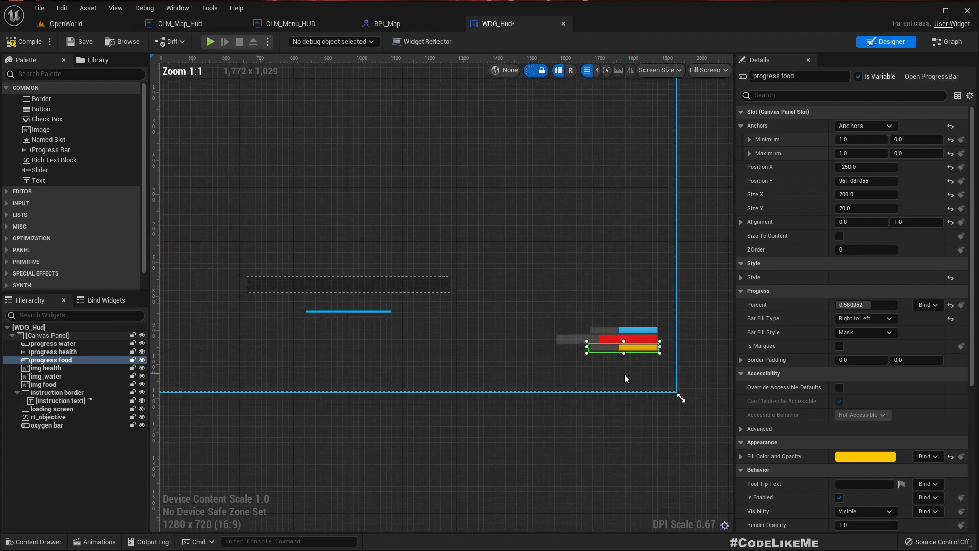
left_click(872, 167)
type("-35")
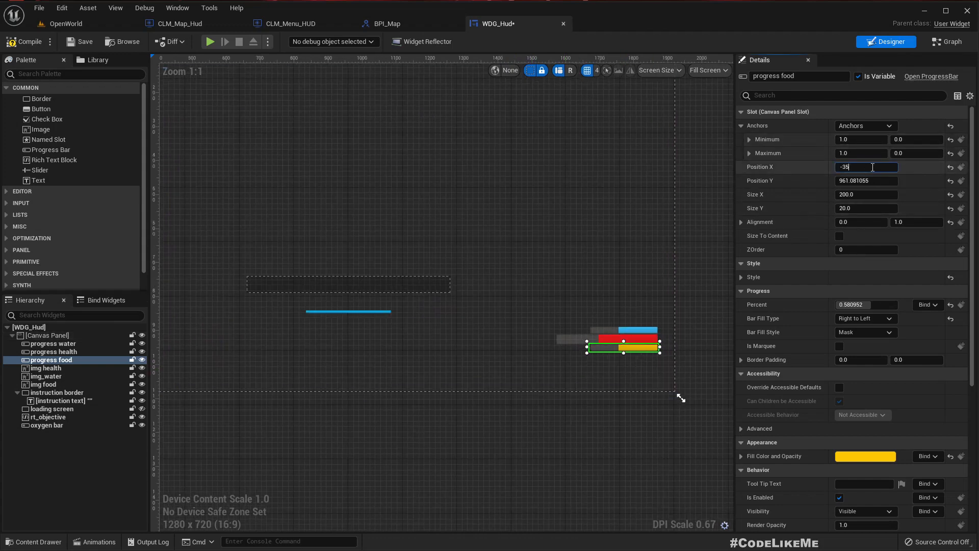
type("0")
key("Return")
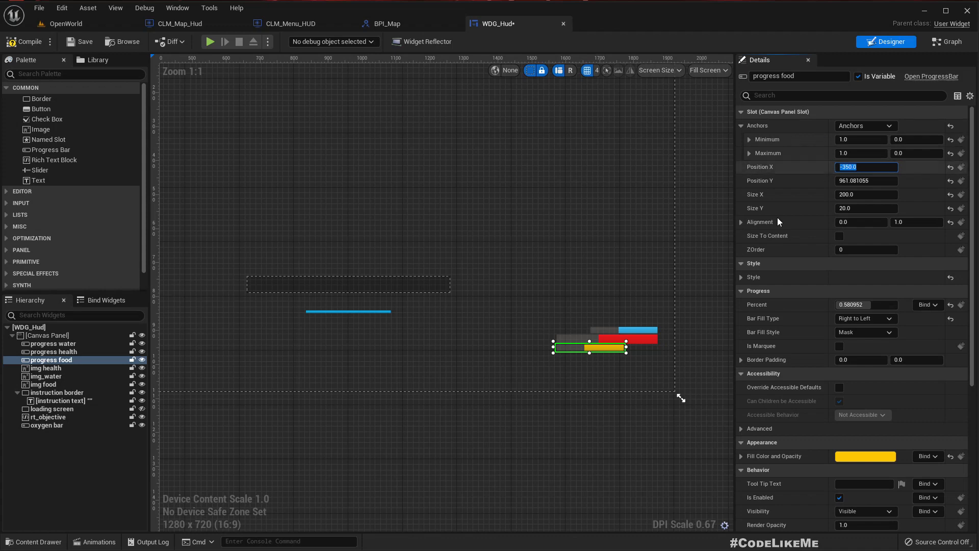
left_click(638, 330)
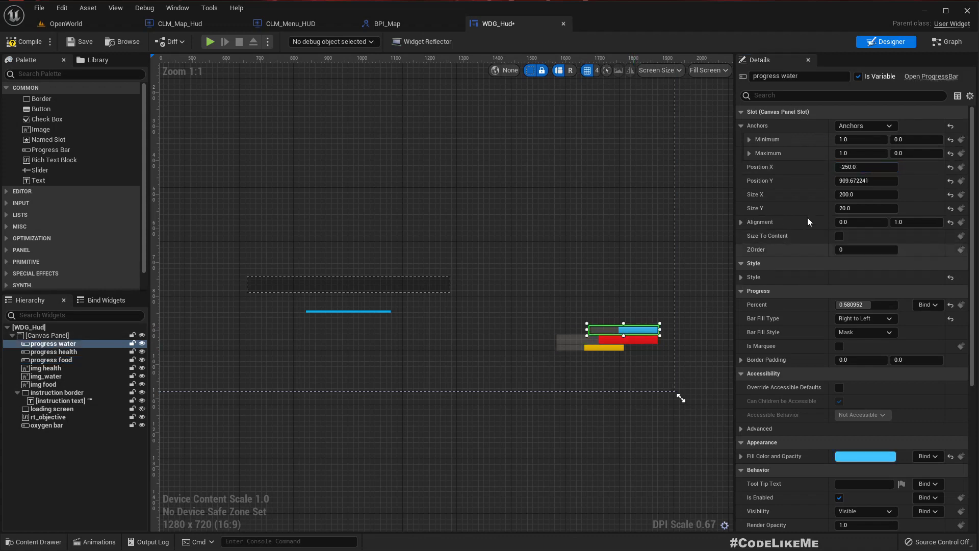
left_click(863, 167)
type("-")
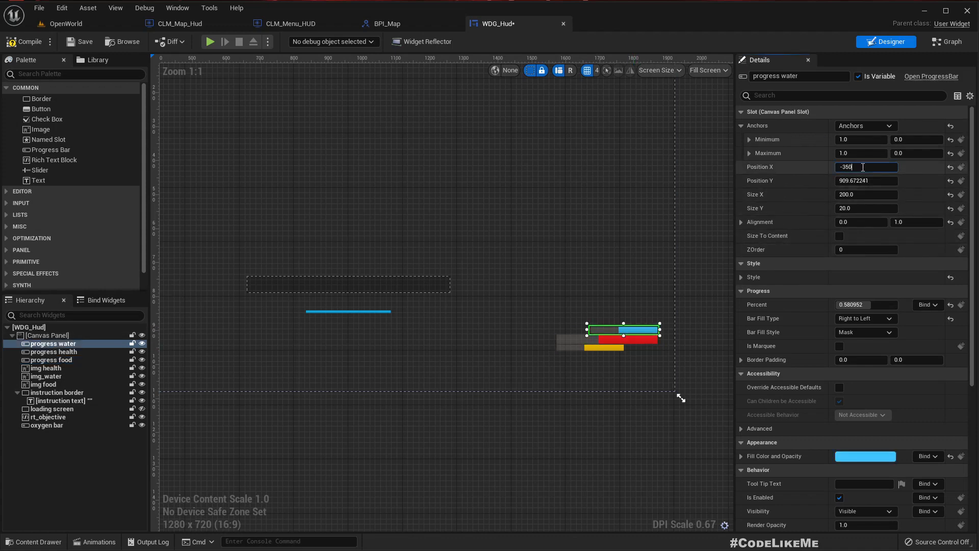
type("350")
key("Return")
- Set the health progress bar's Position X to -450 and deselect it
left_click(630, 339)
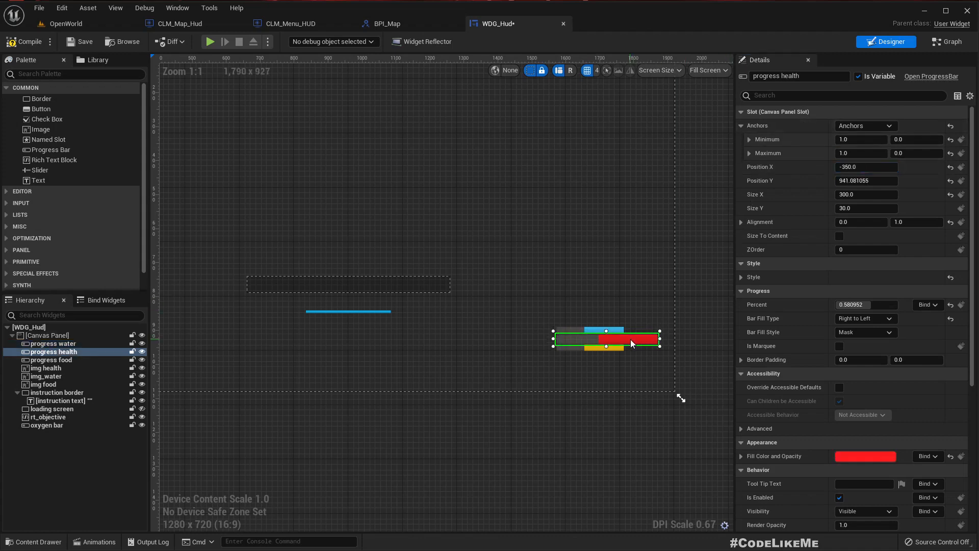
left_click(876, 167)
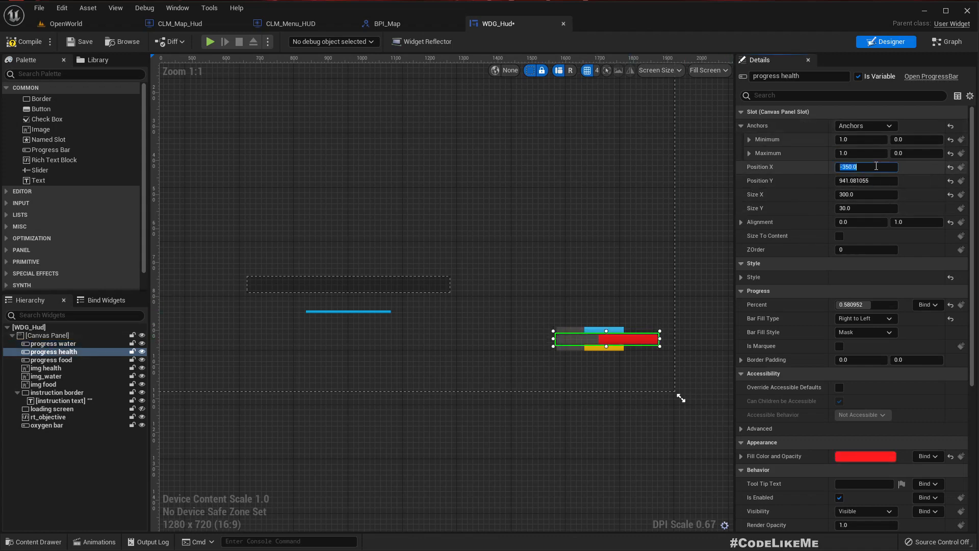
type("-450")
key("Return")
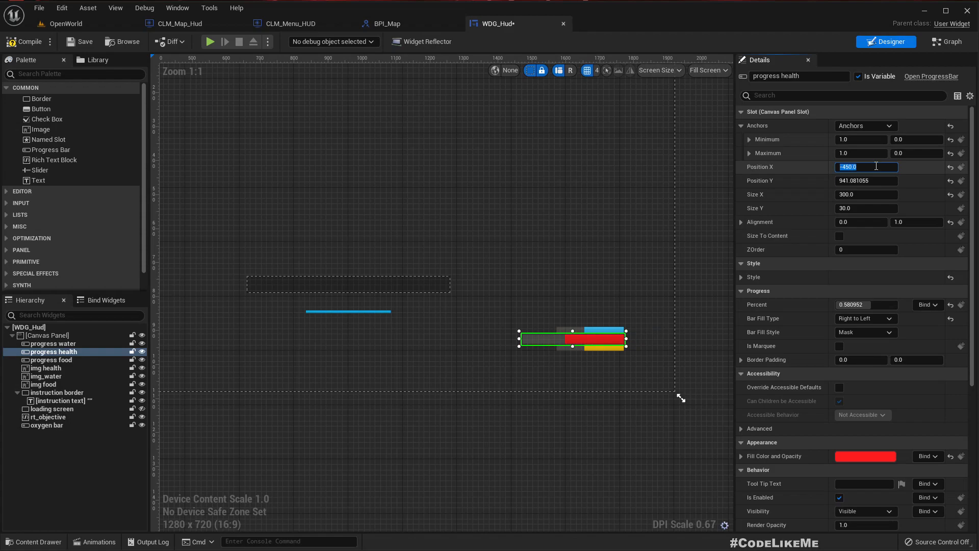
left_click(616, 380)
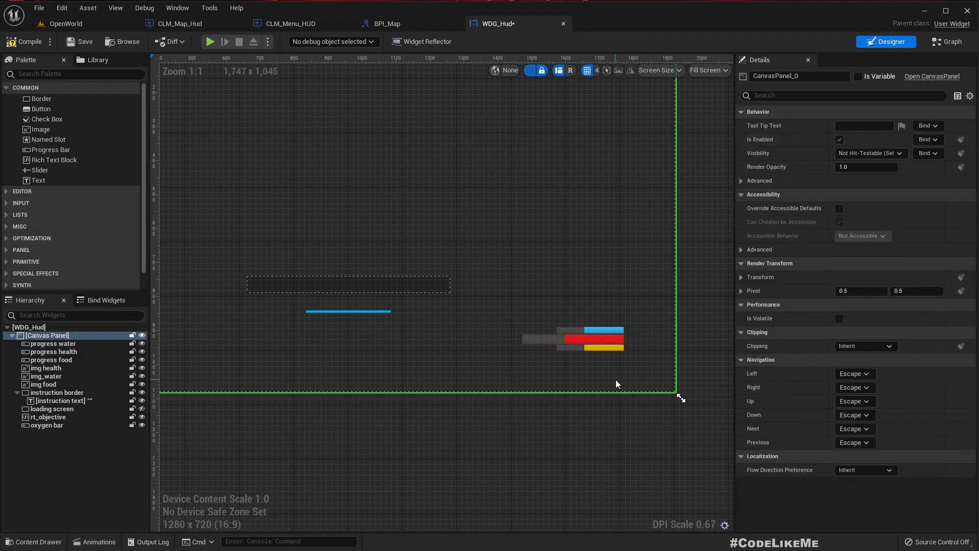
- Anchor the heart image, img health, to the top-right corner of the canvas
scroll(588, 358, "down", 2)
left_click(235, 339)
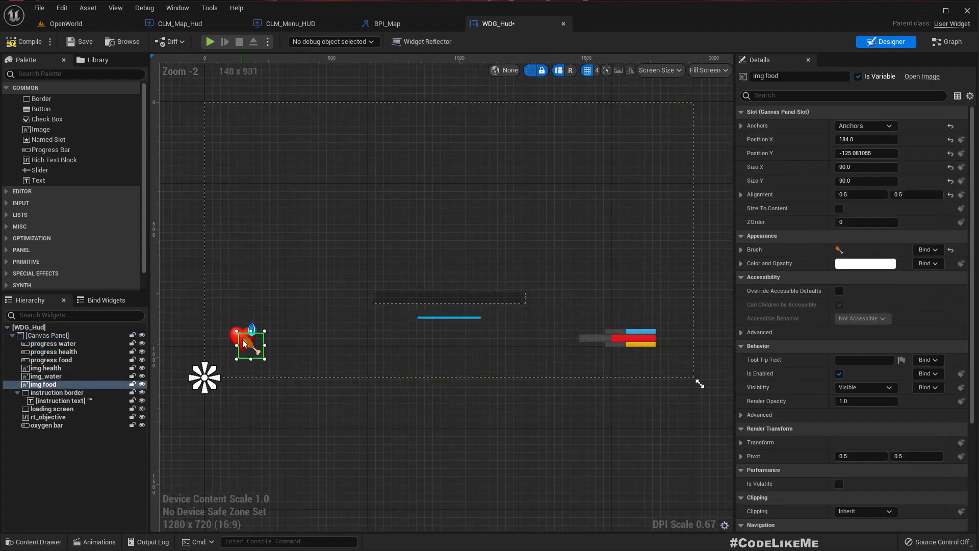
left_click(234, 339)
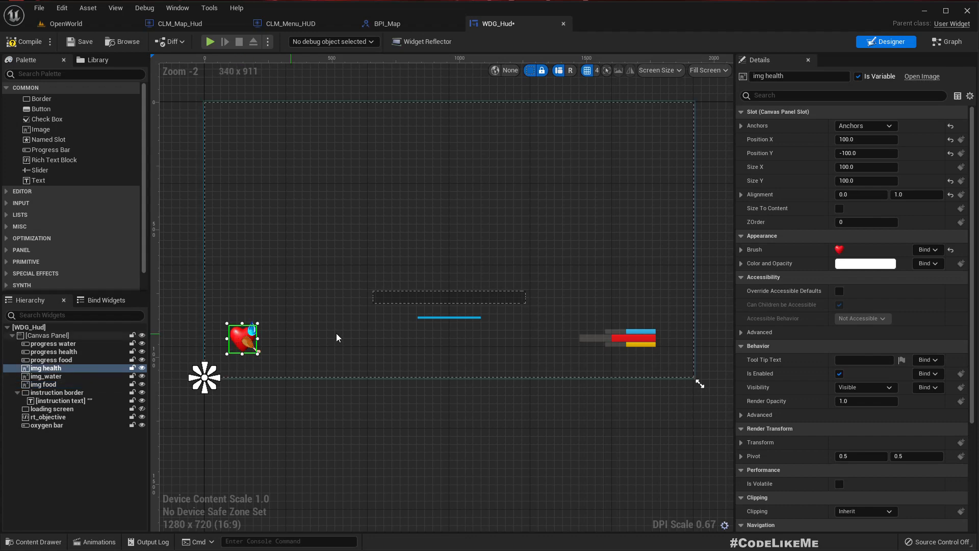
left_click(858, 127)
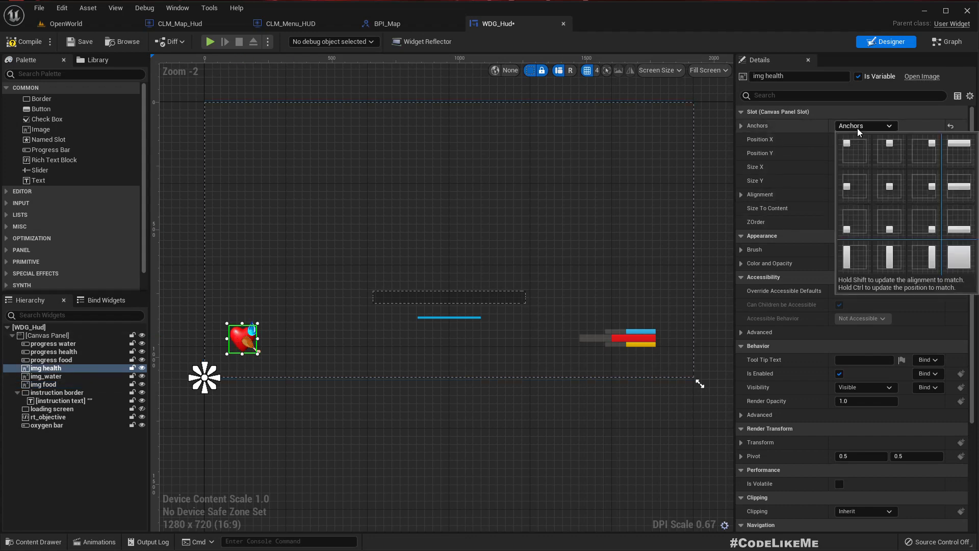
left_click(929, 154)
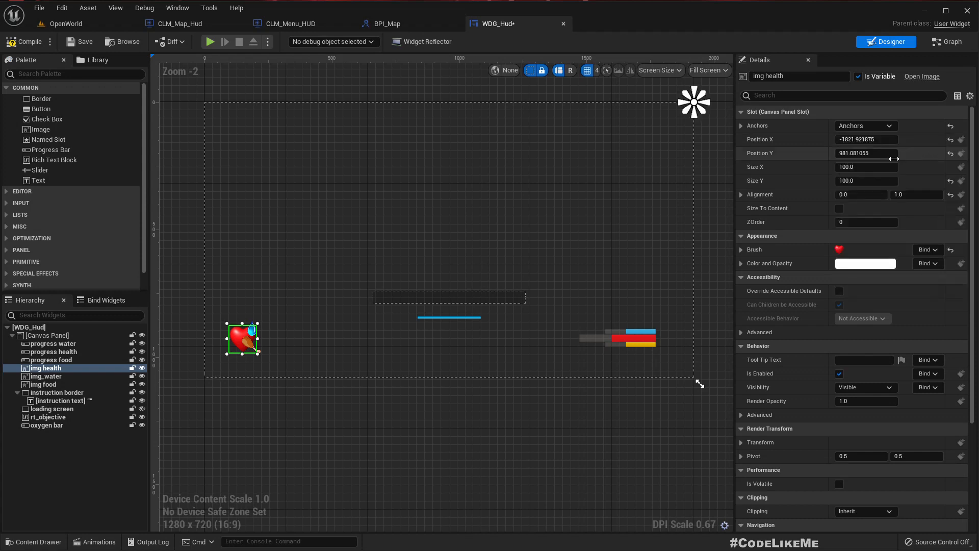
- Try Position X values such as -150 and -200 on the heart image and settle on -175
left_click(874, 142)
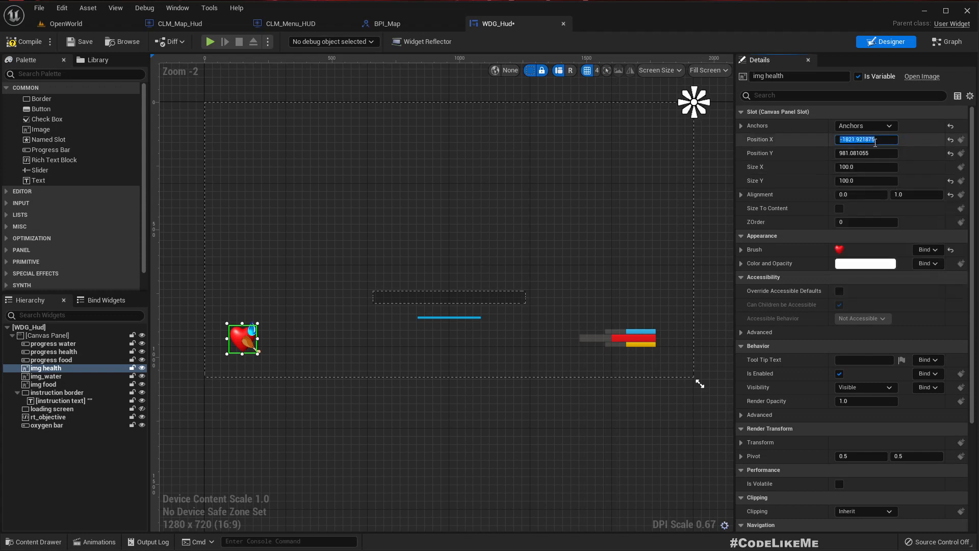
type("-")
key("Return")
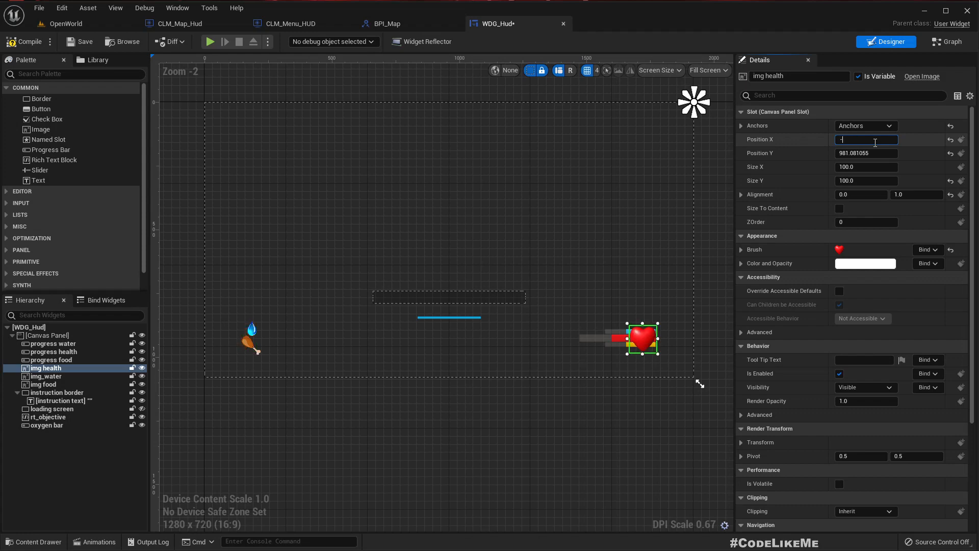
type("-150")
key("Return")
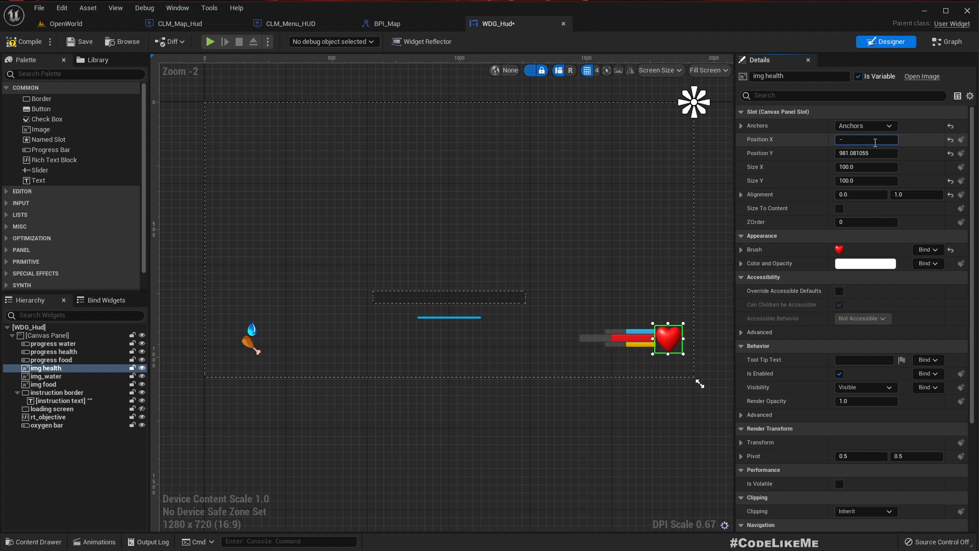
type("-200")
key("Return")
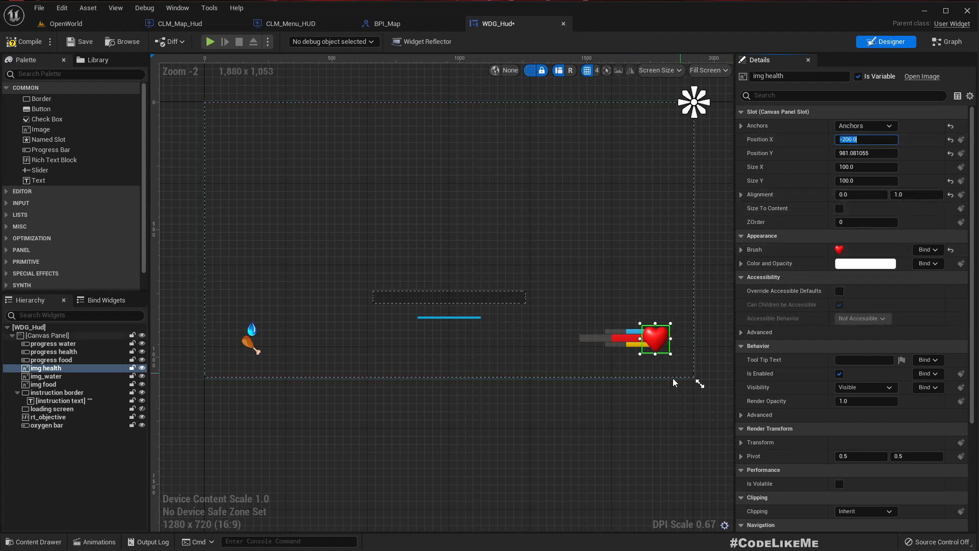
scroll(672, 376, "up", 4)
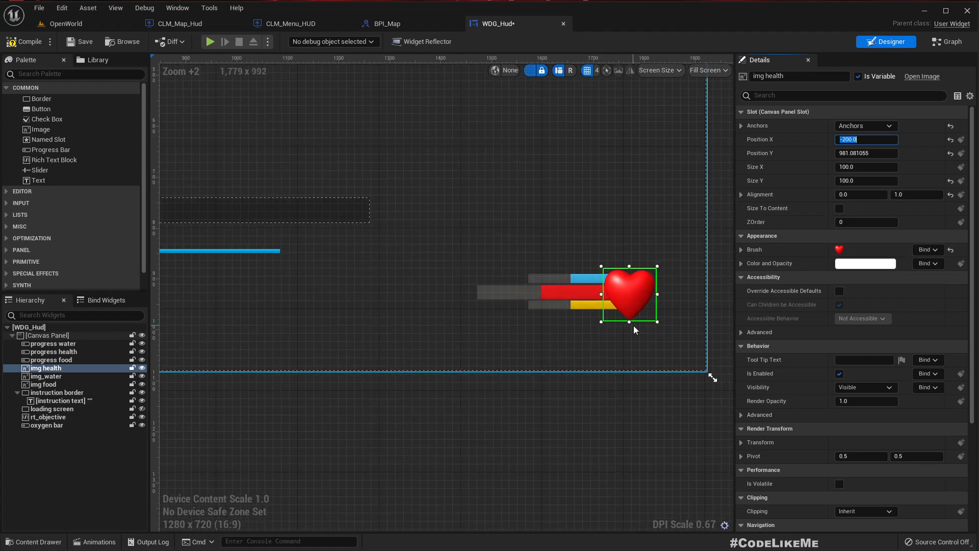
type("-175")
key("Return")
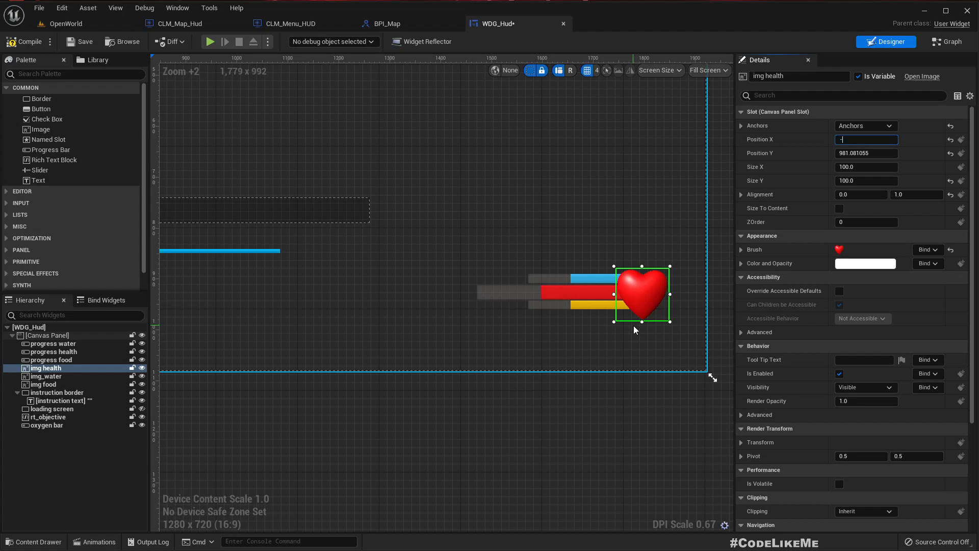
type("-150")
key("Return")
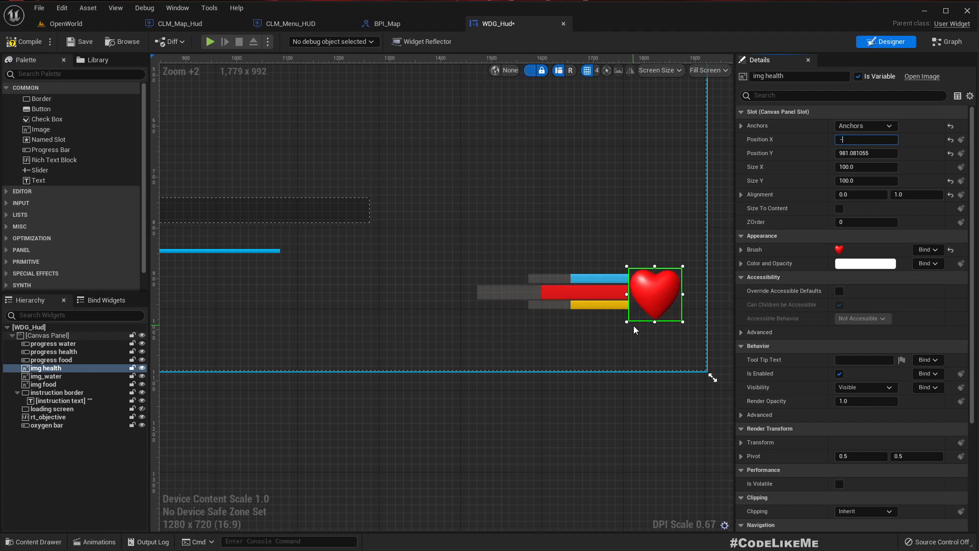
type("-175")
key("Return")
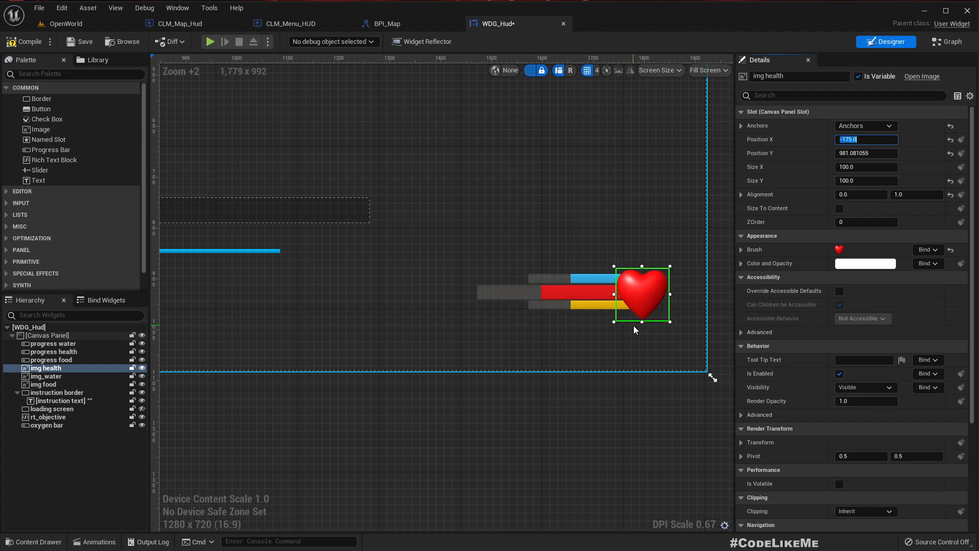
- Anchor the water and food images together to the top-right corner of the canvas
right_click_drag(353, 336, 467, 305)
scroll(467, 306, "down", 3)
right_click_drag(313, 311, 389, 309)
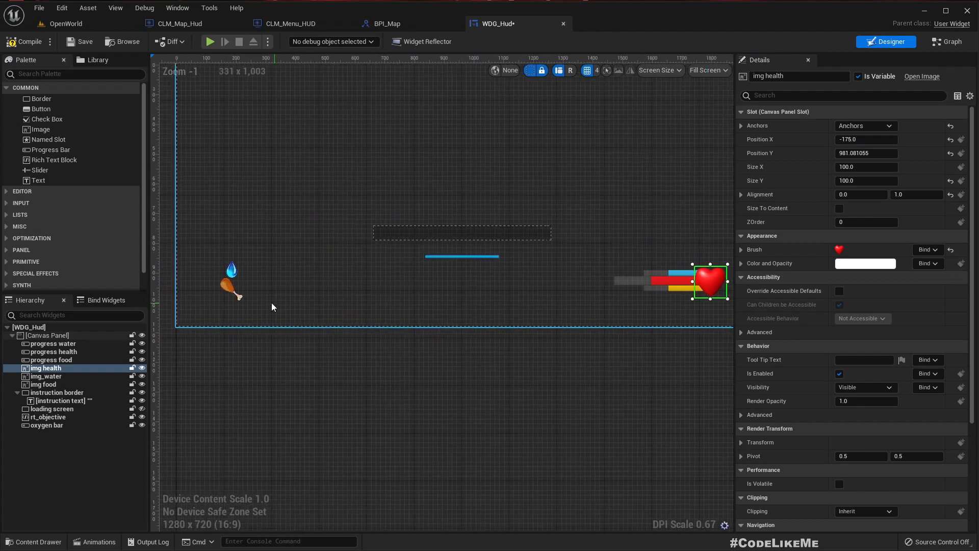
left_click(231, 290)
left_click(236, 269, "ctrl")
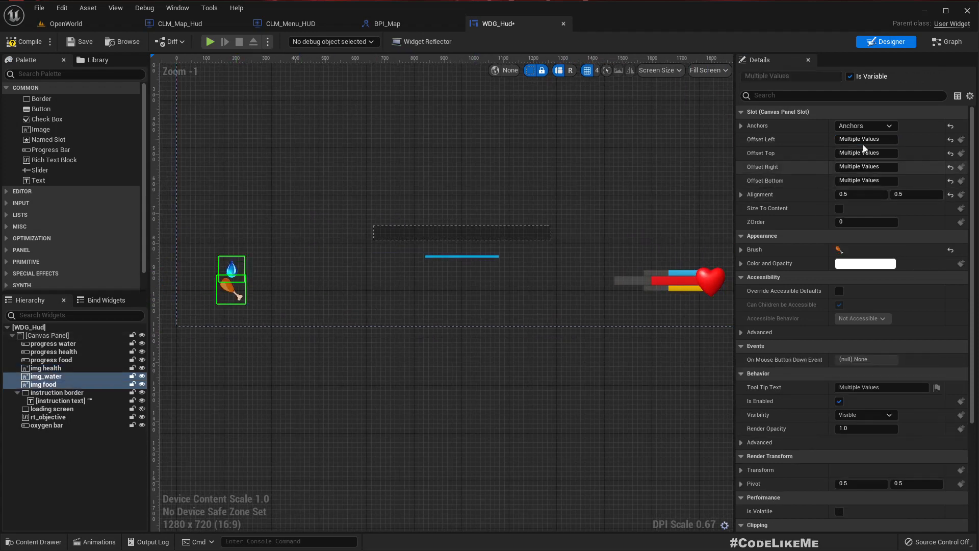
left_click(866, 126)
left_click(934, 143)
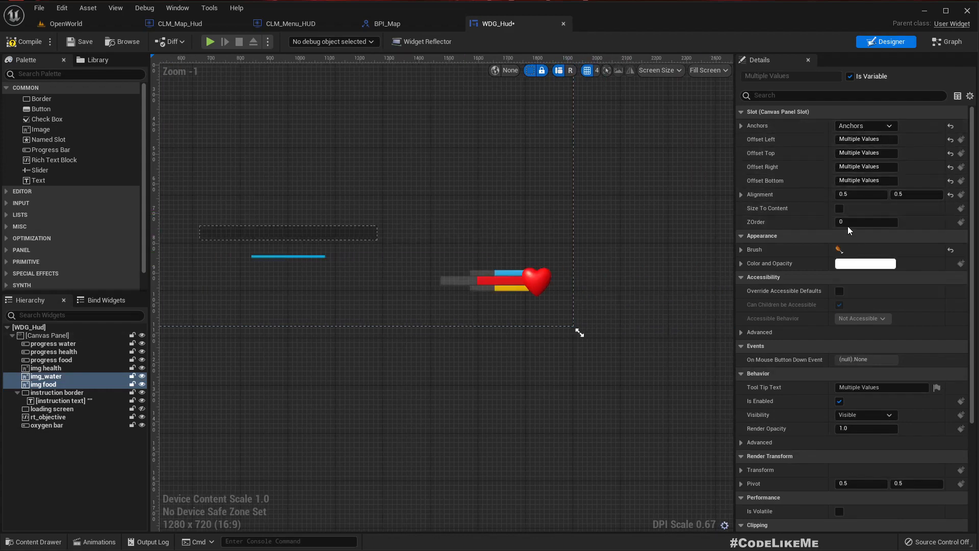
- Try Offset Left values of -150 and -200 on the water and food images, settle on -175, and deselect them
left_click(885, 138)
type("-")
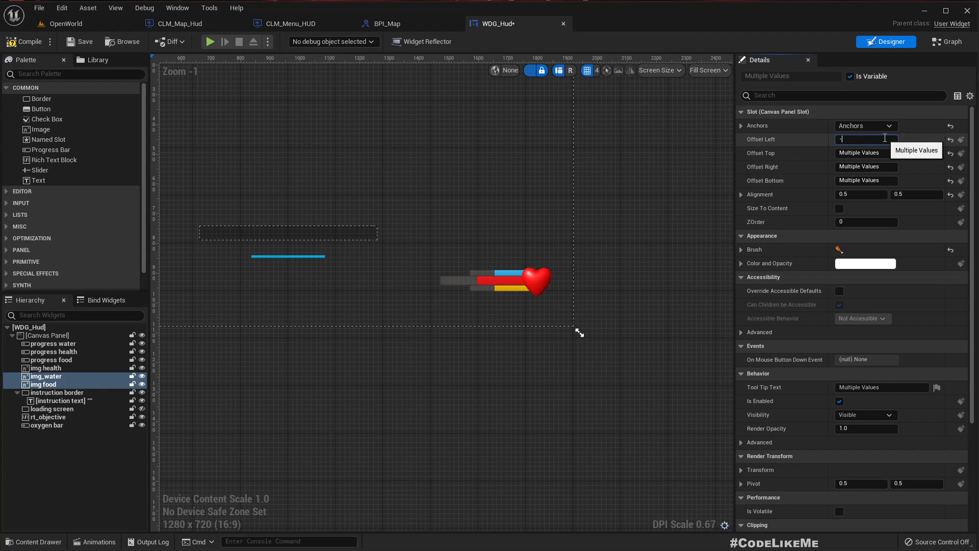
type("150")
key("Return")
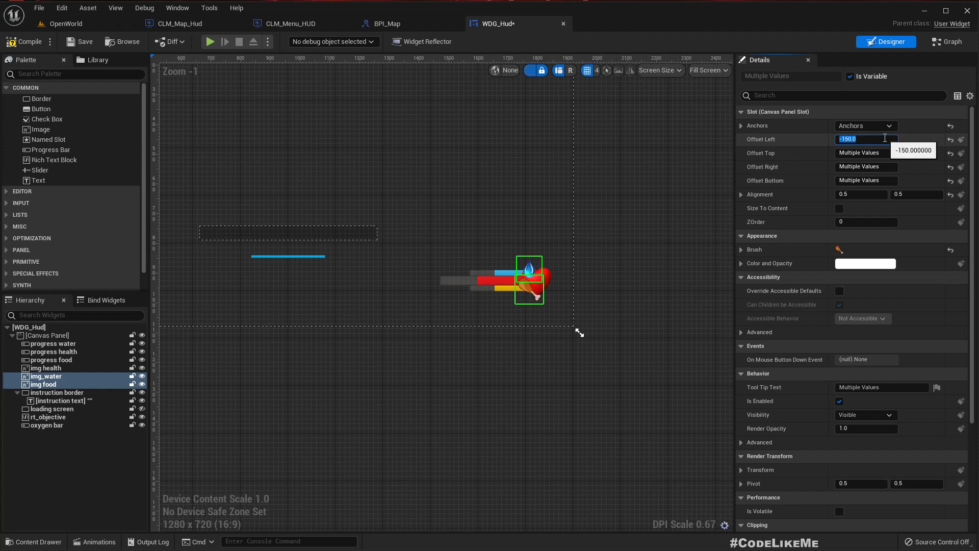
type("-200")
key("Return")
type("-175")
key("Return")
left_click(544, 298)
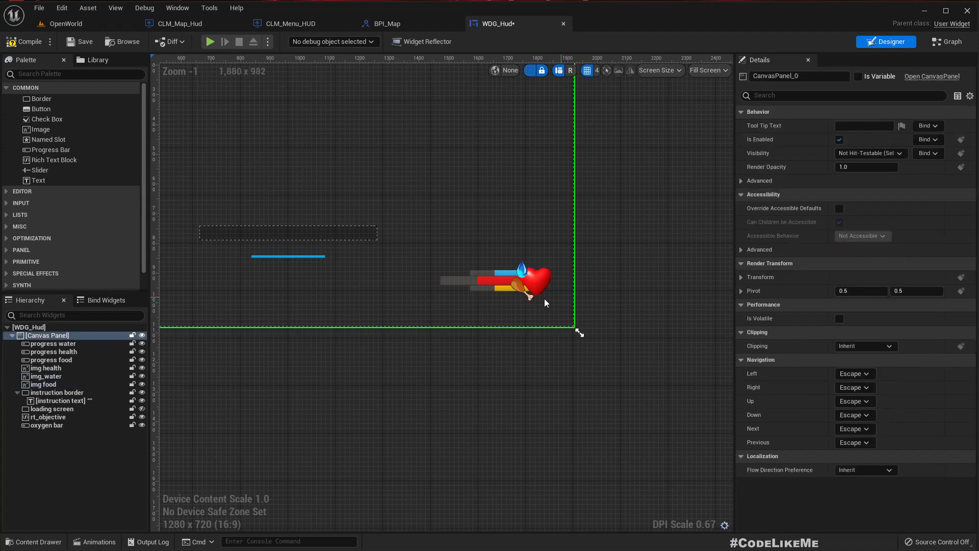
- Set the food image's Position X to -160 and deselect it
scroll(536, 301, "up", 3)
left_click(505, 277)
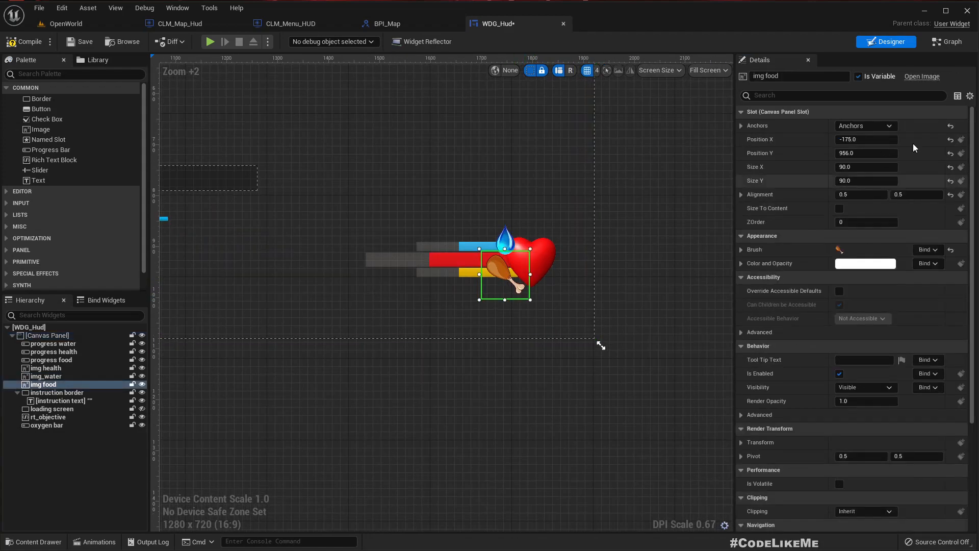
left_click(868, 141)
type("-")
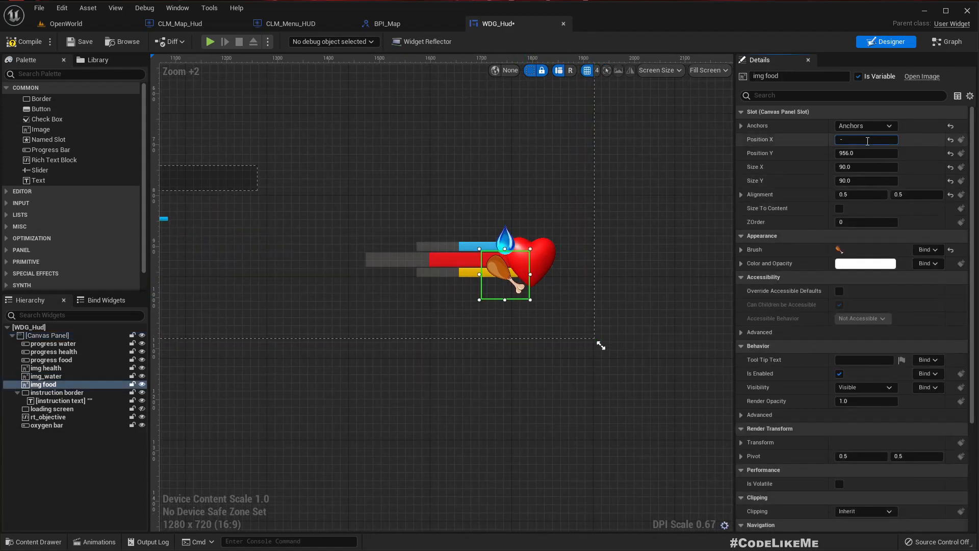
type("160")
key("Return")
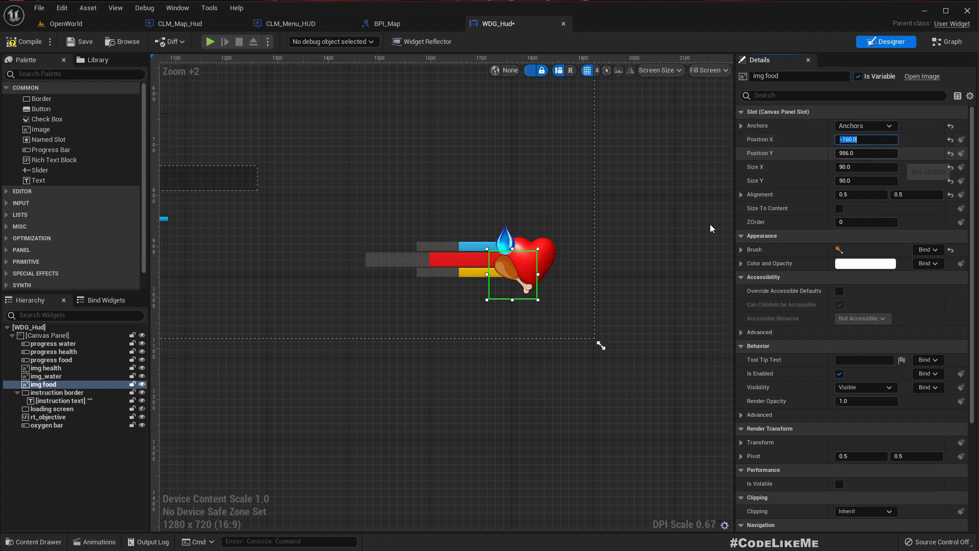
left_click(625, 289)
scroll(626, 289, "down", 4)
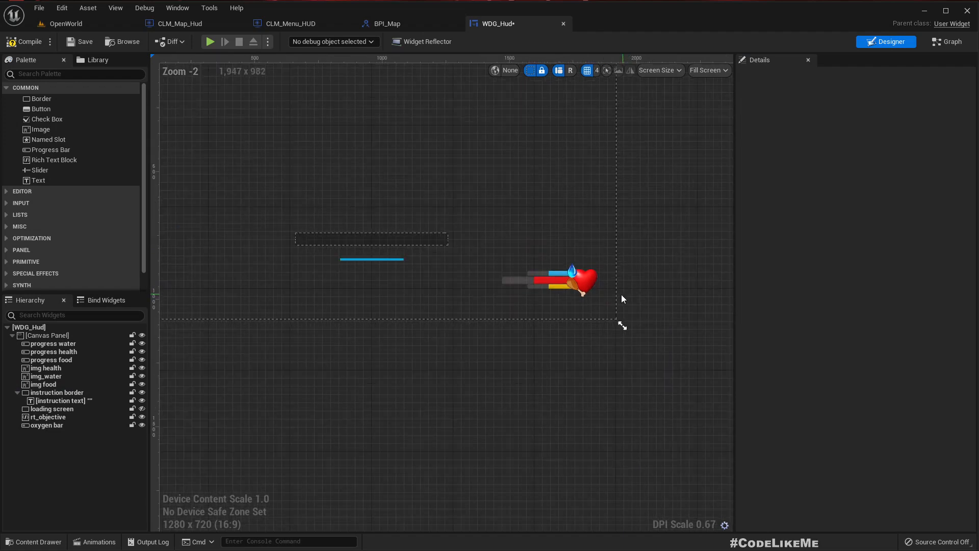
scroll(619, 295, "down", 2)
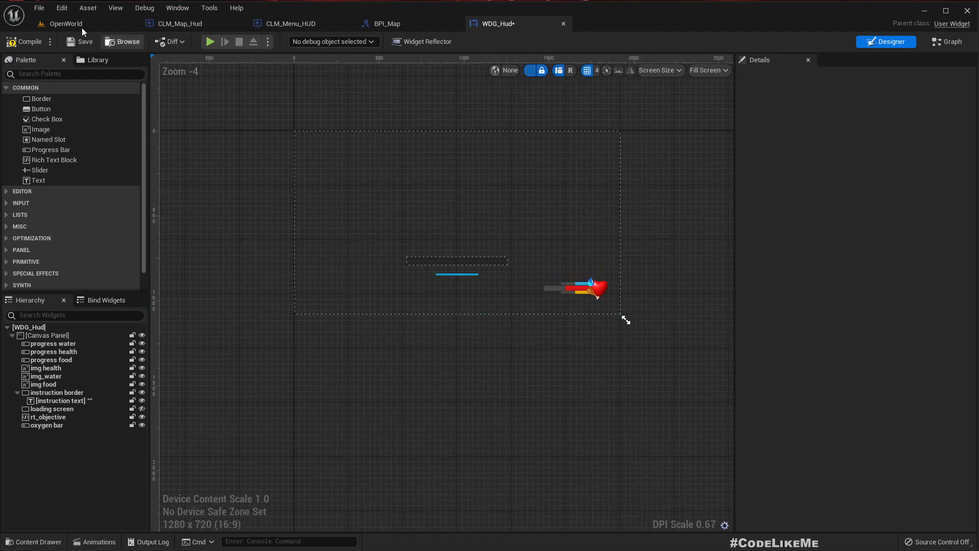
- Play the OpenWorld level full screen, move the character to check the status bars and minimap layout, and stop playing
left_click(66, 23)
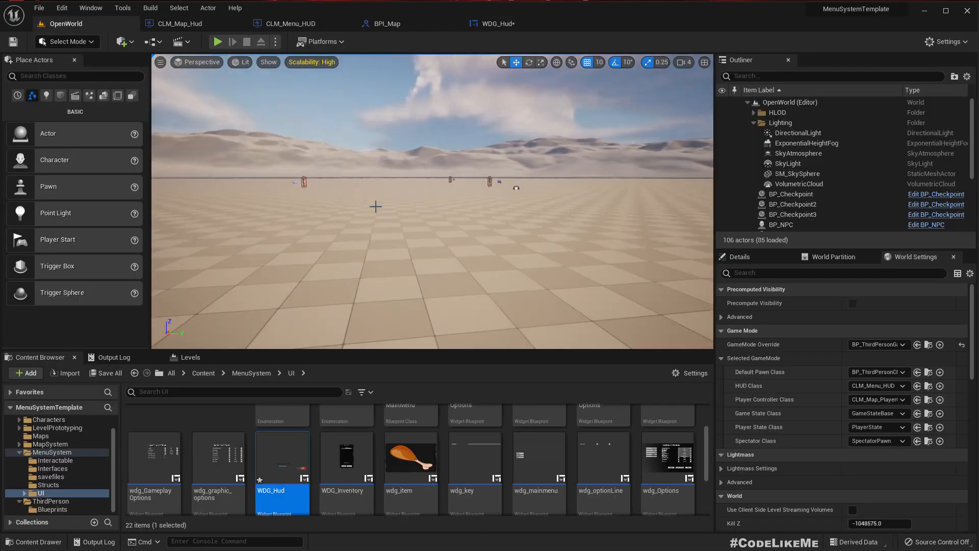
key("F11")
key("alt+p")
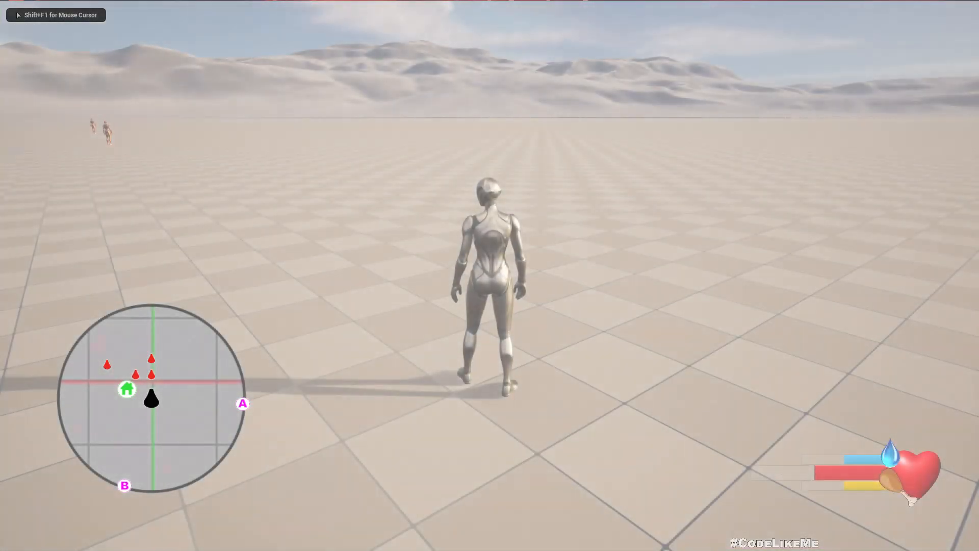
key("w")
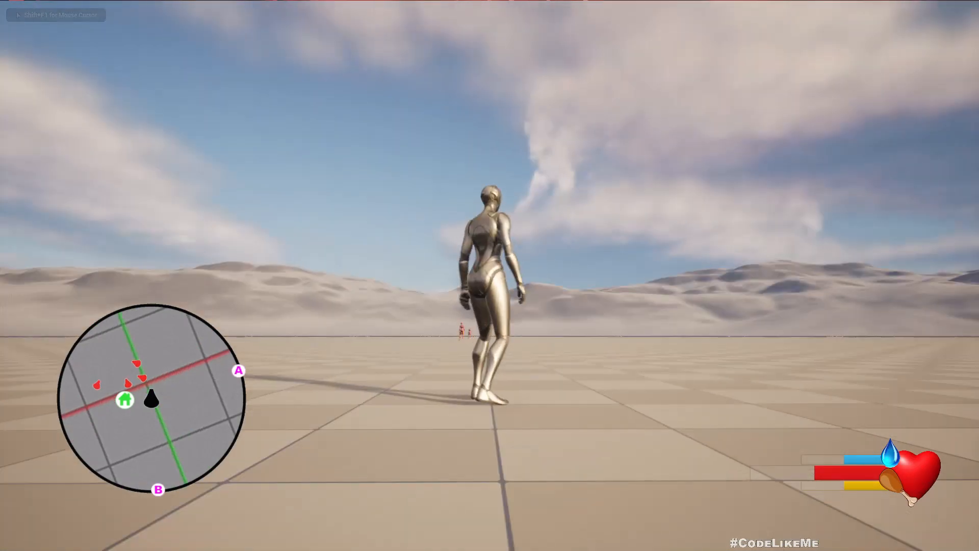
key("shift+F1")
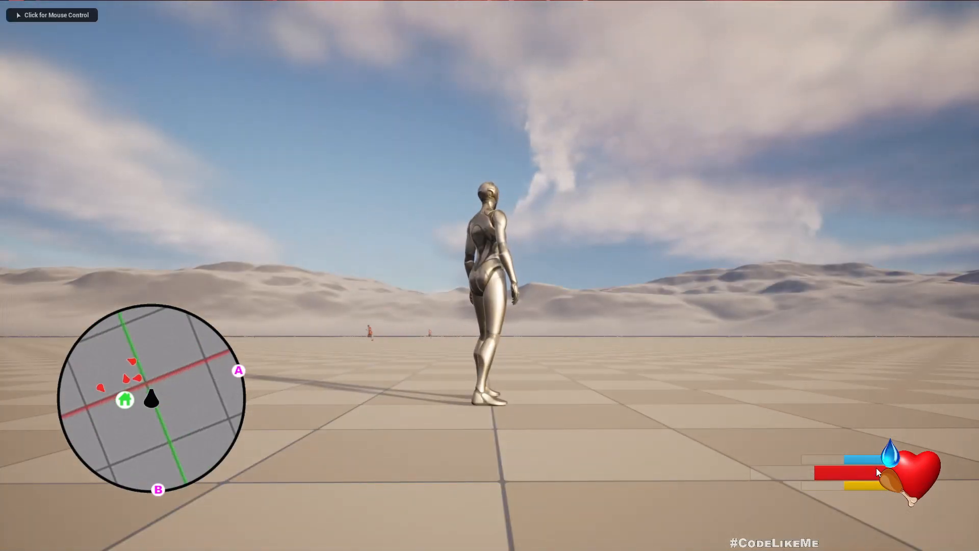
left_click(629, 342)
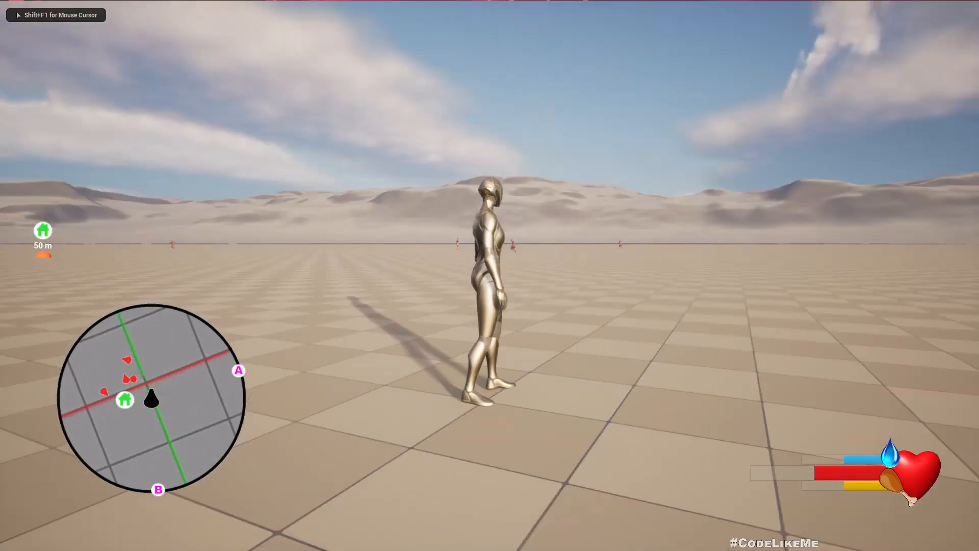
key("w")
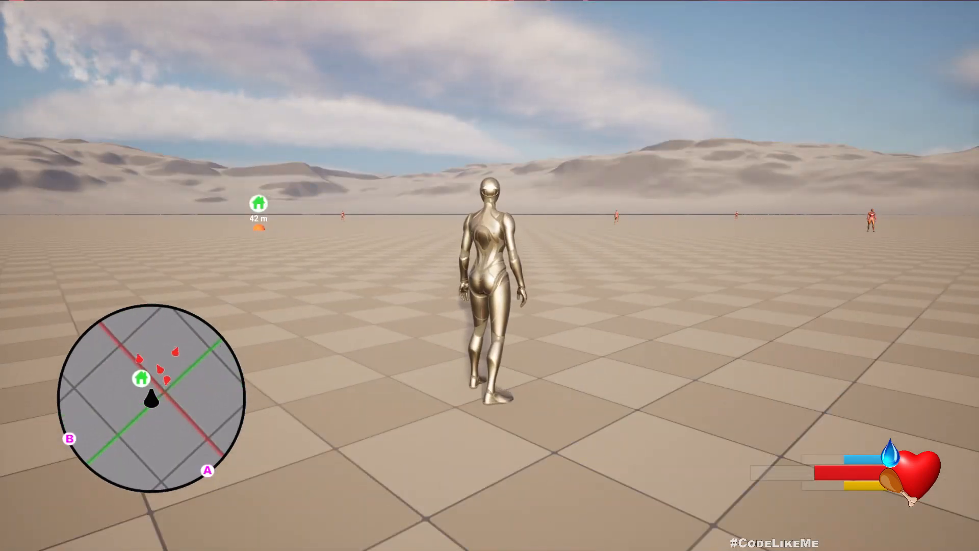
key("Escape")
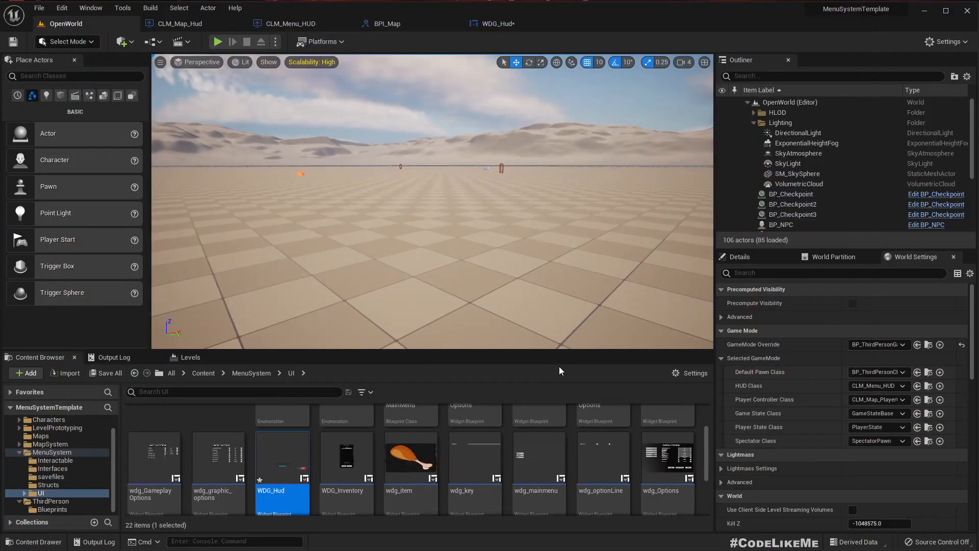
- Save all changes and close the CLM_Map_Hud, CLM_Menu_HUD, BPI_Map and WDG_Hud editors
key("ctrl+shift+s")
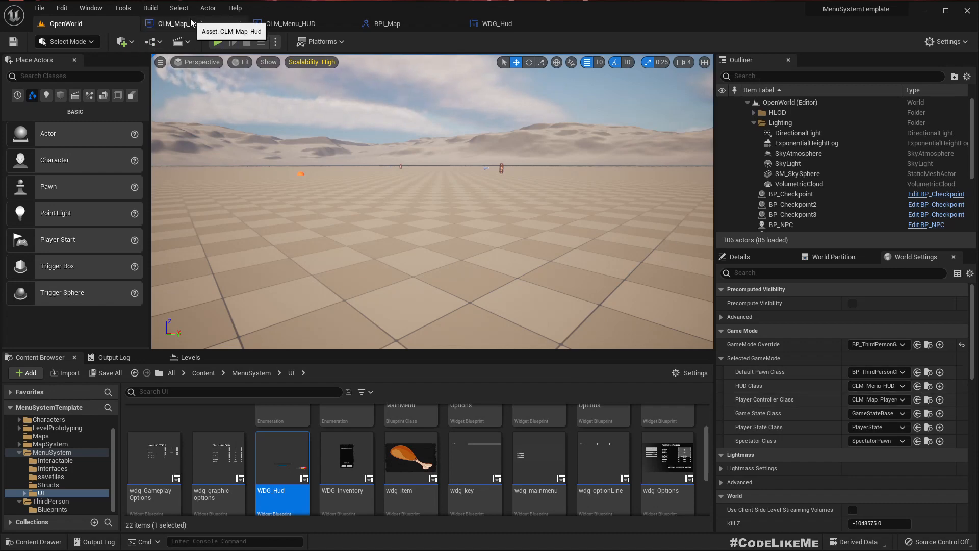
left_click(238, 25)
left_click(238, 25)
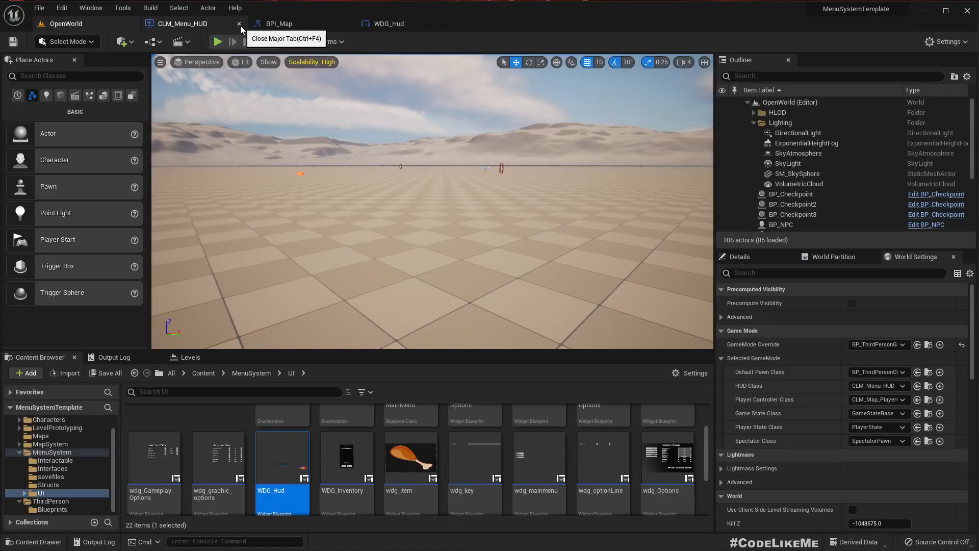
left_click(240, 26)
left_click(240, 26)
left_click(239, 24)
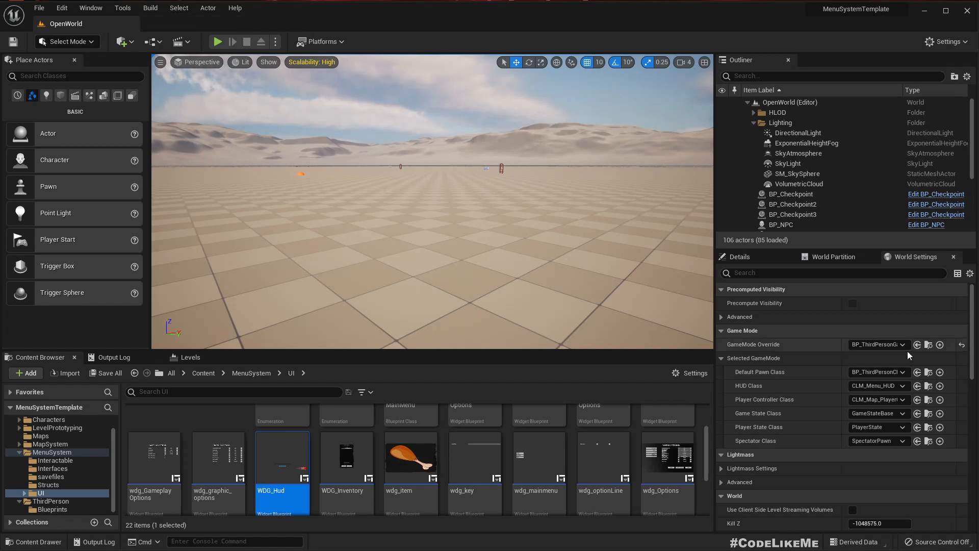
- Locate the level's HUD class in the MenuSystem folder and open the neighbouring CLM_Menu_PlayerController Blueprint
left_click(929, 386)
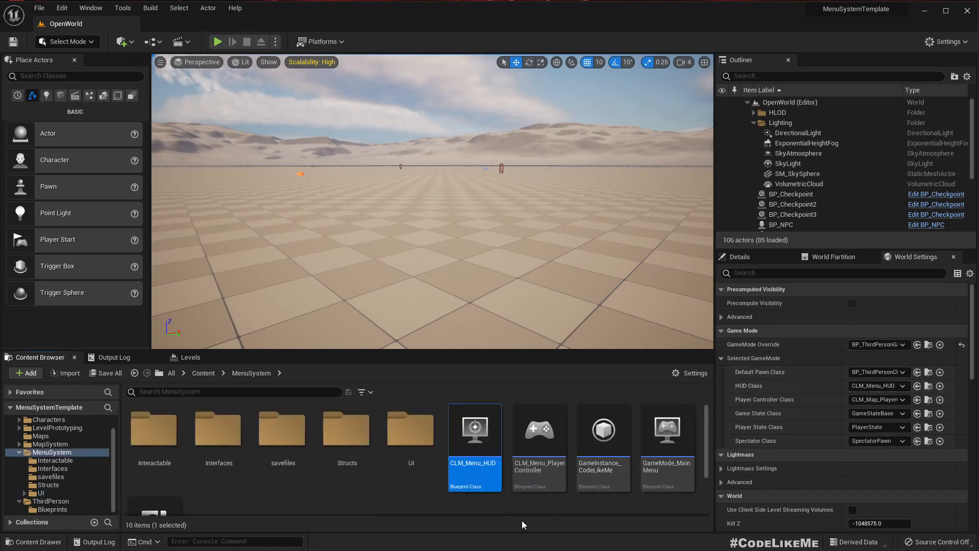
left_click(557, 480)
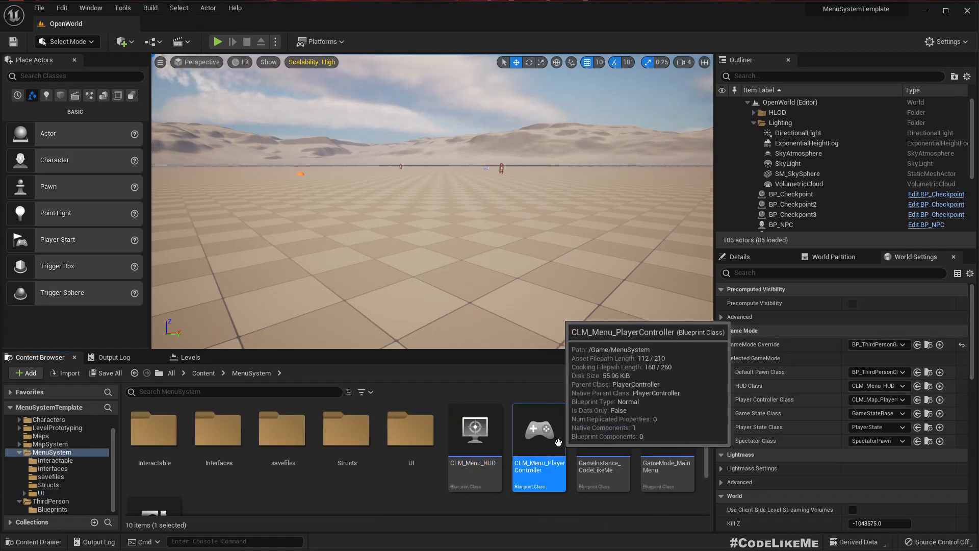
double_click(543, 442)
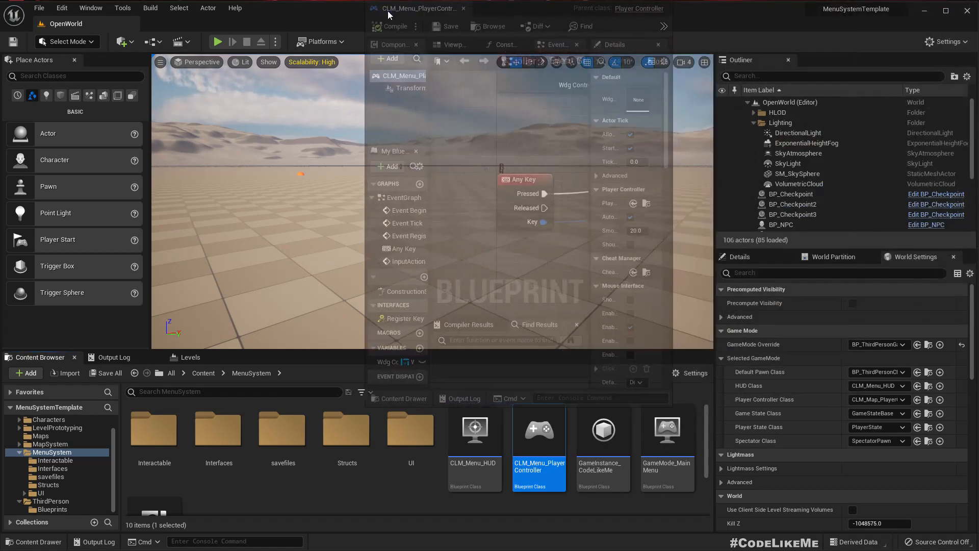
- Examine the key change, any-key and pause input logic in the CLM_Menu_PlayerController event graph
scroll(467, 219, "down", 4)
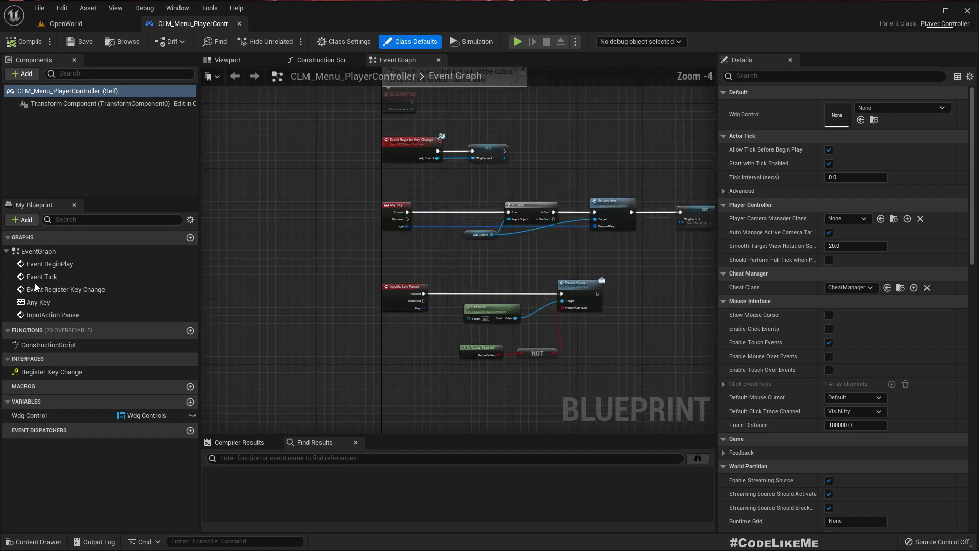
left_click(31, 372)
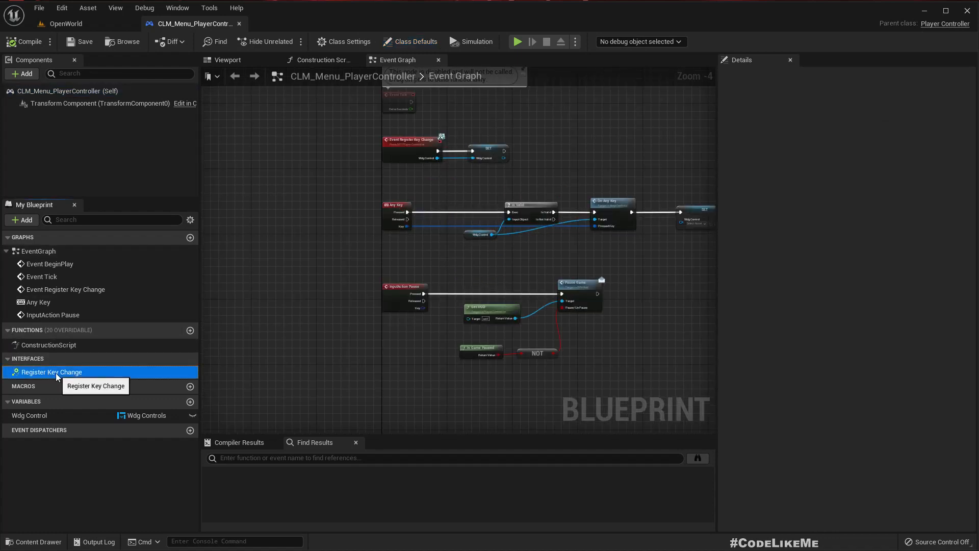
right_click_drag(432, 253, 357, 304)
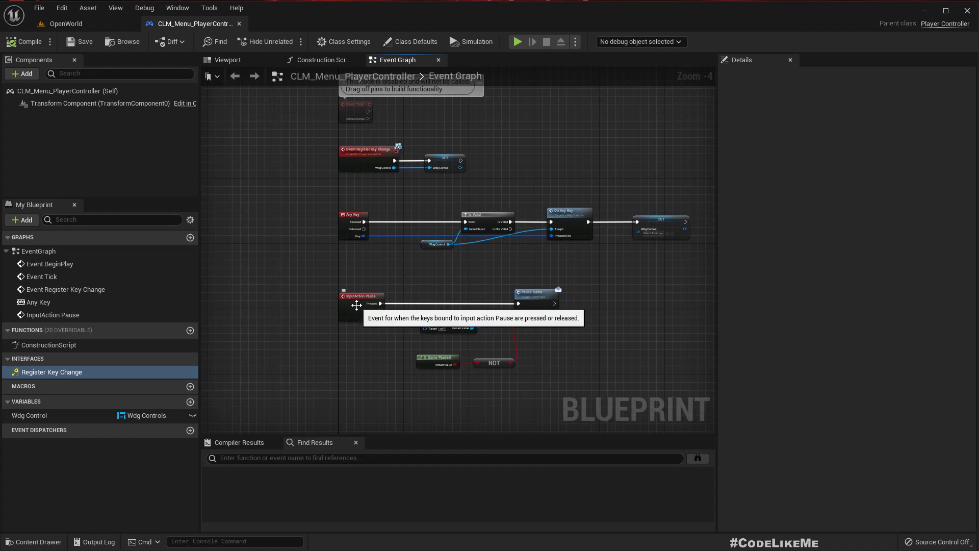
left_click(64, 24)
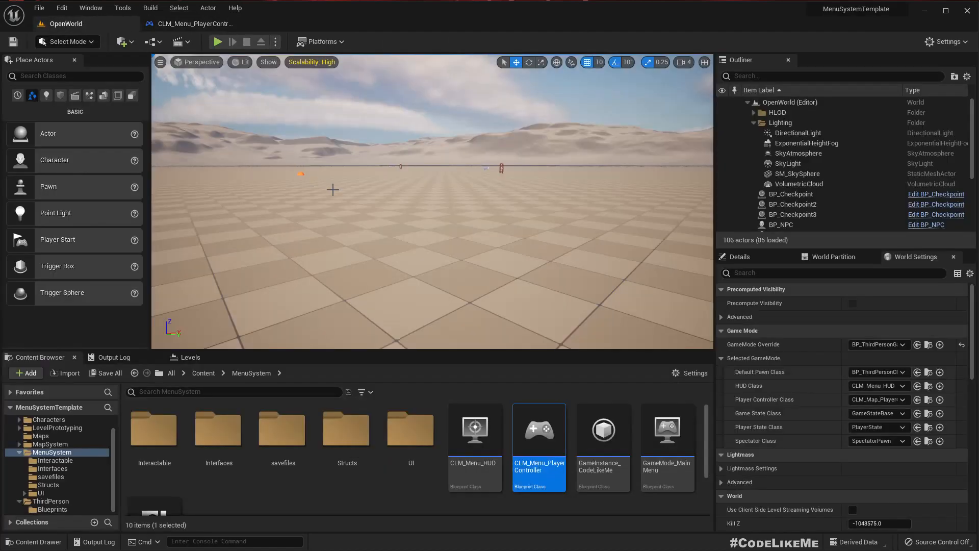
left_click(194, 24)
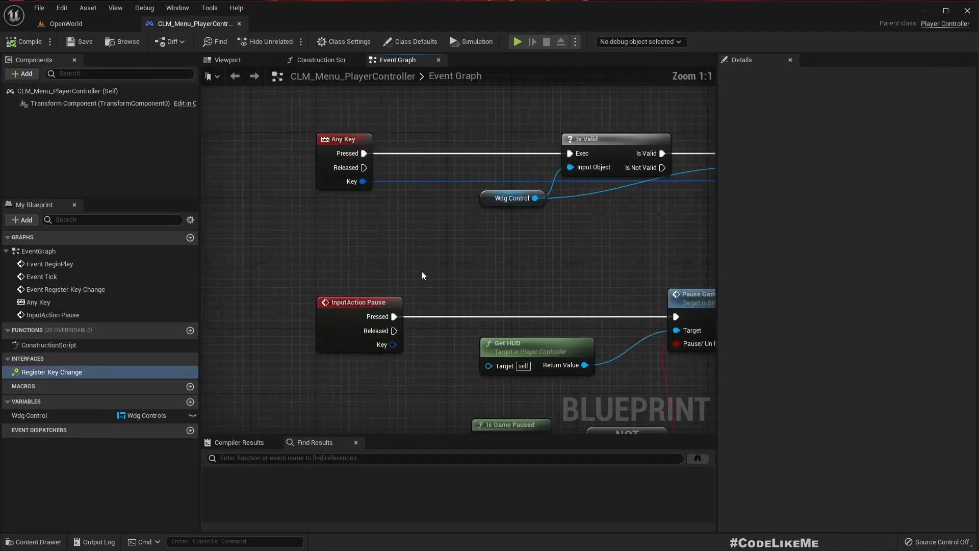
right_click(461, 271)
left_click(399, 235)
scroll(399, 235, "down", 4)
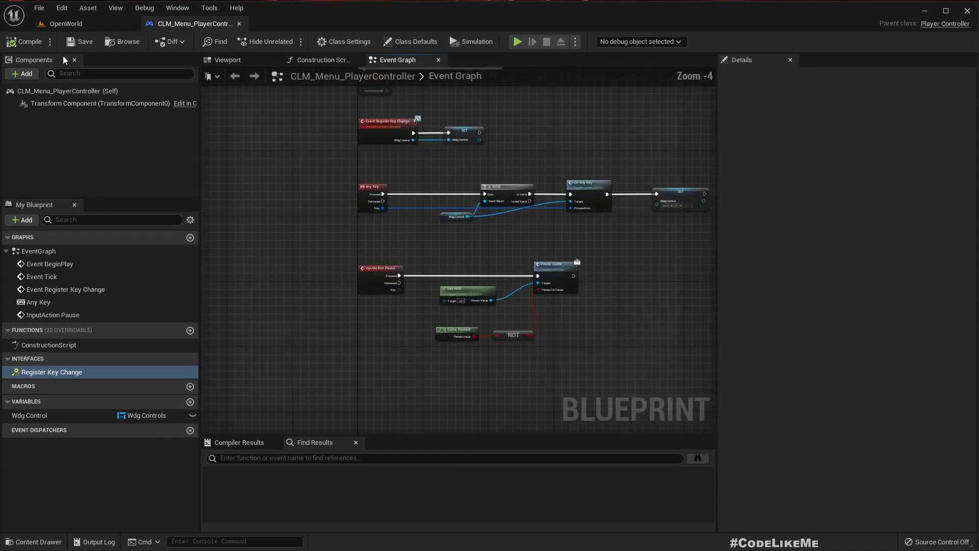
- Open CLM_Map_PlayerController from the MapSystem folder and examine its map toggle and zoom logic and implemented interfaces
left_click(54, 24)
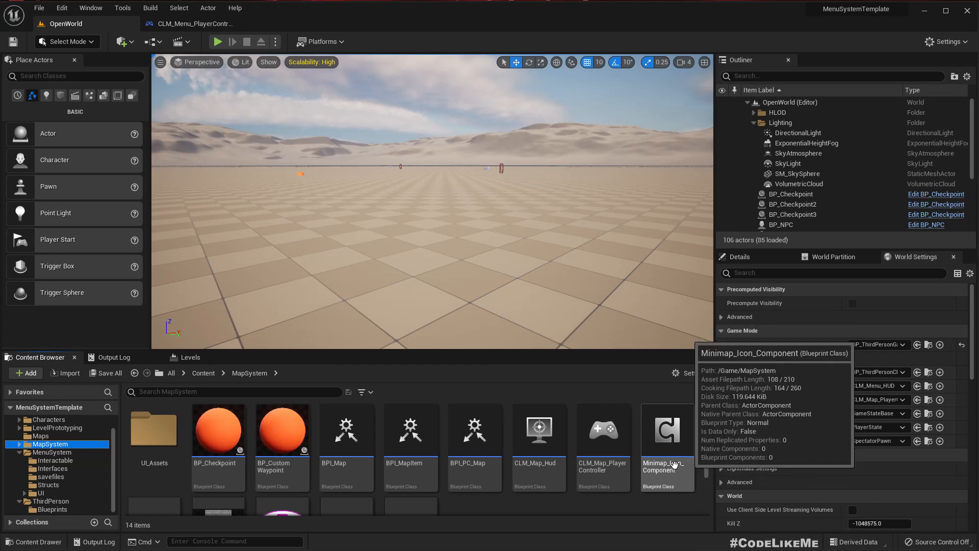
double_click(603, 449)
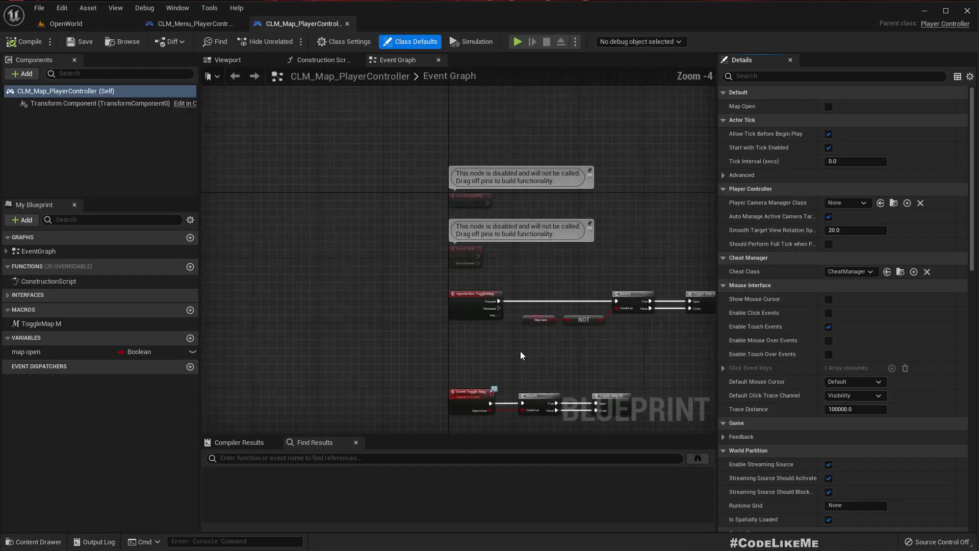
right_click_drag(522, 326, 407, 305)
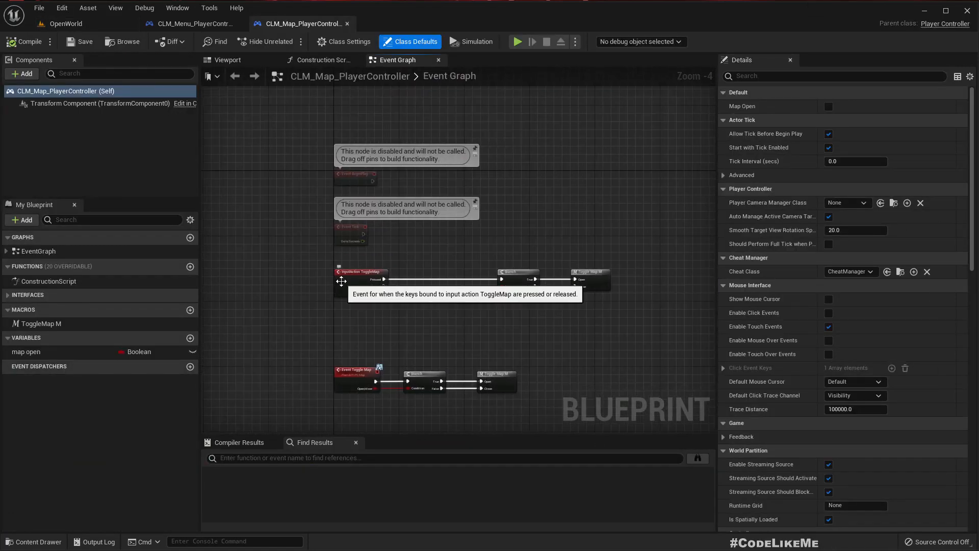
scroll(342, 281, "up", 3)
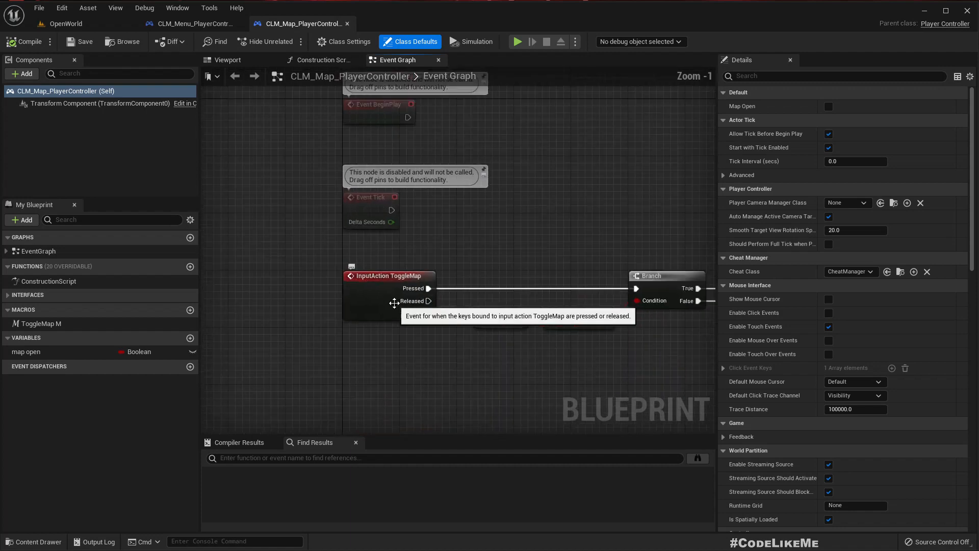
scroll(403, 311, "down", 4)
right_click_drag(424, 353, 399, 265)
scroll(368, 293, "up", 5)
scroll(390, 335, "down", 6)
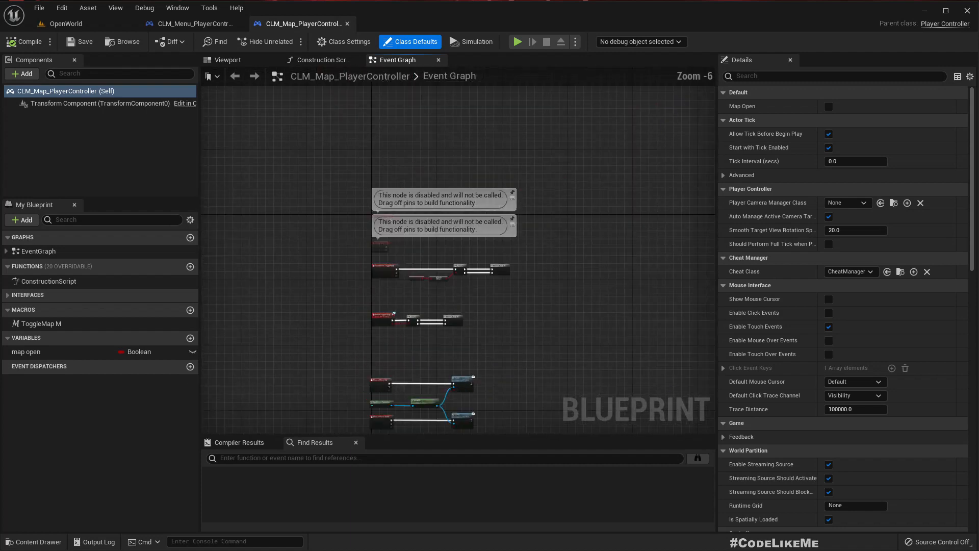
right_click_drag(393, 333, 391, 190)
scroll(399, 221, "up", 5)
scroll(406, 223, "down", 5)
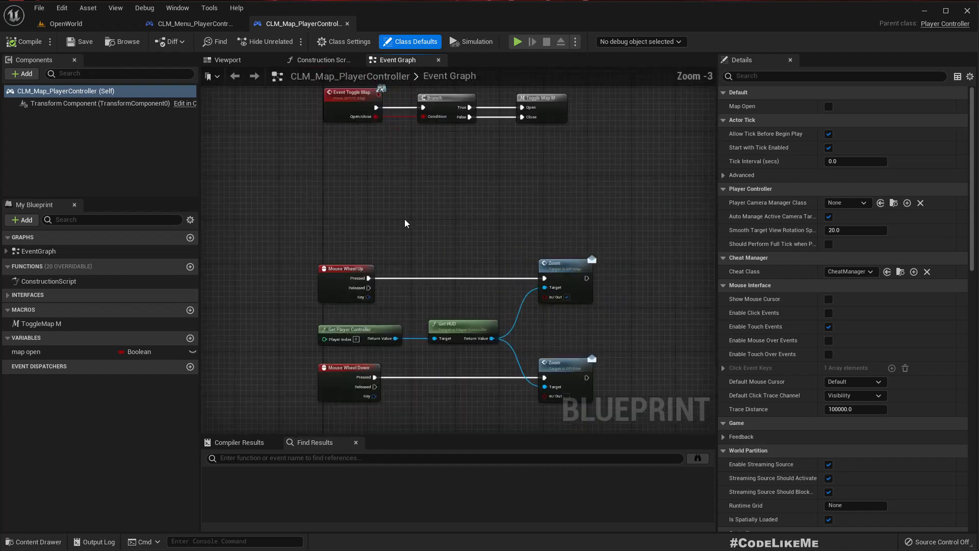
right_click_drag(385, 116, 410, 243)
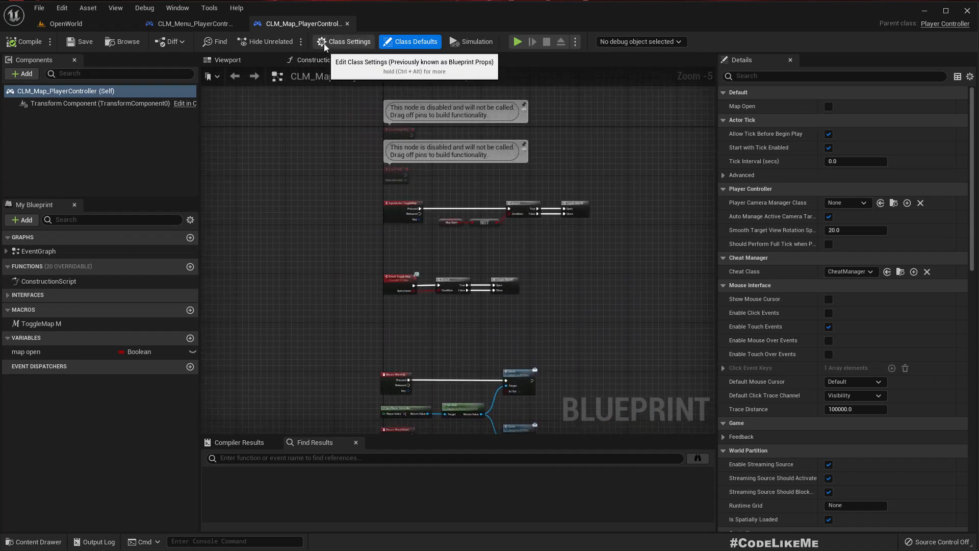
left_click(343, 41)
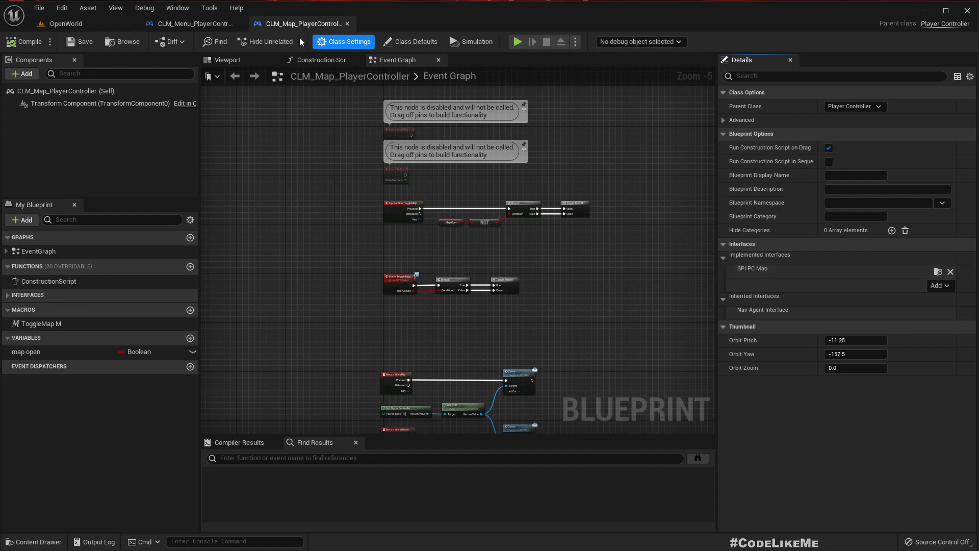
- Copy the Register Key Change, Any Key and InputAction Pause node groups from the CLM_Menu_PlayerController event graph
left_click(195, 23)
left_click(343, 41)
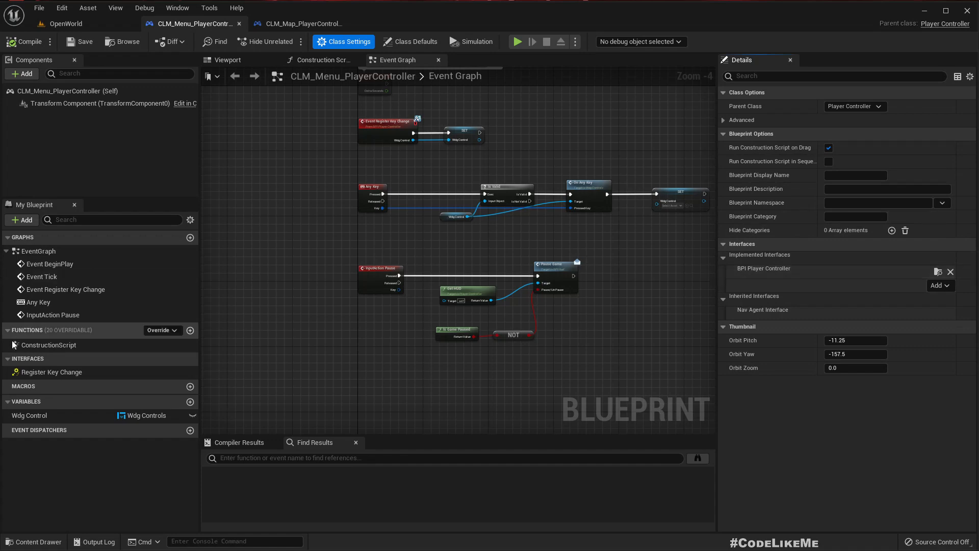
scroll(408, 161, "up", 3)
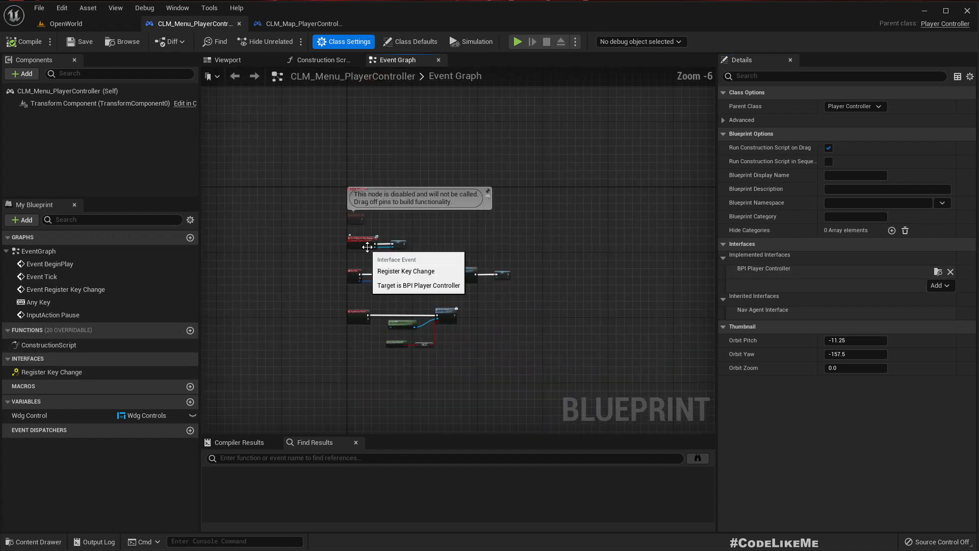
scroll(370, 260, "down", 5)
left_click_drag(298, 230, 569, 369)
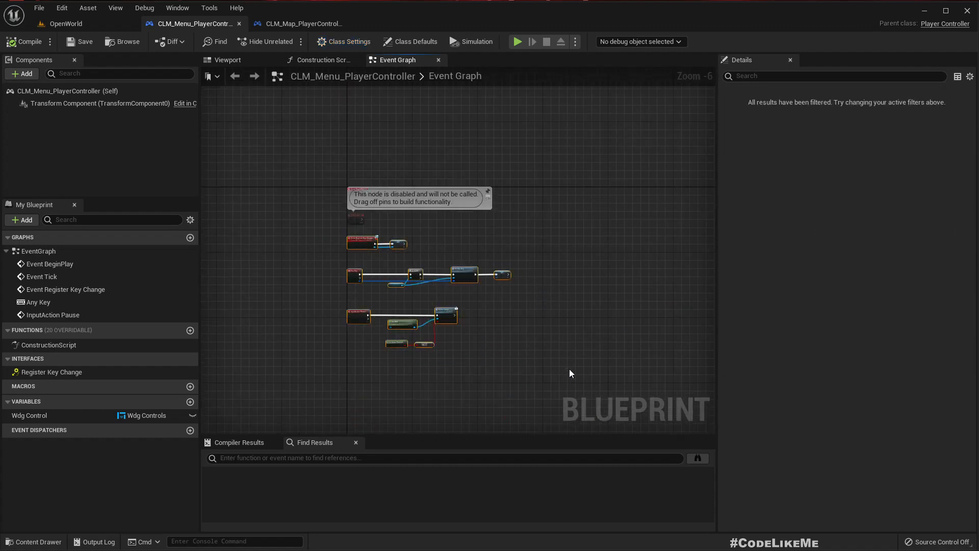
- Open the BPI_PlayerController interface from the implemented interfaces in the class settings of CLM_Menu_PlayerController
left_click(286, 26)
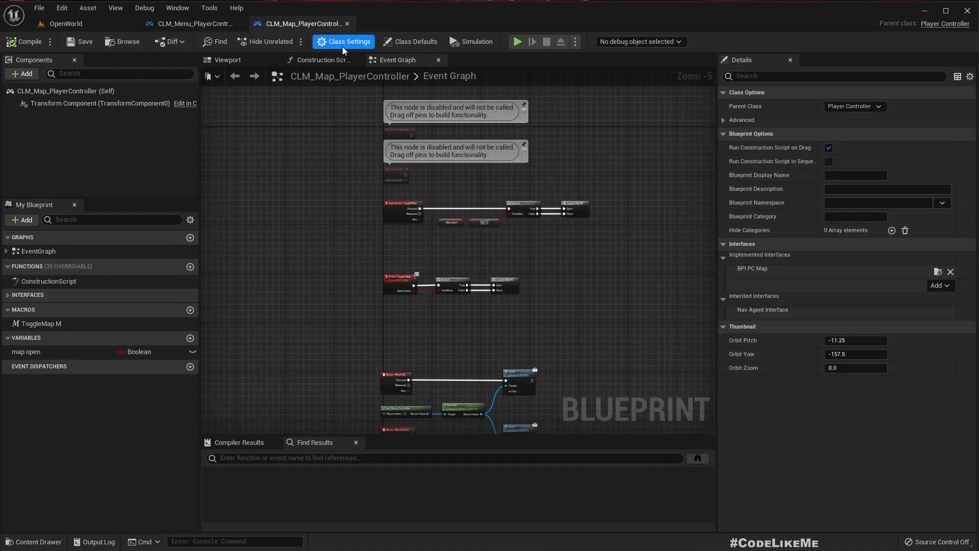
left_click(937, 286)
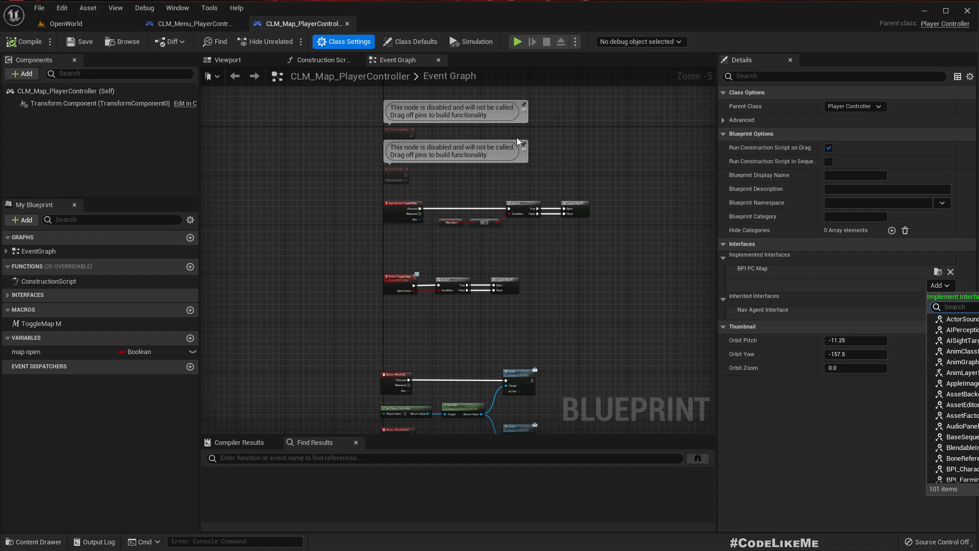
left_click(186, 26)
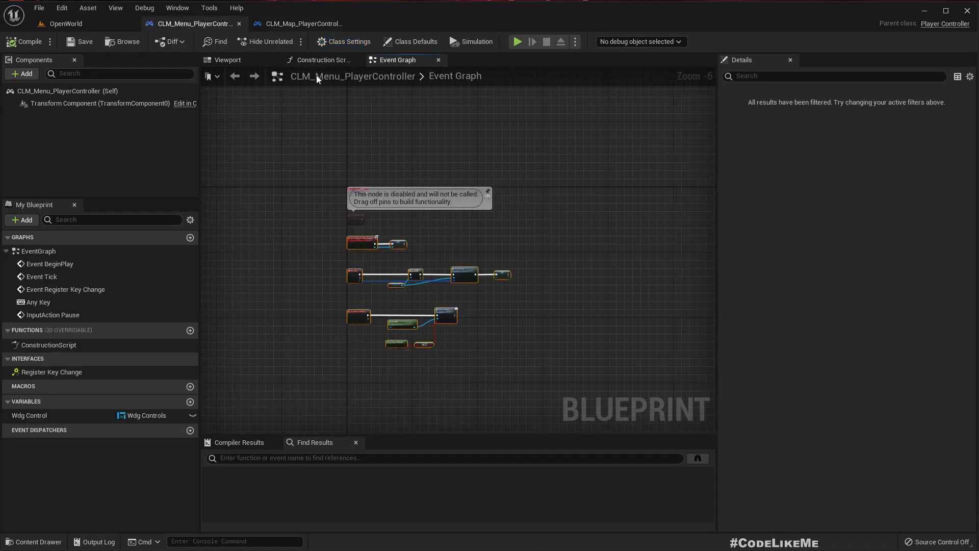
left_click(343, 42)
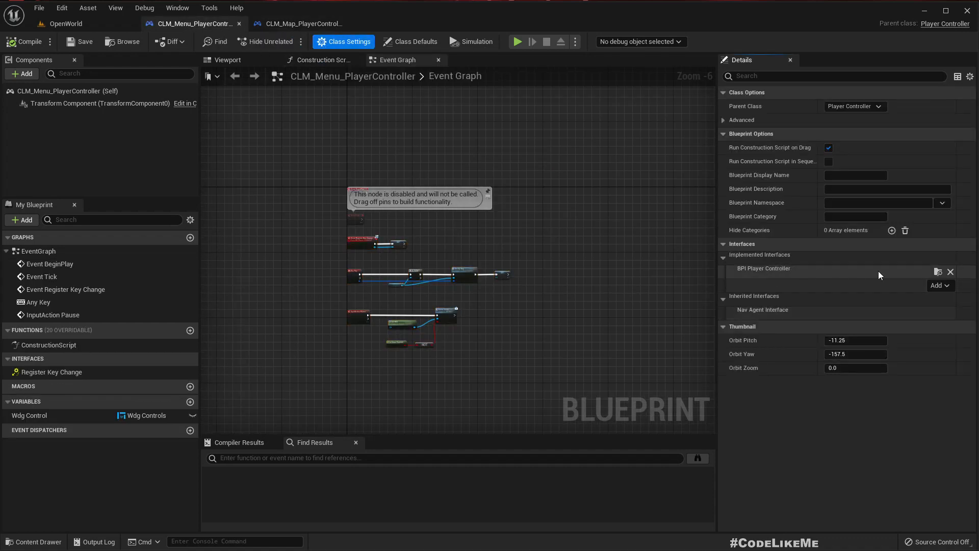
left_click(939, 271)
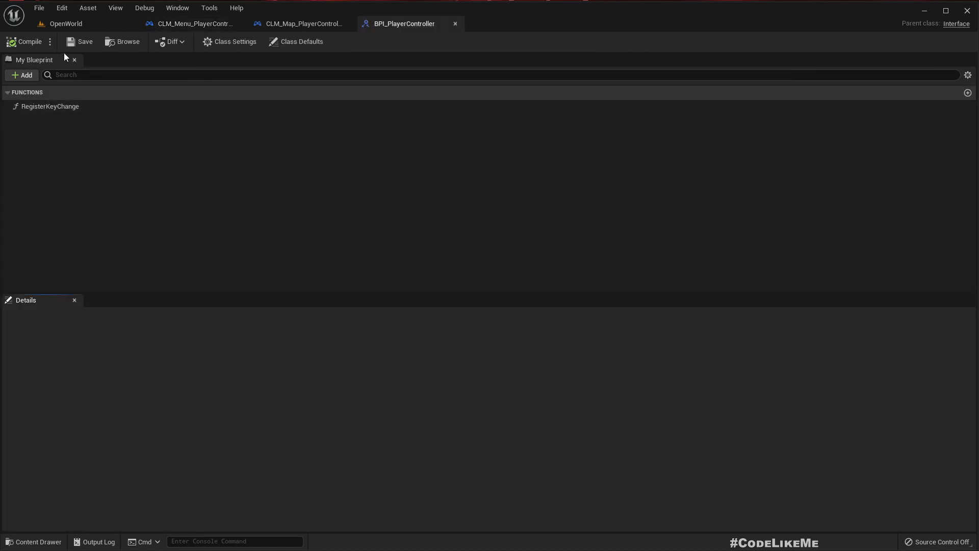
- Locate the BPI_PlayerController asset in the MenuSystem Interfaces folder and rename it to BPI_PC_Menu
left_click(122, 42)
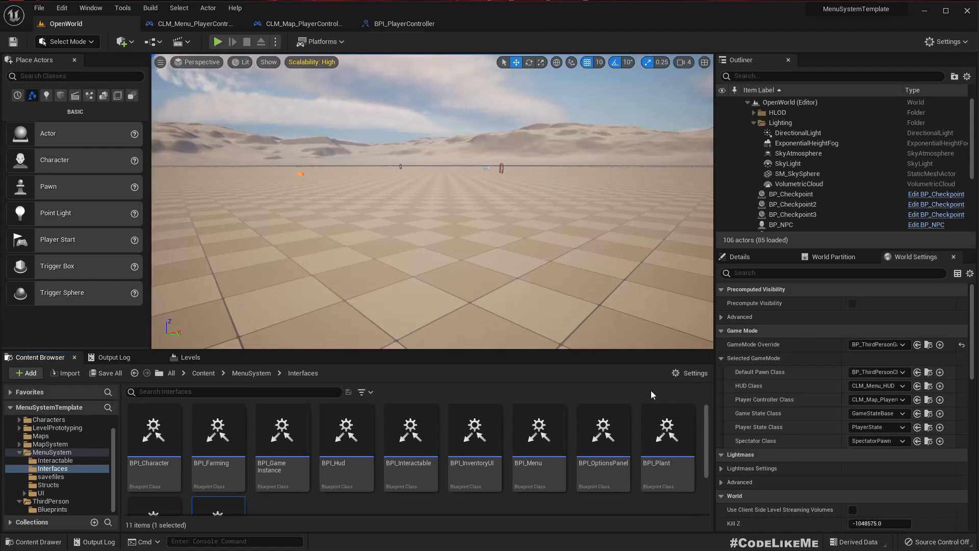
scroll(440, 430, "down", 2)
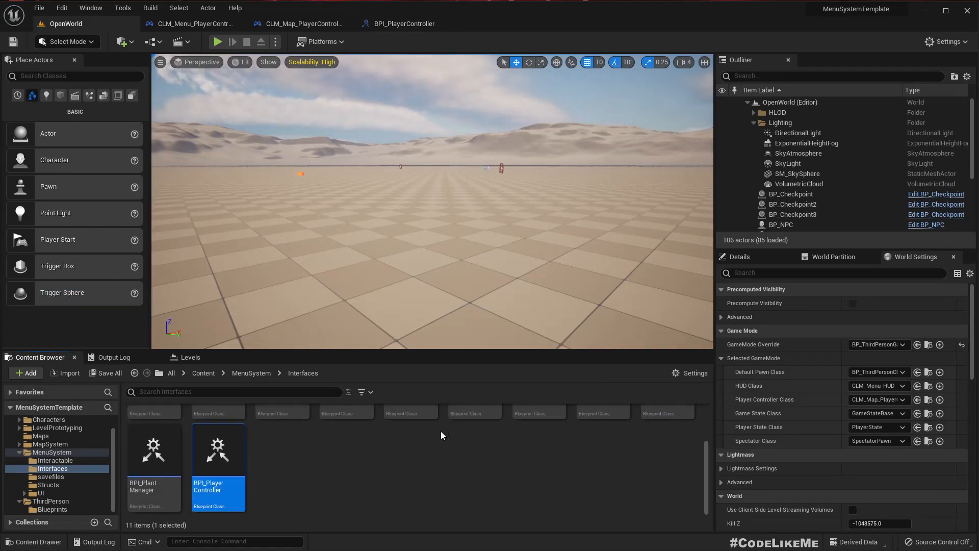
key("F2")
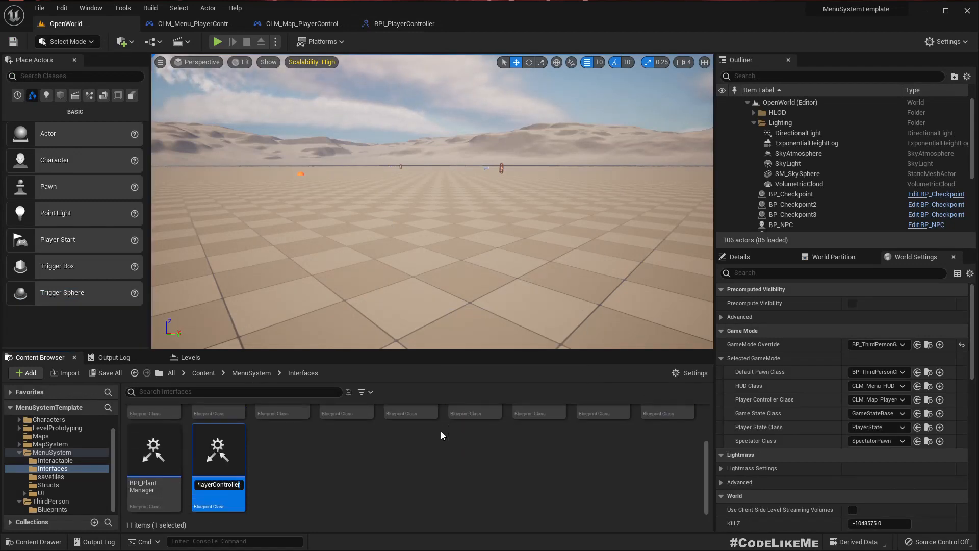
key("shift+Left")
key("shift+Left")
key("shift+Left")
key("shift+Left")
key("shift+Left")
key("shift+Left")
key("shift+Left")
key("shift+Left")
key("shift+Left")
key("shift+Left")
type("PC")
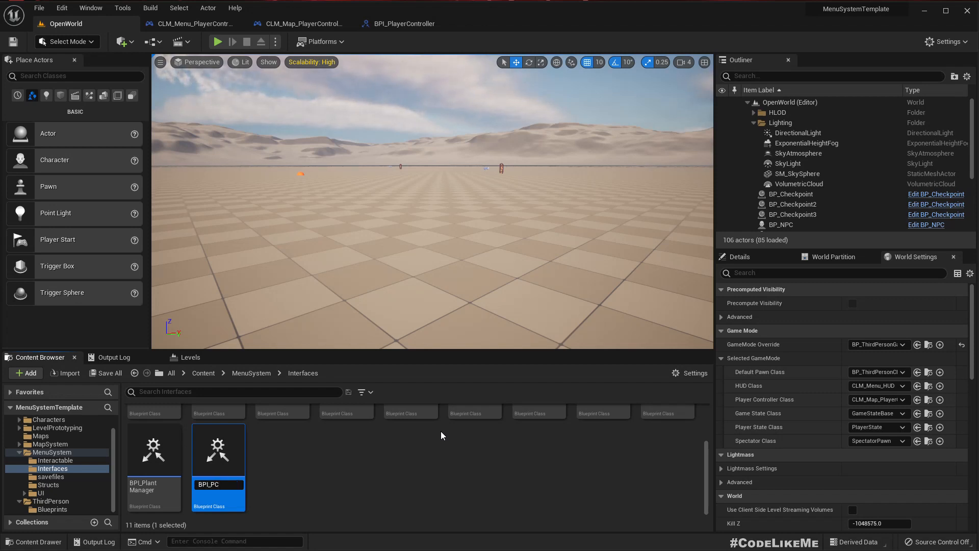
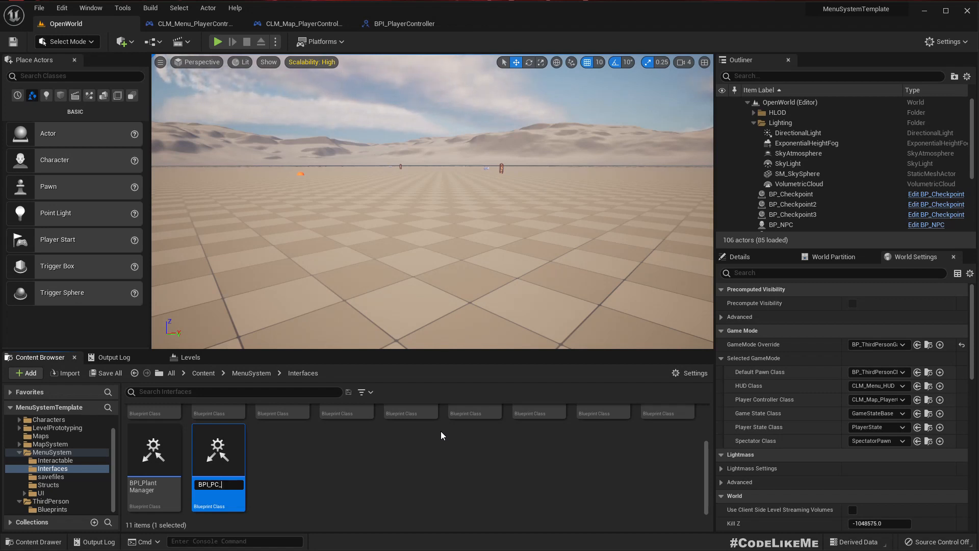
type("_Menu")
key("Return")
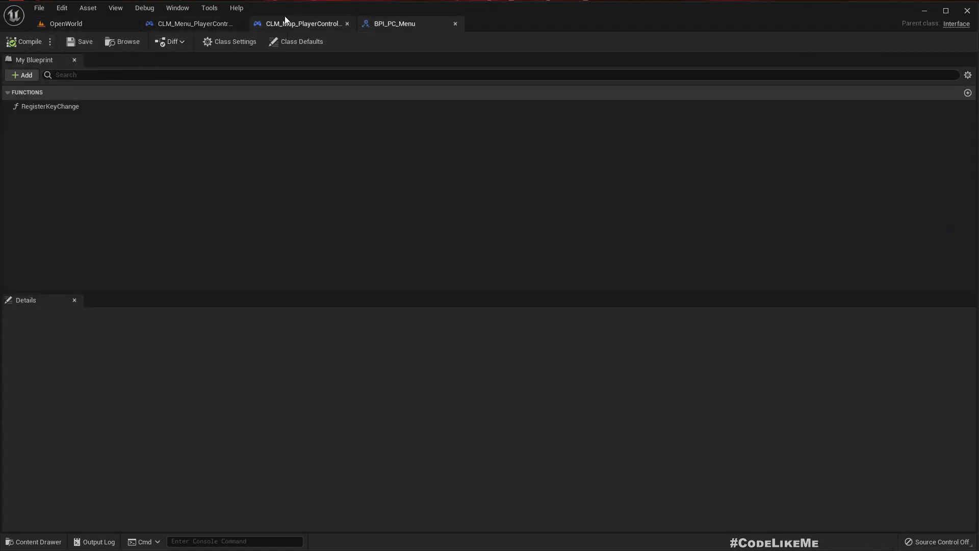
- Implement the BPI_PC_Menu interface in CLM_Map_PlayerController and compile the Blueprint
left_click(273, 25)
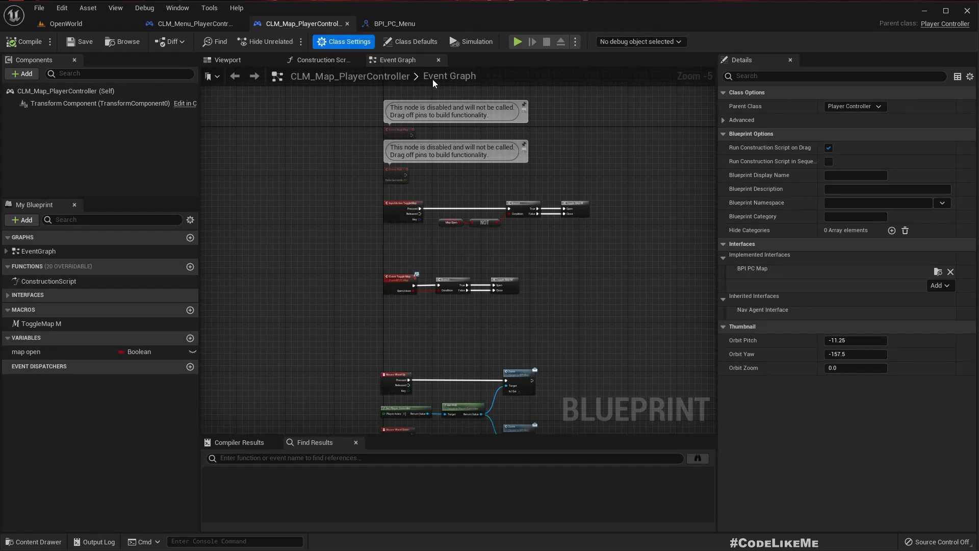
left_click(937, 286)
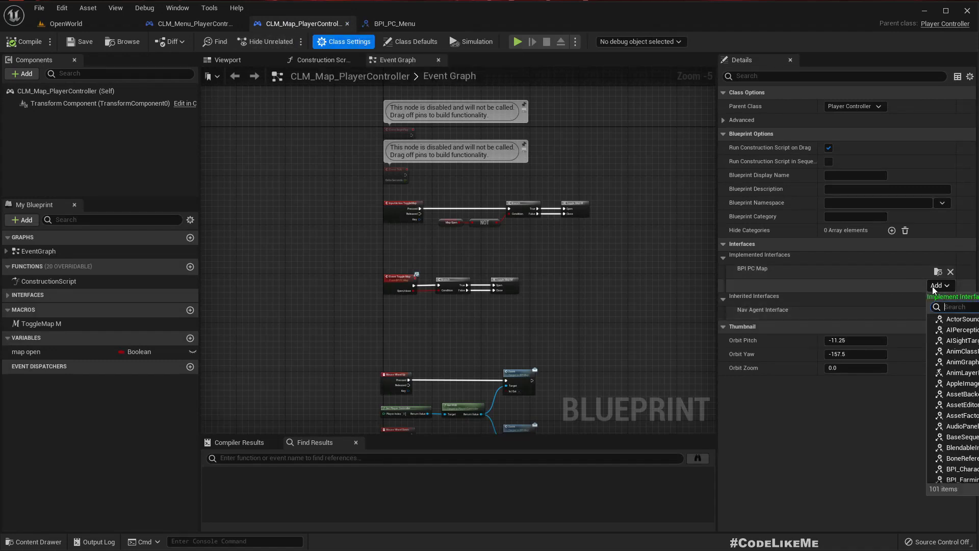
type("pc men")
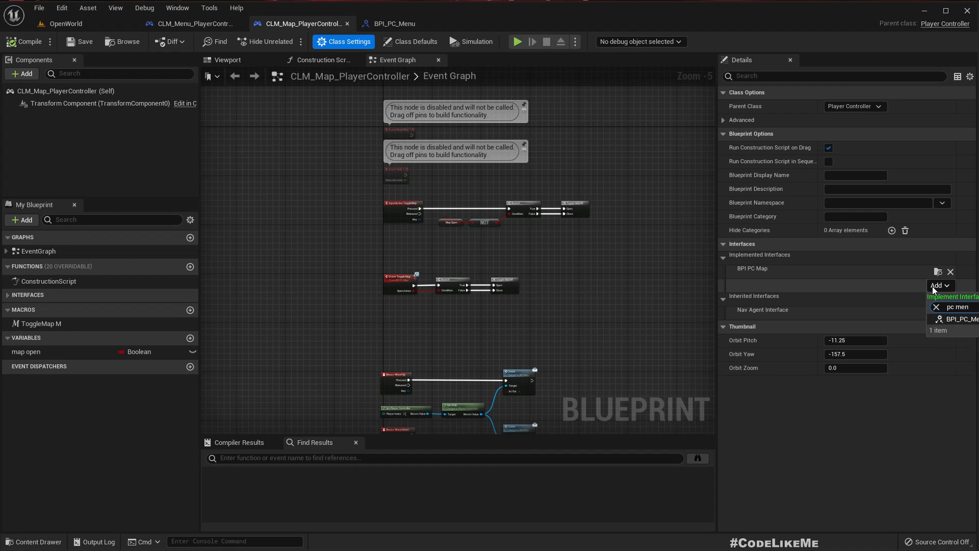
left_click(952, 321)
right_click_drag(340, 390, 357, 250)
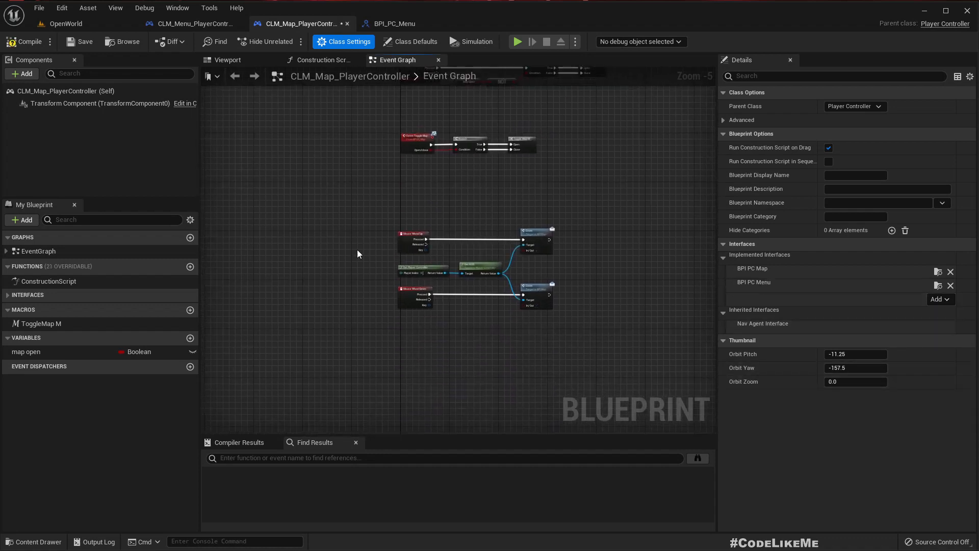
right_click_drag(404, 380, 399, 297)
left_click(27, 44)
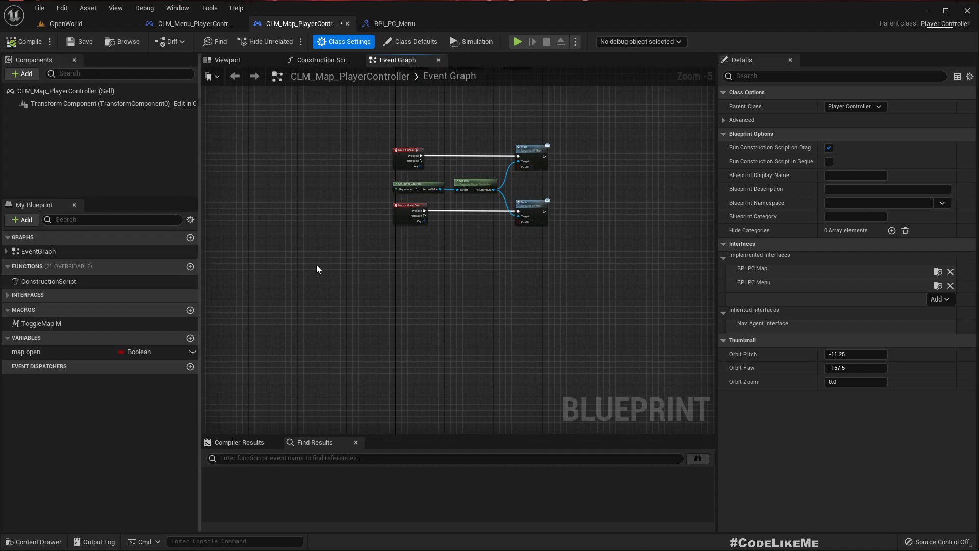
- Paste the copied key change, any-key and pause nodes below the mouse wheel zoom logic in the CLM_Map_PlayerController event graph
right_click_drag(316, 264, 392, 315)
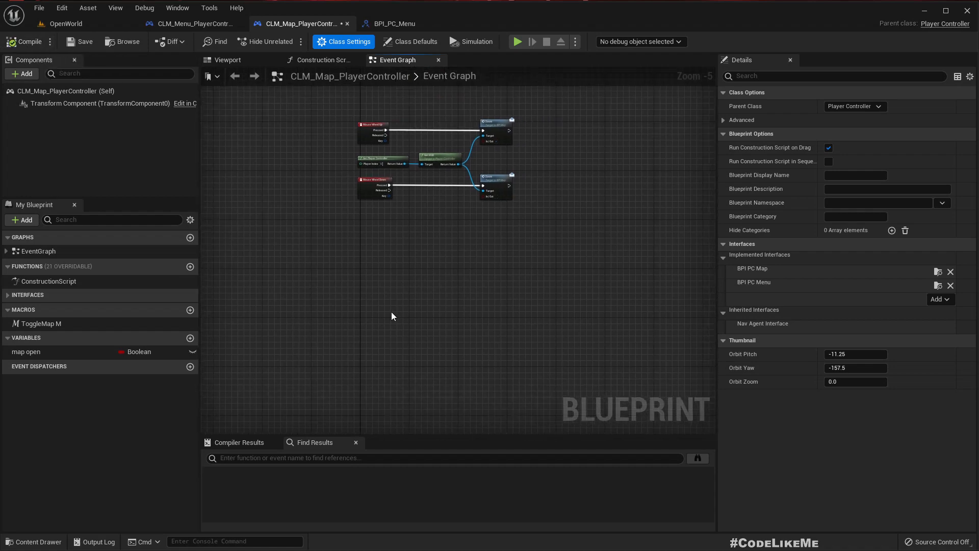
left_click(361, 313)
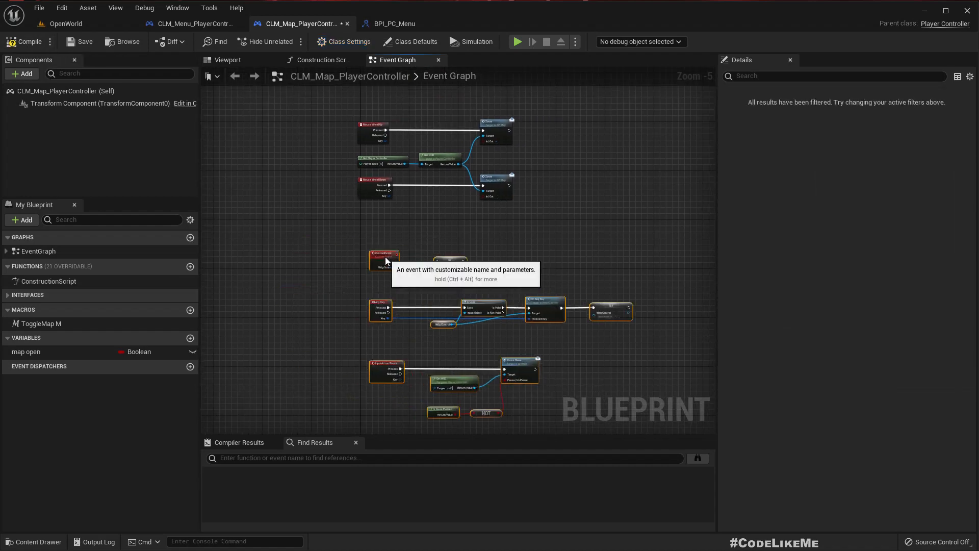
scroll(386, 259, "up", 5)
right_click_drag(375, 342, 459, 293)
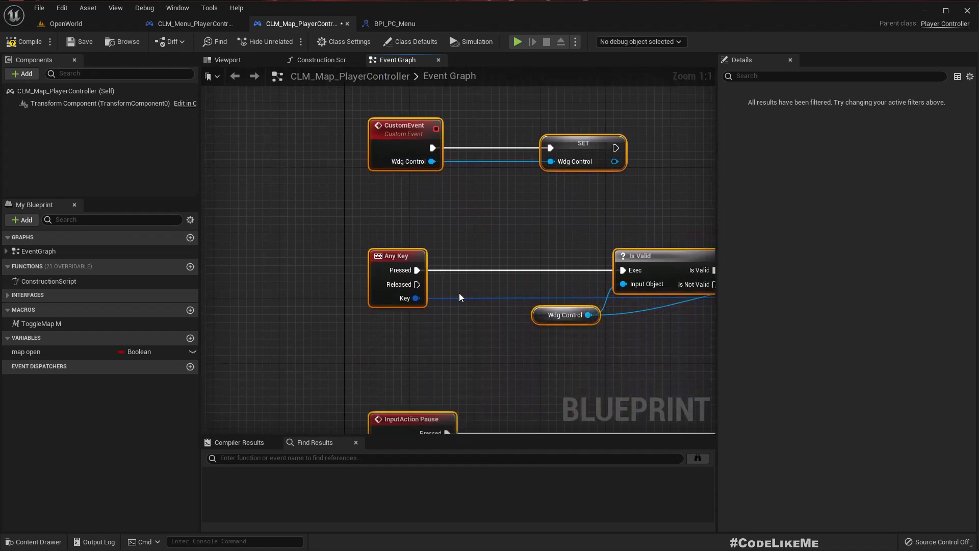
scroll(459, 295, "down", 2)
right_click_drag(428, 338, 402, 433)
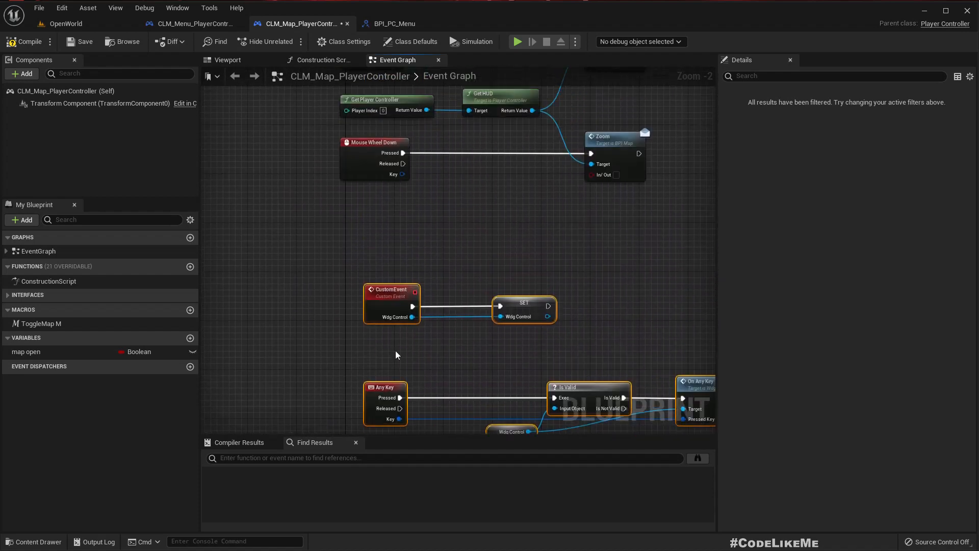
left_click(396, 352)
- Check the RegisterKeyChange function in BPI_PC_Menu and the original key change event in CLM_Menu_PlayerController
left_click(392, 25)
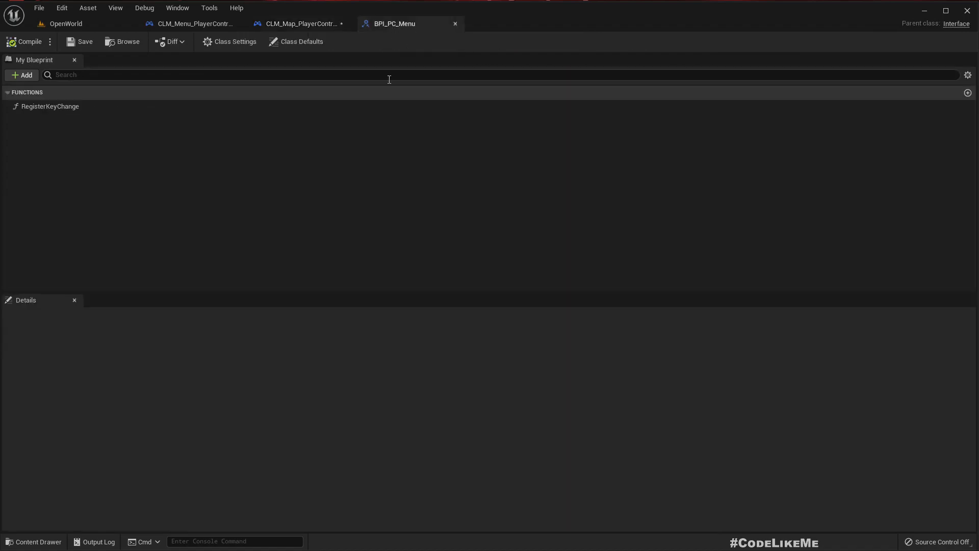
left_click(188, 23)
scroll(388, 296, "up", 3)
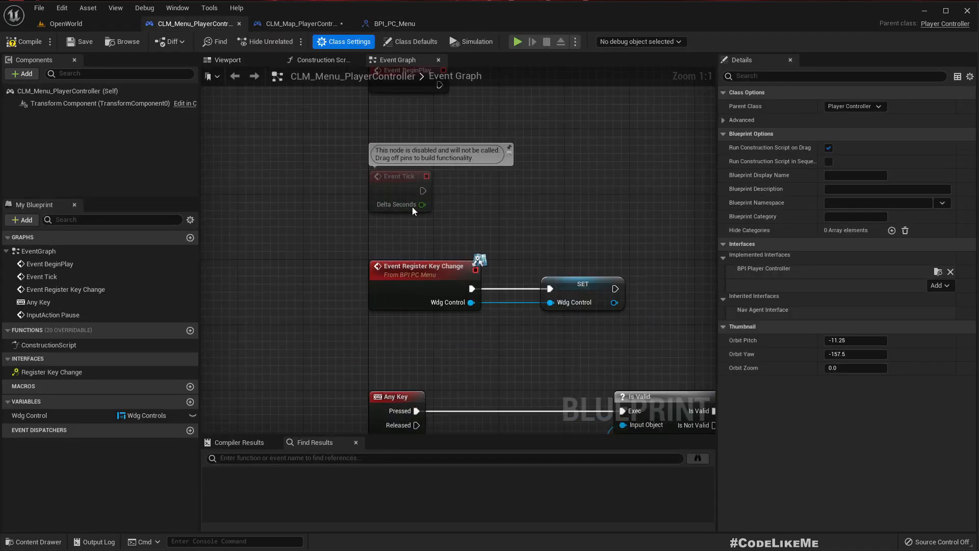
left_click(268, 24)
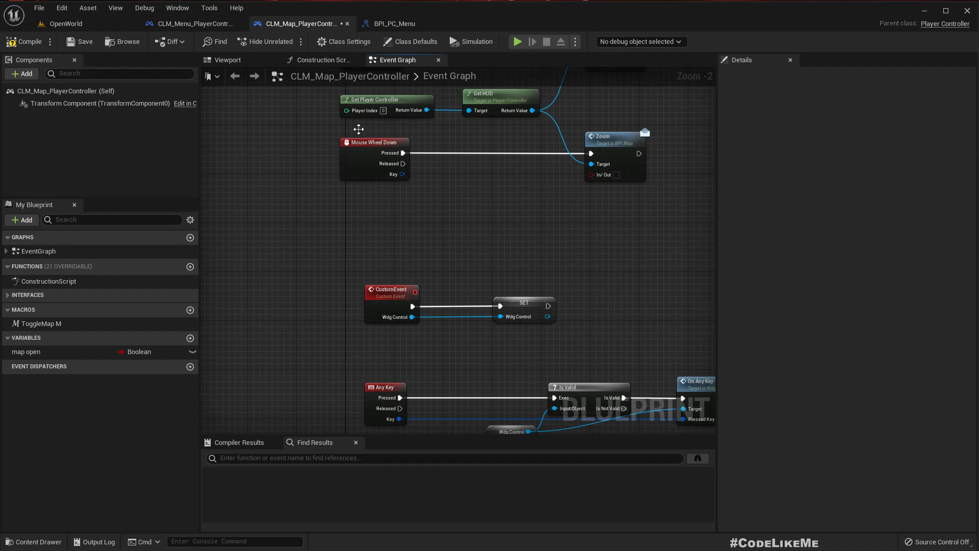
right_click(348, 262)
type("registe")
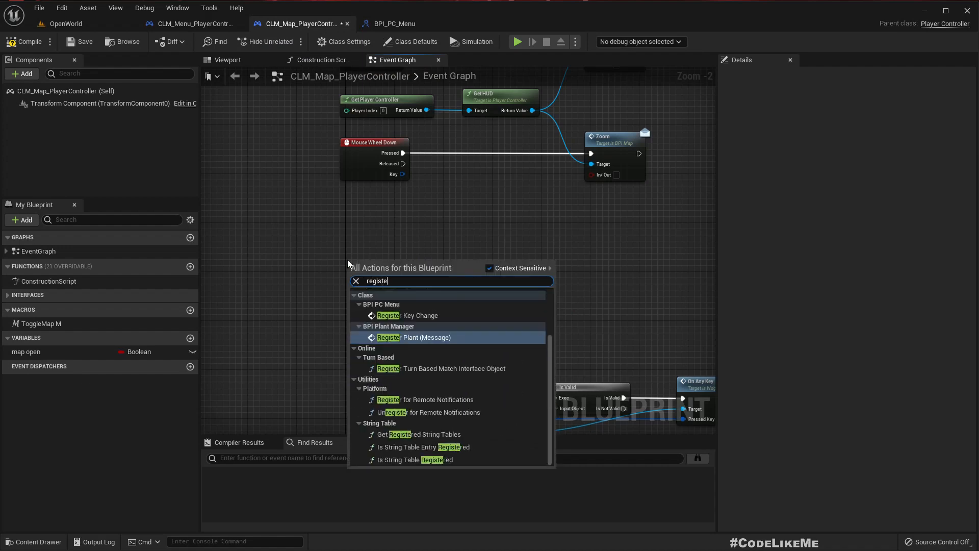
type("r")
key("Up")
key("Return")
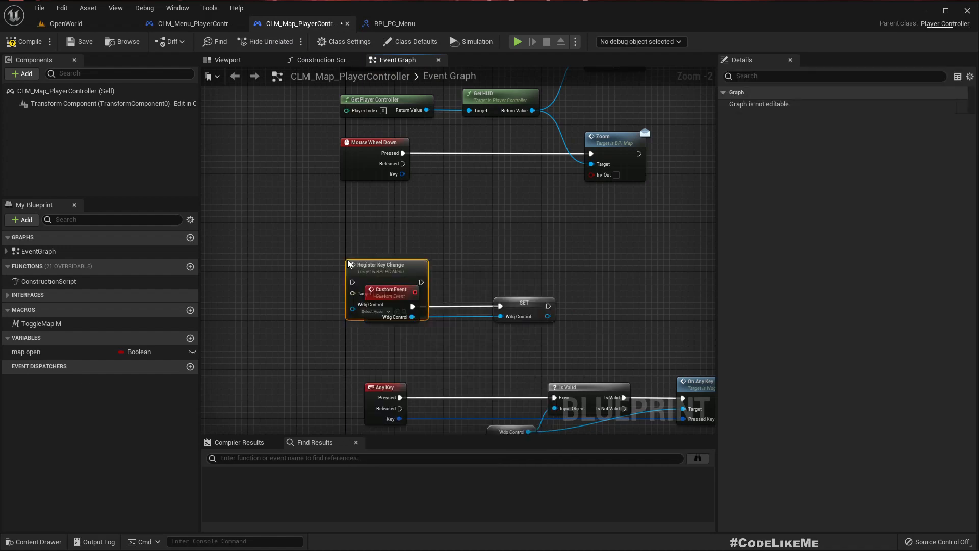
key("Delete")
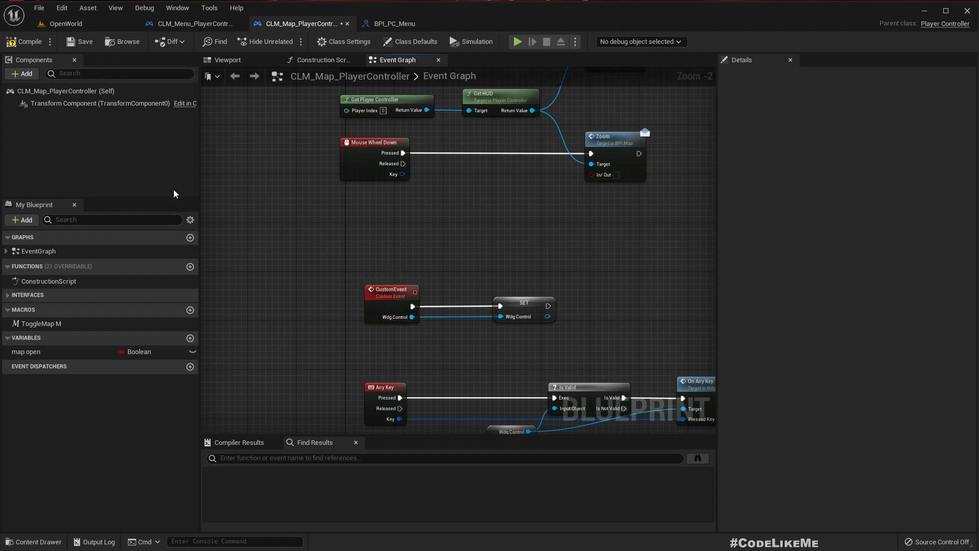
- Compile CLM_Map_PlayerController, then add the Register Key Change interface event and wire it to the Wdg Control SET node
left_click(21, 43)
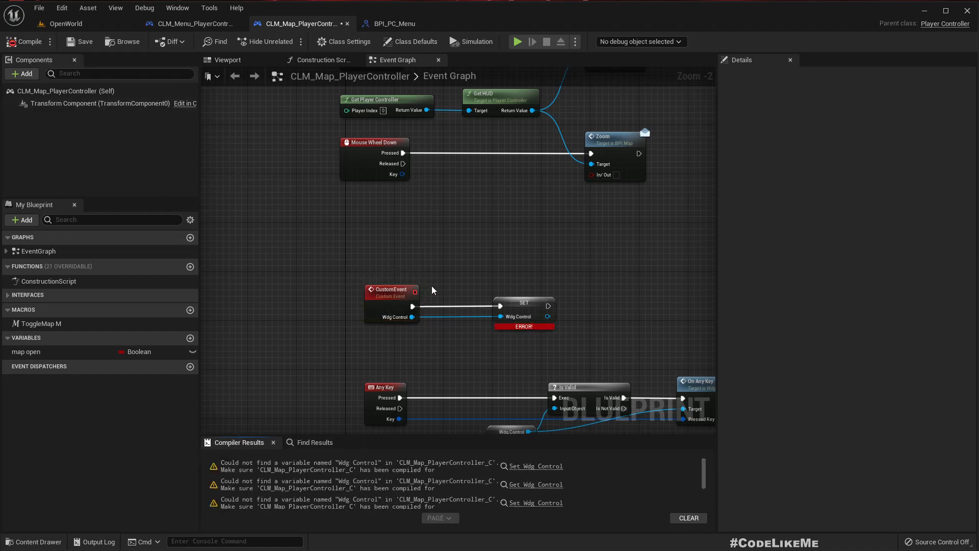
right_click(371, 253)
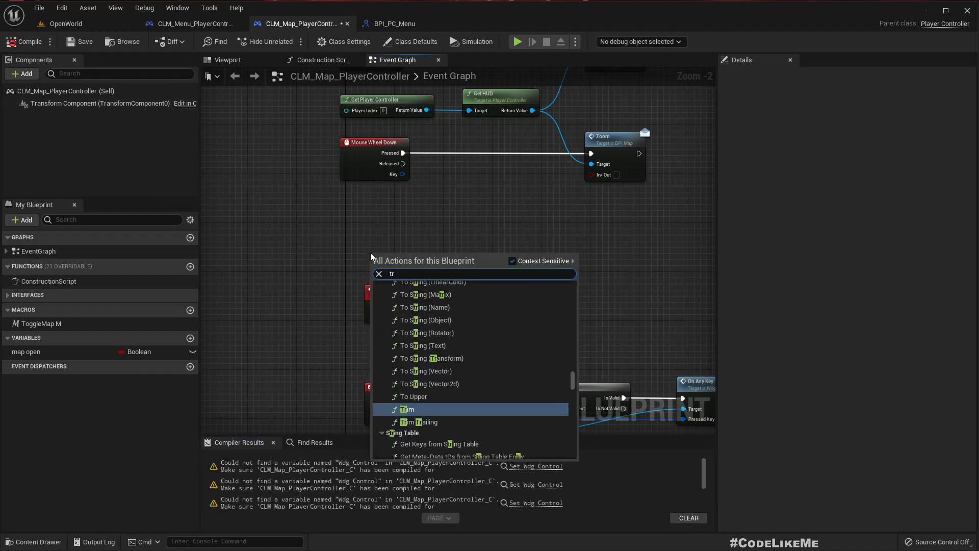
type("register")
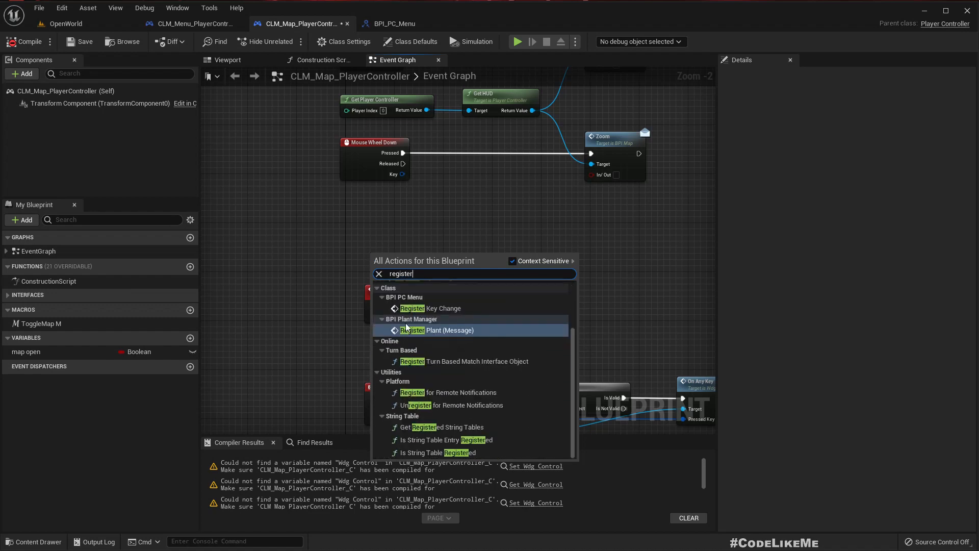
scroll(459, 357, "up", 3)
left_click(413, 296)
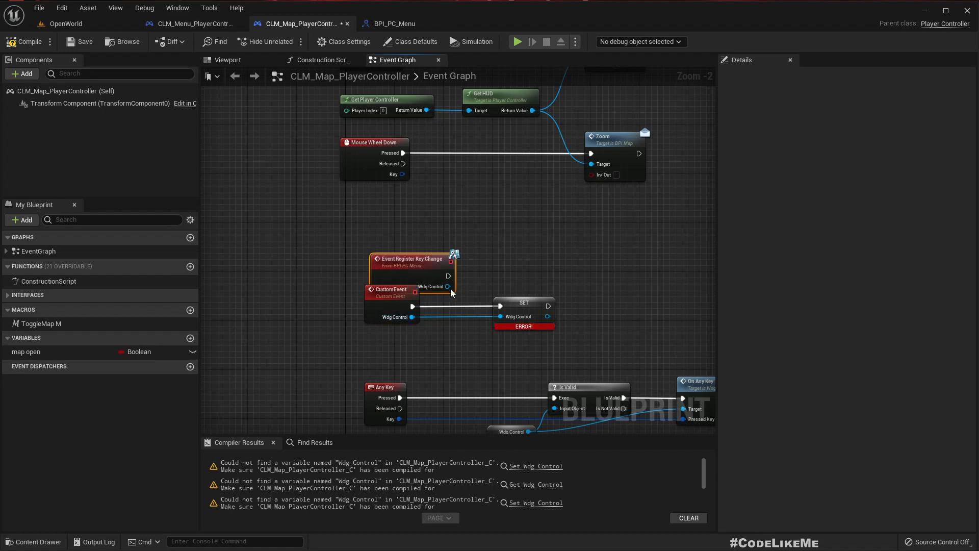
left_click_drag(448, 276, 500, 317)
- Delete the pasted CustomEvent node and move the Register Key Change event into its place beside the SET node
left_click(381, 309)
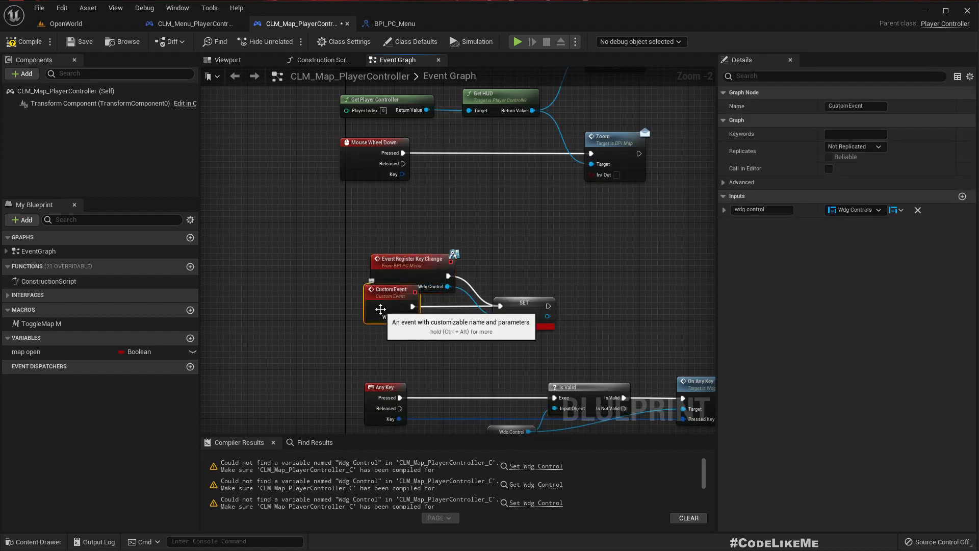
key("Delete")
left_click(390, 283)
left_click_drag(390, 282, 371, 319)
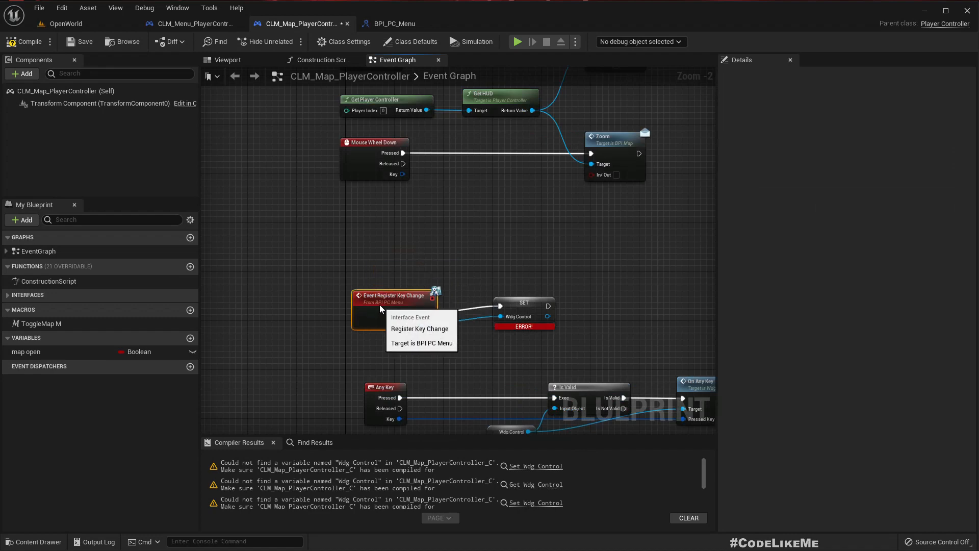
- Create the missing Wdg Control variable from the SET node, align the Register Key Change event beside it and compile CLM_Map_PlayerController
right_click(500, 316)
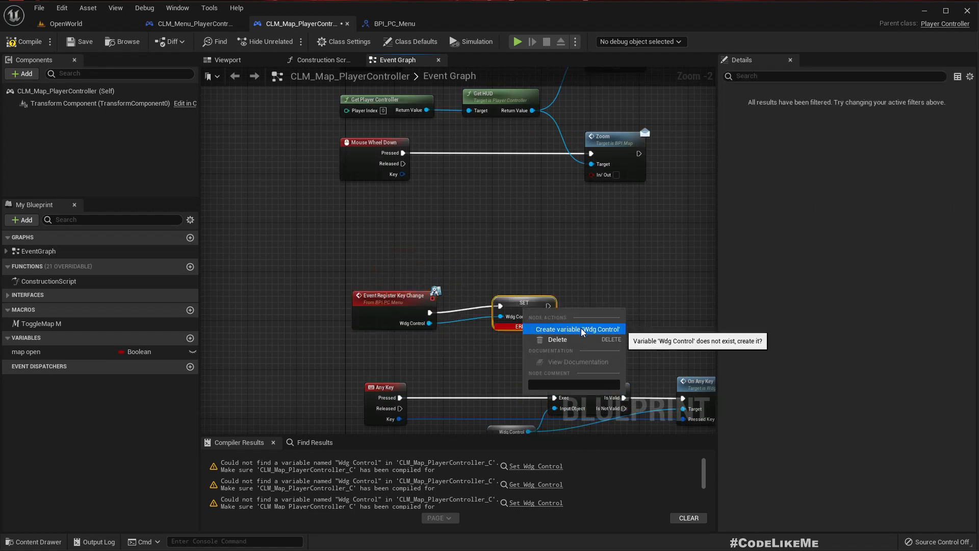
left_click(520, 332)
left_click_drag(396, 306, 402, 300)
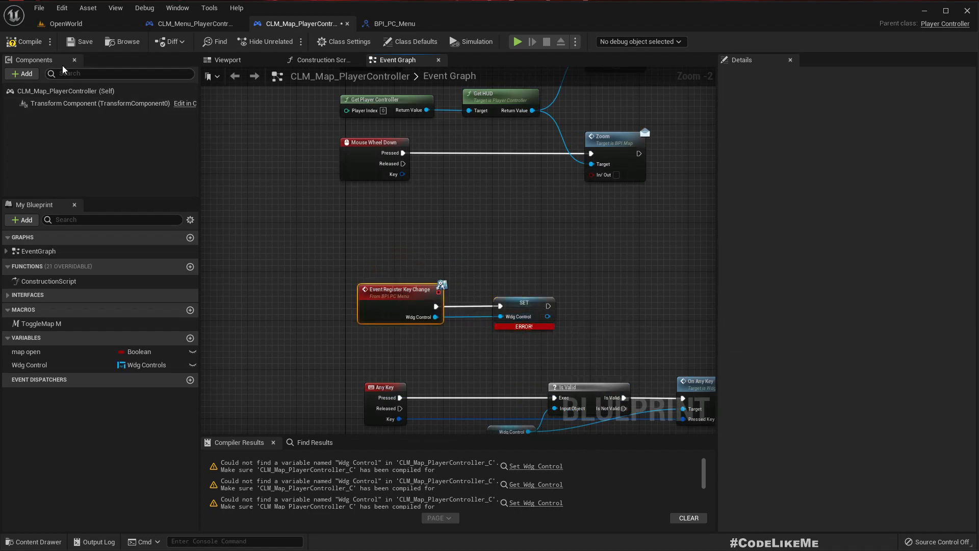
left_click(23, 41)
scroll(472, 293, "down", 4)
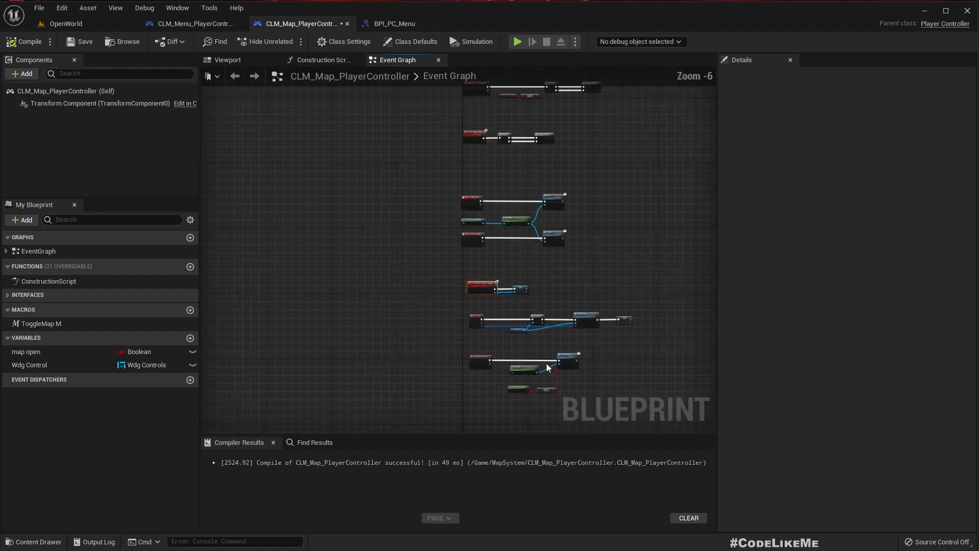
- Play-test the OpenWorld level, run the character forward and open the settings from the in-game pause menu
left_click(66, 23)
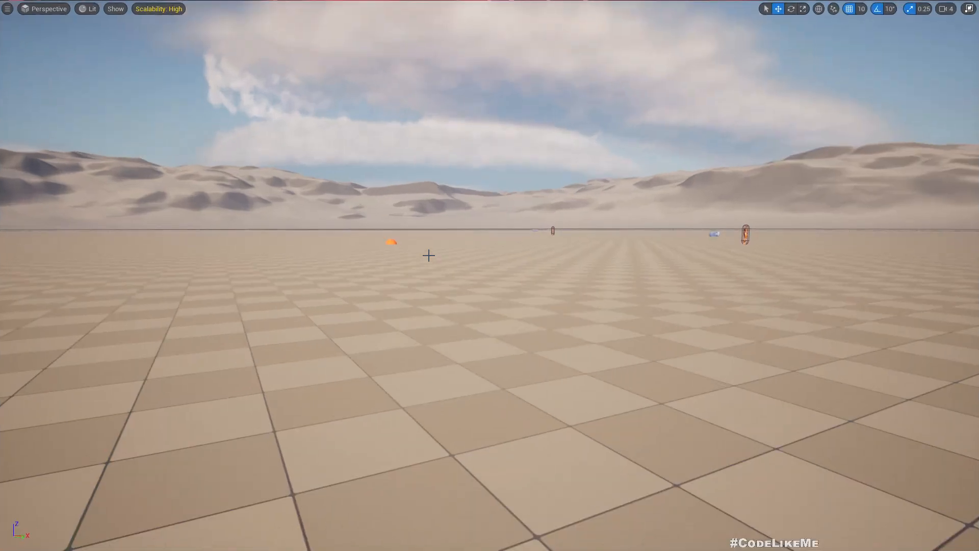
key("alt+p")
key("w")
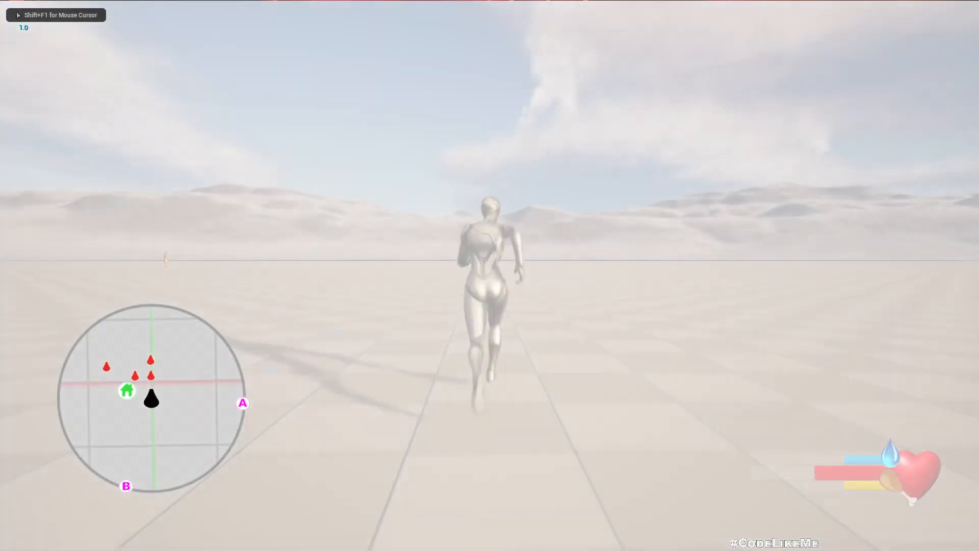
key("Escape")
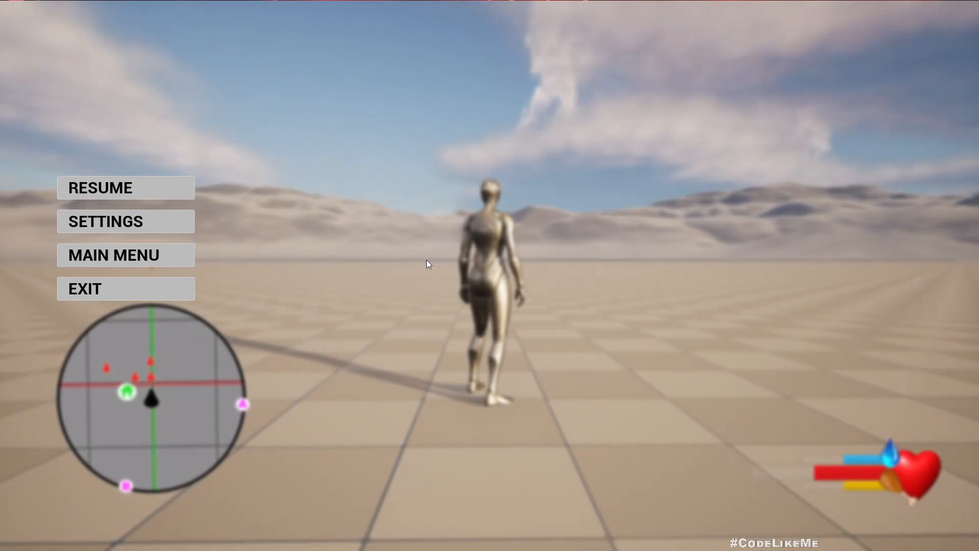
left_click(95, 220)
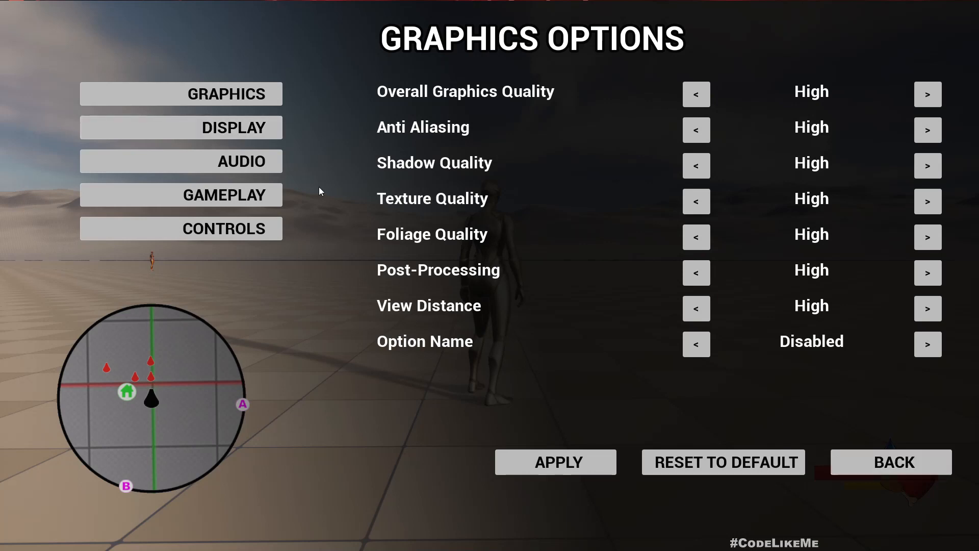
- Set the in-game Overall Graphics Quality to Low, apply it and resume the game
left_click(928, 94)
left_click(928, 94)
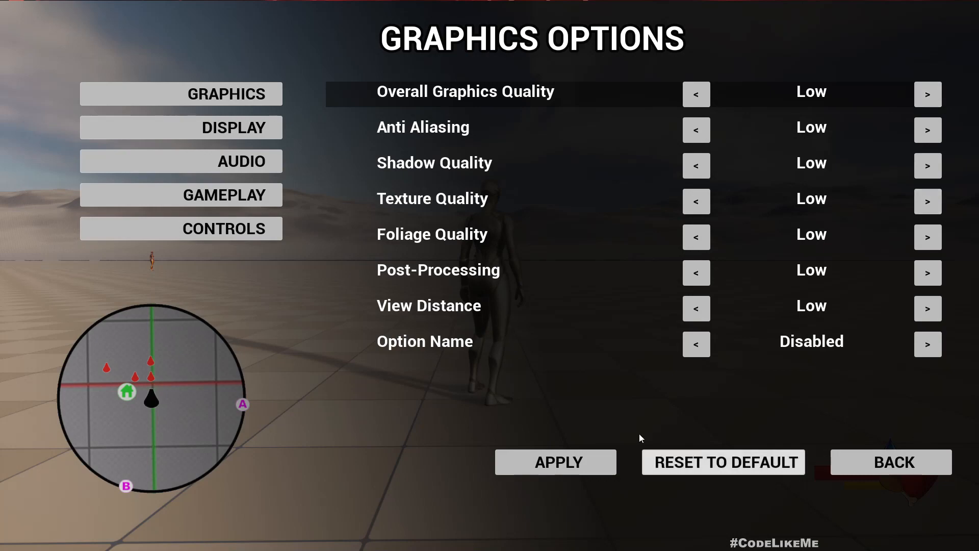
left_click(901, 460)
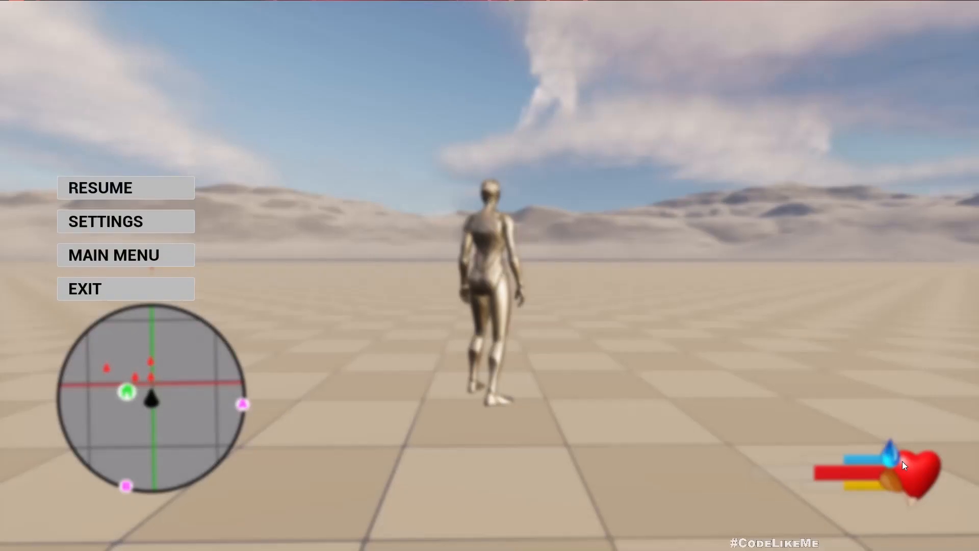
left_click(131, 188)
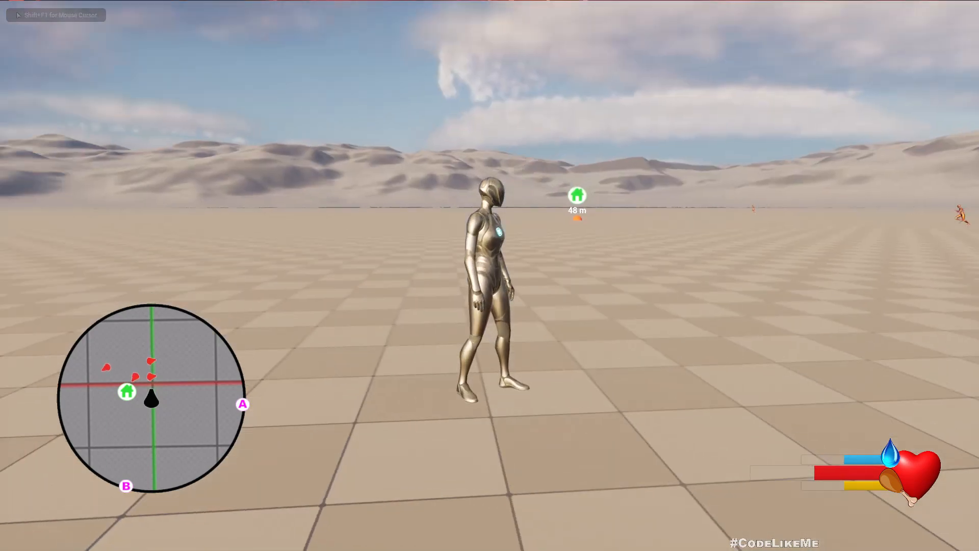
- Run forward, pause the game again, apply Epic as the Overall Graphics Quality and resume
key("w")
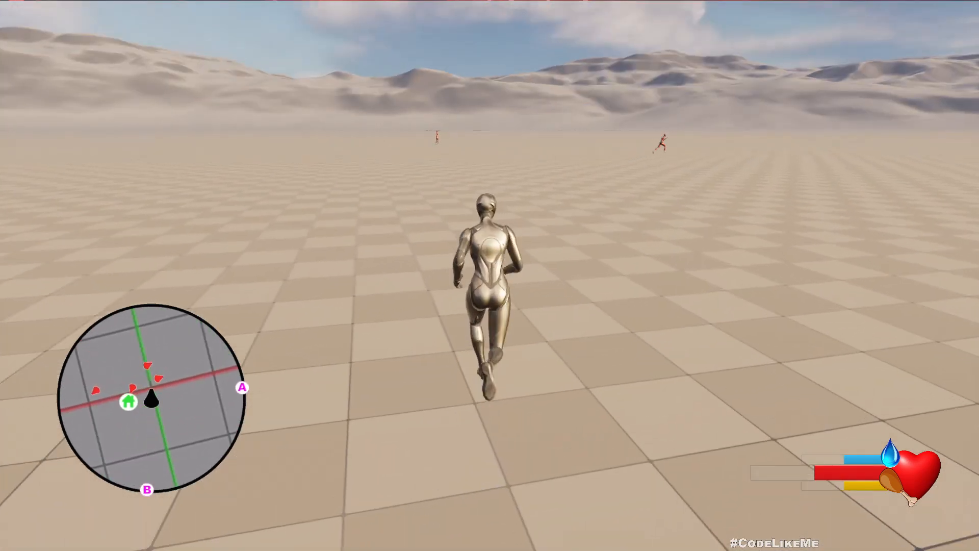
key("Escape")
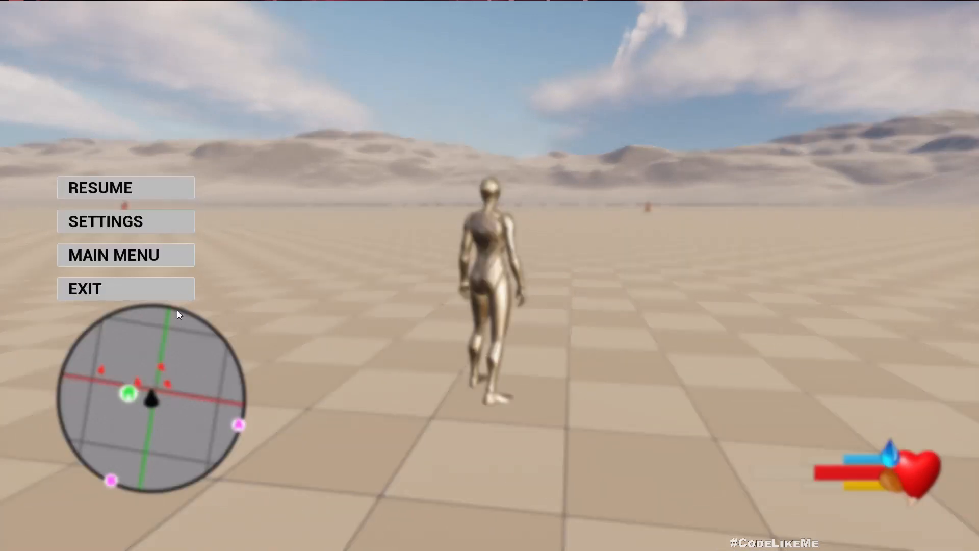
left_click(107, 229)
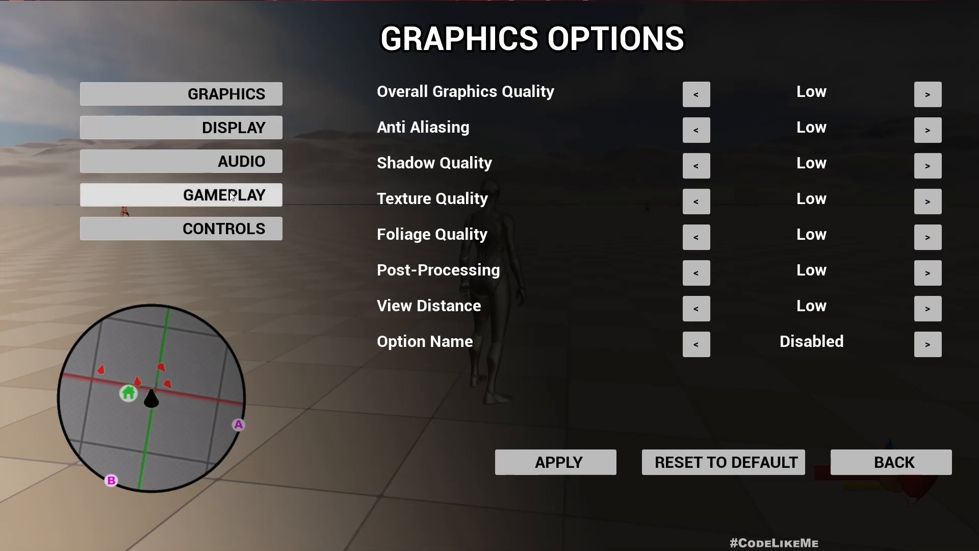
left_click(940, 93)
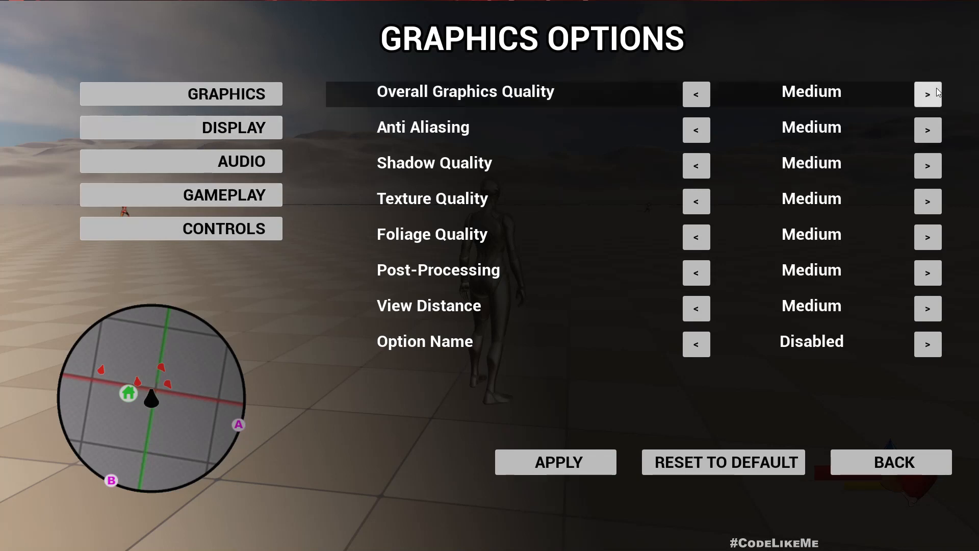
left_click(938, 93)
left_click(939, 93)
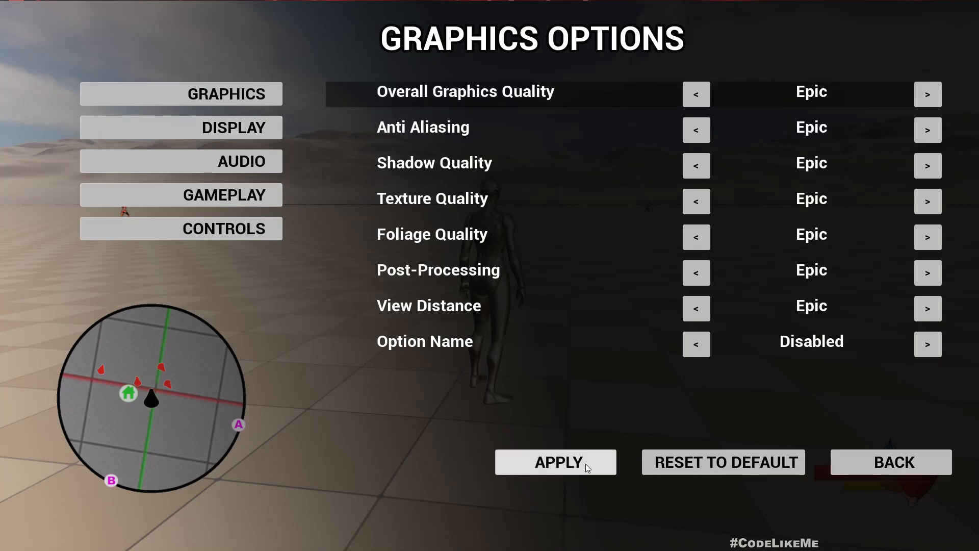
left_click(892, 460)
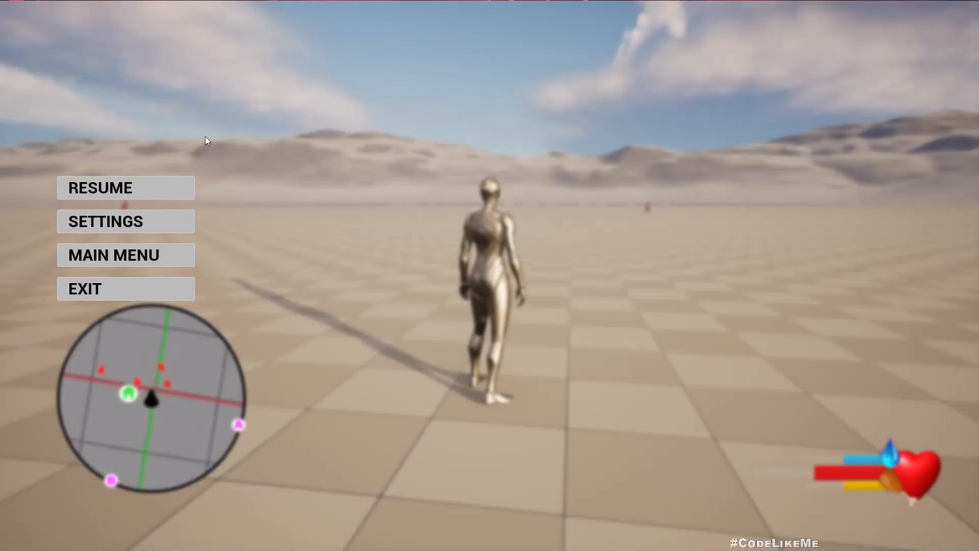
left_click(160, 187)
- Pause once more, return to the main menu with confirmation and test the Game entry there
key("w")
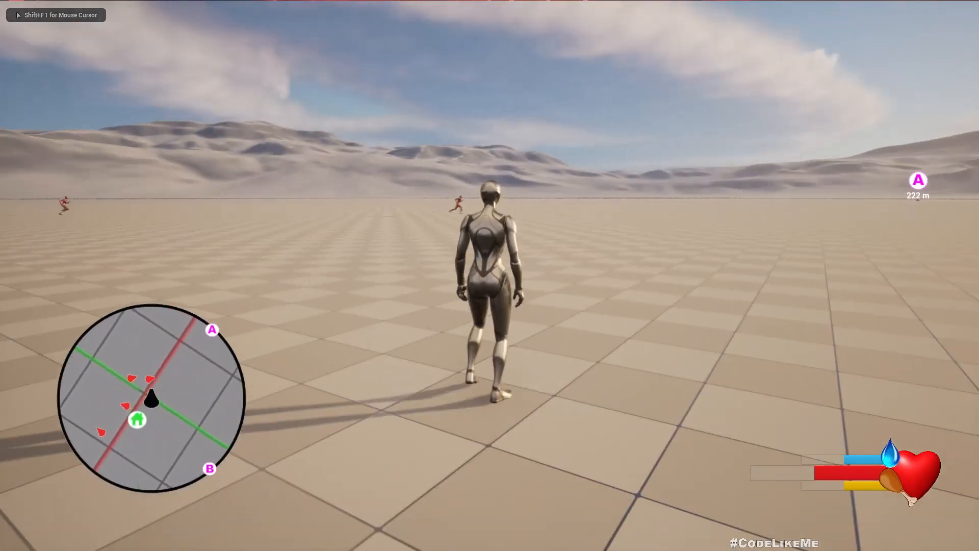
key("p")
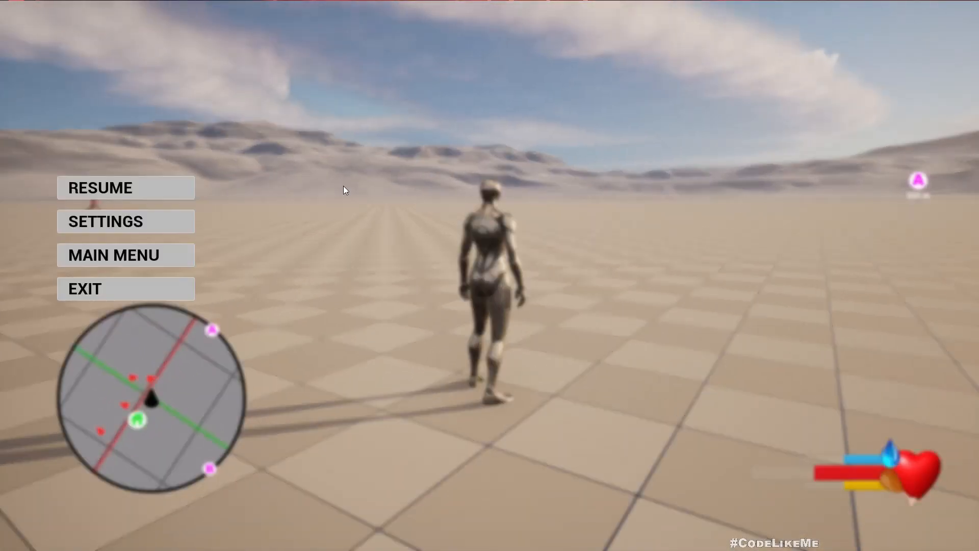
left_click(102, 258)
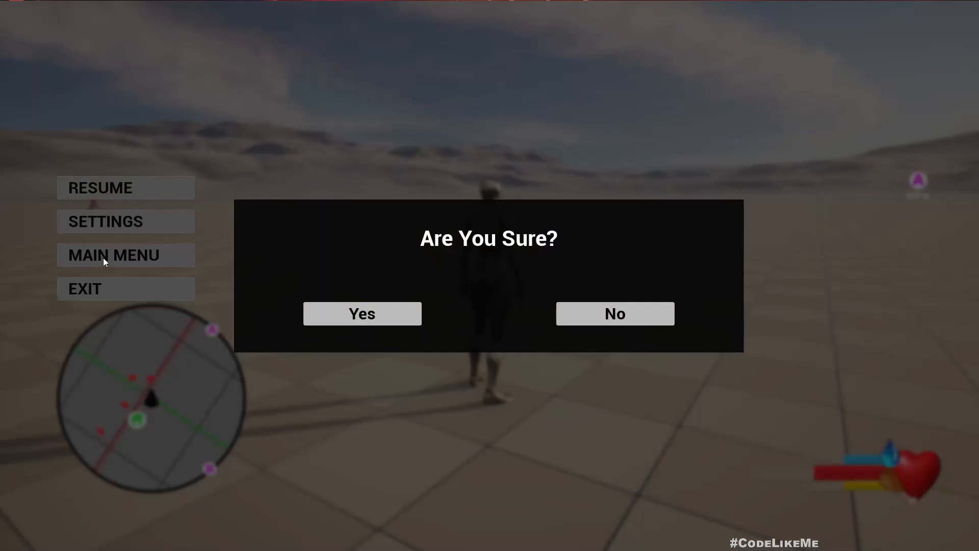
left_click(392, 313)
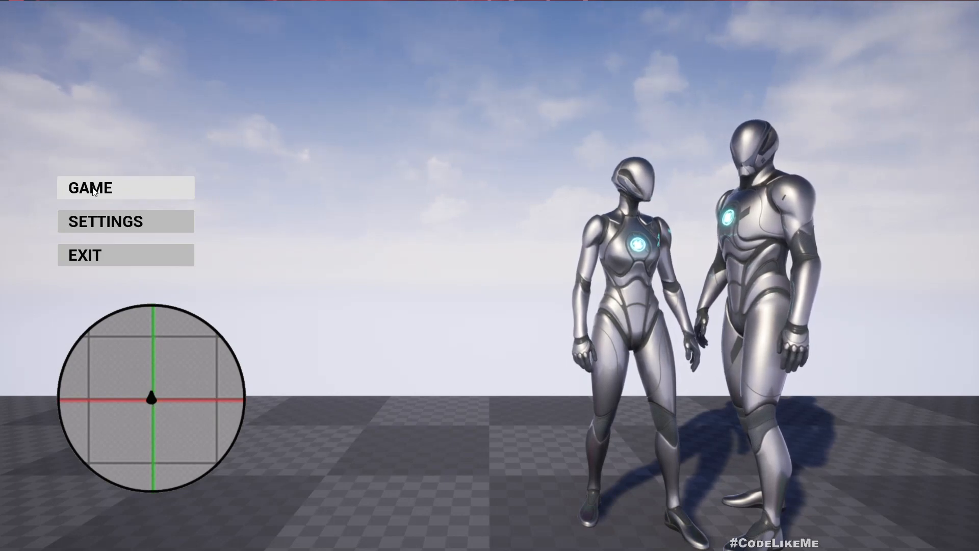
left_click(124, 189)
left_click(141, 222)
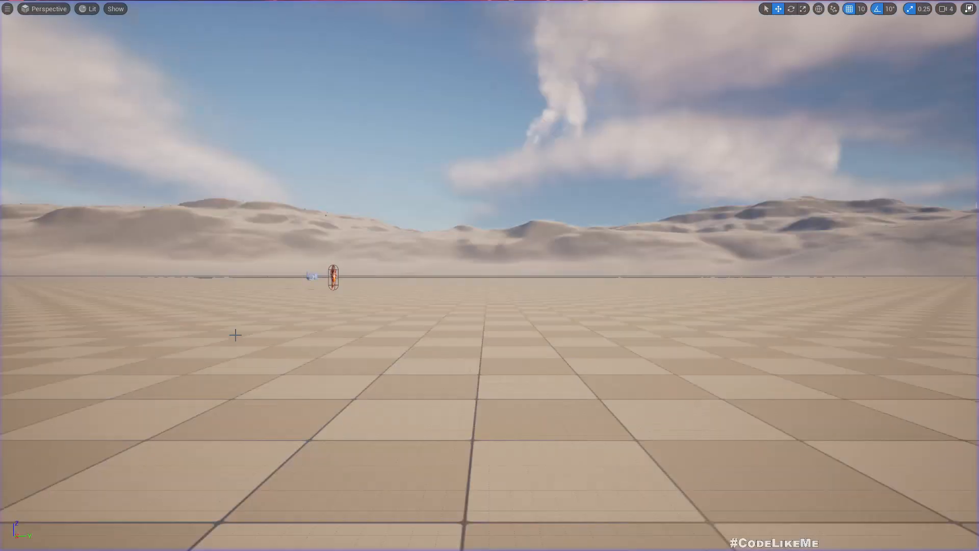
- Trace the Accessed None runtime errors from the Message Log to the Update Map Parameters 2 function in CLM_Menu_HUD and examine its nodes
right_click_drag(483, 353, 484, 353)
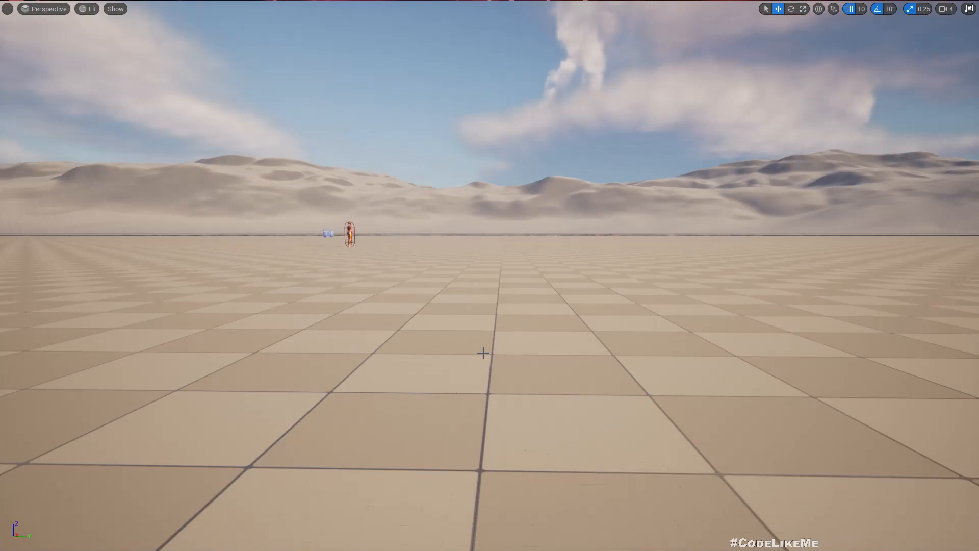
key("Escape")
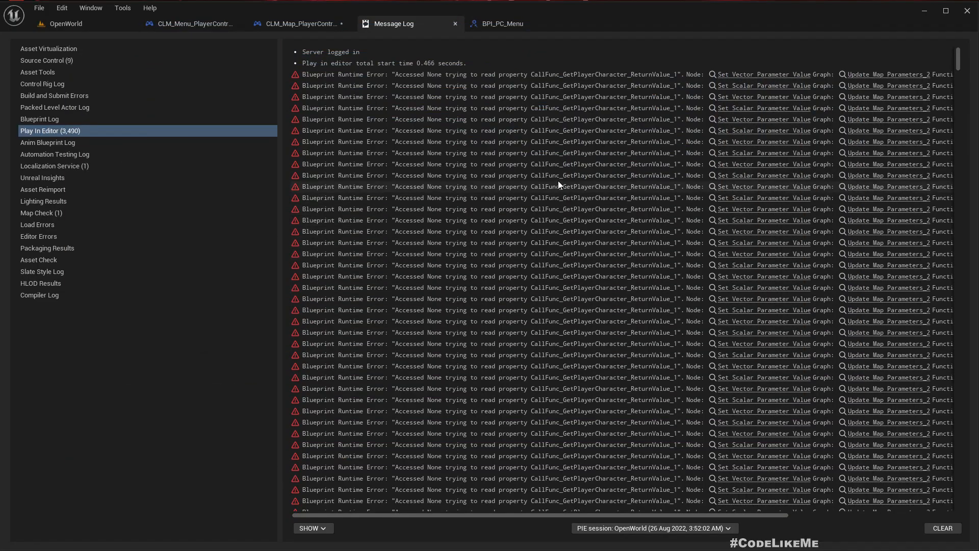
left_click(735, 180)
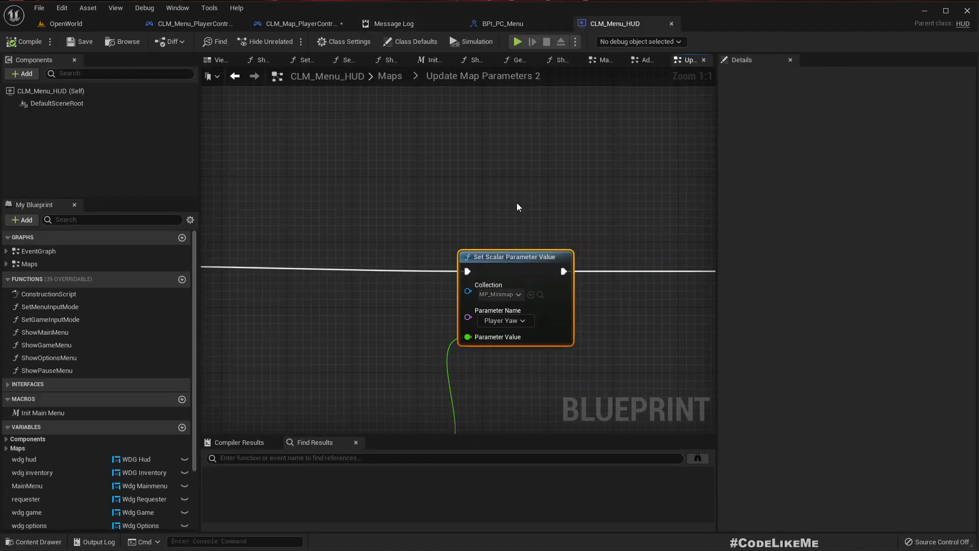
scroll(373, 187, "up", 4)
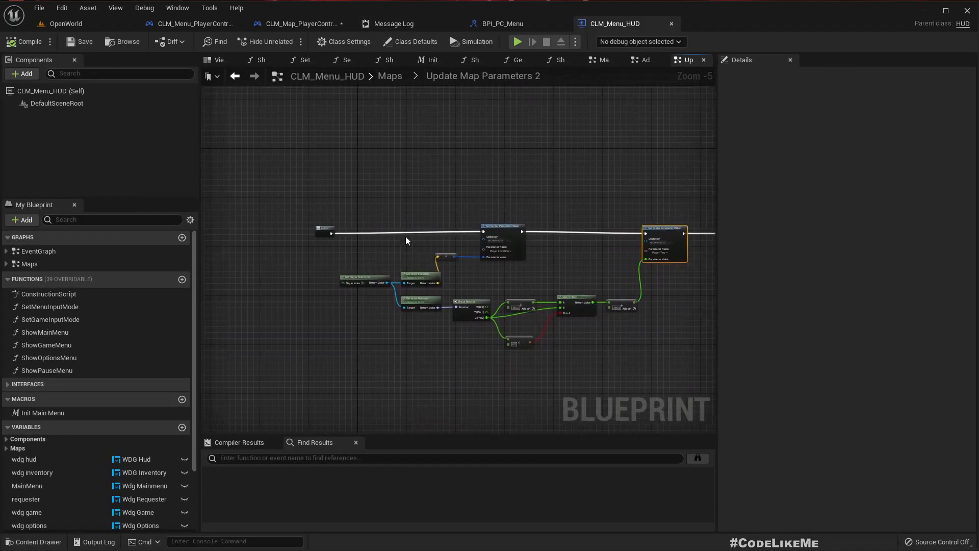
right_click_drag(436, 253, 305, 215)
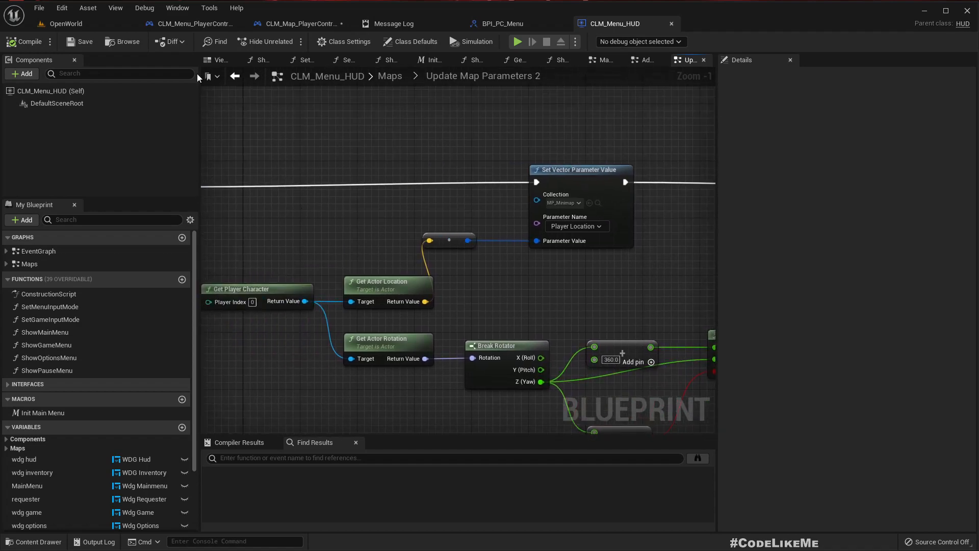
- Look up the OpenWorld and MainMenu levels in the Maps folder and check the asset actions available for OpenWorld
left_click(66, 23)
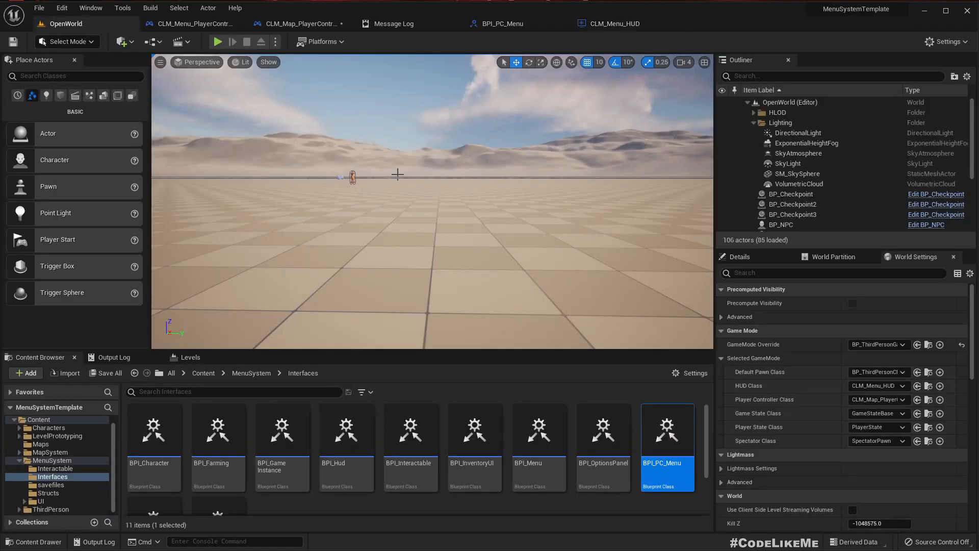
right_click_drag(532, 268, 532, 268)
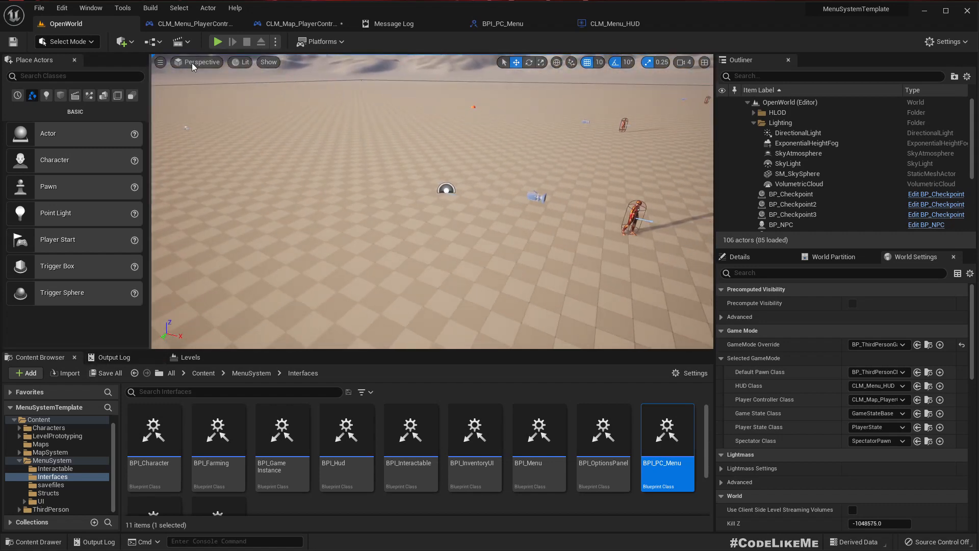
left_click(51, 445)
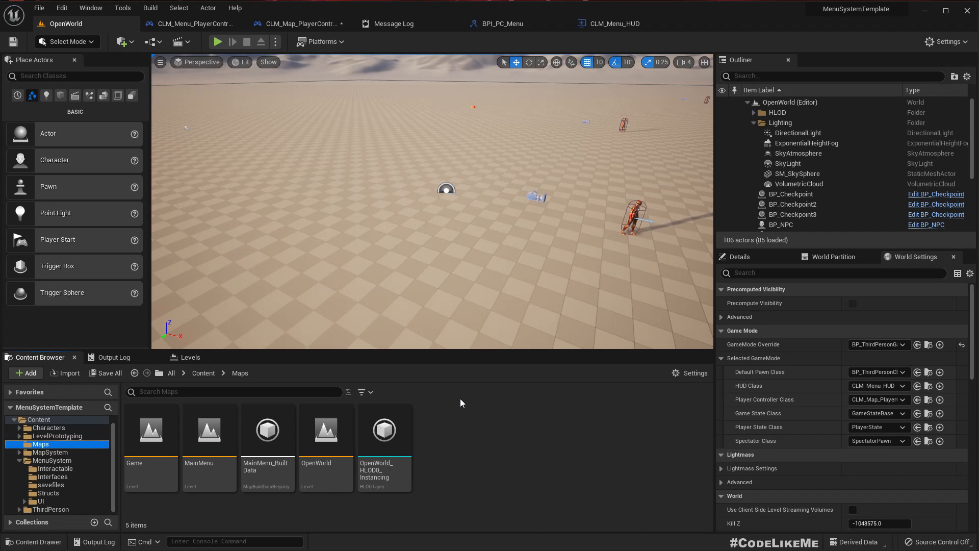
left_click(327, 461)
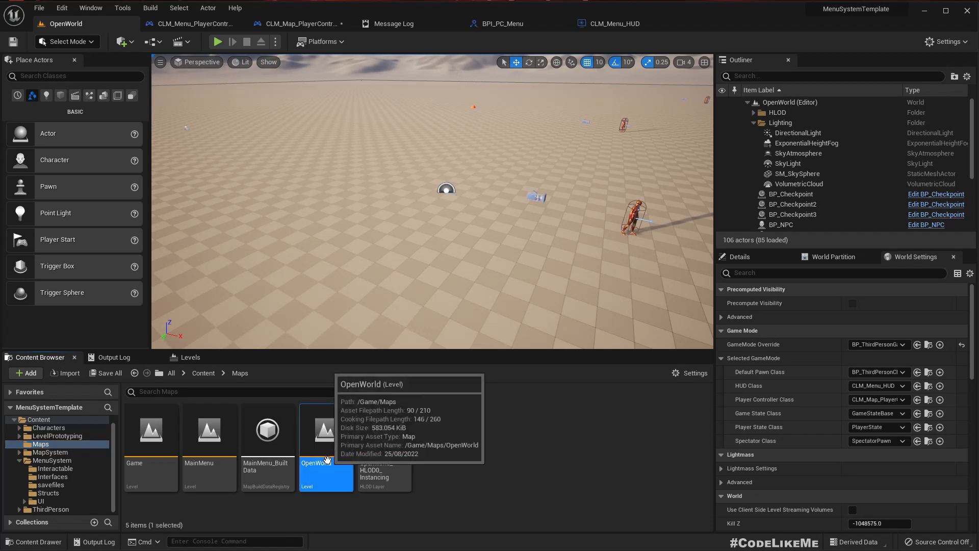
right_click(325, 469)
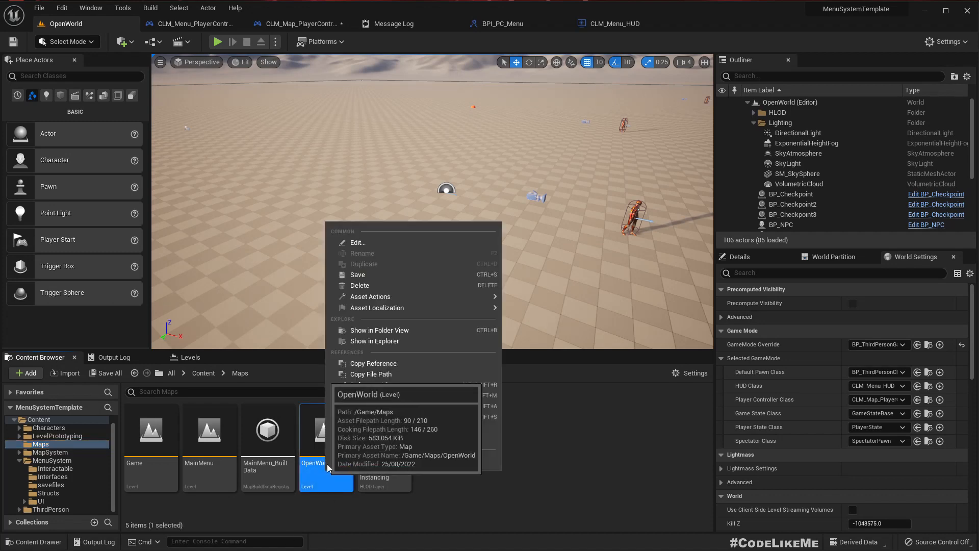
mouse_move(428, 296)
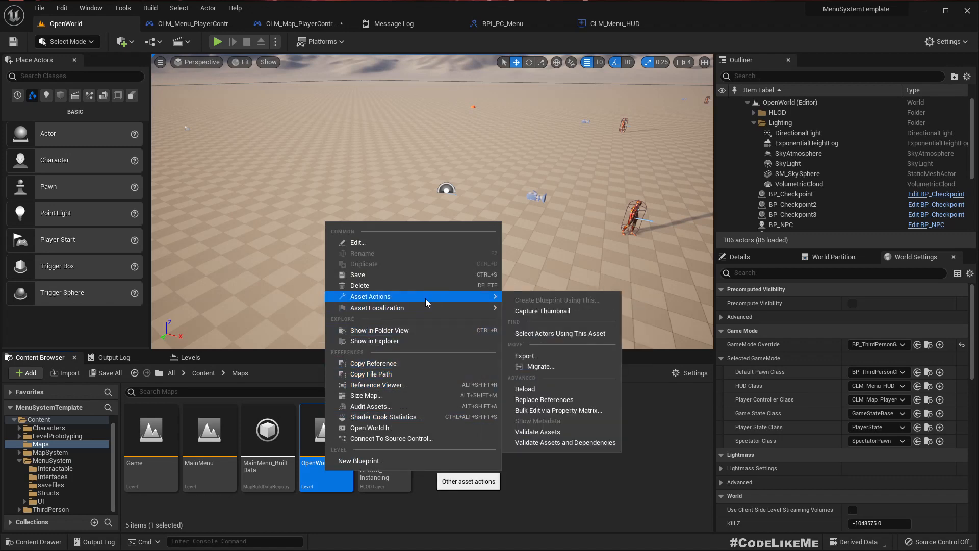
left_click(313, 466)
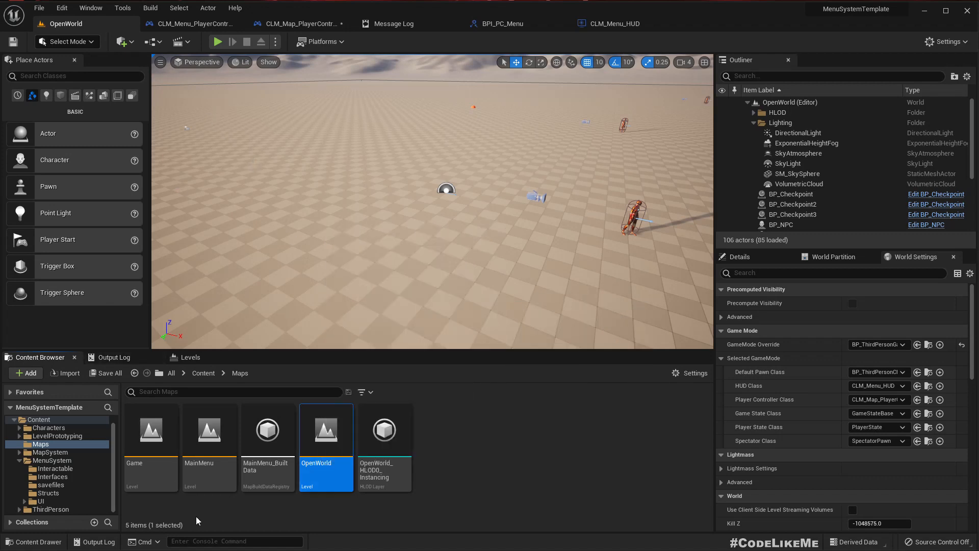
left_click(208, 441)
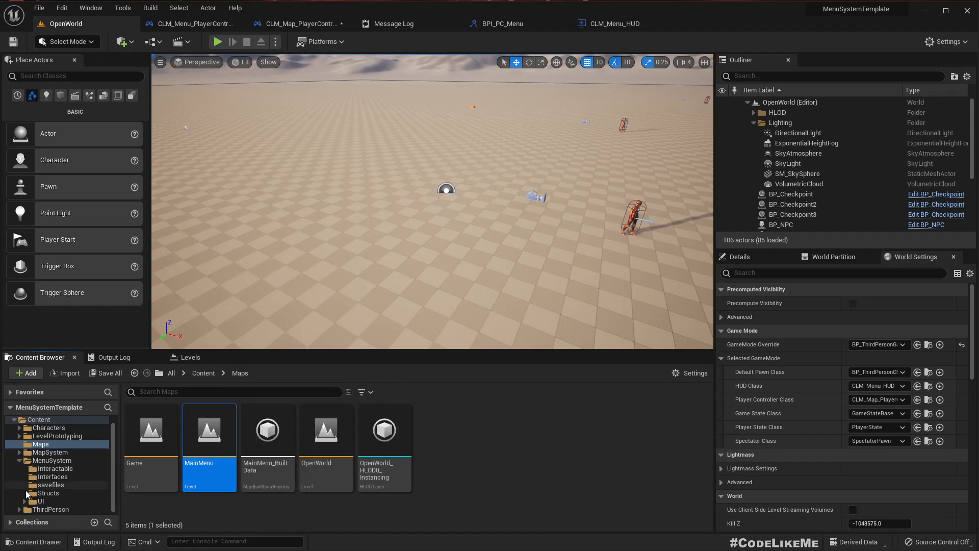
- Find the wdg_game widget blueprint in the MenuSystem UI folder and open it for editing
left_click(50, 452)
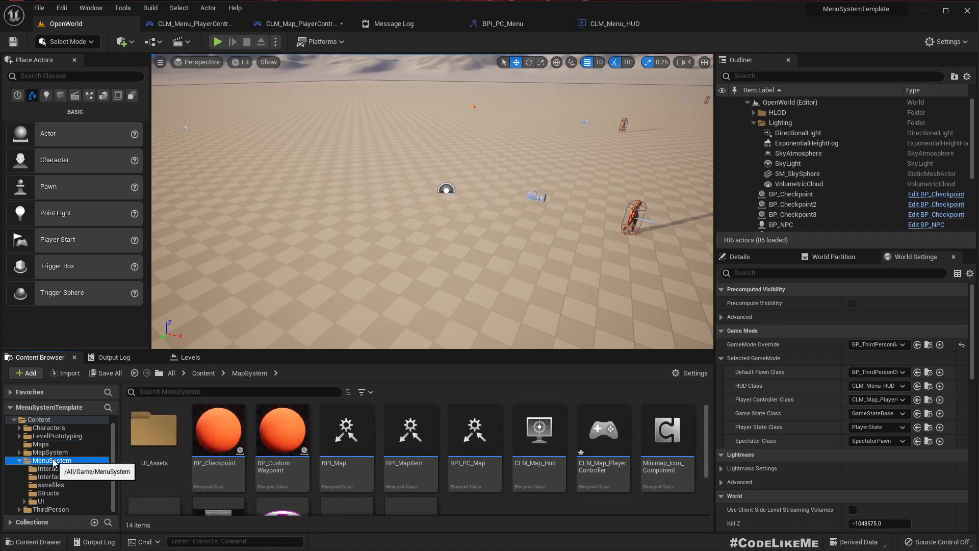
left_click(52, 460)
double_click(423, 474)
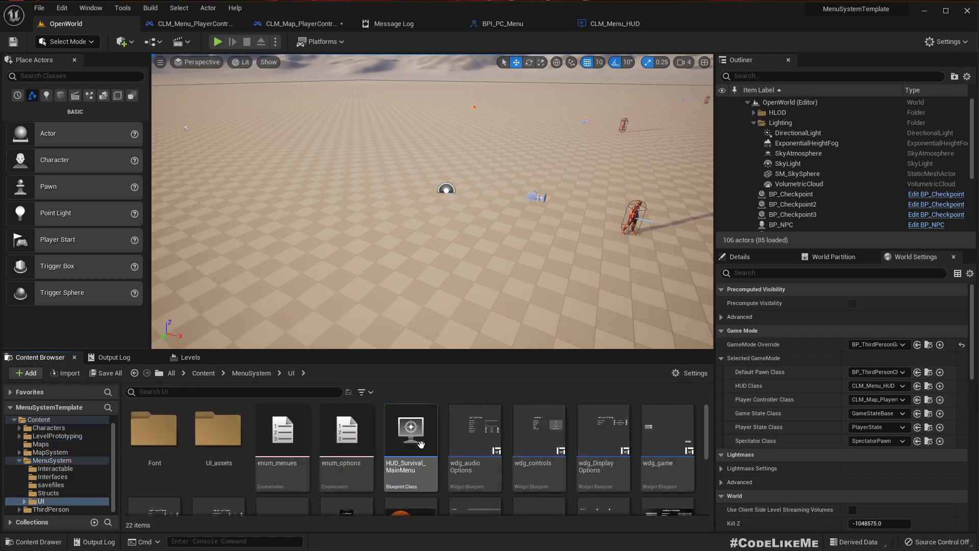
scroll(536, 459, "down", 2)
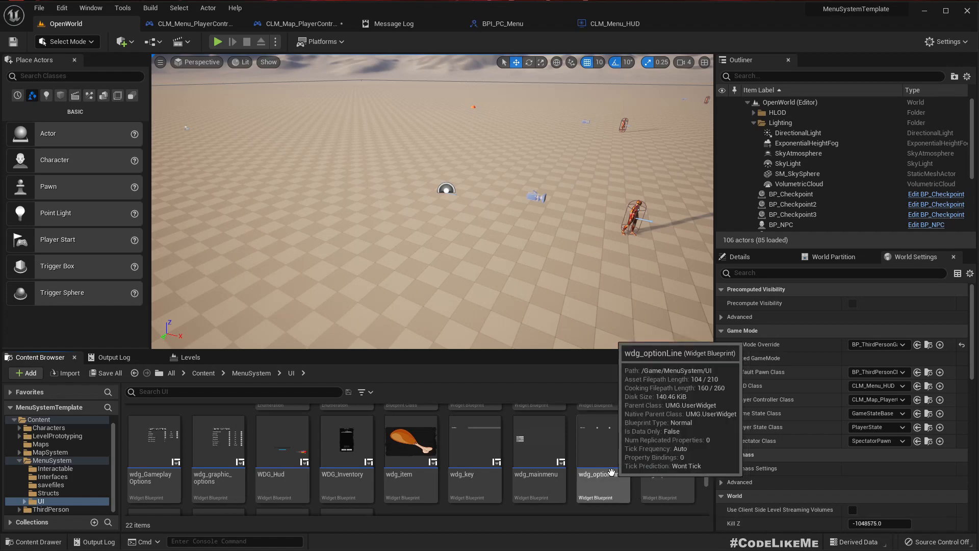
scroll(611, 474, "down", 2)
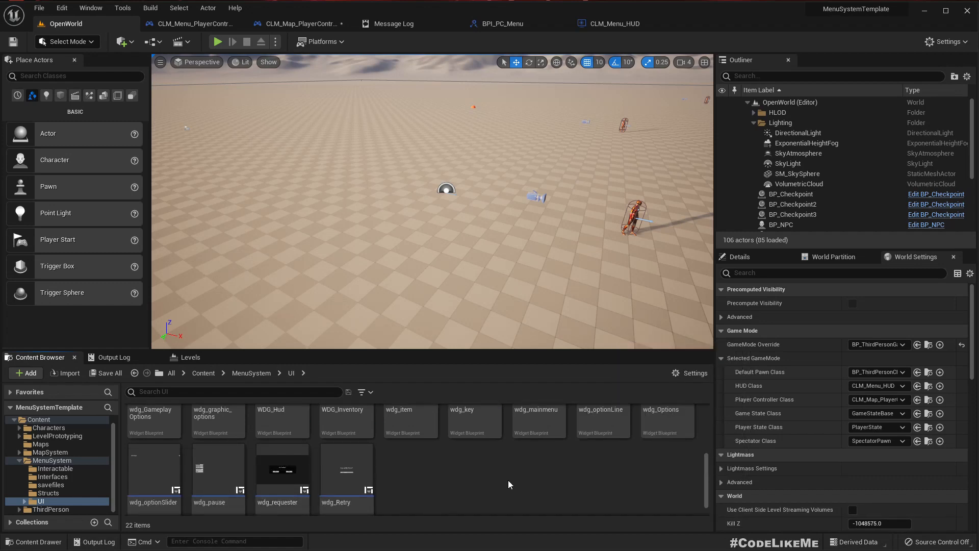
scroll(517, 478, "up", 3)
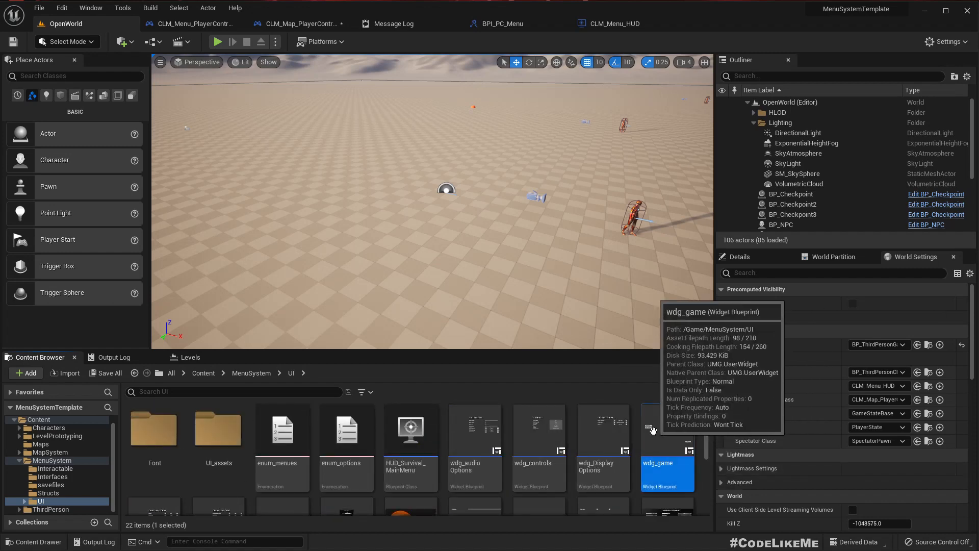
double_click(654, 432)
- Select the NEW GAME button in wdg_game and examine the event graph for the logic behind the menu buttons
left_click(274, 275)
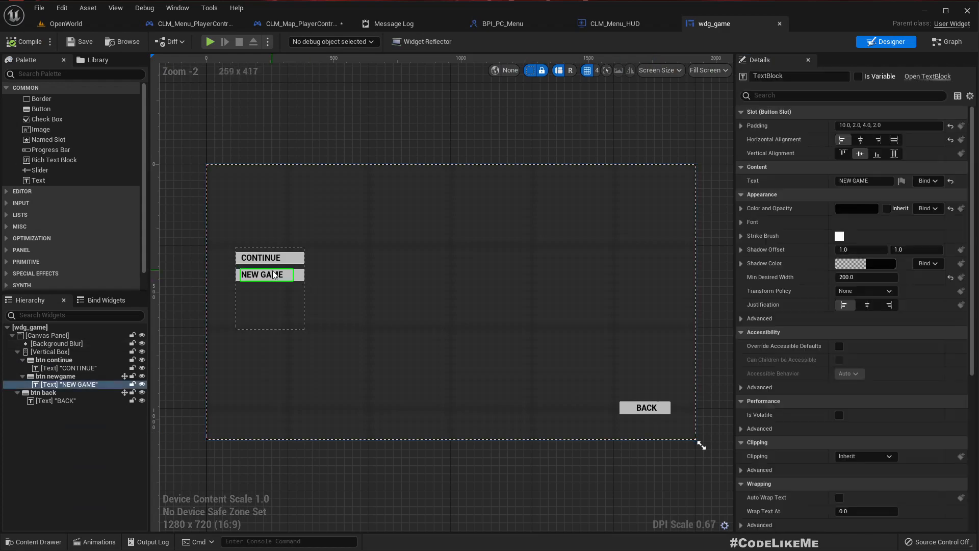
left_click(299, 276)
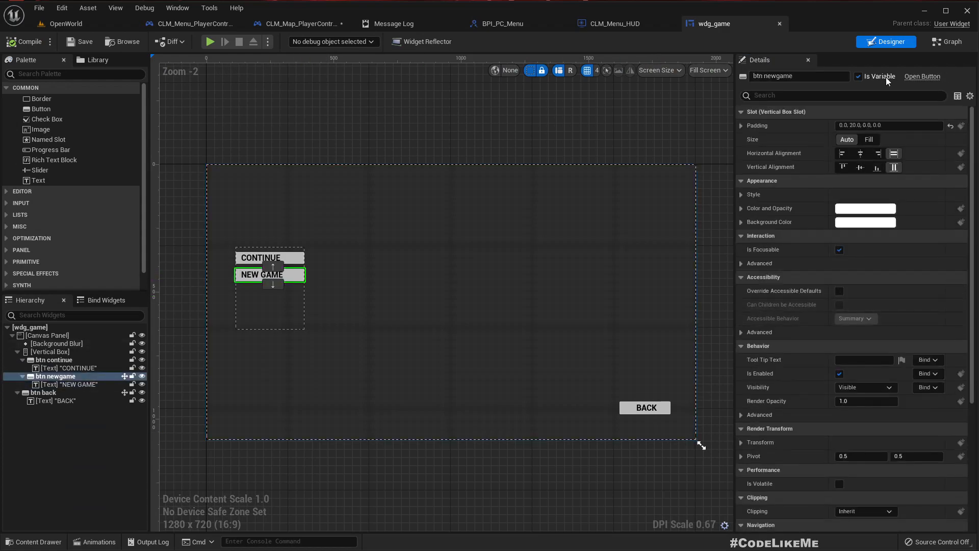
left_click(926, 45)
right_click_drag(430, 328, 512, 174)
scroll(528, 226, "down", 4)
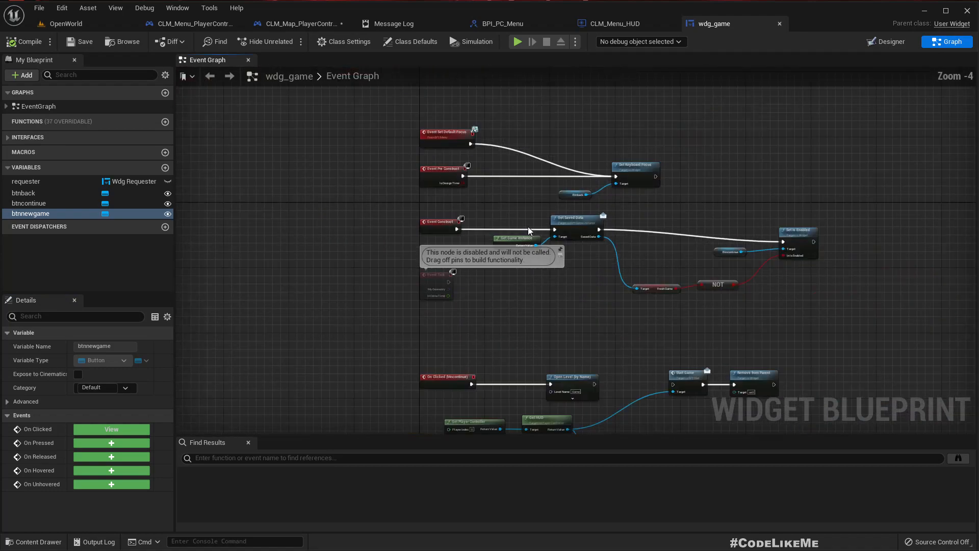
scroll(616, 278, "up", 2)
right_click_drag(621, 300, 518, 97)
right_click_drag(568, 327, 592, 244)
scroll(592, 244, "down", 4)
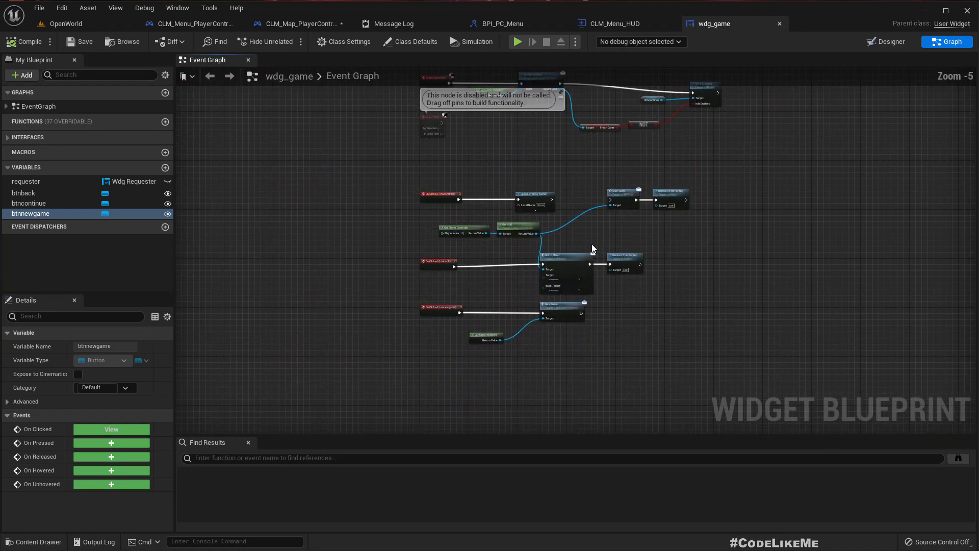
- Find the Open Level (by Name) node by searching for "open level" and set its Level Name to OpenWorld
left_click(508, 458)
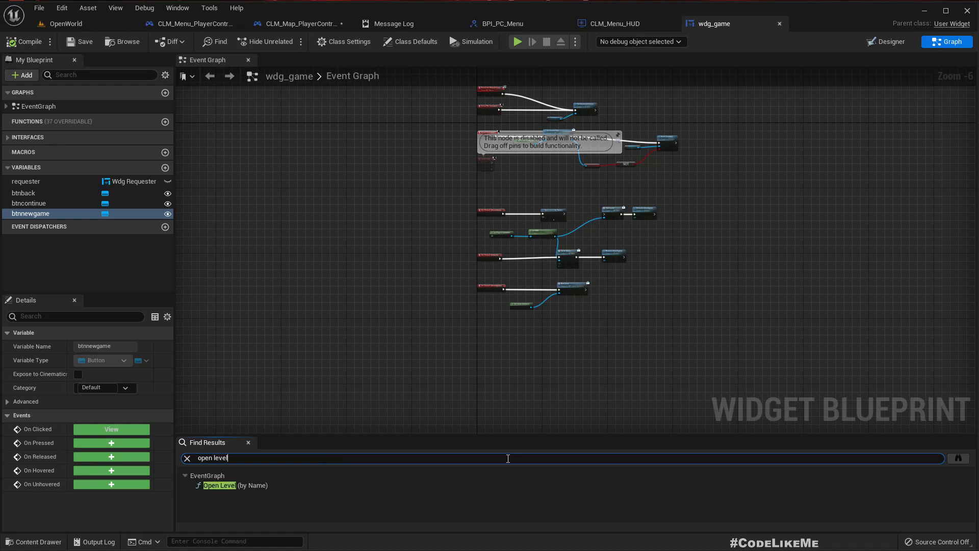
double_click(224, 485)
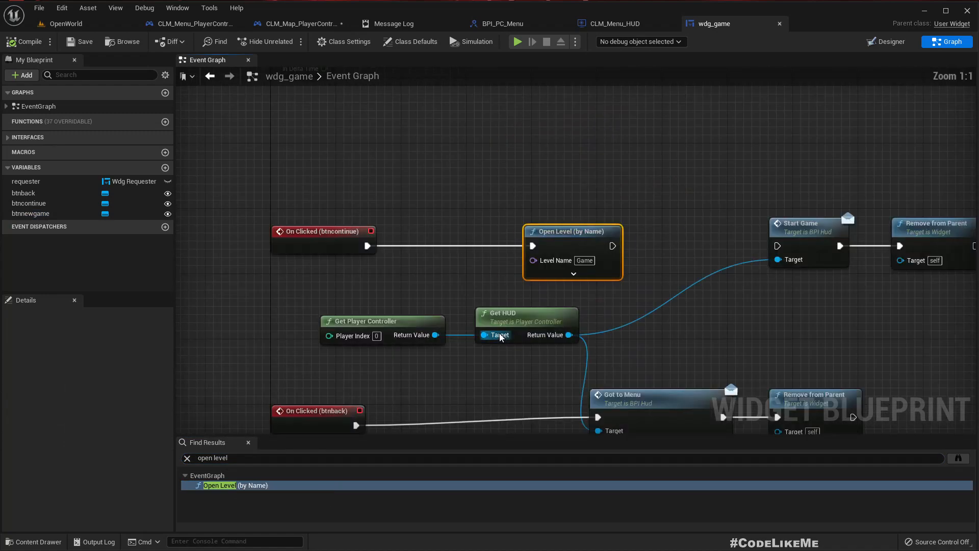
left_click(592, 261)
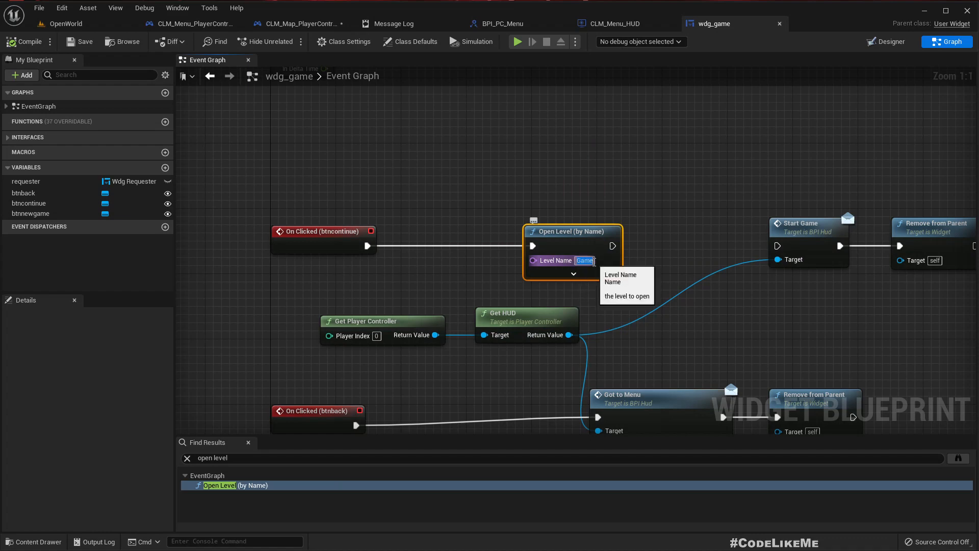
type("OpenWorld")
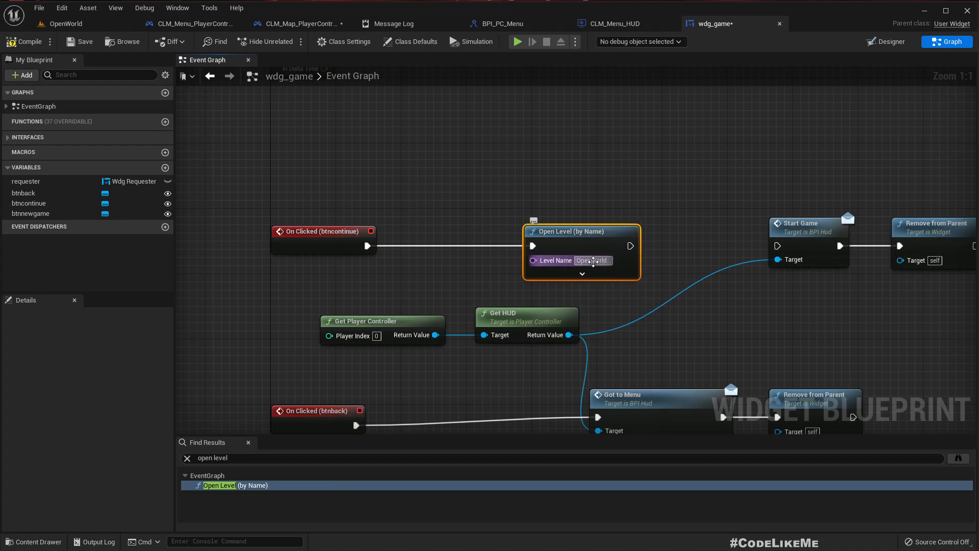
- Search for references to Open Level (by Name), first in wdg_game and then across all blueprints
right_click(592, 250)
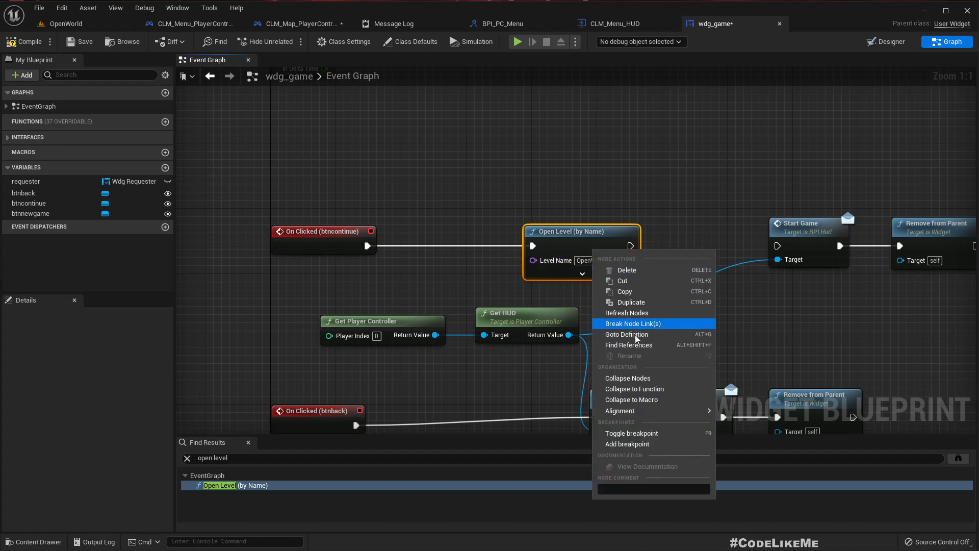
left_click(760, 359)
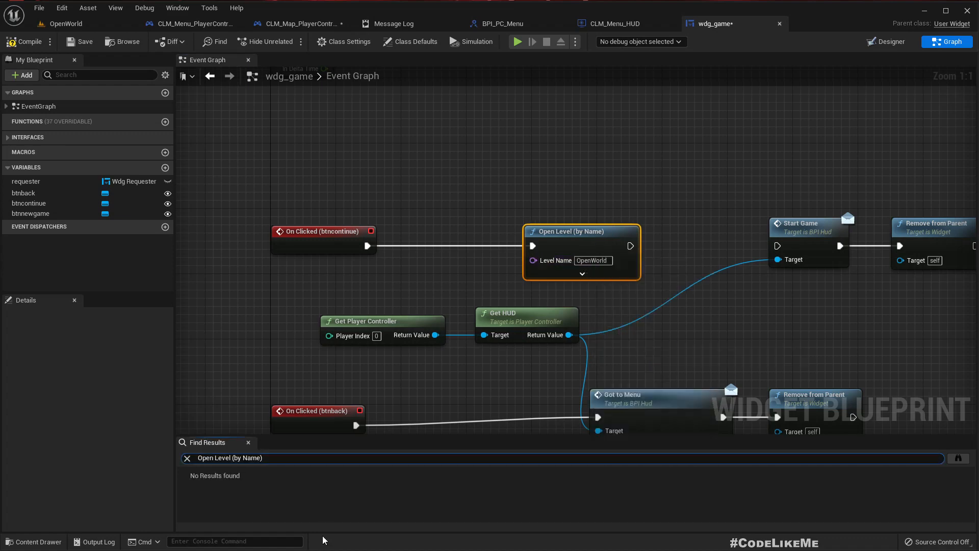
left_click(959, 458)
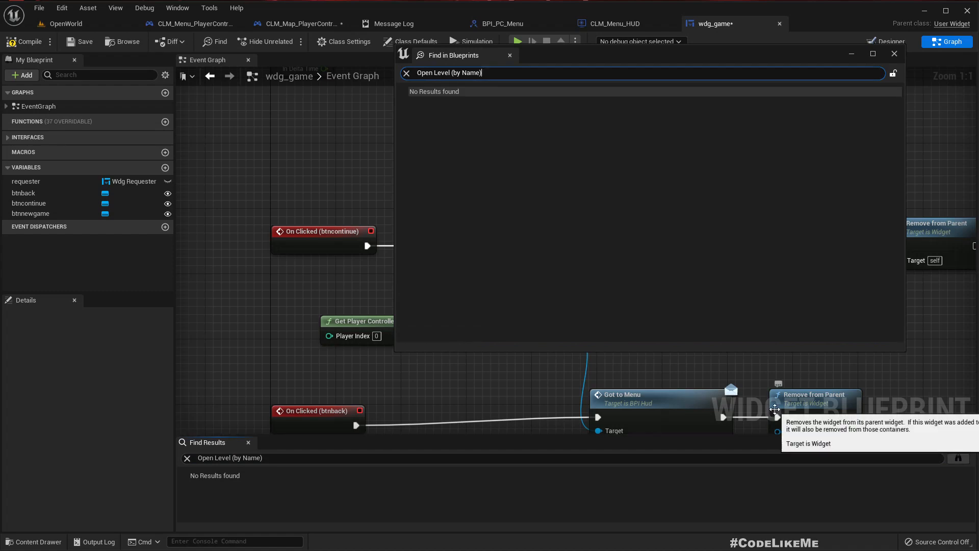
left_click(509, 55)
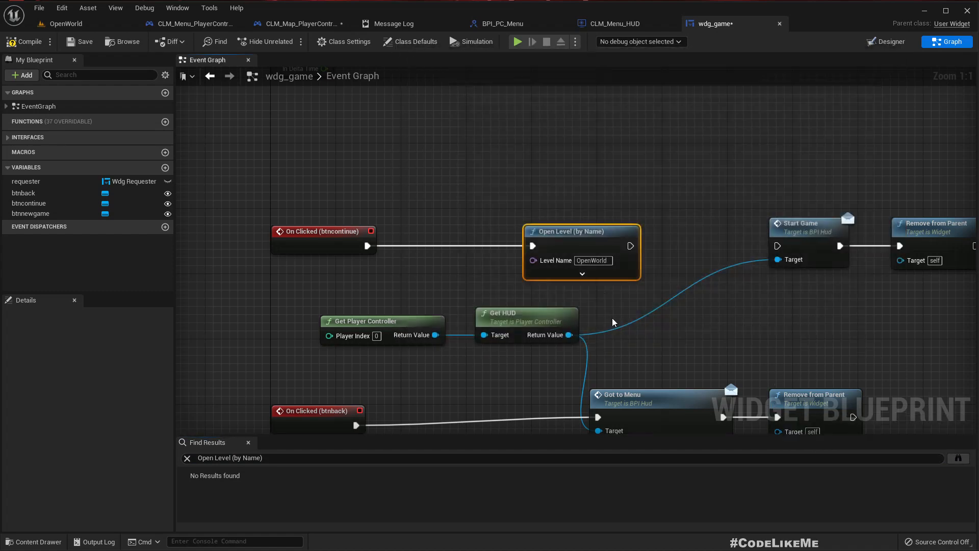
scroll(671, 317, "down", 5)
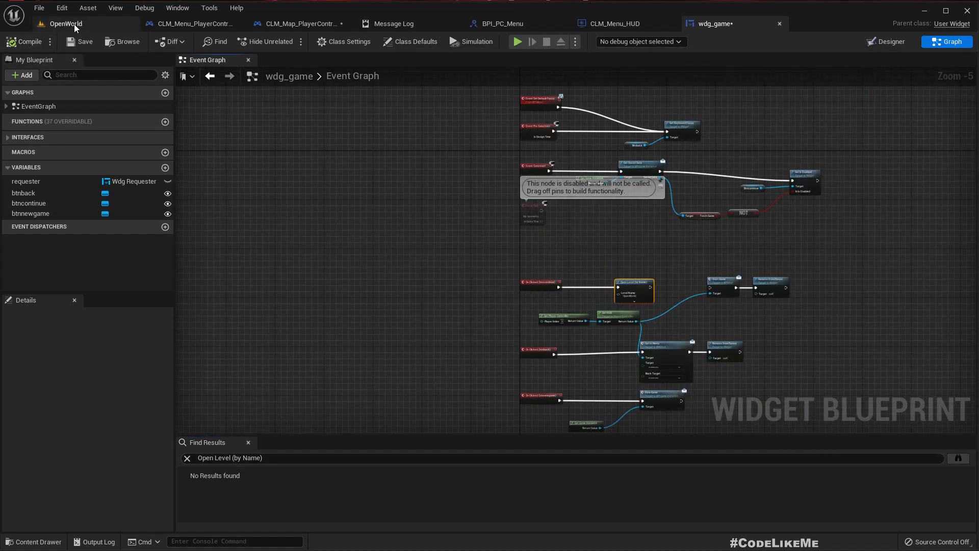
- Play-test the OpenWorld level full screen, return to the main menu with confirmation, start a new game and end the session
left_click(72, 23)
key("F11")
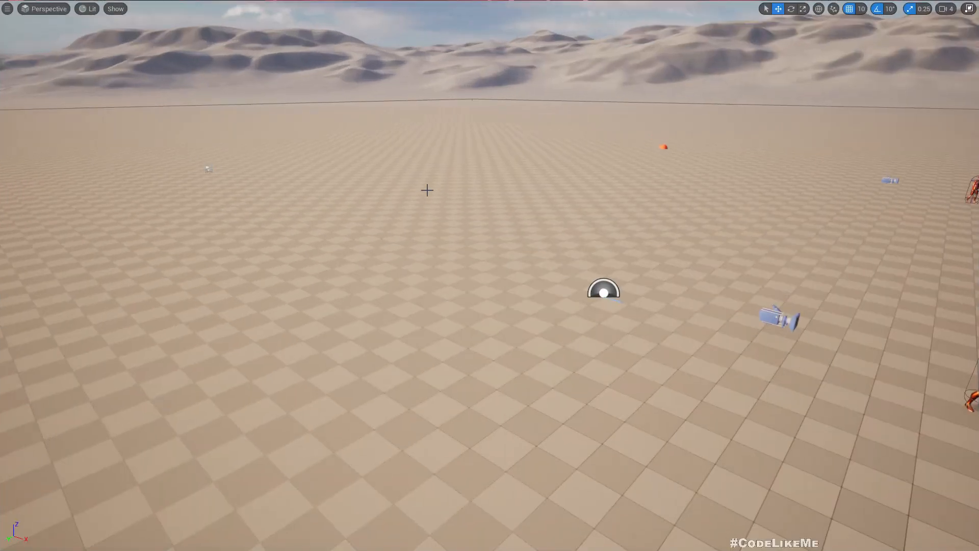
key("alt+p")
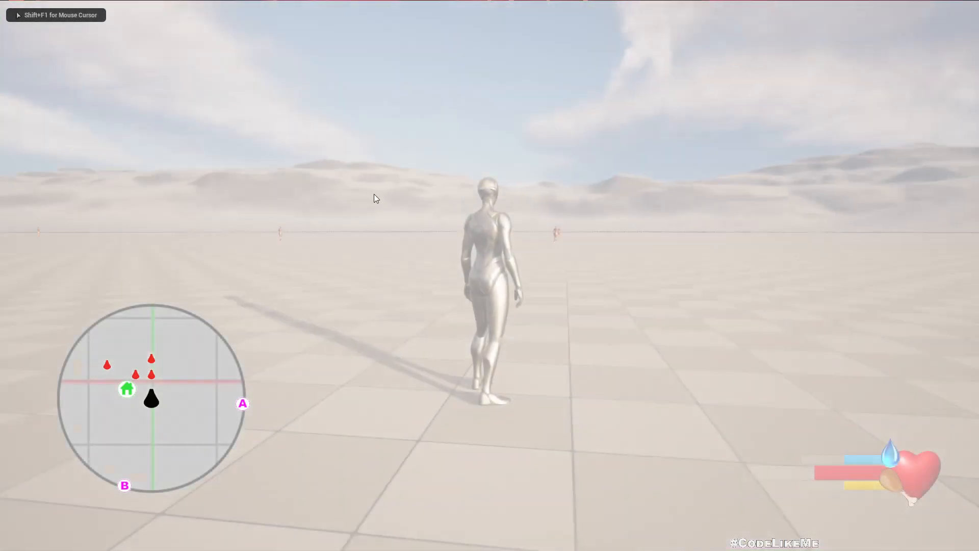
key("Escape")
left_click(150, 254)
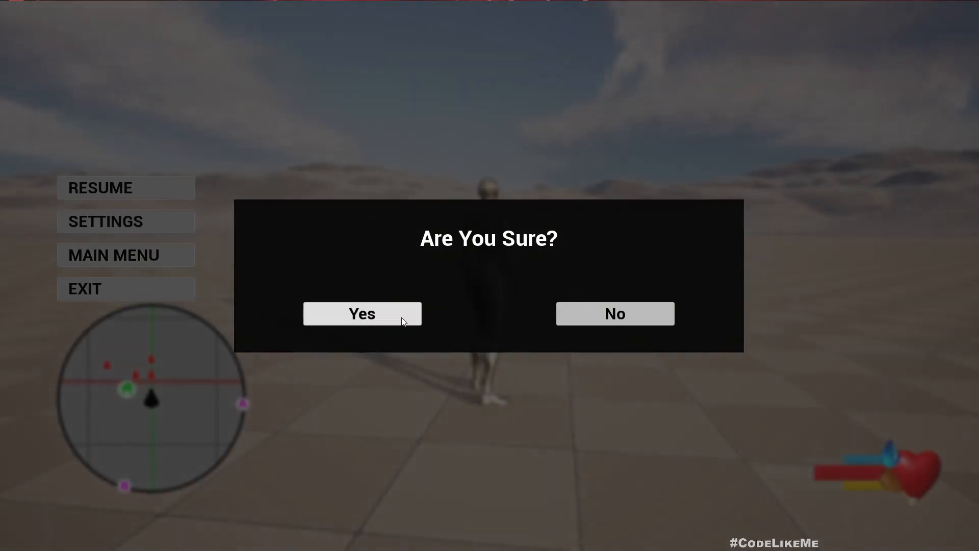
left_click(377, 314)
left_click(144, 194)
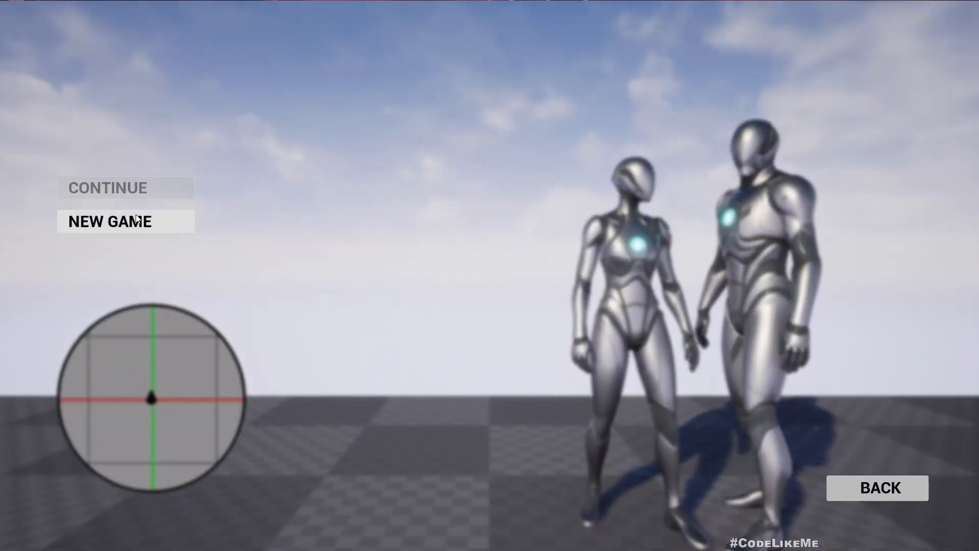
left_click(135, 215)
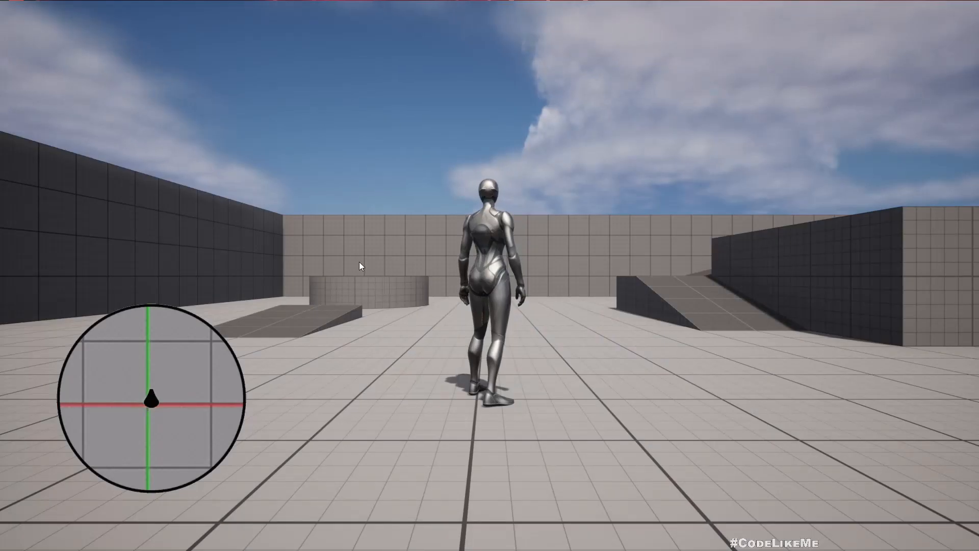
key("Escape")
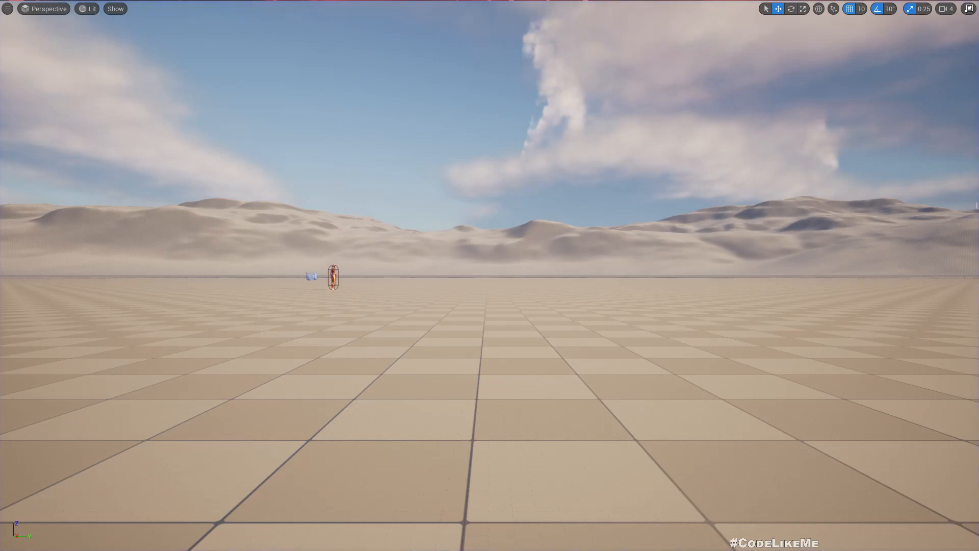
- Save all modified assets and trace a Set Vector Parameter Value error from the Message Log to its node in Update Map Parameters 2
right_click_drag(360, 263, 386, 299)
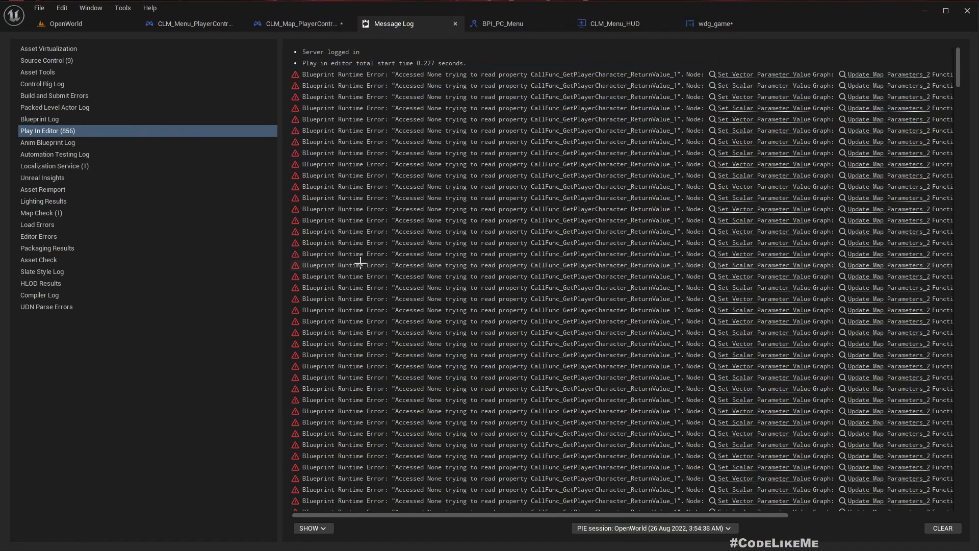
key("ctrl+shift+s")
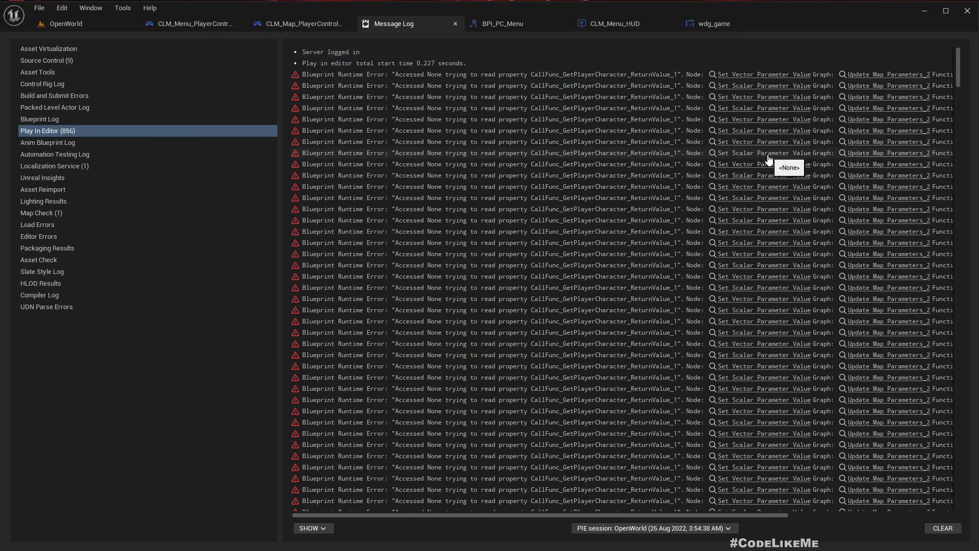
left_click(778, 142)
right_click_drag(632, 187, 716, 184)
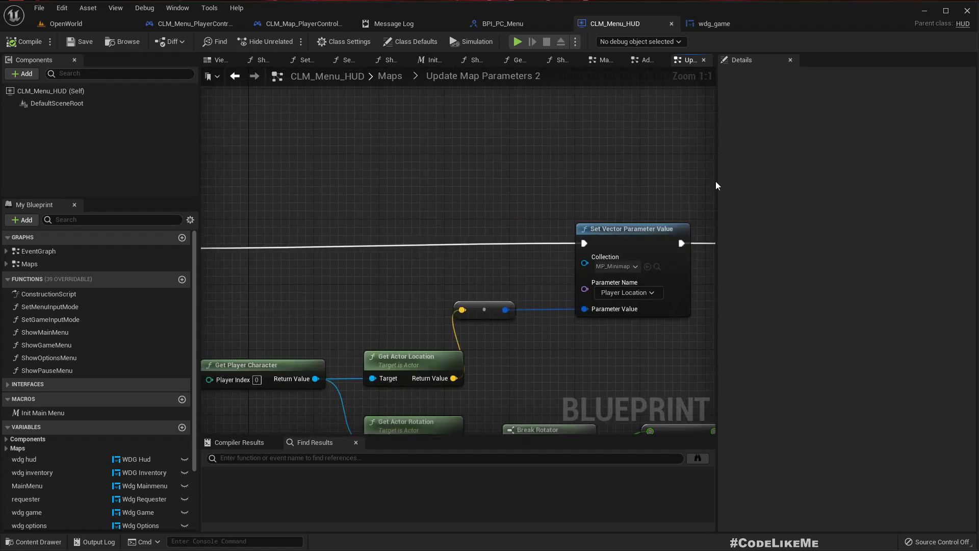
- Insert an Is Valid check on the Get Player Character return value between Inputs and the first Set Vector Parameter Value node
scroll(379, 257, "down", 5)
scroll(362, 295, "up", 3)
right_click_drag(362, 299, 475, 302)
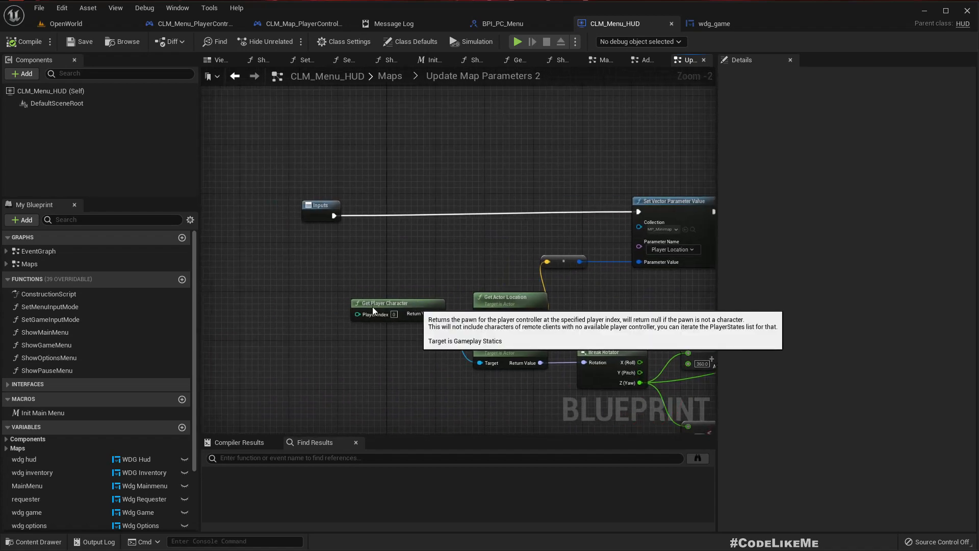
left_click_drag(388, 304, 426, 237)
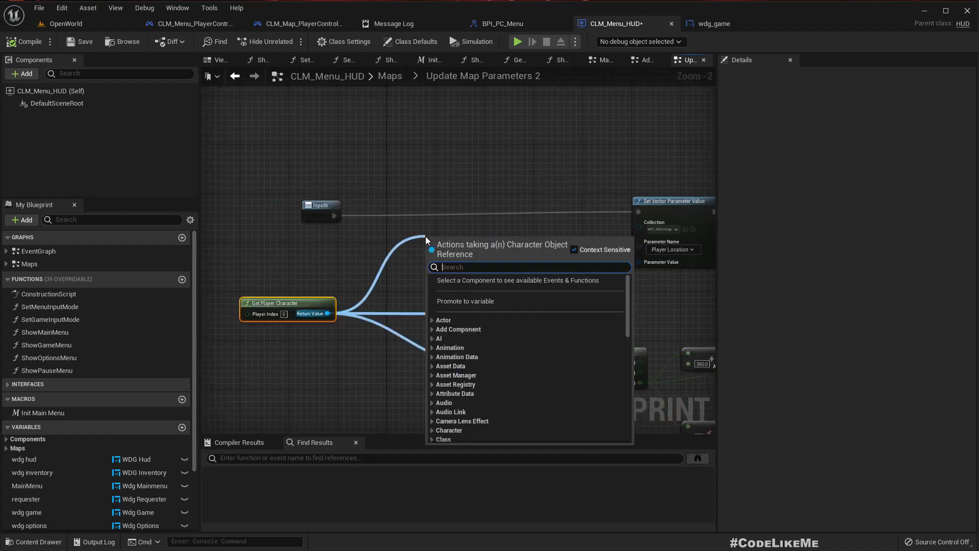
type("is valid")
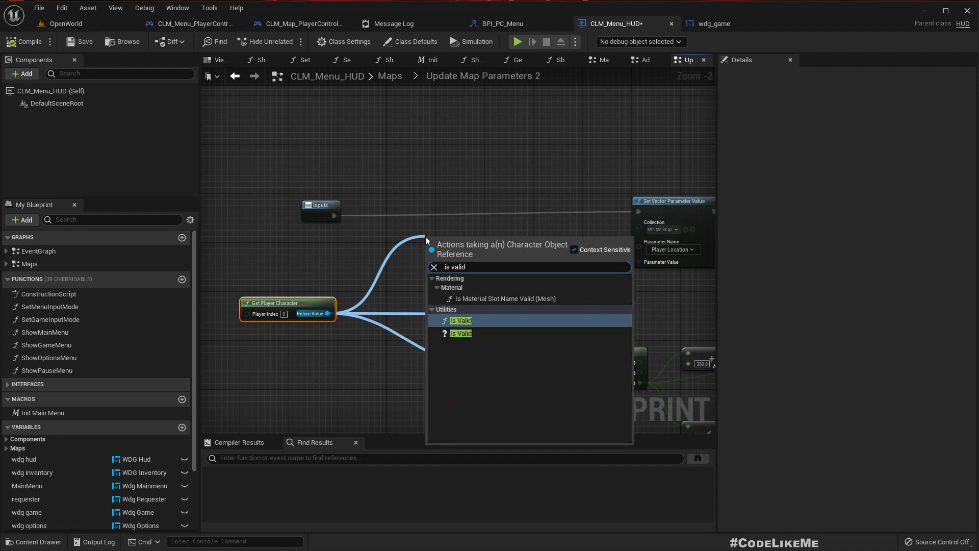
key("Return")
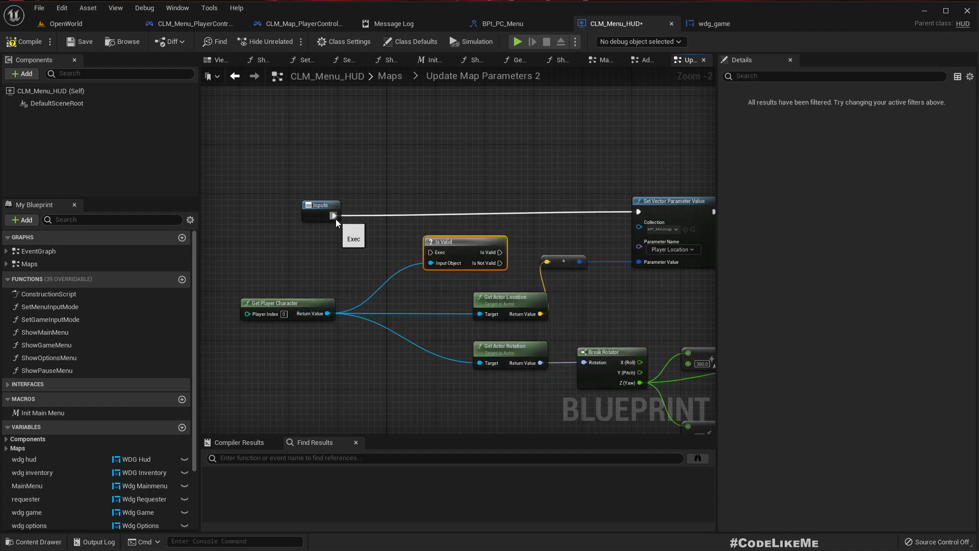
left_click_drag(335, 216, 644, 214)
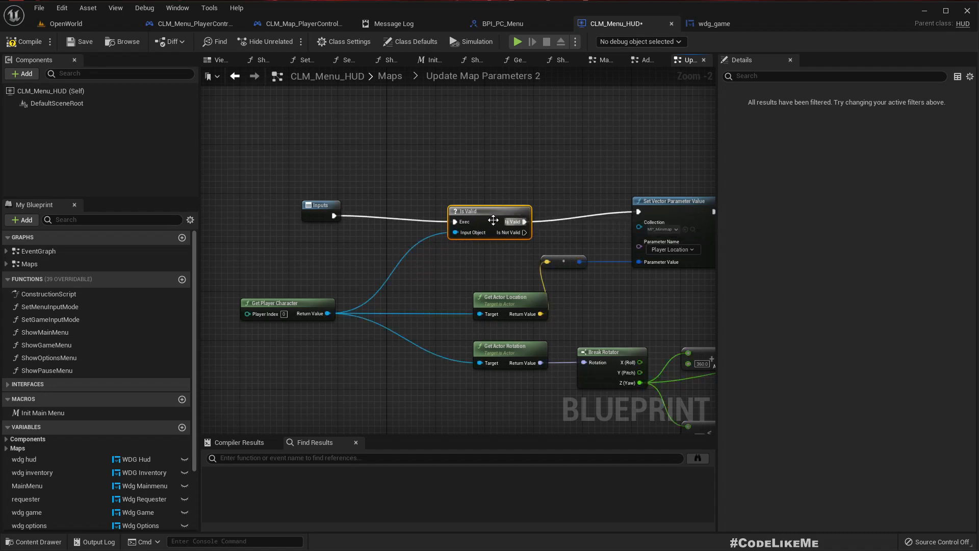
- Connect the Is Not Valid output to the Outputs node of Update Map Parameters 2 and compile the blueprint
scroll(451, 261, "down", 3)
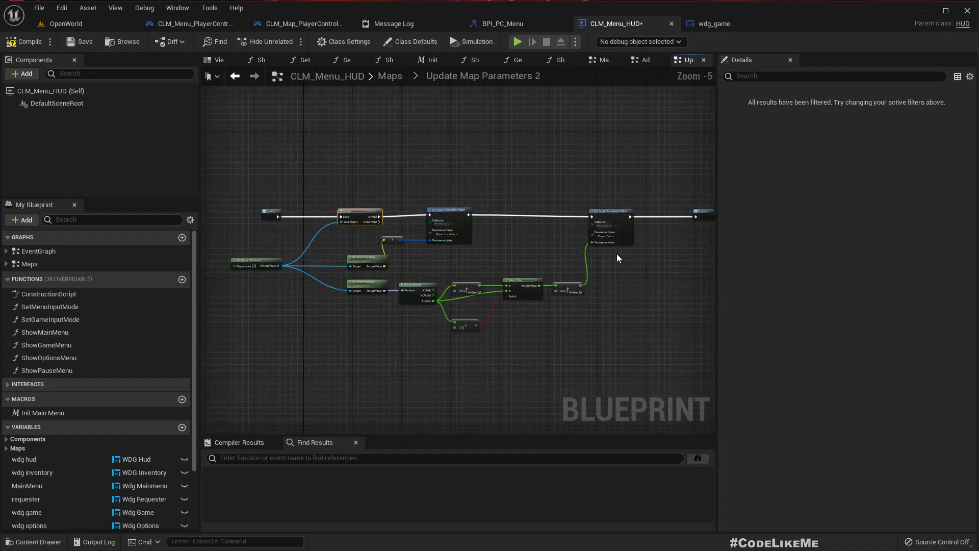
right_click_drag(618, 258, 533, 273)
left_click_drag(621, 238, 283, 237)
right_click_drag(276, 235, 407, 232)
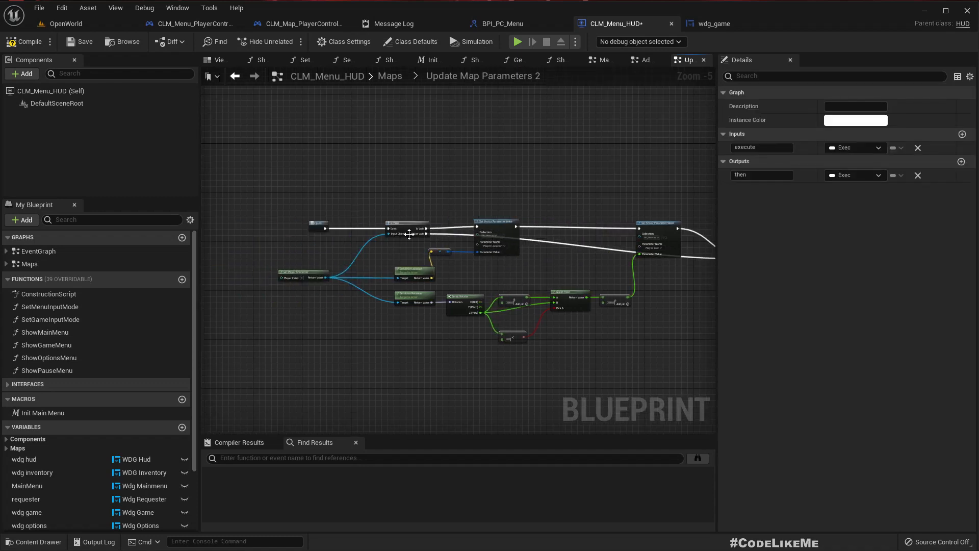
left_click(11, 41)
- Examine the button layout of wdg_game and the click events in its Event Graph
left_click(722, 18)
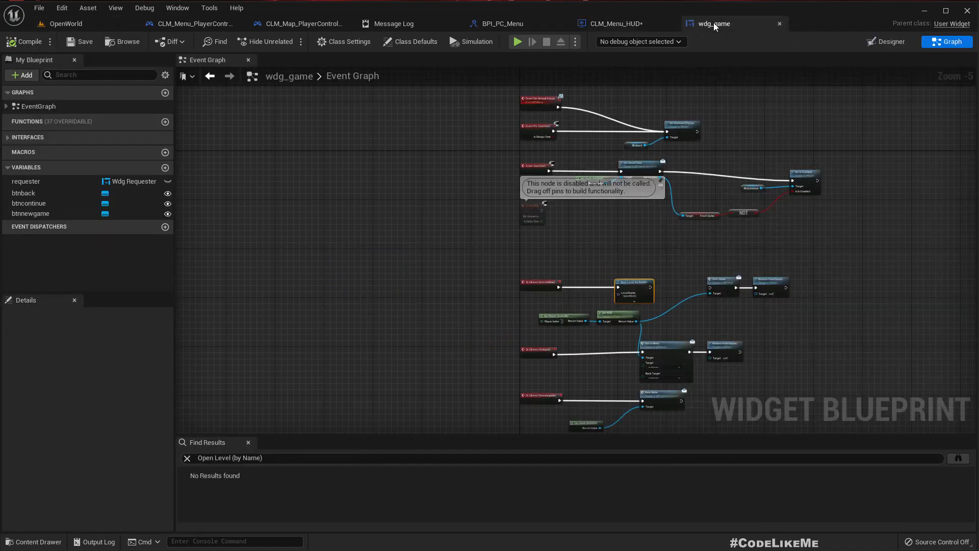
left_click(892, 42)
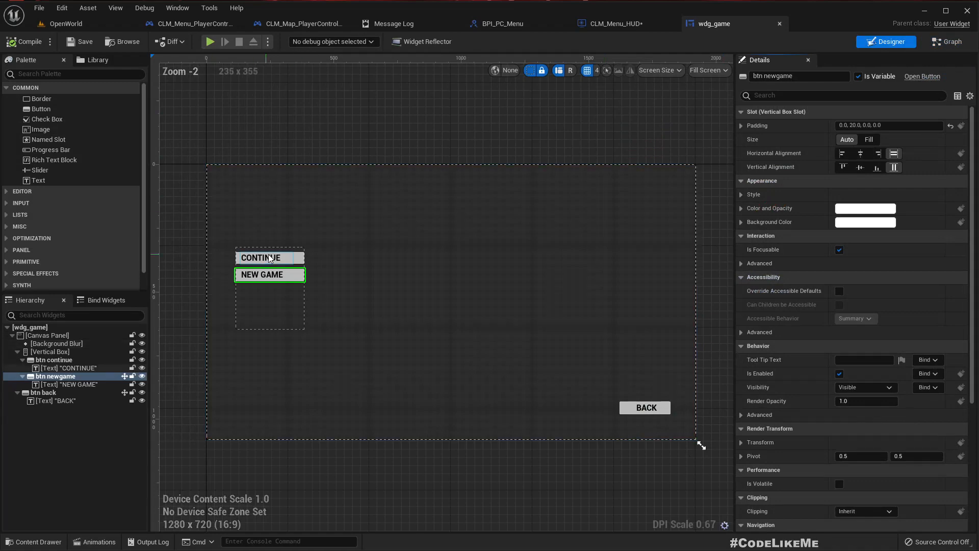
left_click(941, 45)
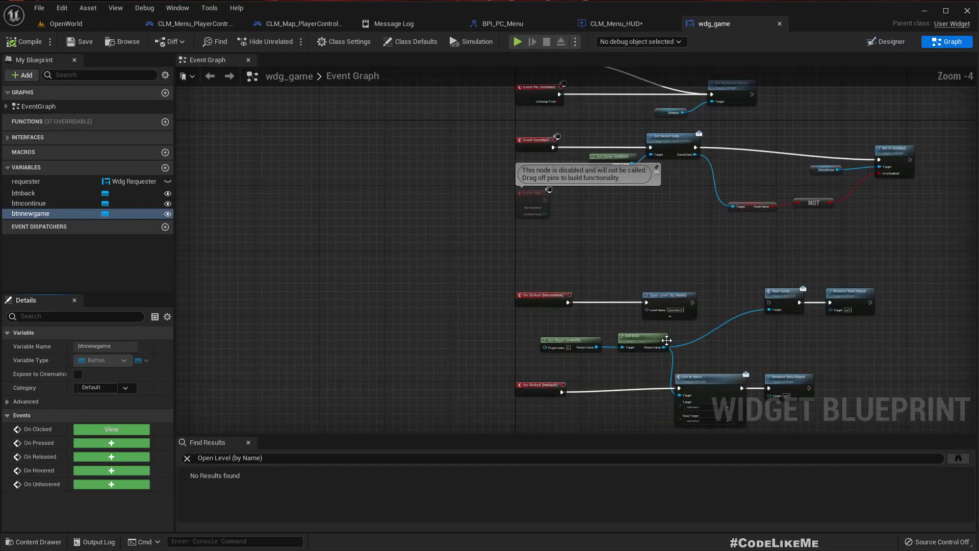
scroll(666, 340, "up", 5)
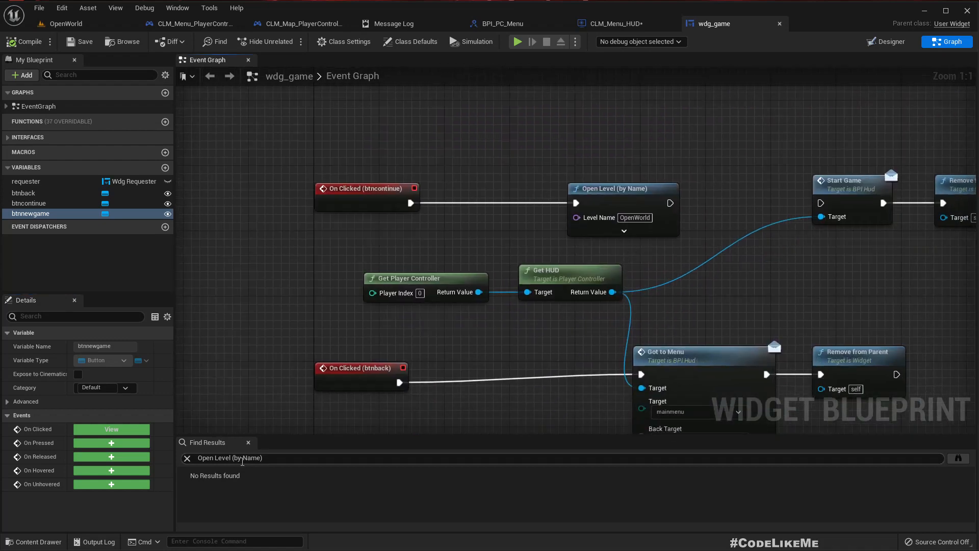
- Search wdg_game for "game" and inspect the Start Game and New Game nodes among the matches
left_click_drag(242, 460, 290, 458)
key("ctrl+a")
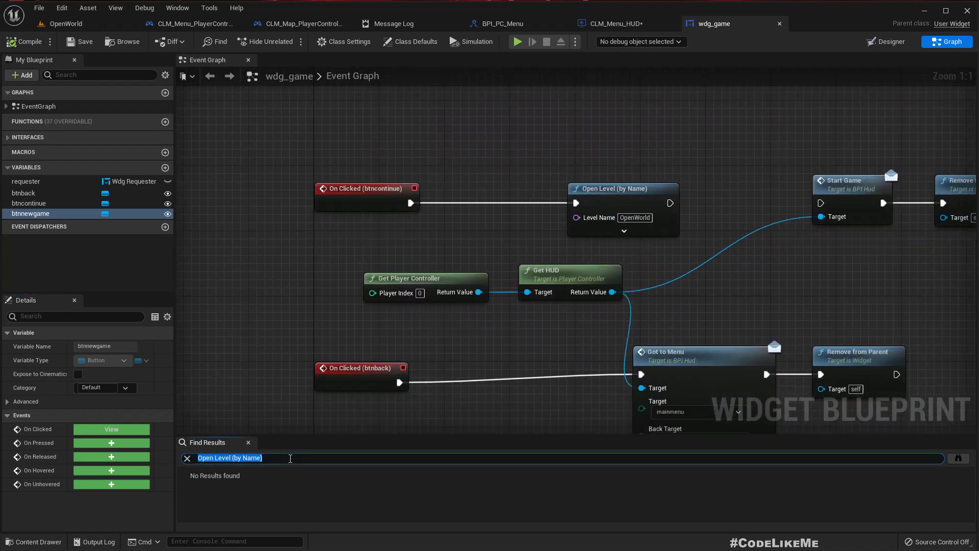
type("game")
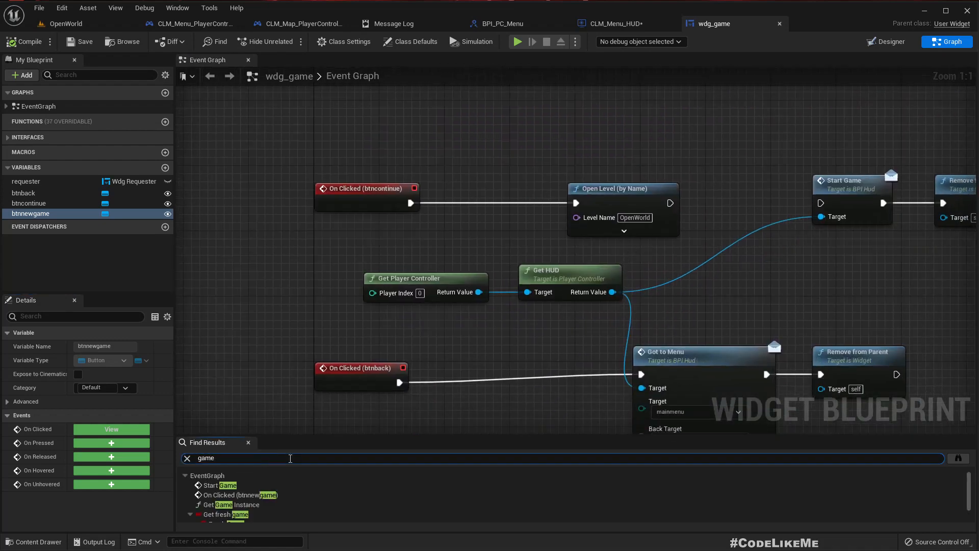
left_click(217, 487)
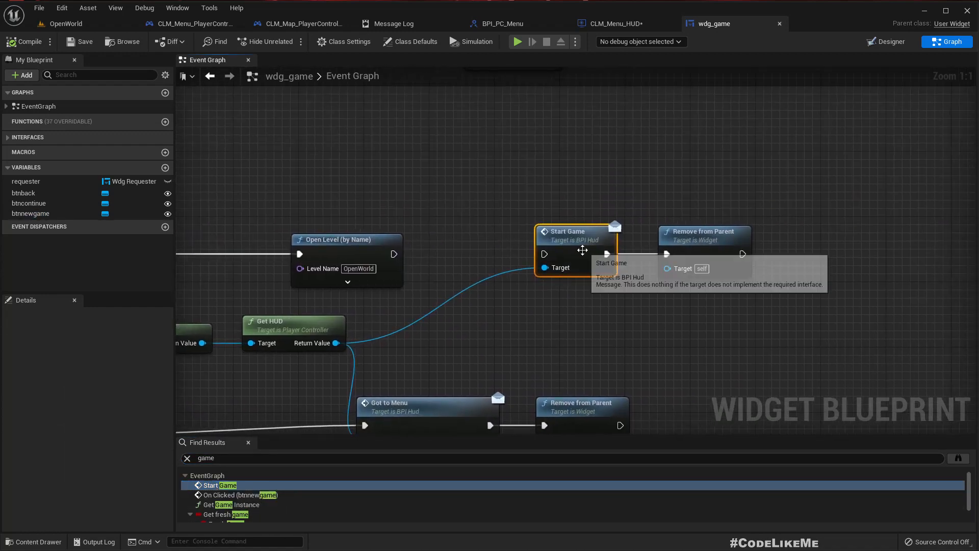
right_click_drag(554, 311, 601, 211)
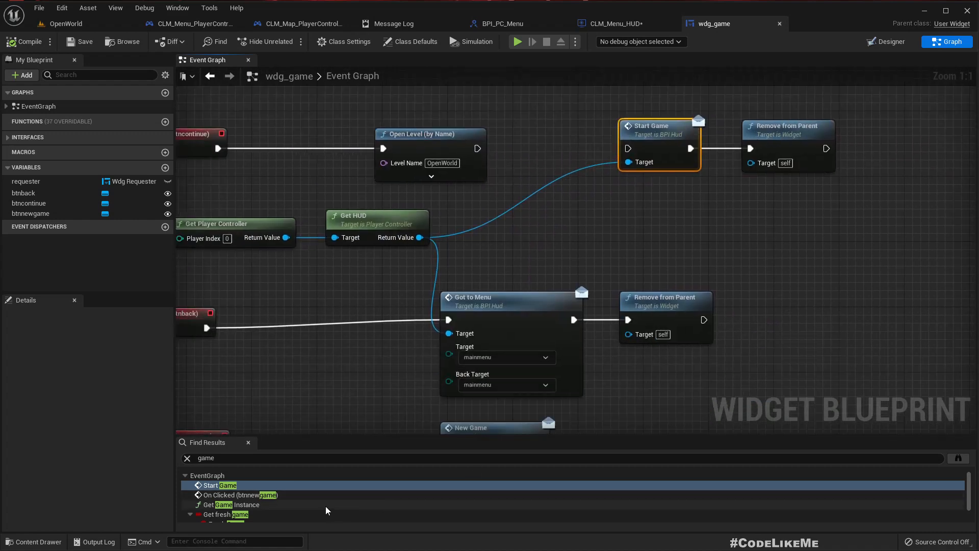
scroll(325, 506, "down", 2)
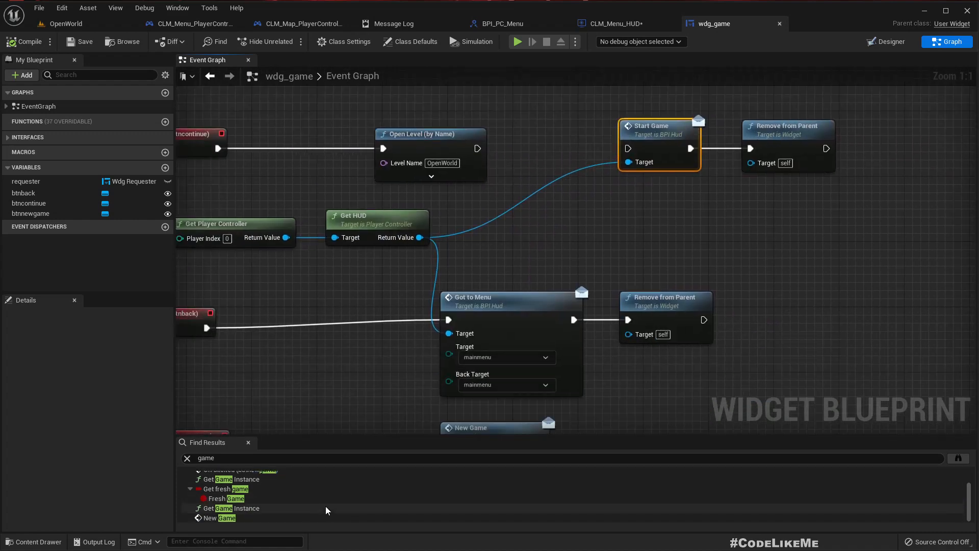
left_click(226, 517)
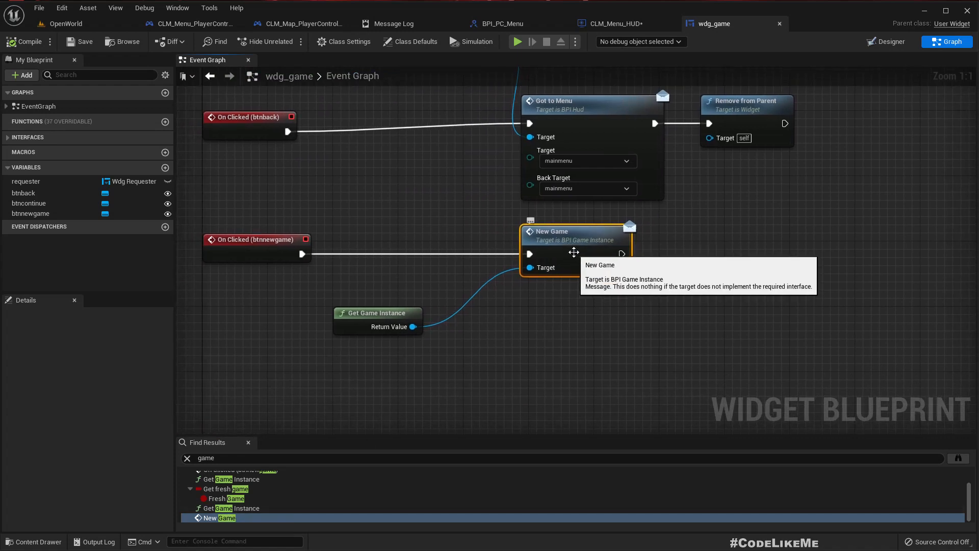
- Open the GameInstance_CodeLikeMe blueprint from the MenuSystem folder, search it for "Game" and jump to the Load Game node
left_click(64, 23)
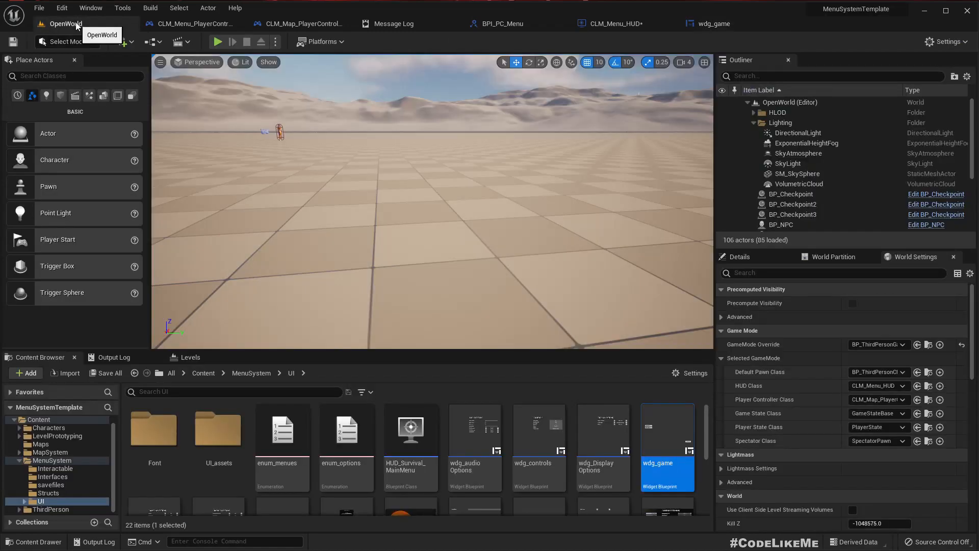
left_click(51, 460)
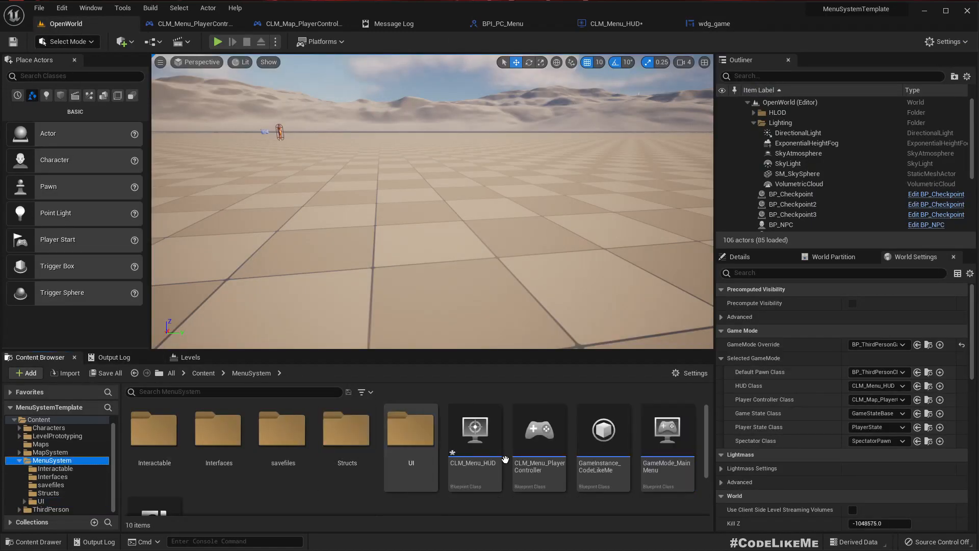
double_click(599, 451)
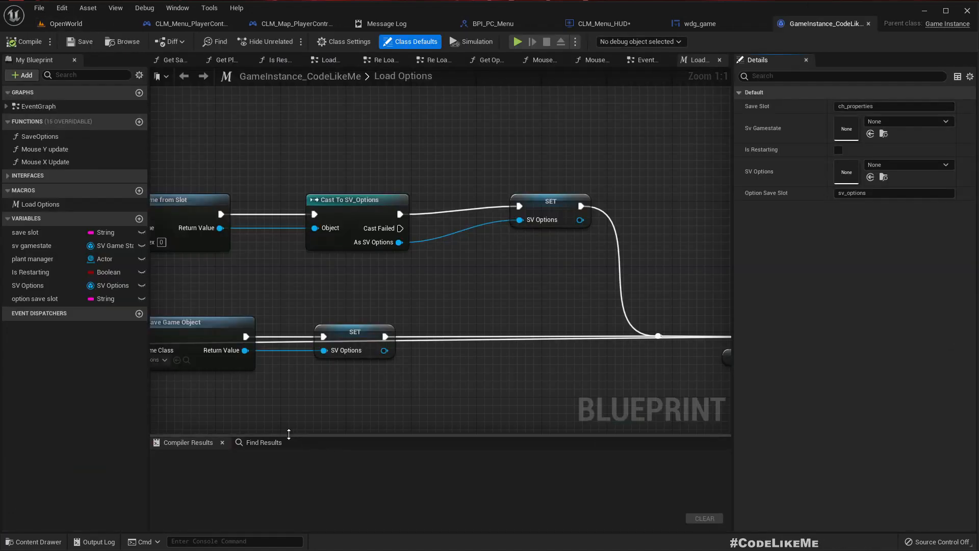
left_click(260, 442)
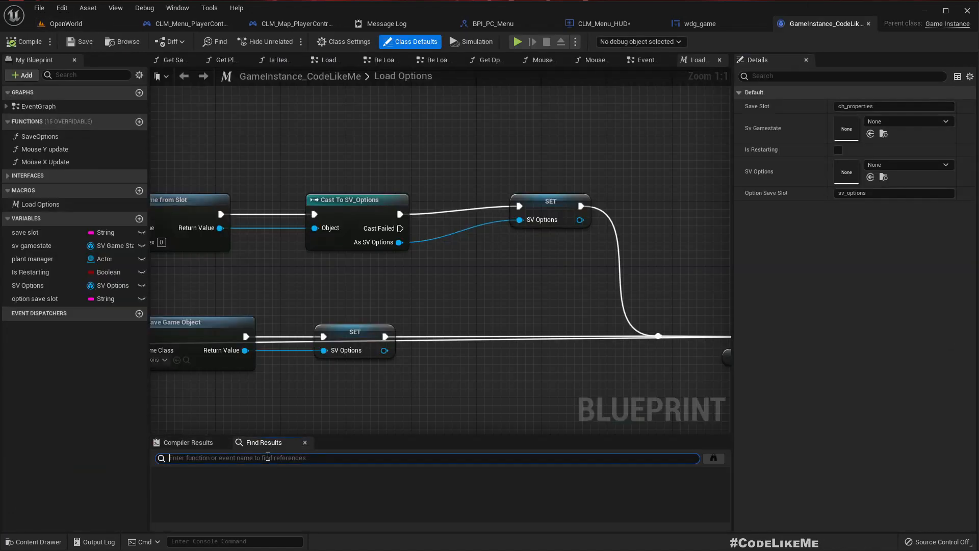
type("Game")
scroll(249, 503, "down", 2)
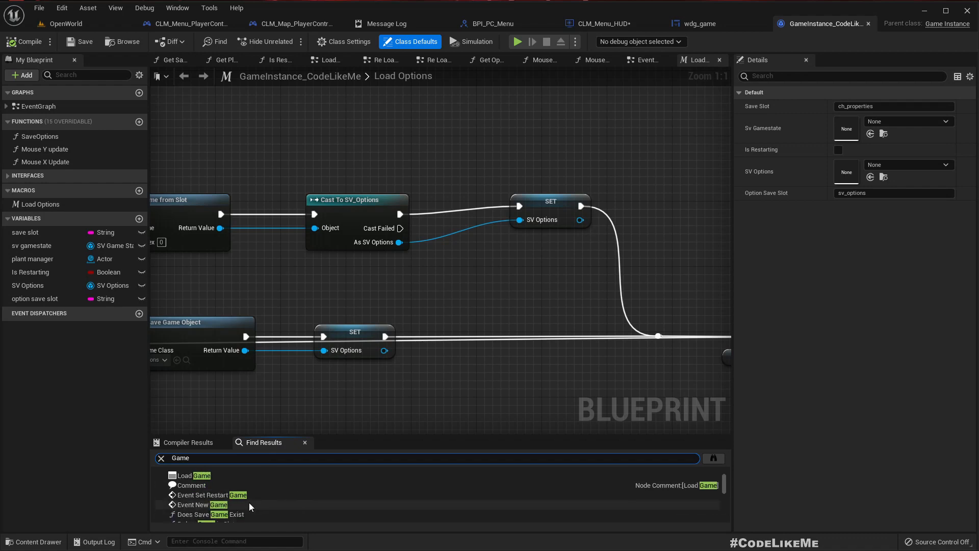
left_click(198, 476)
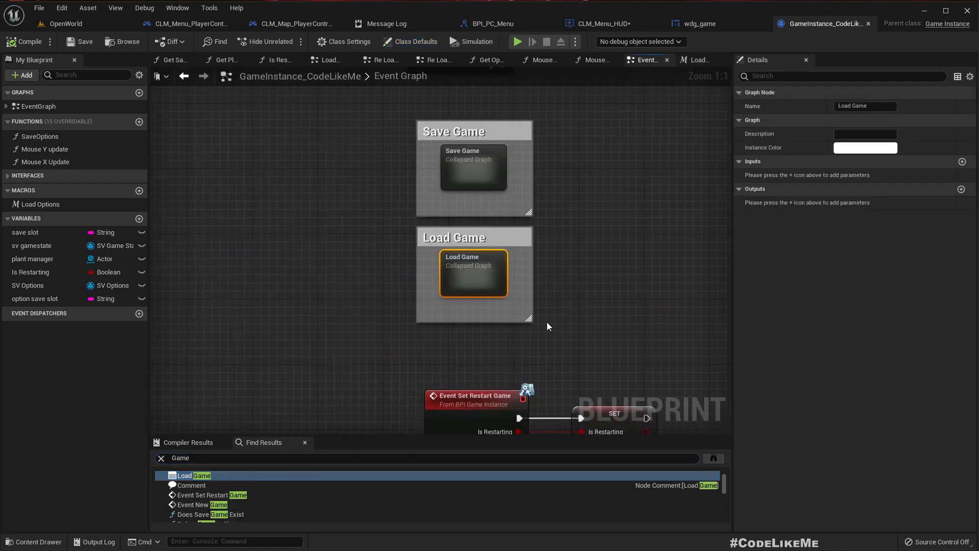
- Set the Level Name of the Open Level (by Name) node to OpenWorld and align the SET Sv Gamestate node with Delete Game in Slot
right_click_drag(525, 328, 84, 79)
scroll(512, 312, "down", 3)
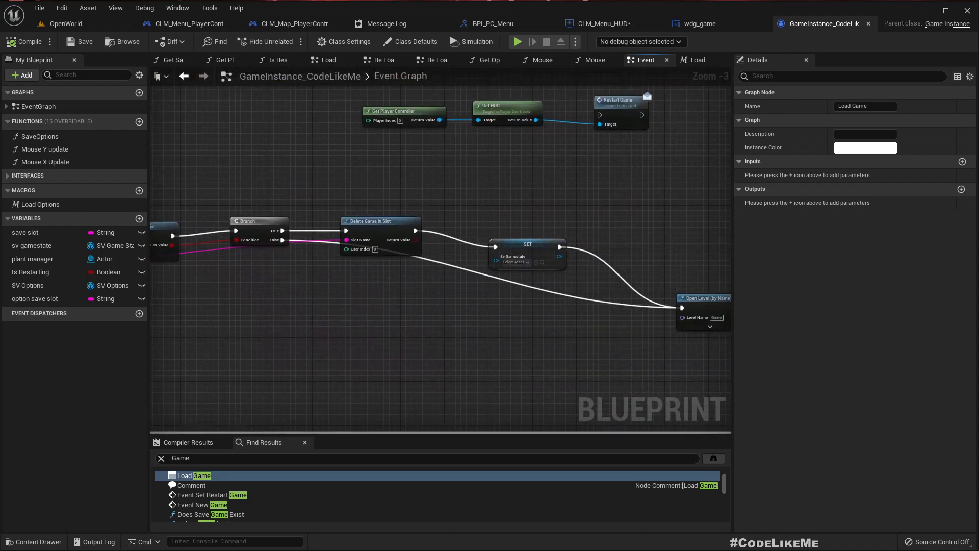
right_click_drag(431, 124, 281, 104)
scroll(586, 285, "up", 3)
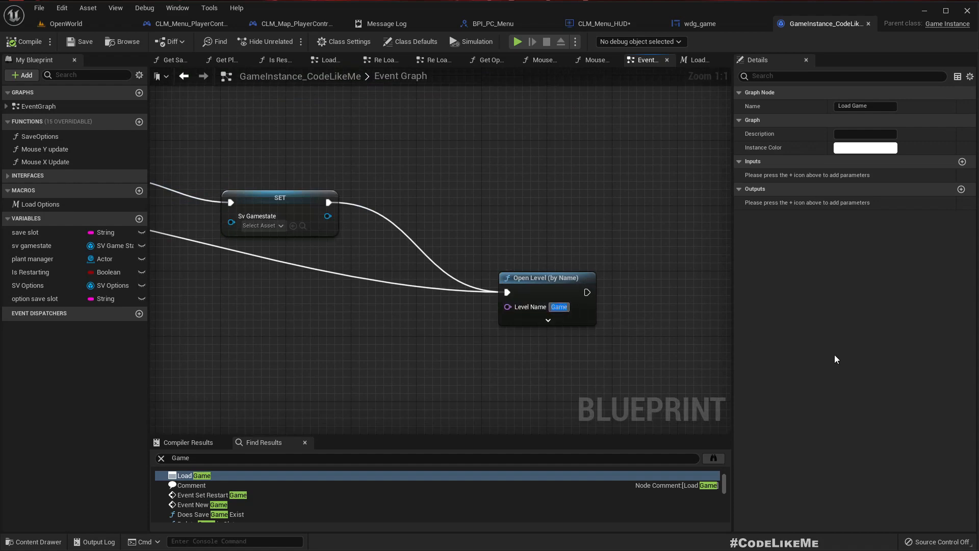
type("World")
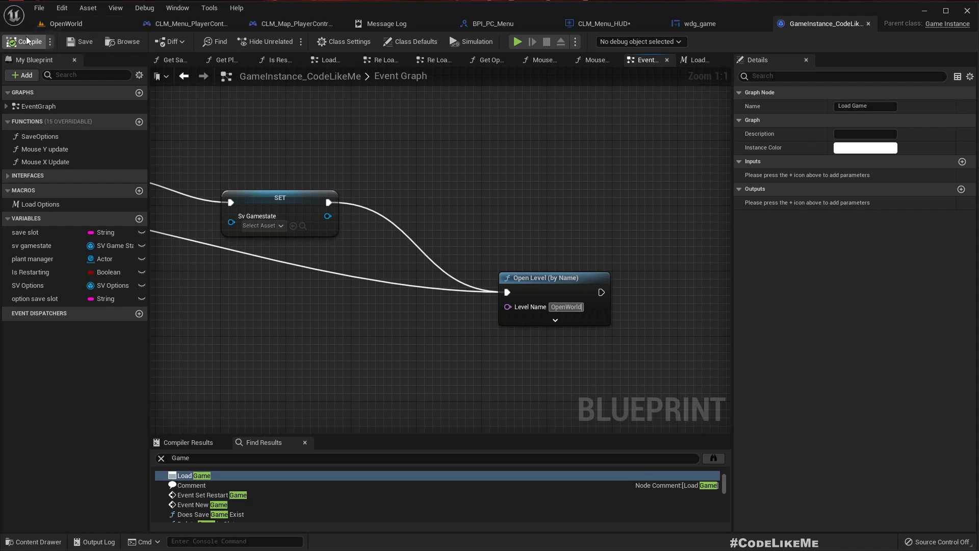
key("Return")
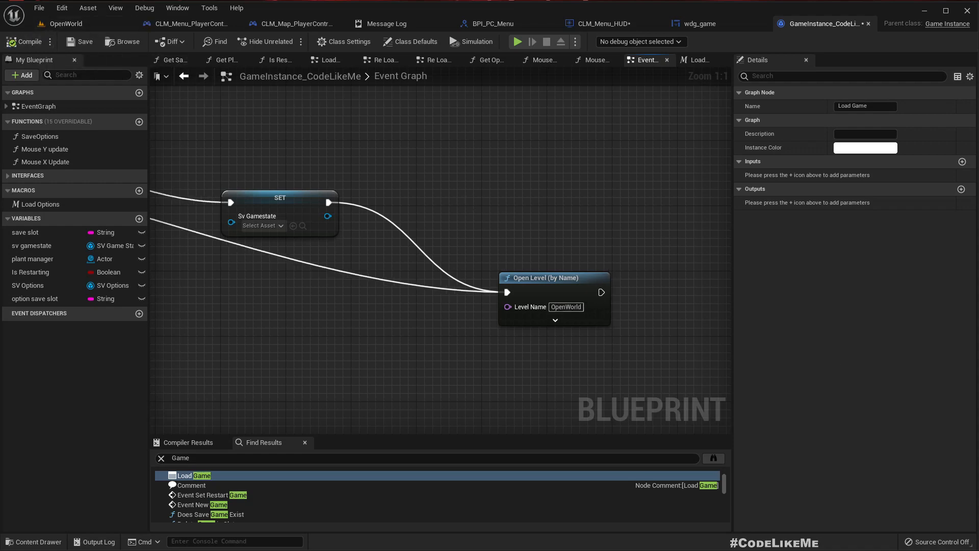
scroll(611, 178, "down", 2)
left_click_drag(480, 176, 477, 159)
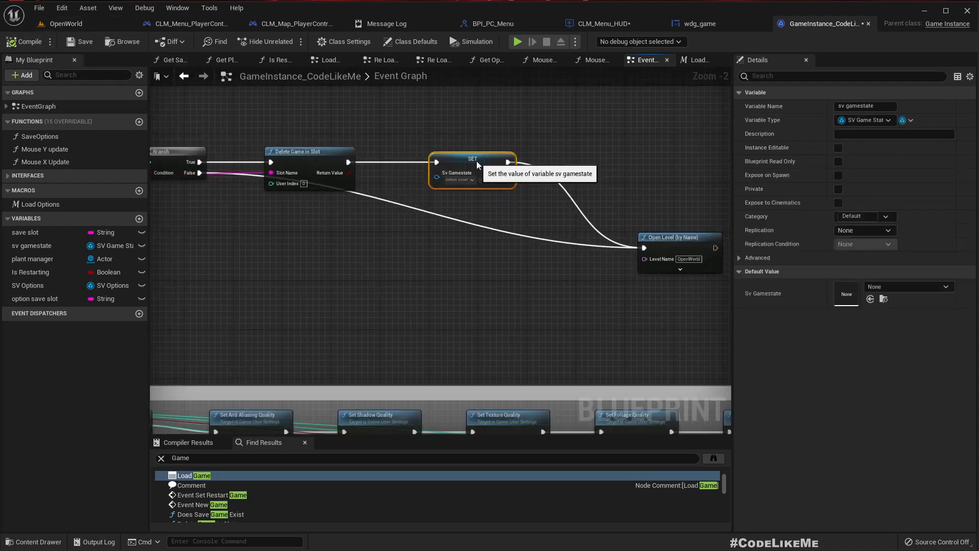
- Play-test the OpenWorld level full screen and open and close the large map
left_click(57, 24)
right_click_drag(476, 167, 437, 161)
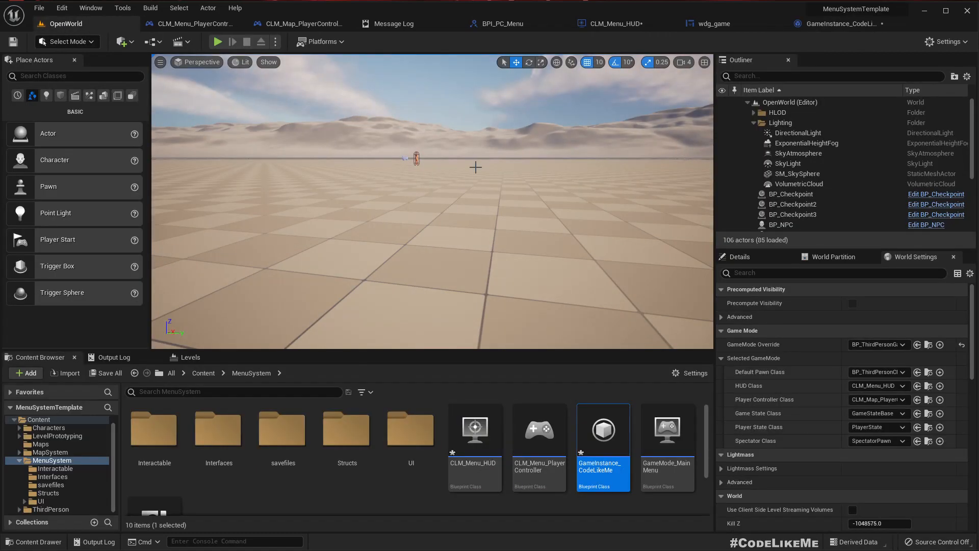
key("F11")
key("alt+p")
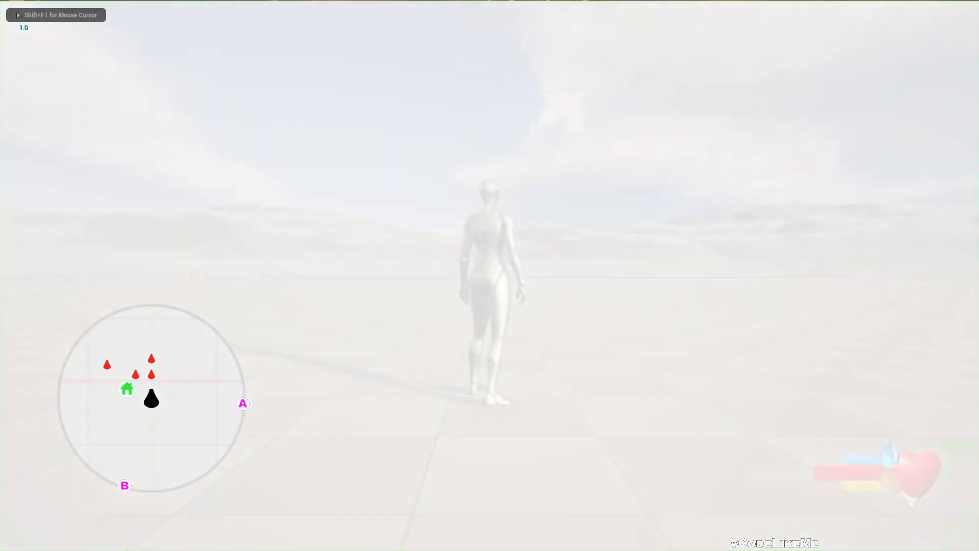
key("m")
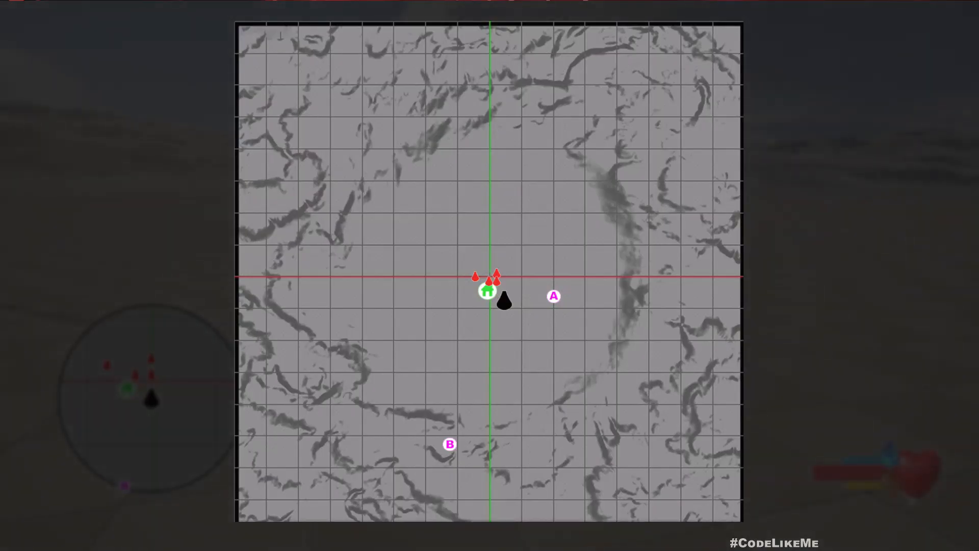
key("m")
- Pause the game, return to the main menu with confirmation and start a new game
key("p")
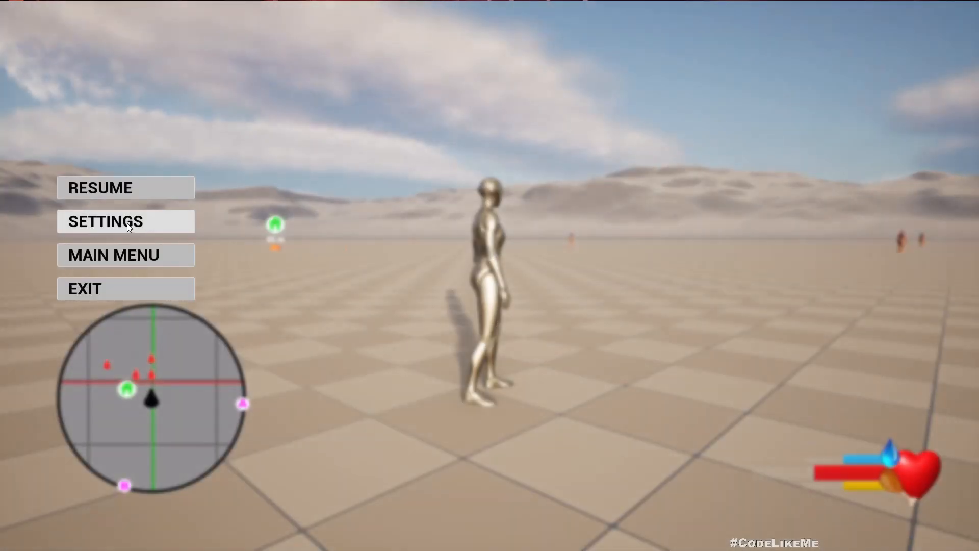
left_click(100, 251)
left_click(343, 313)
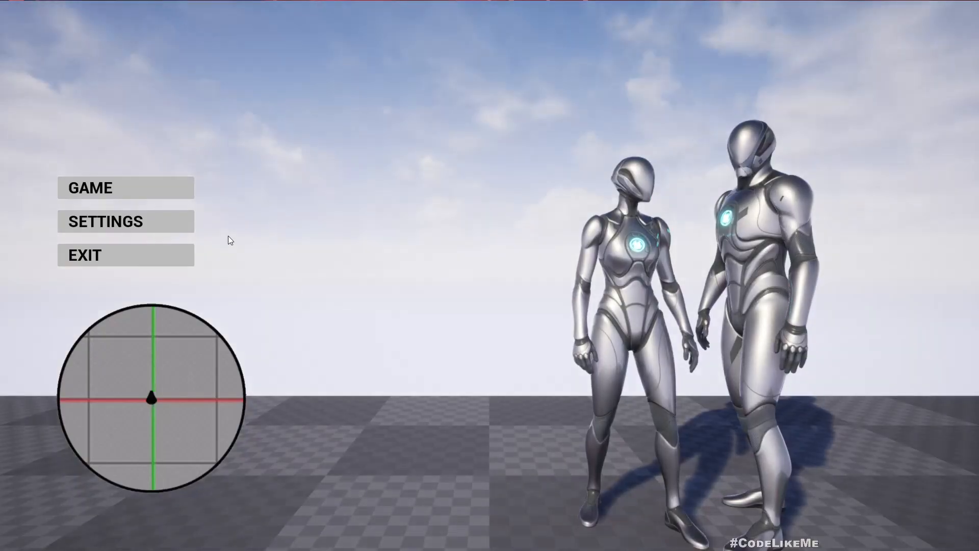
left_click(118, 191)
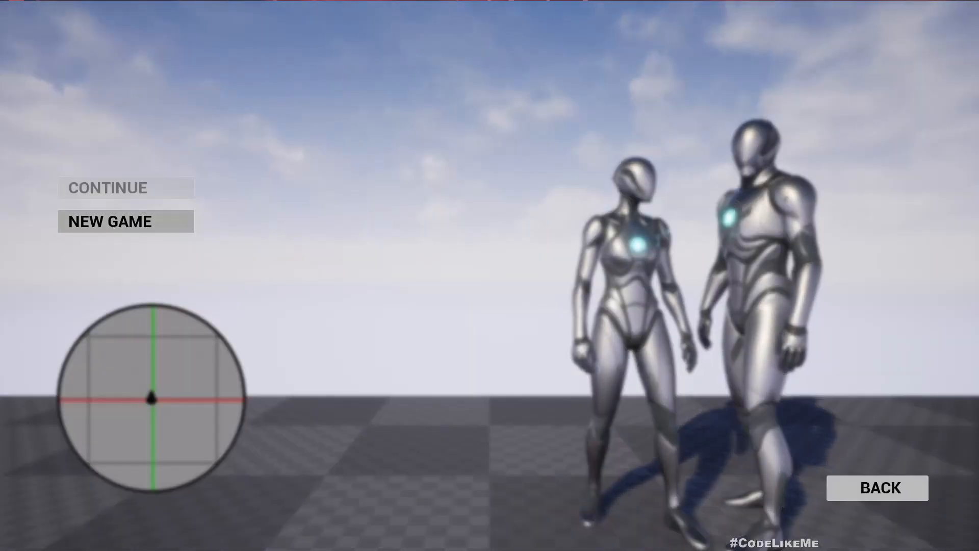
left_click(117, 221)
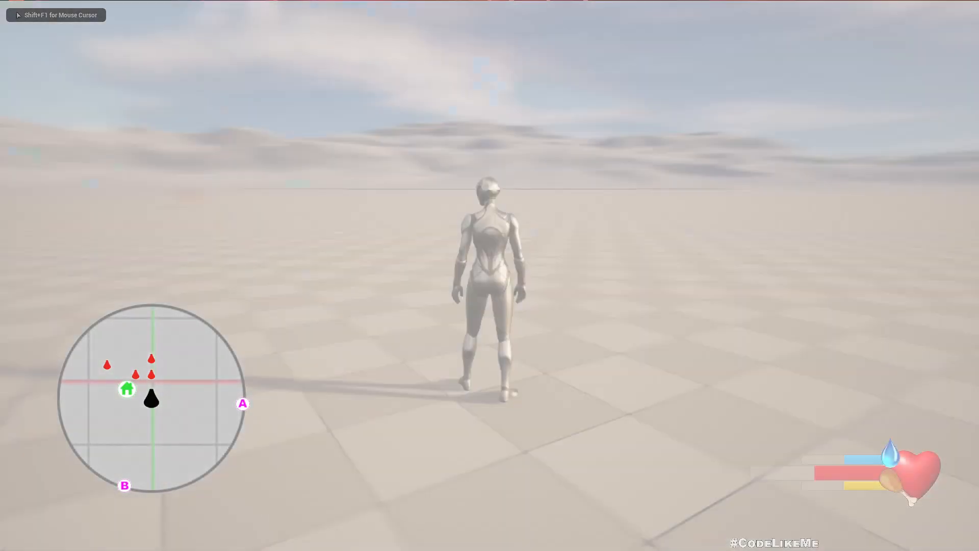
- Run the character forward in the new game and check the large map by opening and closing it
key("w")
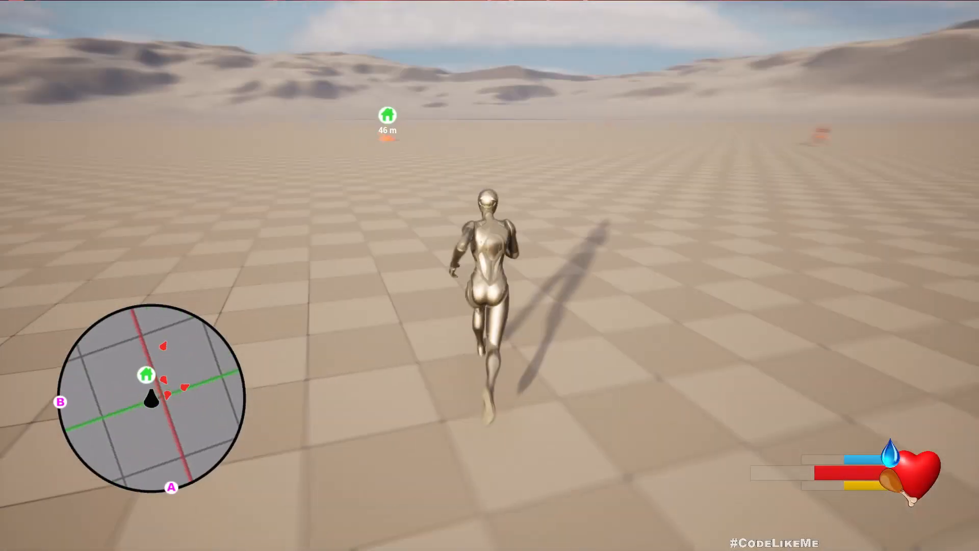
key("m")
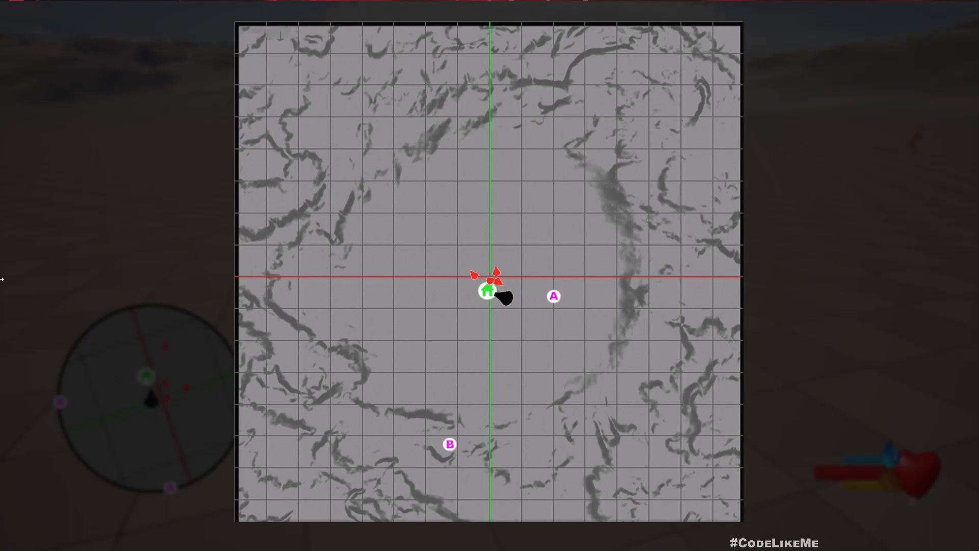
key("m")
- Pause the game, check that the settings screen opens and closes, and resume play
key("Escape")
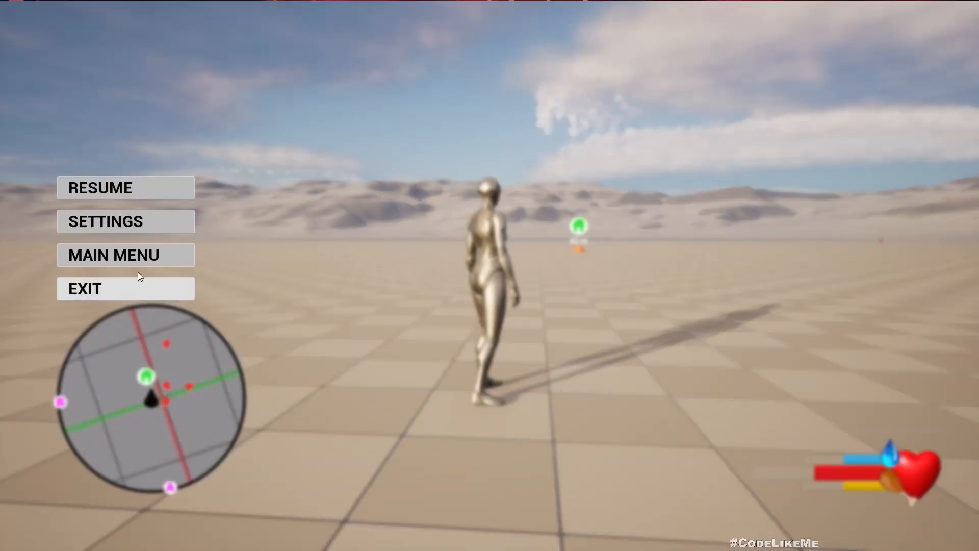
left_click(114, 228)
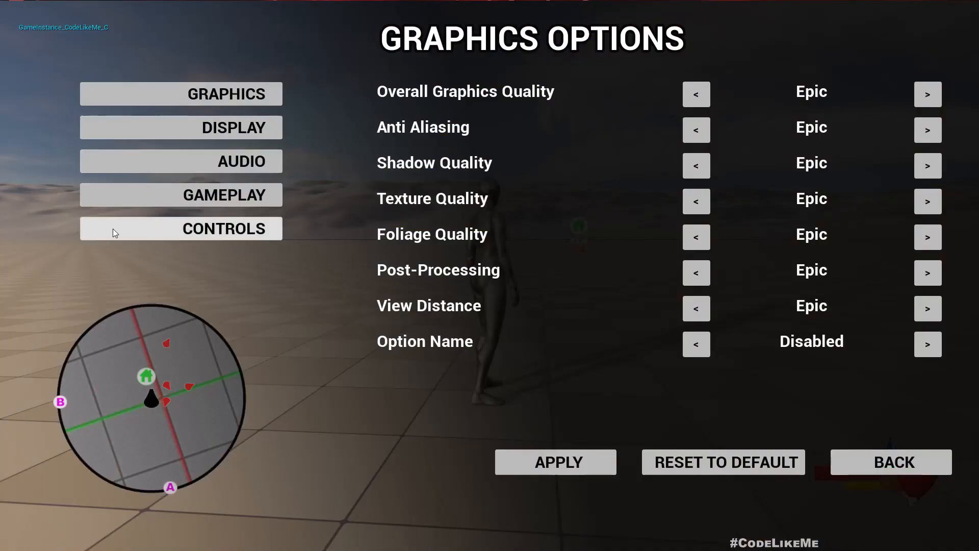
left_click(918, 462)
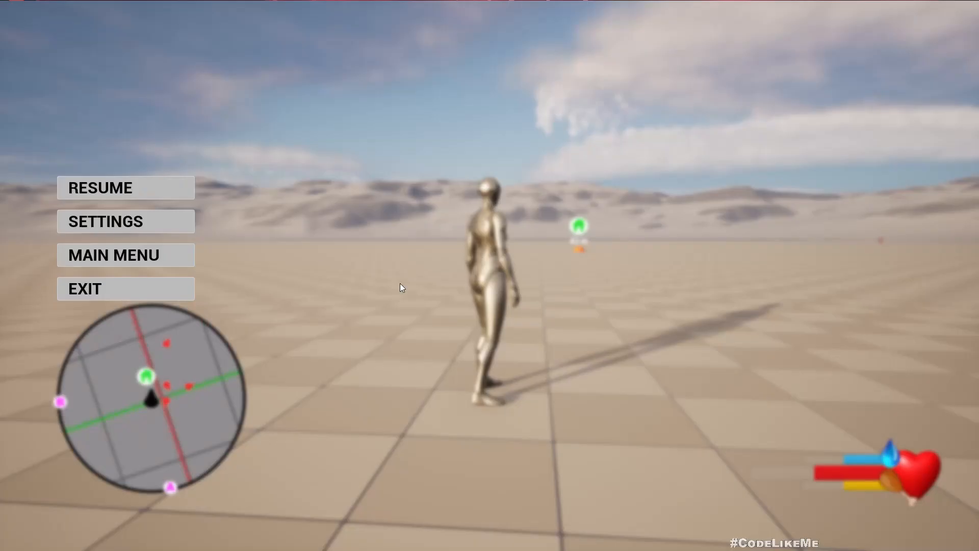
left_click(76, 189)
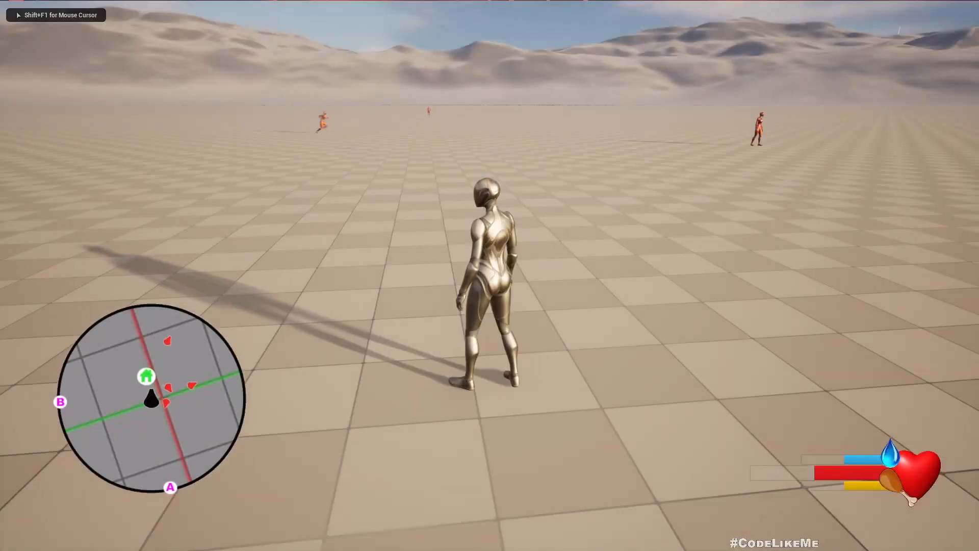
key("Escape")
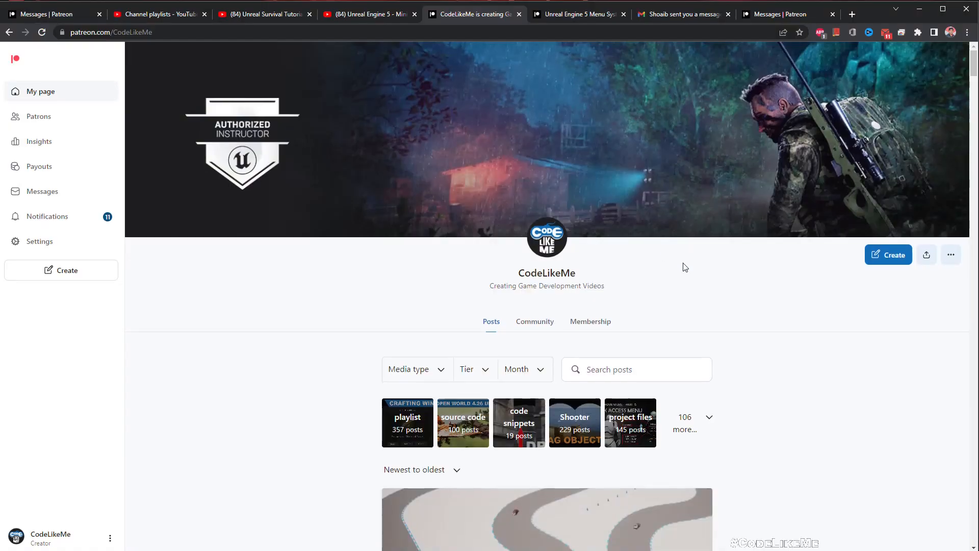
- Switch to the browser and look through the project posts on the CodeLikeMe Patreon page
scroll(685, 263, "down", 3)
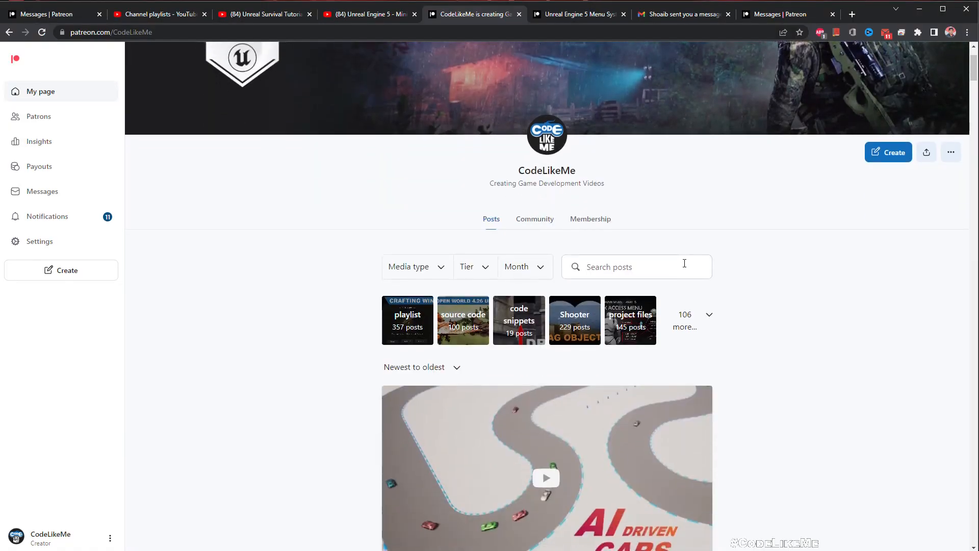
scroll(685, 264, "down", 13)
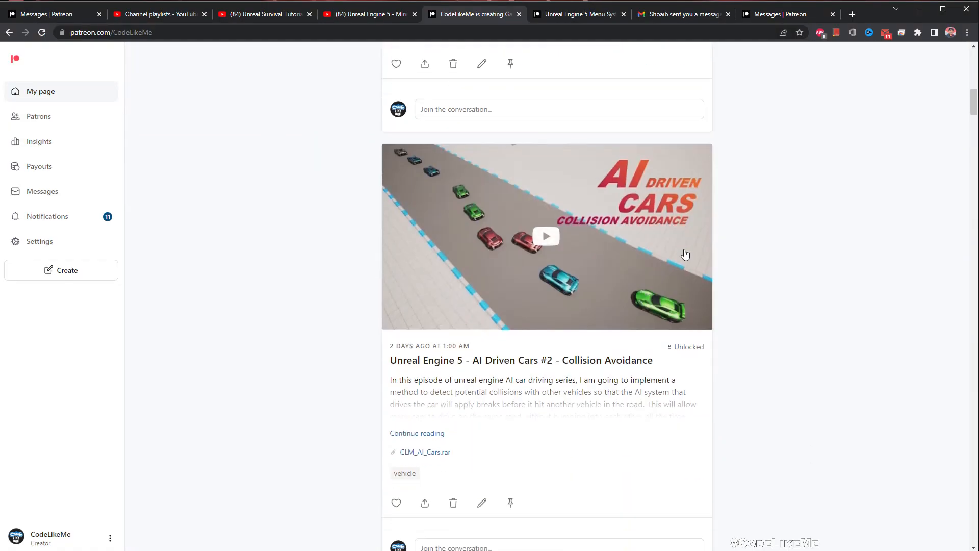
scroll(685, 254, "down", 18)
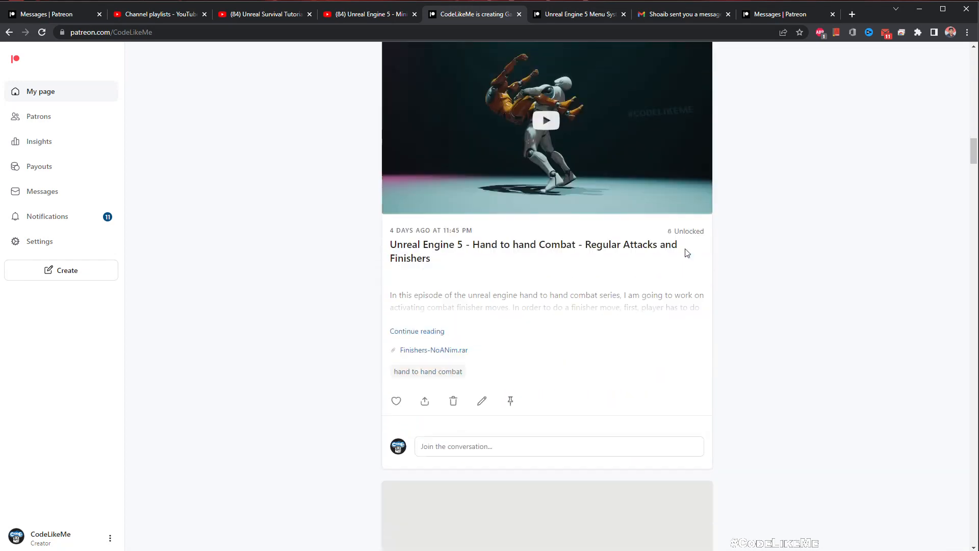
scroll(686, 254, "down", 6)
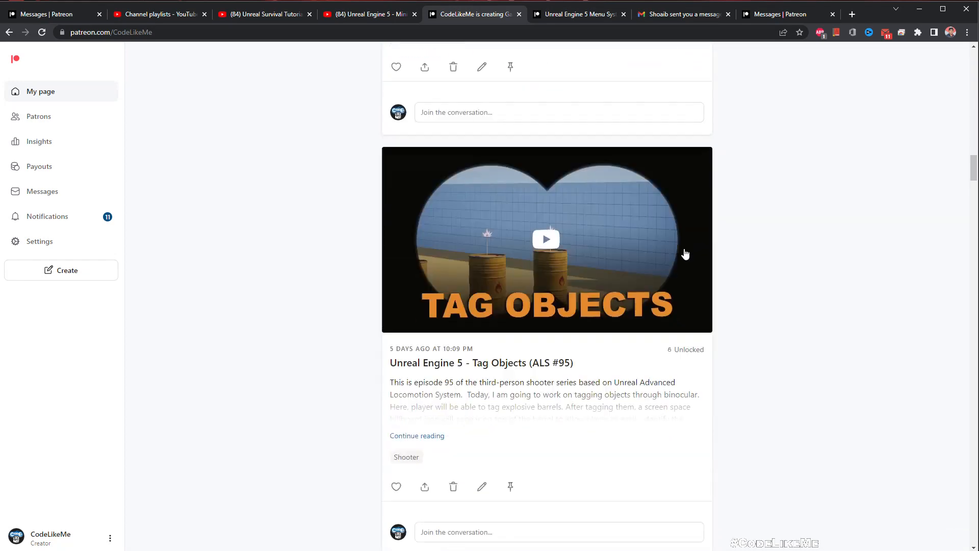
scroll(685, 254, "down", 15)
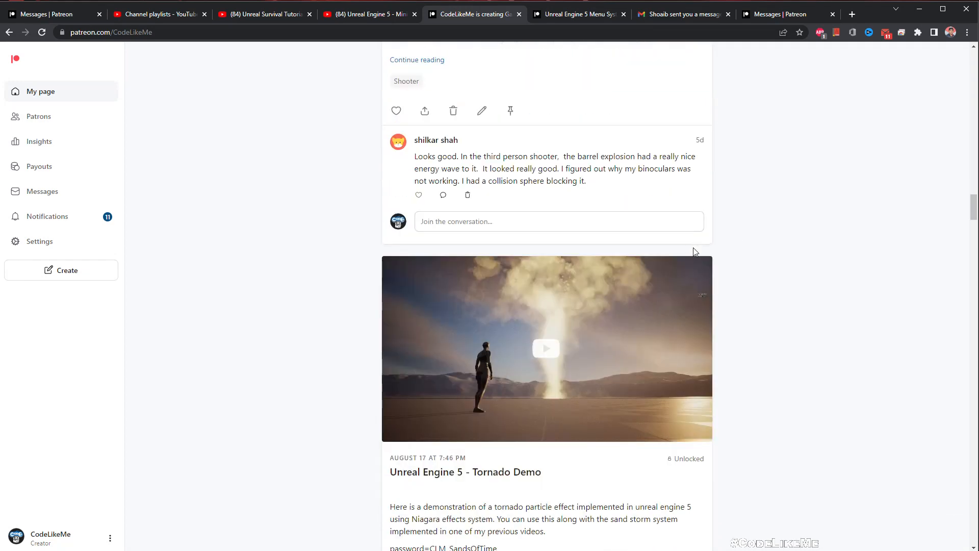
scroll(695, 251, "down", 15)
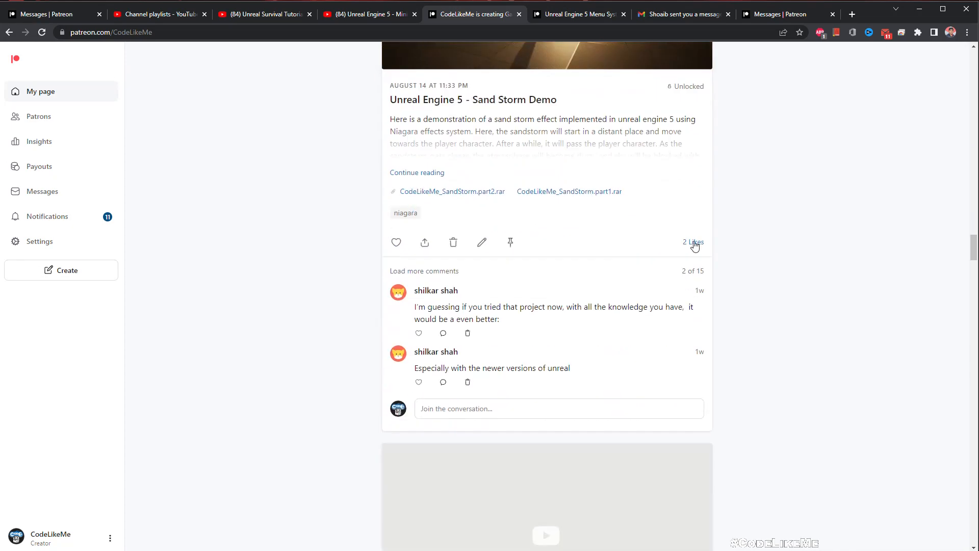
scroll(694, 246, "down", 14)
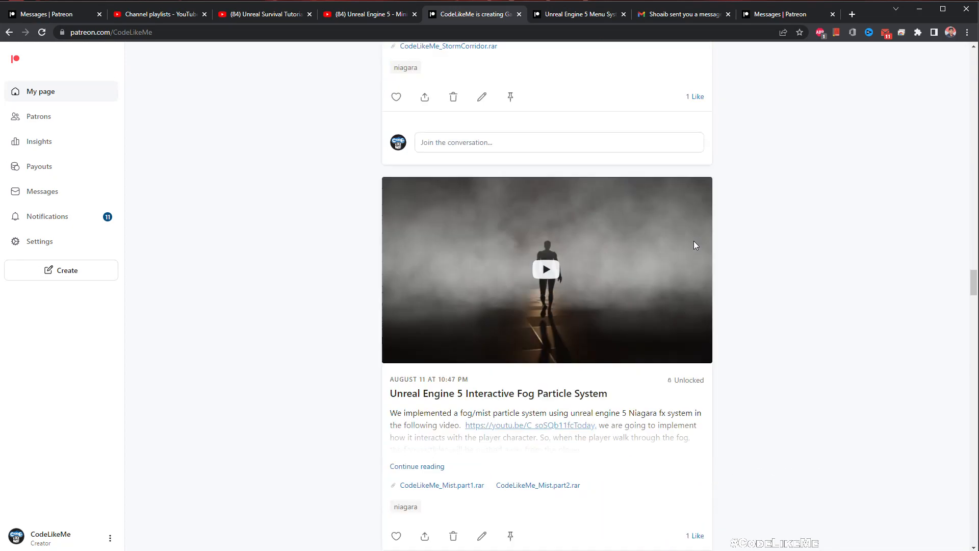
scroll(694, 245, "down", 15)
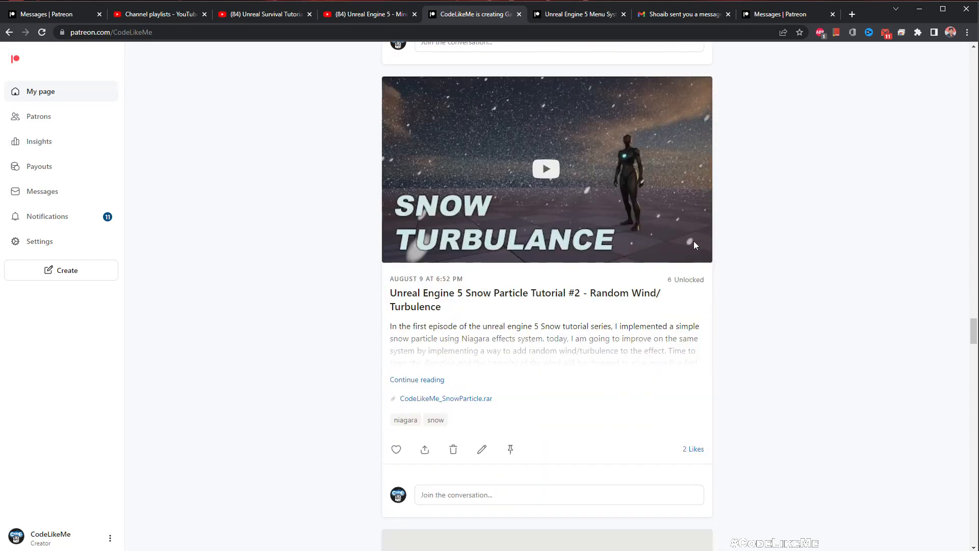
scroll(694, 242, "down", 5)
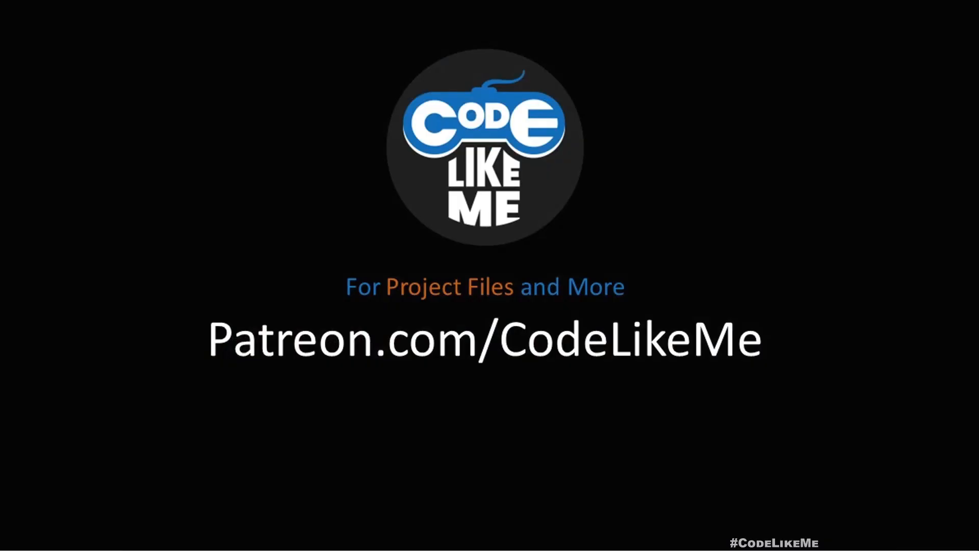